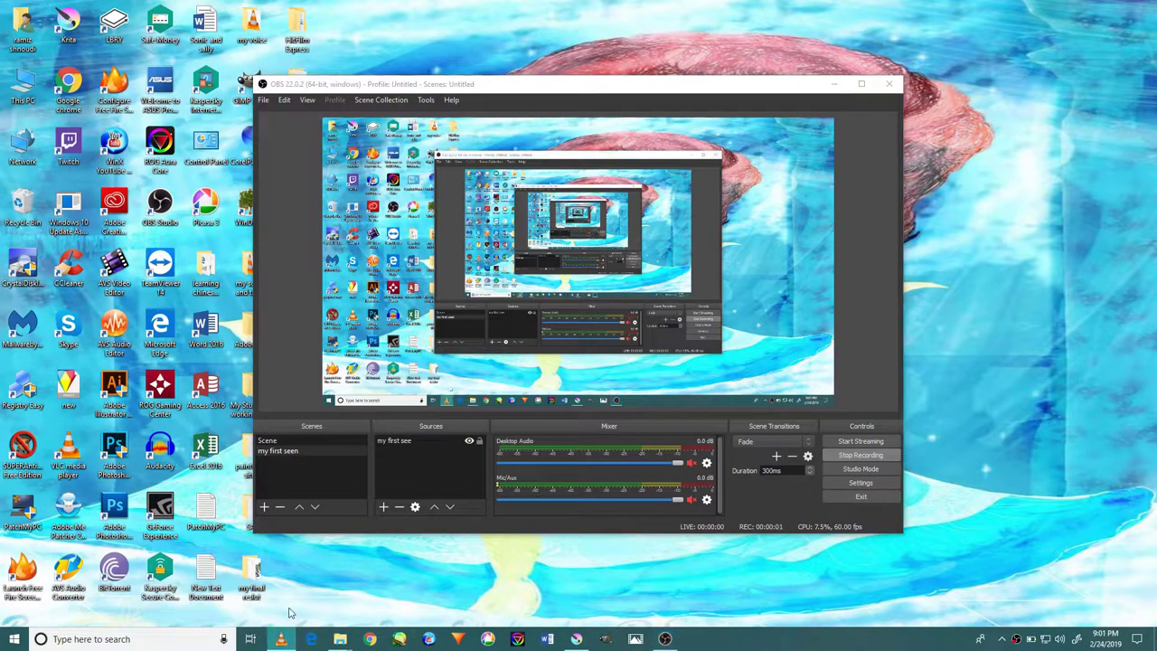
# - Undo the stray green stroke on the canvas
pyautogui.rightClick(280, 639)
pyautogui.click(289, 329)
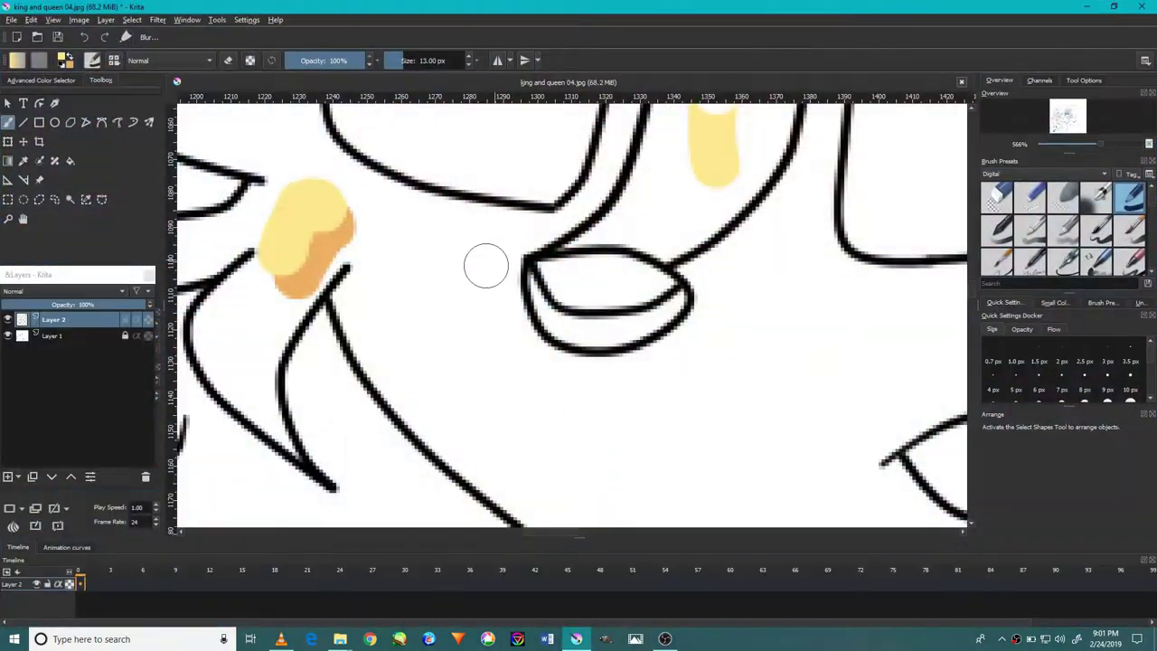
pyautogui.scroll(-10, 487, 265)
pyautogui.hotkey('ctrl', 'z')
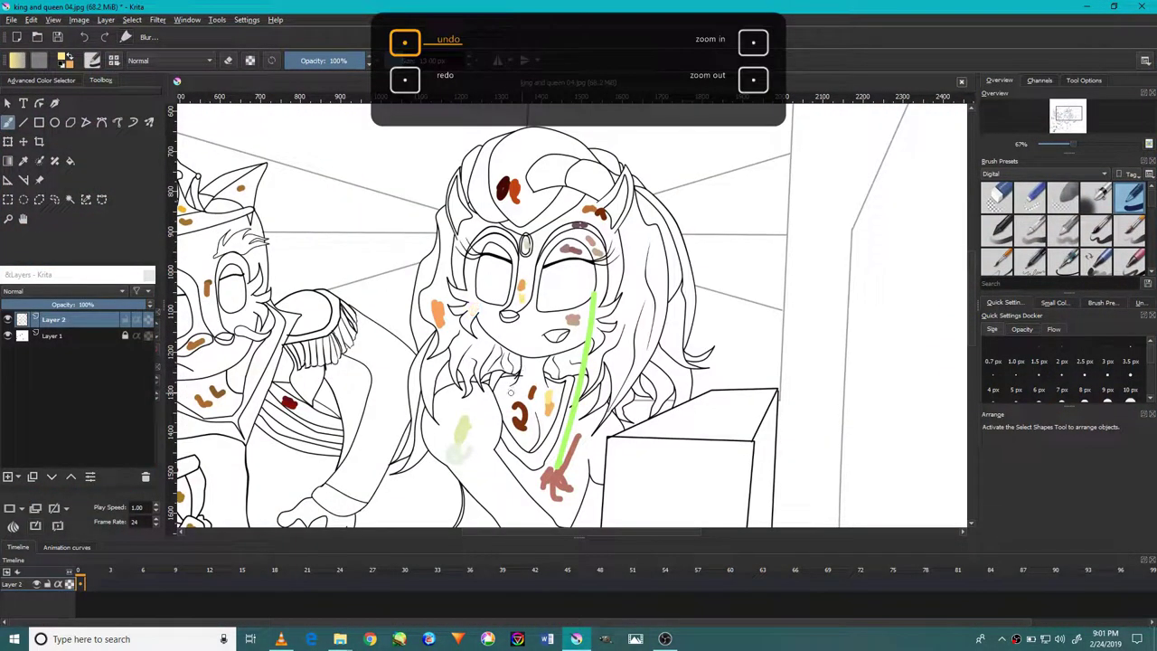
pyautogui.hotkey('ctrl', 'y')
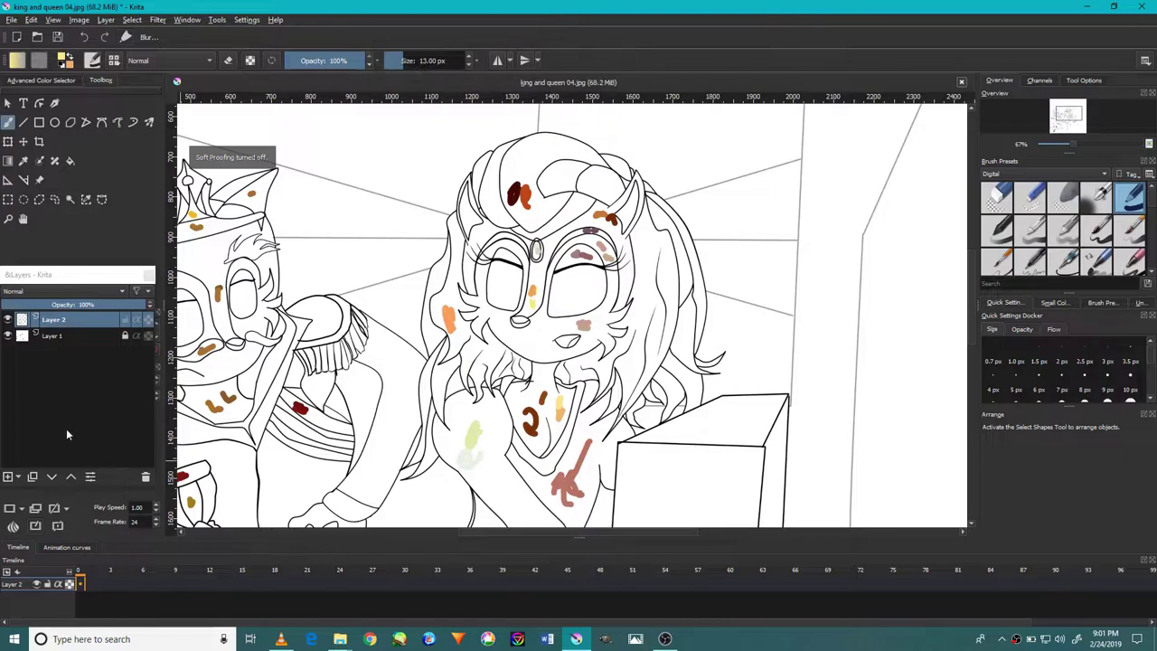
# - Set Layer 2's blend mode to Multiply
pyautogui.scroll(-5, 415, 343)
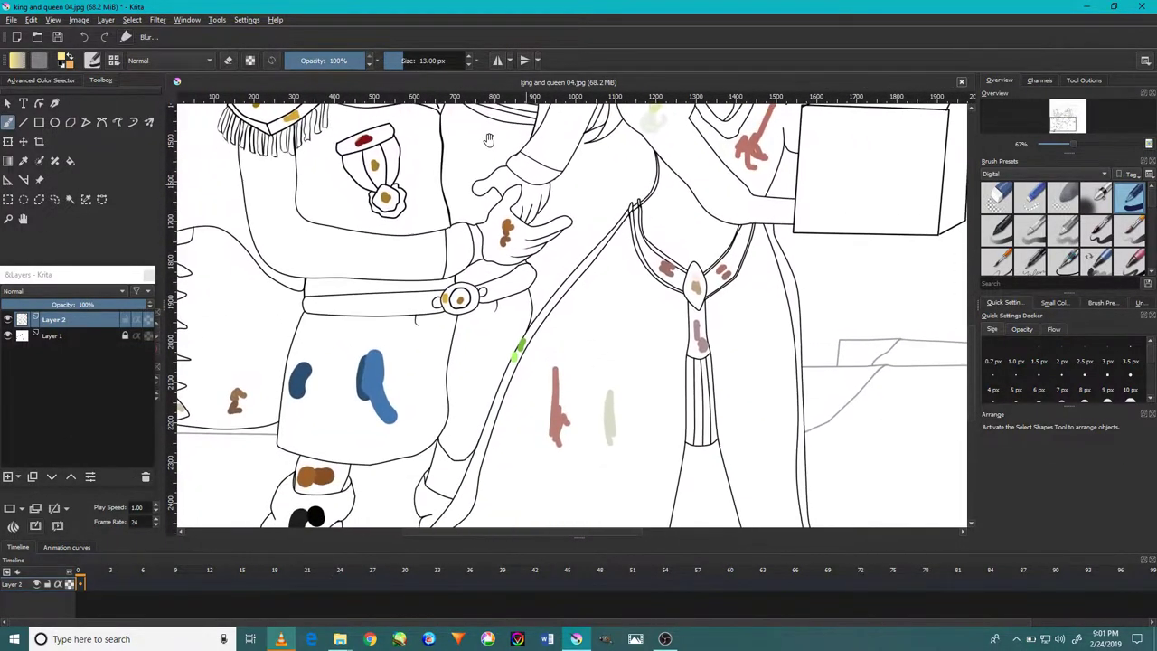
pyautogui.scroll(-3, 509, 300)
pyautogui.moveTo(508, 301); pyautogui.dragTo(516, 293)
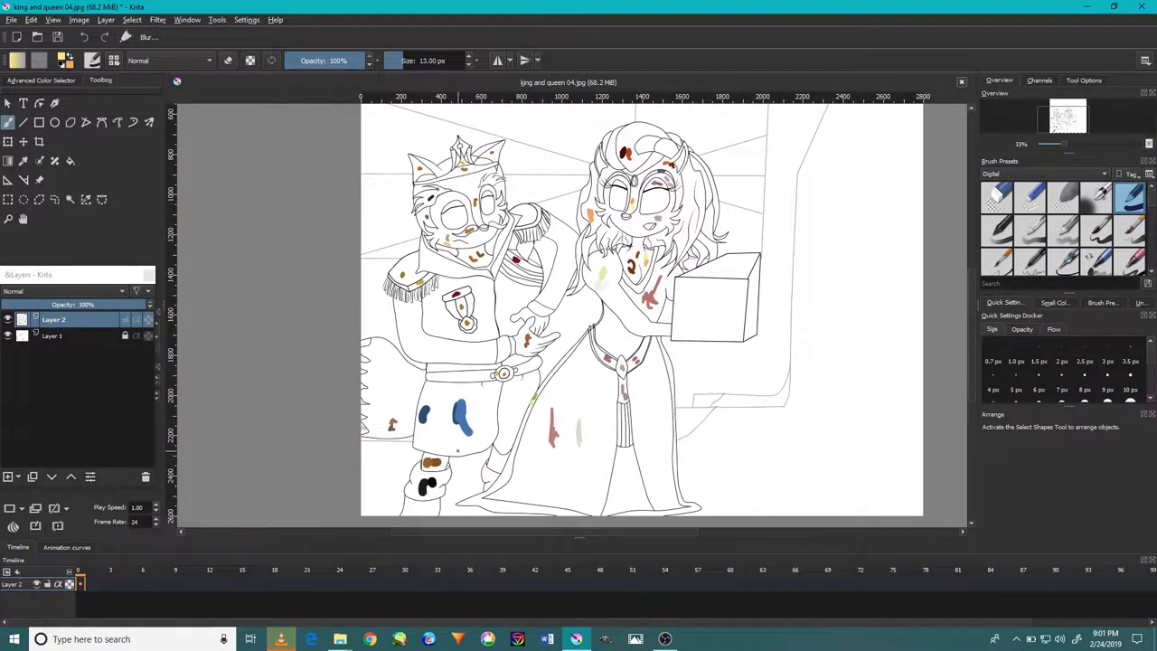
pyautogui.click(110, 288)
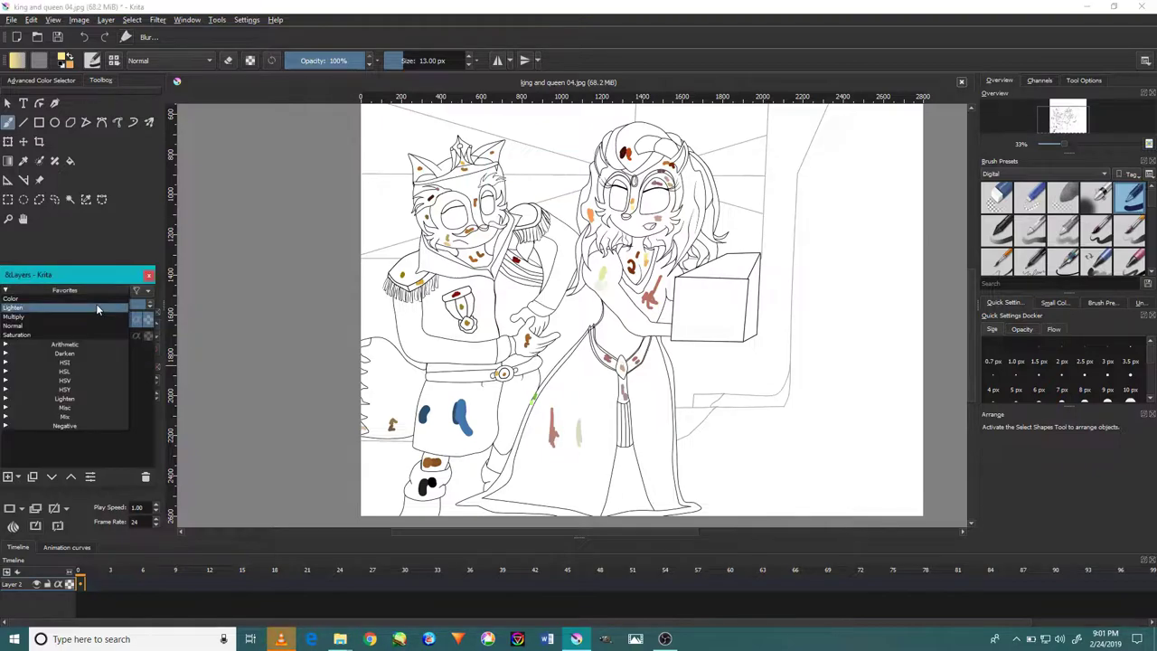
pyautogui.click(138, 364)
pyautogui.scroll(2, 409, 414)
pyautogui.scroll(2, 452, 462)
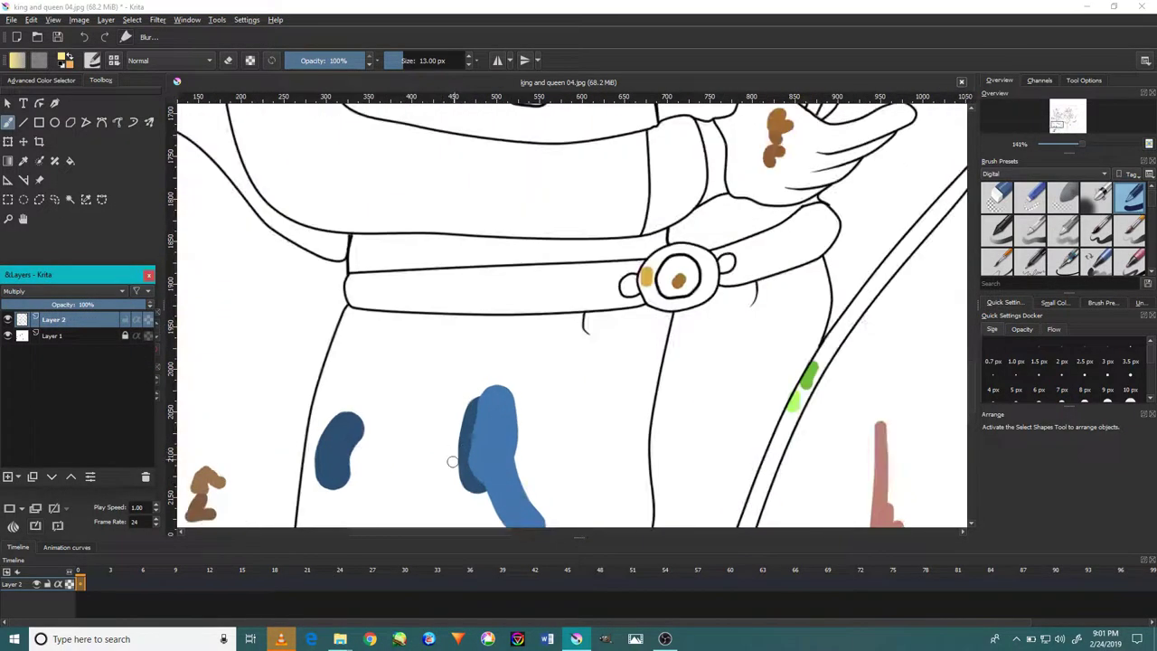
pyautogui.click(486, 447)
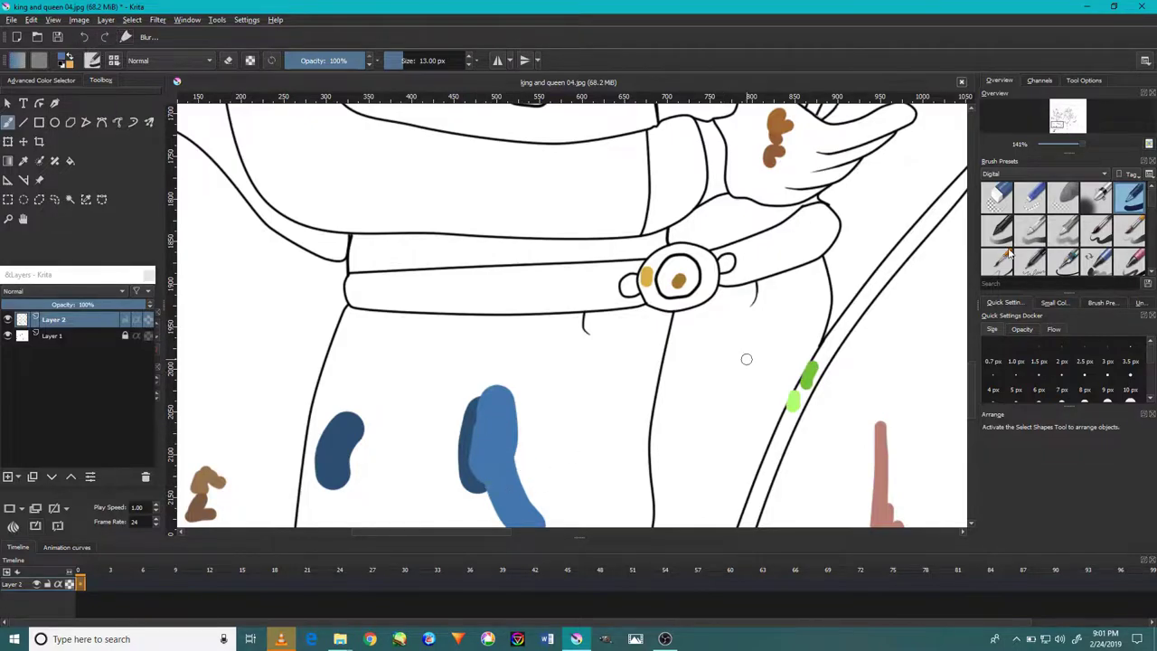
# - Paint a large blue patch across the king's trousers on the Multiply layer
pyautogui.moveTo(604, 402); pyautogui.dragTo(624, 330)
pyautogui.moveTo(589, 386)
pyautogui.mouseDown()
pyautogui.moveTo(506, 361)
pyautogui.moveTo(709, 301)
pyautogui.mouseUp()
pyautogui.click(56, 293)
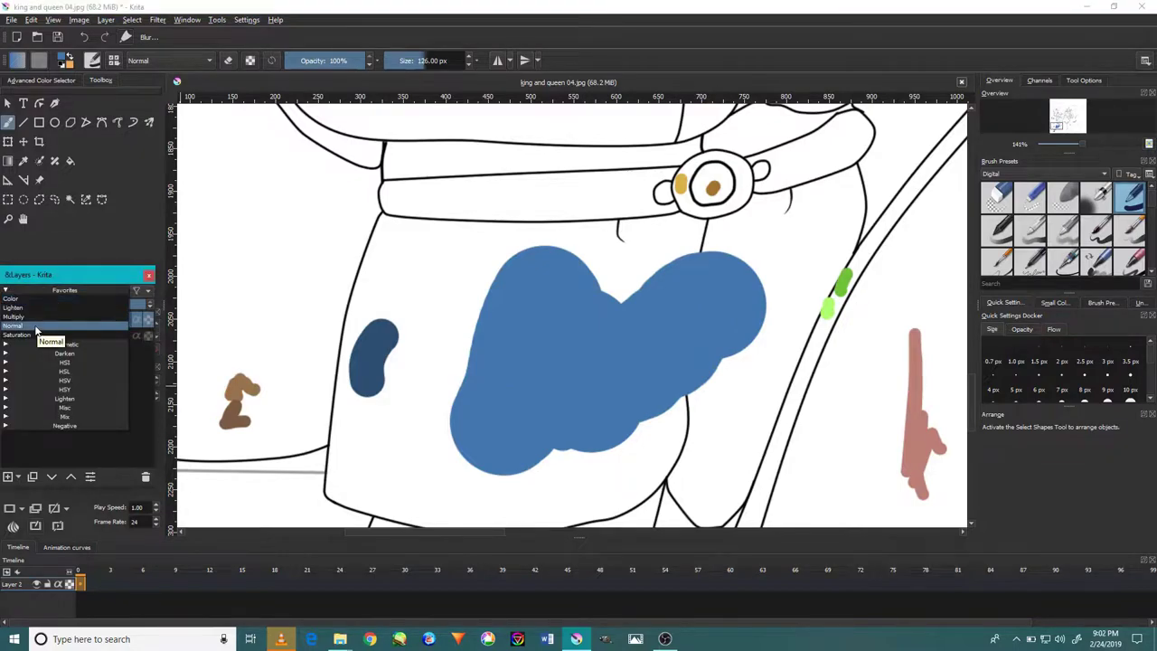
pyautogui.click(35, 317)
pyautogui.moveTo(467, 398)
pyautogui.mouseDown()
pyautogui.moveTo(696, 370)
pyautogui.moveTo(650, 275)
pyautogui.mouseUp()
# - Select the white trouser area and the gap near the belt with Contiguous Selection, then paint them blue
pyautogui.click(69, 199)
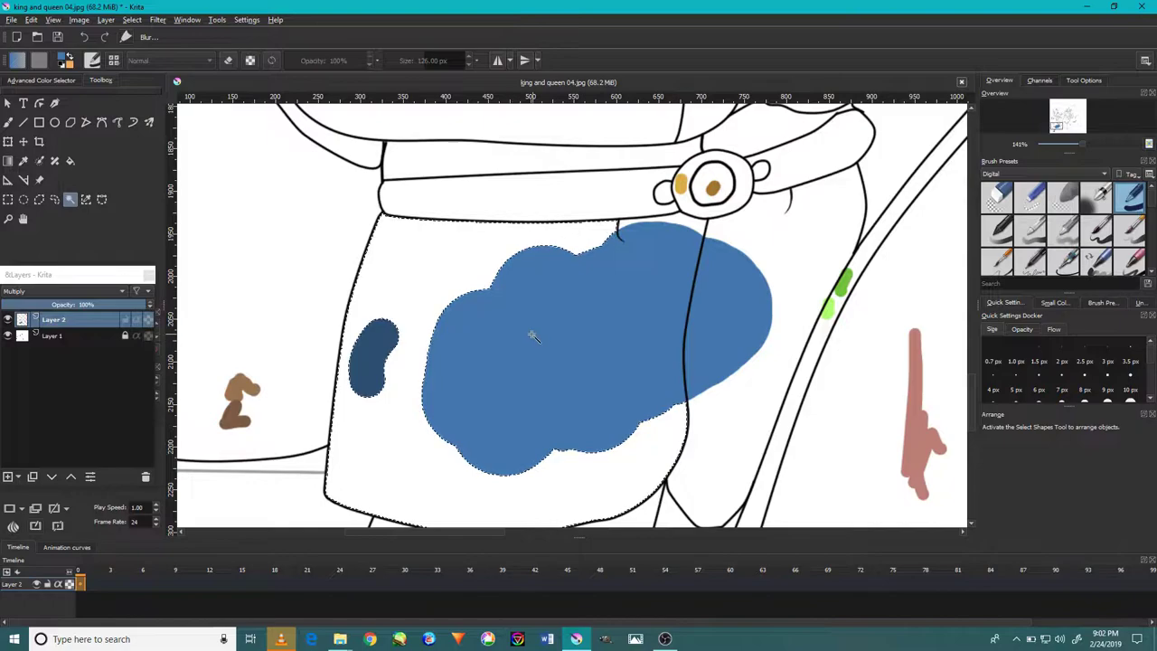
pyautogui.click(408, 361)
pyautogui.click(8, 122)
pyautogui.moveTo(389, 235); pyautogui.dragTo(506, 388)
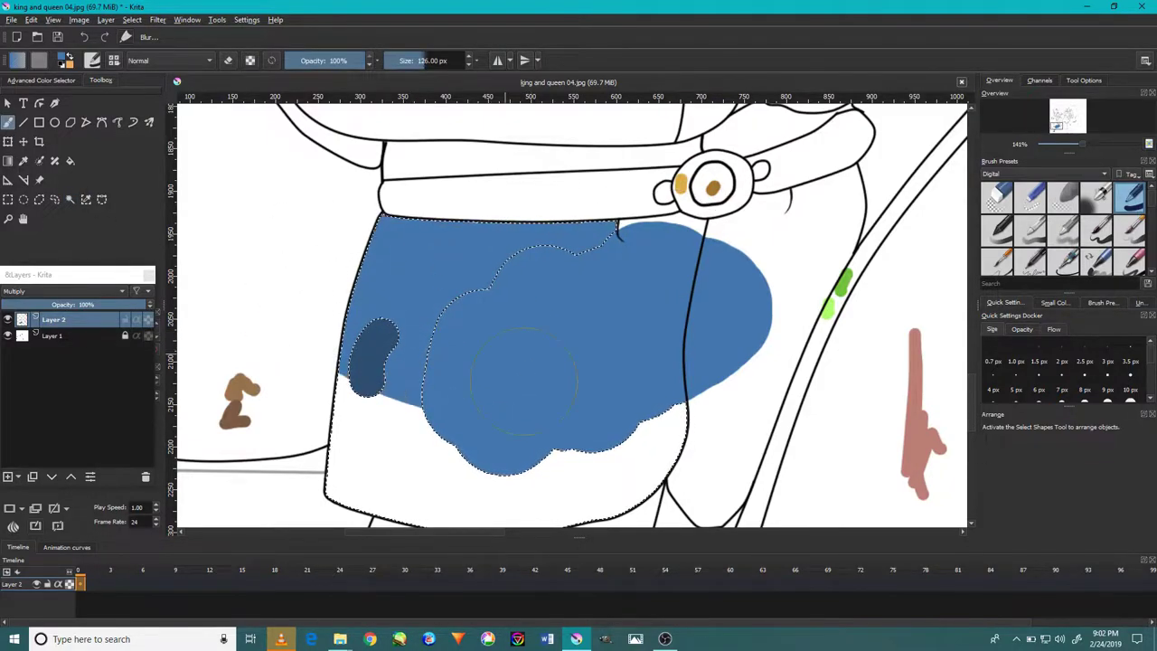
pyautogui.moveTo(343, 397); pyautogui.dragTo(668, 506)
pyautogui.click(70, 199)
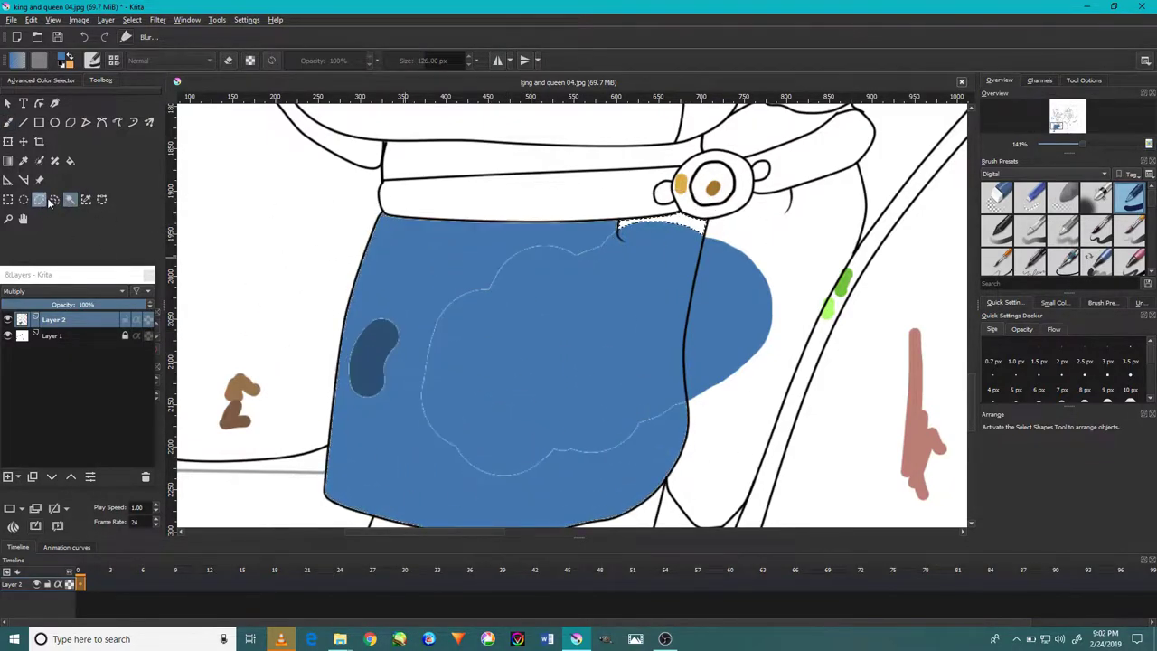
pyautogui.press('b')
pyautogui.moveTo(745, 228); pyautogui.dragTo(582, 206)
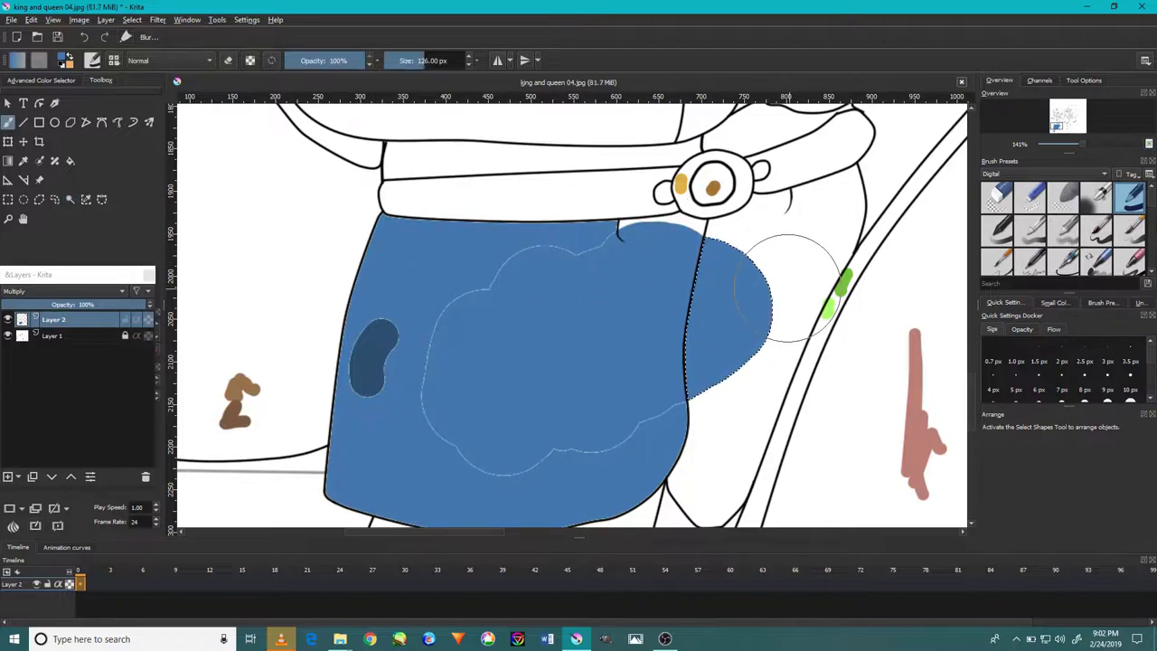
# - Select and paint the right side of the trousers blue
pyautogui.click(73, 199)
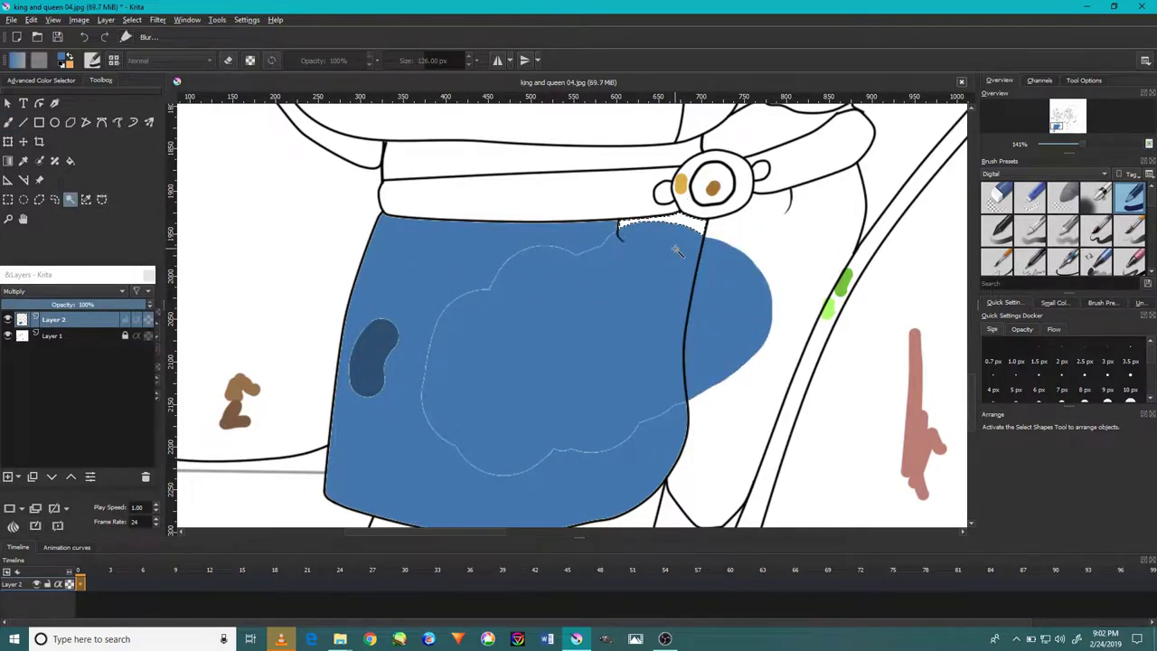
pyautogui.click(9, 122)
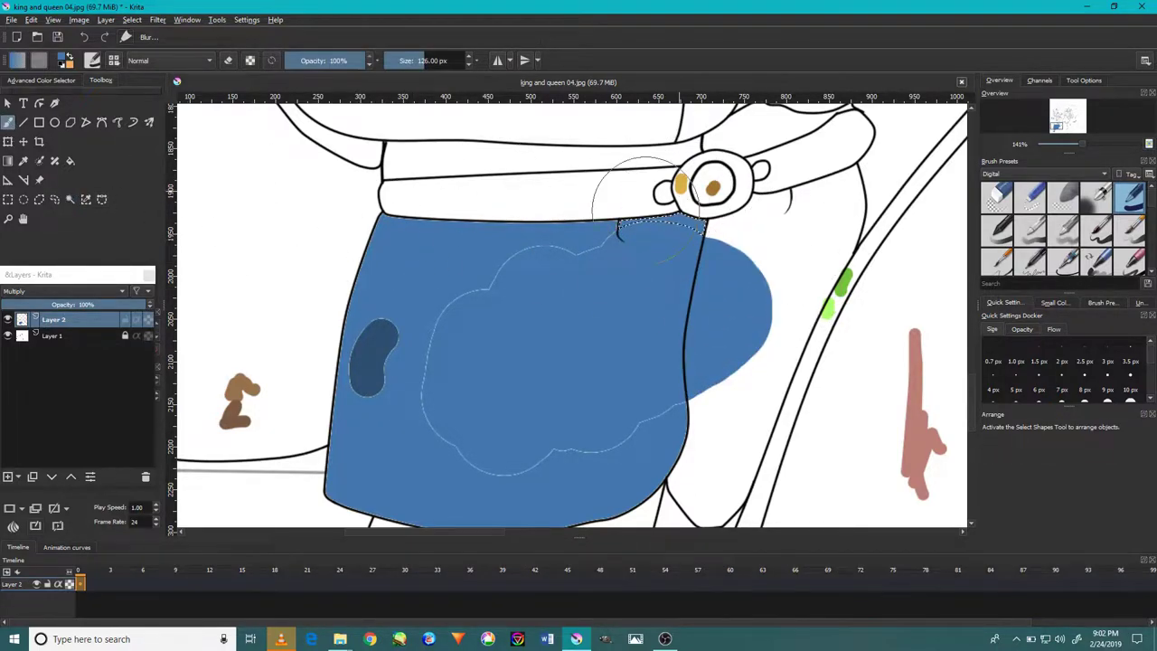
pyautogui.click(71, 200)
pyautogui.click(739, 248)
pyautogui.press('b')
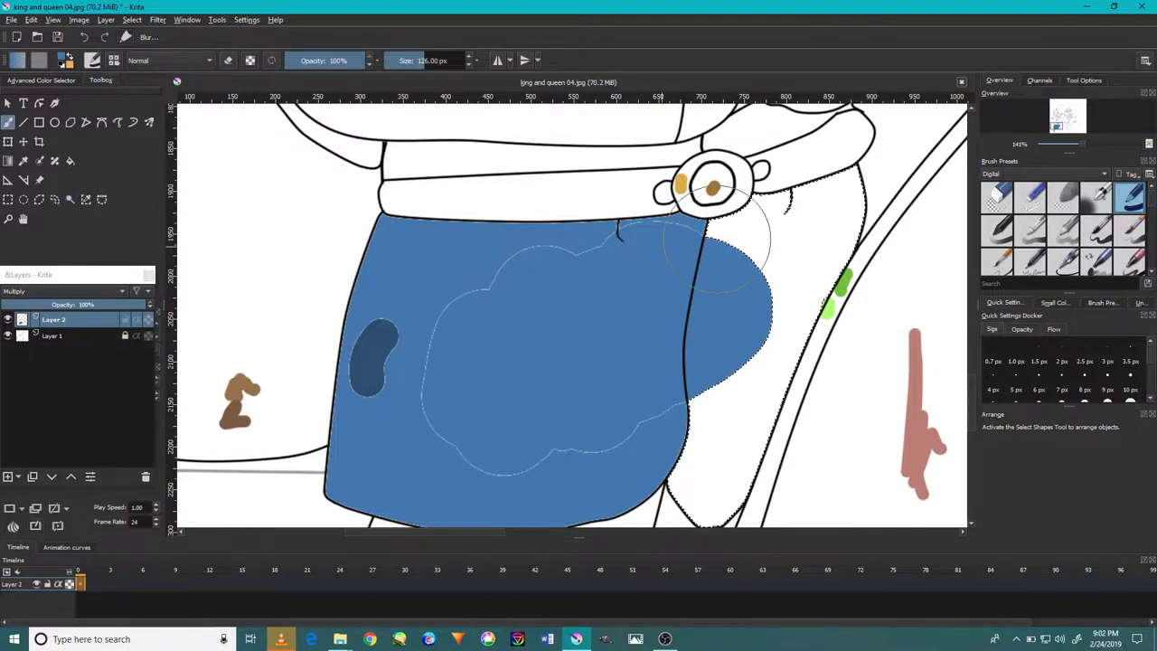
pyautogui.moveTo(741, 253); pyautogui.dragTo(768, 470)
pyautogui.scroll(3, 719, 345)
# - Select the waistband strip above the belt and paint it blue
pyautogui.scroll(-5, 697, 310)
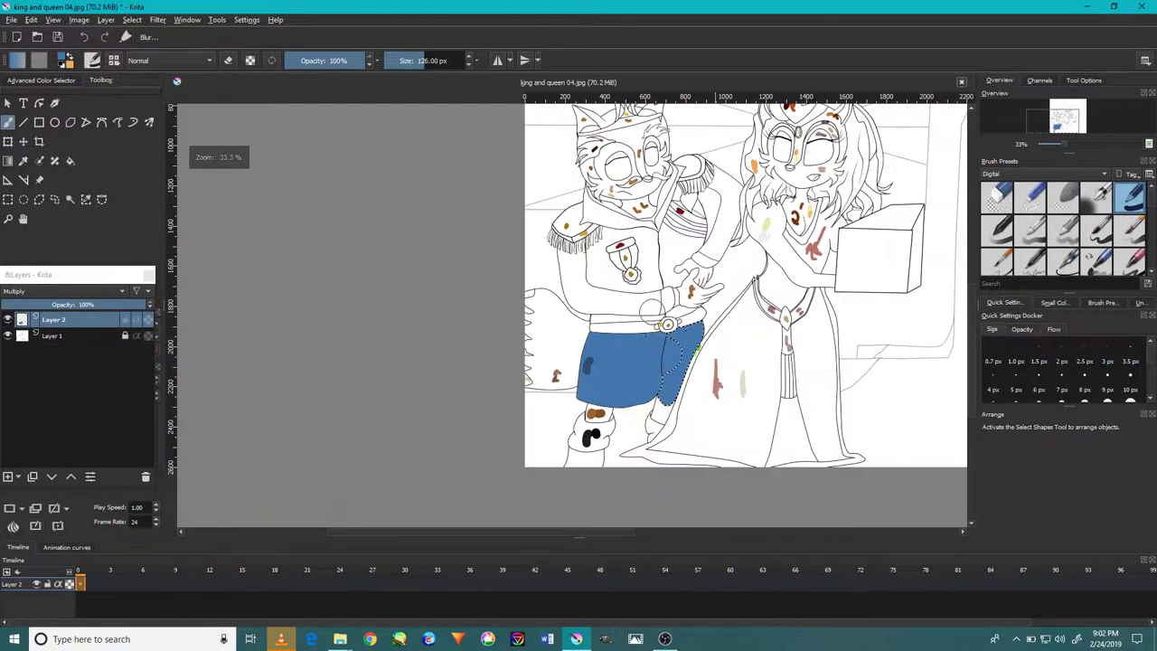
pyautogui.click(71, 200)
pyautogui.scroll(5, 597, 285)
pyautogui.click(637, 405)
pyautogui.press('b')
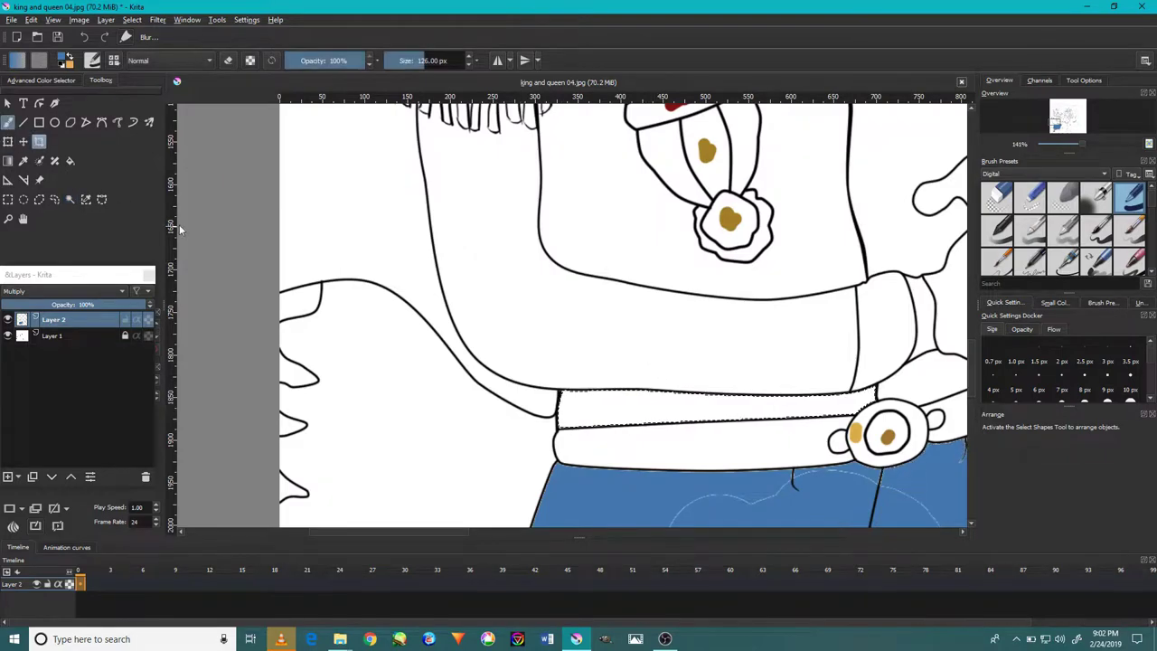
pyautogui.moveTo(570, 407); pyautogui.dragTo(858, 411)
pyautogui.moveTo(401, 177); pyautogui.dragTo(99, 177)
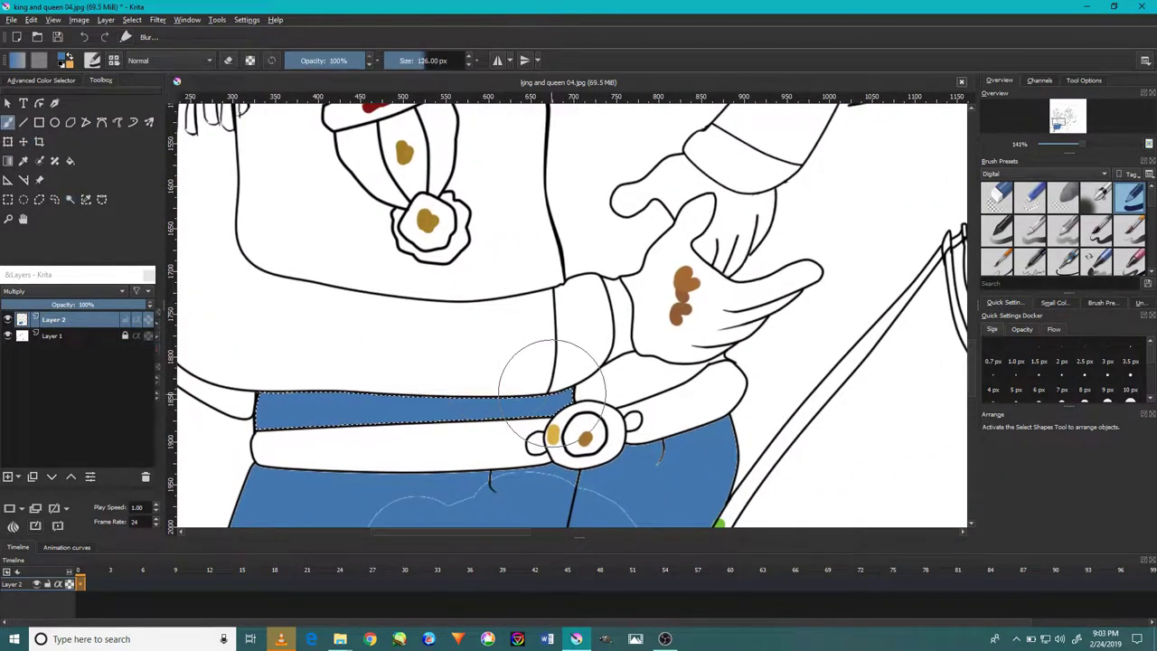
# - Select and paint both tunic panels blue
pyautogui.click(72, 201)
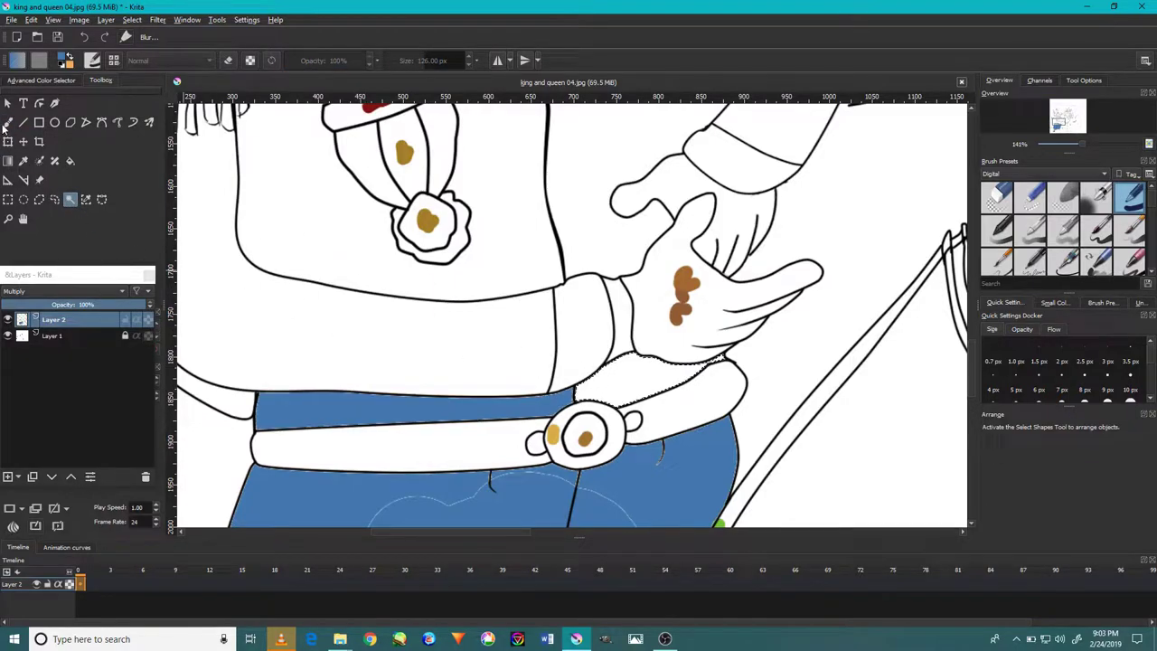
pyautogui.click(8, 123)
pyautogui.scroll(3, 550, 251)
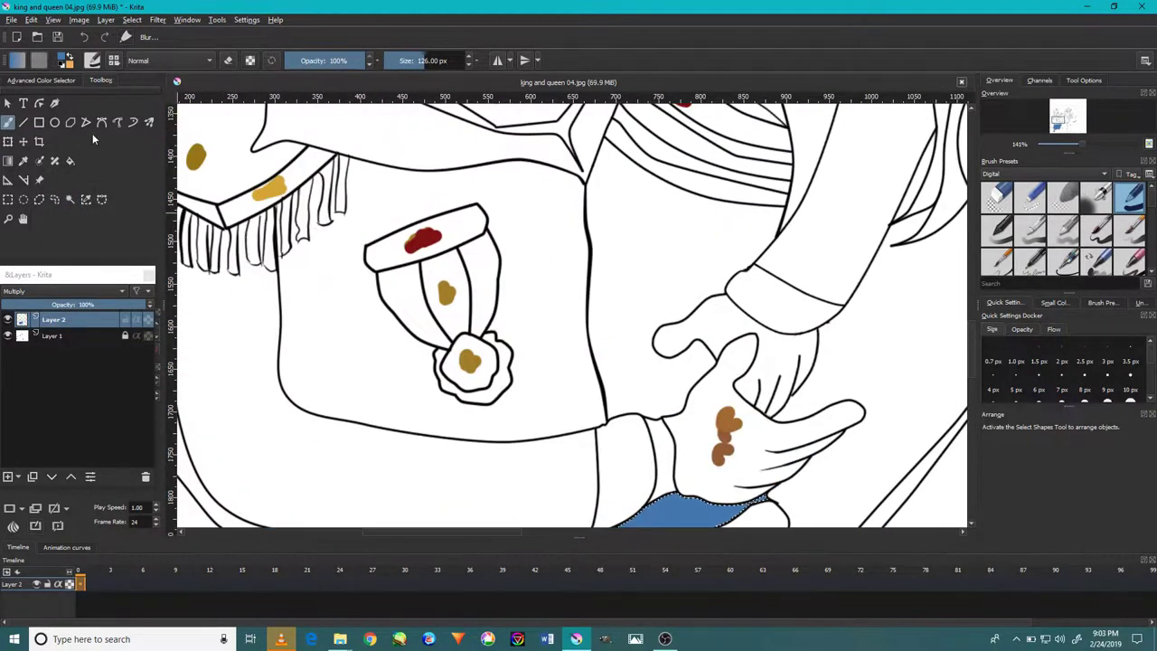
pyautogui.click(290, 328)
pyautogui.press('b')
pyautogui.moveTo(299, 208); pyautogui.dragTo(361, 284)
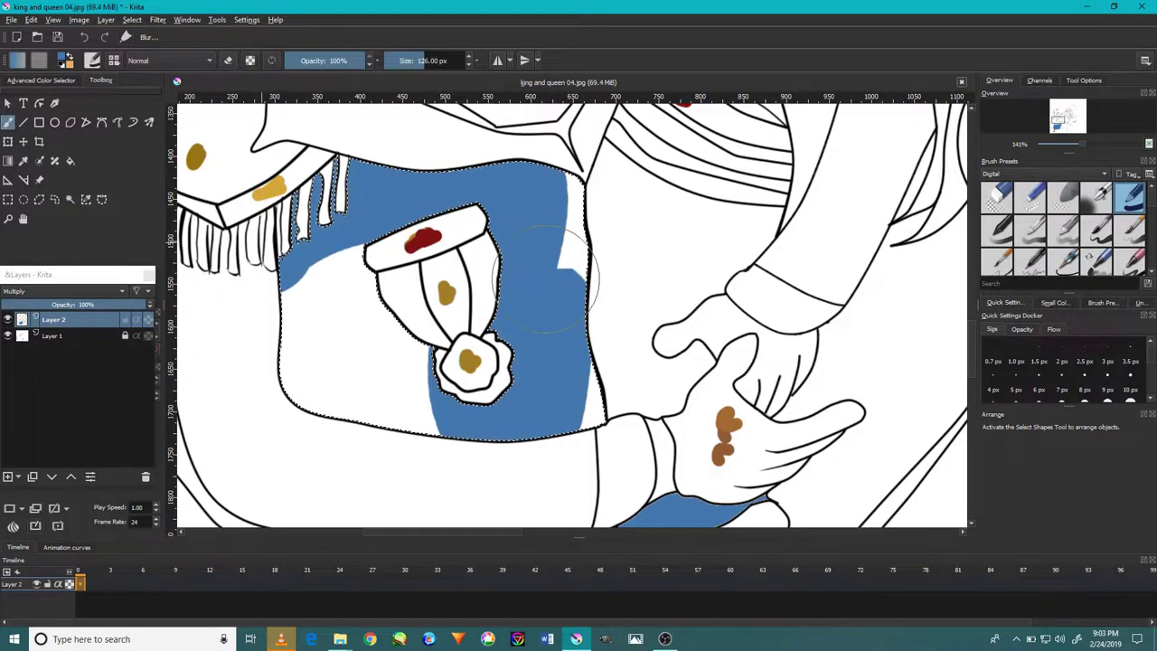
pyautogui.click(70, 198)
pyautogui.click(648, 264)
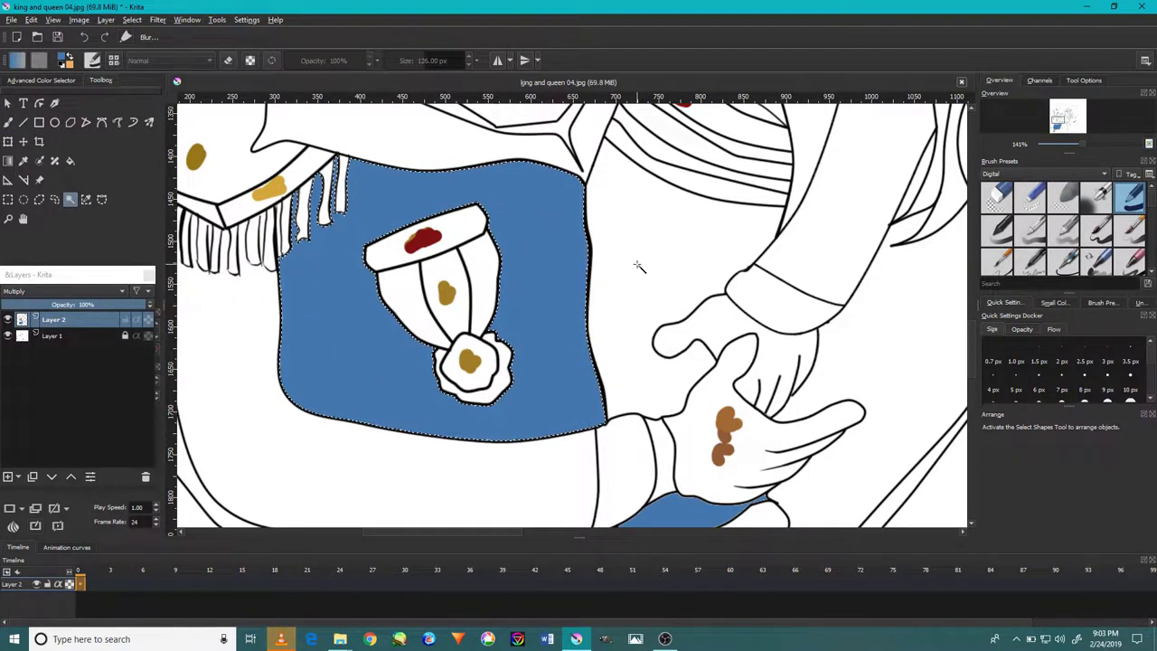
pyautogui.press('b')
pyautogui.moveTo(687, 162)
pyautogui.mouseDown()
pyautogui.moveTo(633, 271)
pyautogui.moveTo(632, 398)
pyautogui.mouseUp()
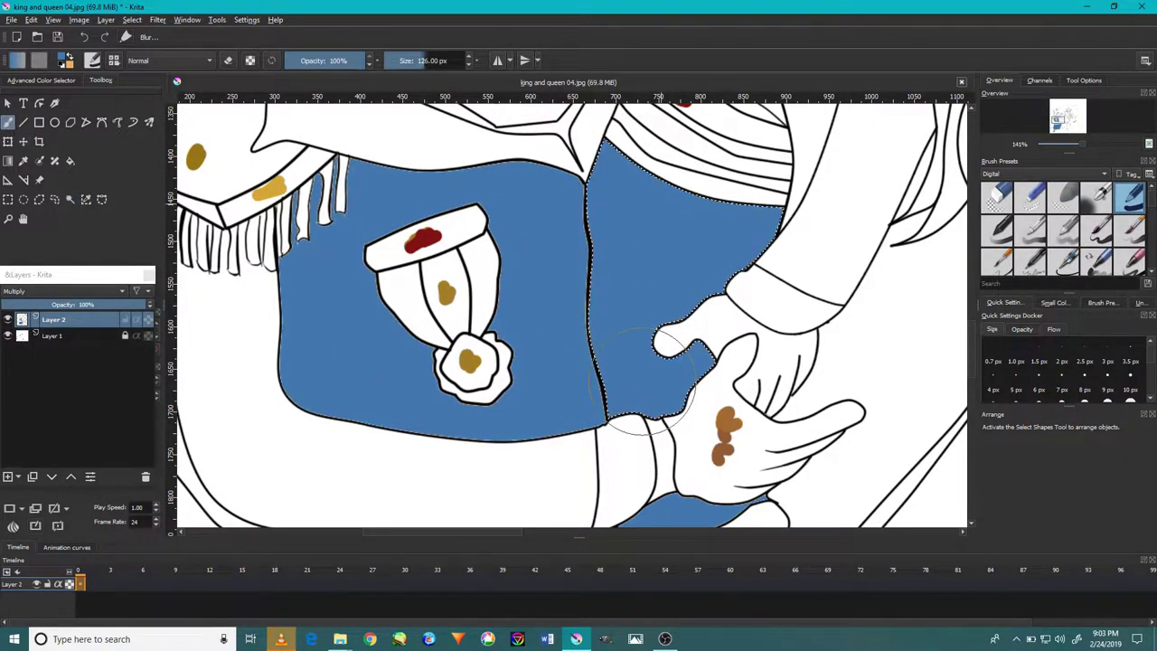
# - Select the king's sleeve and paint it blue
pyautogui.press('-')
pyautogui.press('-')
pyautogui.press('-')
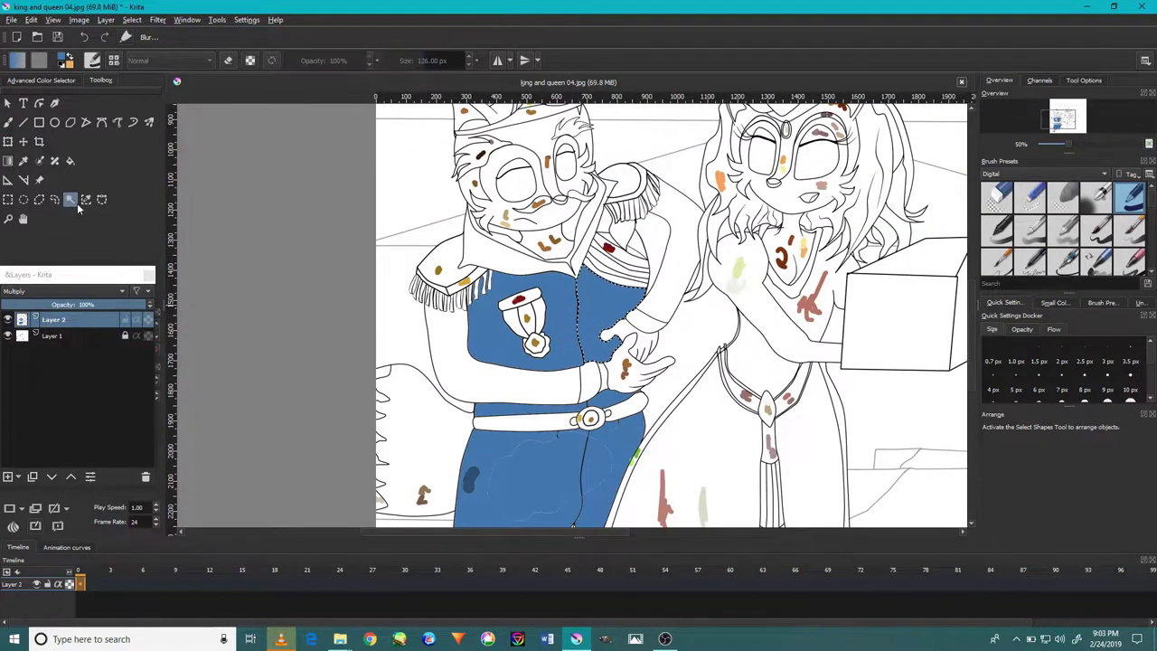
pyautogui.press('+')
pyautogui.press('+')
pyautogui.moveTo(451, 271); pyautogui.dragTo(479, 433)
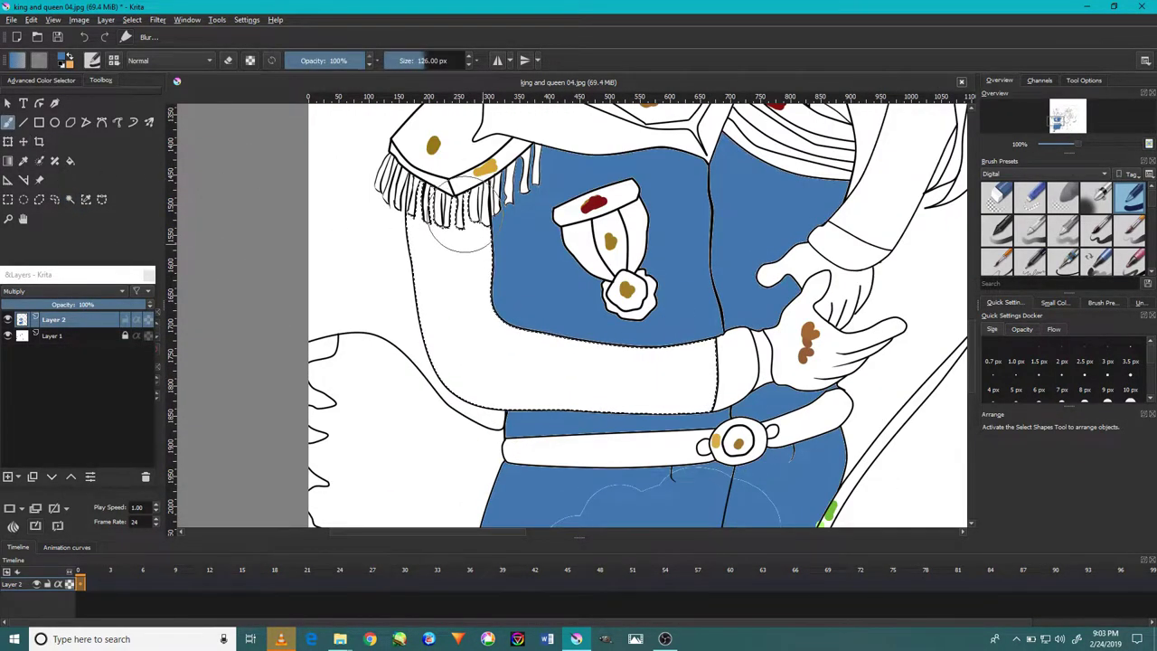
pyautogui.press('-')
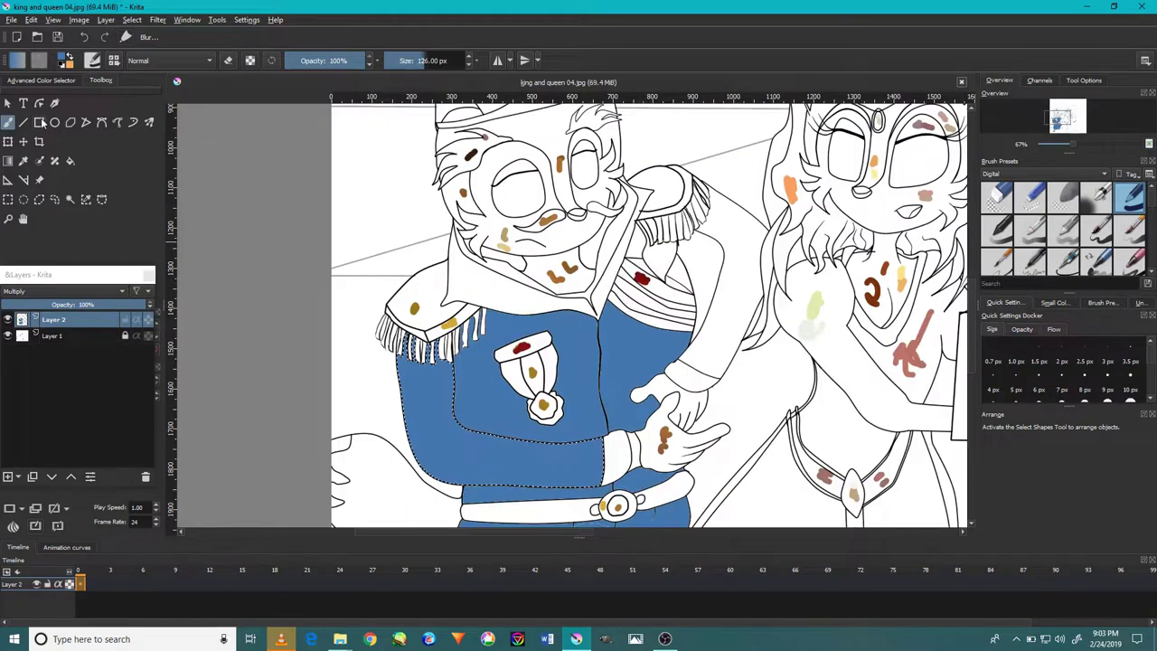
pyautogui.click(70, 198)
pyautogui.press('+')
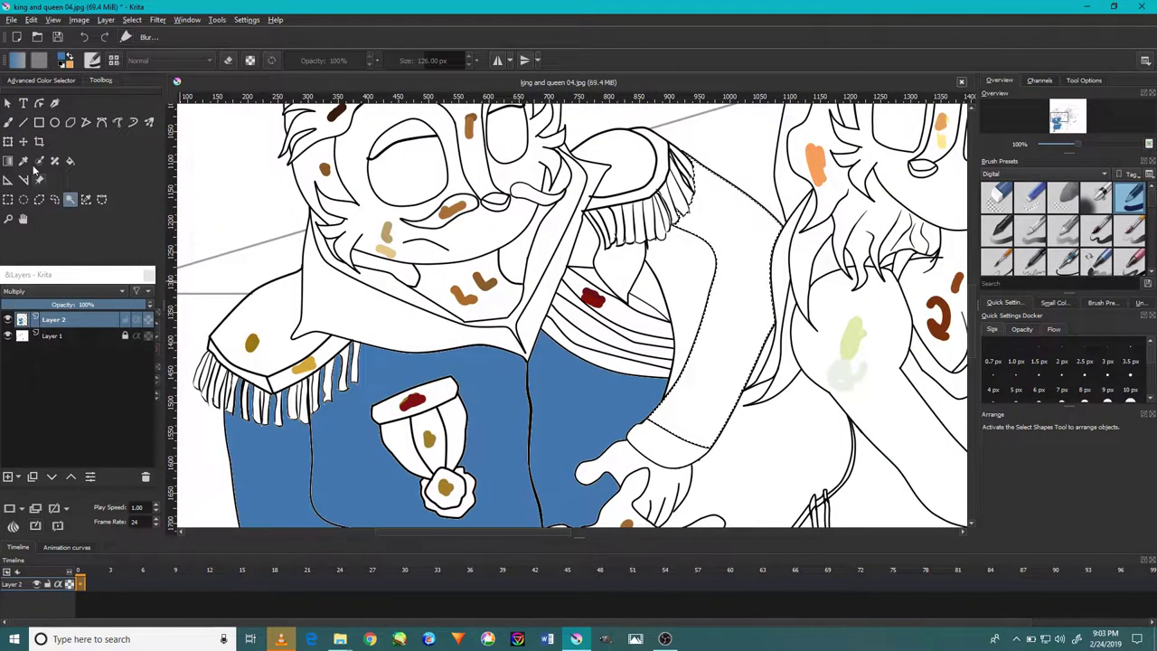
pyautogui.click(9, 123)
pyautogui.moveTo(736, 283)
pyautogui.mouseDown()
pyautogui.moveTo(714, 379)
pyautogui.moveTo(687, 424)
pyautogui.mouseUp()
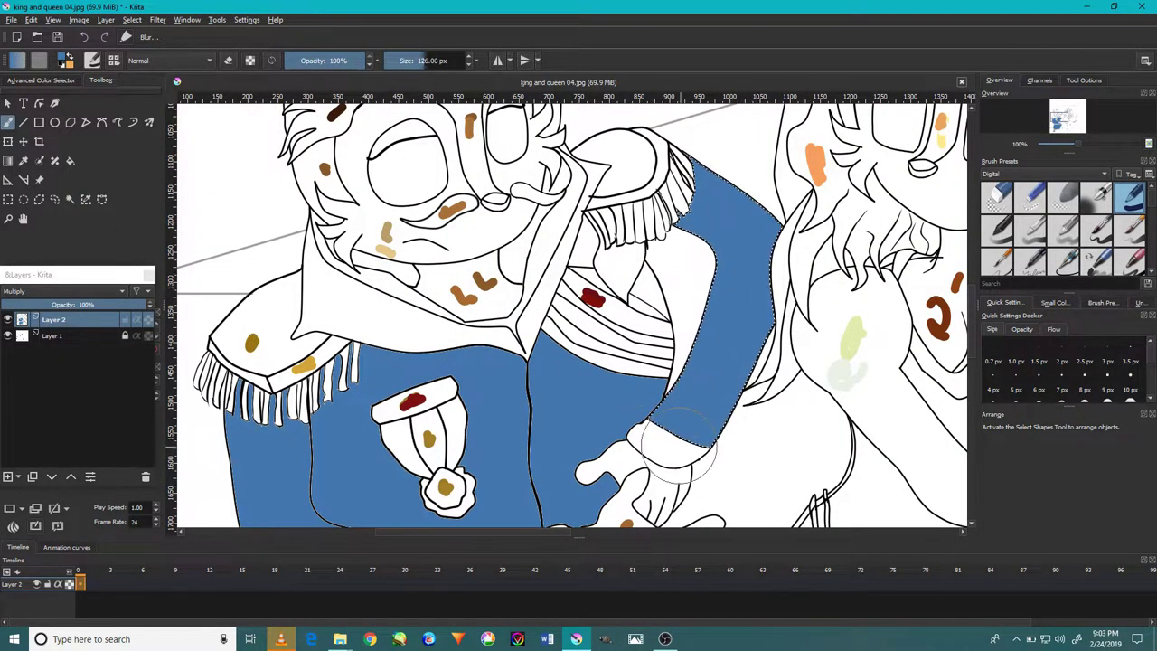
# - Fill the selected sash stripe blue and select the small triangle beside the sash
pyautogui.press('+')
pyautogui.press('+')
pyautogui.press('+')
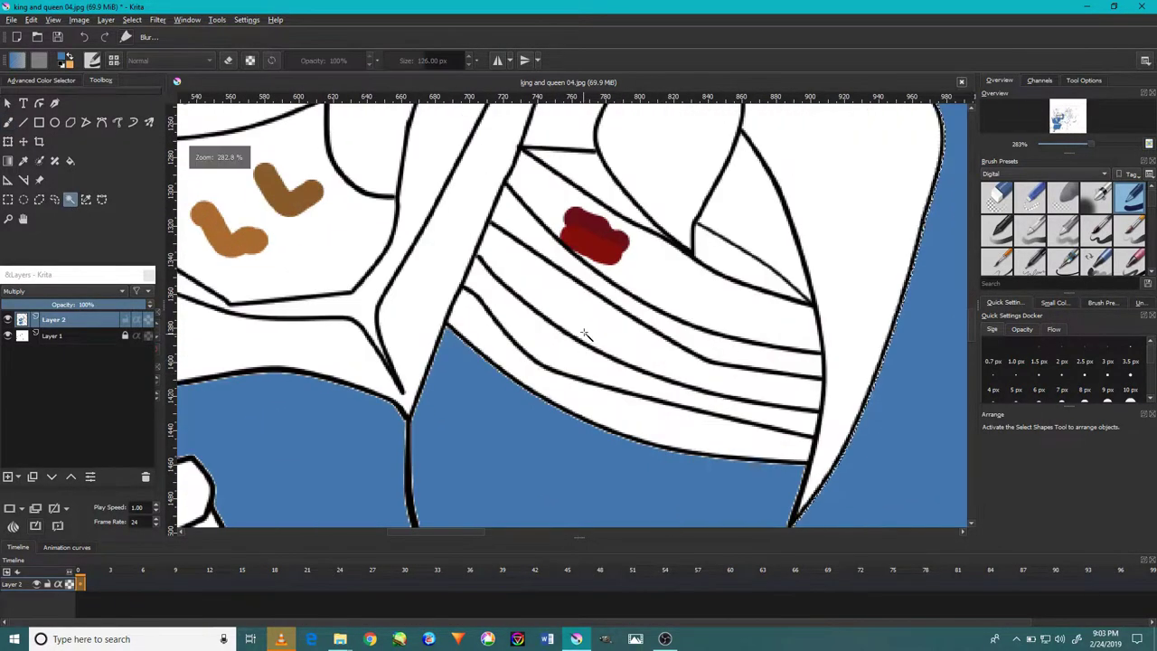
pyautogui.hotkey('shift', 'BackSpace')
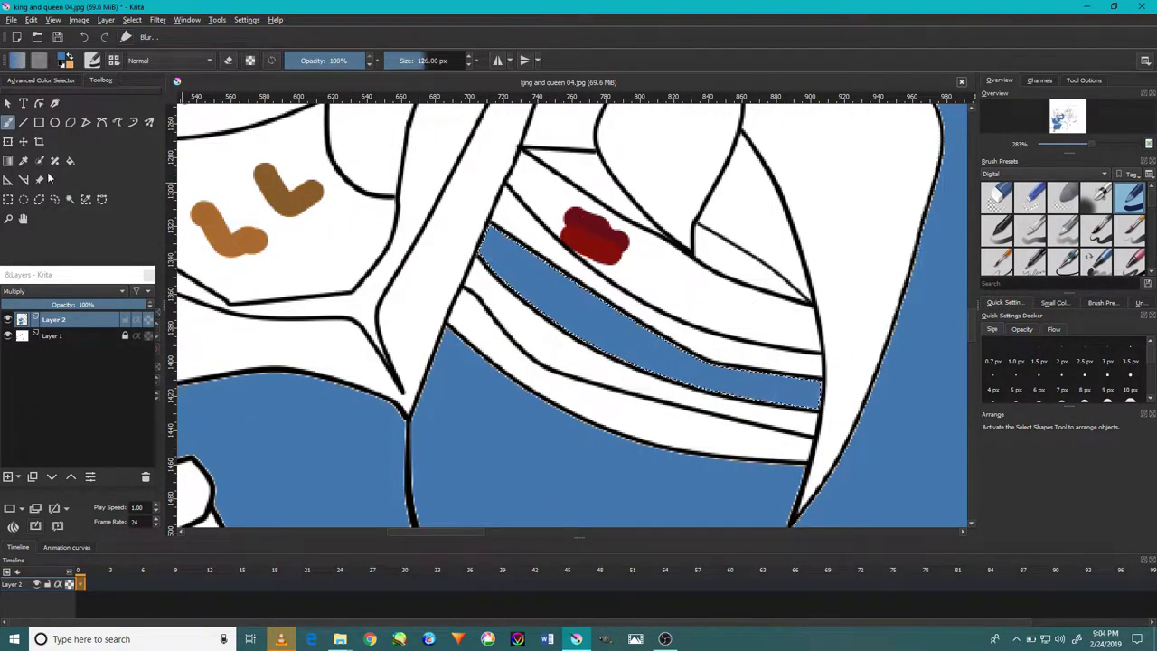
pyautogui.click(69, 199)
pyautogui.click(750, 263)
pyautogui.press('-')
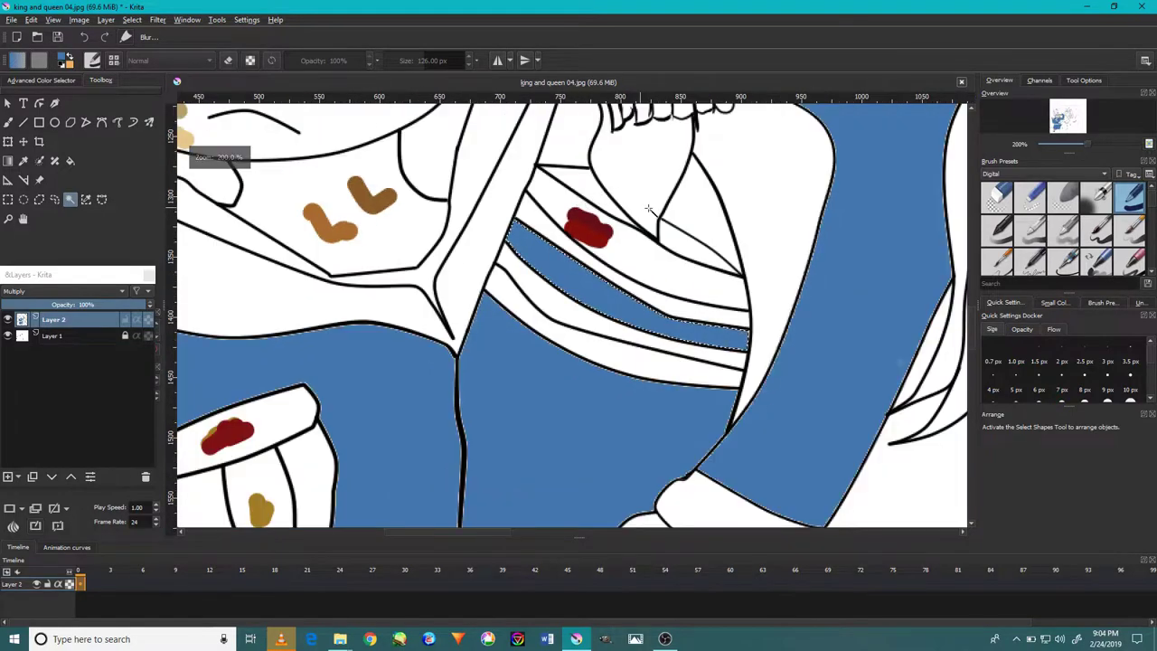
pyautogui.press('+')
pyautogui.press('+')
pyautogui.press('b')
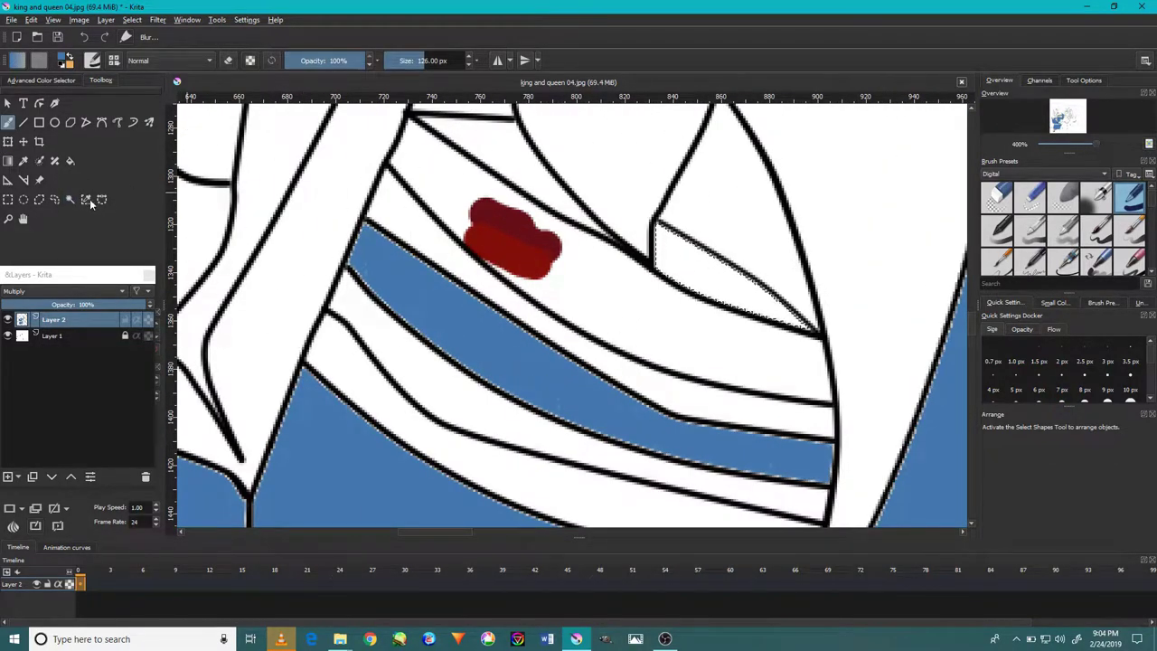
pyautogui.press('-')
pyautogui.press('-')
pyautogui.press('-')
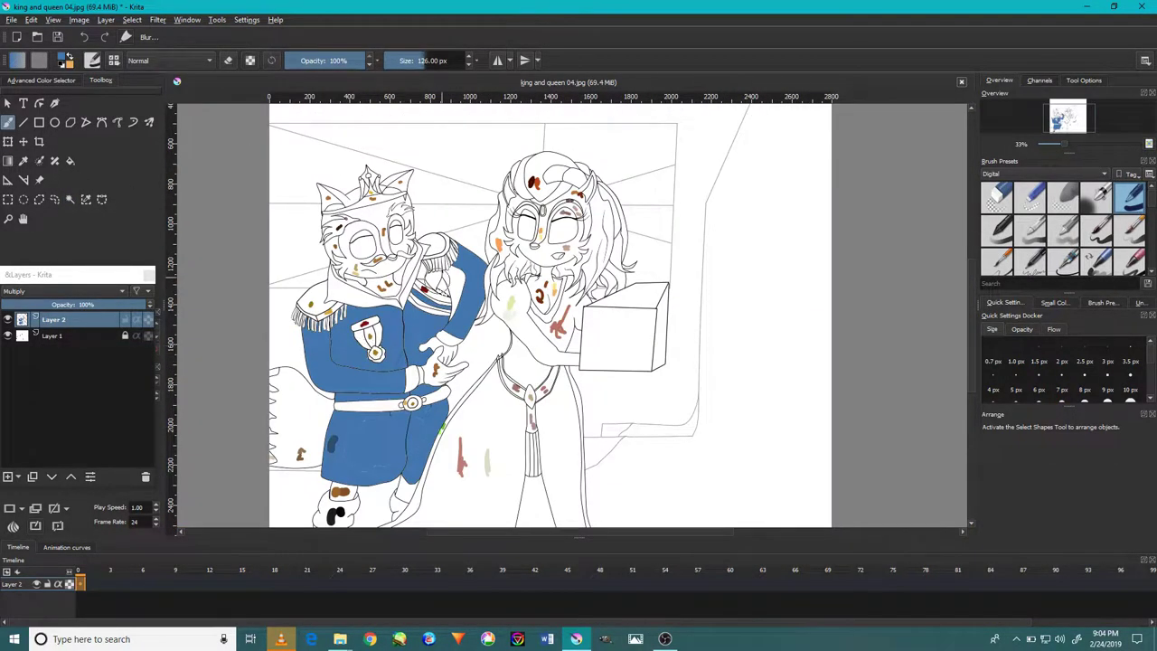
# - Clear the active selection on the trousers
pyautogui.scroll(4, 318, 430)
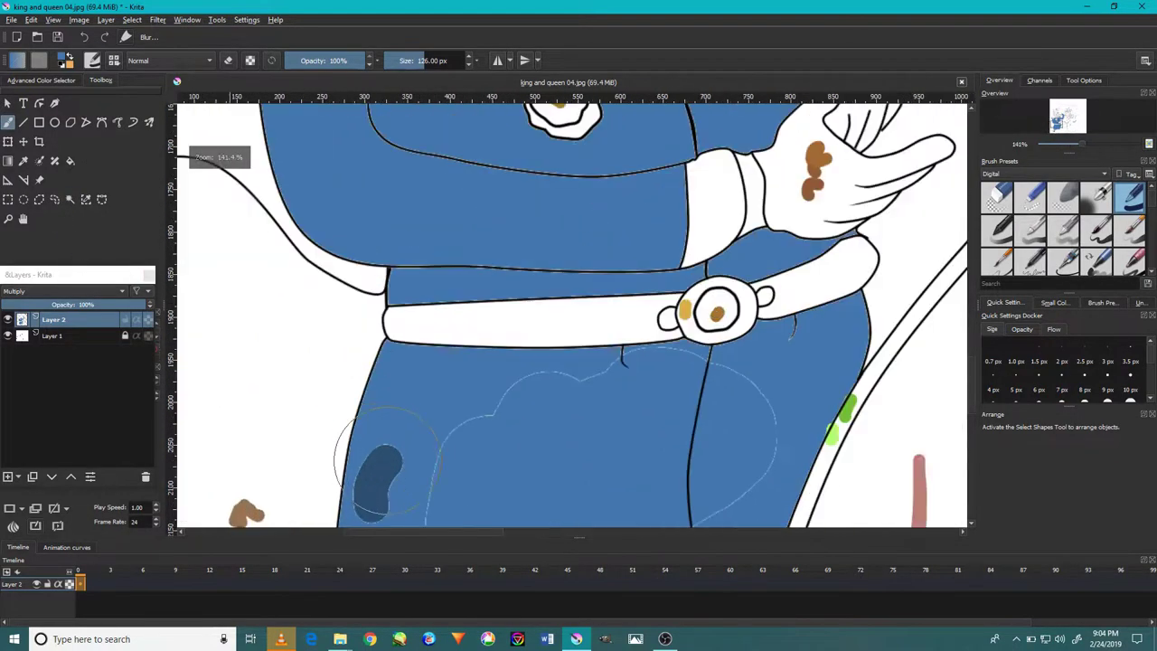
pyautogui.moveTo(381, 447); pyautogui.dragTo(379, 334)
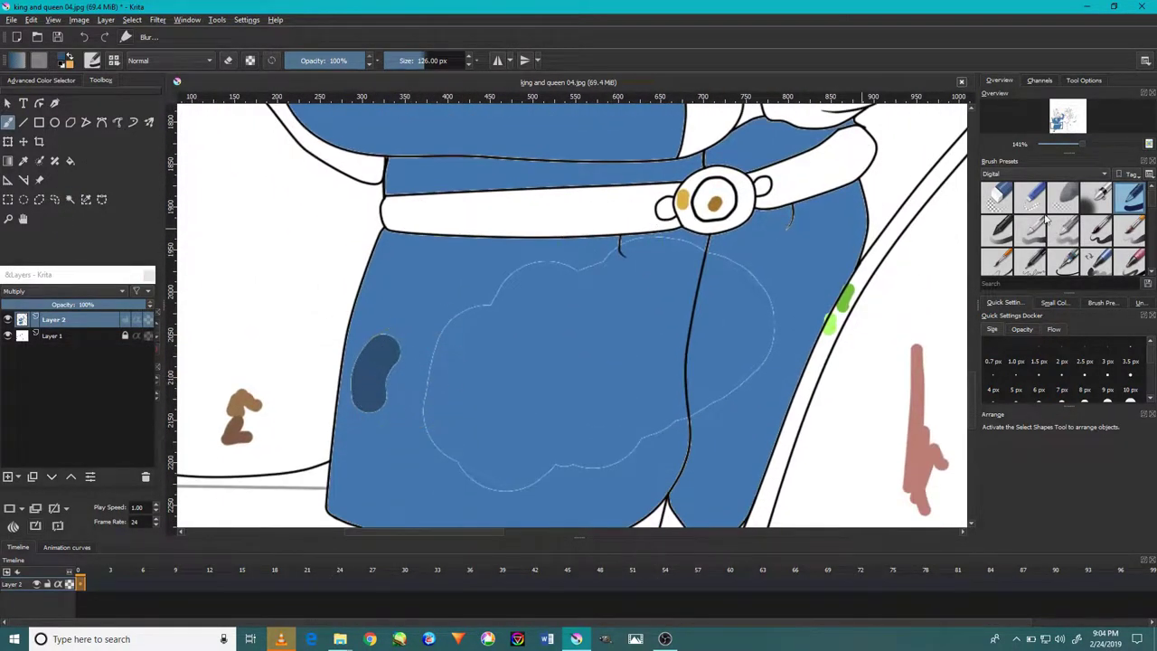
pyautogui.click(70, 200)
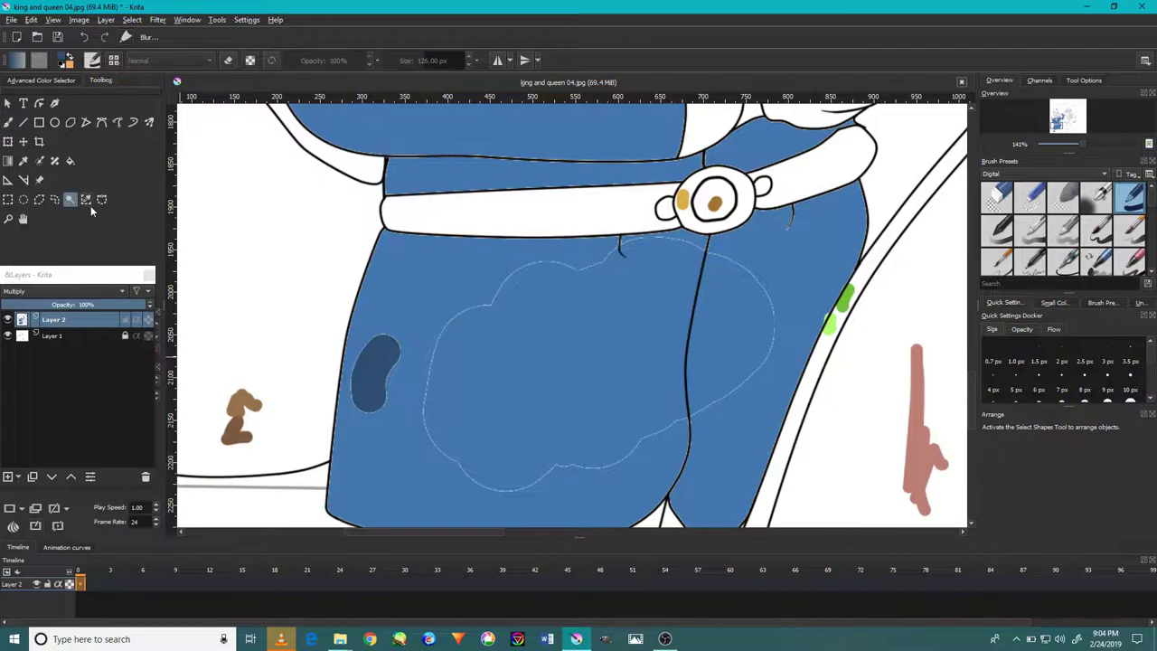
pyautogui.click(383, 296)
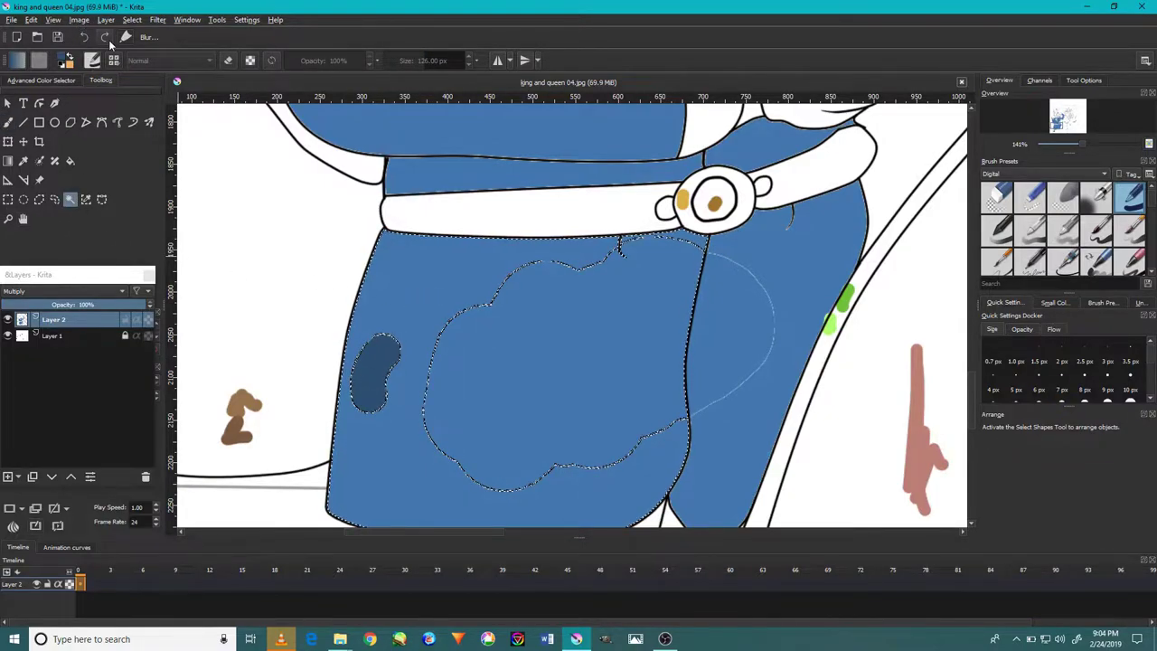
pyautogui.click(132, 19)
pyautogui.click(145, 52)
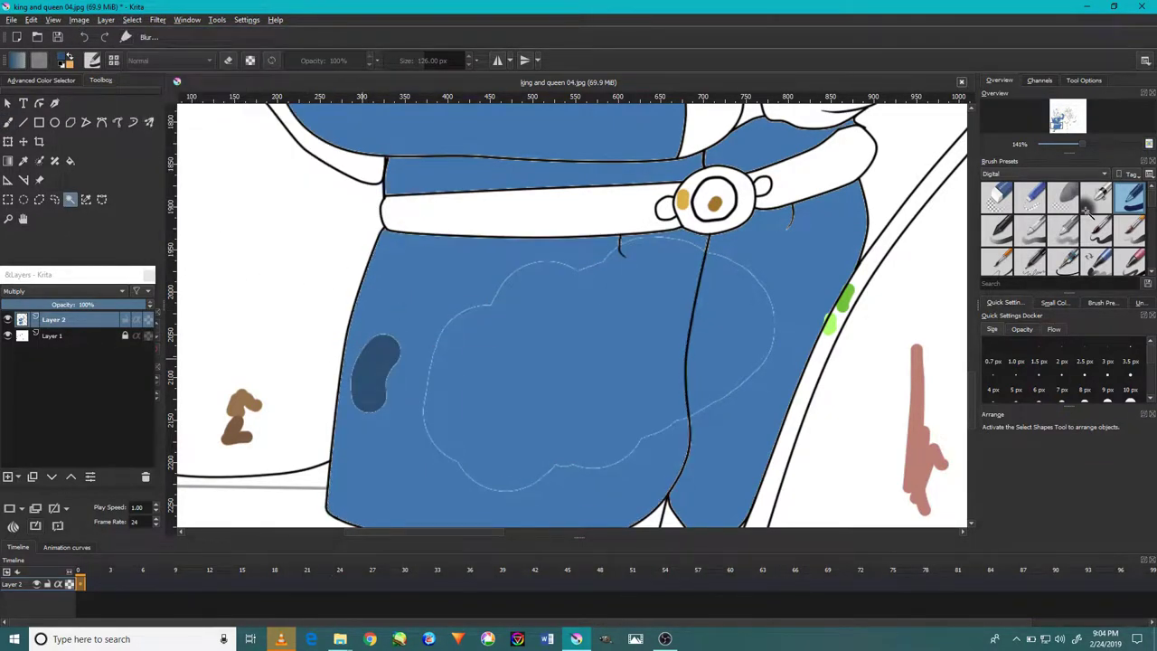
# - Paint dark blue shading along the trousers' bottom and edges with a soft brush preset
pyautogui.click(1091, 208)
pyautogui.click(8, 122)
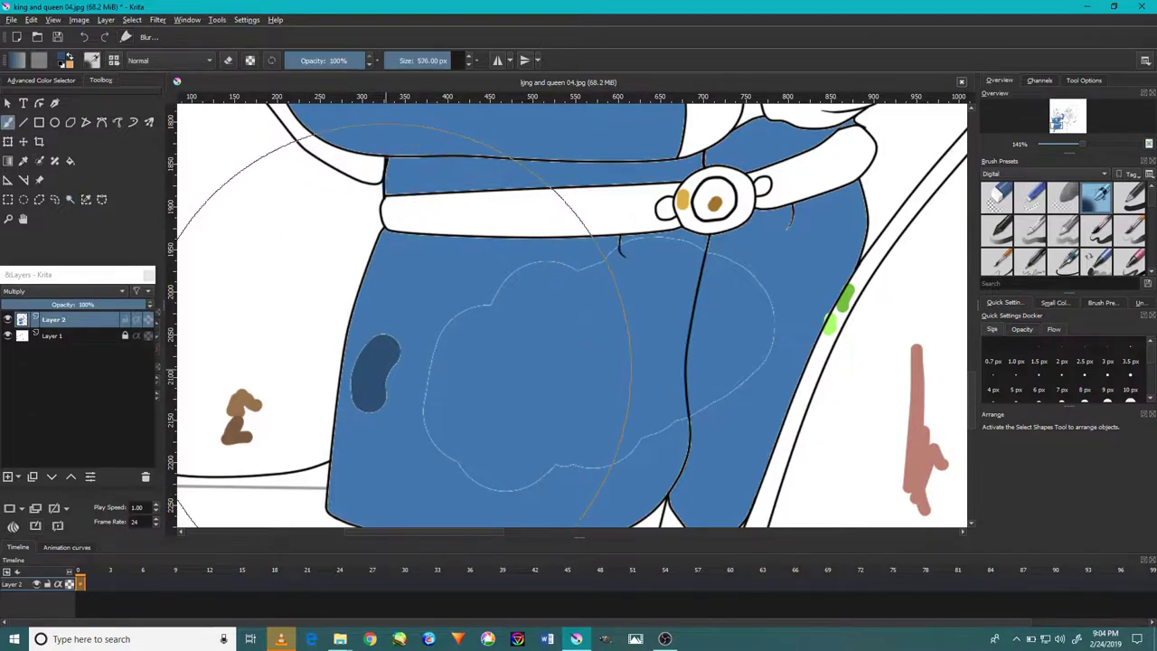
pyautogui.moveTo(377, 424)
pyautogui.mouseDown()
pyautogui.moveTo(390, 315)
pyautogui.moveTo(367, 388)
pyautogui.moveTo(398, 266)
pyautogui.moveTo(362, 376)
pyautogui.mouseUp()
pyautogui.moveTo(443, 353); pyautogui.dragTo(458, 263)
pyautogui.moveTo(379, 363)
pyautogui.mouseDown()
pyautogui.moveTo(516, 402)
pyautogui.moveTo(606, 391)
pyautogui.moveTo(631, 400)
pyautogui.mouseUp()
pyautogui.moveTo(410, 411)
pyautogui.mouseDown()
pyautogui.moveTo(651, 389)
pyautogui.moveTo(553, 431)
pyautogui.moveTo(660, 406)
pyautogui.moveTo(604, 513)
pyautogui.mouseUp()
pyautogui.moveTo(727, 257)
pyautogui.mouseDown()
pyautogui.moveTo(668, 379)
pyautogui.moveTo(633, 414)
pyautogui.mouseUp()
pyautogui.moveTo(485, 153)
pyautogui.mouseDown()
pyautogui.moveTo(629, 367)
pyautogui.moveTo(398, 371)
pyautogui.mouseUp()
pyautogui.moveTo(470, 318)
pyautogui.mouseDown()
pyautogui.moveTo(554, 371)
pyautogui.moveTo(413, 323)
pyautogui.moveTo(395, 244)
pyautogui.moveTo(509, 405)
pyautogui.moveTo(434, 439)
pyautogui.mouseUp()
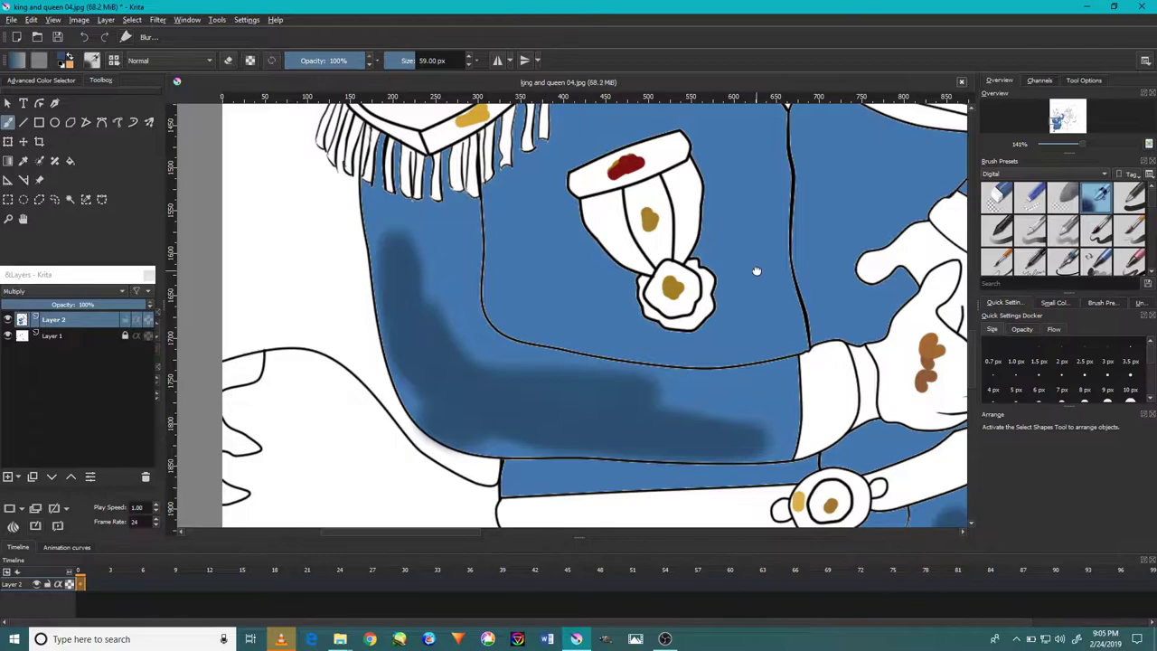
# - Shade the coat along the king's arm and add a dark patch on the trousers
pyautogui.moveTo(756, 270)
pyautogui.mouseDown()
pyautogui.moveTo(513, 478)
pyautogui.moveTo(386, 559)
pyautogui.mouseUp()
pyautogui.moveTo(687, 451)
pyautogui.mouseDown()
pyautogui.moveTo(732, 280)
pyautogui.moveTo(710, 217)
pyautogui.moveTo(678, 461)
pyautogui.mouseUp()
pyautogui.scroll(-3, 633, 380)
pyautogui.scroll(3, 560, 388)
pyautogui.scroll(2, 578, 384)
pyautogui.moveTo(659, 411)
pyautogui.mouseDown()
pyautogui.moveTo(578, 385)
pyautogui.moveTo(606, 388)
pyautogui.moveTo(645, 470)
pyautogui.mouseUp()
pyautogui.scroll(-3, 645, 470)
pyautogui.scroll(3, 599, 426)
# - Add a vertical shading stroke on the trousers and shade the coat below the sleeve
pyautogui.moveTo(600, 426)
pyautogui.mouseDown()
pyautogui.moveTo(533, 346)
pyautogui.moveTo(614, 362)
pyautogui.mouseUp()
pyautogui.scroll(-5, 560, 362)
pyautogui.scroll(2, 676, 361)
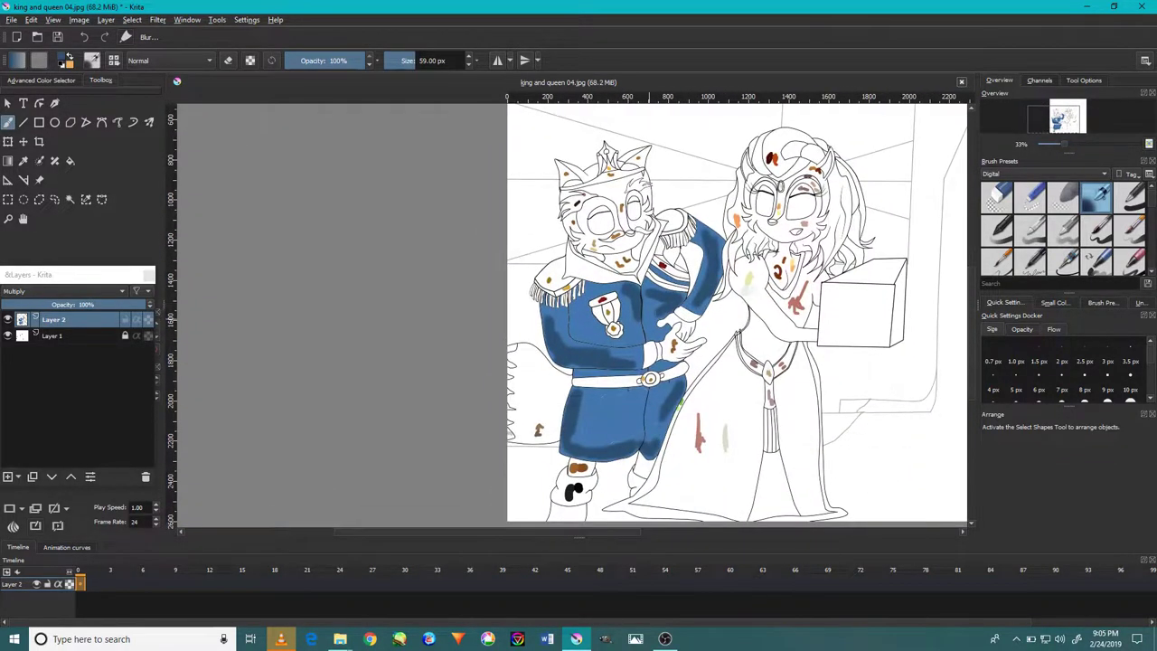
pyautogui.scroll(2, 676, 361)
pyautogui.scroll(3, 697, 374)
pyautogui.moveTo(697, 374); pyautogui.dragTo(629, 420)
pyautogui.scroll(-3, 628, 420)
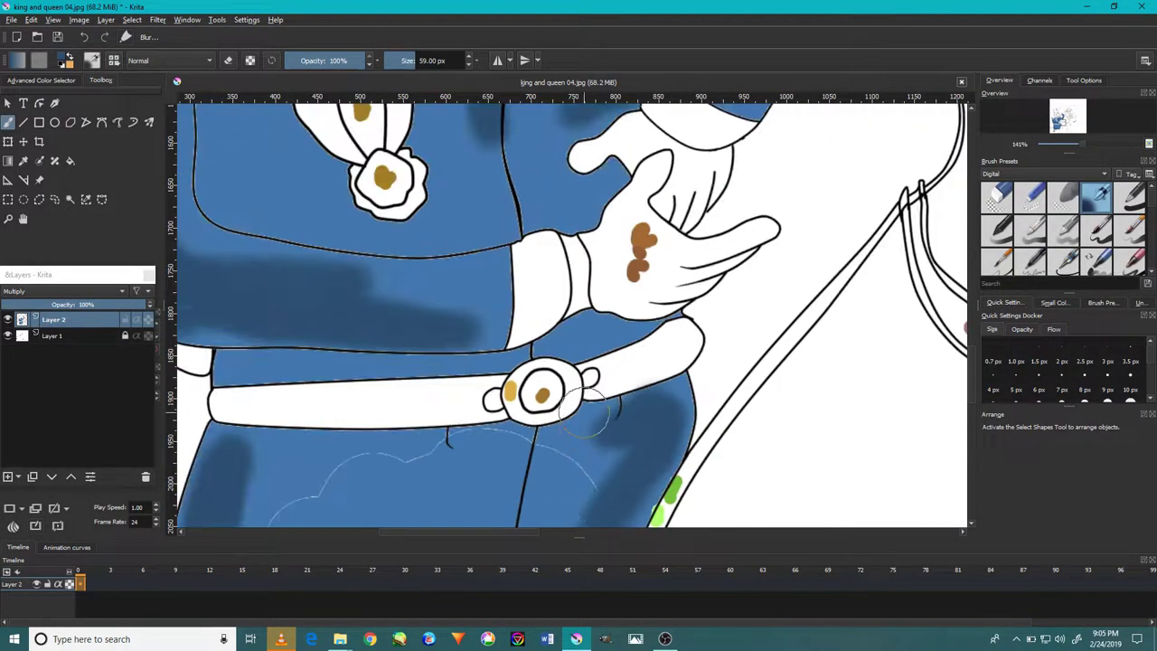
pyautogui.scroll(-2, 1058, 244)
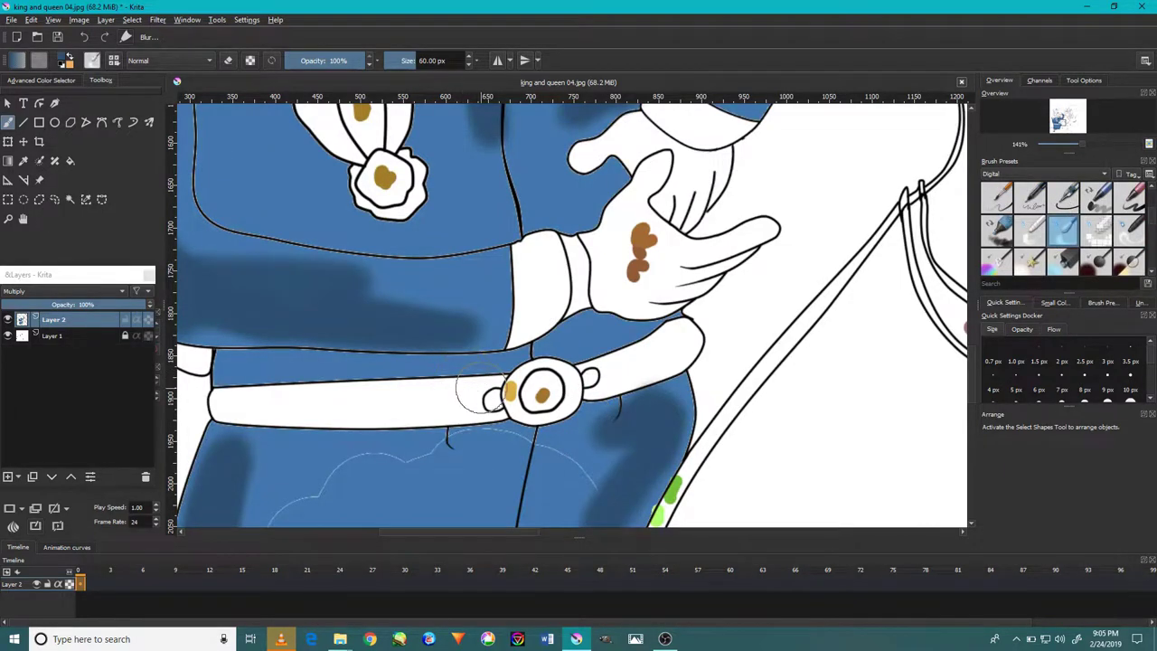
# - Blend the dark shading along the trouser hem and right of the belt with a blur brush
pyautogui.moveTo(479, 391); pyautogui.dragTo(610, 309)
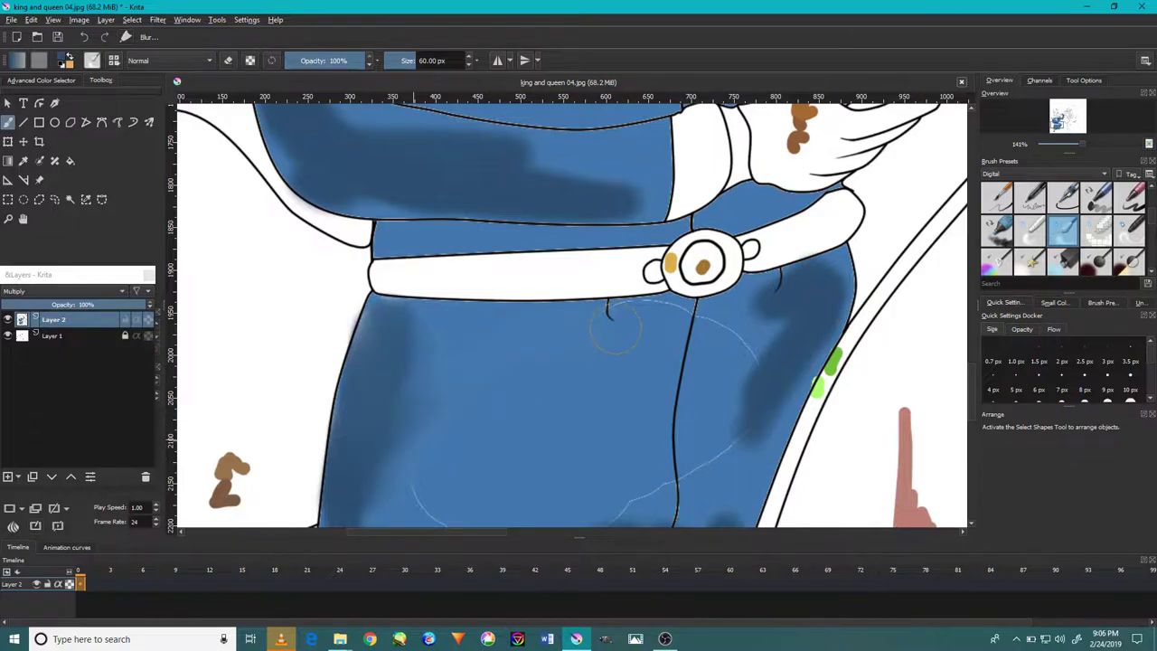
pyautogui.moveTo(614, 330); pyautogui.dragTo(647, 230)
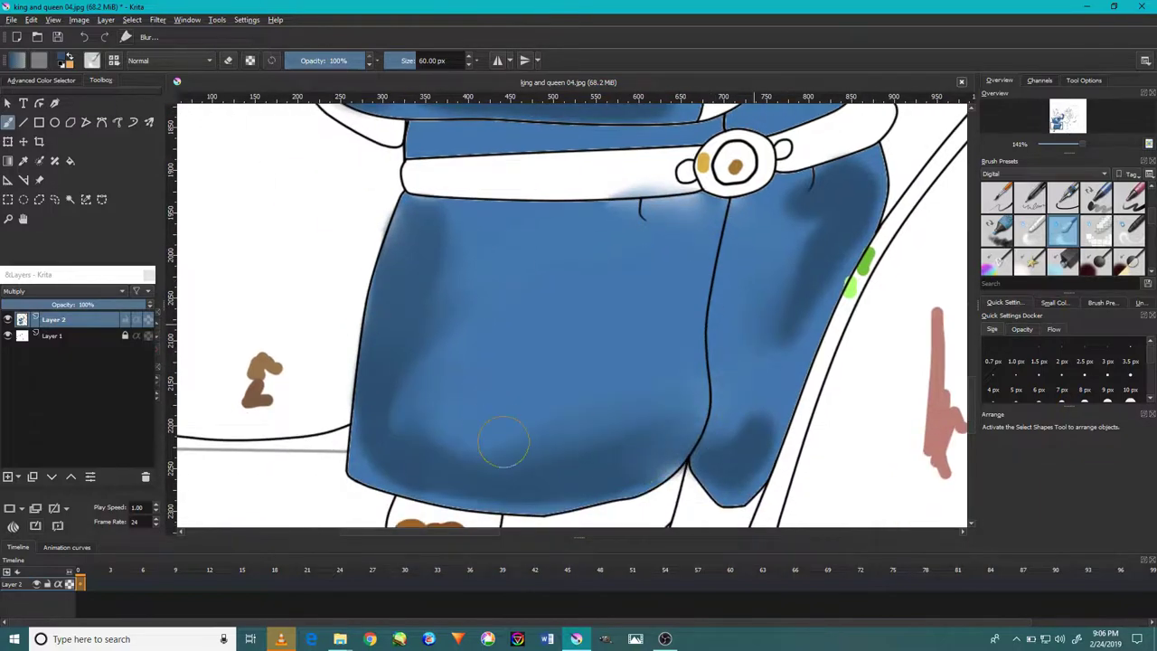
pyautogui.moveTo(503, 442); pyautogui.dragTo(388, 436)
pyautogui.moveTo(550, 465); pyautogui.dragTo(462, 471)
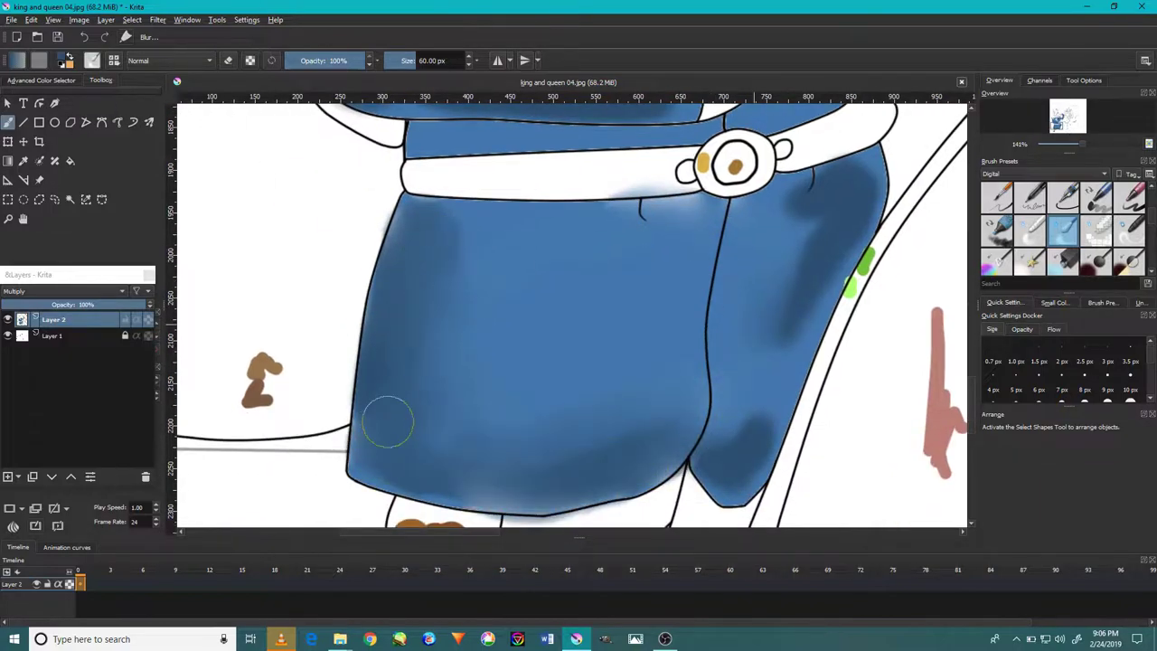
pyautogui.moveTo(563, 470); pyautogui.dragTo(427, 479)
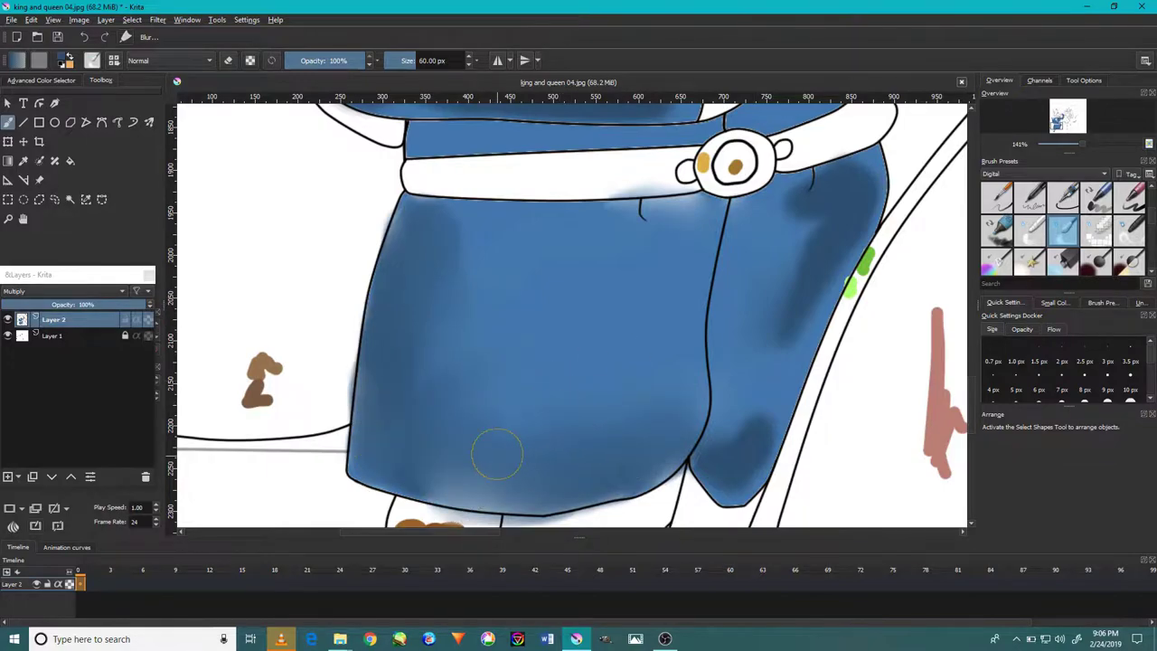
pyautogui.scroll(-5, 496, 454)
pyautogui.scroll(8, 754, 207)
pyautogui.scroll(-3, 687, 389)
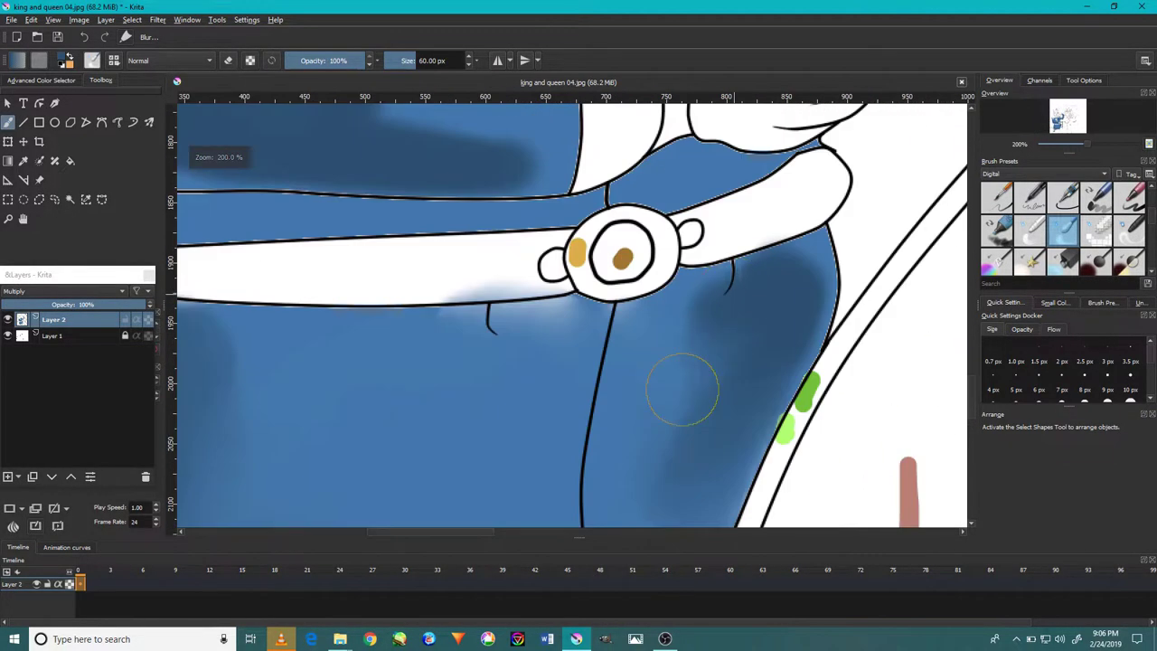
pyautogui.moveTo(682, 389)
pyautogui.mouseDown()
pyautogui.moveTo(775, 284)
pyautogui.moveTo(723, 379)
pyautogui.mouseUp()
# - Soften the dark shading along the coat's lower edge
pyautogui.scroll(-5, 546, 312)
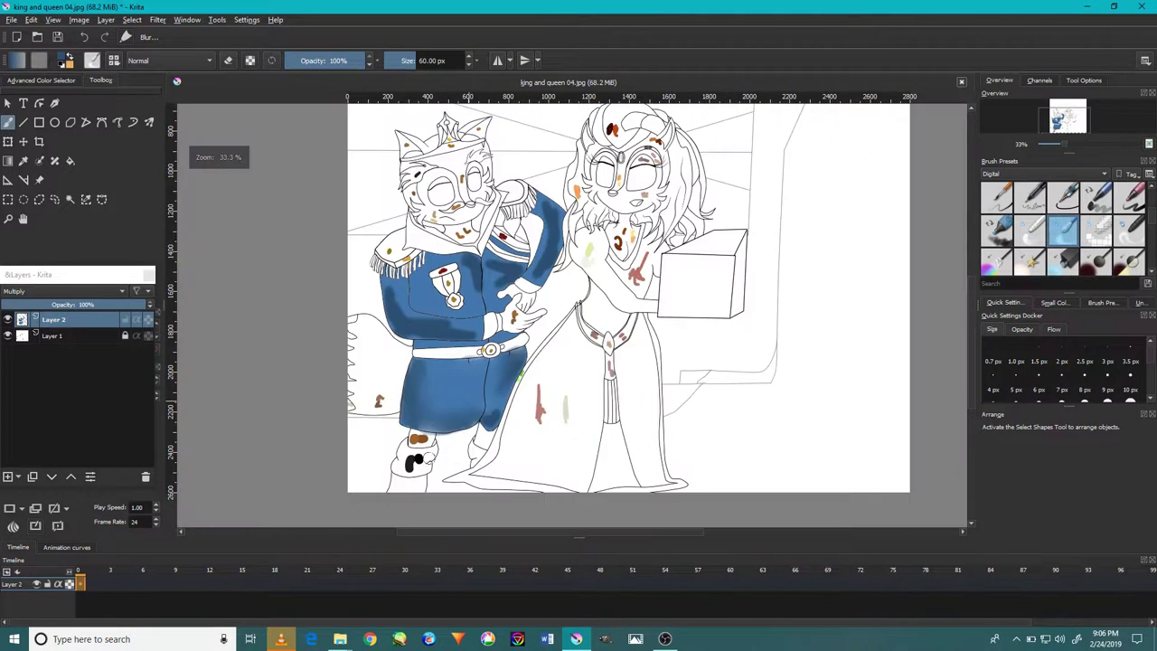
pyautogui.scroll(5, 496, 417)
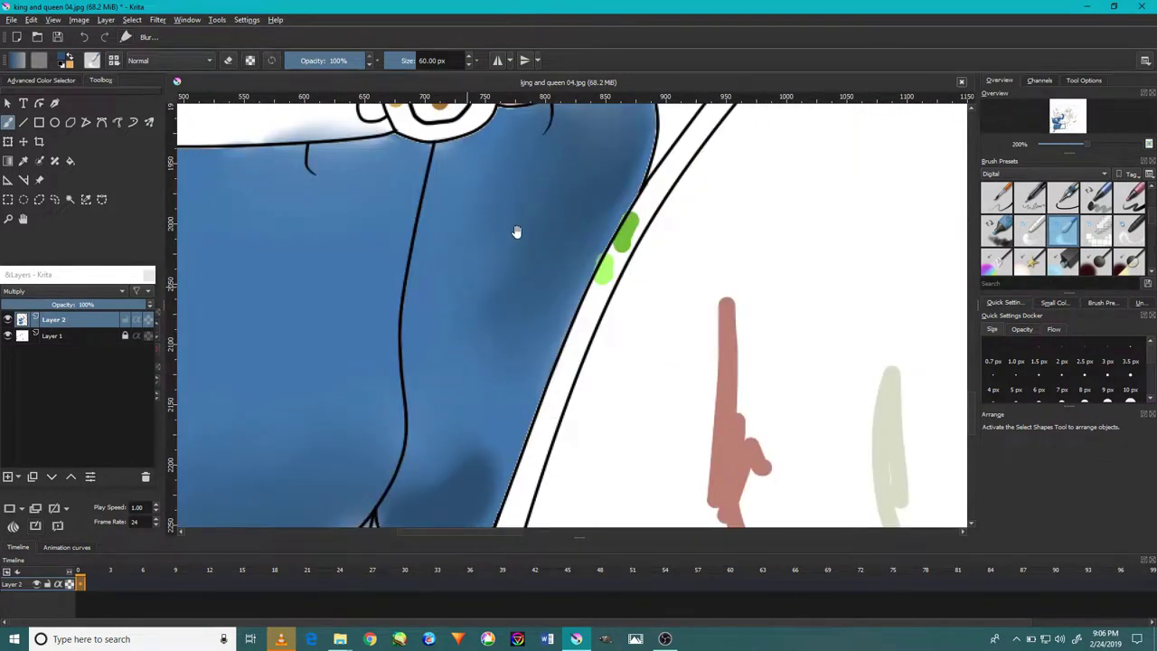
pyautogui.moveTo(516, 233); pyautogui.dragTo(580, 119)
pyautogui.moveTo(486, 412)
pyautogui.mouseDown()
pyautogui.moveTo(465, 349)
pyautogui.moveTo(612, 391)
pyautogui.mouseUp()
pyautogui.moveTo(463, 275)
pyautogui.mouseDown()
pyautogui.moveTo(388, 387)
pyautogui.moveTo(545, 436)
pyautogui.mouseUp()
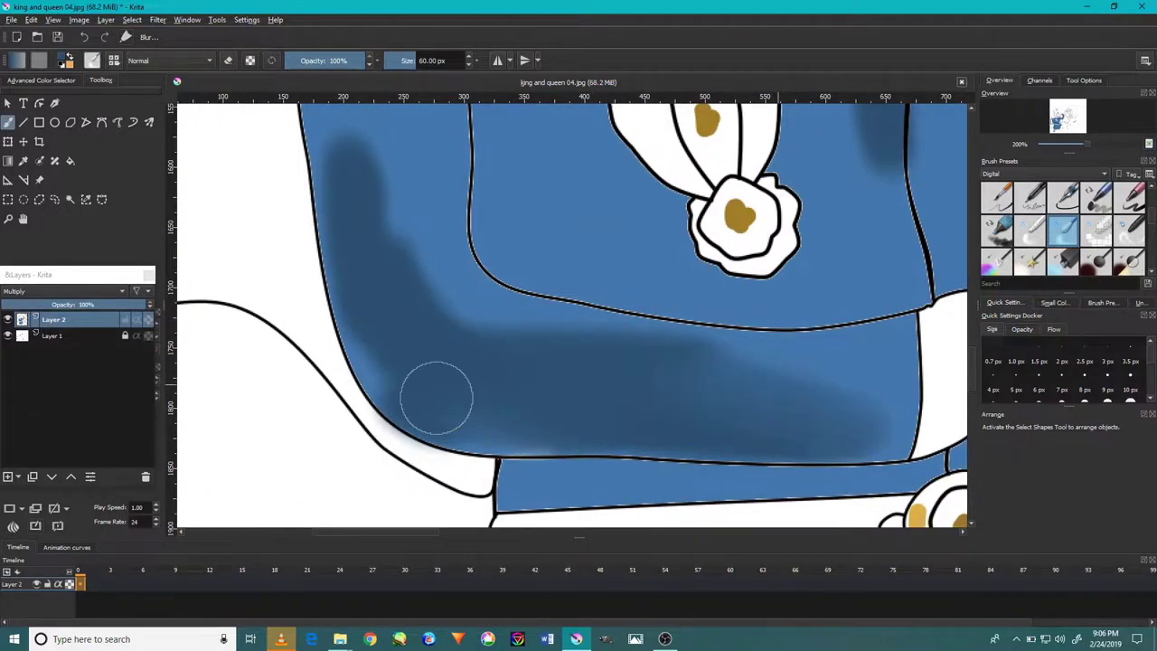
pyautogui.moveTo(436, 398); pyautogui.dragTo(457, 475)
pyautogui.moveTo(401, 250)
pyautogui.mouseDown()
pyautogui.moveTo(413, 444)
pyautogui.moveTo(393, 313)
pyautogui.moveTo(743, 502)
pyautogui.mouseUp()
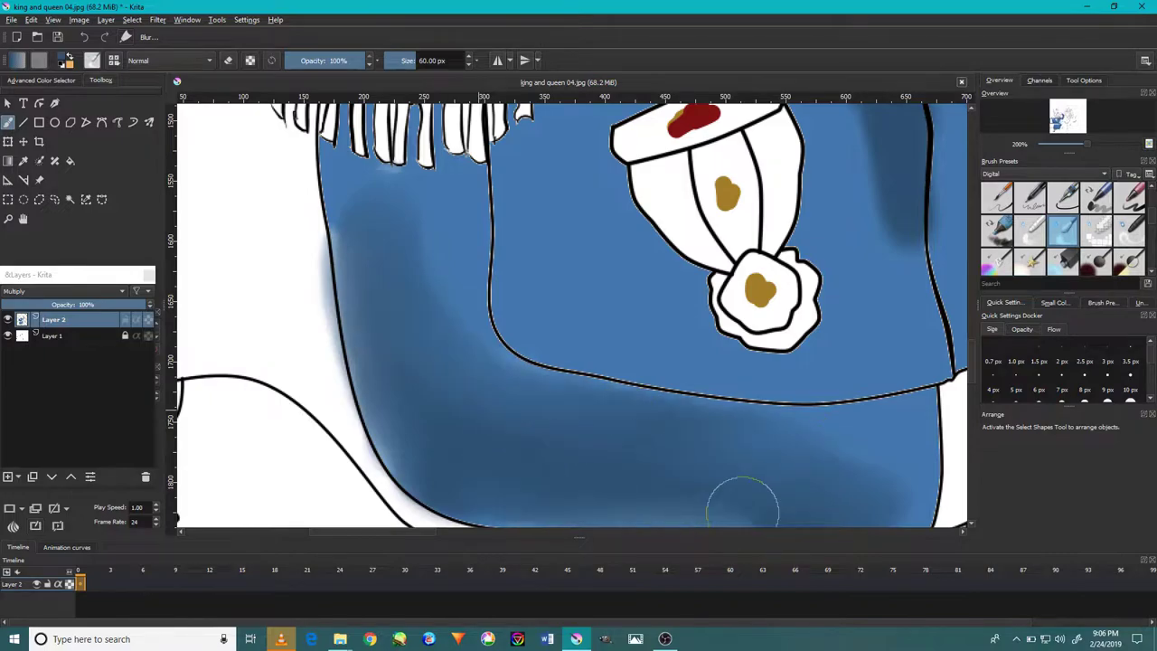
# - Blur the shading edges along the king's sleeve
pyautogui.scroll(-1, 743, 503)
pyautogui.scroll(-5, 692, 439)
pyautogui.scroll(3, 777, 262)
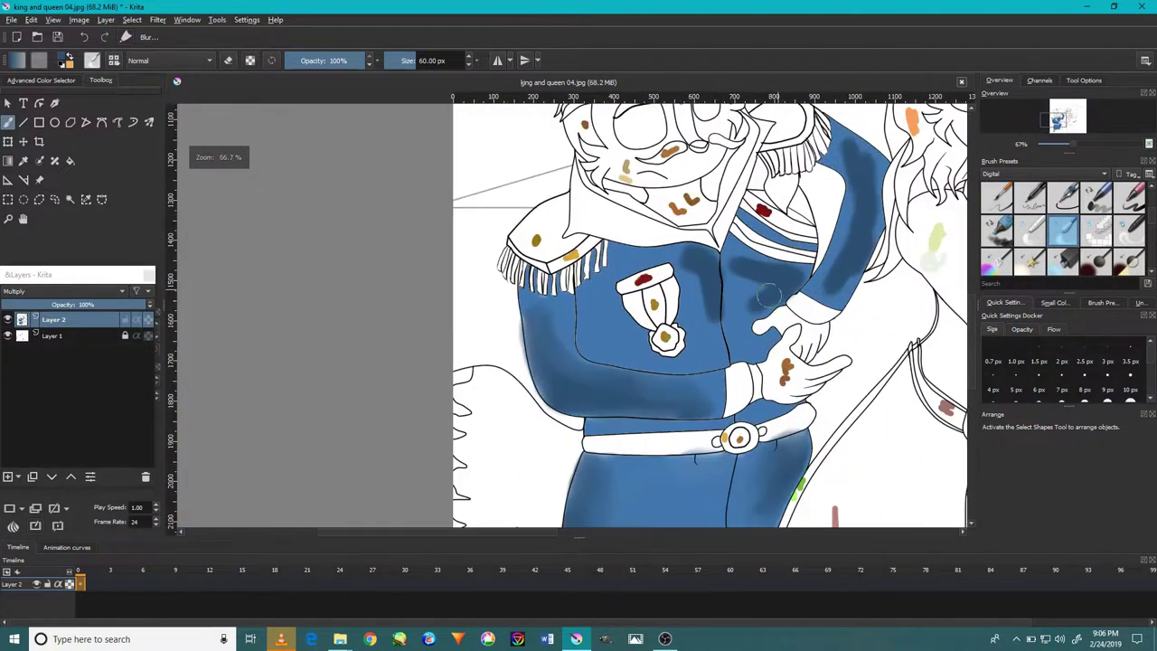
pyautogui.scroll(2, 777, 262)
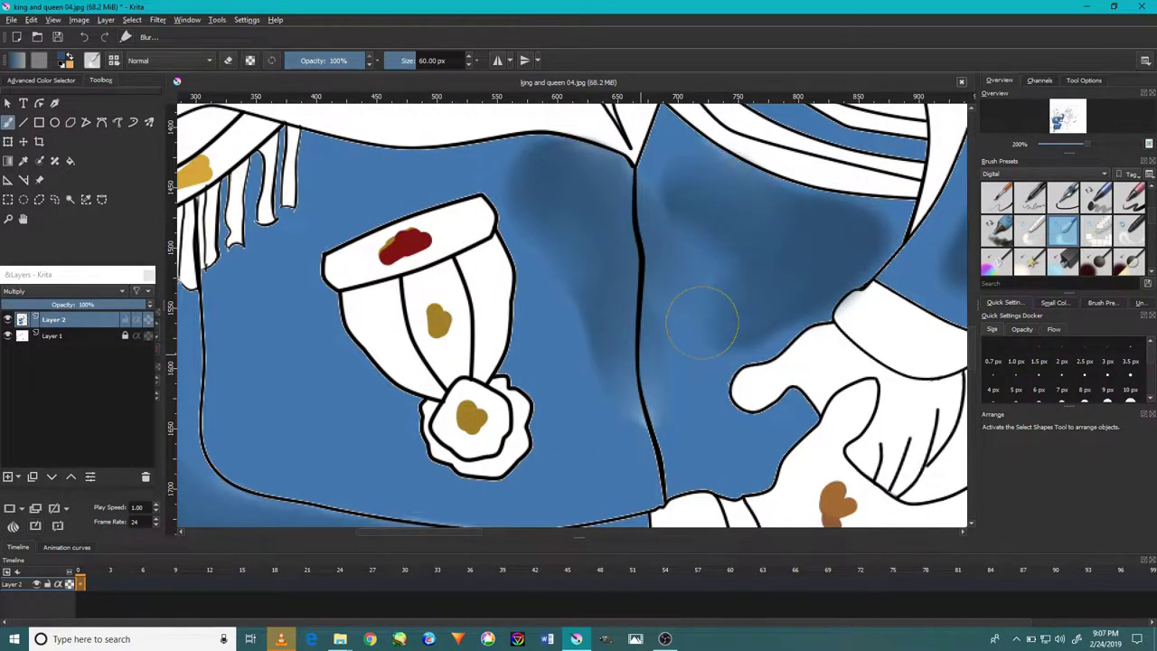
pyautogui.scroll(2, 754, 222)
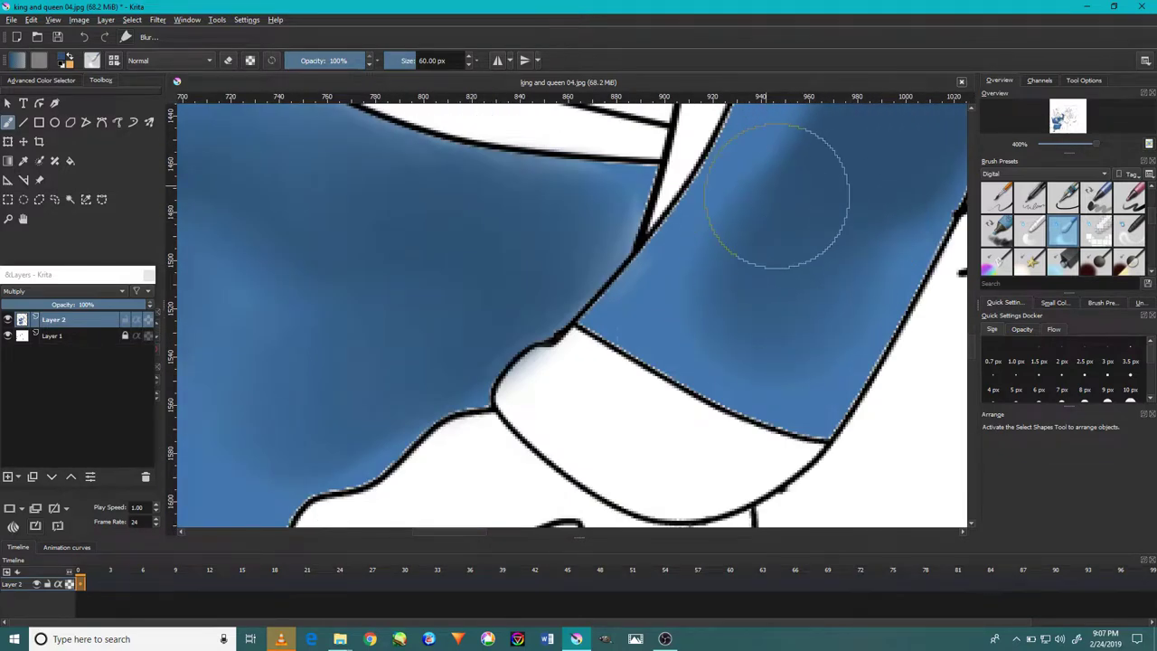
pyautogui.moveTo(781, 304)
pyautogui.mouseDown()
pyautogui.moveTo(801, 304)
pyautogui.moveTo(853, 227)
pyautogui.moveTo(793, 335)
pyautogui.moveTo(708, 443)
pyautogui.moveTo(750, 439)
pyautogui.mouseUp()
pyautogui.scroll(4, 749, 439)
pyautogui.moveTo(710, 225)
pyautogui.mouseDown()
pyautogui.moveTo(641, 155)
pyautogui.moveTo(707, 352)
pyautogui.mouseUp()
# - Zoom out to 25% to view the whole drawing
pyautogui.scroll(-6, 709, 352)
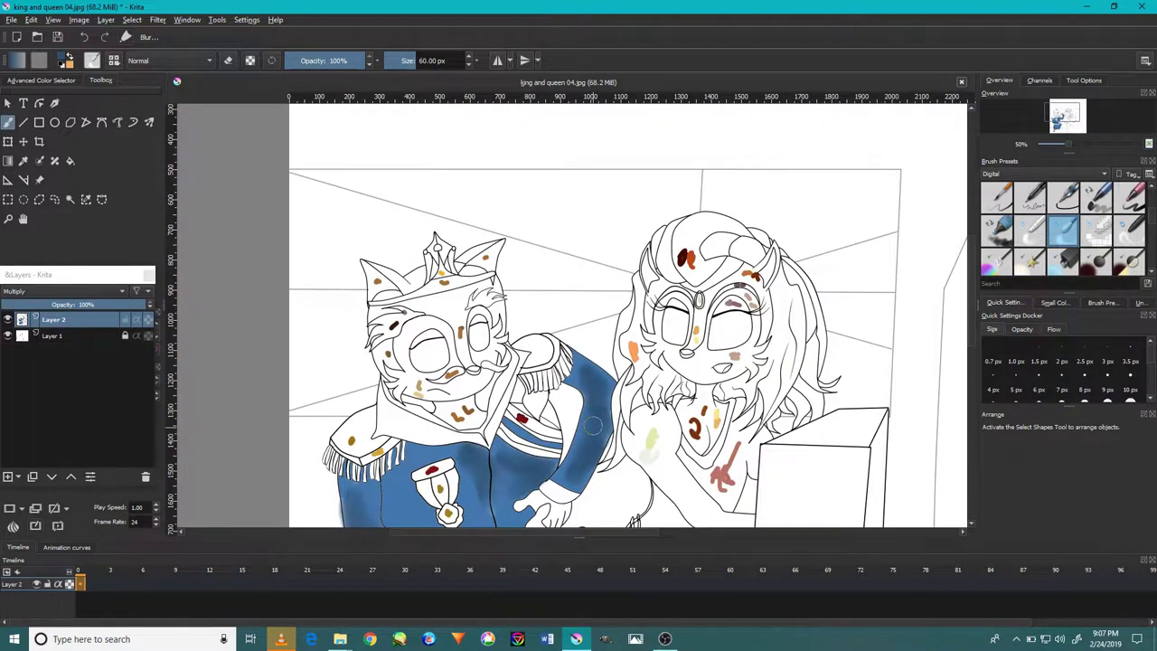
pyautogui.scroll(-2, 592, 425)
pyautogui.scroll(5, 578, 429)
pyautogui.scroll(-1, 570, 432)
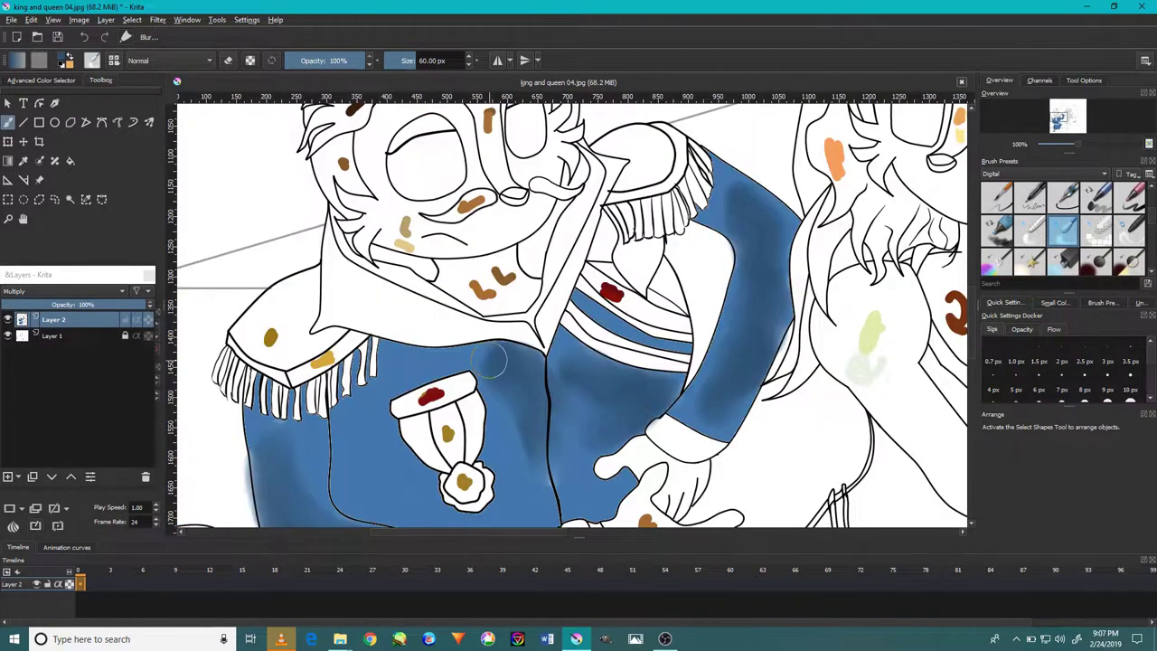
pyautogui.scroll(-1, 488, 362)
pyautogui.scroll(-1, 488, 361)
pyautogui.scroll(-2, 488, 361)
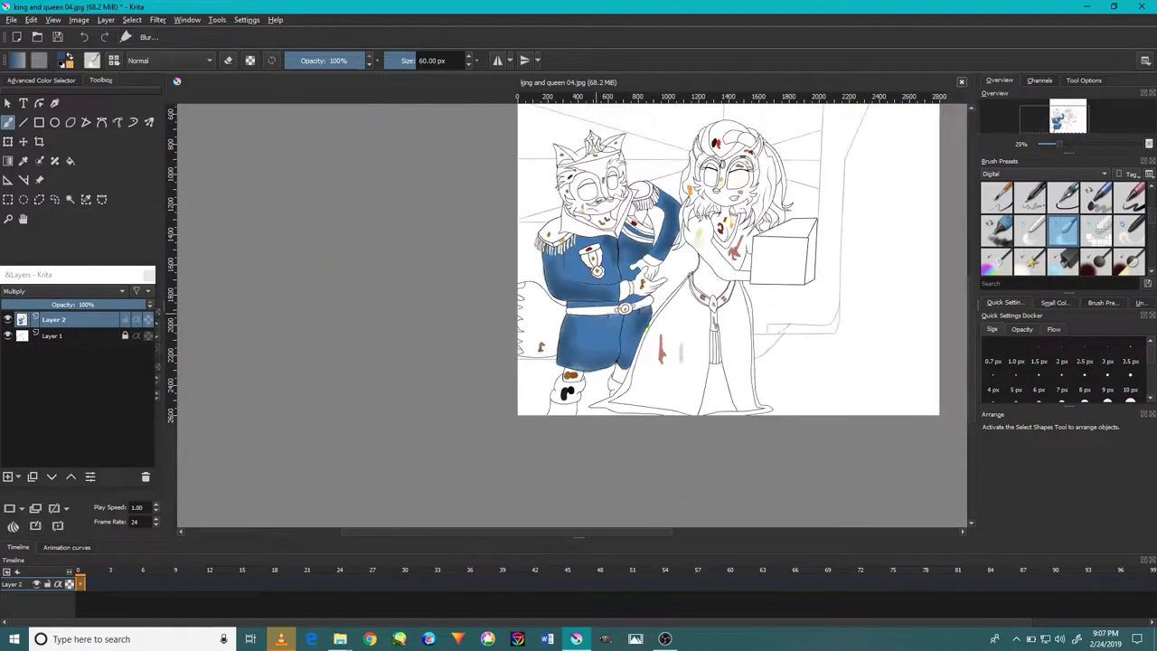
pyautogui.scroll(4, 579, 361)
# - Magic-wand select the king's near boot and paint it black with a 40 px brush
pyautogui.click(69, 199)
pyautogui.scroll(2, 534, 434)
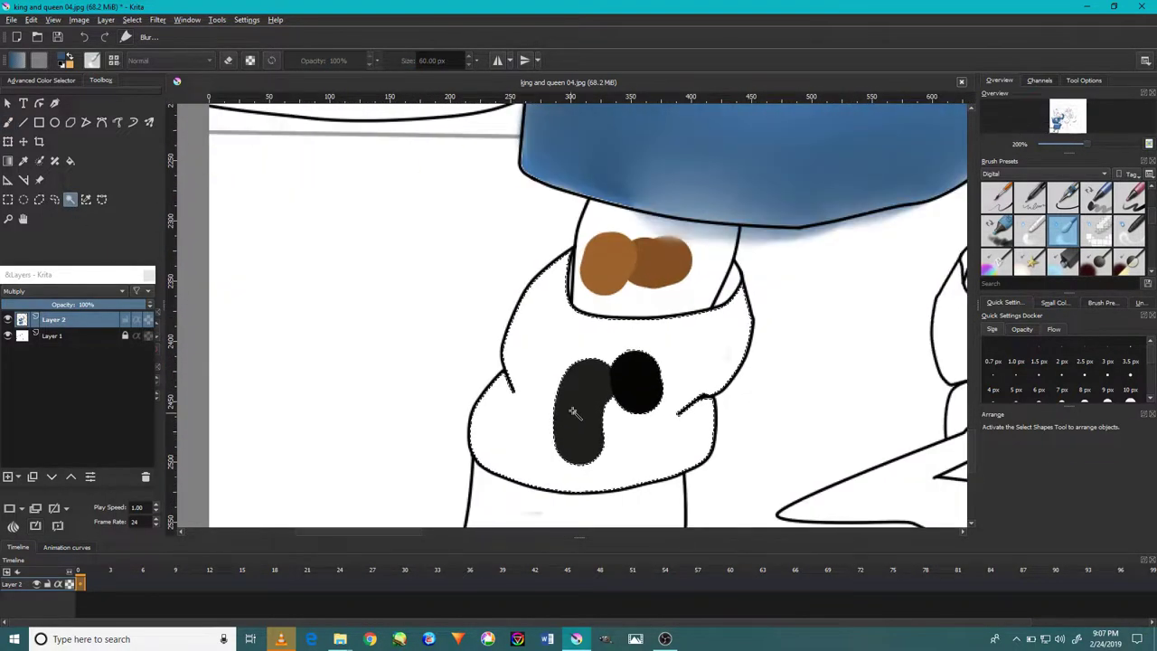
pyautogui.click(9, 123)
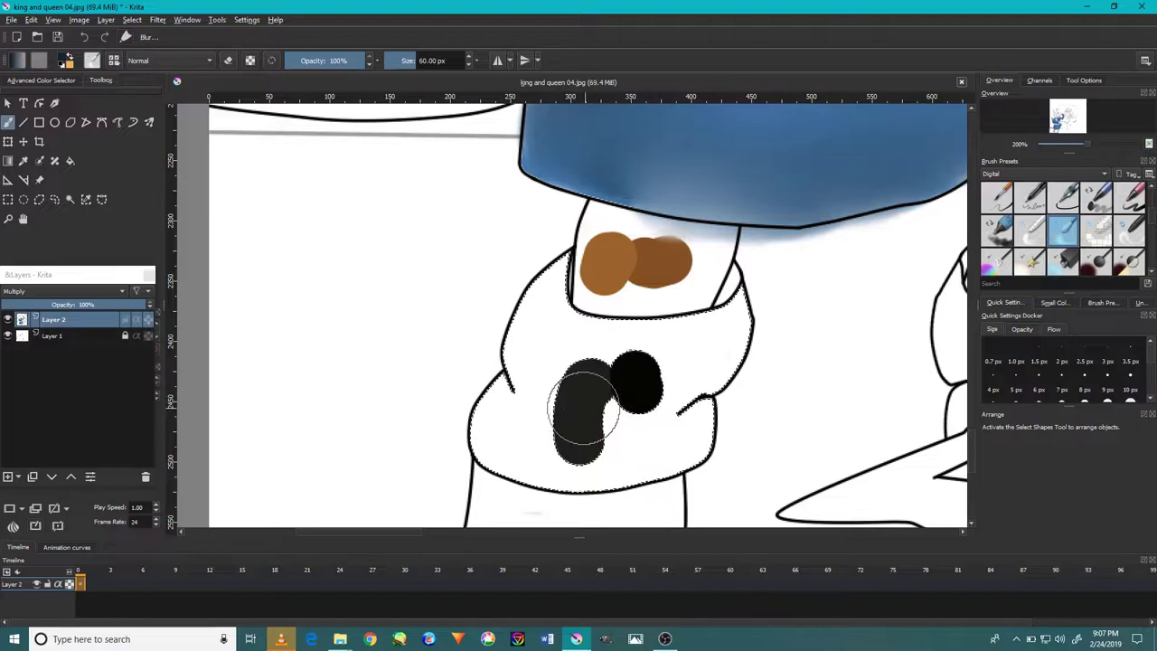
pyautogui.scroll(-1, 1103, 231)
pyautogui.click(1098, 229)
pyautogui.moveTo(506, 424)
pyautogui.mouseDown()
pyautogui.moveTo(491, 465)
pyautogui.moveTo(538, 271)
pyautogui.moveTo(682, 442)
pyautogui.moveTo(674, 389)
pyautogui.moveTo(710, 402)
pyautogui.mouseUp()
# - Drop the boot selection and paint the leg below the boot black
pyautogui.scroll(-3, 709, 402)
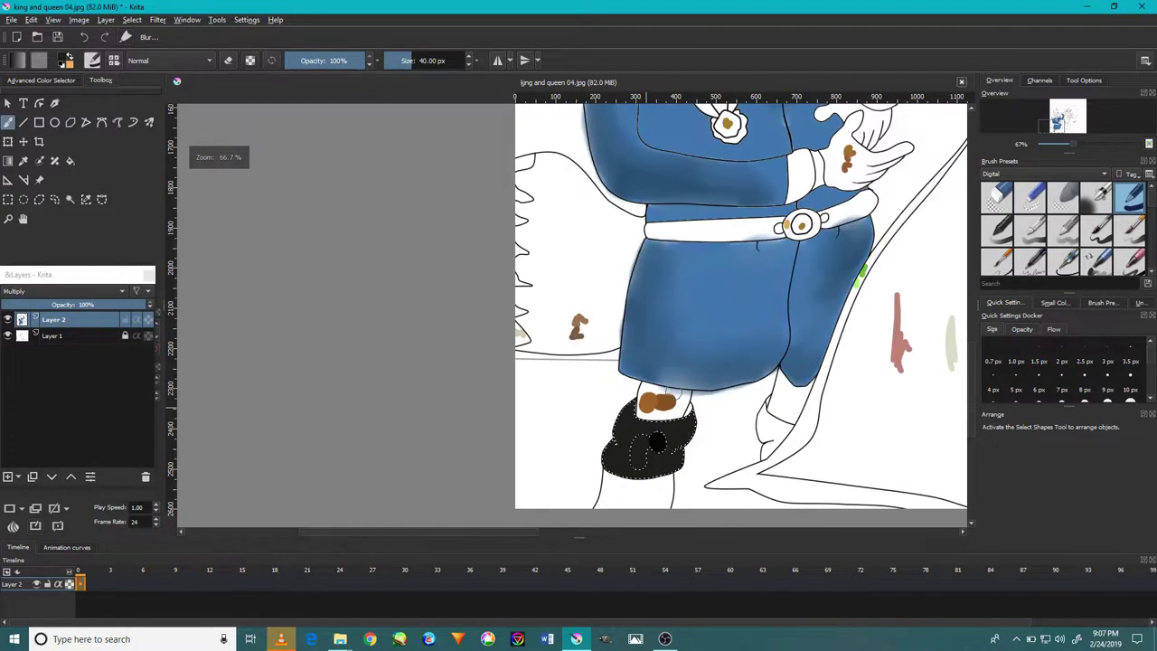
pyautogui.click(70, 199)
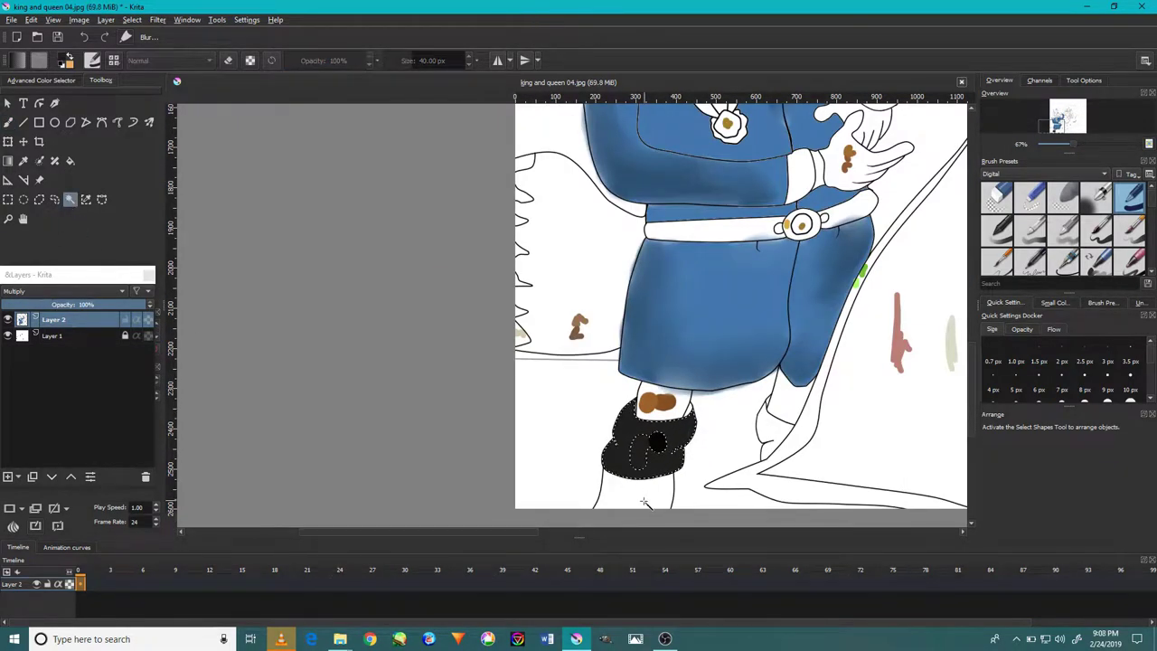
pyautogui.press('b')
pyautogui.scroll(2, 667, 502)
pyautogui.scroll(3, 616, 445)
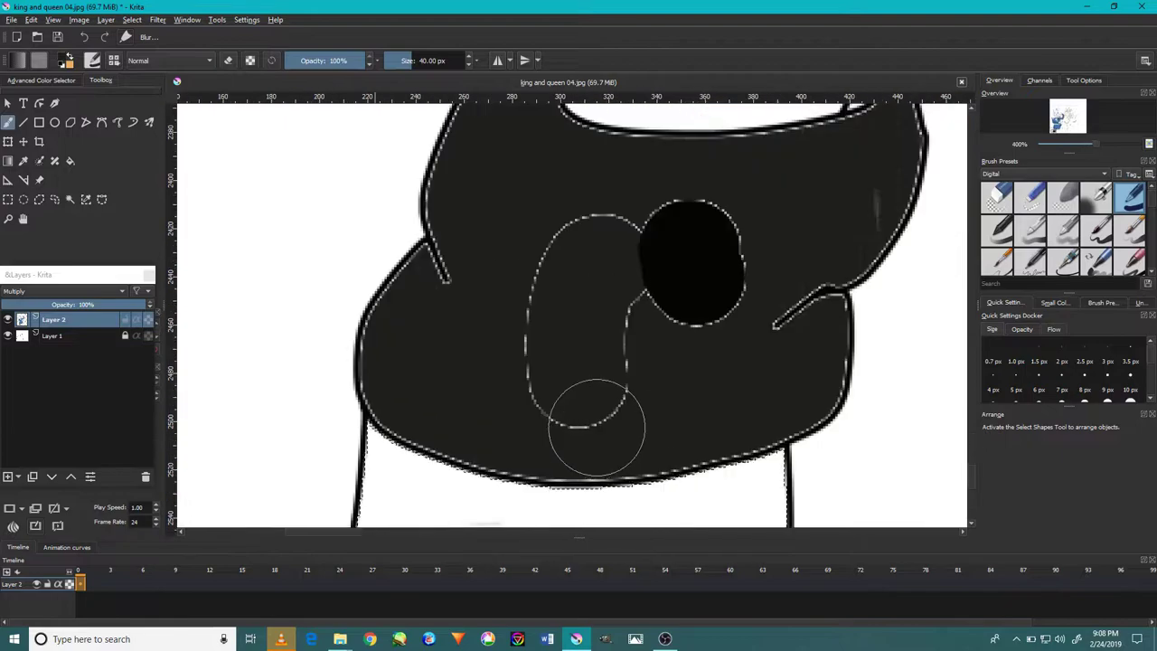
pyautogui.scroll(-1, 490, 403)
pyautogui.scroll(-3, 491, 403)
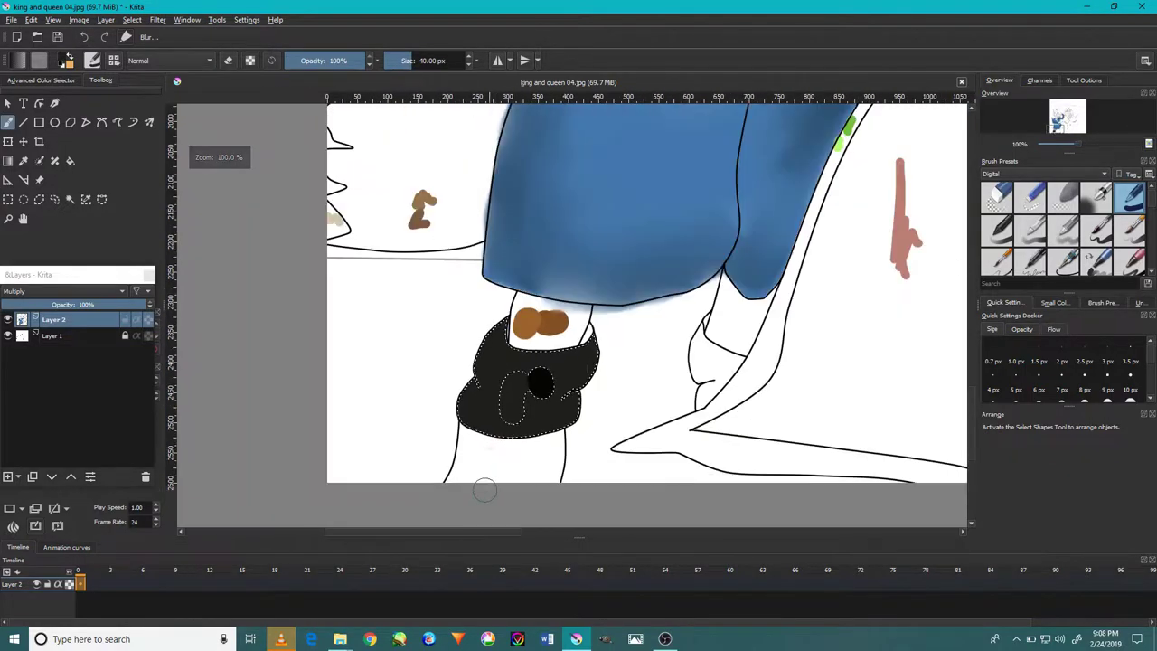
pyautogui.click(132, 19)
pyautogui.press('Escape')
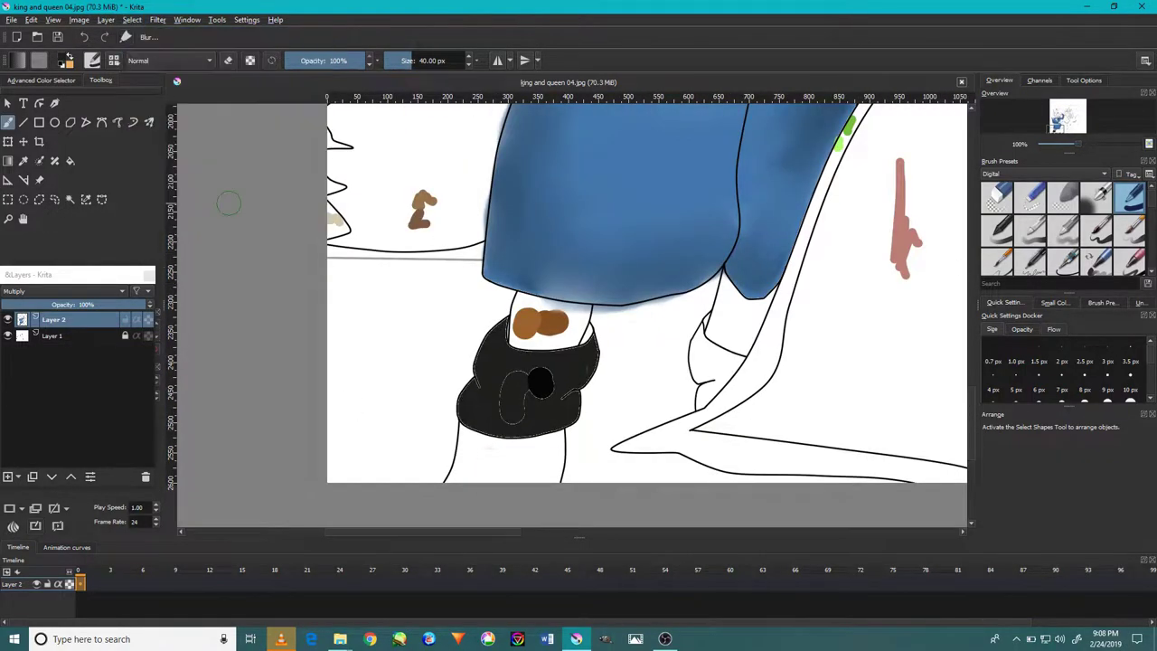
pyautogui.scroll(2, 479, 434)
pyautogui.moveTo(486, 502)
pyautogui.mouseDown()
pyautogui.moveTo(480, 402)
pyautogui.moveTo(466, 488)
pyautogui.mouseUp()
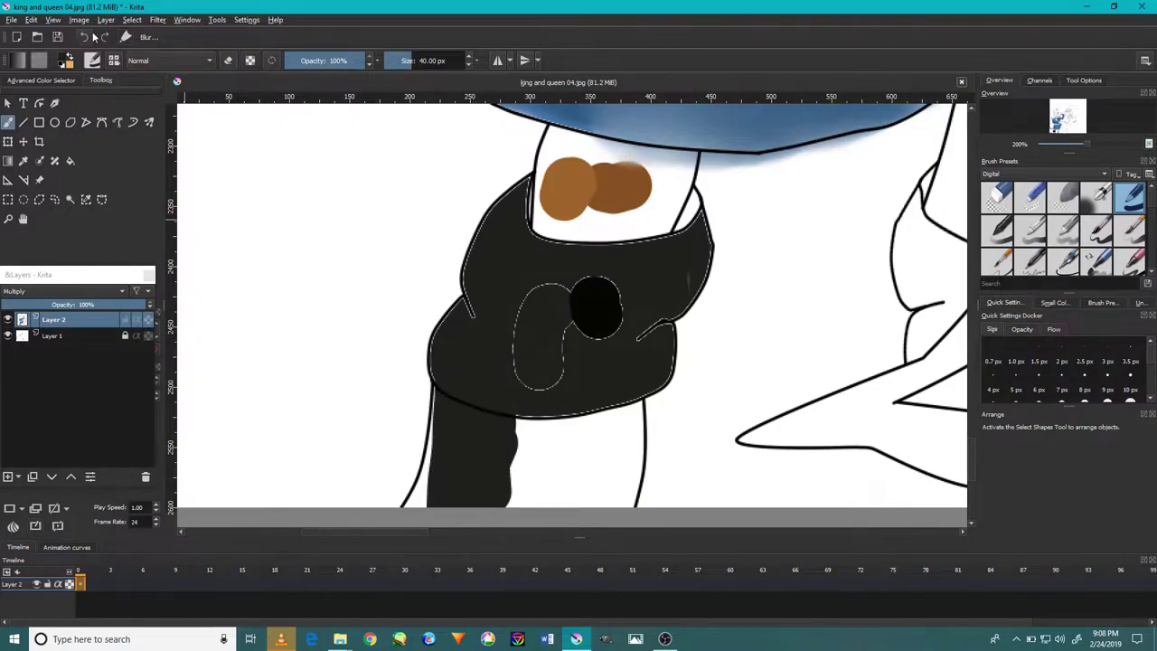
# - Undo a bad lower-leg stroke, repaint the lower leg black, and dab the far boot
pyautogui.moveTo(529, 429); pyautogui.dragTo(537, 339)
pyautogui.moveTo(551, 398); pyautogui.dragTo(622, 383)
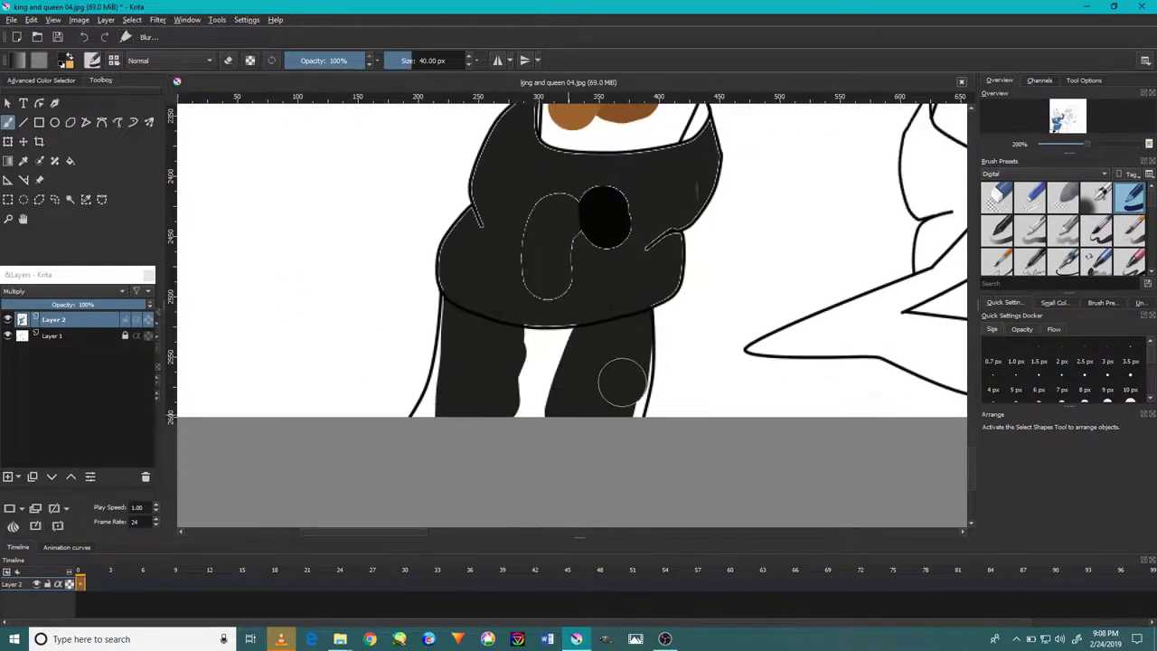
pyautogui.hotkey('ctrl', 'z')
pyautogui.scroll(1, 607, 345)
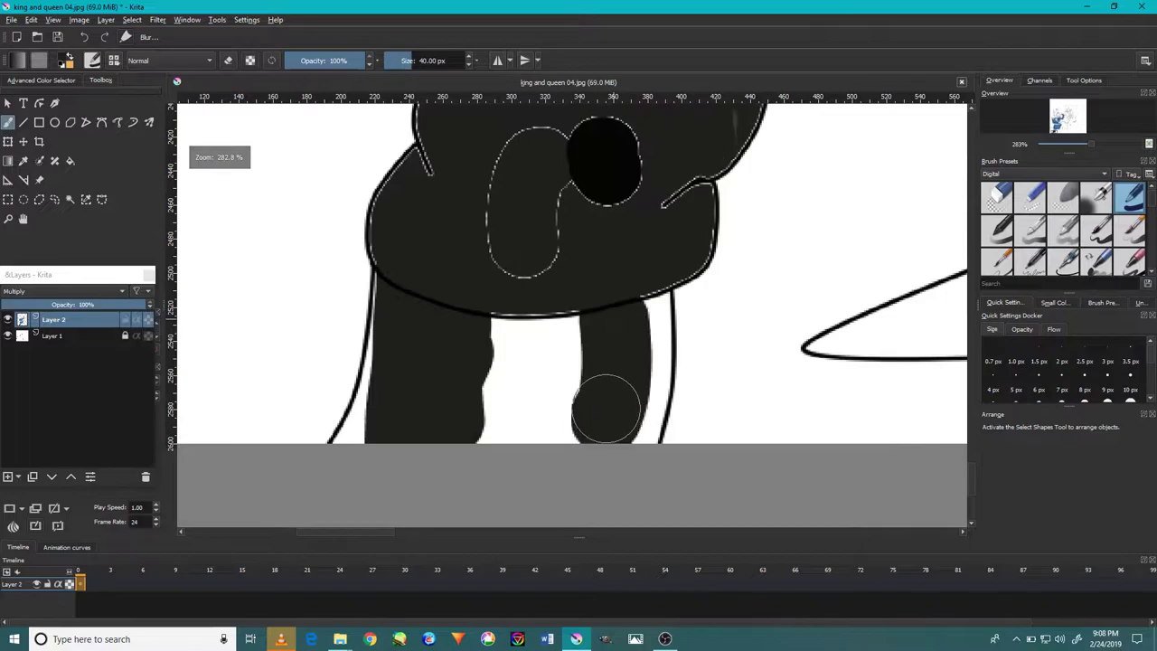
pyautogui.moveTo(602, 400)
pyautogui.mouseDown()
pyautogui.moveTo(627, 400)
pyautogui.moveTo(530, 401)
pyautogui.moveTo(499, 427)
pyautogui.moveTo(353, 470)
pyautogui.mouseUp()
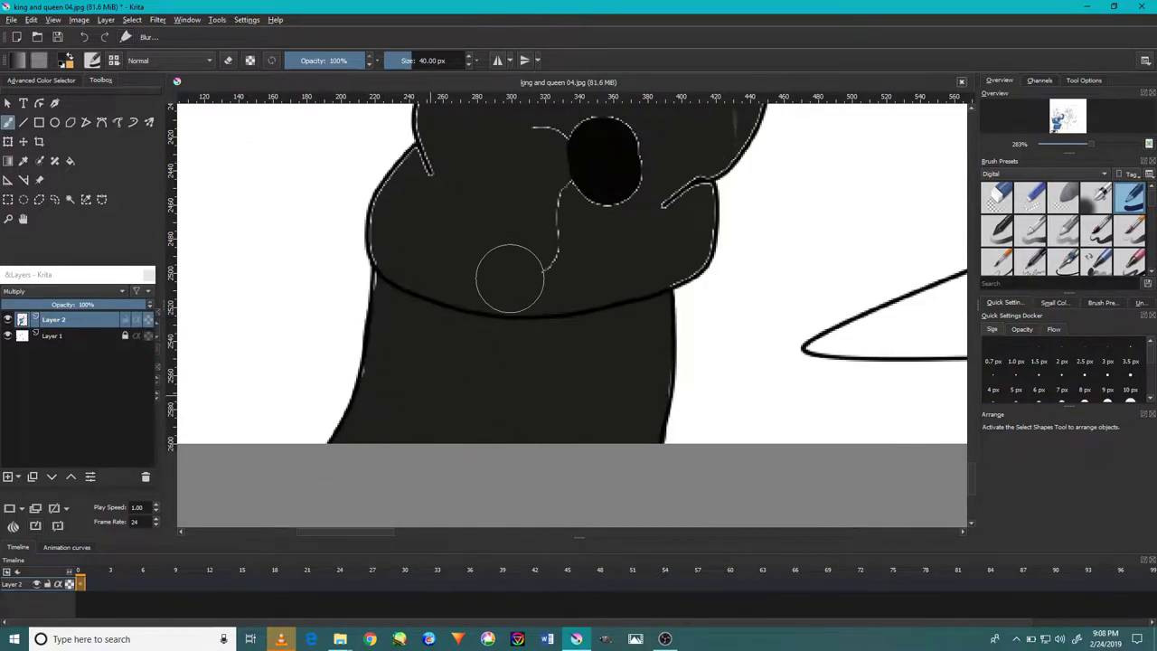
pyautogui.scroll(-2, 510, 278)
pyautogui.scroll(-1, 509, 258)
pyautogui.scroll(-1, 612, 229)
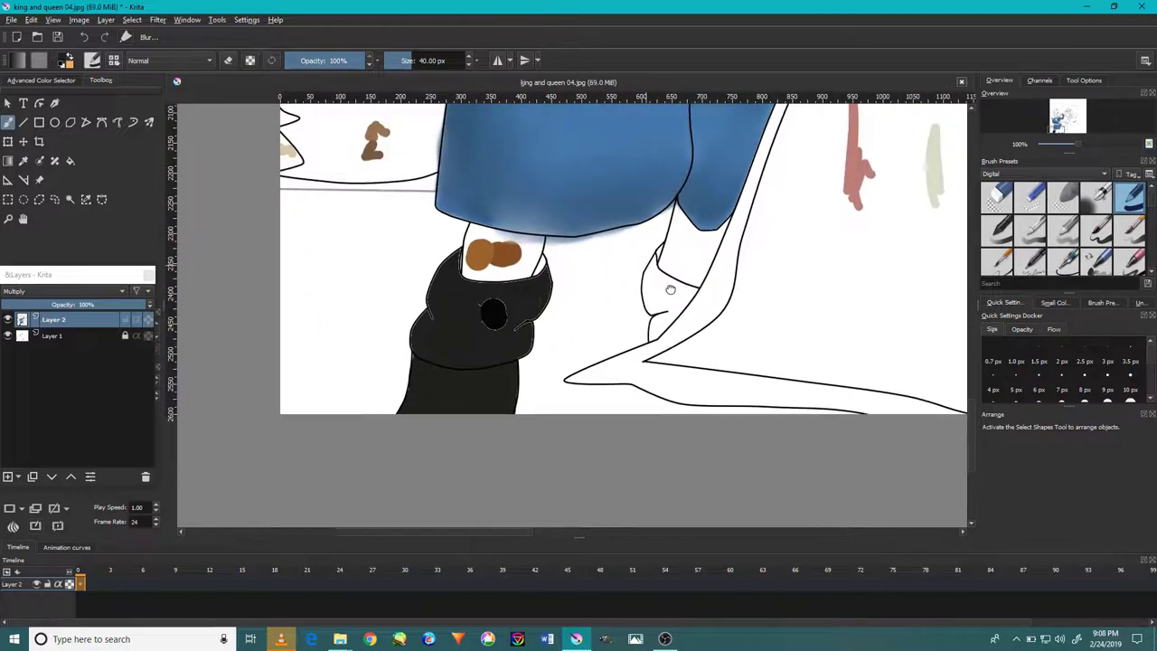
pyautogui.scroll(4, 669, 290)
pyautogui.click(644, 315)
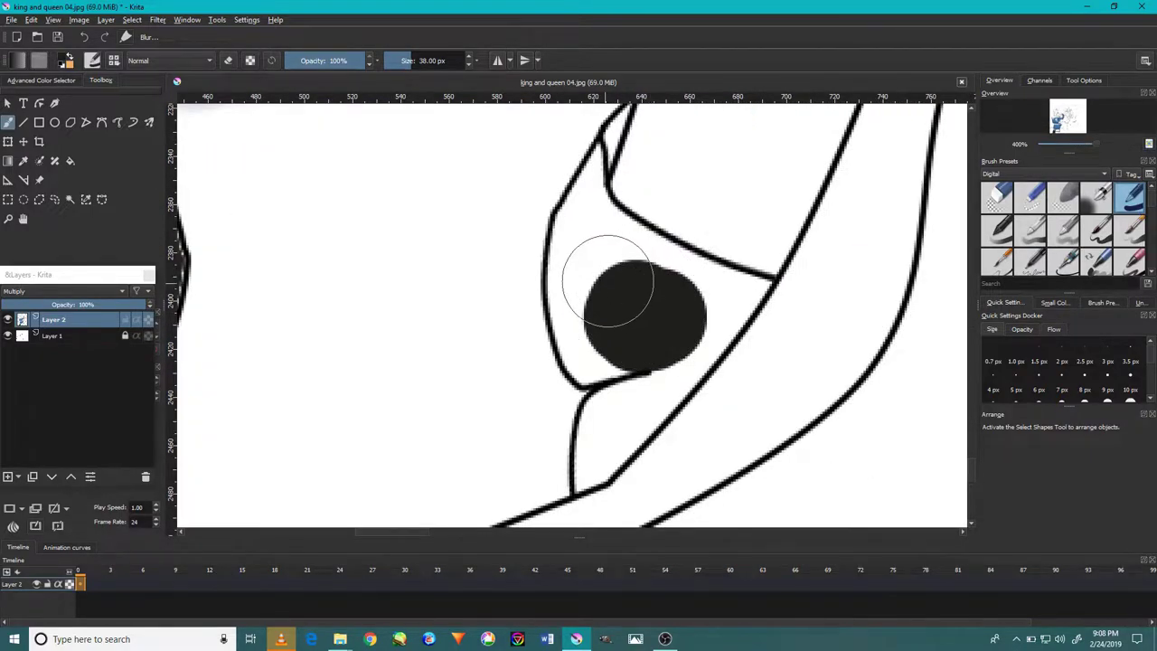
# - Fill the far boot black, shrinking the brush for its outline gaps and narrow tip
pyautogui.moveTo(613, 276)
pyautogui.mouseDown()
pyautogui.moveTo(594, 272)
pyautogui.moveTo(623, 388)
pyautogui.moveTo(672, 380)
pyautogui.moveTo(592, 452)
pyautogui.mouseUp()
pyautogui.press('[')
pyautogui.press('[')
pyautogui.press('[')
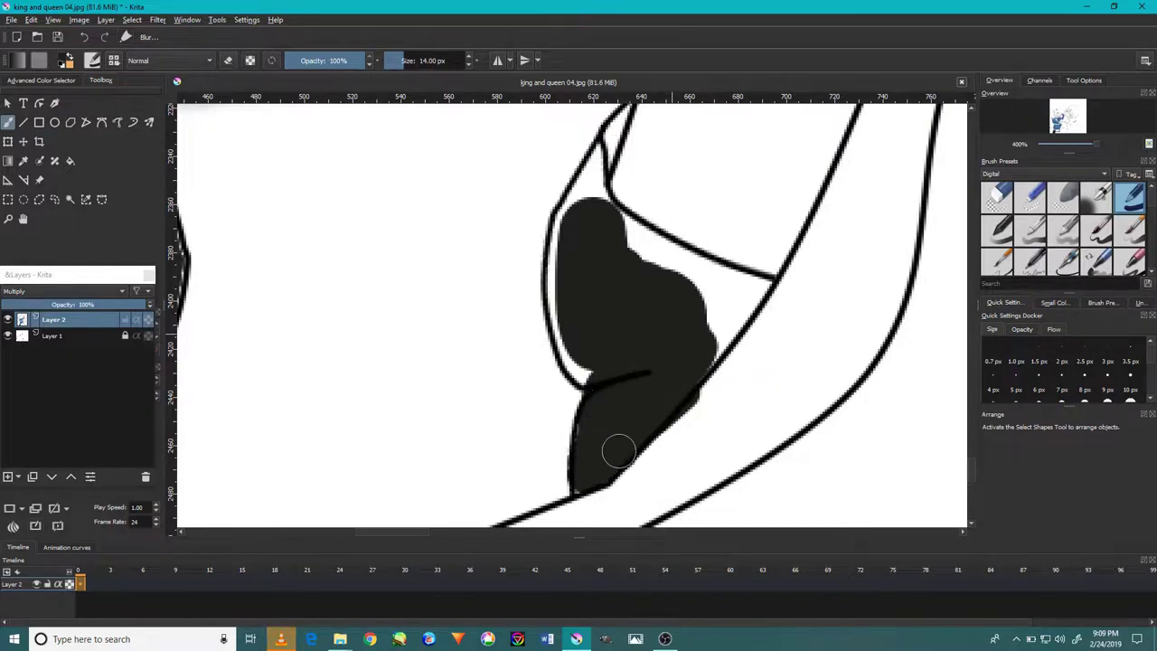
pyautogui.moveTo(631, 299); pyautogui.dragTo(623, 376)
pyautogui.moveTo(587, 428); pyautogui.dragTo(585, 287)
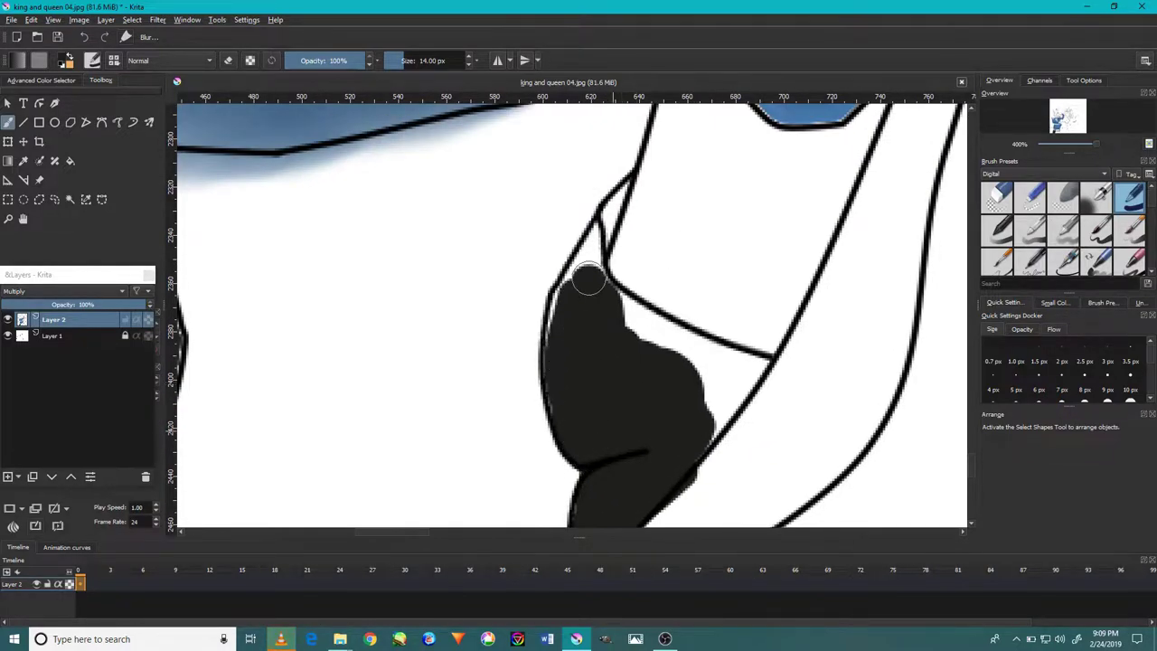
pyautogui.moveTo(654, 393); pyautogui.dragTo(744, 371)
pyautogui.moveTo(686, 449)
pyautogui.mouseDown()
pyautogui.moveTo(669, 349)
pyautogui.moveTo(617, 305)
pyautogui.mouseUp()
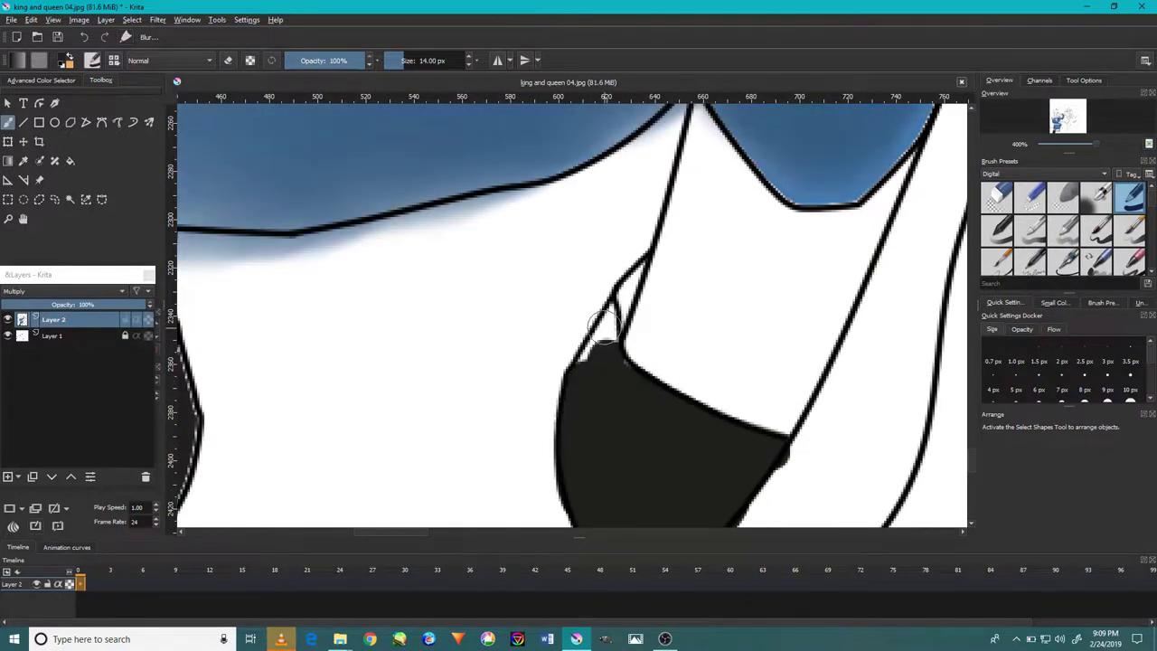
pyautogui.scroll(5, 607, 323)
pyautogui.moveTo(581, 323)
pyautogui.mouseDown()
pyautogui.moveTo(572, 367)
pyautogui.moveTo(622, 323)
pyautogui.mouseUp()
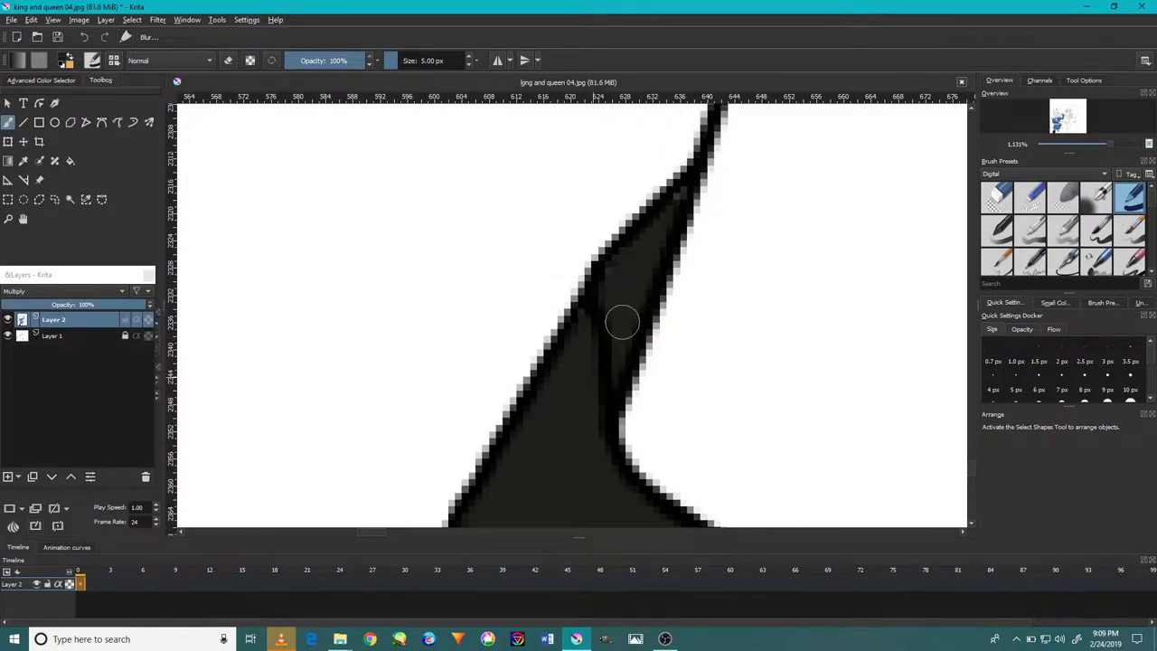
# - Darken the black boot's edge, undo a stray vertical stroke, and touch up the far boot
pyautogui.scroll(-4, 563, 389)
pyautogui.scroll(-2, 339, 483)
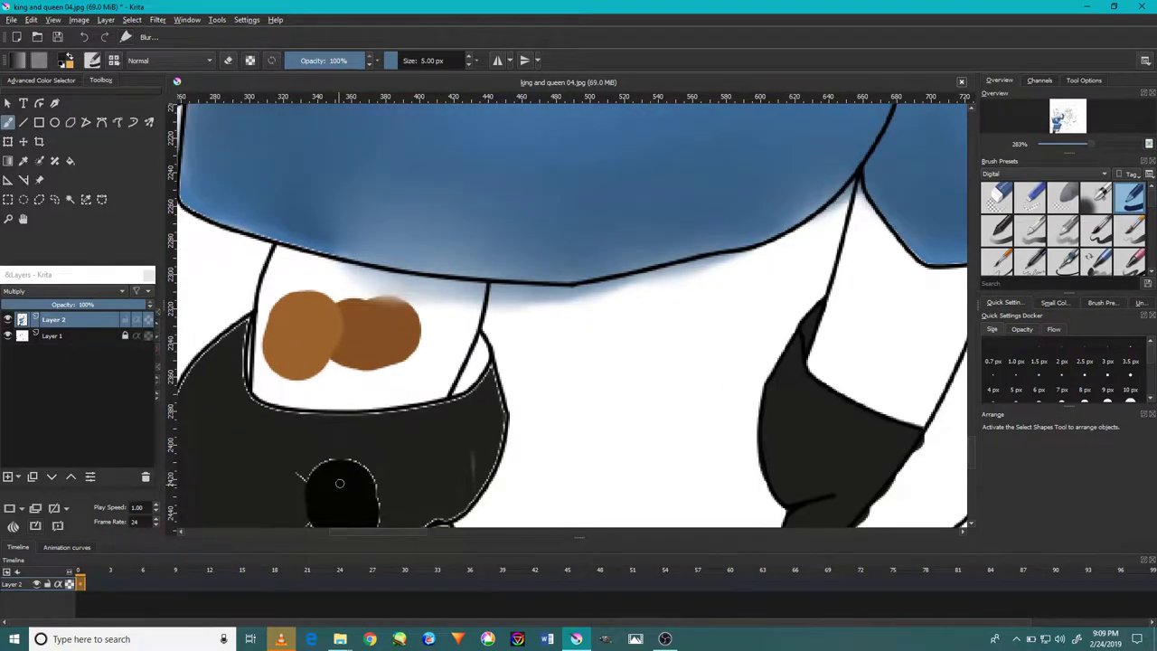
pyautogui.moveTo(547, 404); pyautogui.dragTo(630, 313)
pyautogui.scroll(-2, 620, 354)
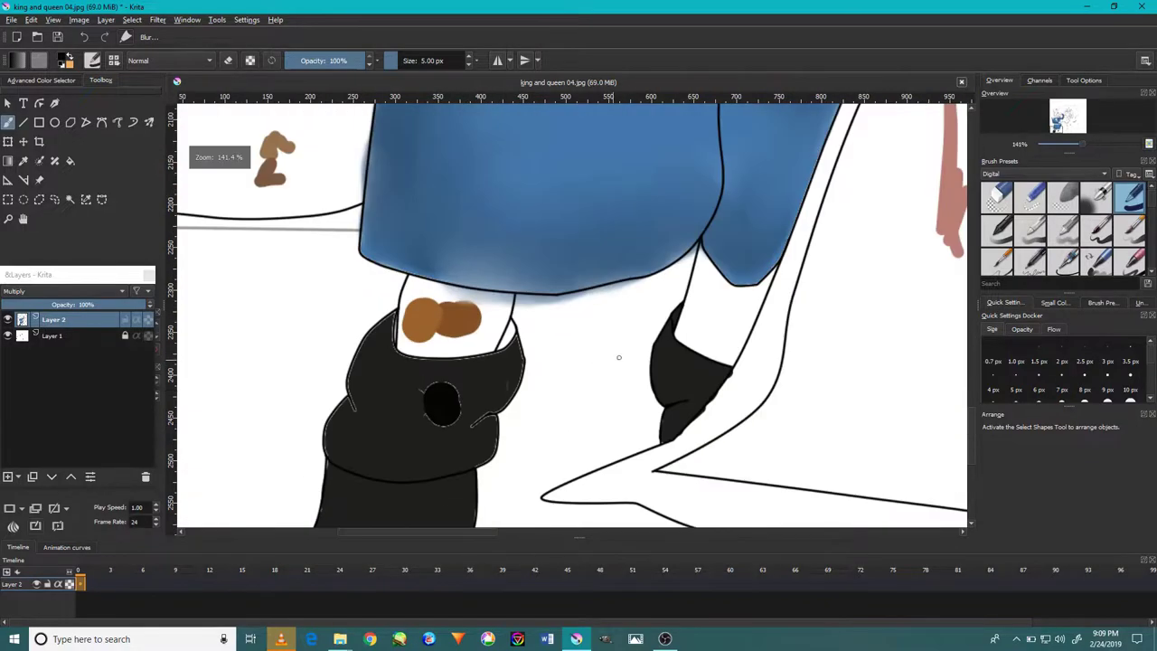
pyautogui.scroll(5, 719, 304)
pyautogui.moveTo(718, 304)
pyautogui.mouseDown()
pyautogui.moveTo(736, 287)
pyautogui.moveTo(694, 369)
pyautogui.mouseUp()
pyautogui.scroll(-3, 689, 296)
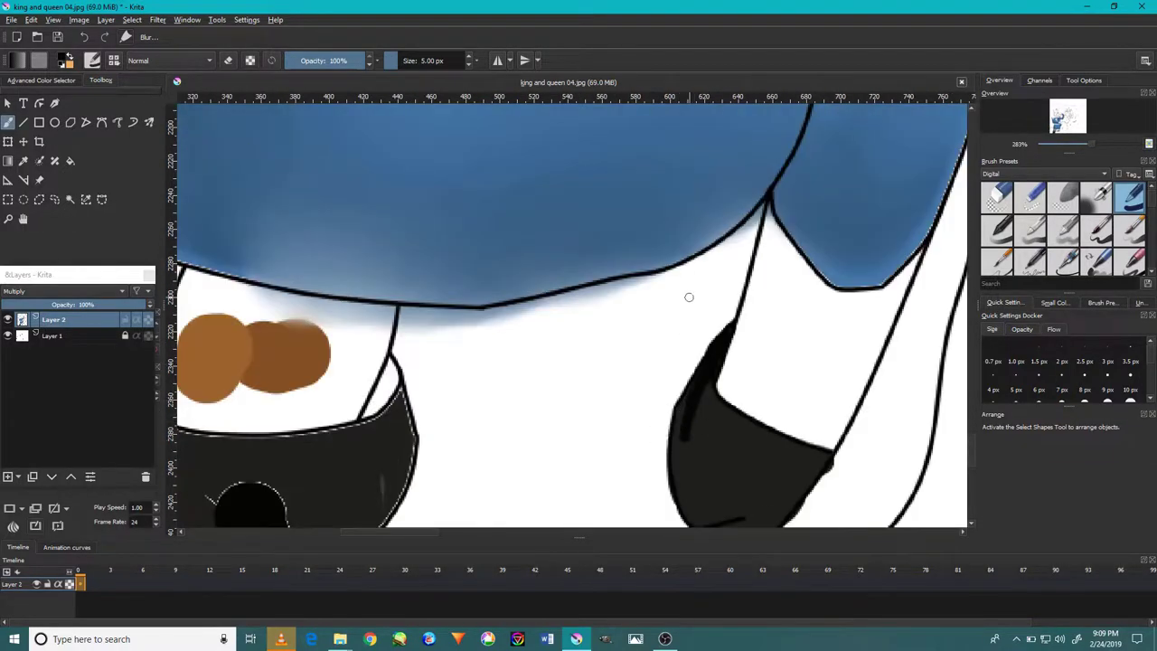
pyautogui.moveTo(686, 209); pyautogui.dragTo(694, 343)
pyautogui.click(84, 37)
pyautogui.scroll(5, 648, 273)
pyautogui.scroll(-5, 623, 326)
pyautogui.moveTo(619, 137)
pyautogui.mouseDown()
pyautogui.moveTo(624, 325)
pyautogui.moveTo(614, 308)
pyautogui.mouseUp()
# - Fill the far boot's remaining gaps and darken its left edge
pyautogui.scroll(5, 614, 308)
pyautogui.scroll(2, 615, 307)
pyautogui.moveTo(659, 450); pyautogui.dragTo(533, 314)
pyautogui.scroll(-3, 533, 313)
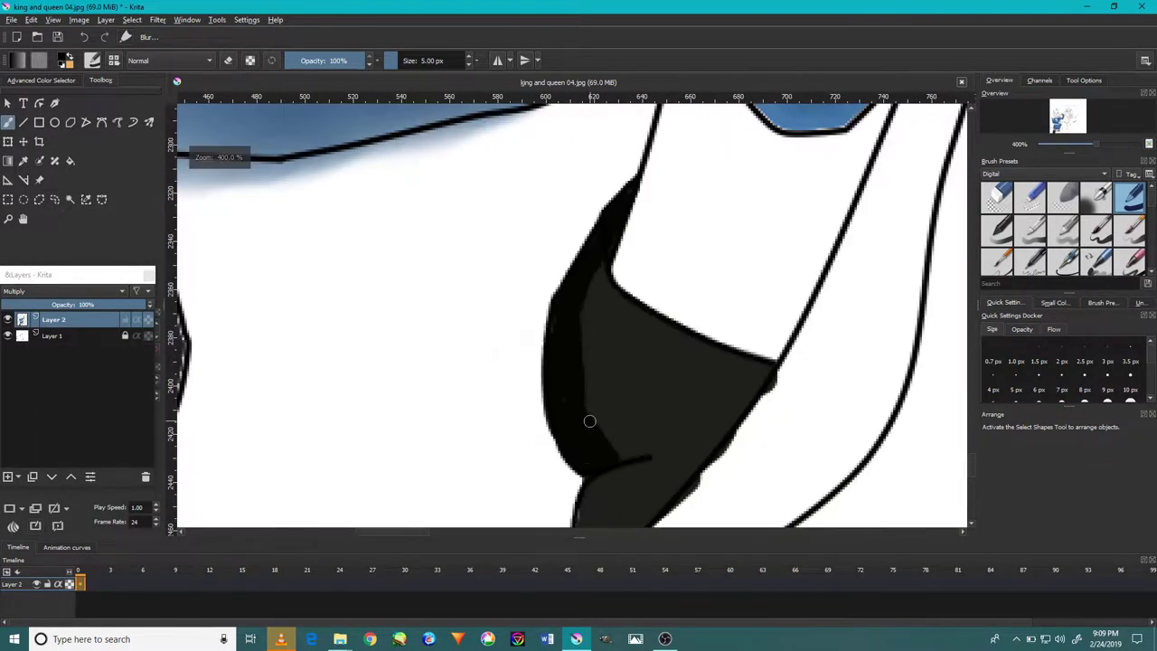
pyautogui.scroll(-2, 623, 387)
pyautogui.scroll(2, 615, 382)
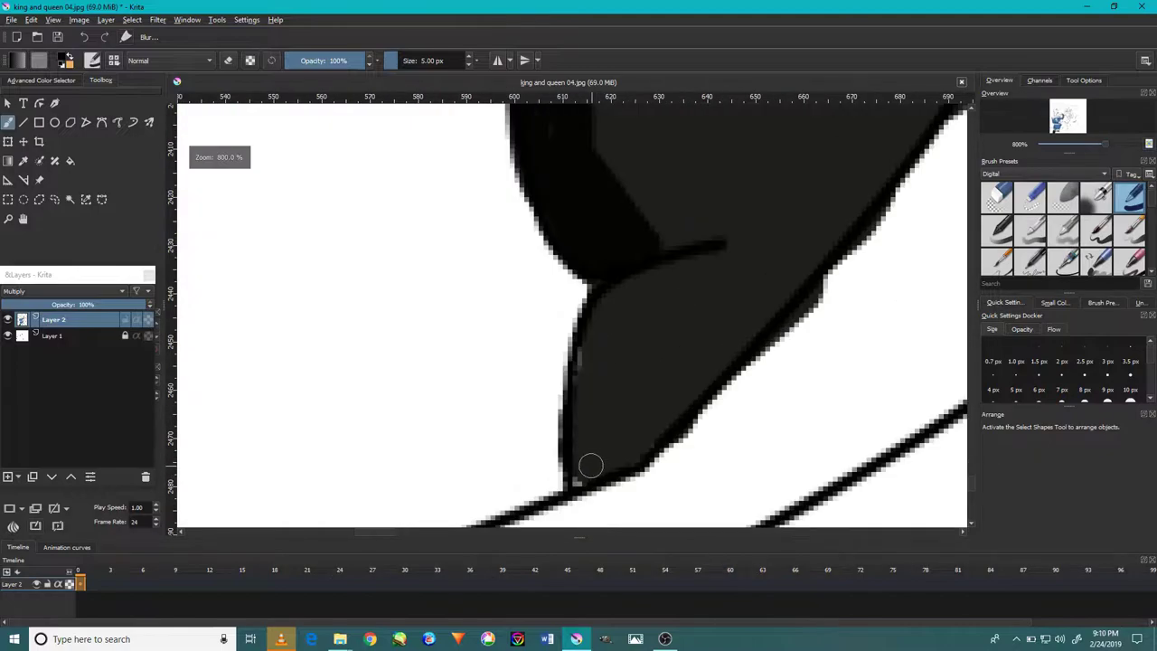
pyautogui.moveTo(589, 467)
pyautogui.mouseDown()
pyautogui.moveTo(602, 362)
pyautogui.moveTo(572, 403)
pyautogui.moveTo(646, 276)
pyautogui.moveTo(648, 408)
pyautogui.mouseUp()
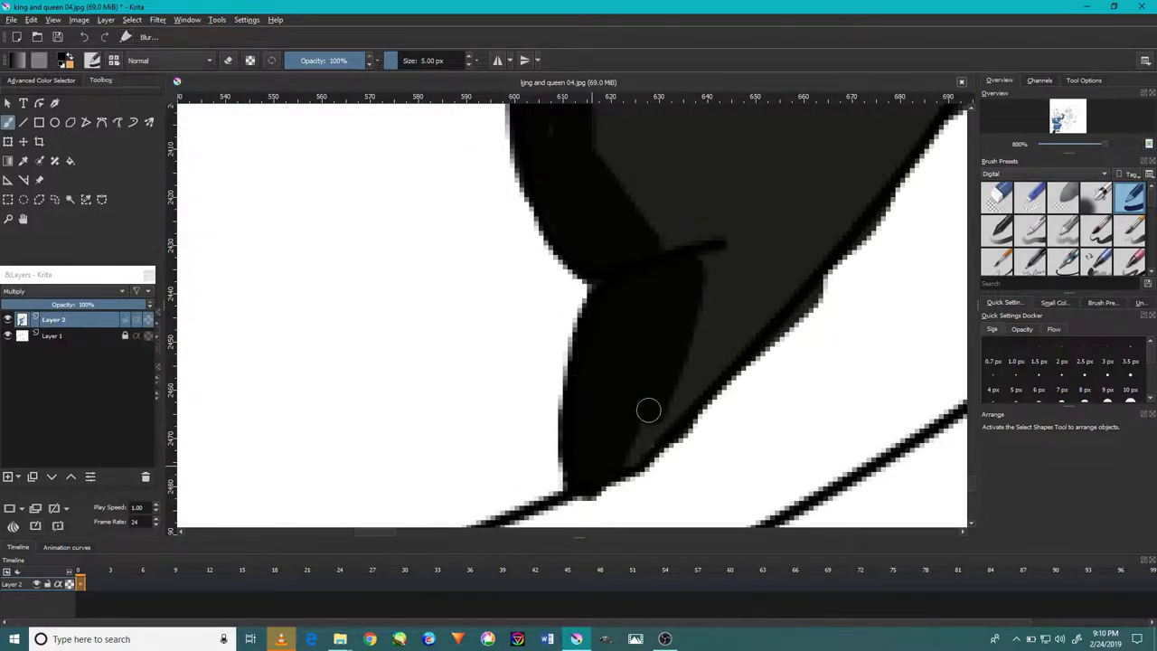
pyautogui.scroll(-3, 354, 362)
# - Darken the near boot's lower-left edge with a 16 px brush
pyautogui.moveTo(349, 366)
pyautogui.mouseDown()
pyautogui.moveTo(434, 310)
pyautogui.moveTo(400, 262)
pyautogui.moveTo(374, 289)
pyautogui.moveTo(407, 211)
pyautogui.moveTo(374, 301)
pyautogui.moveTo(387, 367)
pyautogui.mouseUp()
pyautogui.press(']')
pyautogui.press(']')
pyautogui.press(']')
pyautogui.moveTo(367, 313)
pyautogui.mouseDown()
pyautogui.moveTo(362, 387)
pyautogui.moveTo(344, 400)
pyautogui.moveTo(327, 476)
pyautogui.moveTo(380, 444)
pyautogui.mouseUp()
pyautogui.scroll(-2, 320, 406)
# - Paint dark shading strokes along the boot's left edge up to the cuff, covering the round spot
pyautogui.scroll(-2, 349, 462)
pyautogui.scroll(2, 469, 388)
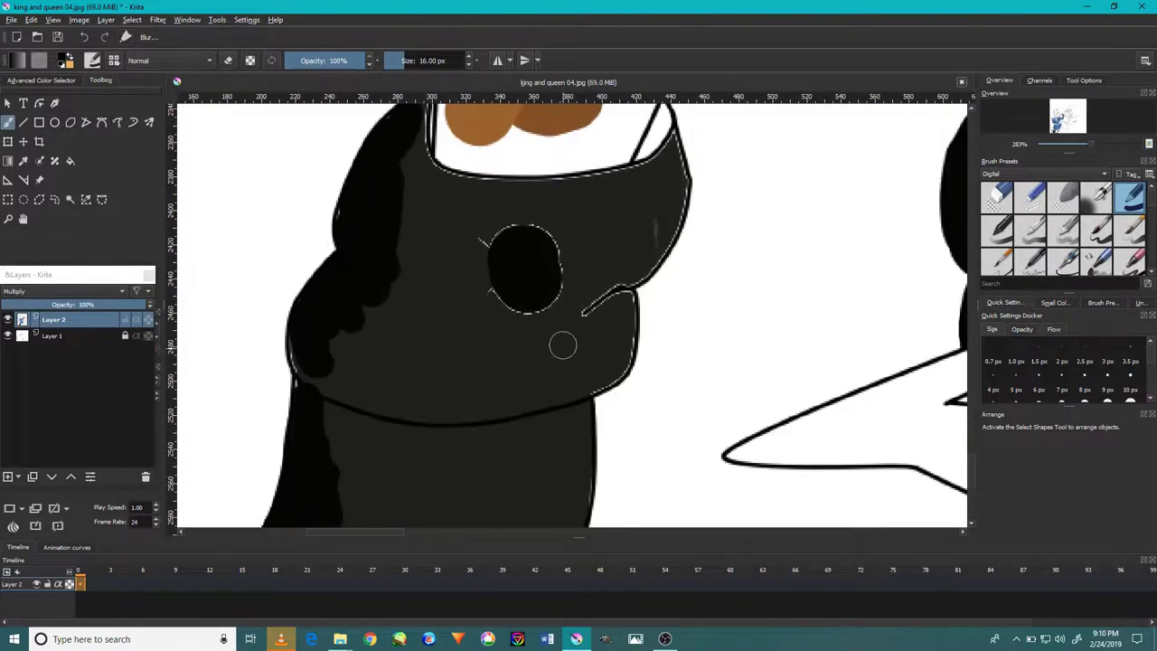
pyautogui.moveTo(560, 344)
pyautogui.mouseDown()
pyautogui.moveTo(628, 326)
pyautogui.moveTo(579, 389)
pyautogui.mouseUp()
pyautogui.scroll(2, 579, 390)
pyautogui.moveTo(620, 310)
pyautogui.mouseDown()
pyautogui.moveTo(642, 271)
pyautogui.moveTo(579, 352)
pyautogui.mouseUp()
pyautogui.moveTo(646, 240)
pyautogui.mouseDown()
pyautogui.moveTo(530, 261)
pyautogui.moveTo(380, 207)
pyautogui.mouseUp()
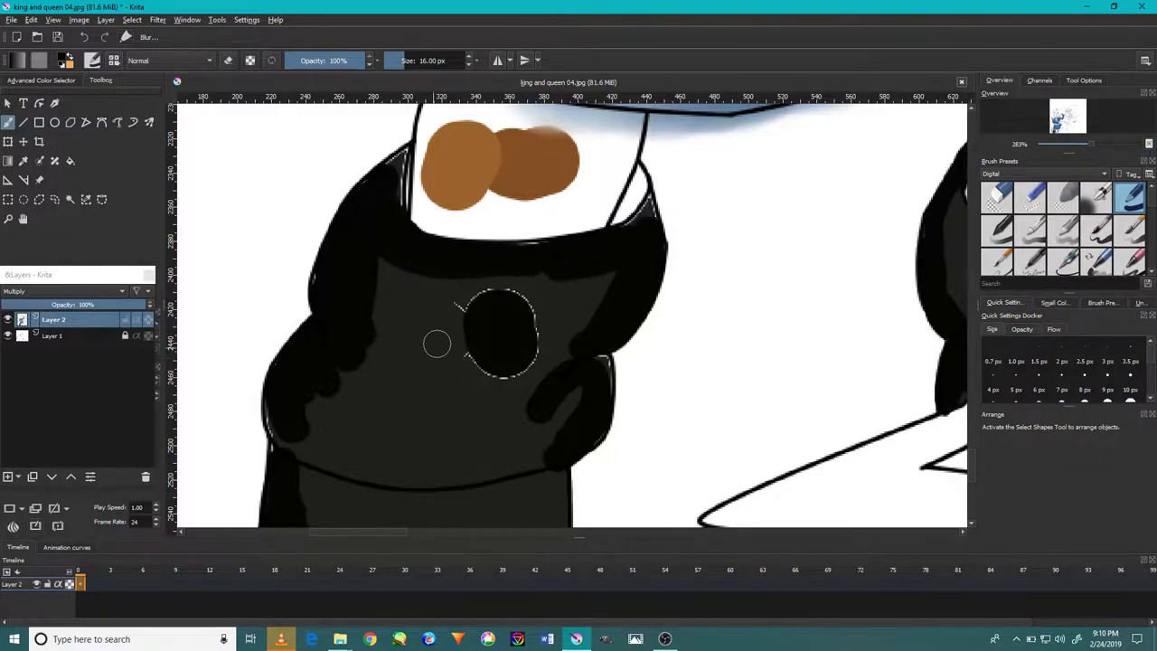
pyautogui.moveTo(483, 325)
pyautogui.mouseDown()
pyautogui.moveTo(467, 359)
pyautogui.moveTo(510, 306)
pyautogui.mouseUp()
# - Blur the boot's dark blobs and left-edge shading up under the white cuff
pyautogui.press('/')
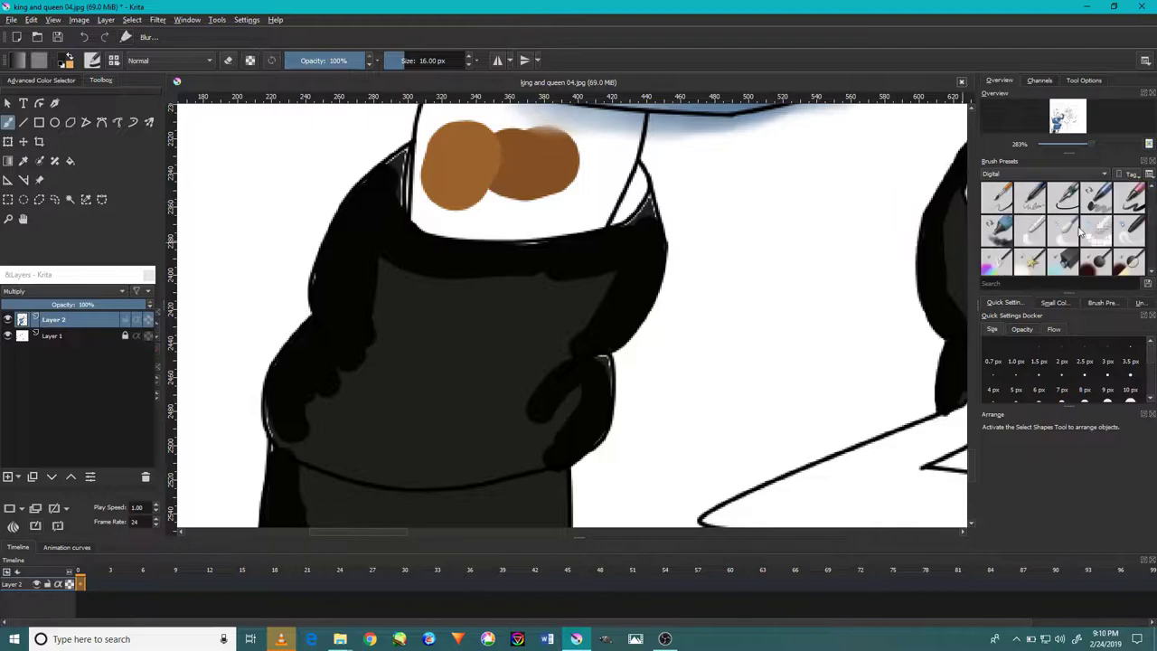
pyautogui.keyDown('ctrl'); pyautogui.scroll(1, 352, 377); pyautogui.keyUp('ctrl')
pyautogui.moveTo(351, 377); pyautogui.dragTo(361, 316)
pyautogui.moveTo(250, 413); pyautogui.dragTo(287, 470)
pyautogui.scroll(-5, 287, 470)
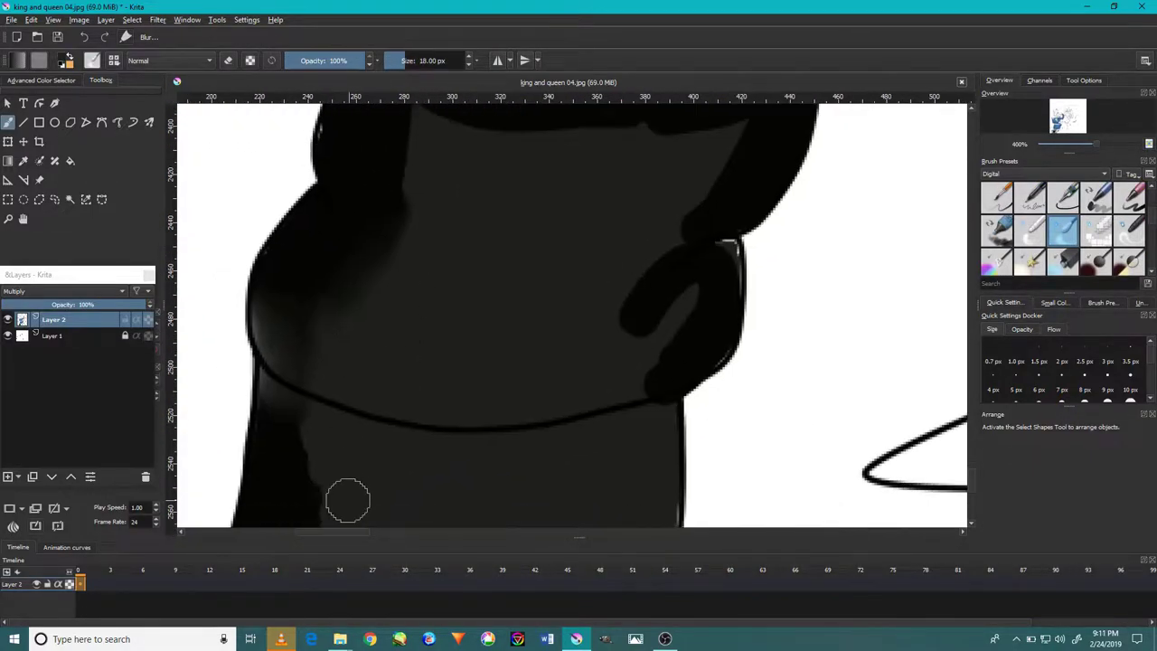
pyautogui.scroll(3, 406, 307)
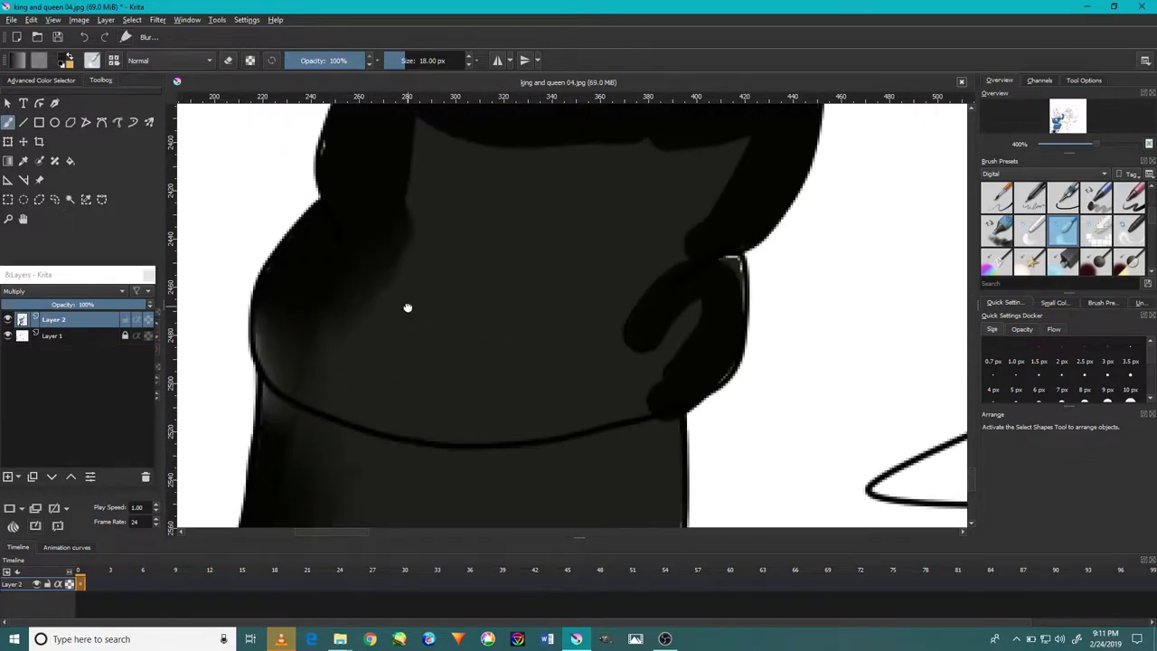
pyautogui.scroll(2, 398, 362)
pyautogui.moveTo(387, 371); pyautogui.dragTo(320, 292)
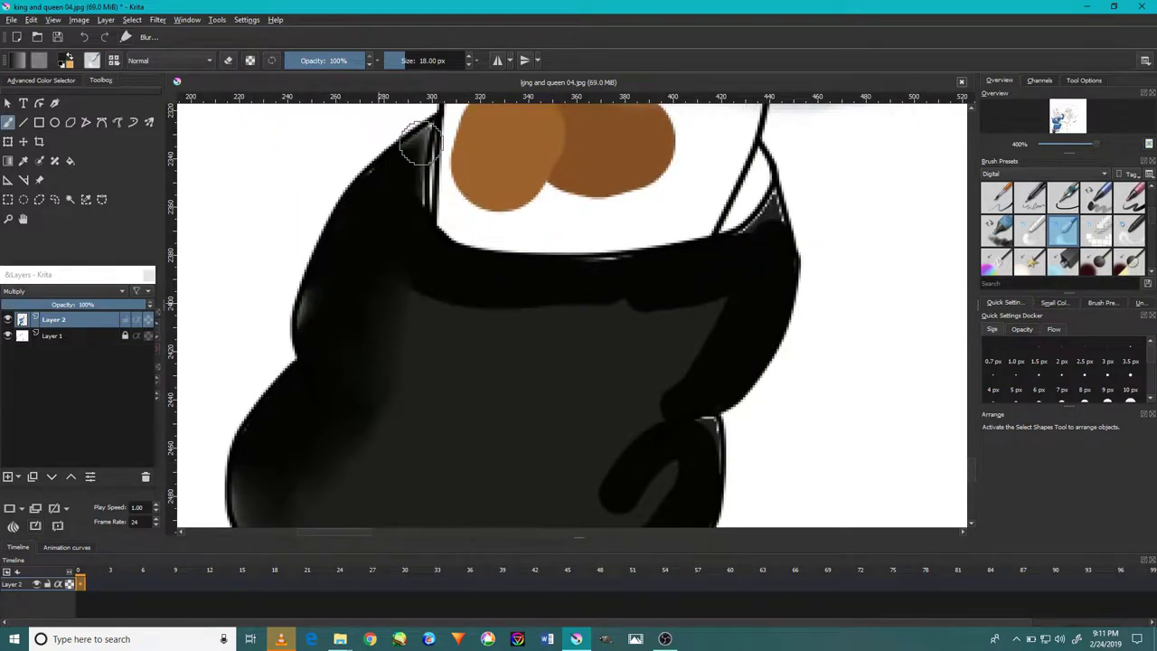
pyautogui.moveTo(413, 142)
pyautogui.mouseDown()
pyautogui.moveTo(368, 241)
pyautogui.moveTo(673, 277)
pyautogui.moveTo(542, 323)
pyautogui.mouseUp()
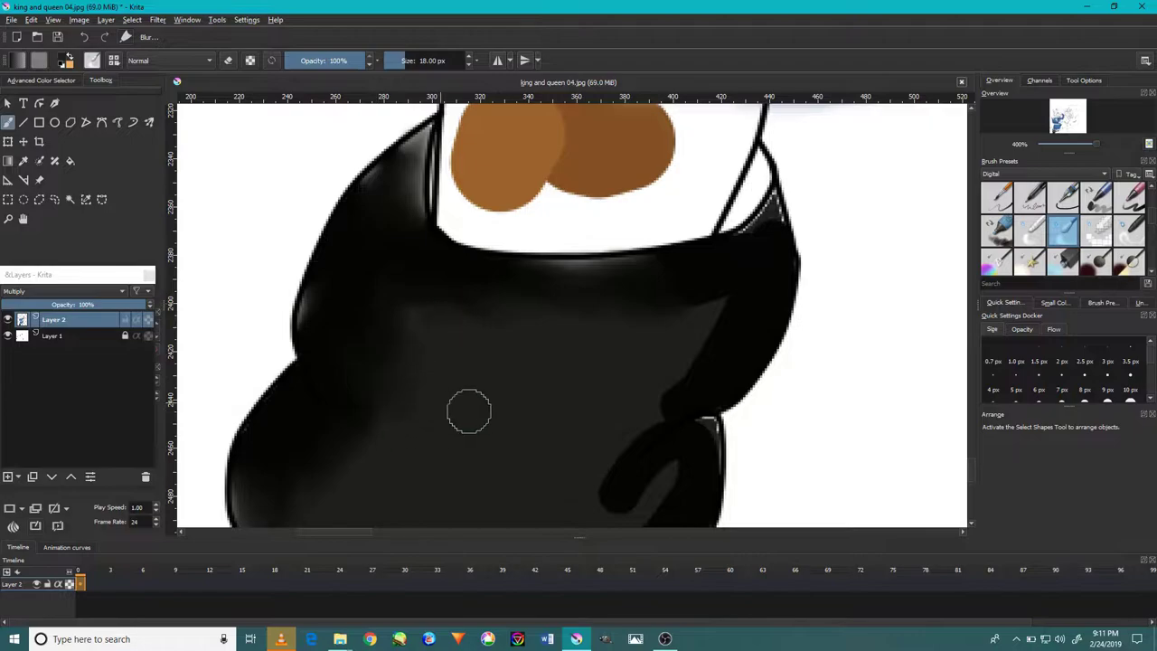
# - Resize the blur brush from 44 px down to 10 px and clean the edge below the cuff
pyautogui.press(']')
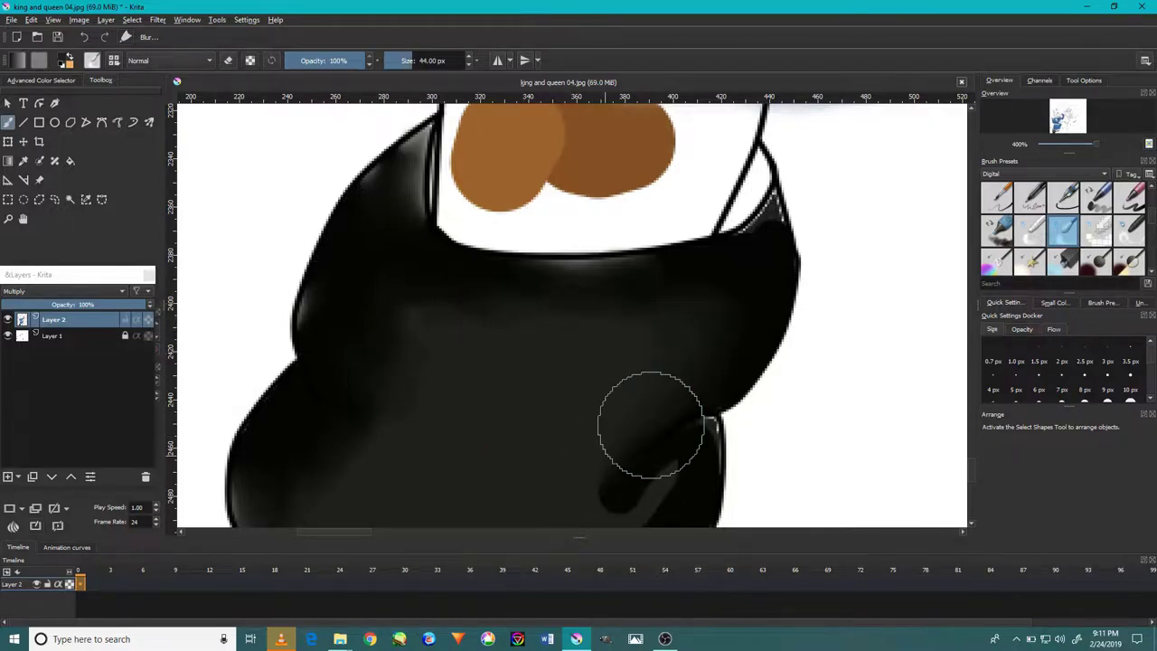
pyautogui.scroll(-5, 529, 310)
pyautogui.scroll(-3, 594, 457)
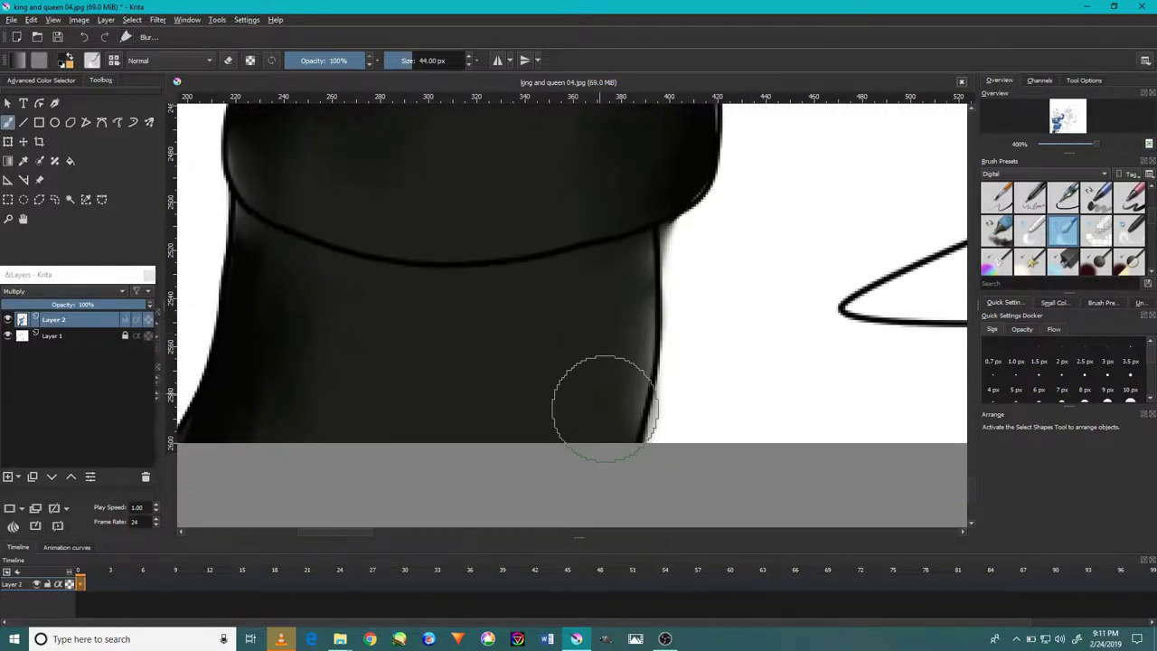
pyautogui.scroll(6, 594, 402)
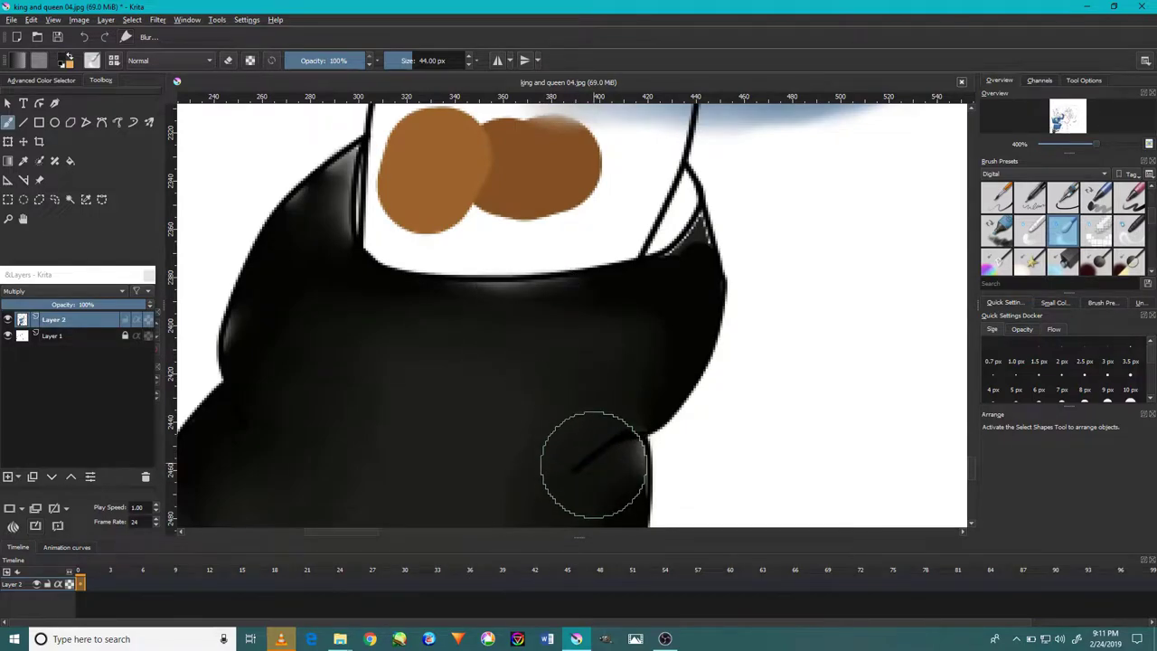
pyautogui.scroll(3, 601, 425)
pyautogui.press('[')
pyautogui.press('[')
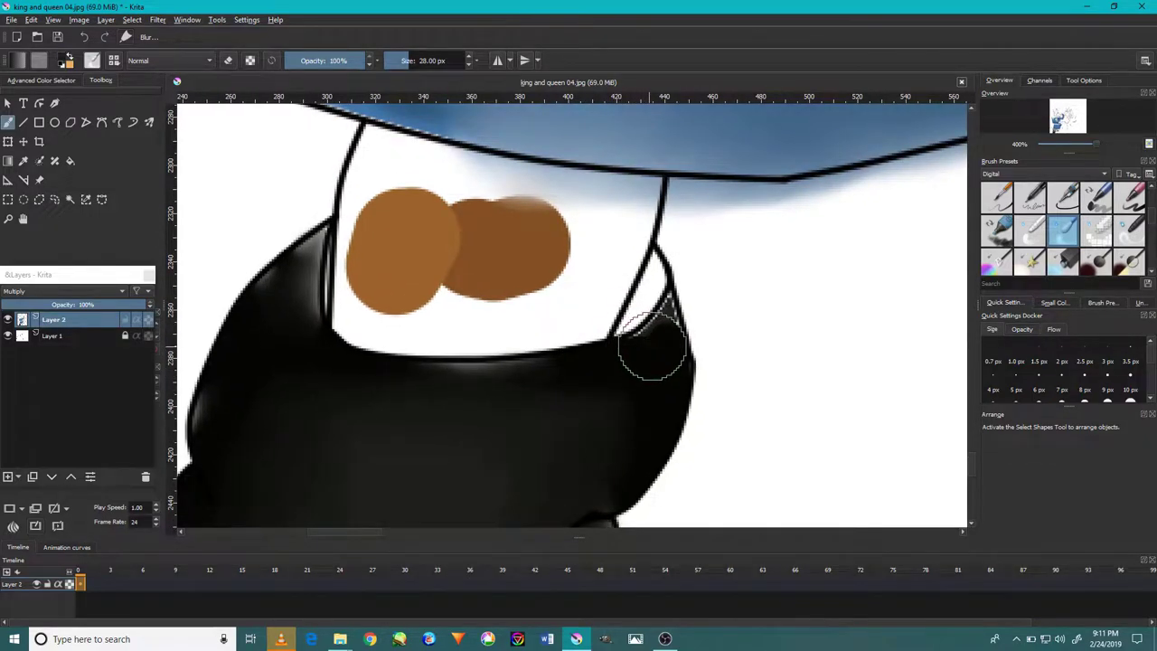
pyautogui.press('[')
pyautogui.press('[')
pyautogui.press('[')
pyautogui.moveTo(666, 312); pyautogui.dragTo(611, 341)
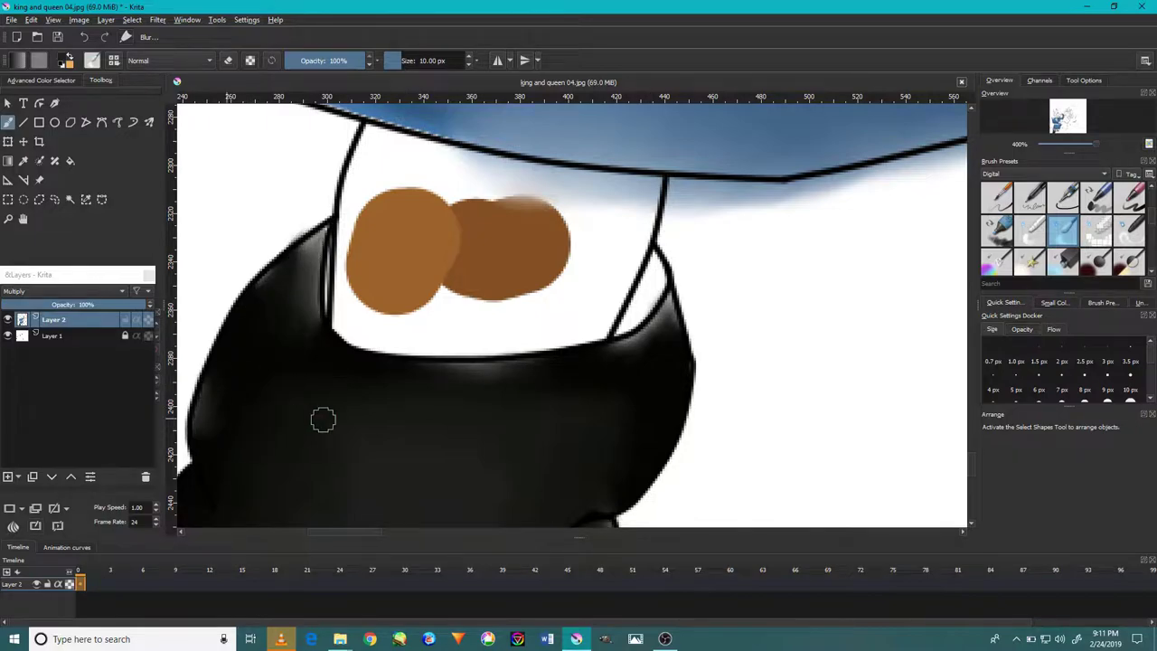
# - Pick a dark olive colour and paint highlights along the boot's right and left edges
pyautogui.click(68, 80)
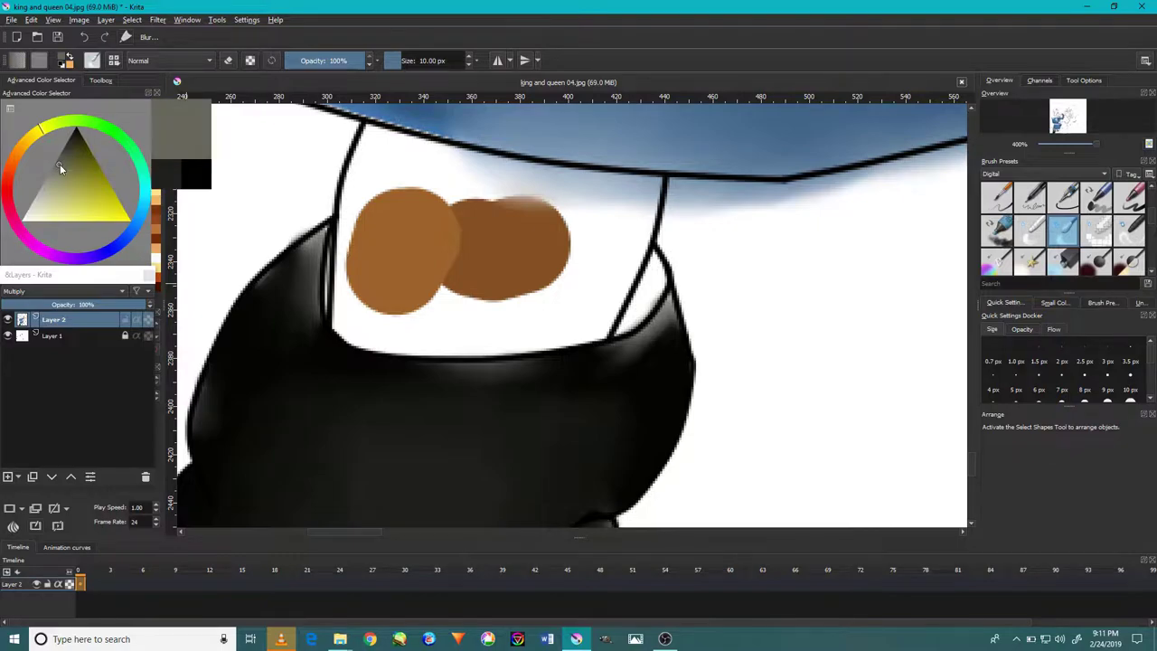
pyautogui.moveTo(59, 165); pyautogui.dragTo(62, 163)
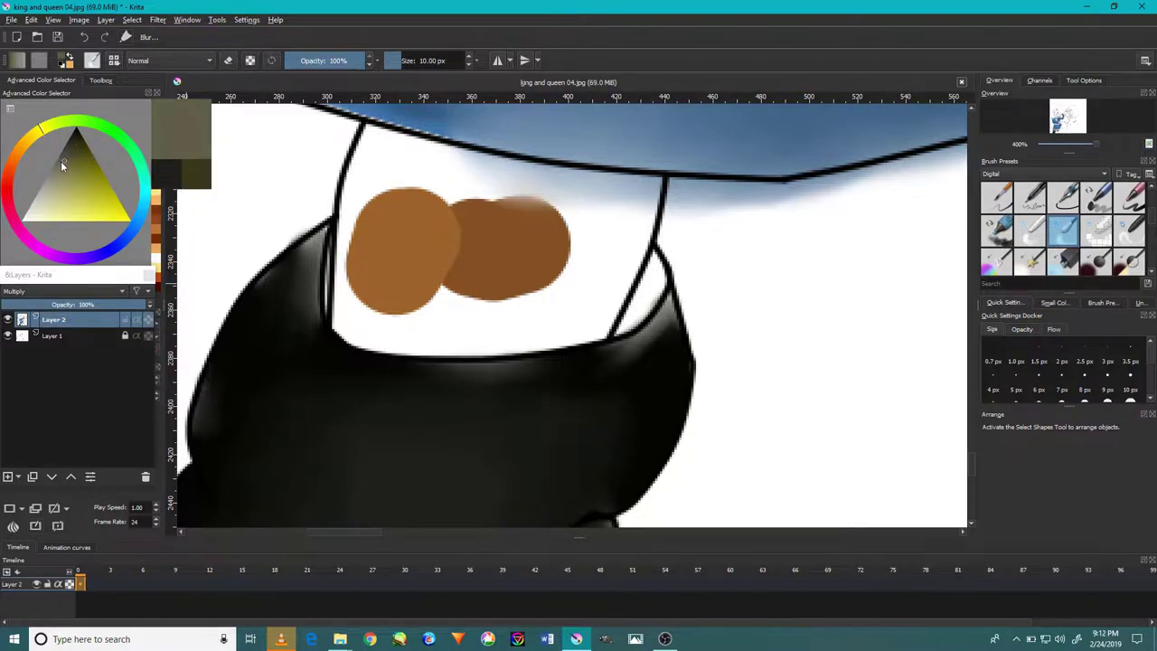
pyautogui.press('/')
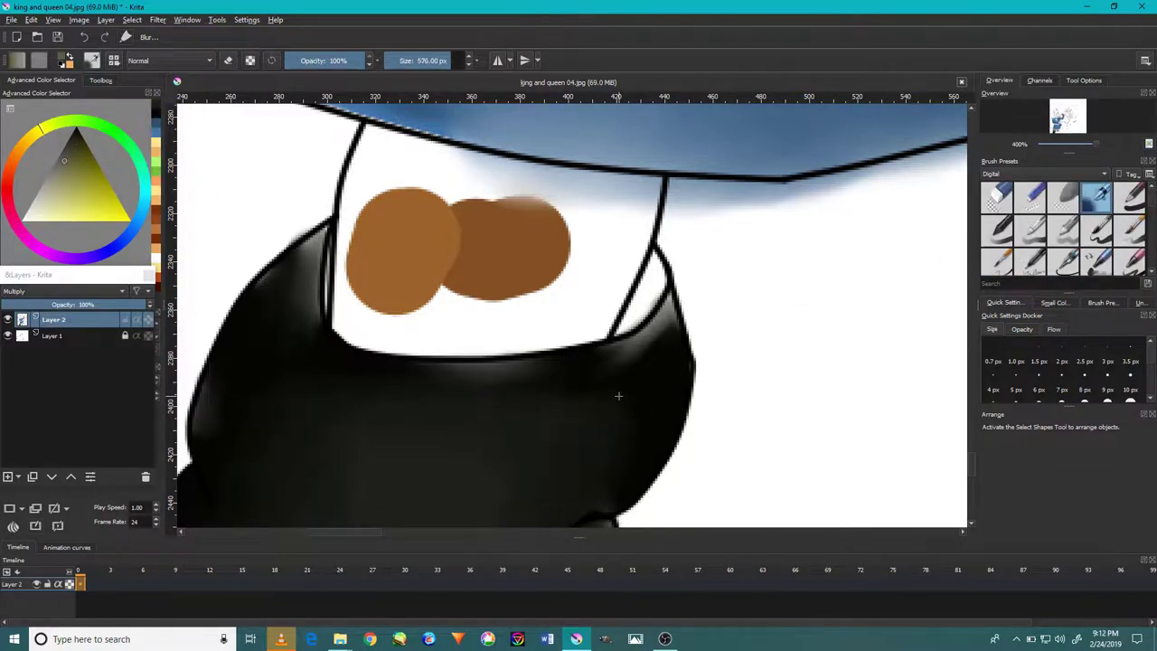
pyautogui.moveTo(618, 395)
pyautogui.keyDown('shift'); pyautogui.mouseDown()
pyautogui.moveTo(666, 408)
pyautogui.moveTo(640, 298)
pyautogui.moveTo(633, 316)
pyautogui.moveTo(655, 264)
pyautogui.moveTo(609, 354)
pyautogui.mouseUp(); pyautogui.keyUp('shift')
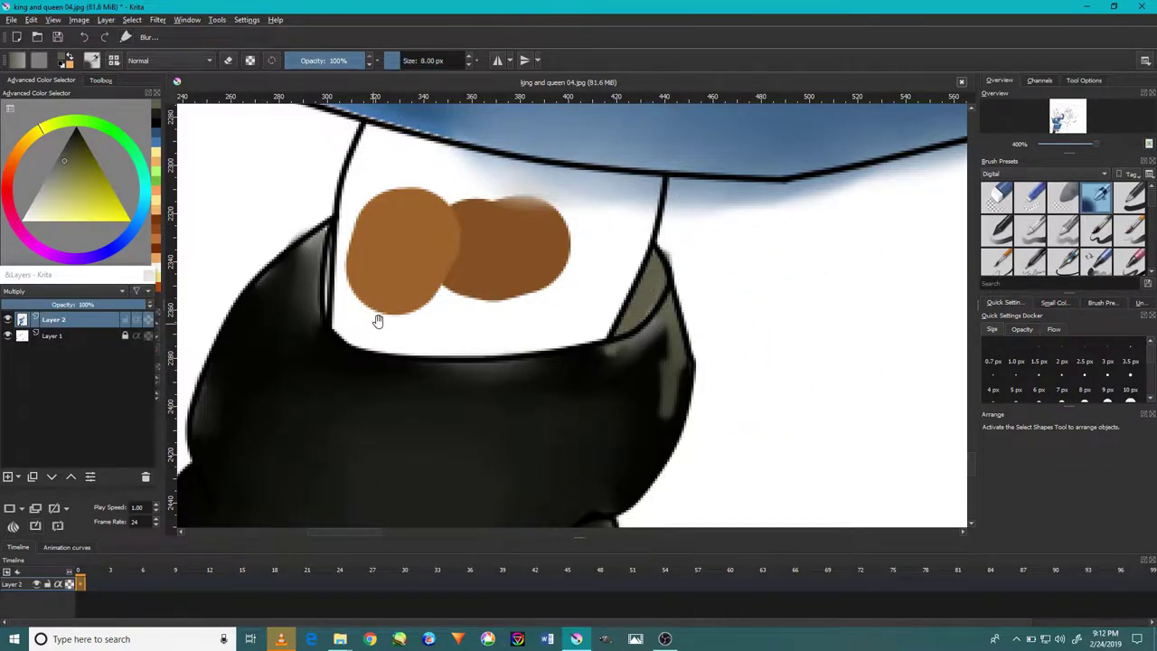
pyautogui.moveTo(378, 321); pyautogui.dragTo(435, 402)
pyautogui.moveTo(376, 343); pyautogui.dragTo(316, 380)
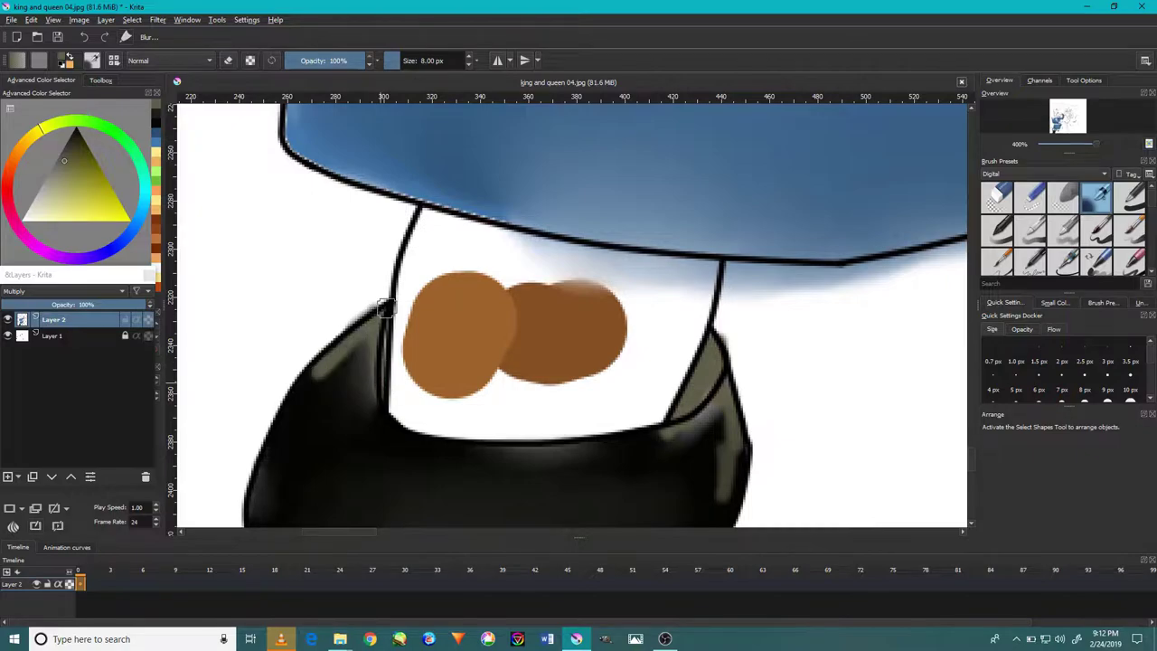
pyautogui.moveTo(375, 503); pyautogui.dragTo(375, 394)
pyautogui.scroll(-3, 1013, 261)
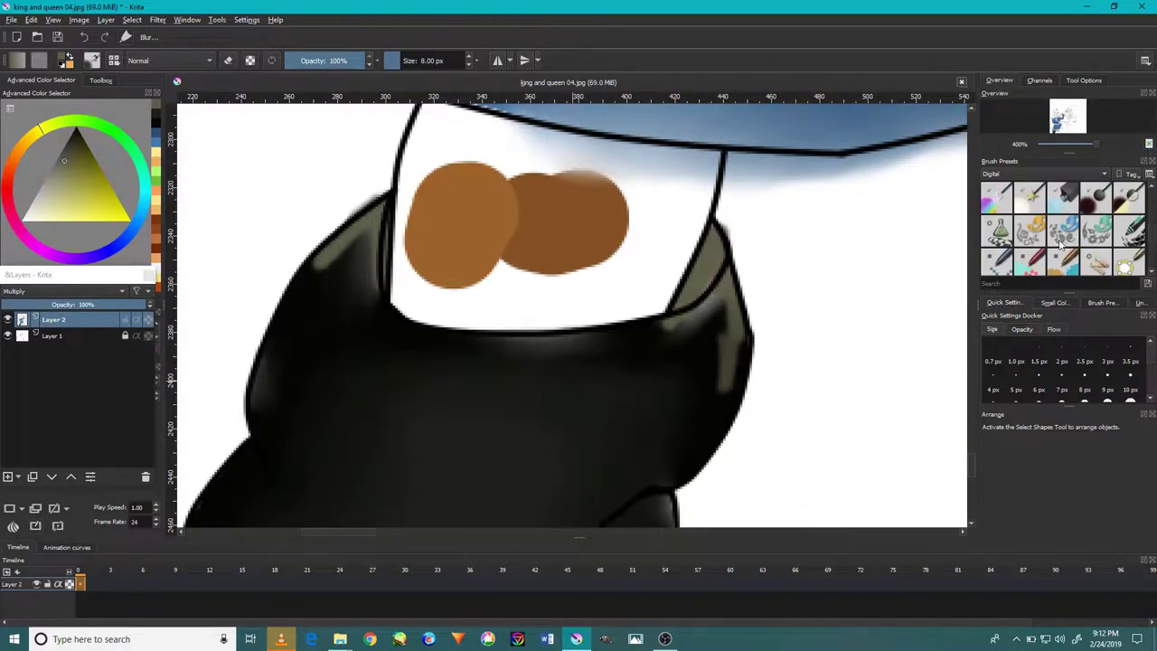
# - Soften the right-edge, upper-left and inner-outline highlights with the Blur brush
pyautogui.click(1030, 231)
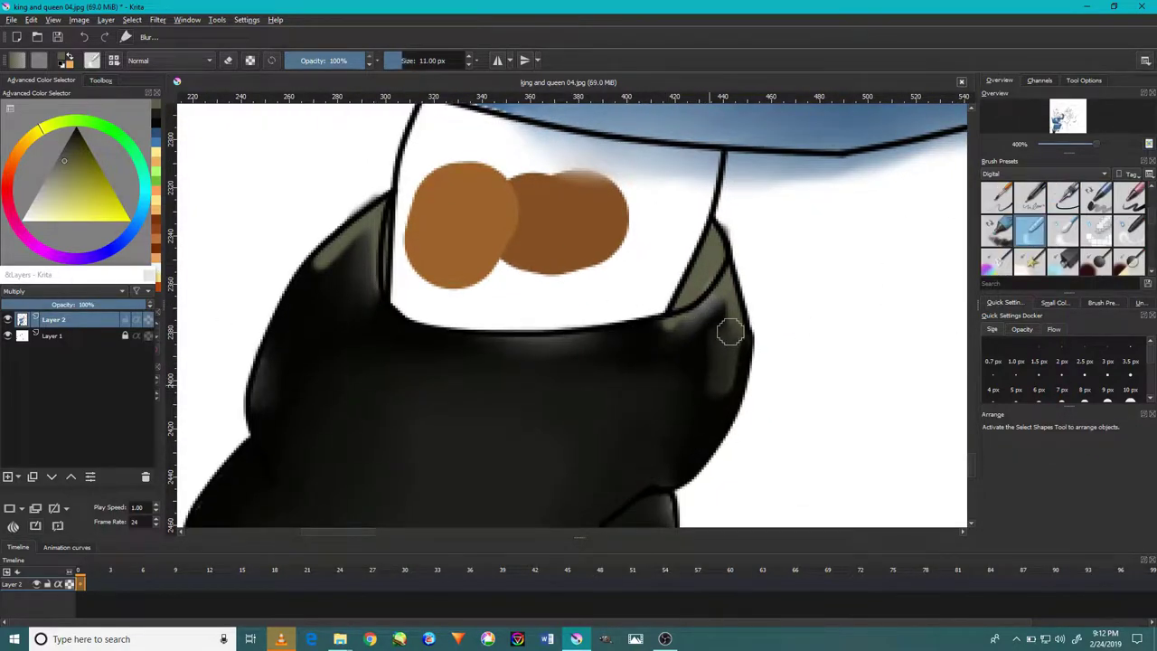
pyautogui.moveTo(691, 387); pyautogui.dragTo(506, 348)
pyautogui.moveTo(342, 244); pyautogui.dragTo(369, 226)
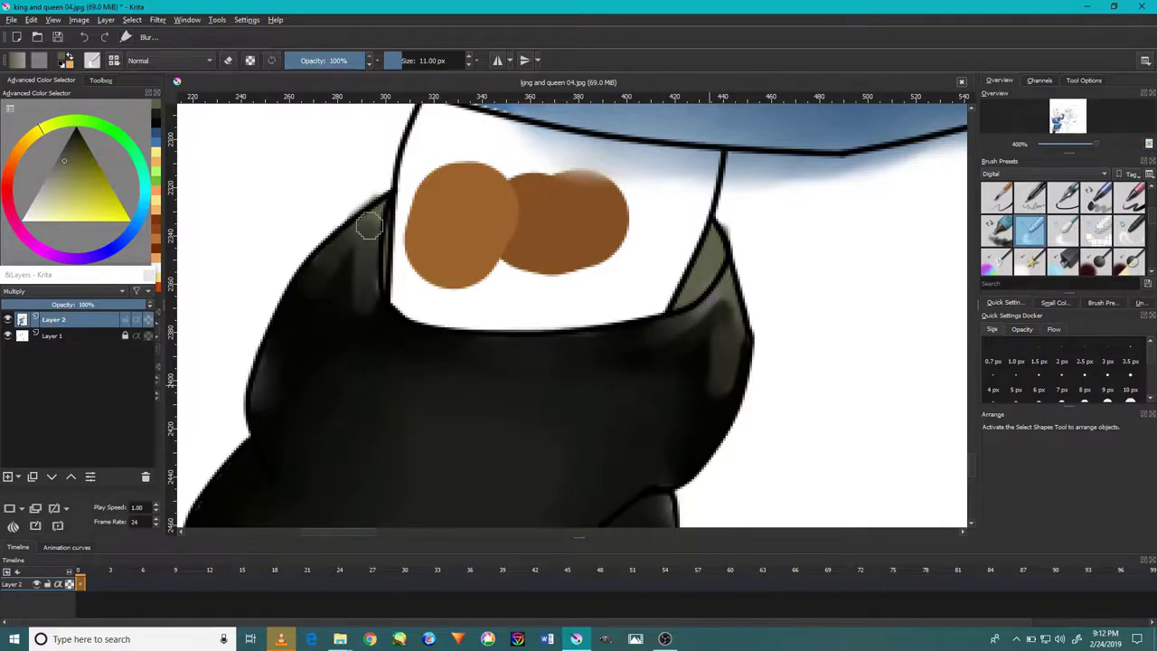
pyautogui.moveTo(361, 338); pyautogui.dragTo(361, 309)
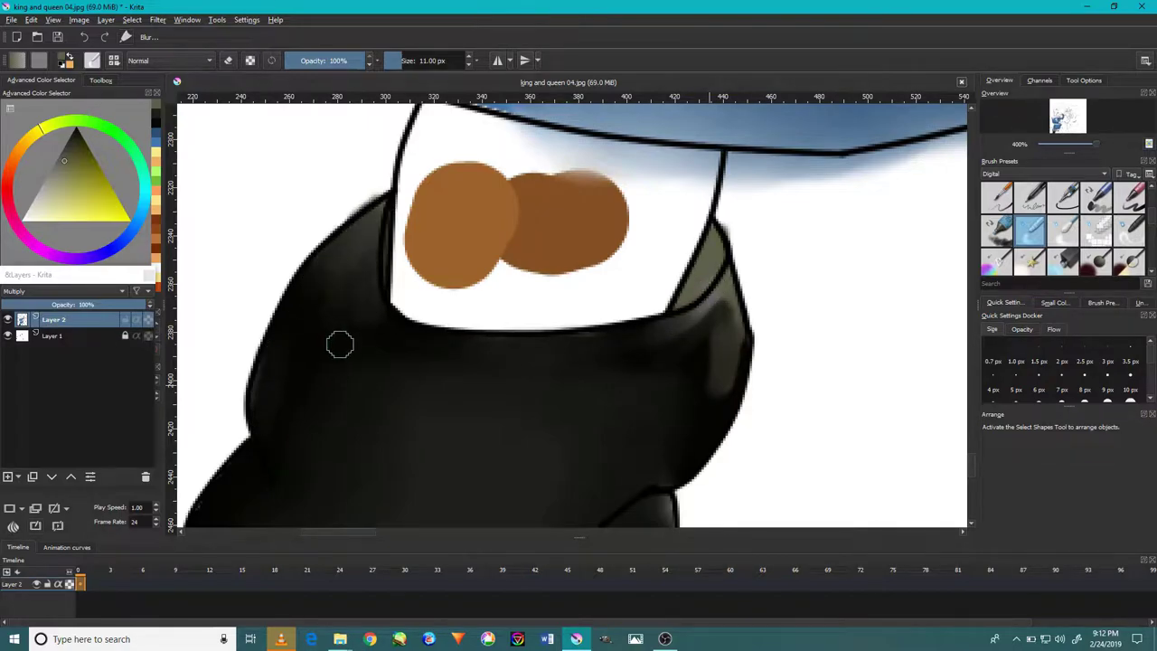
pyautogui.moveTo(511, 486); pyautogui.dragTo(541, 365)
pyautogui.scroll(-1, 672, 433)
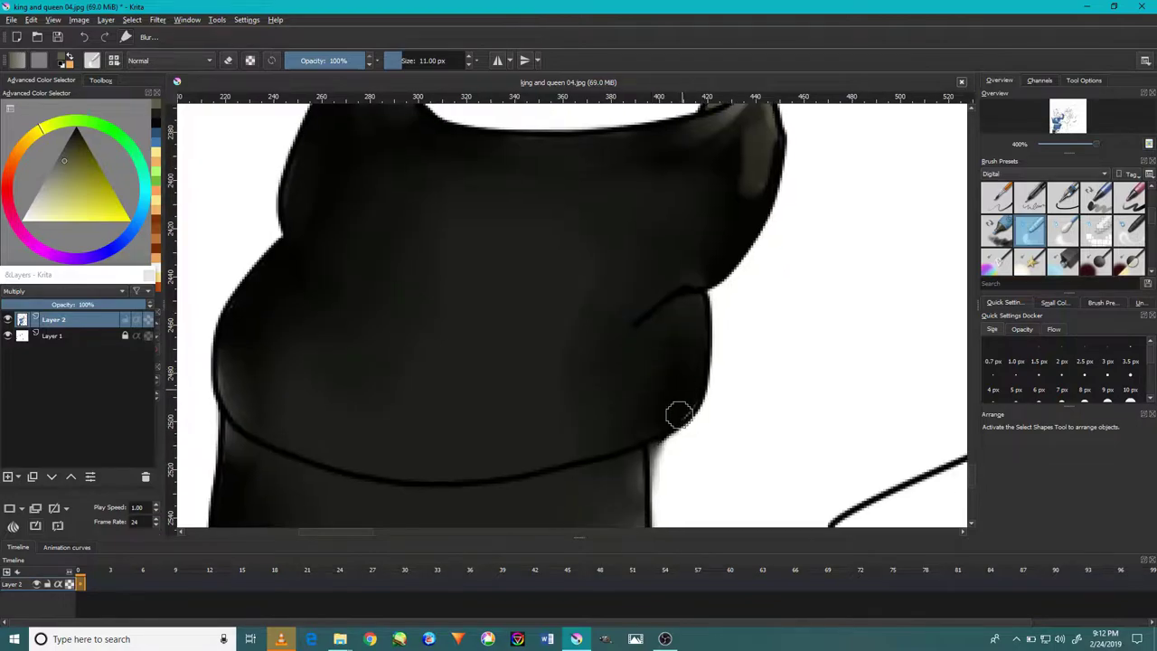
pyautogui.scroll(-1, 506, 384)
pyautogui.scroll(-1, 470, 380)
# - Blend and darken the boot's right outline, the patch near the cuff, and the lower-right edge
pyautogui.moveTo(687, 452); pyautogui.dragTo(710, 312)
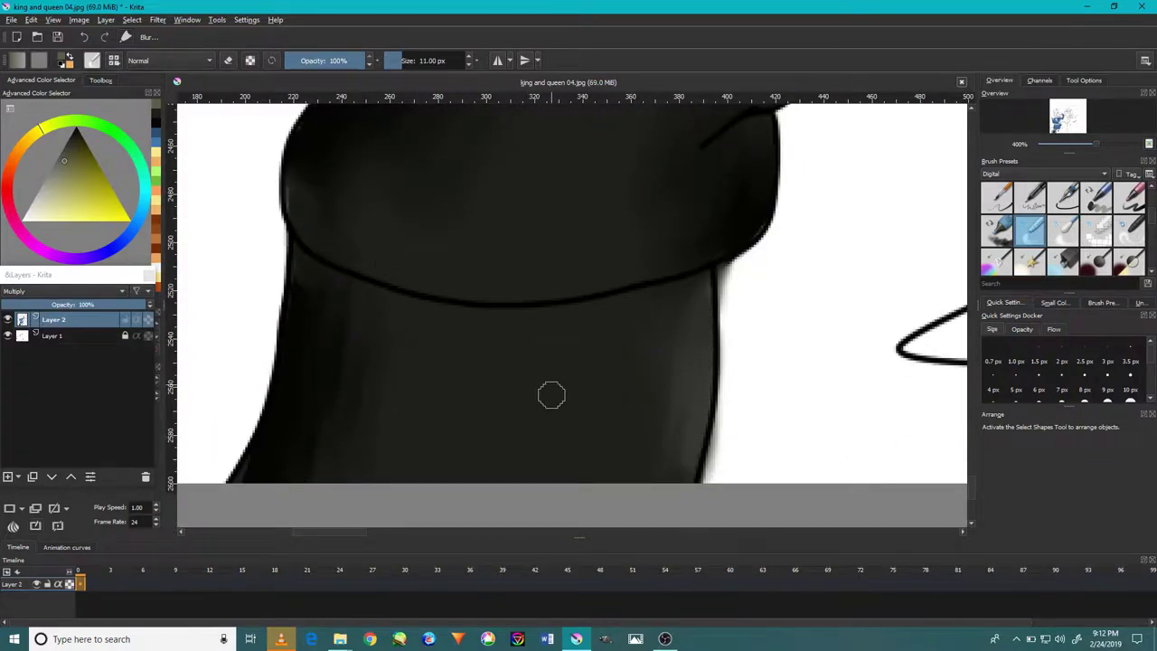
pyautogui.moveTo(674, 296); pyautogui.dragTo(698, 448)
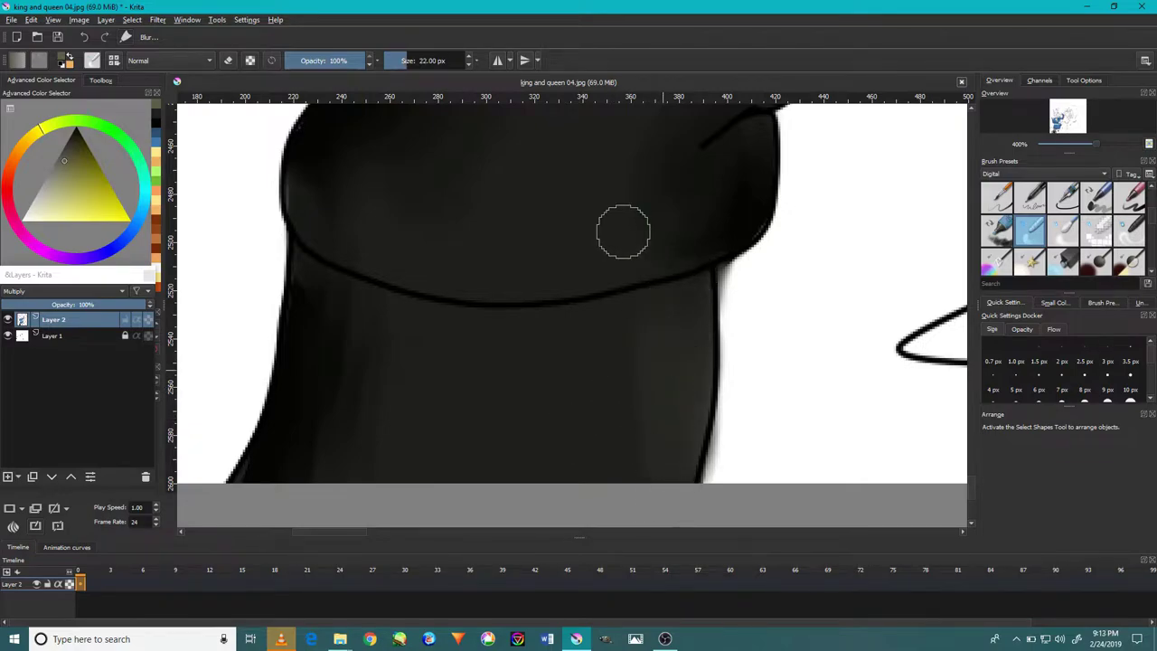
pyautogui.moveTo(591, 143); pyautogui.dragTo(501, 445)
pyautogui.moveTo(681, 326); pyautogui.dragTo(723, 230)
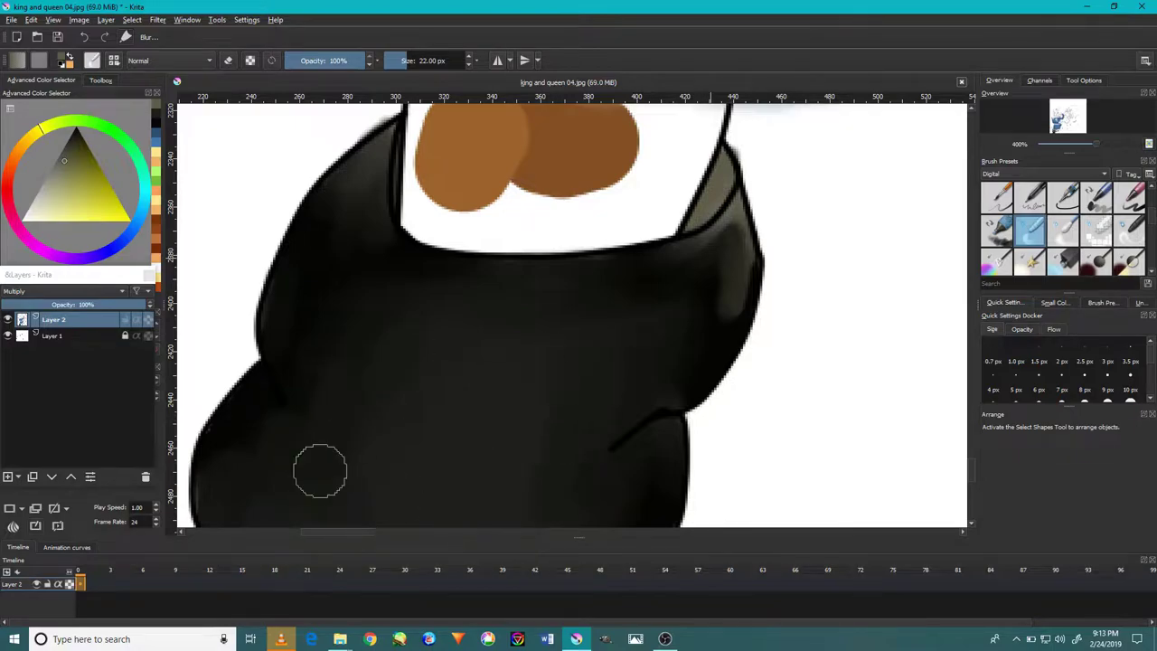
pyautogui.moveTo(693, 302); pyautogui.dragTo(728, 233)
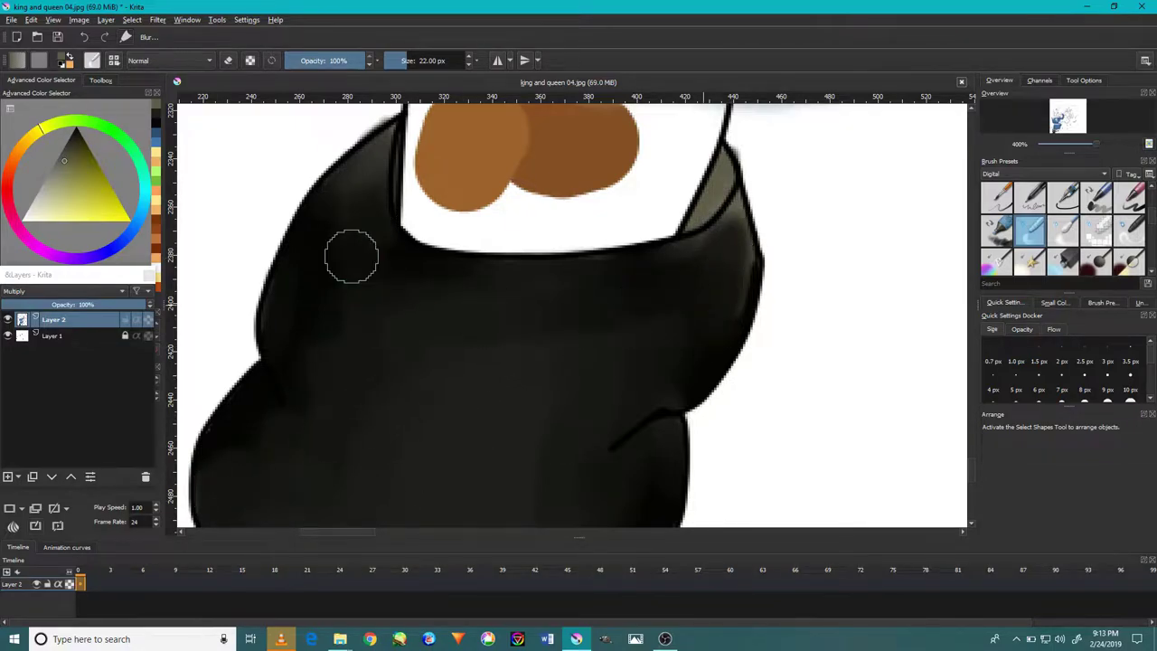
pyautogui.scroll(-5, 349, 253)
pyautogui.scroll(6, 509, 250)
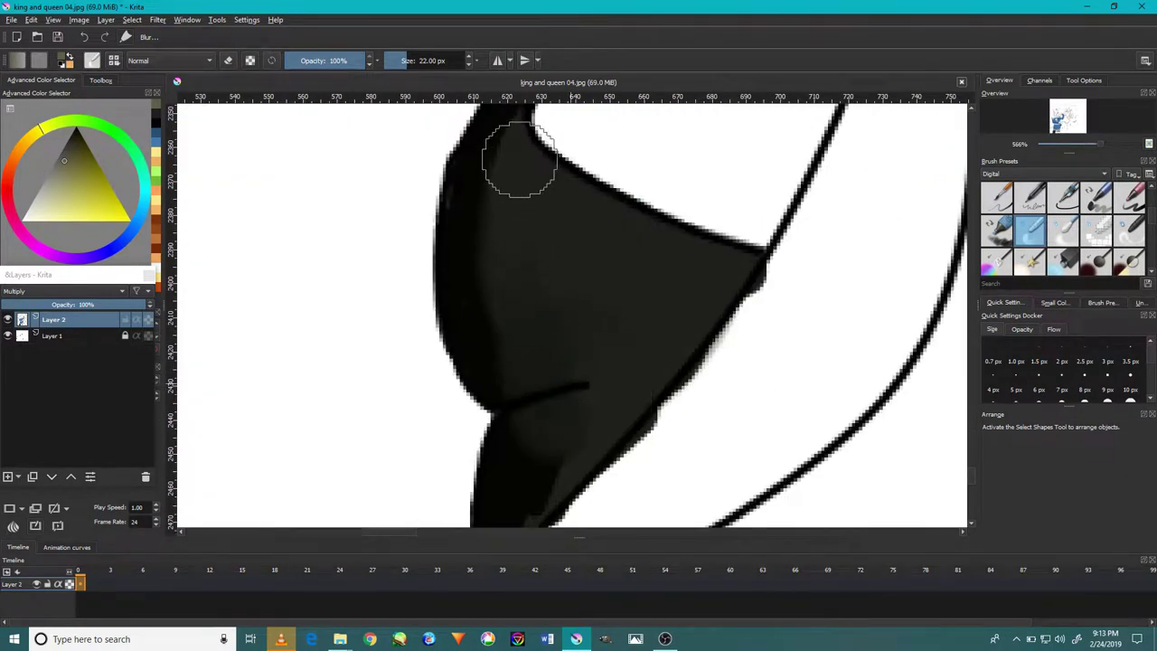
pyautogui.moveTo(664, 303); pyautogui.dragTo(509, 418)
pyautogui.scroll(3, 506, 361)
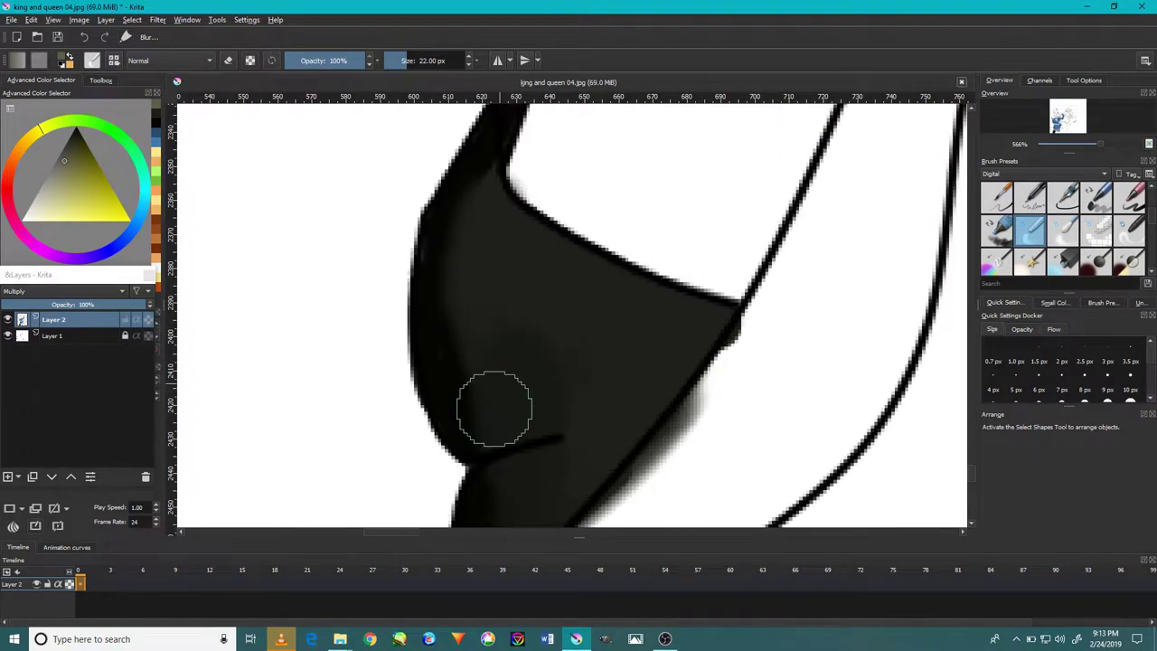
pyautogui.scroll(2, 475, 325)
pyautogui.scroll(1, 470, 344)
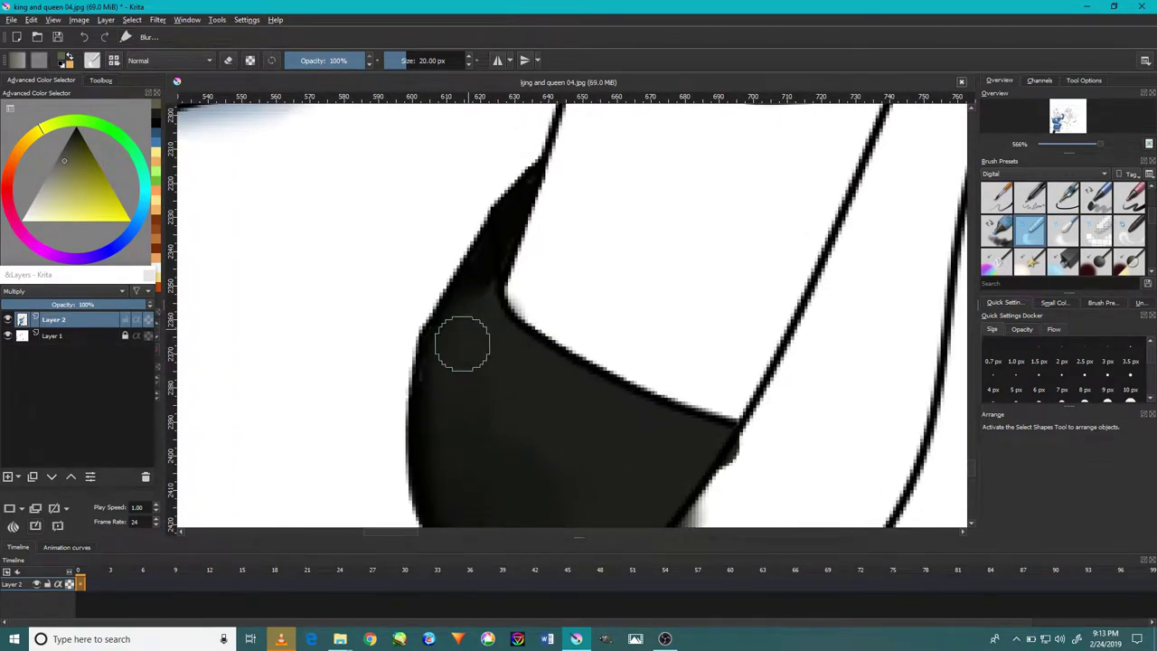
pyautogui.press('[')
pyautogui.press('[')
pyautogui.press('[')
# - Sample the sock patch's brown and choose a larger brush, undoing a first test stroke
pyautogui.scroll(-6, 502, 354)
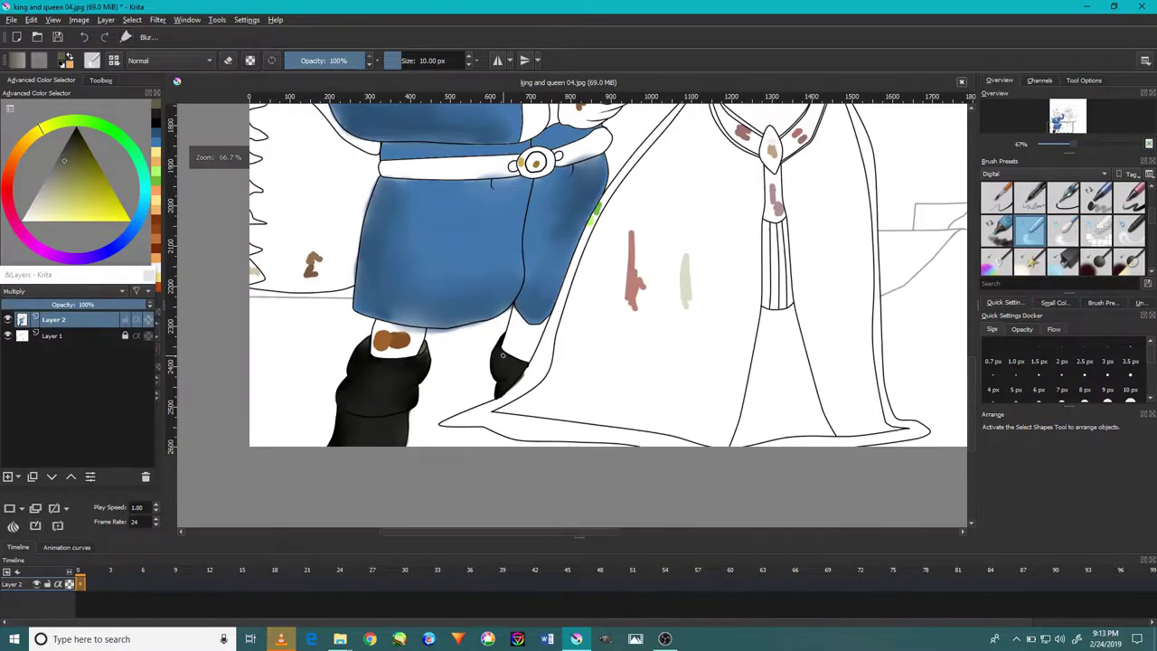
pyautogui.scroll(1, 502, 355)
pyautogui.scroll(-3, 503, 354)
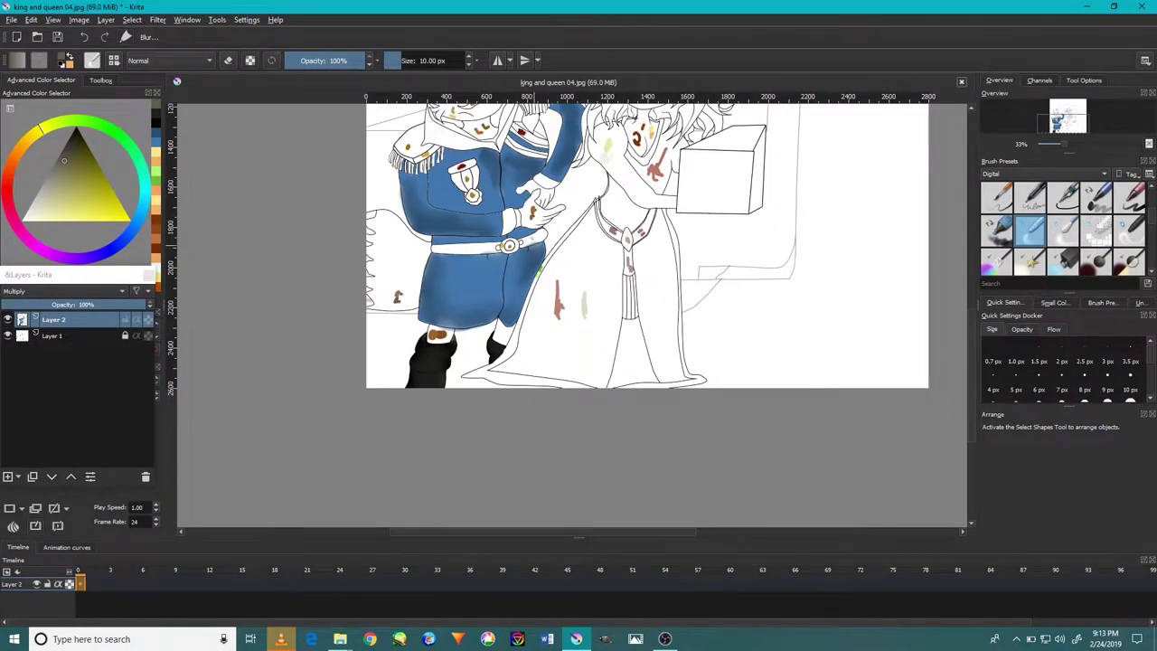
pyautogui.moveTo(537, 362)
pyautogui.mouseDown()
pyautogui.moveTo(501, 366)
pyautogui.moveTo(525, 371)
pyautogui.mouseUp()
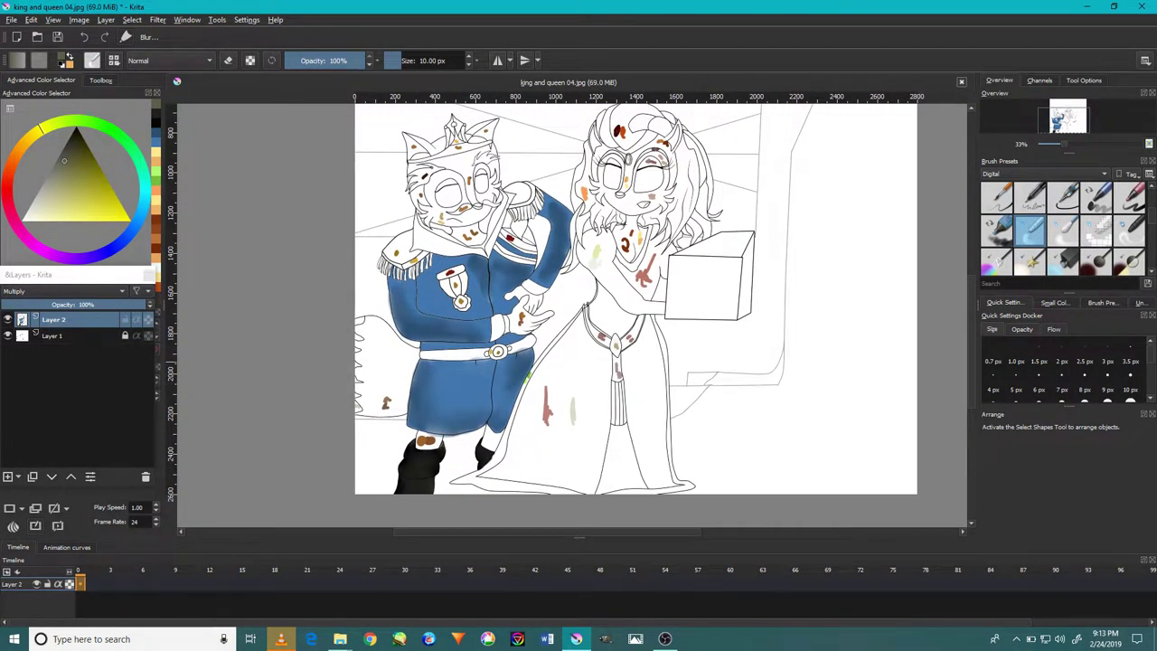
pyautogui.scroll(3, 330, 399)
pyautogui.scroll(-2, 506, 380)
pyautogui.scroll(3, 513, 354)
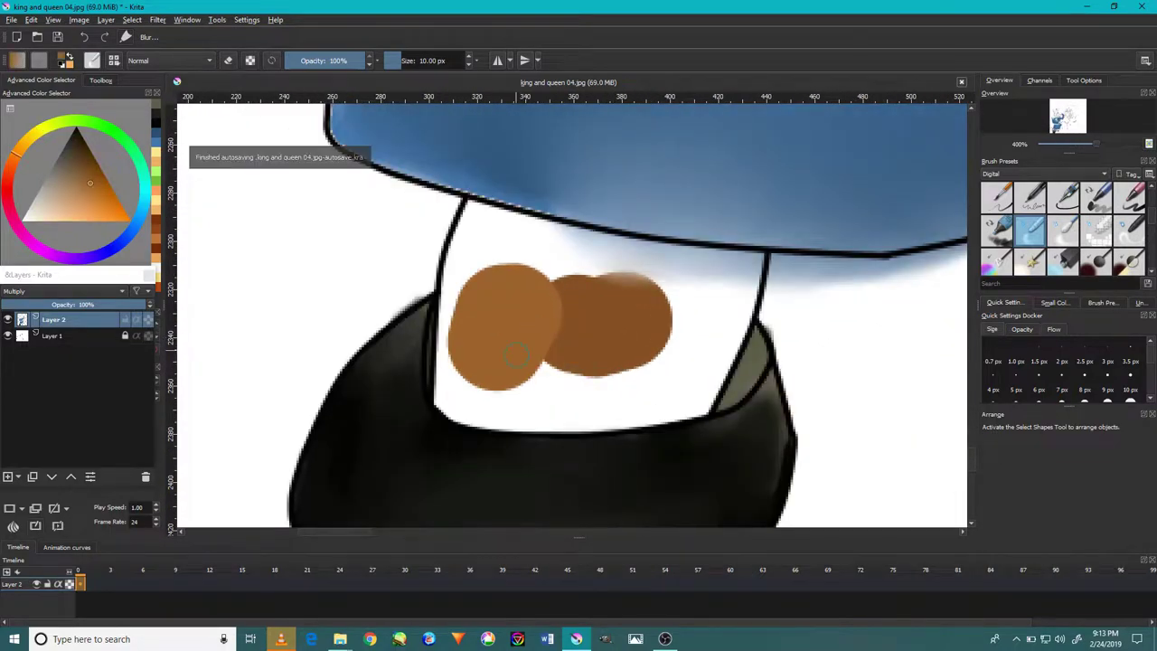
pyautogui.keyDown('ctrl'); pyautogui.click(594, 336); pyautogui.keyUp('ctrl')
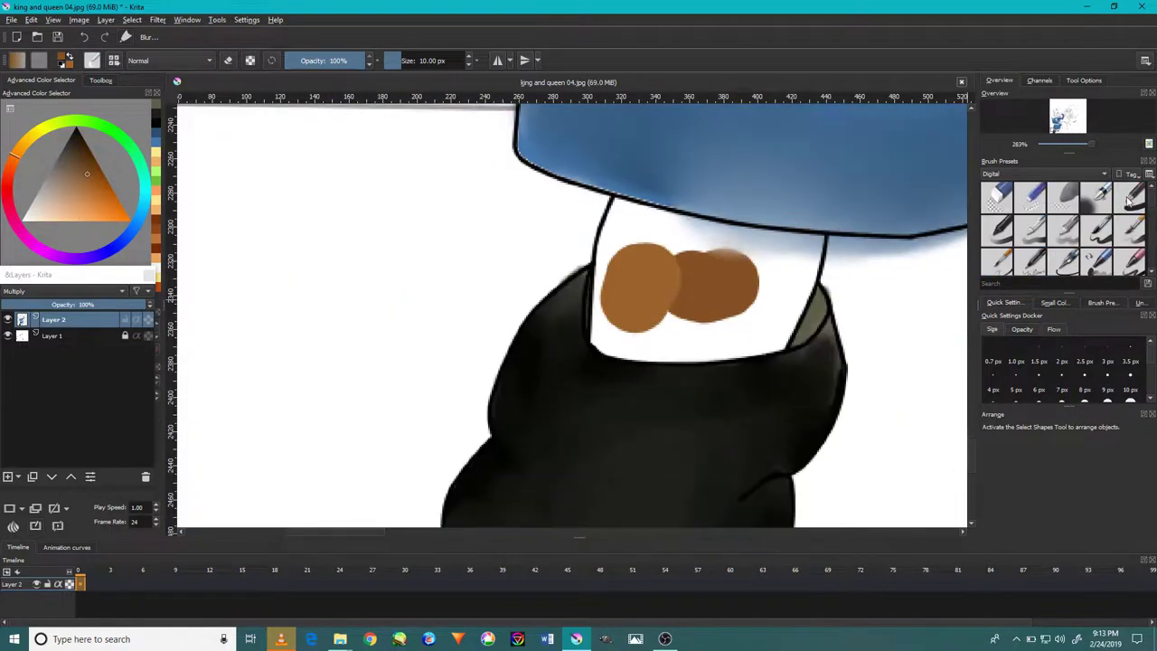
pyautogui.click(1130, 197)
pyautogui.moveTo(749, 343); pyautogui.dragTo(753, 262)
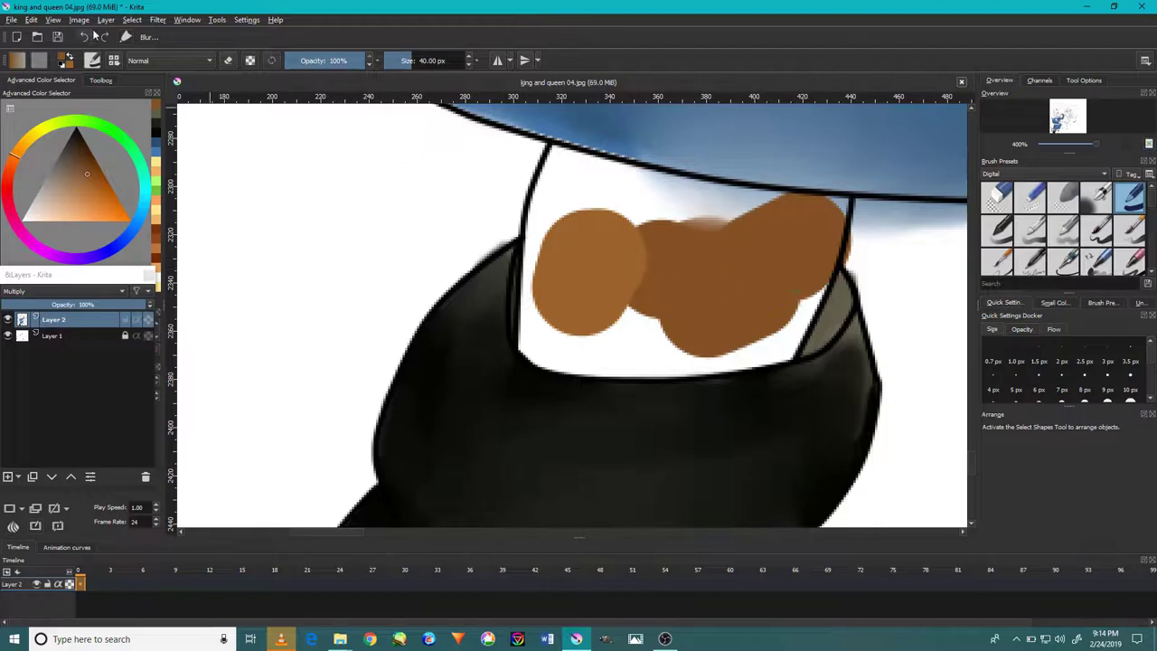
pyautogui.hotkey('ctrl', 'z')
# - Paint brown across the leg's upper-right and lower-right areas, merging them into one flat fill
pyautogui.moveTo(674, 329); pyautogui.dragTo(808, 242)
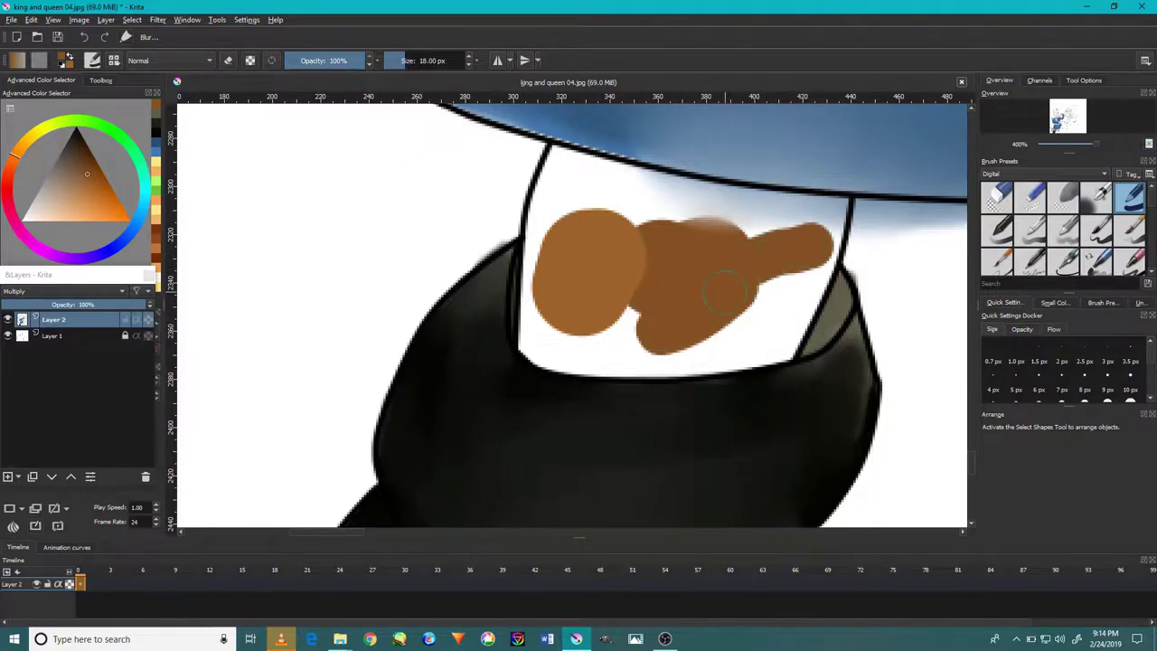
pyautogui.moveTo(723, 307); pyautogui.dragTo(815, 224)
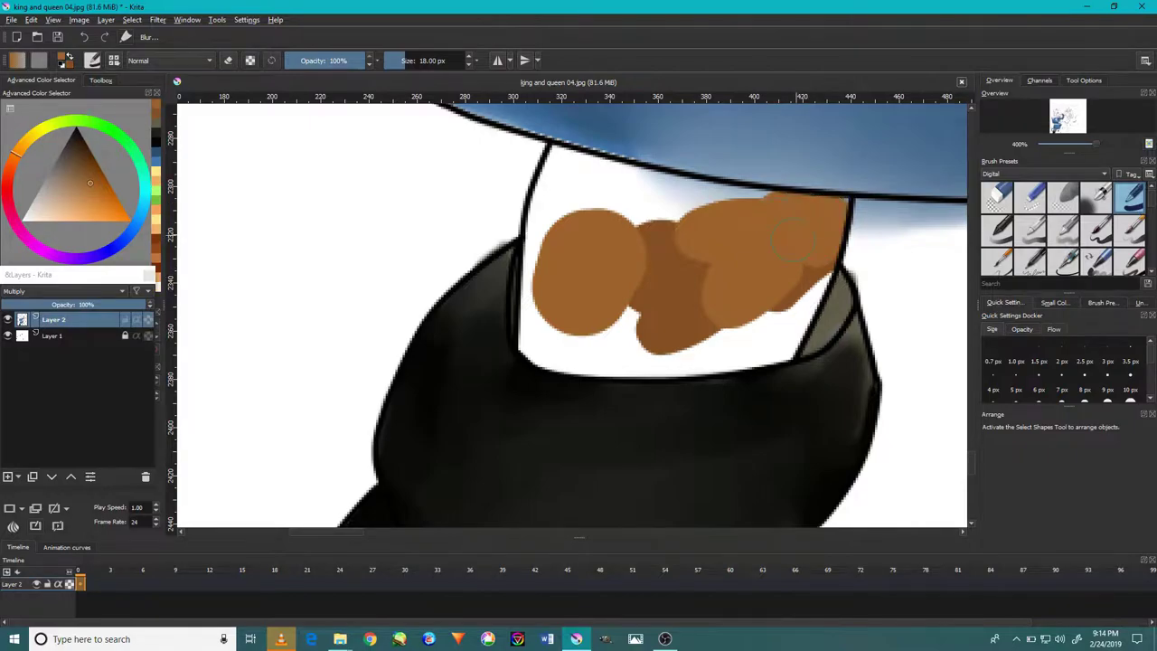
pyautogui.moveTo(768, 191)
pyautogui.mouseDown()
pyautogui.moveTo(678, 171)
pyautogui.moveTo(614, 208)
pyautogui.moveTo(813, 271)
pyautogui.moveTo(778, 336)
pyautogui.mouseUp()
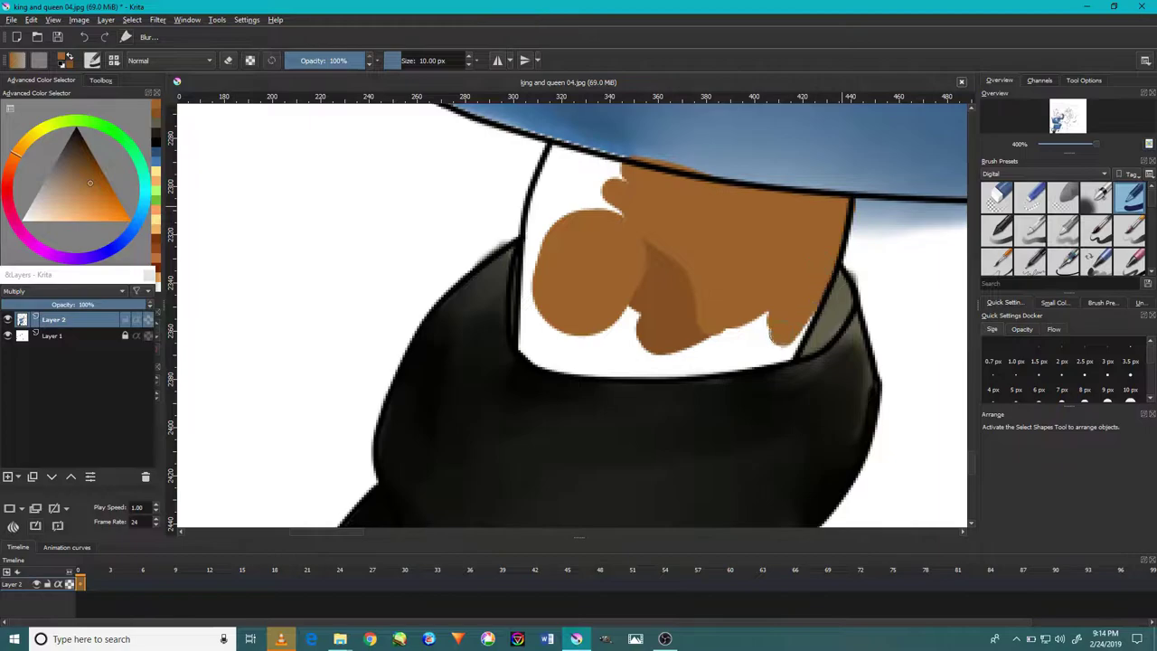
pyautogui.moveTo(687, 312)
pyautogui.mouseDown()
pyautogui.moveTo(768, 339)
pyautogui.moveTo(632, 353)
pyautogui.moveTo(614, 369)
pyautogui.mouseUp()
pyautogui.moveTo(682, 257)
pyautogui.mouseDown()
pyautogui.moveTo(656, 312)
pyautogui.moveTo(592, 360)
pyautogui.mouseUp()
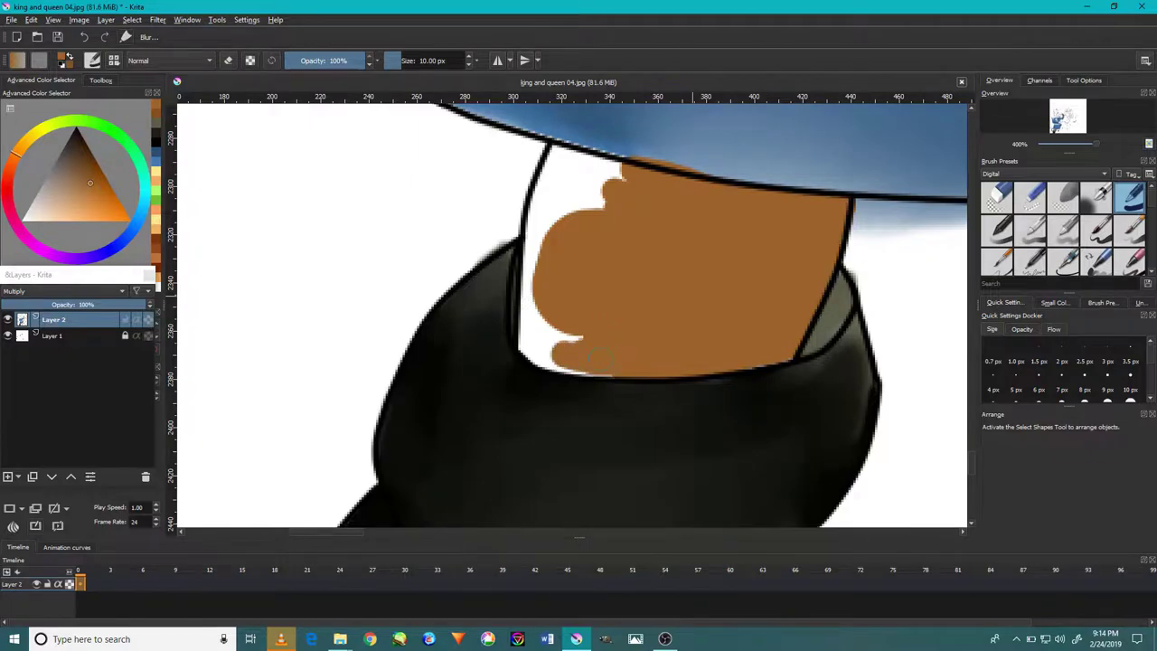
pyautogui.scroll(3, 580, 338)
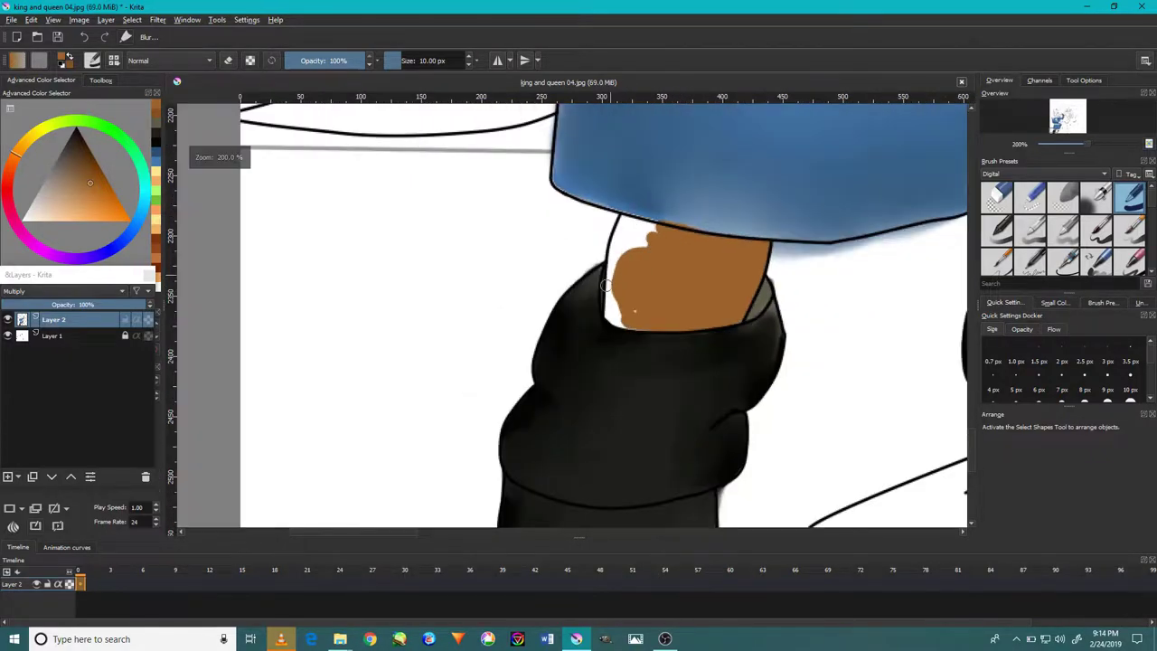
# - Fill the white gaps under the skirt and lower-left notch, then shade the bottom darker brown
pyautogui.moveTo(662, 168)
pyautogui.mouseDown()
pyautogui.moveTo(593, 266)
pyautogui.moveTo(609, 179)
pyautogui.moveTo(578, 323)
pyautogui.mouseUp()
pyautogui.moveTo(632, 373); pyautogui.dragTo(579, 341)
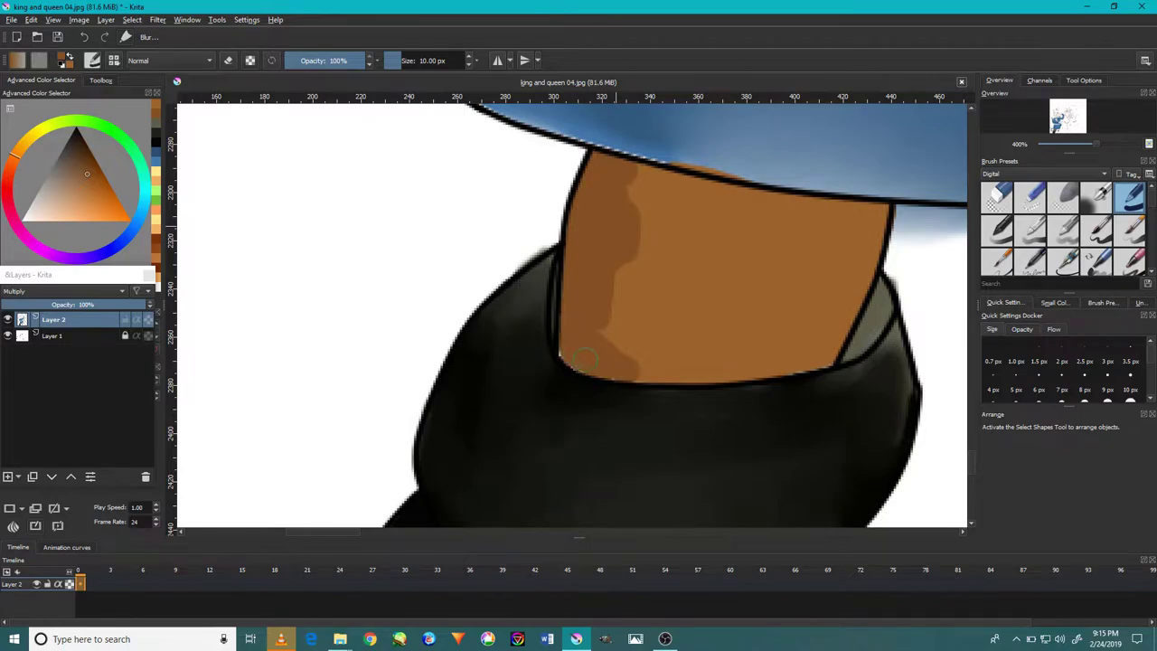
pyautogui.moveTo(586, 359); pyautogui.dragTo(770, 345)
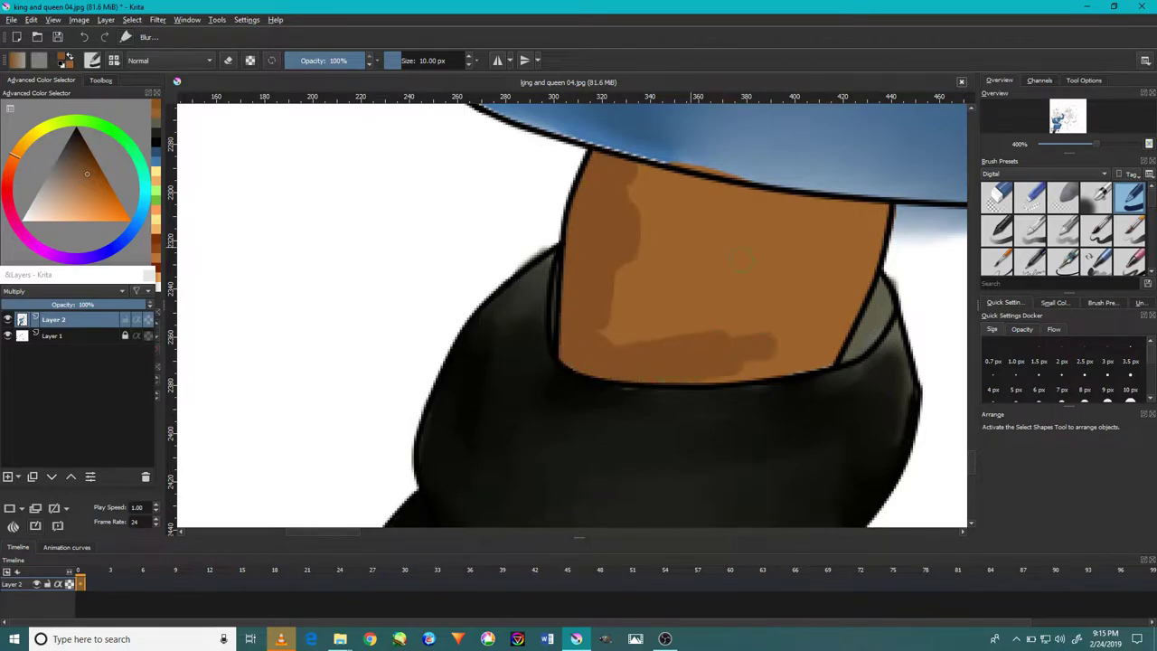
pyautogui.scroll(-2, 1038, 226)
# - Blur the dark brown patches on the near leg with the blur brush preset
pyautogui.click(1030, 231)
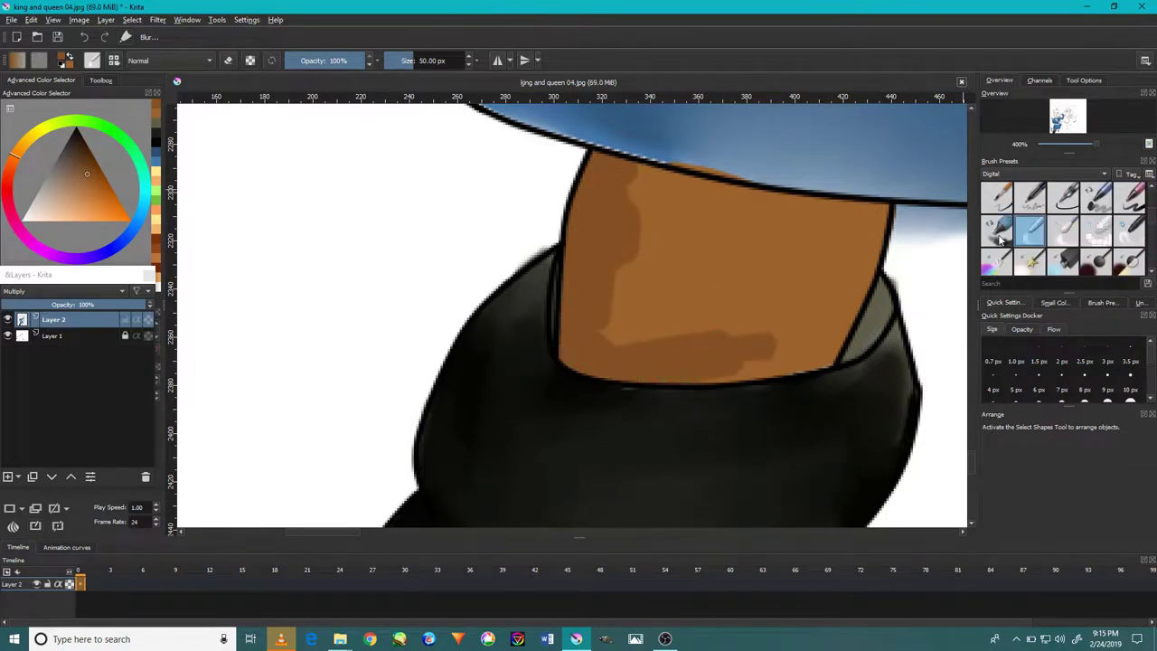
pyautogui.moveTo(667, 261); pyautogui.dragTo(737, 318)
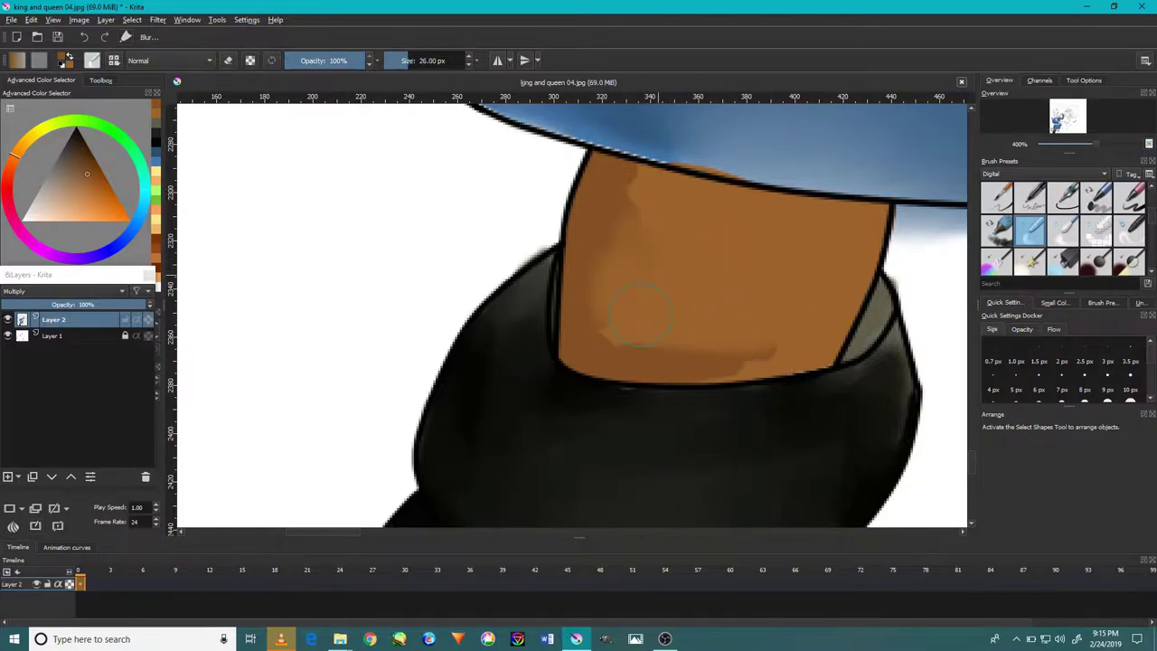
pyautogui.moveTo(700, 360); pyautogui.dragTo(773, 351)
pyautogui.moveTo(629, 190); pyautogui.dragTo(617, 206)
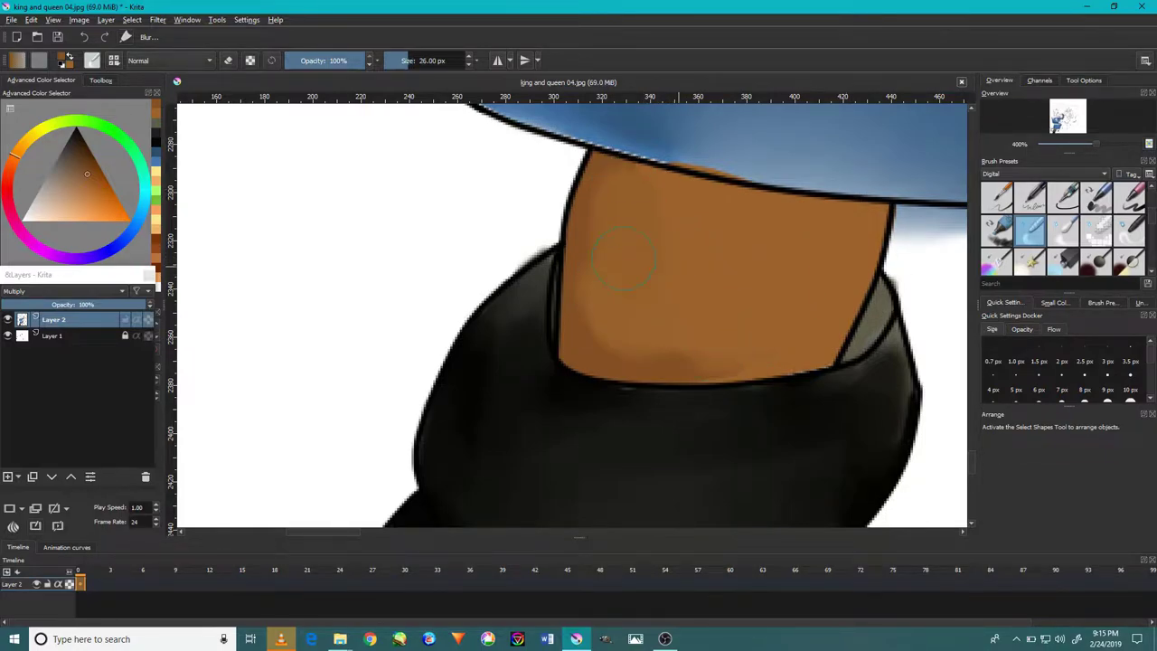
# - Pick a larger brush and undo the last two blur strokes
pyautogui.click(1063, 229)
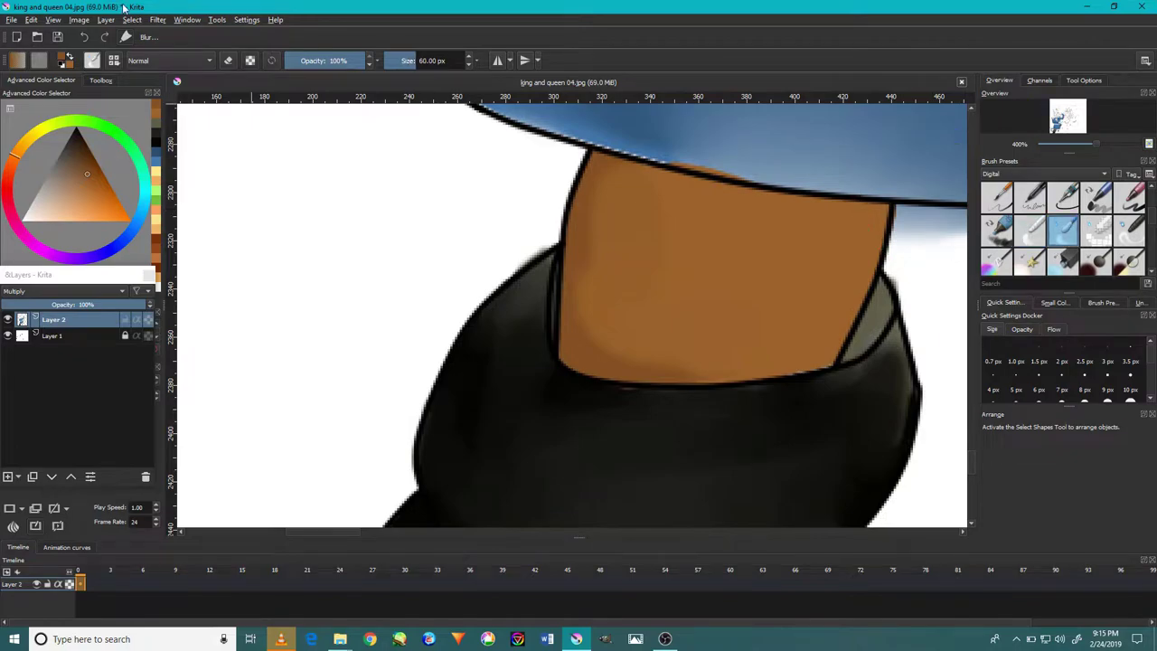
pyautogui.click(84, 37)
pyautogui.click(83, 37)
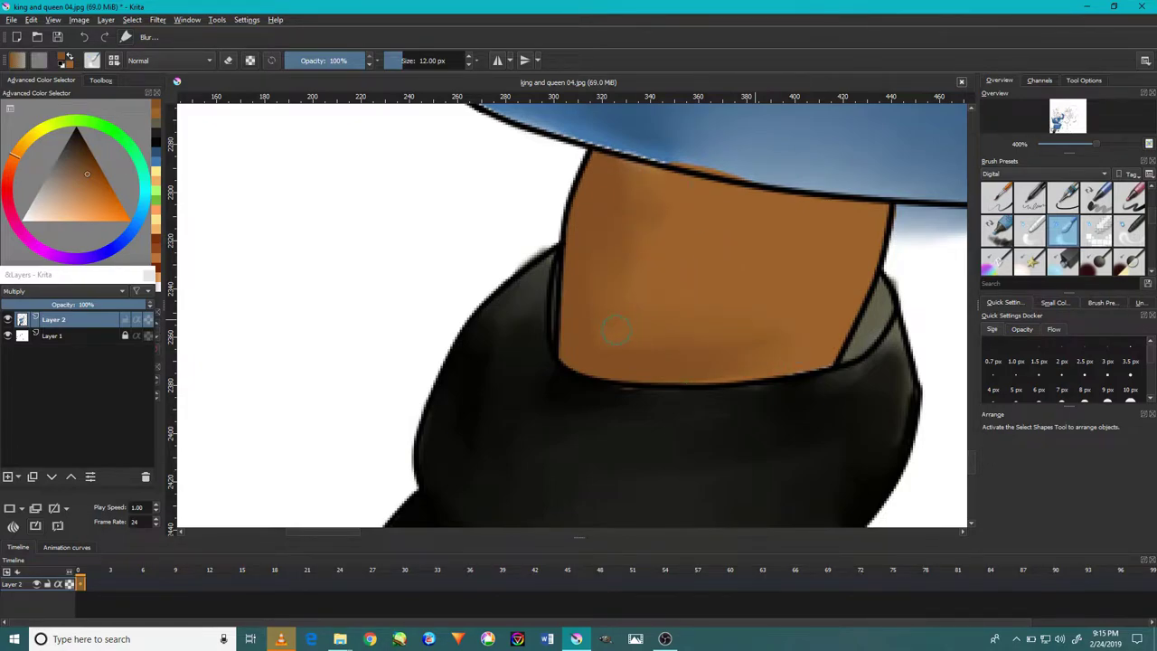
pyautogui.scroll(-5, 614, 331)
pyautogui.scroll(-3, 624, 343)
pyautogui.scroll(3, 626, 346)
pyautogui.scroll(6, 707, 279)
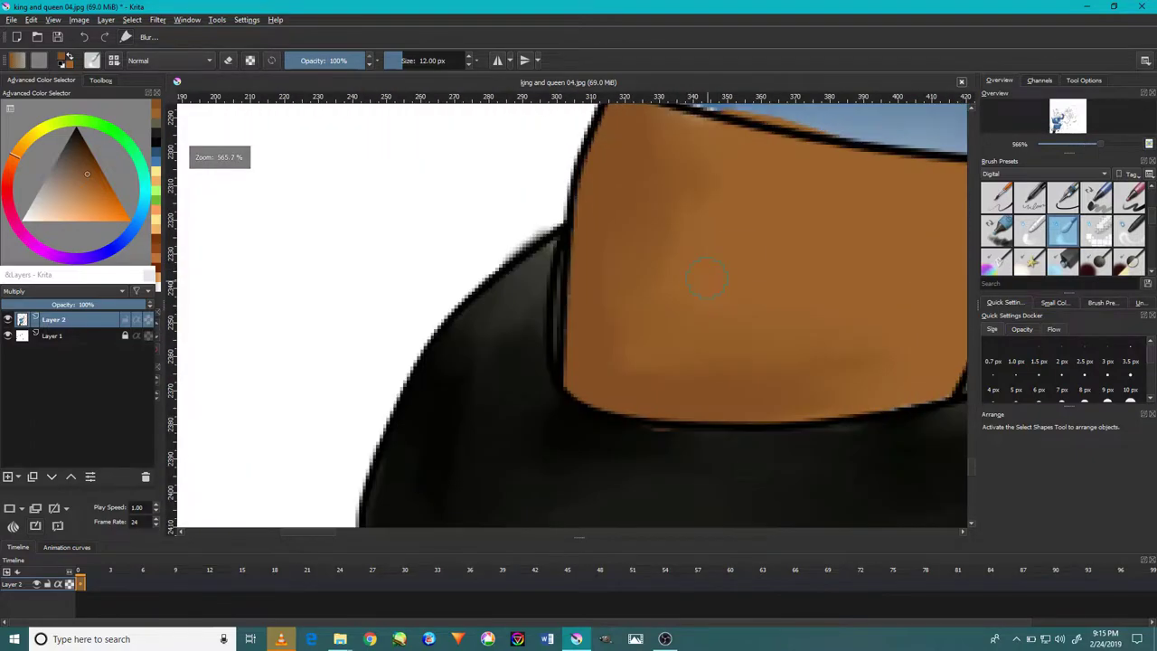
# - Slightly enlarge the brush and smooth the shading along the leg's left edge
pyautogui.press(']')
pyautogui.press(']')
pyautogui.press(']')
pyautogui.hscroll(1, 854, 360)
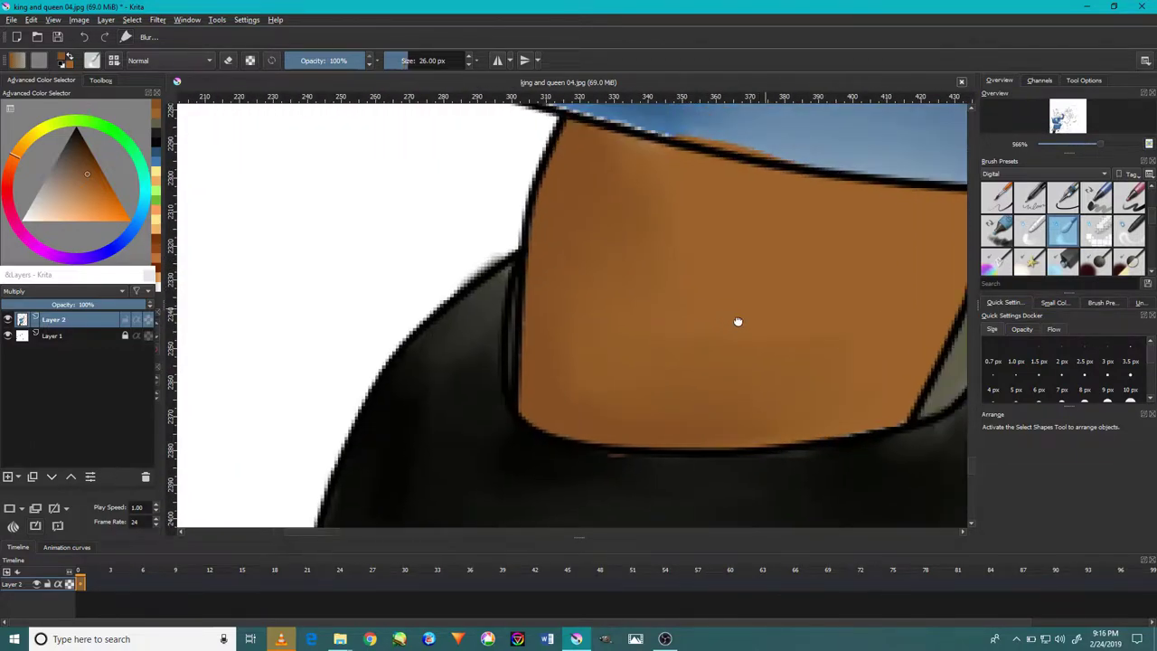
pyautogui.scroll(1, 738, 320)
pyautogui.moveTo(496, 287); pyautogui.dragTo(481, 387)
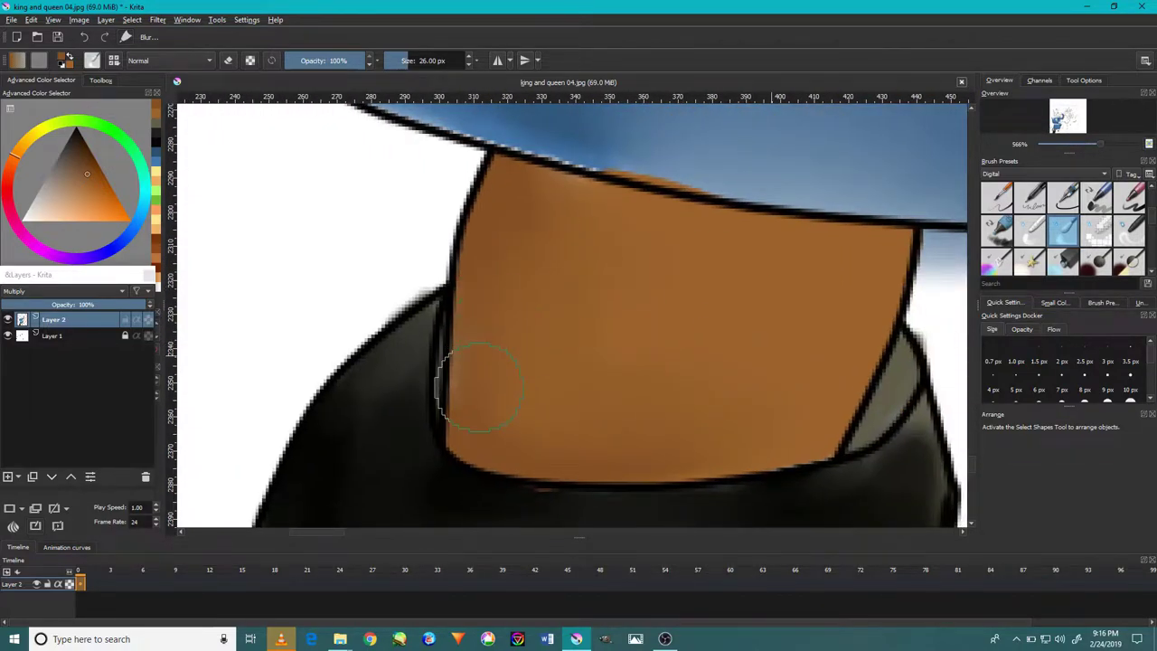
pyautogui.scroll(-4, 649, 236)
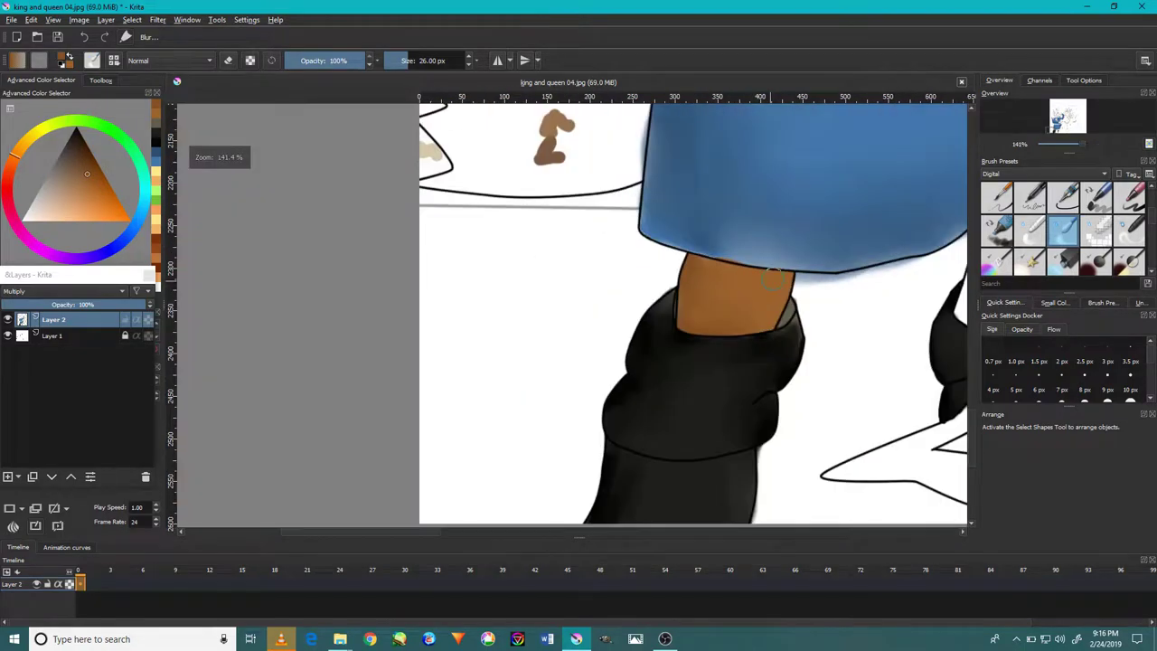
pyautogui.scroll(-1, 774, 279)
pyautogui.scroll(1, 832, 292)
pyautogui.hscroll(2, 832, 292)
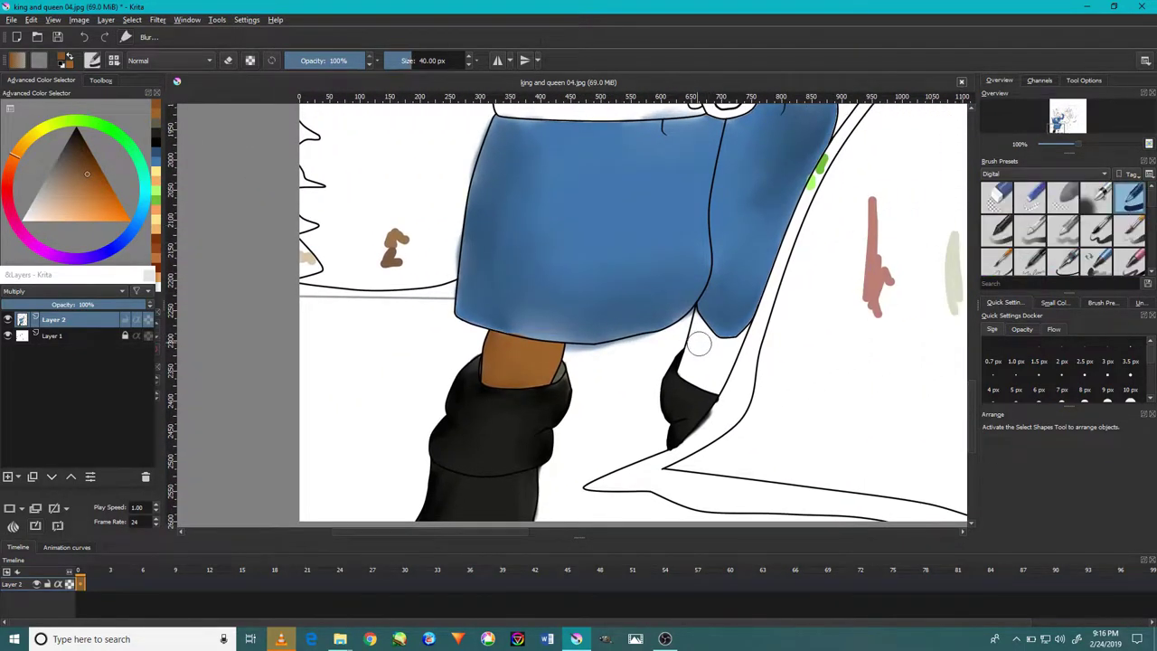
pyautogui.scroll(3, 699, 345)
# - Paint the upper part of the second leg brown up to the skirt edge, using a smaller brush
pyautogui.moveTo(700, 406)
pyautogui.mouseDown()
pyautogui.moveTo(727, 366)
pyautogui.moveTo(680, 431)
pyautogui.moveTo(773, 330)
pyautogui.moveTo(734, 423)
pyautogui.mouseUp()
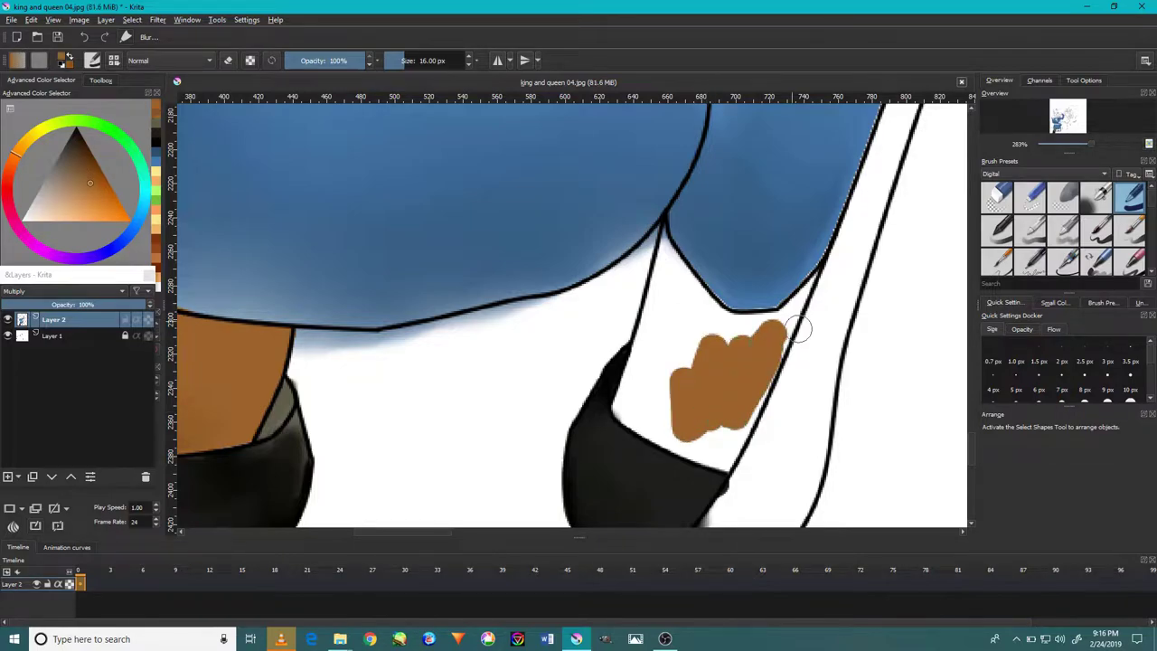
pyautogui.scroll(3, 799, 330)
pyautogui.press('[')
pyautogui.press('[')
pyautogui.moveTo(781, 271); pyautogui.dragTo(750, 321)
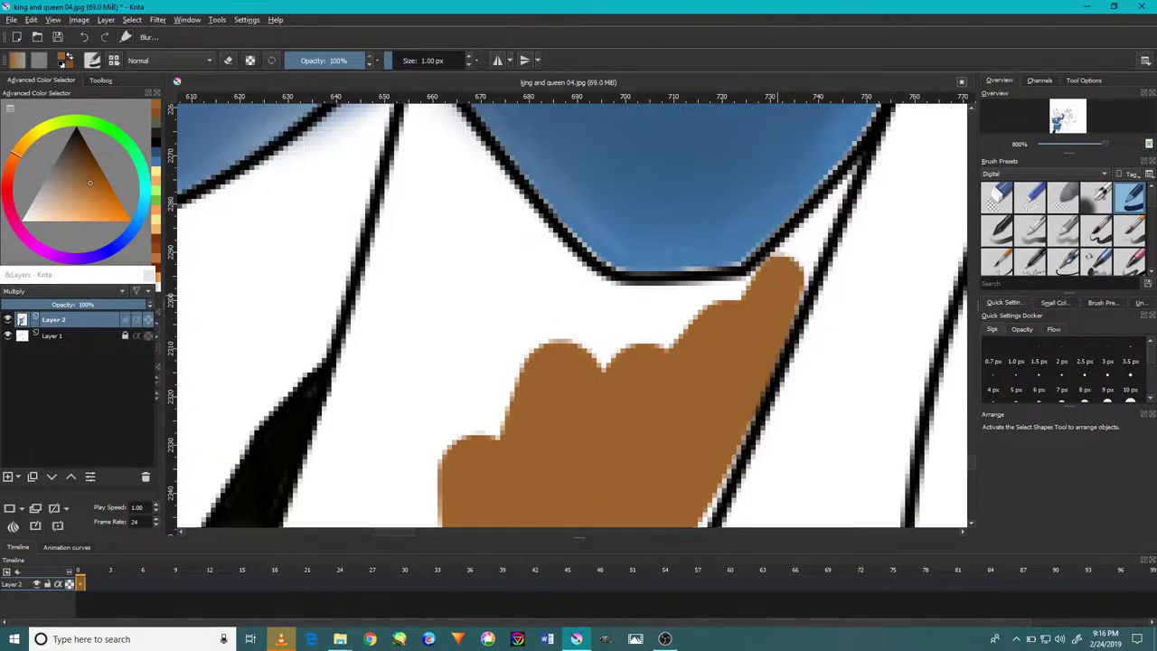
pyautogui.moveTo(809, 281)
pyautogui.mouseDown()
pyautogui.moveTo(845, 176)
pyautogui.moveTo(782, 258)
pyautogui.mouseUp()
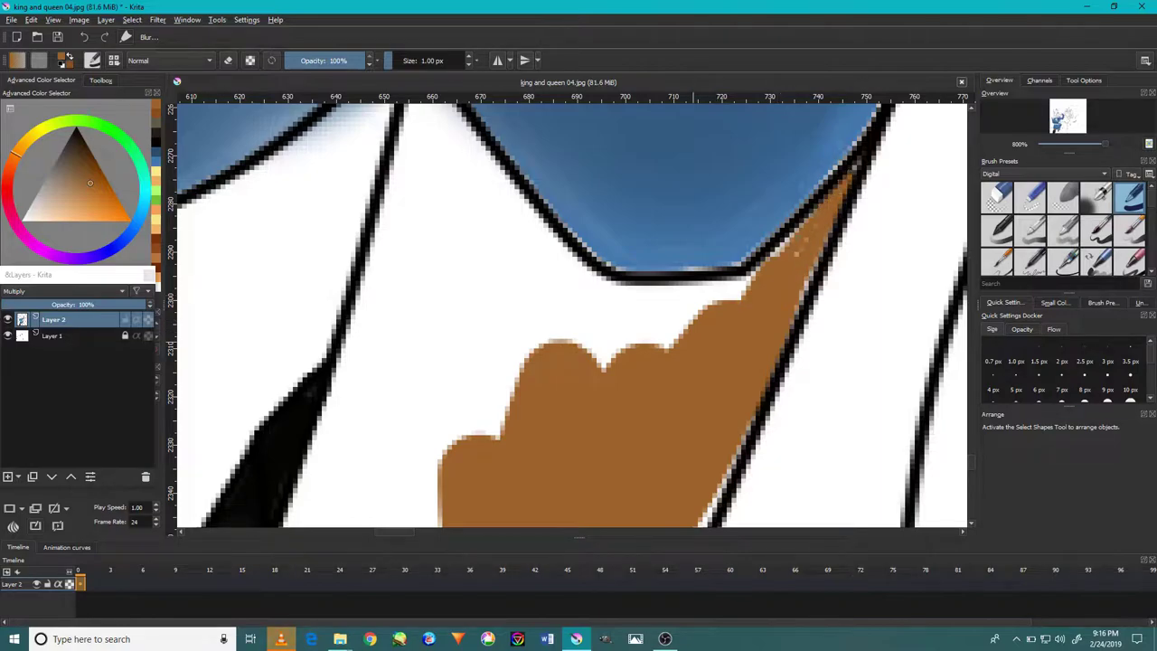
pyautogui.moveTo(664, 346); pyautogui.dragTo(745, 287)
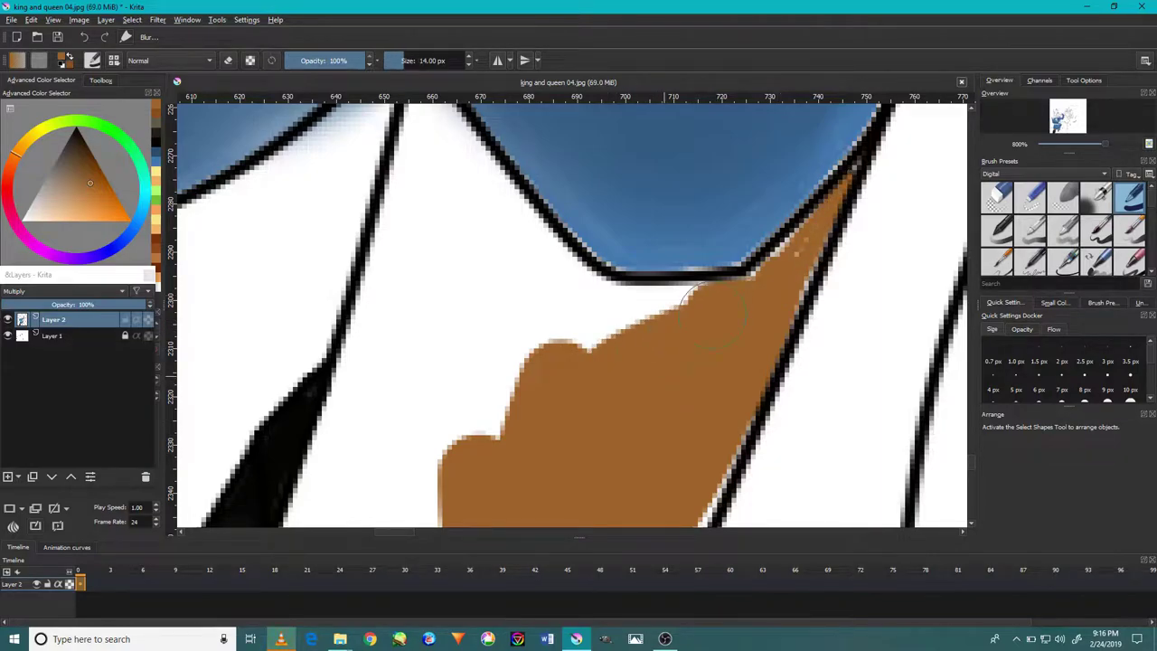
pyautogui.press('[')
pyautogui.moveTo(642, 316)
pyautogui.mouseDown()
pyautogui.moveTo(795, 239)
pyautogui.moveTo(755, 294)
pyautogui.moveTo(714, 213)
pyautogui.mouseUp()
# - Fill the leg's lower area, left edge and top outline with brown
pyautogui.moveTo(687, 361); pyautogui.dragTo(687, 317)
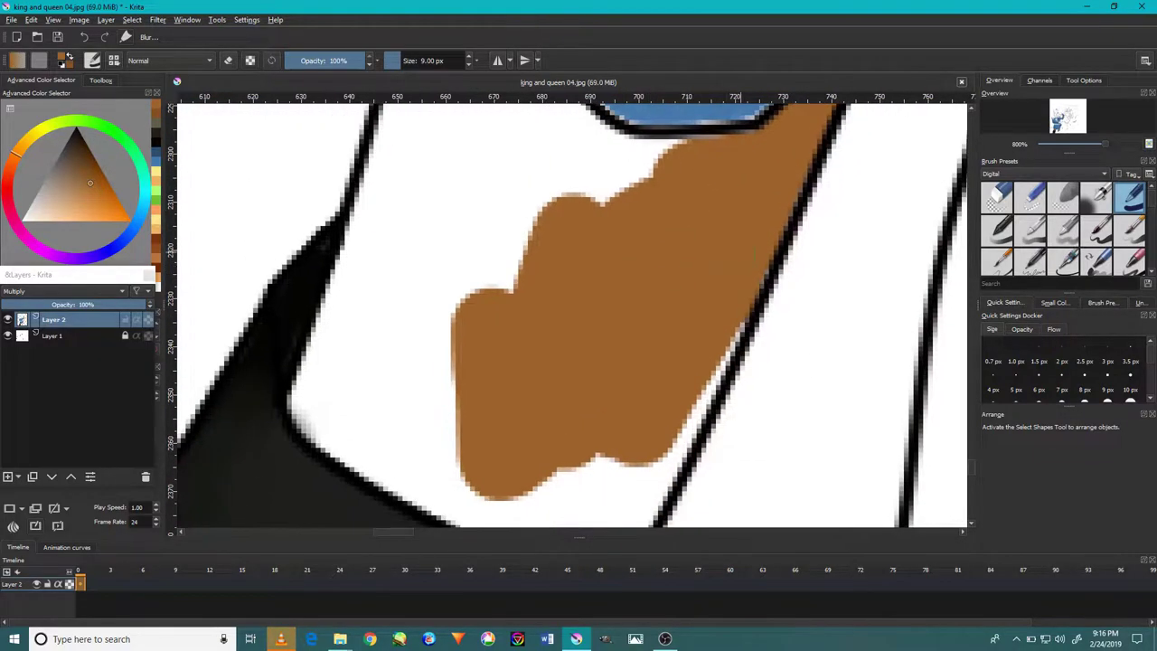
pyautogui.moveTo(759, 276); pyautogui.dragTo(705, 416)
pyautogui.moveTo(644, 368)
pyautogui.mouseDown()
pyautogui.moveTo(666, 292)
pyautogui.moveTo(650, 434)
pyautogui.mouseUp()
pyautogui.moveTo(560, 425); pyautogui.dragTo(640, 381)
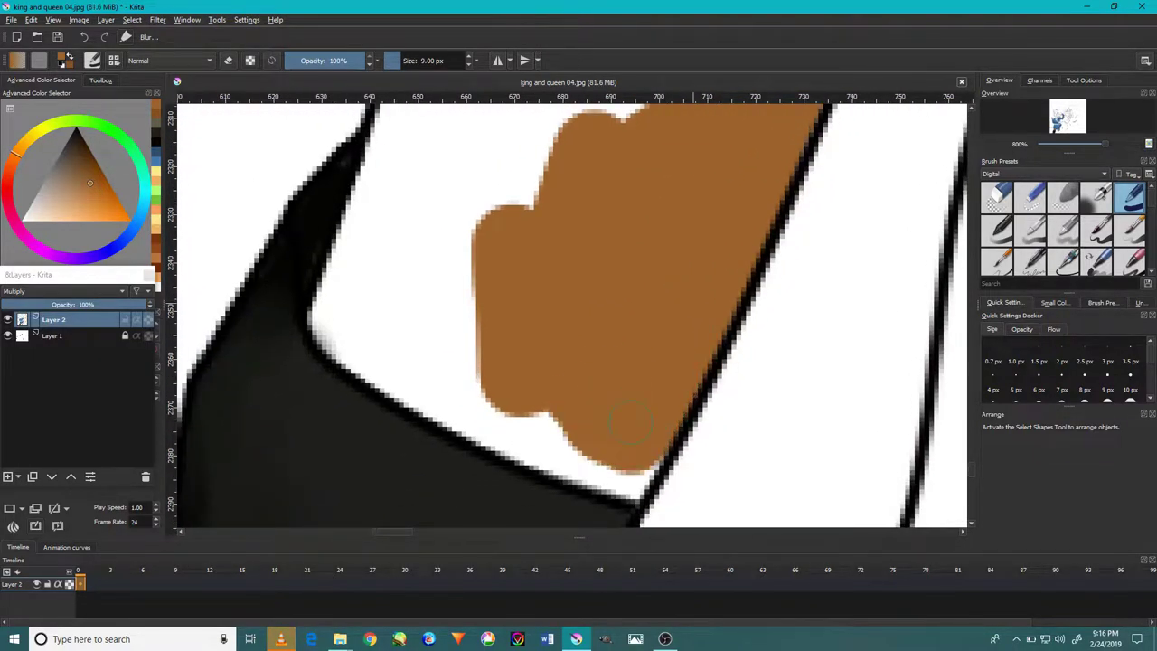
pyautogui.moveTo(631, 421)
pyautogui.mouseDown()
pyautogui.moveTo(434, 397)
pyautogui.moveTo(651, 479)
pyautogui.mouseUp()
pyautogui.moveTo(537, 316); pyautogui.dragTo(541, 380)
pyautogui.moveTo(596, 194)
pyautogui.mouseDown()
pyautogui.moveTo(660, 154)
pyautogui.moveTo(479, 308)
pyautogui.moveTo(424, 515)
pyautogui.mouseUp()
pyautogui.moveTo(506, 344); pyautogui.dragTo(501, 429)
pyautogui.moveTo(488, 370)
pyautogui.mouseDown()
pyautogui.moveTo(635, 217)
pyautogui.moveTo(425, 478)
pyautogui.mouseUp()
# - Paint brown along the shin's upper-left edge and corner with a smaller brush
pyautogui.click(104, 81)
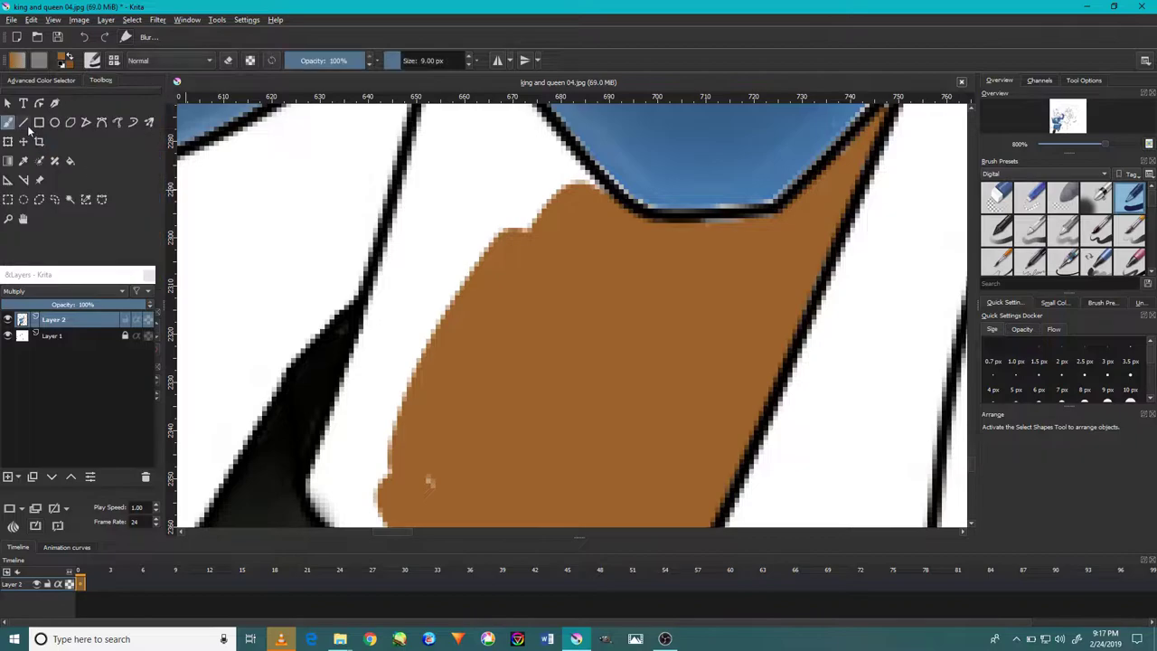
pyautogui.moveTo(443, 271)
pyautogui.mouseDown()
pyautogui.moveTo(397, 370)
pyautogui.moveTo(533, 235)
pyautogui.mouseUp()
pyautogui.scroll(3, 425, 344)
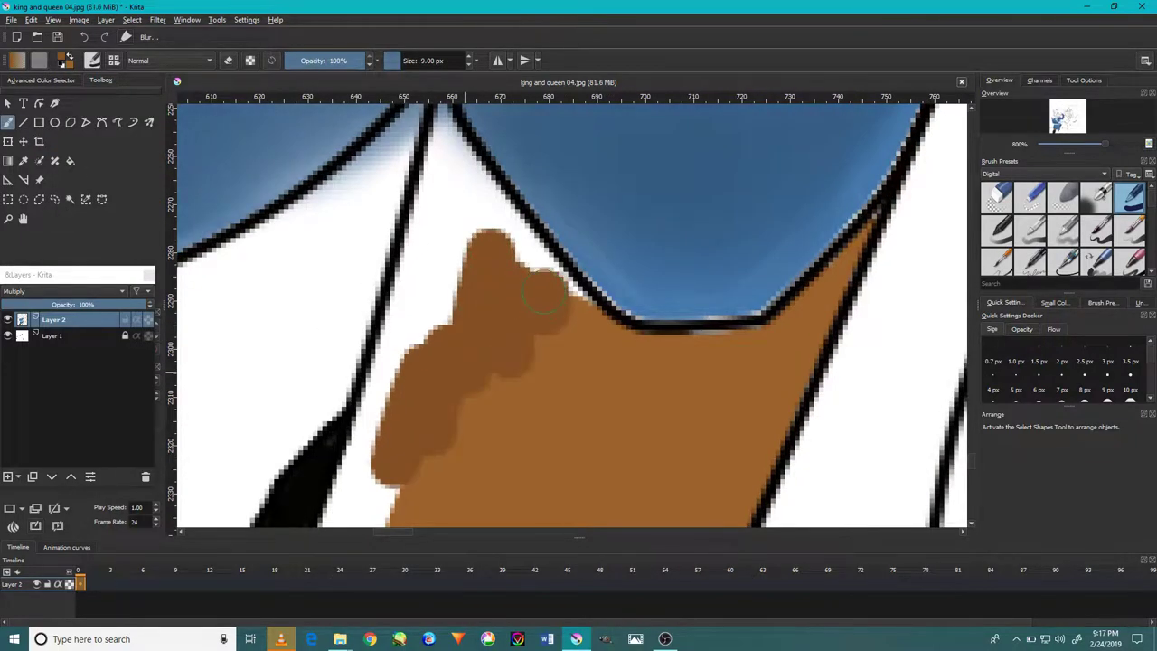
pyautogui.moveTo(578, 326); pyautogui.dragTo(456, 144)
pyautogui.scroll(2, 456, 149)
pyautogui.press('[')
pyautogui.moveTo(456, 190); pyautogui.dragTo(421, 289)
pyautogui.moveTo(424, 162); pyautogui.dragTo(461, 194)
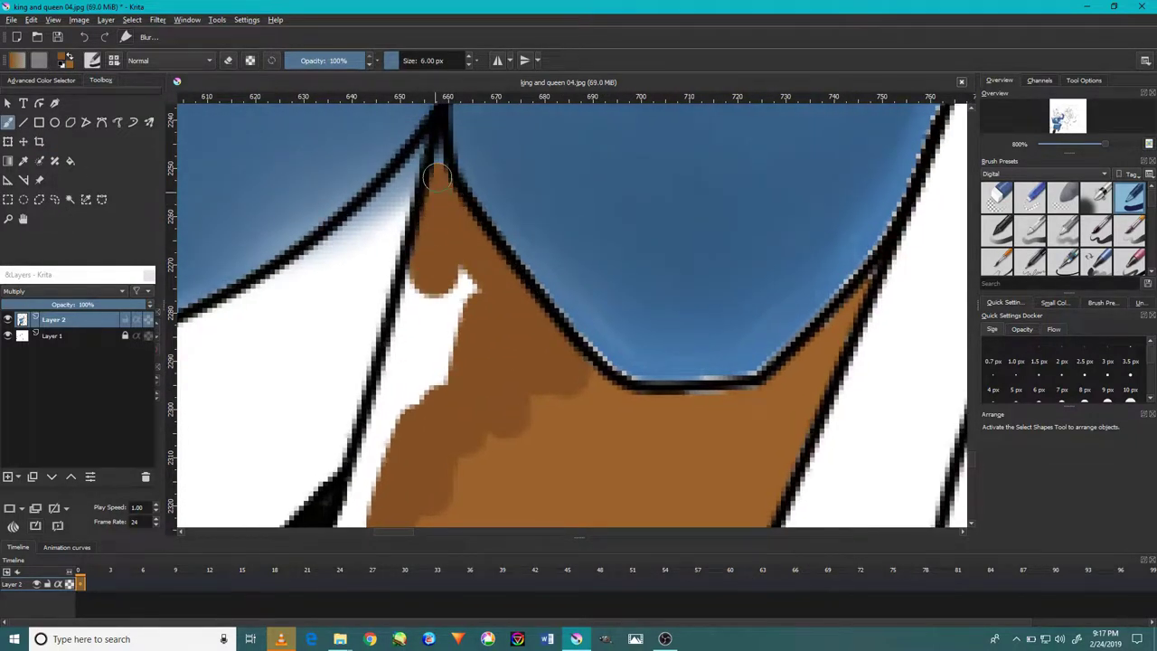
pyautogui.moveTo(416, 352); pyautogui.dragTo(477, 286)
# - Shade the shin's left edge darker brown over the white strip, widening it rightward
pyautogui.moveTo(443, 366); pyautogui.dragTo(403, 411)
pyautogui.scroll(-3, 431, 343)
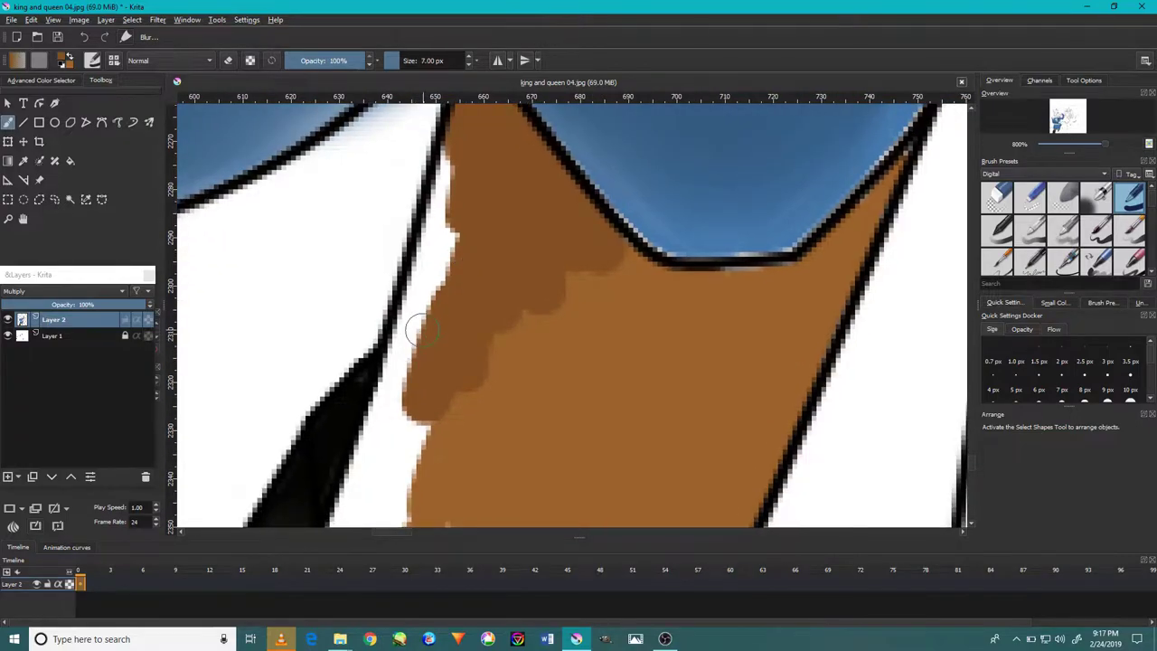
pyautogui.moveTo(420, 330); pyautogui.dragTo(429, 217)
pyautogui.moveTo(434, 145); pyautogui.dragTo(407, 434)
pyautogui.scroll(-2, 425, 343)
pyautogui.press(']')
pyautogui.moveTo(479, 280); pyautogui.dragTo(425, 470)
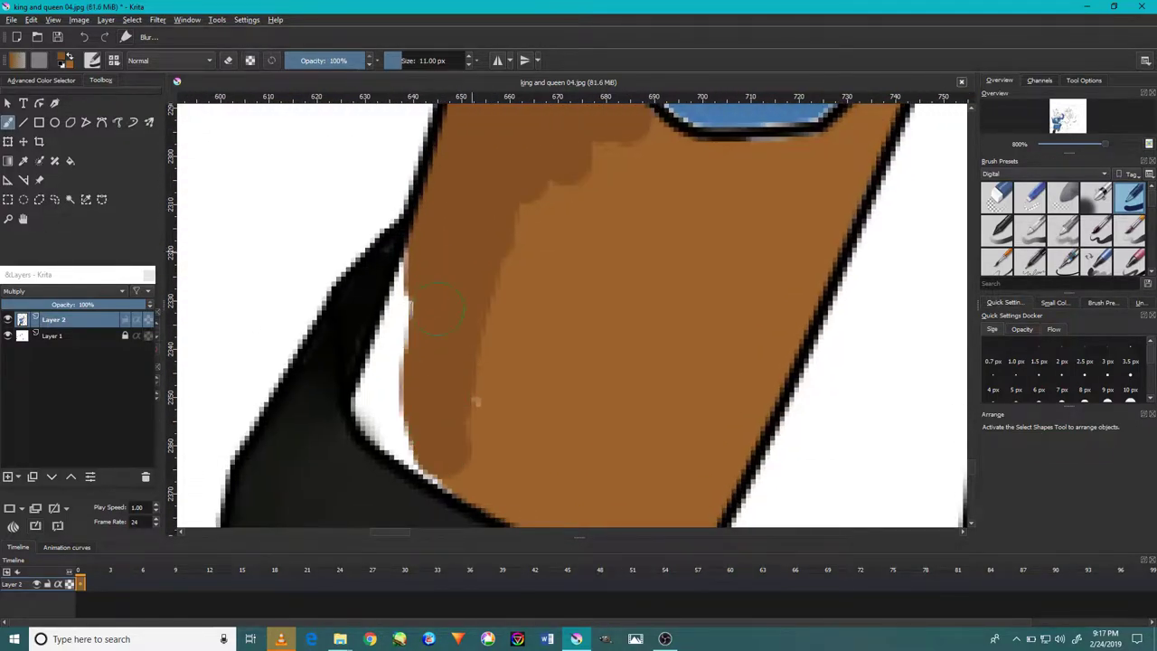
pyautogui.moveTo(436, 307)
pyautogui.mouseDown()
pyautogui.moveTo(397, 407)
pyautogui.moveTo(465, 472)
pyautogui.mouseUp()
pyautogui.moveTo(397, 417); pyautogui.dragTo(384, 380)
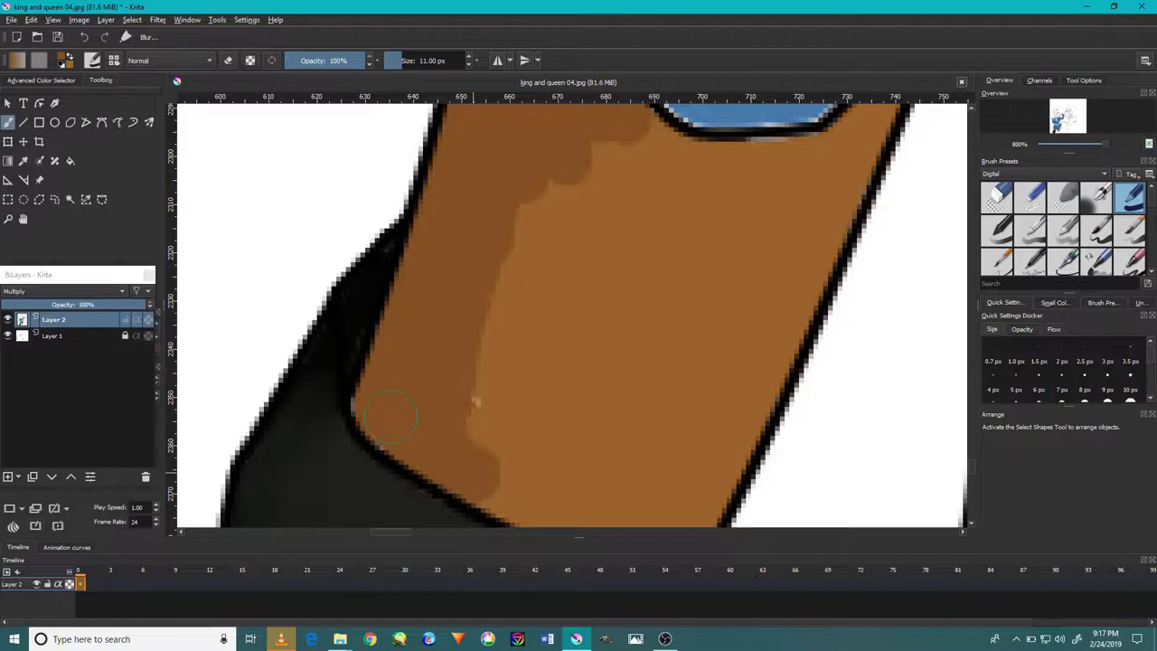
pyautogui.moveTo(493, 443); pyautogui.dragTo(511, 235)
pyautogui.moveTo(542, 470); pyautogui.dragTo(551, 190)
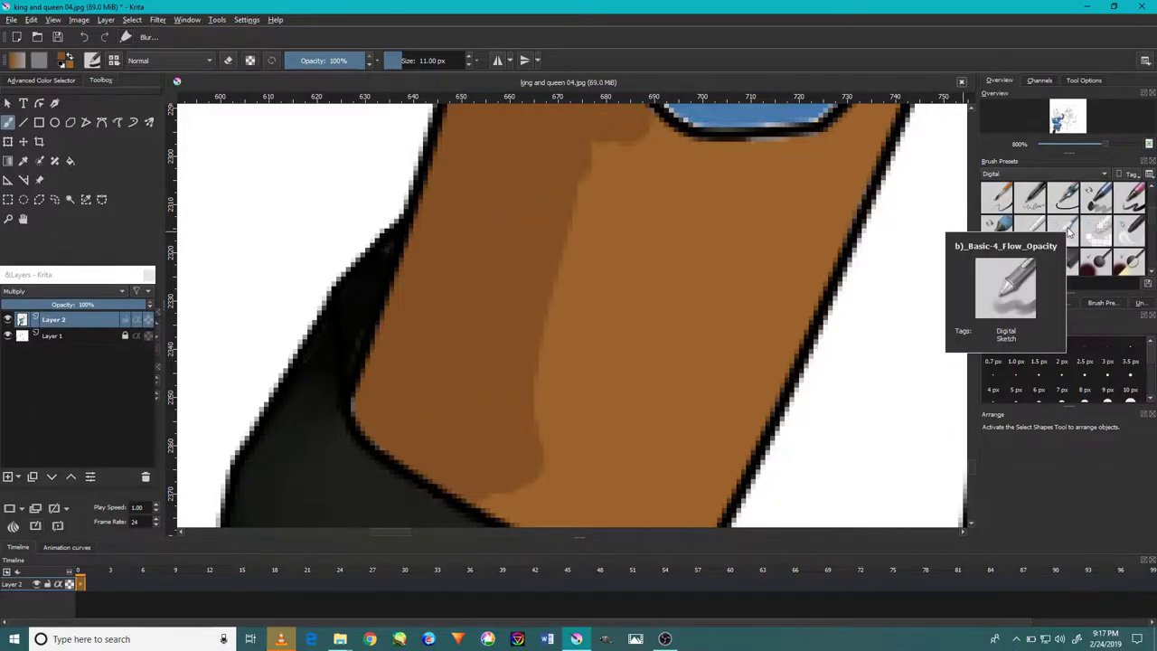
# - Switch to another Digital brush preset and zoom out to view both legs
pyautogui.click(1067, 226)
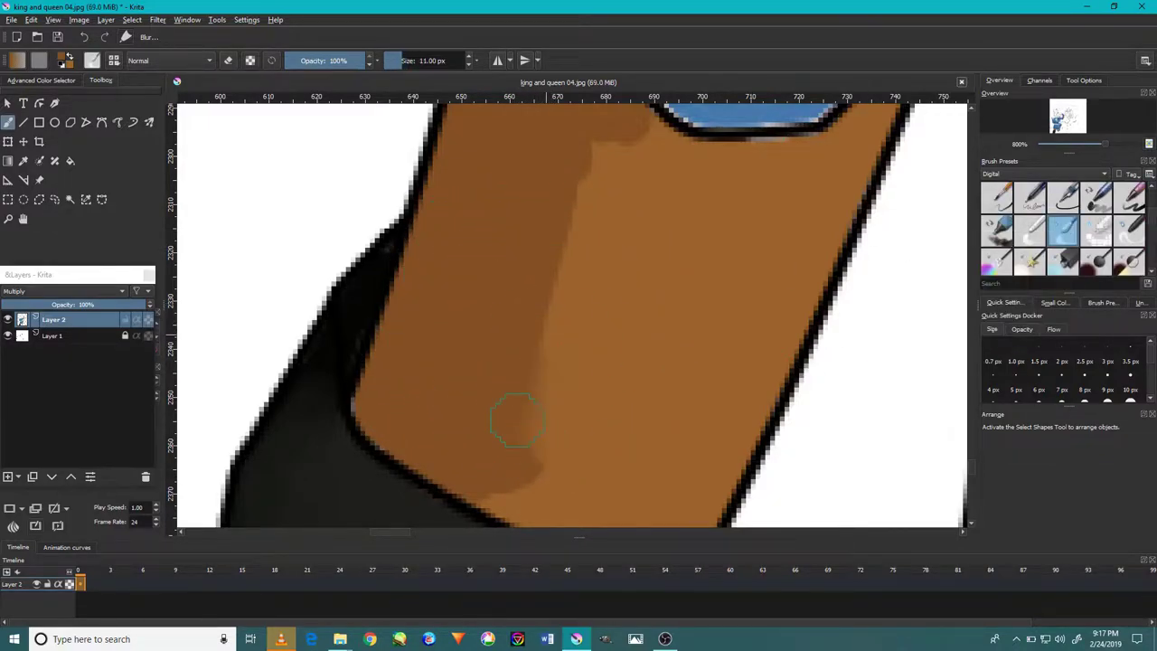
pyautogui.scroll(3, 548, 330)
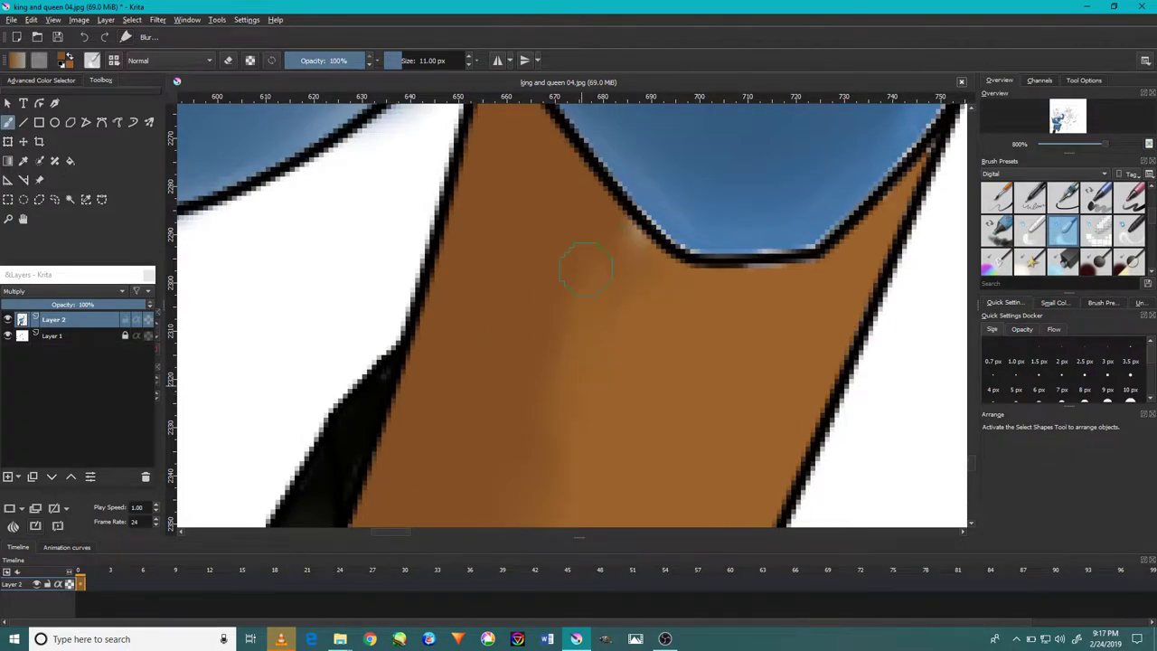
pyautogui.press('1')
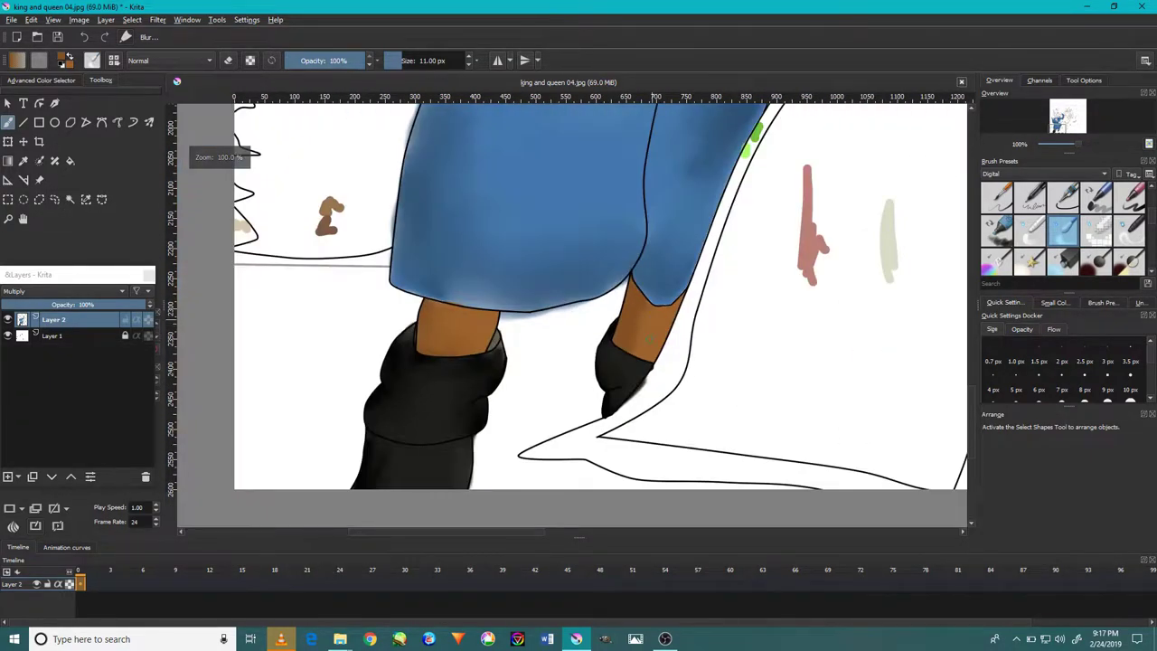
pyautogui.scroll(5, 650, 339)
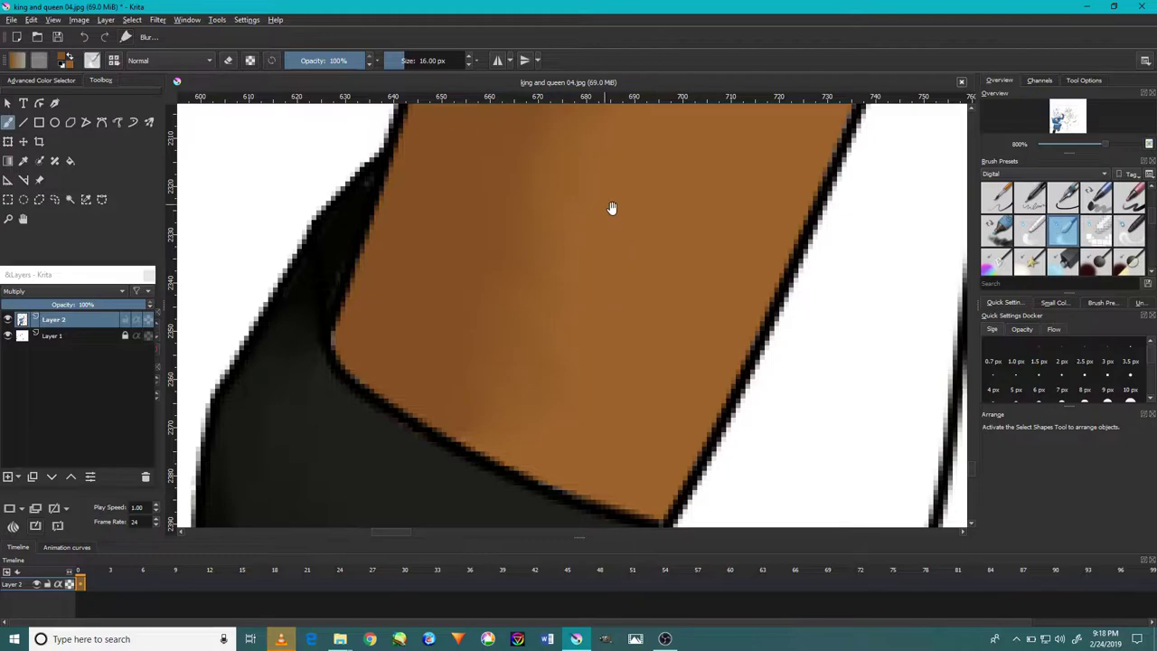
pyautogui.moveTo(612, 208); pyautogui.dragTo(598, 354)
pyautogui.scroll(-4, 714, 432)
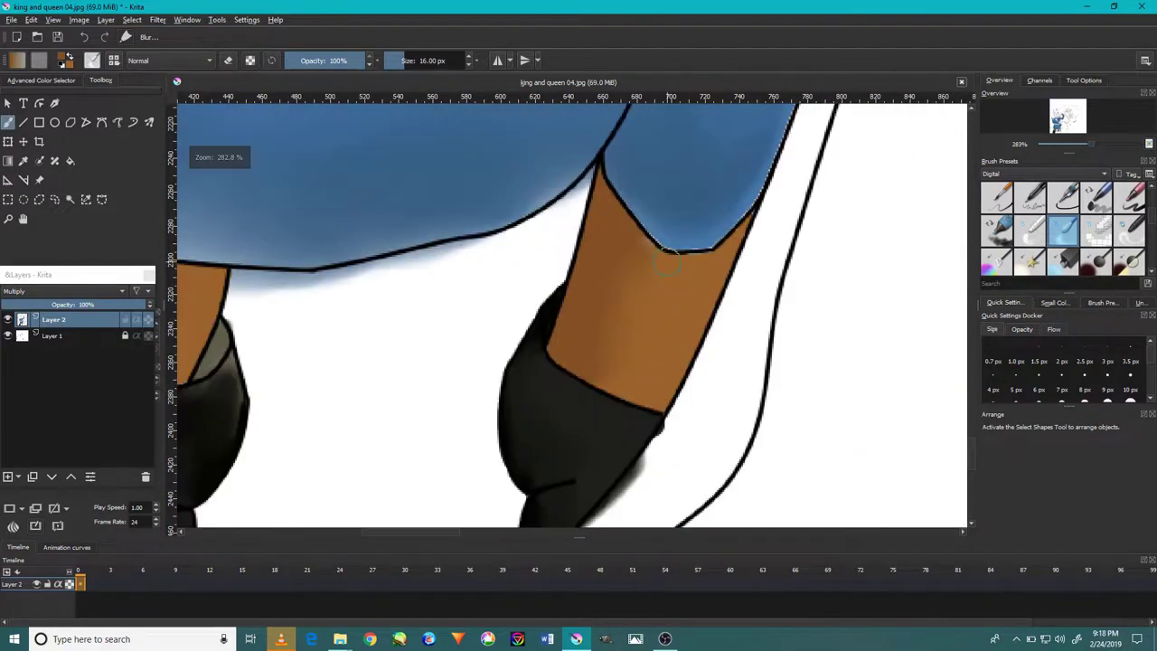
pyautogui.scroll(-2, 632, 271)
pyautogui.scroll(-2, 560, 137)
pyautogui.scroll(2, 559, 136)
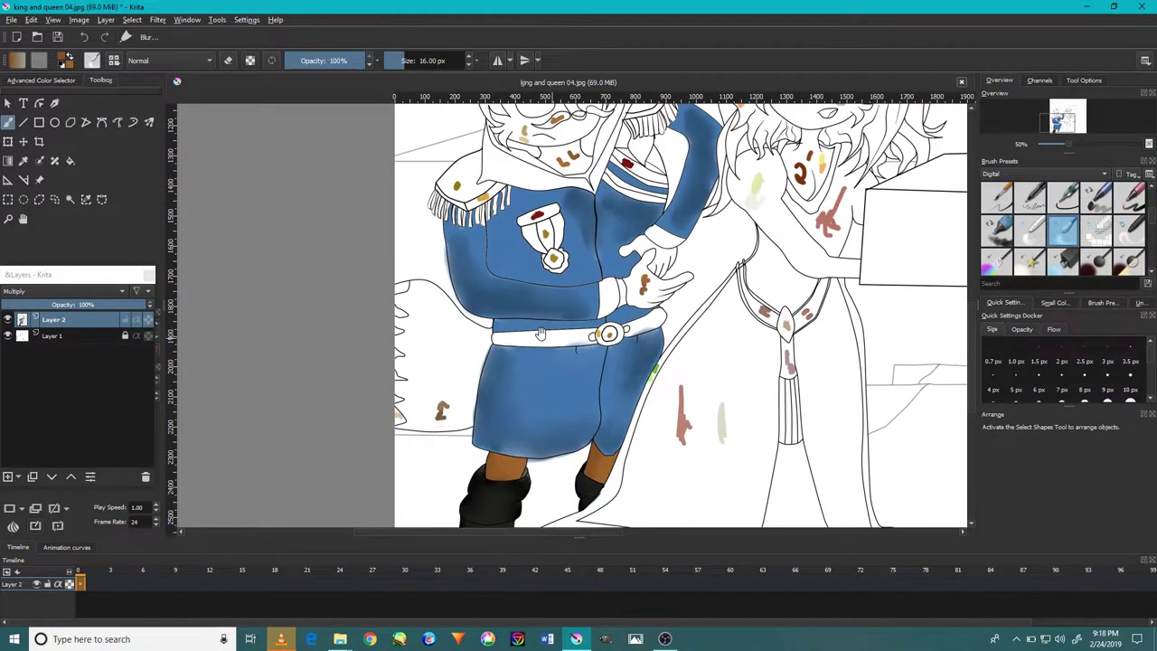
pyautogui.scroll(5, 529, 413)
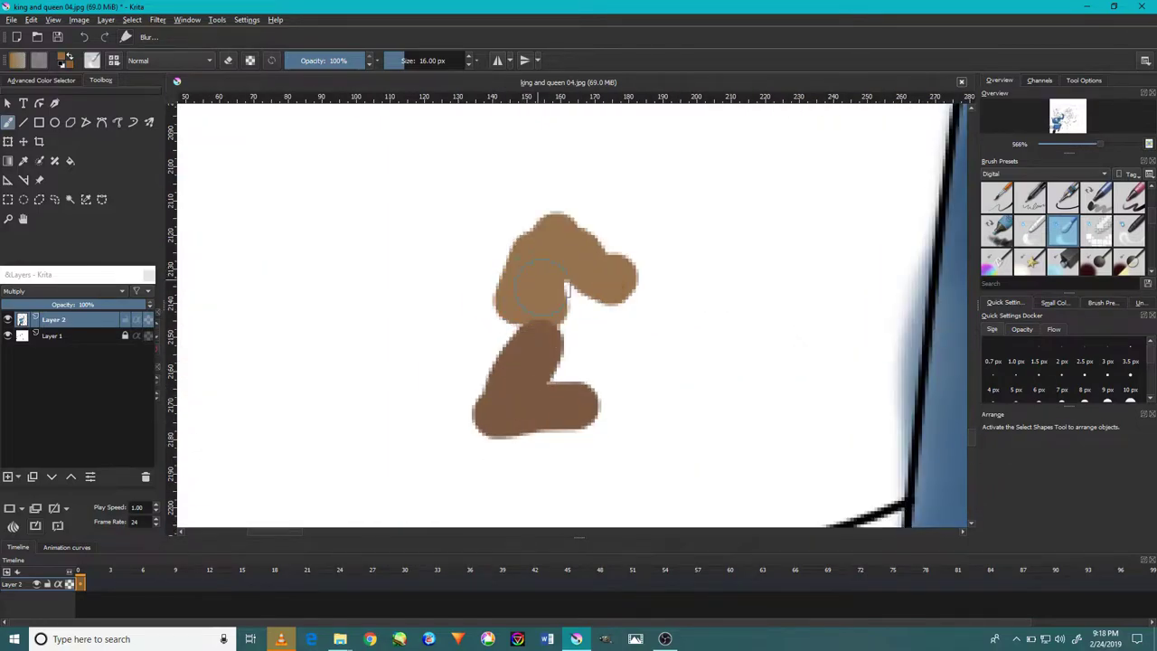
pyautogui.scroll(-6, 539, 285)
pyautogui.scroll(2, 499, 201)
pyautogui.scroll(1, 500, 200)
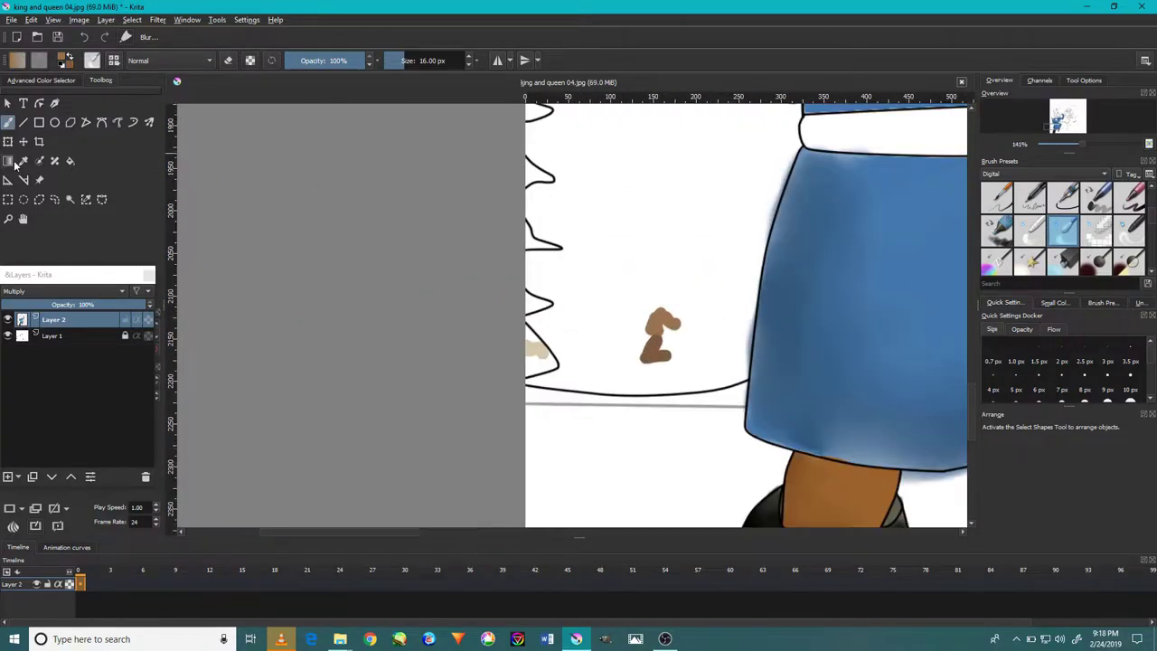
pyautogui.click(70, 199)
pyautogui.click(656, 227)
pyautogui.scroll(-2, 1108, 211)
pyautogui.click(1128, 197)
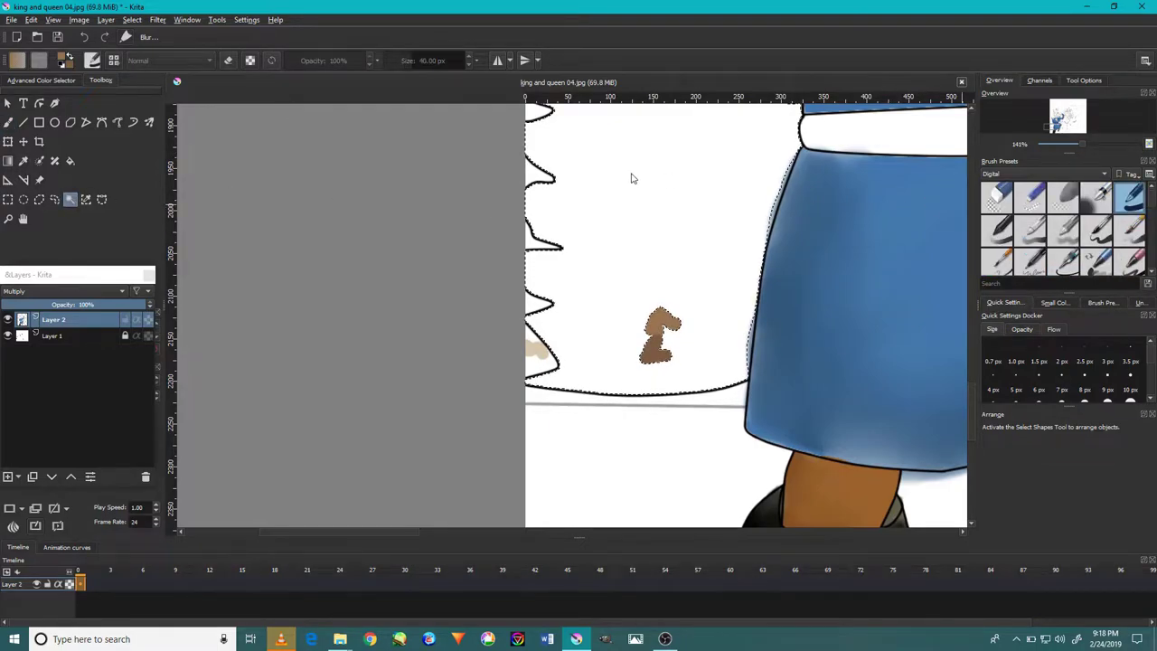
pyautogui.scroll(-2, 630, 175)
pyautogui.moveTo(611, 122); pyautogui.dragTo(556, 323)
pyautogui.moveTo(624, 212); pyautogui.dragTo(585, 320)
pyautogui.moveTo(569, 217); pyautogui.dragTo(533, 317)
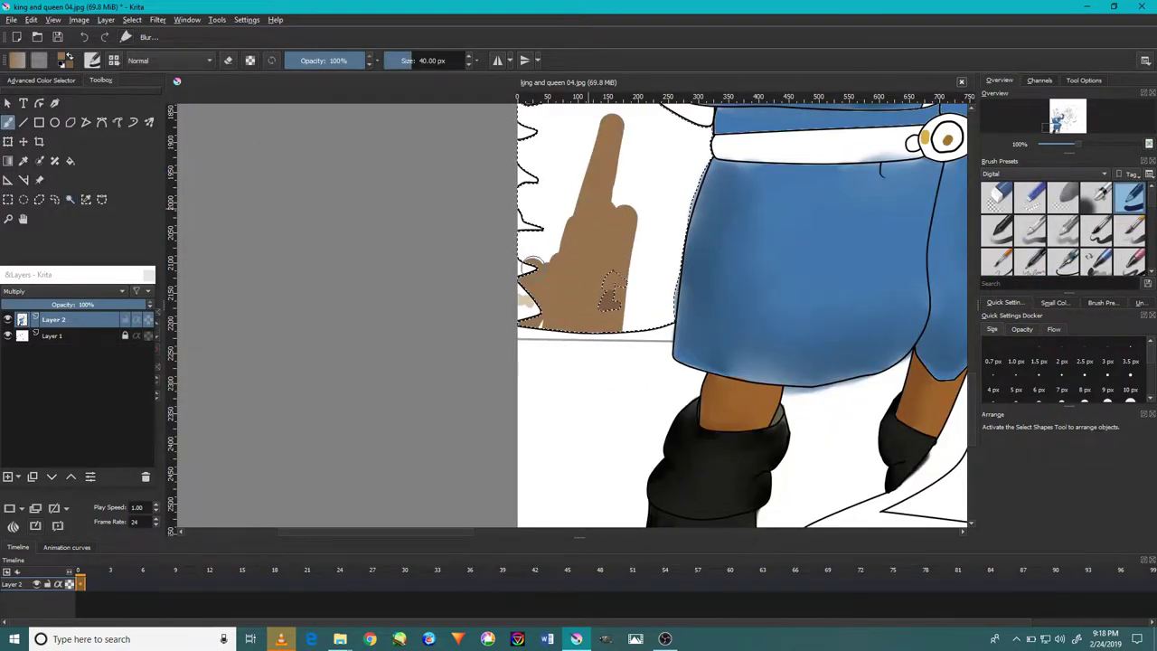
pyautogui.moveTo(687, 145); pyautogui.dragTo(637, 334)
pyautogui.moveTo(705, 127); pyautogui.dragTo(651, 343)
pyautogui.moveTo(687, 108); pyautogui.dragTo(660, 253)
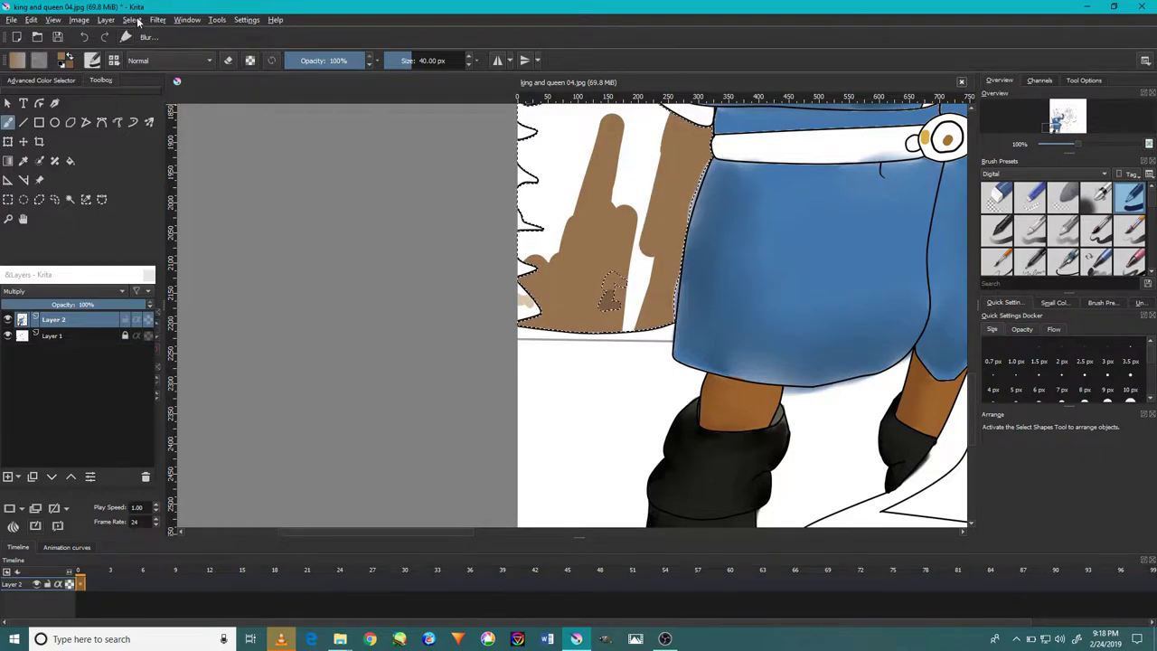
pyautogui.click(132, 19)
pyautogui.click(70, 199)
pyautogui.scroll(2, 554, 278)
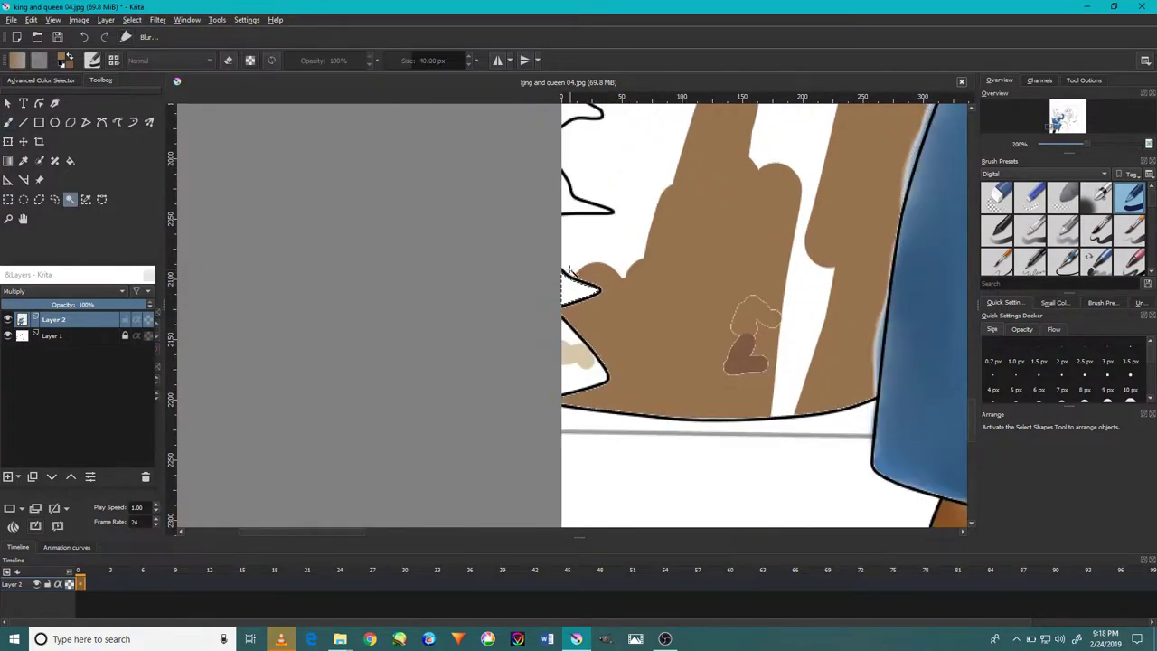
pyautogui.scroll(-1, 637, 303)
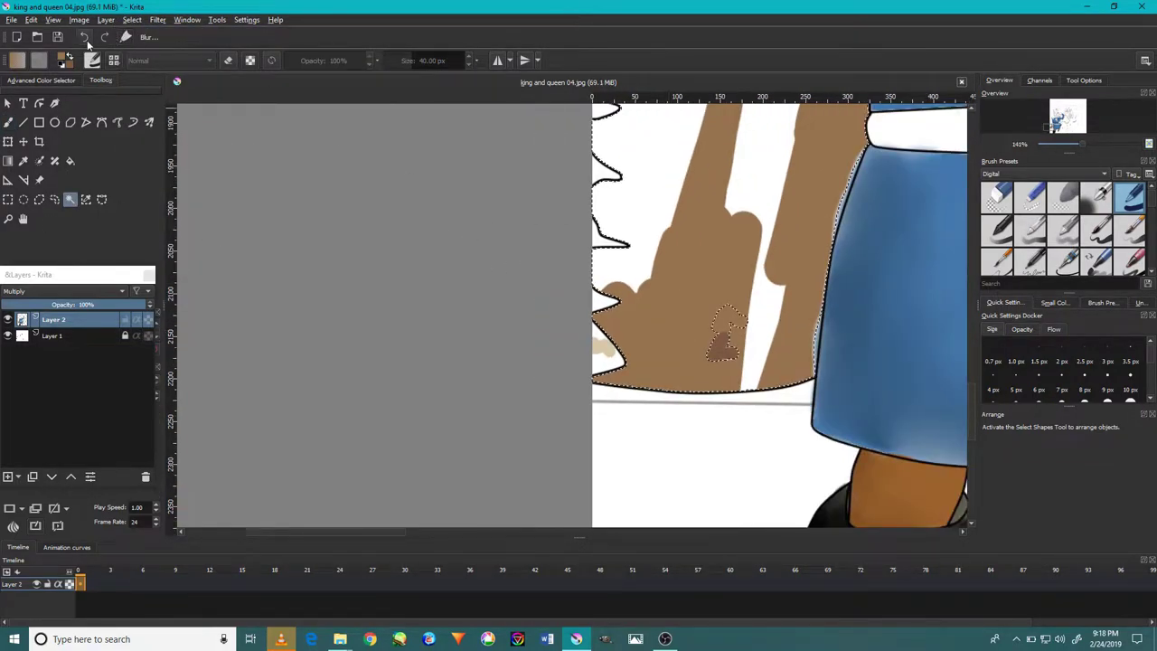
pyautogui.press('Delete')
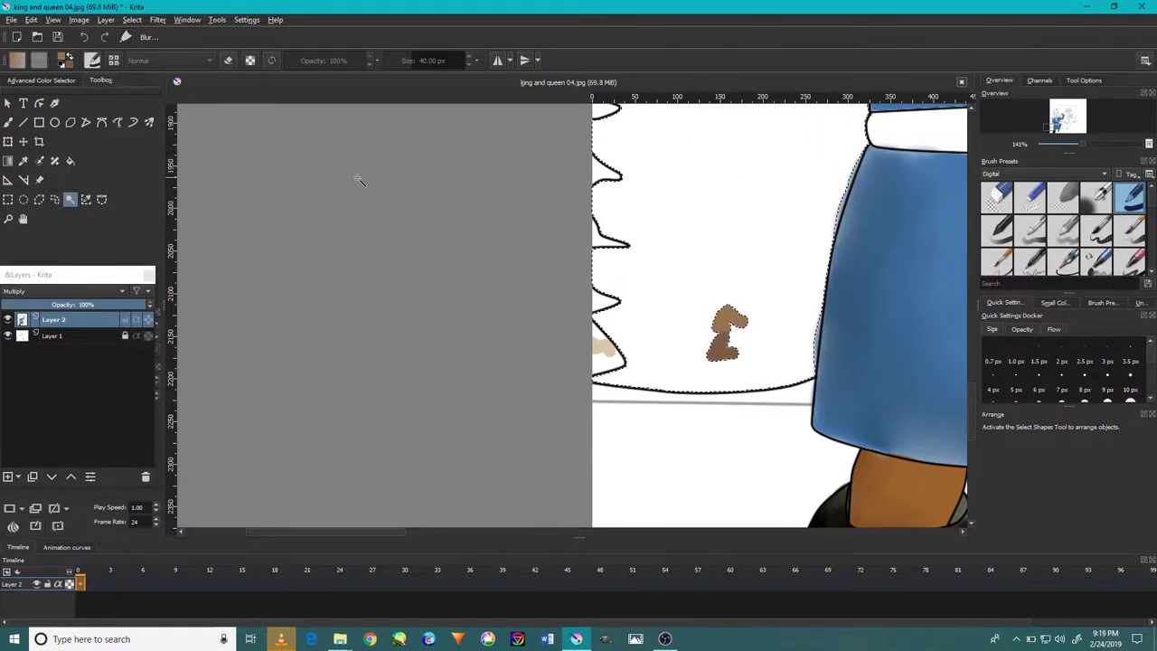
pyautogui.click(131, 19)
pyautogui.click(154, 44)
pyautogui.scroll(2, 691, 205)
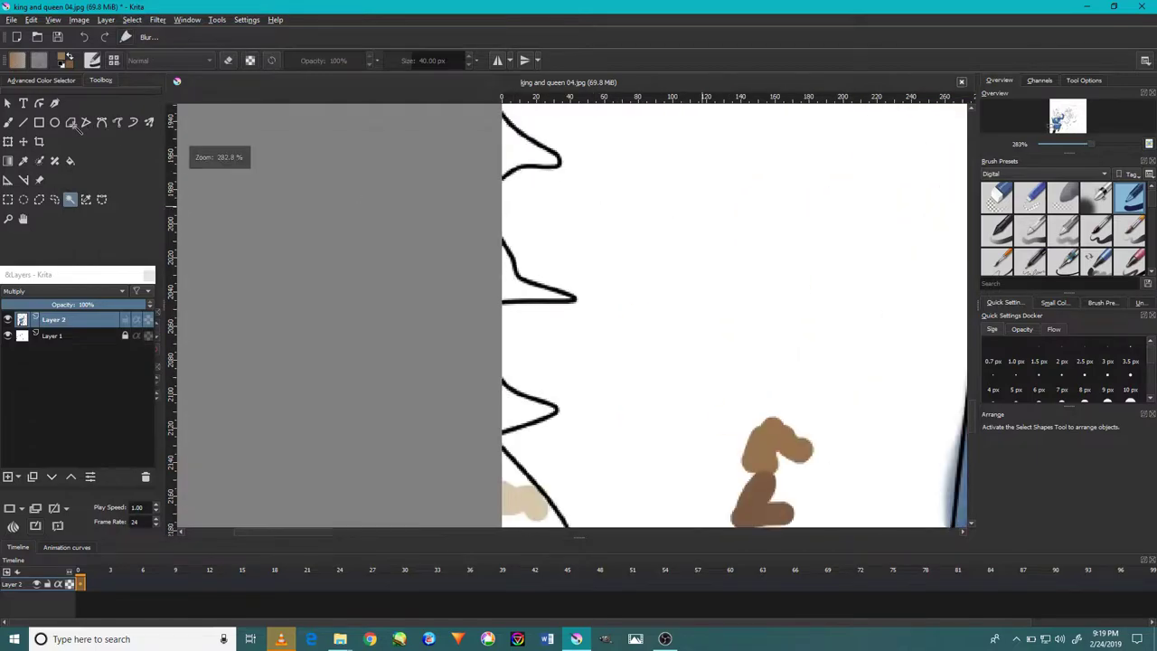
# - Paint large brown tail-fur blobs out to the left outline
pyautogui.click(8, 122)
pyautogui.scroll(-2, 664, 217)
pyautogui.moveTo(696, 167); pyautogui.dragTo(682, 289)
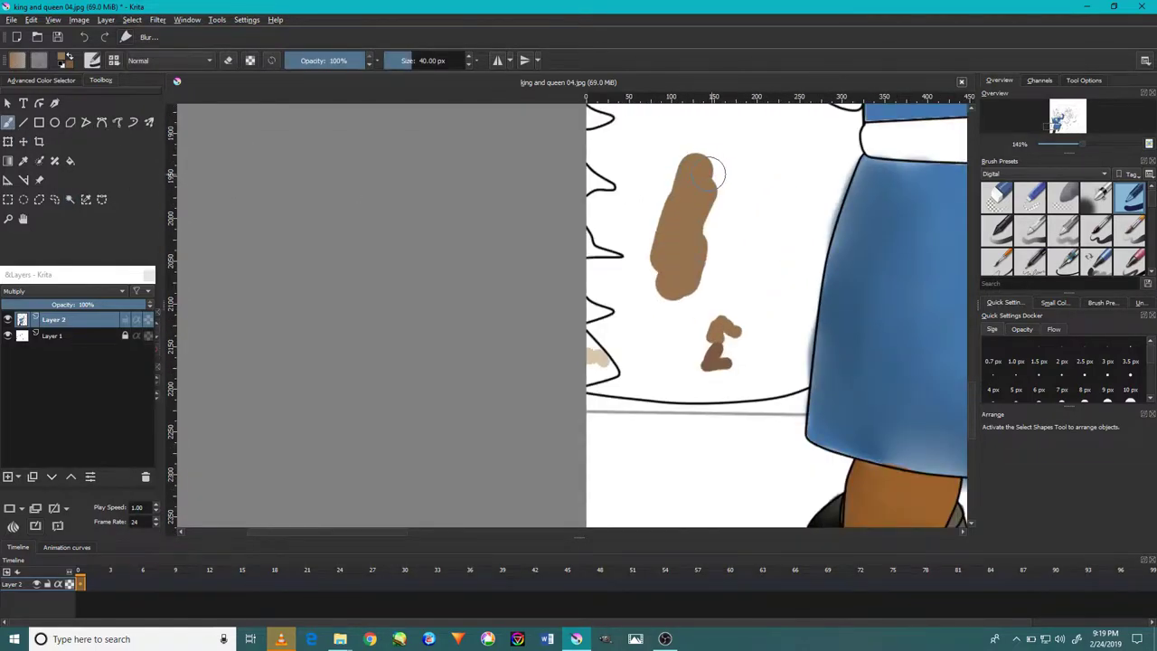
pyautogui.moveTo(705, 171)
pyautogui.mouseDown()
pyautogui.moveTo(714, 271)
pyautogui.moveTo(637, 317)
pyautogui.moveTo(578, 271)
pyautogui.mouseUp()
pyautogui.scroll(1, 718, 188)
pyautogui.scroll(1, 692, 241)
pyautogui.moveTo(692, 149); pyautogui.dragTo(614, 226)
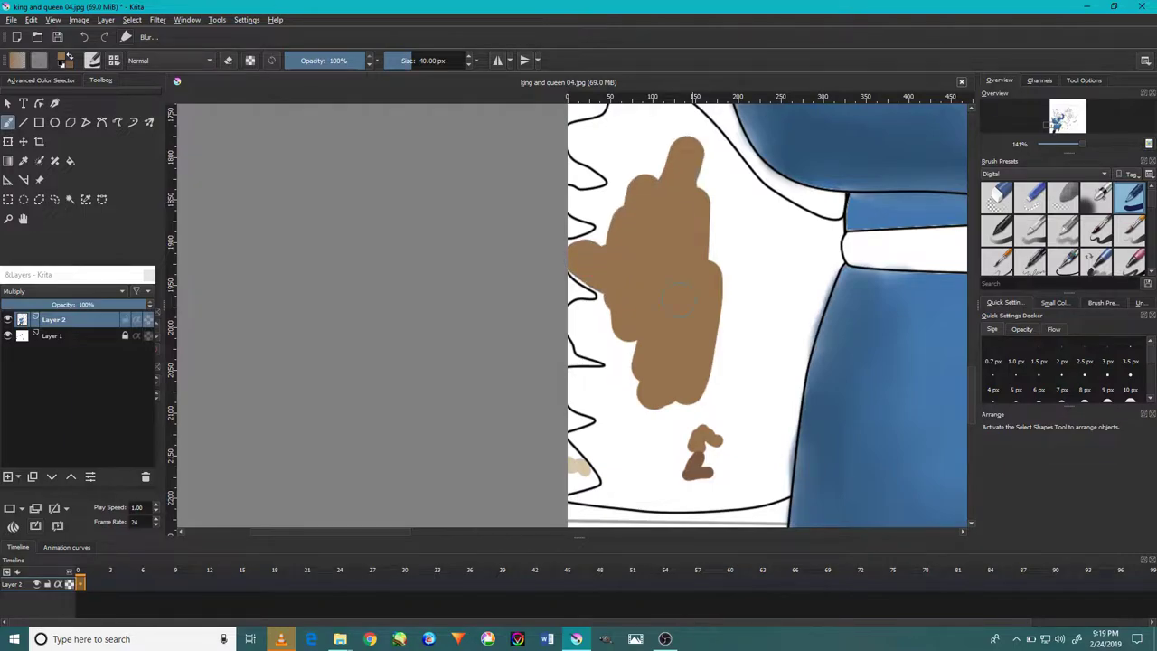
pyautogui.moveTo(677, 298)
pyautogui.mouseDown()
pyautogui.moveTo(705, 397)
pyautogui.moveTo(638, 384)
pyautogui.moveTo(583, 317)
pyautogui.moveTo(584, 328)
pyautogui.mouseUp()
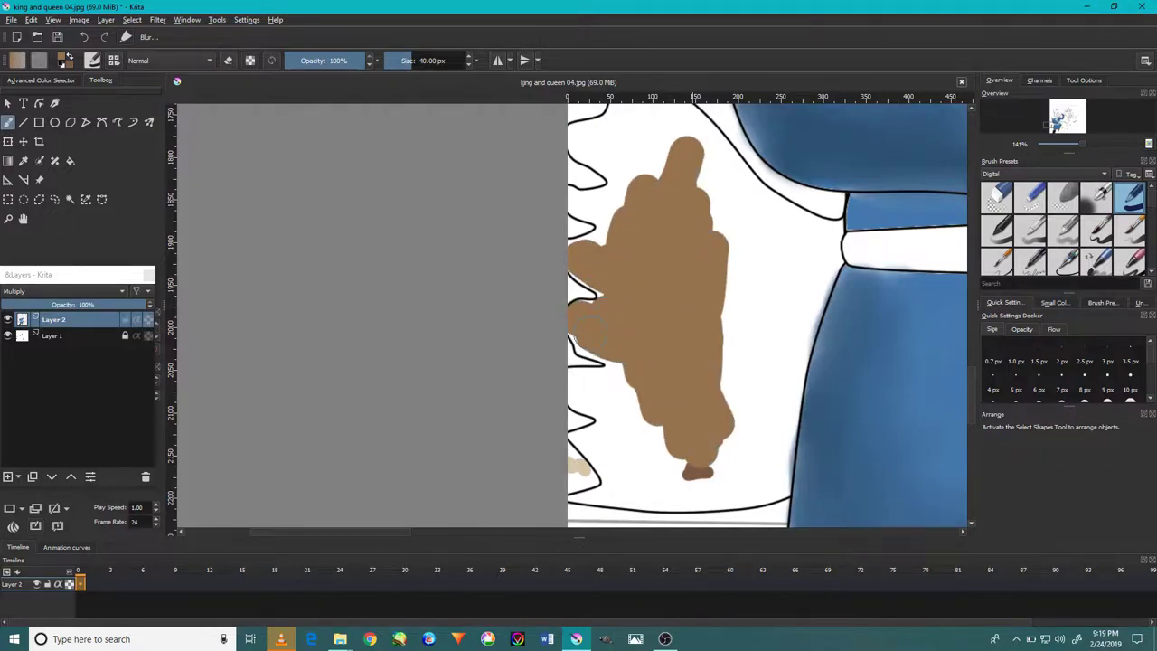
# - Add brown fur tufts and fill gaps along the tail's upper and lower-right edges
pyautogui.scroll(1, 693, 354)
pyautogui.moveTo(762, 311)
pyautogui.mouseDown()
pyautogui.moveTo(750, 442)
pyautogui.moveTo(804, 312)
pyautogui.mouseUp()
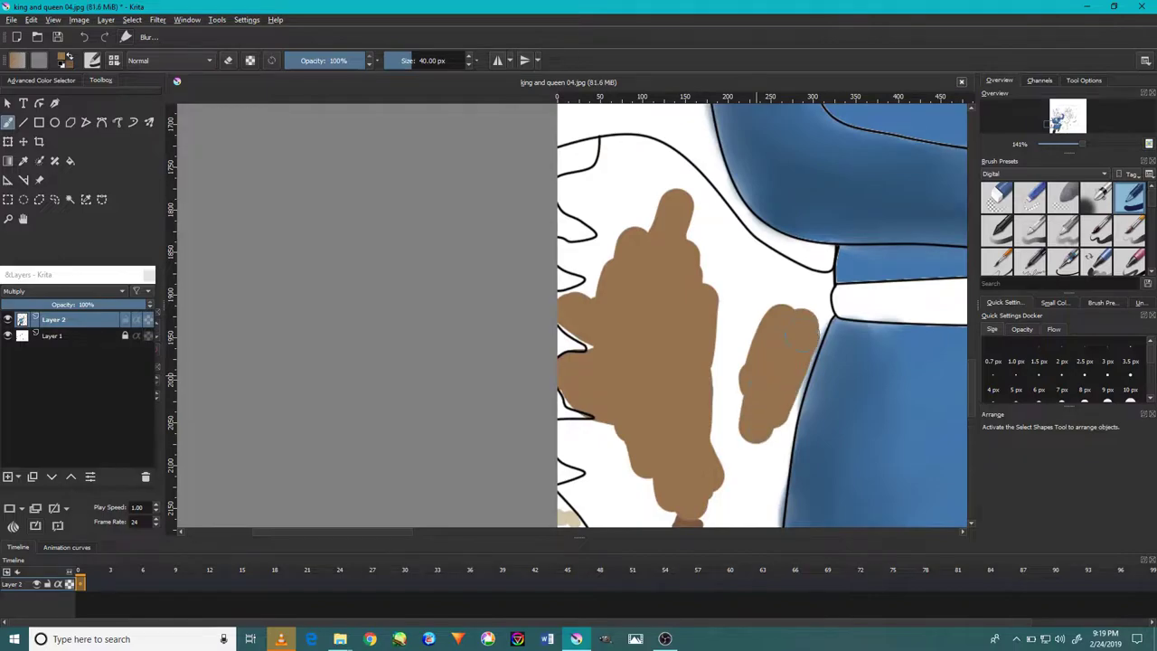
pyautogui.moveTo(737, 447); pyautogui.dragTo(733, 287)
pyautogui.scroll(2, 723, 379)
pyautogui.moveTo(673, 249); pyautogui.dragTo(624, 334)
pyautogui.moveTo(632, 271)
pyautogui.mouseDown()
pyautogui.moveTo(579, 316)
pyautogui.moveTo(612, 335)
pyautogui.mouseUp()
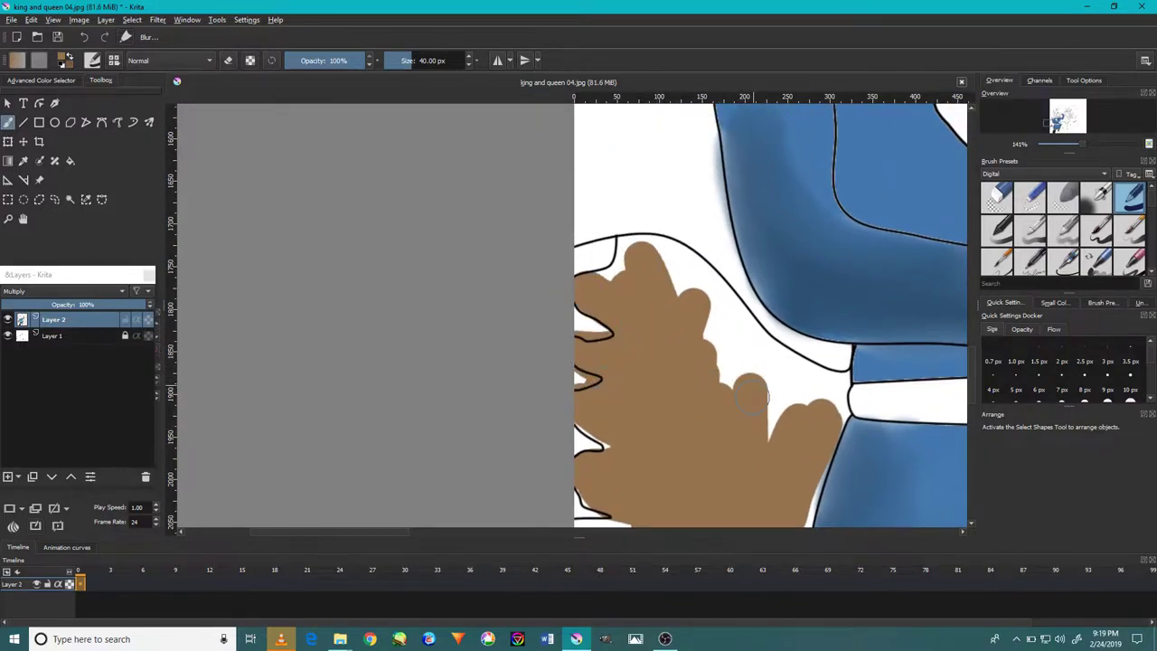
pyautogui.scroll(1, 750, 396)
pyautogui.moveTo(777, 434); pyautogui.dragTo(651, 208)
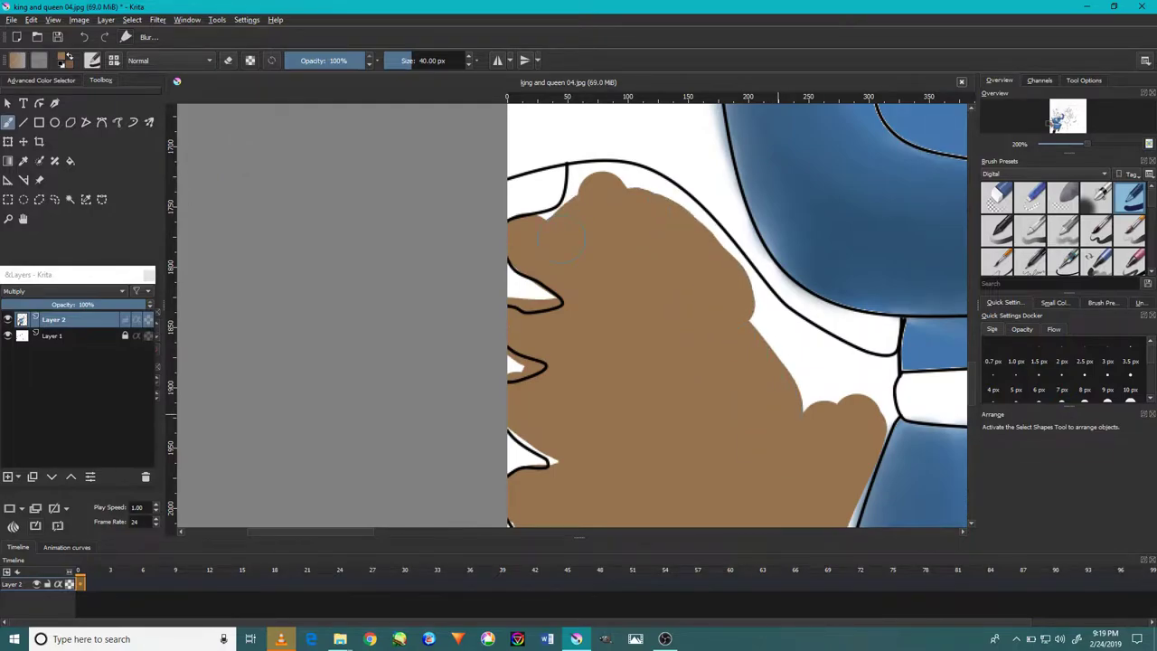
pyautogui.moveTo(760, 321); pyautogui.dragTo(863, 398)
pyautogui.moveTo(750, 271)
pyautogui.mouseDown()
pyautogui.moveTo(687, 212)
pyautogui.moveTo(578, 172)
pyautogui.mouseUp()
# - Fill the white gaps along the tail's lower-left edge and bottom with brown
pyautogui.scroll(-4, 602, 213)
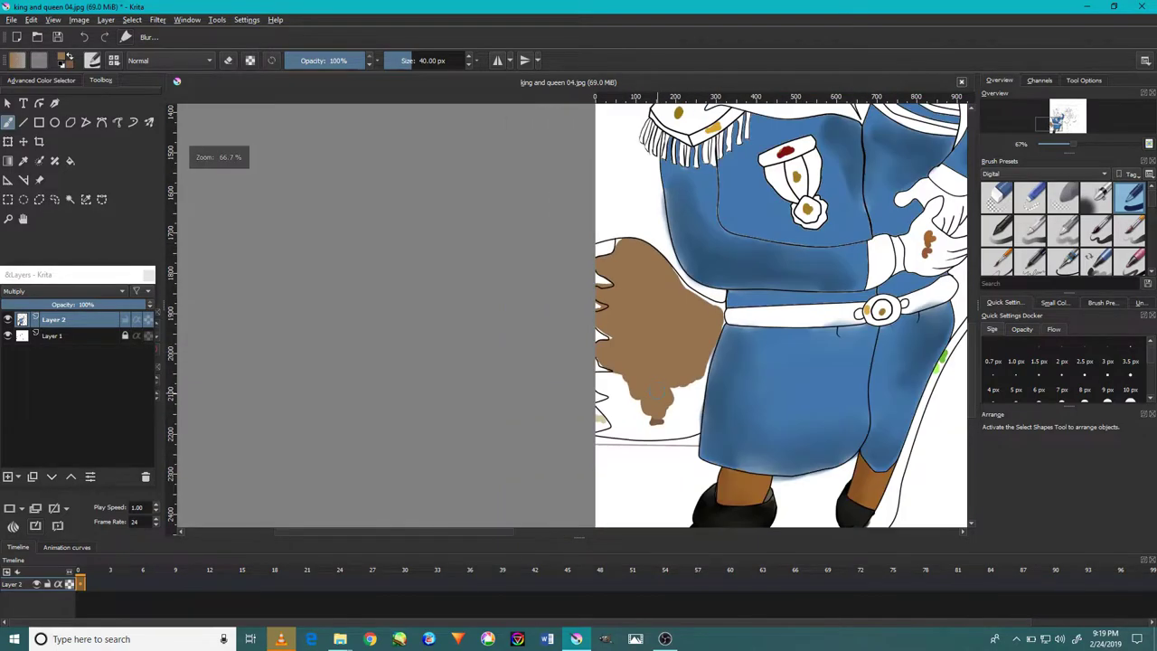
pyautogui.scroll(2, 624, 380)
pyautogui.scroll(-2, 623, 424)
pyautogui.scroll(-1, 657, 337)
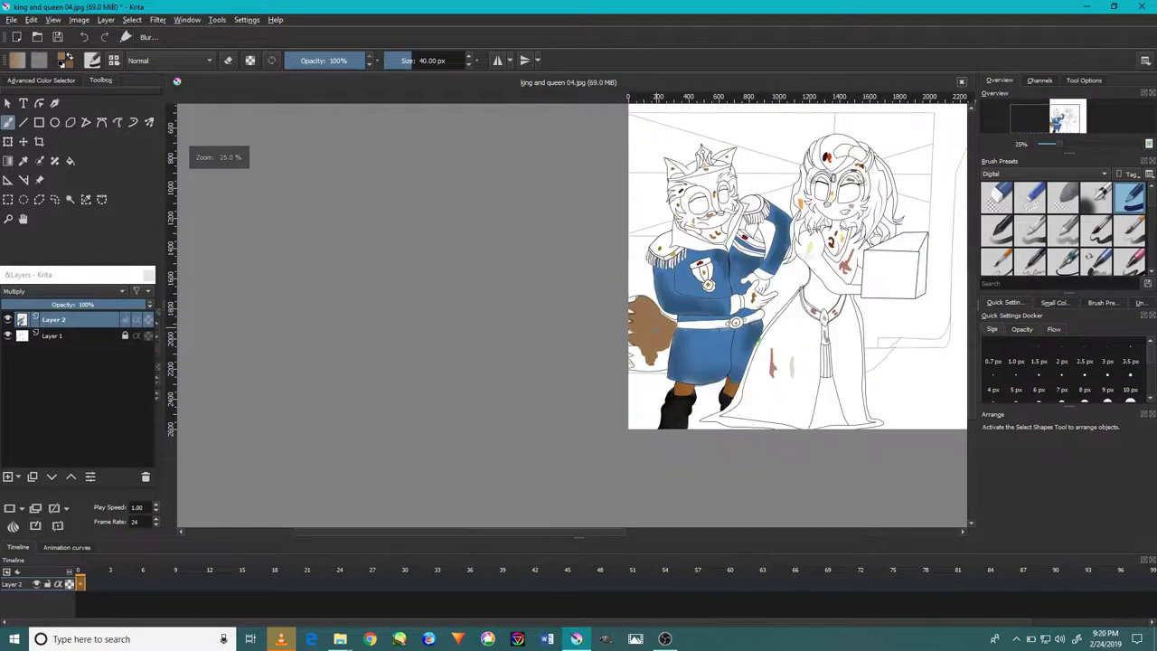
pyautogui.scroll(5, 560, 407)
pyautogui.moveTo(569, 497)
pyautogui.mouseDown()
pyautogui.moveTo(488, 436)
pyautogui.moveTo(588, 507)
pyautogui.mouseUp()
pyautogui.scroll(-1, 594, 472)
pyautogui.moveTo(665, 362); pyautogui.dragTo(694, 254)
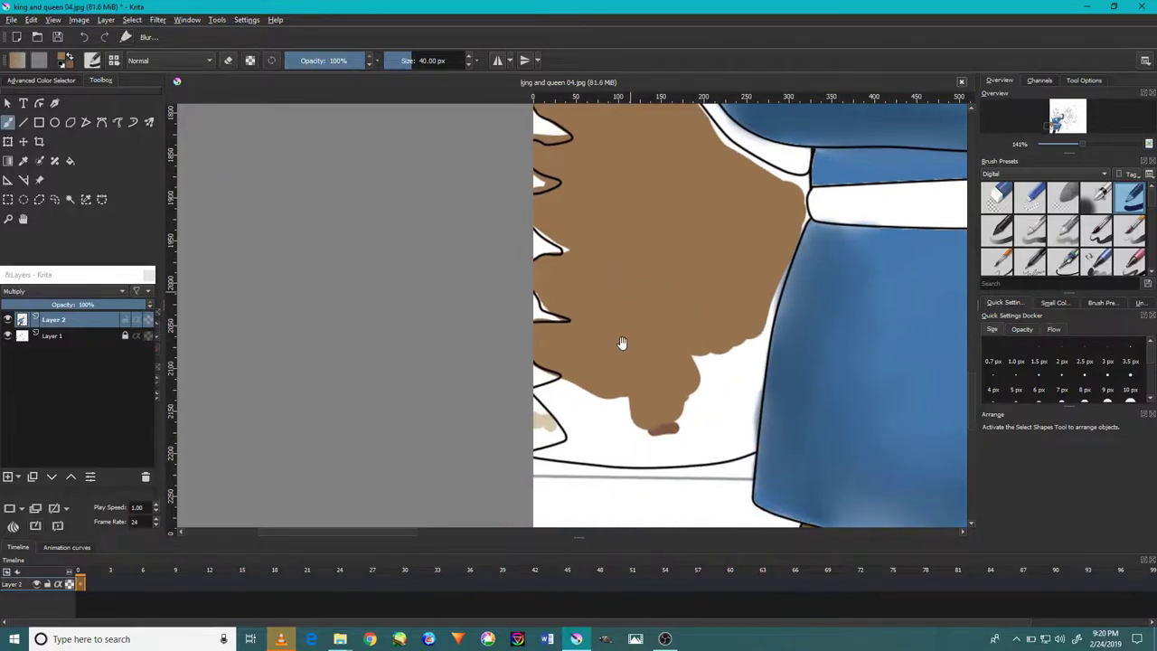
pyautogui.moveTo(620, 340)
pyautogui.mouseDown()
pyautogui.moveTo(633, 429)
pyautogui.moveTo(551, 398)
pyautogui.moveTo(705, 433)
pyautogui.mouseUp()
pyautogui.moveTo(700, 348); pyautogui.dragTo(737, 403)
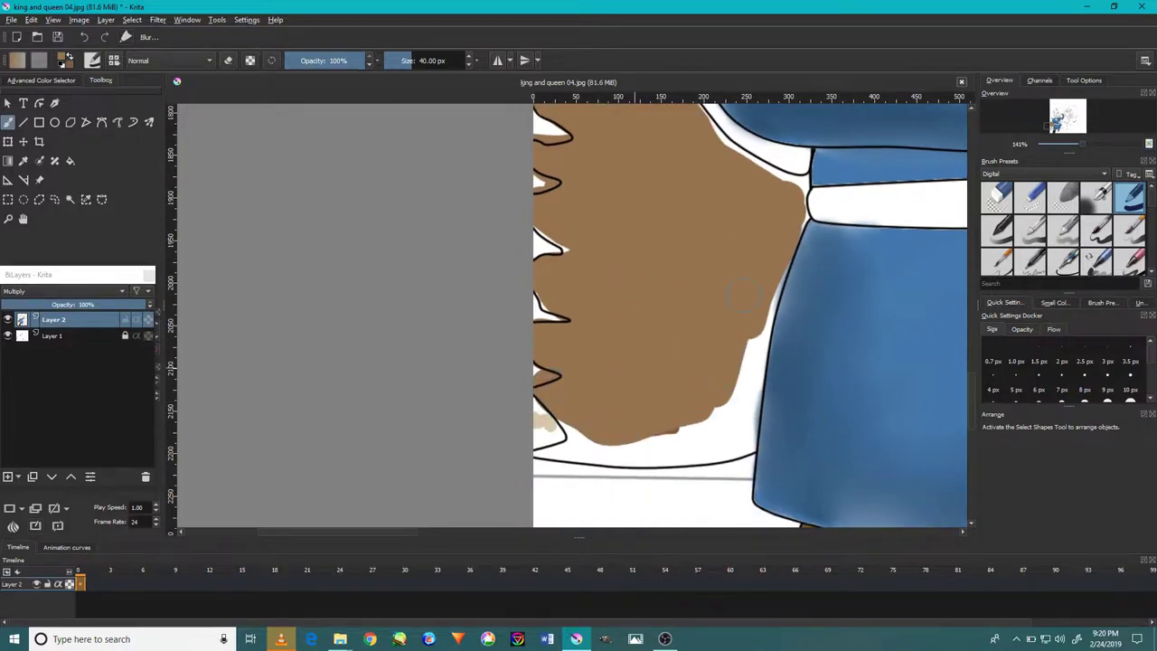
pyautogui.moveTo(768, 289)
pyautogui.mouseDown()
pyautogui.moveTo(750, 393)
pyautogui.moveTo(628, 448)
pyautogui.moveTo(588, 448)
pyautogui.mouseUp()
pyautogui.moveTo(721, 412); pyautogui.dragTo(687, 448)
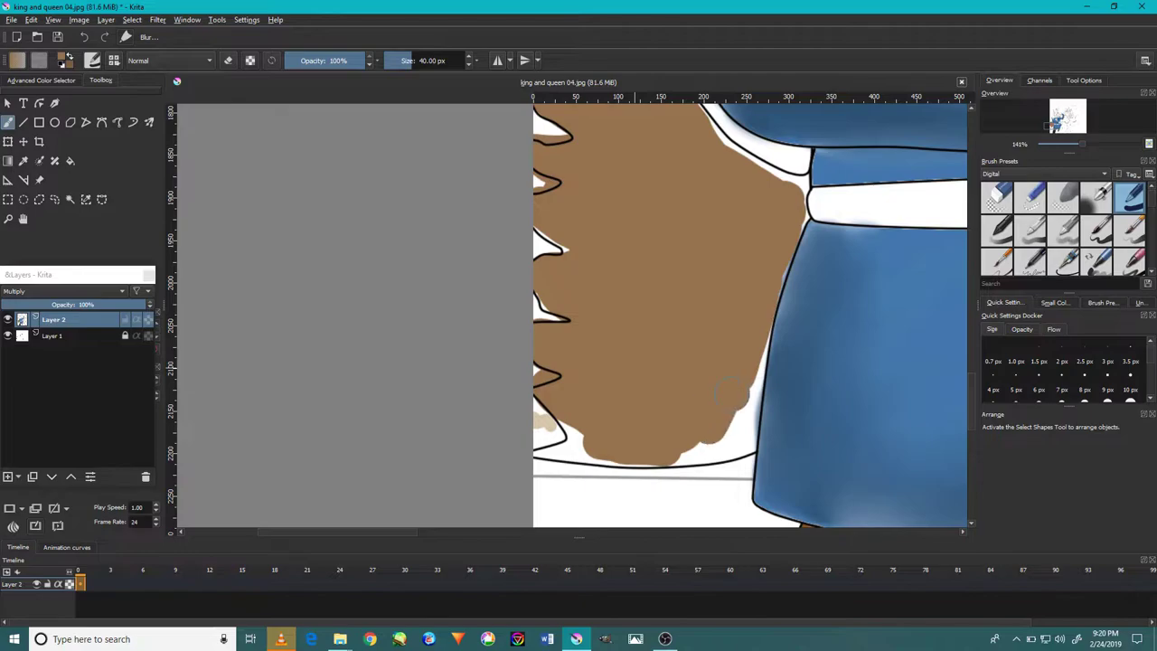
# - With a smaller brush, fill white gaps under the fur's bottom outline
pyautogui.moveTo(746, 397); pyautogui.dragTo(687, 452)
pyautogui.moveTo(579, 438); pyautogui.dragTo(673, 376)
pyautogui.scroll(2, 673, 378)
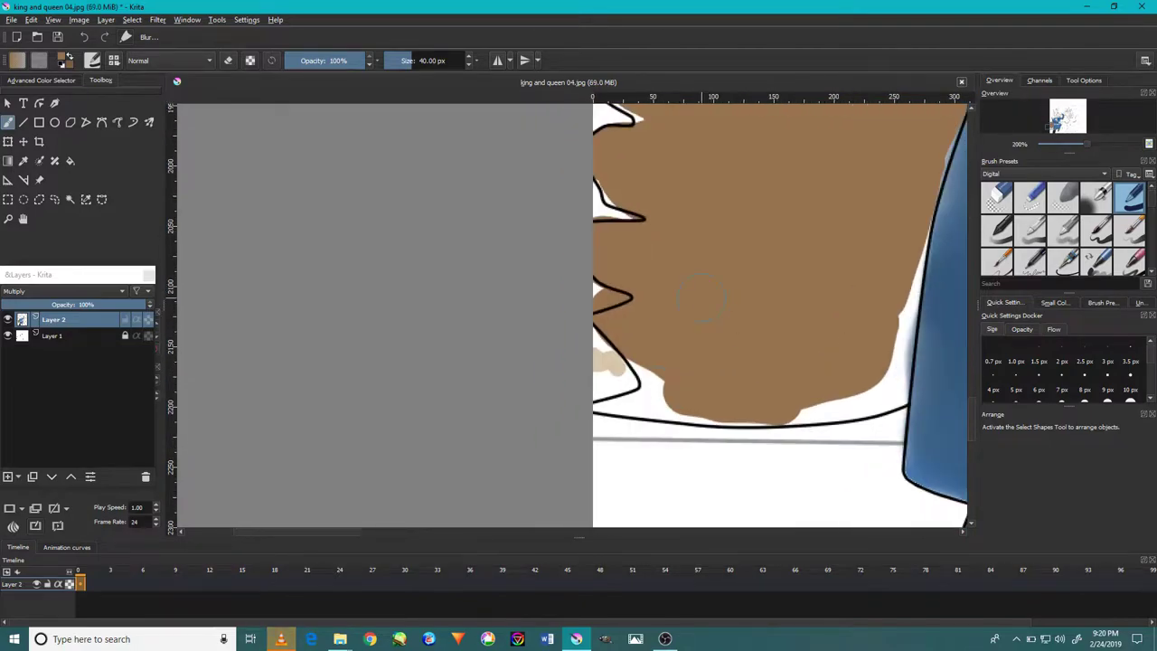
pyautogui.press('[')
pyautogui.press('[')
pyautogui.press('[')
pyautogui.moveTo(637, 366)
pyautogui.mouseDown()
pyautogui.moveTo(623, 330)
pyautogui.moveTo(606, 321)
pyautogui.moveTo(705, 398)
pyautogui.moveTo(858, 376)
pyautogui.mouseUp()
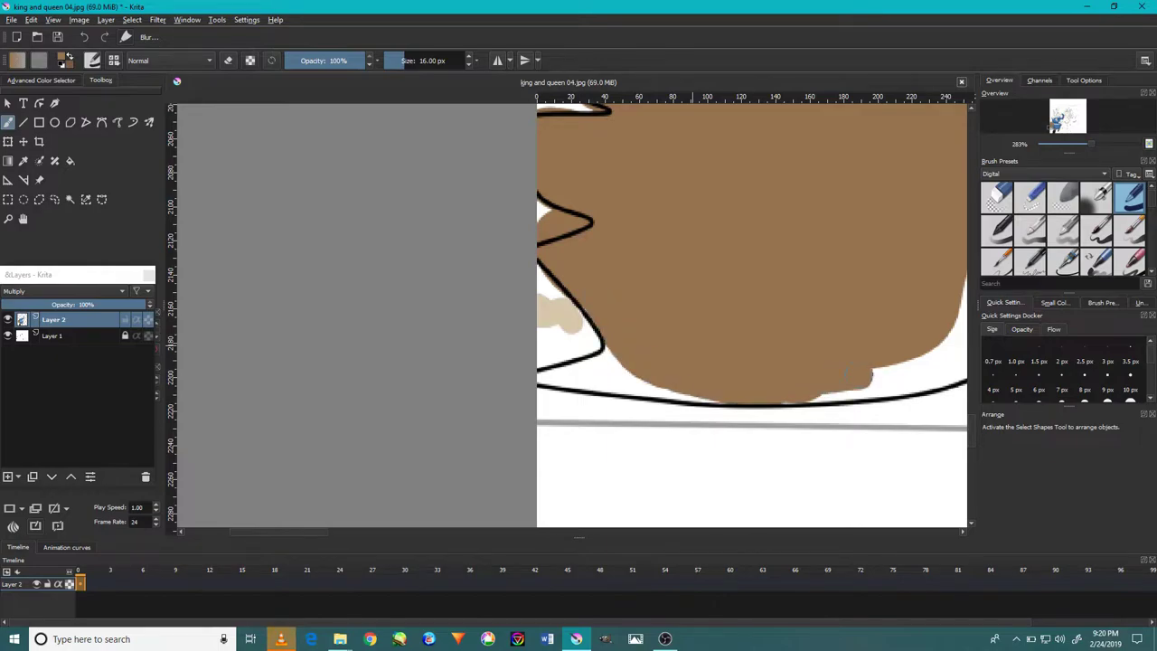
pyautogui.moveTo(786, 380); pyautogui.dragTo(640, 380)
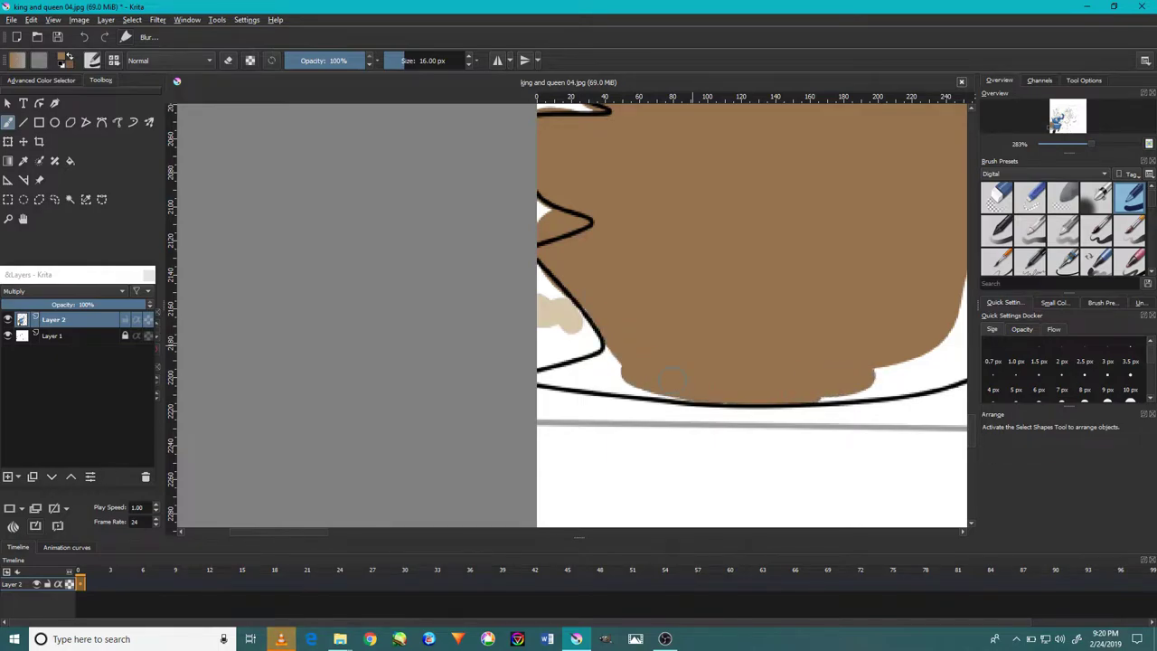
pyautogui.moveTo(678, 328); pyautogui.dragTo(801, 316)
pyautogui.scroll(2, 730, 355)
pyautogui.moveTo(741, 367)
pyautogui.mouseDown()
pyautogui.moveTo(705, 398)
pyautogui.moveTo(886, 427)
pyautogui.moveTo(734, 413)
pyautogui.mouseUp()
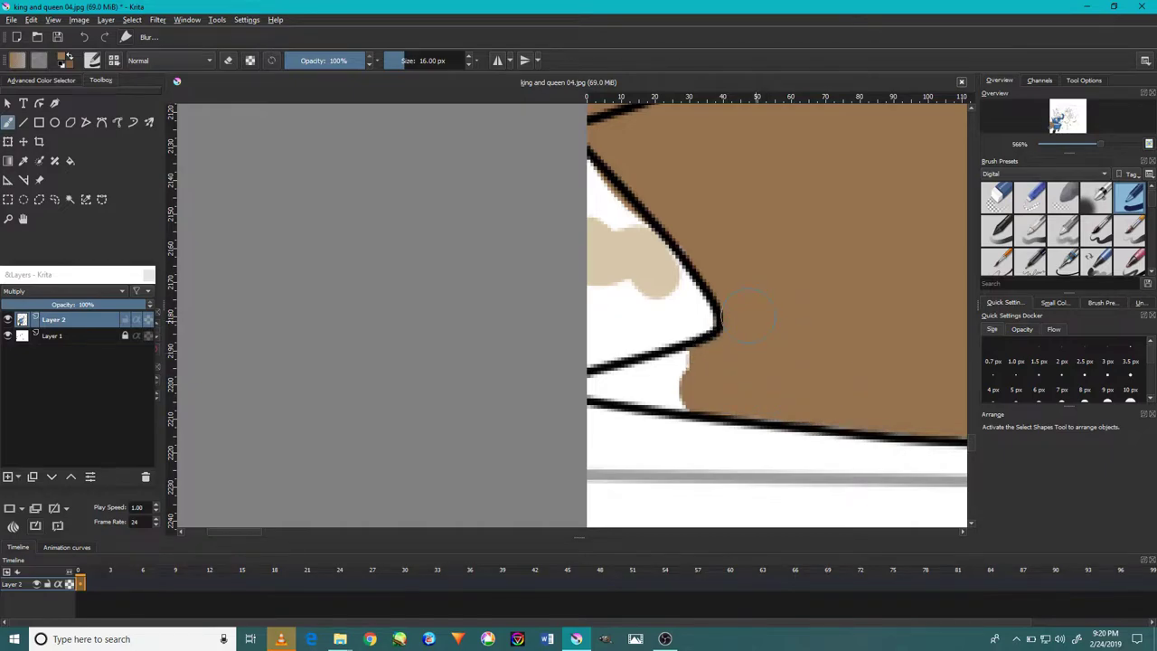
pyautogui.moveTo(673, 366)
pyautogui.mouseDown()
pyautogui.moveTo(633, 402)
pyautogui.moveTo(599, 381)
pyautogui.mouseUp()
# - At 7 px brush size, cover white gaps along the right and uniform outlines
pyautogui.press('[')
pyautogui.scroll(-3, 802, 341)
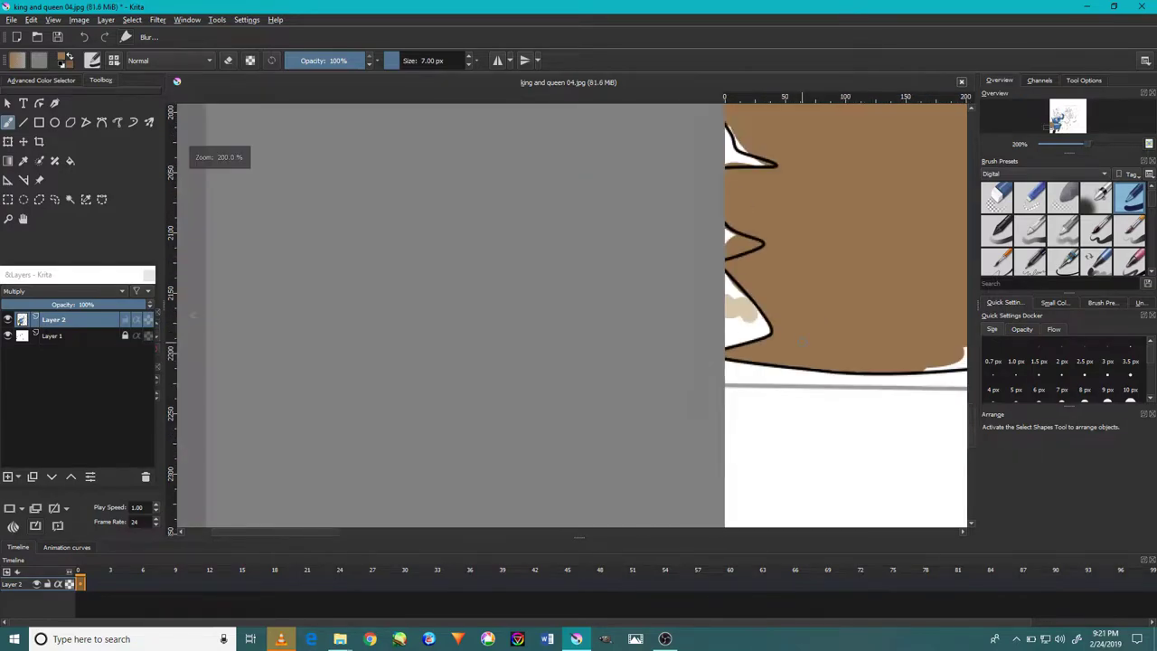
pyautogui.scroll(2, 787, 284)
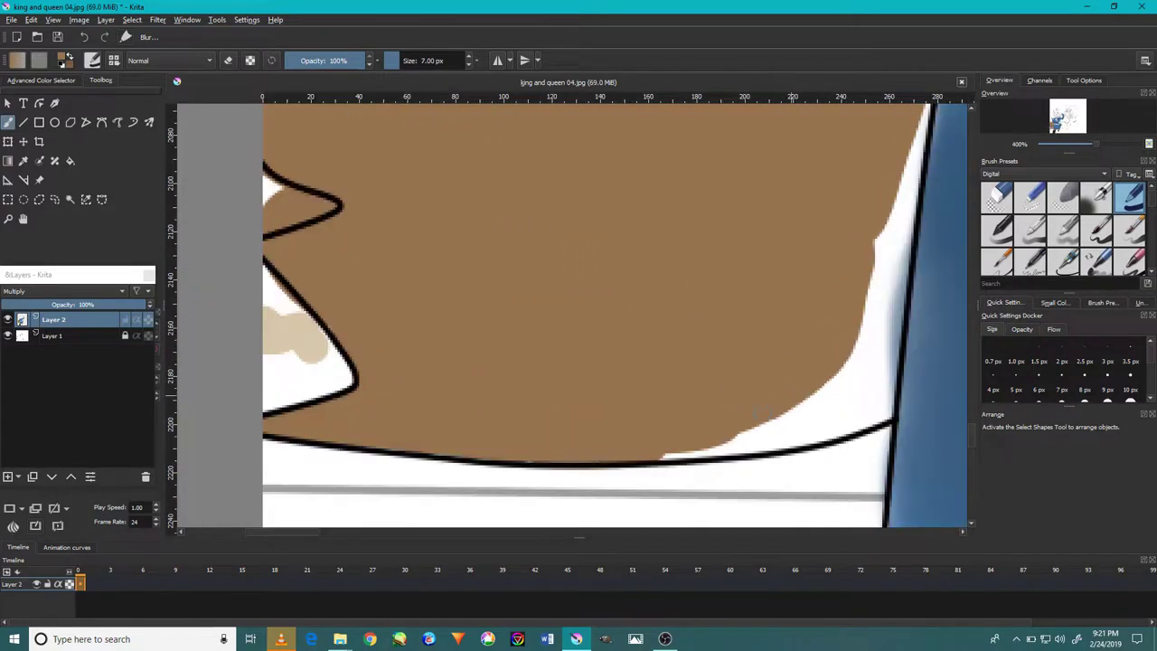
pyautogui.moveTo(827, 414); pyautogui.dragTo(664, 440)
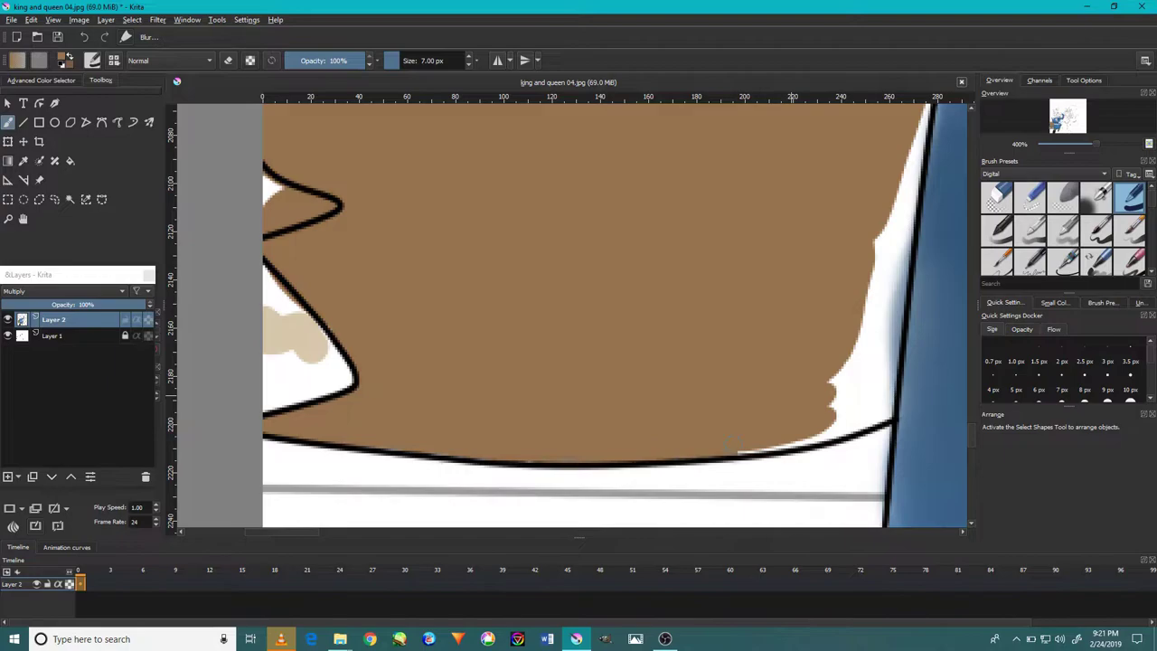
pyautogui.moveTo(738, 445)
pyautogui.mouseDown()
pyautogui.moveTo(850, 409)
pyautogui.moveTo(818, 432)
pyautogui.mouseUp()
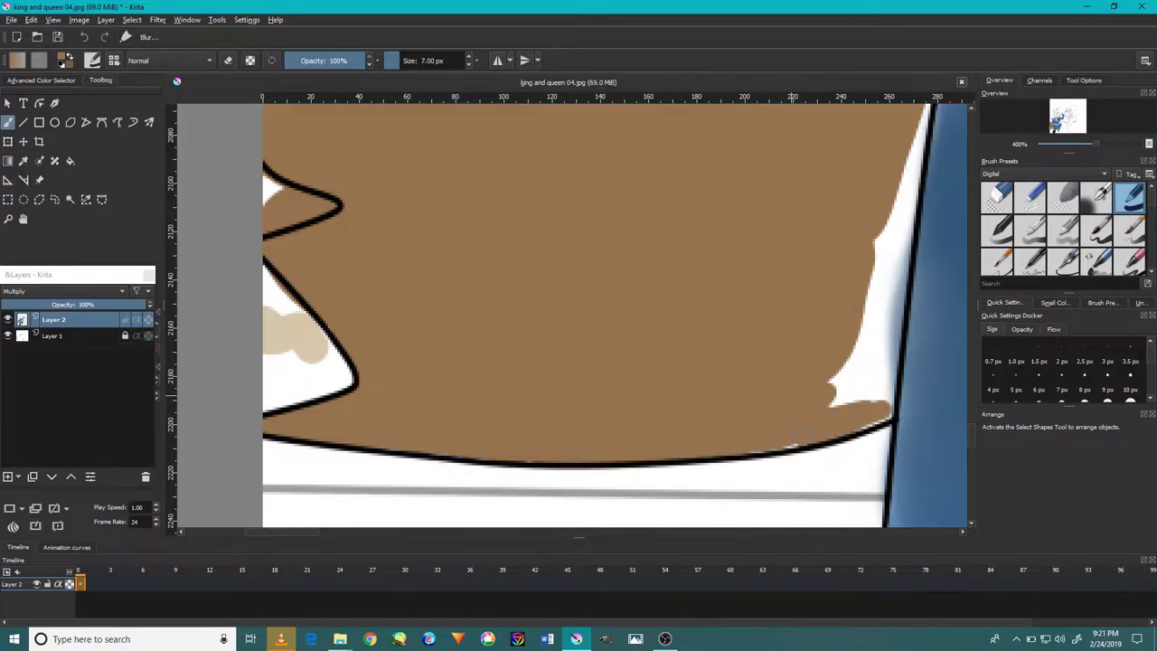
pyautogui.scroll(1, 799, 440)
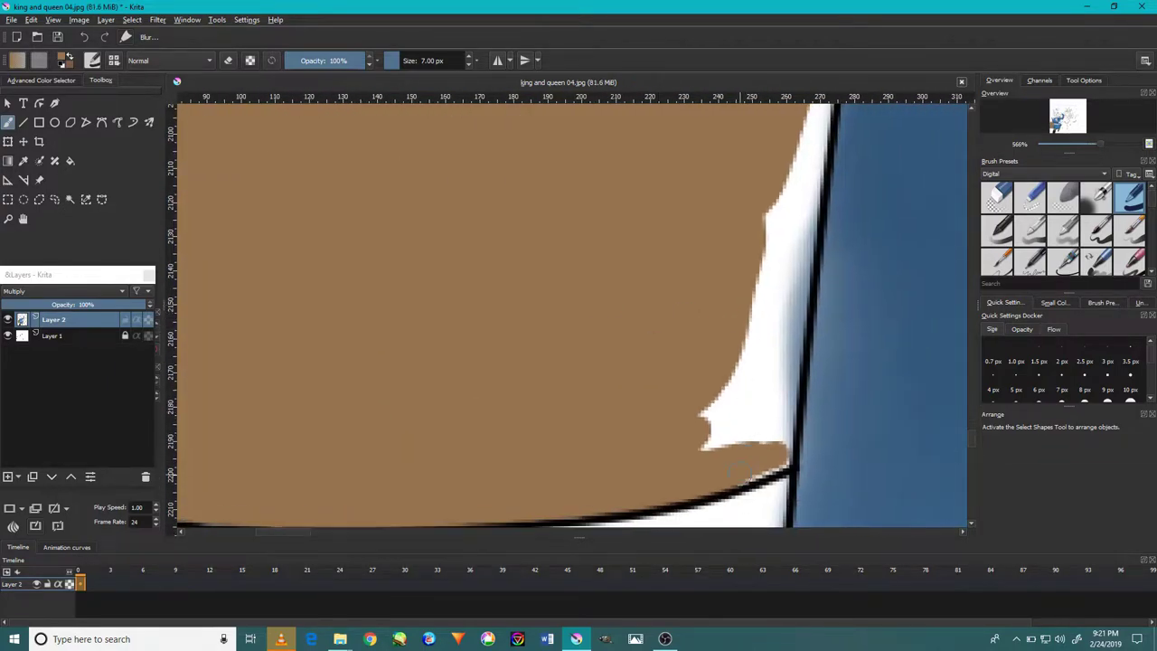
pyautogui.moveTo(735, 469)
pyautogui.mouseDown()
pyautogui.moveTo(792, 415)
pyautogui.moveTo(709, 445)
pyautogui.mouseUp()
pyautogui.scroll(2, 750, 361)
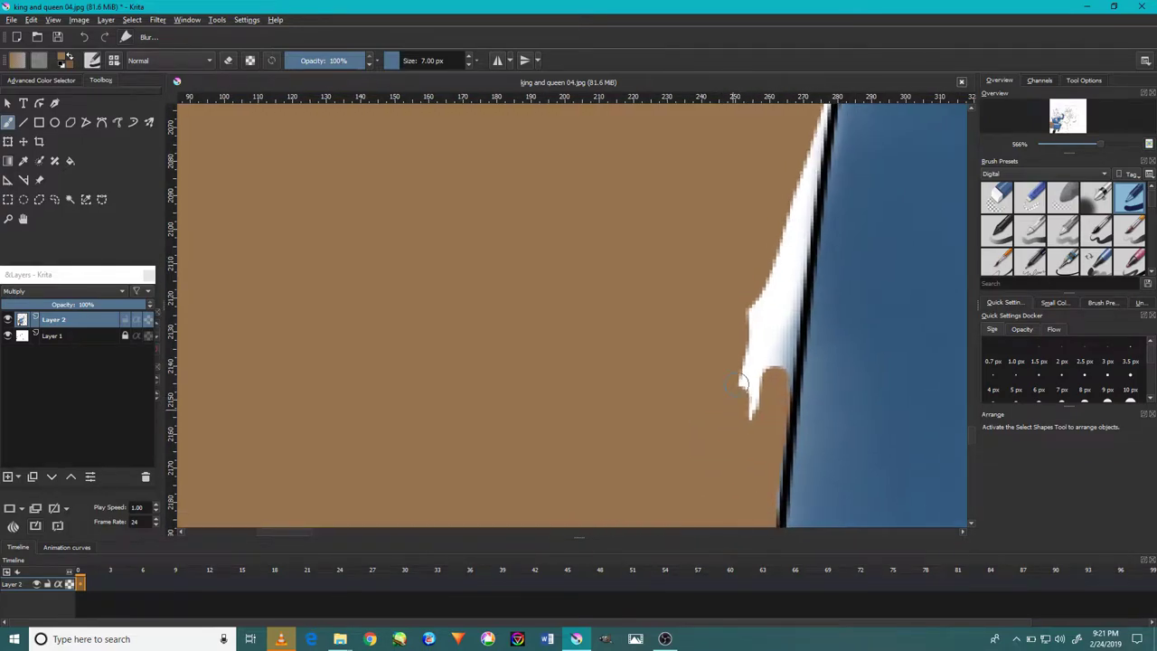
pyautogui.moveTo(754, 397); pyautogui.dragTo(775, 321)
pyautogui.moveTo(779, 253); pyautogui.dragTo(761, 379)
pyautogui.moveTo(777, 303); pyautogui.dragTo(764, 408)
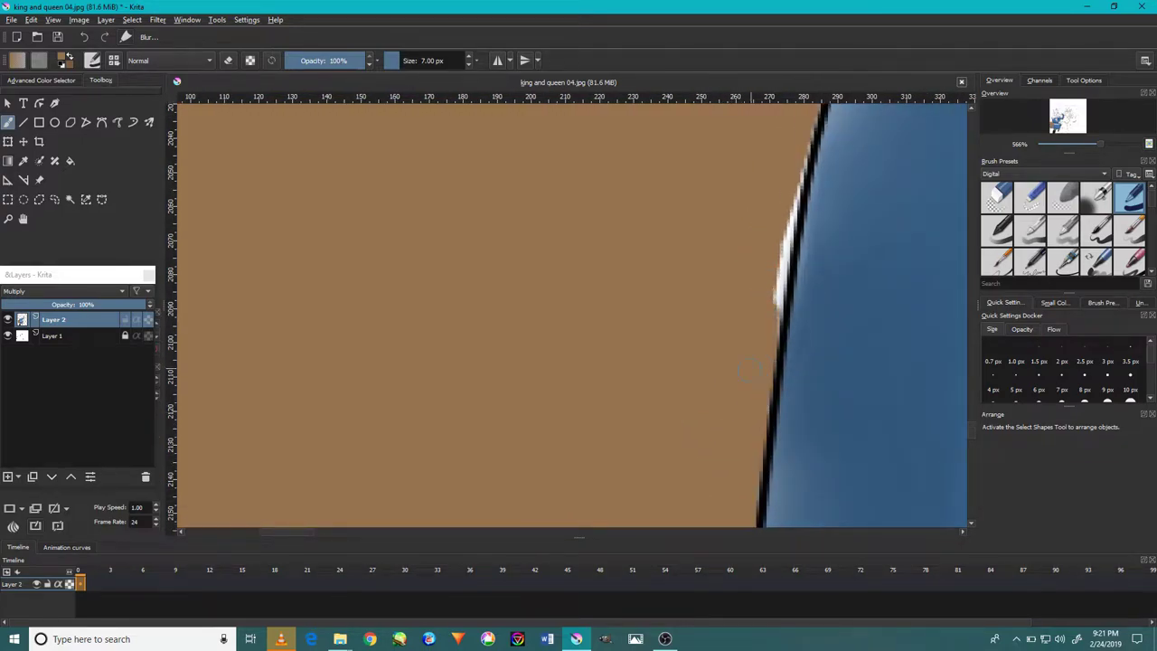
pyautogui.moveTo(784, 266); pyautogui.dragTo(756, 411)
# - Cover the white fringe along the outline, undoing one stray stroke
pyautogui.moveTo(722, 309); pyautogui.dragTo(730, 389)
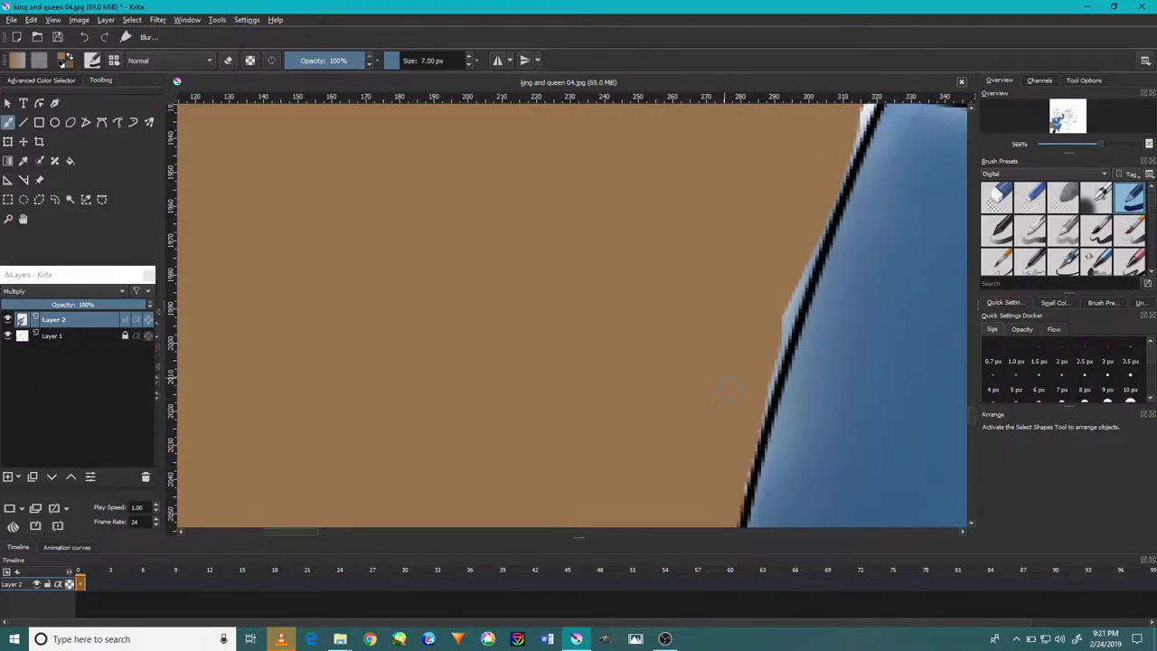
pyautogui.moveTo(818, 231); pyautogui.dragTo(766, 416)
pyautogui.hotkey('ctrl', 'z')
pyautogui.moveTo(813, 251); pyautogui.dragTo(782, 336)
pyautogui.moveTo(811, 277); pyautogui.dragTo(749, 477)
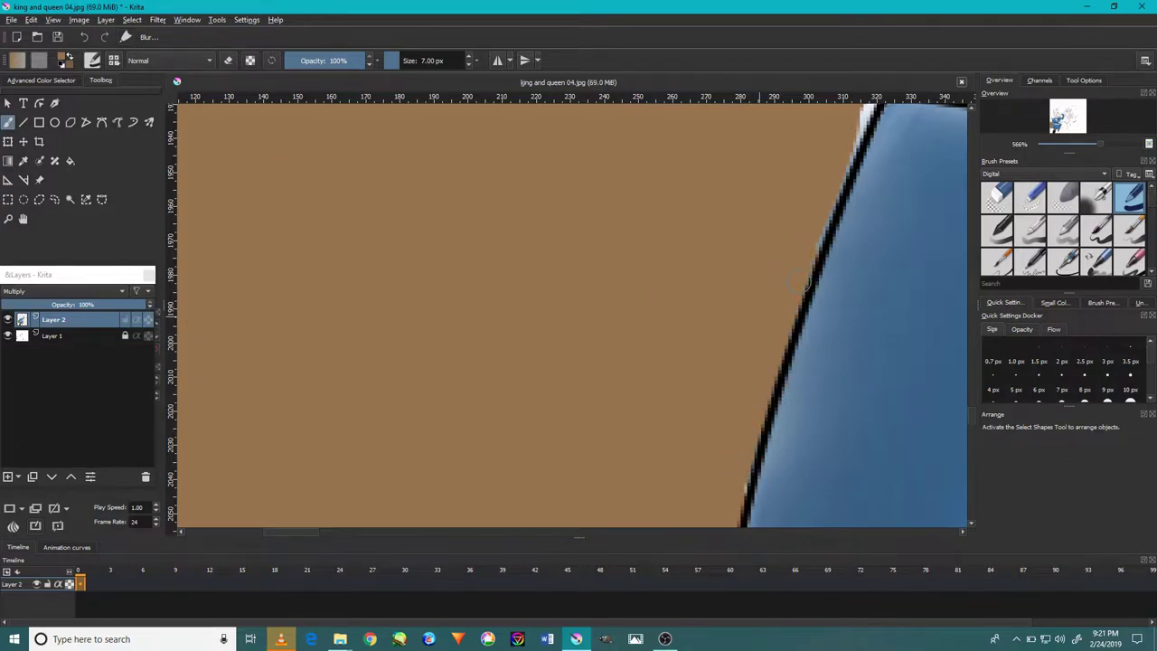
pyautogui.moveTo(817, 153)
pyautogui.mouseDown()
pyautogui.moveTo(714, 317)
pyautogui.moveTo(705, 366)
pyautogui.mouseUp()
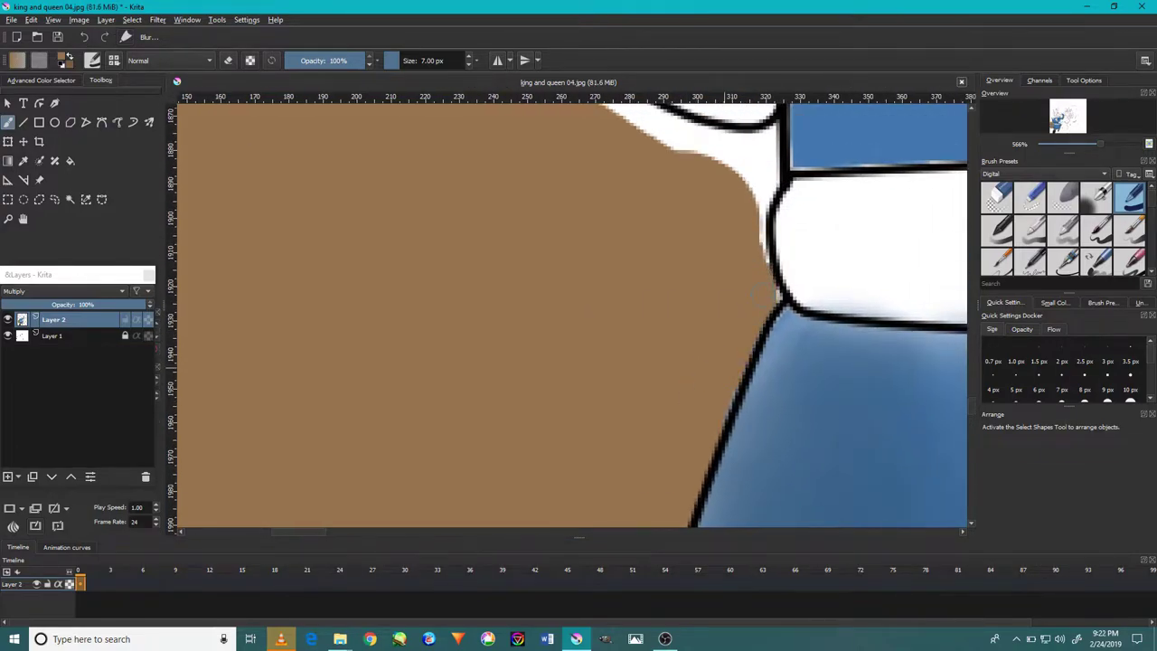
# - Fill the white strip along the lower-right outline near the belt, redoing an undone stroke
pyautogui.moveTo(692, 261)
pyautogui.mouseDown()
pyautogui.moveTo(689, 346)
pyautogui.moveTo(774, 230)
pyautogui.mouseUp()
pyautogui.scroll(-3, 571, 311)
pyautogui.scroll(-2, 571, 311)
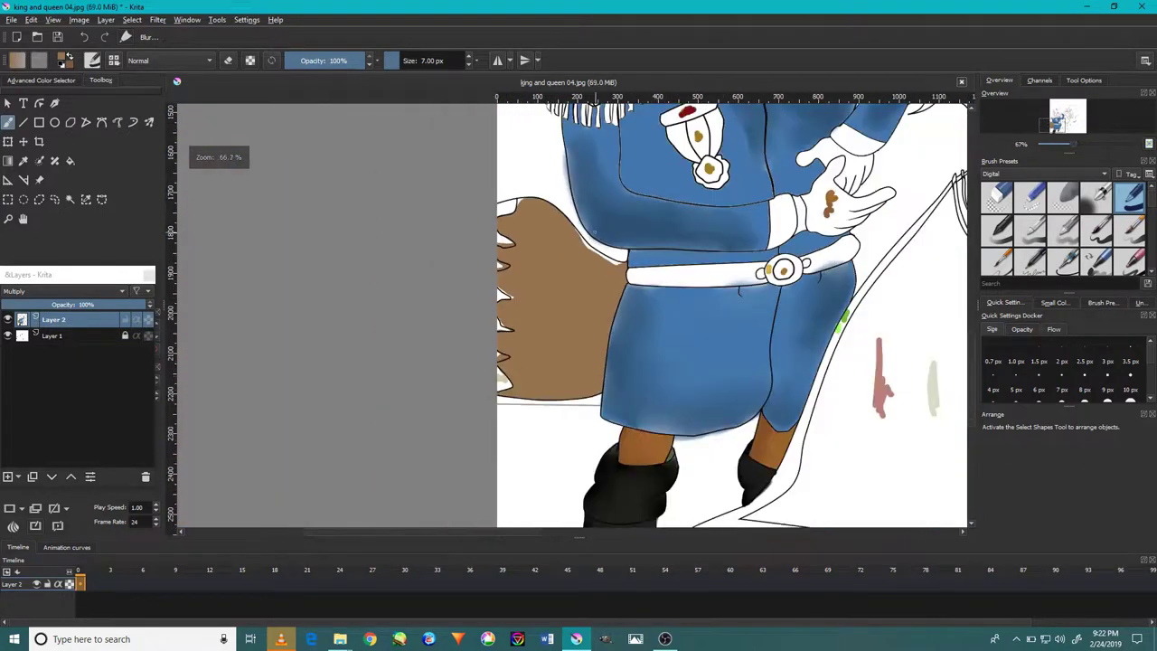
pyautogui.scroll(3, 571, 311)
pyautogui.scroll(2, 571, 312)
pyautogui.moveTo(911, 397)
pyautogui.mouseDown()
pyautogui.moveTo(818, 345)
pyautogui.moveTo(962, 374)
pyautogui.moveTo(701, 256)
pyautogui.mouseUp()
pyautogui.hotkey('ctrl', 'z')
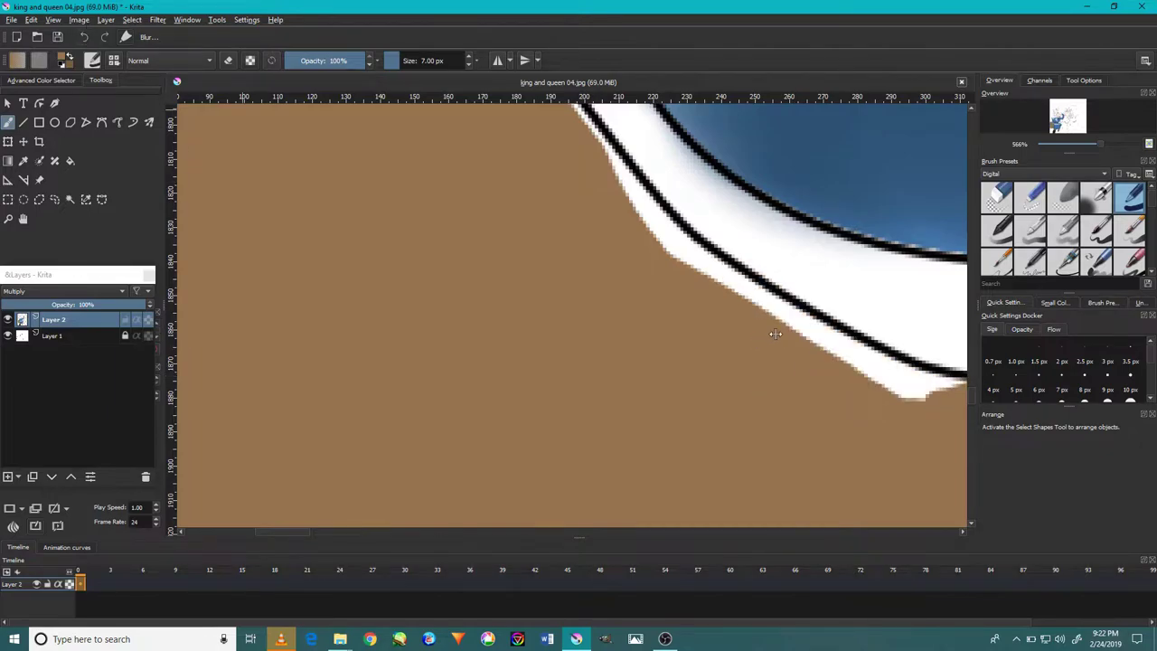
pyautogui.moveTo(776, 334); pyautogui.dragTo(739, 287)
pyautogui.moveTo(806, 318); pyautogui.dragTo(940, 388)
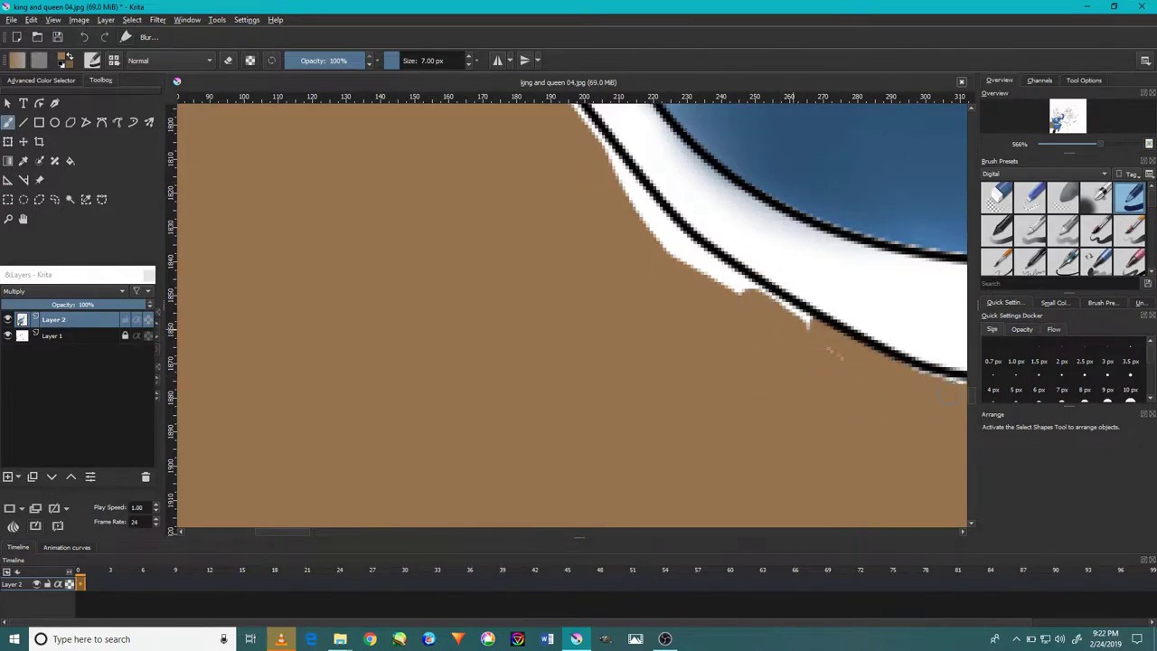
# - Zoom out and pan along the fur's outline to find remaining white gaps
pyautogui.press('-')
pyautogui.press('-')
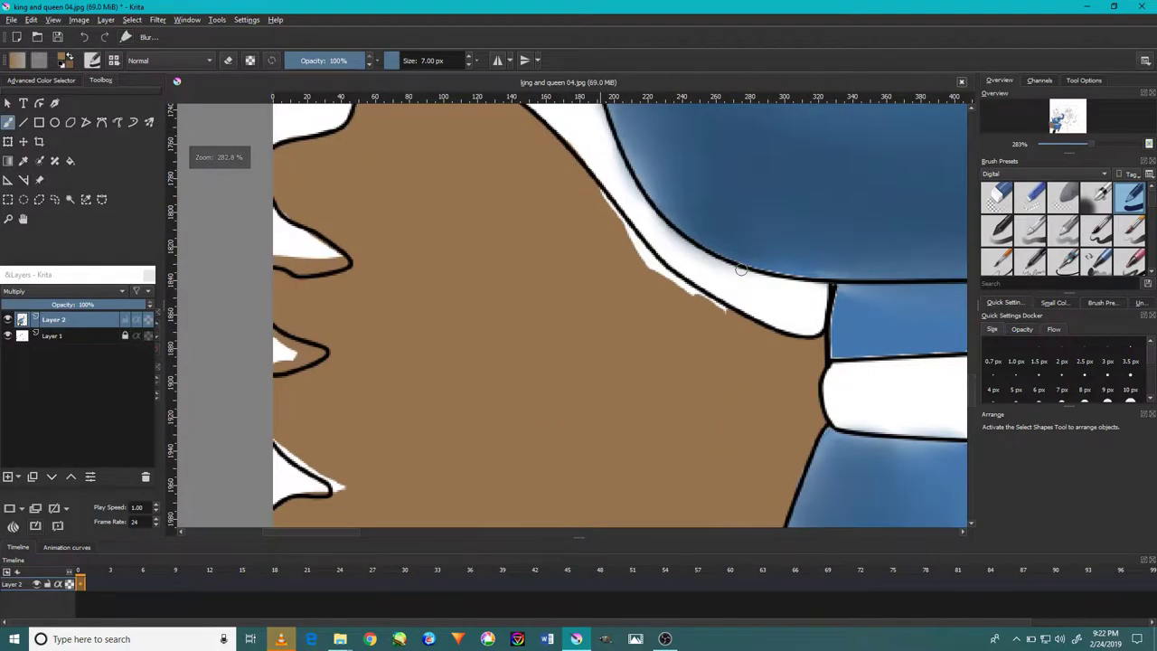
pyautogui.scroll(1, 740, 269)
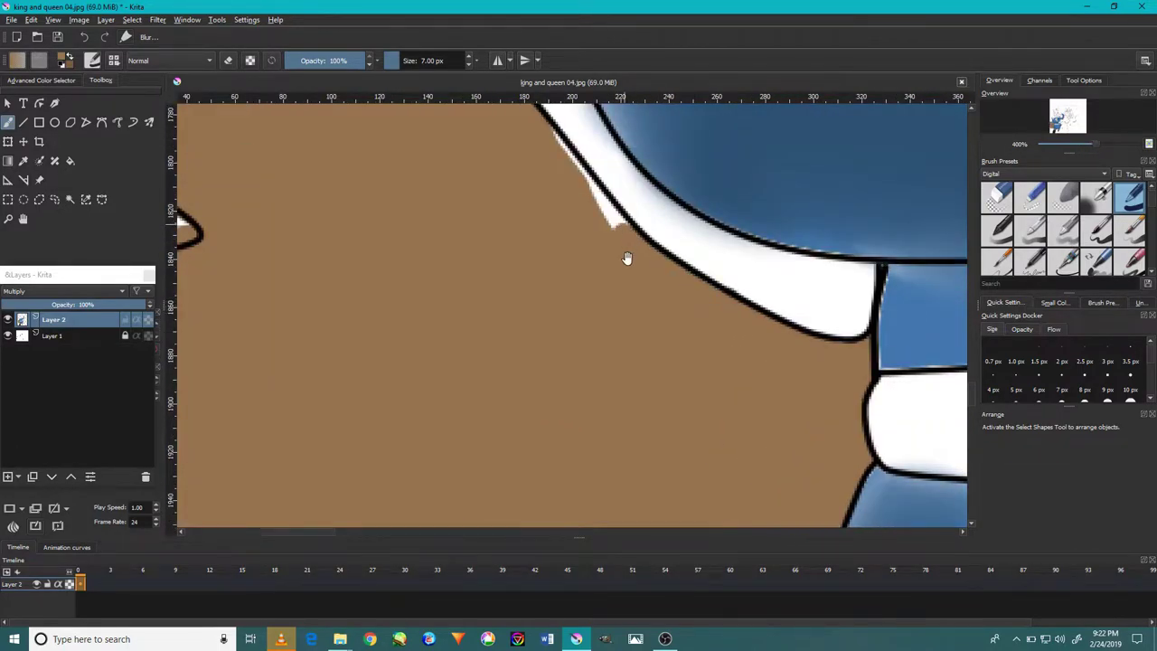
pyautogui.moveTo(644, 366); pyautogui.dragTo(697, 420)
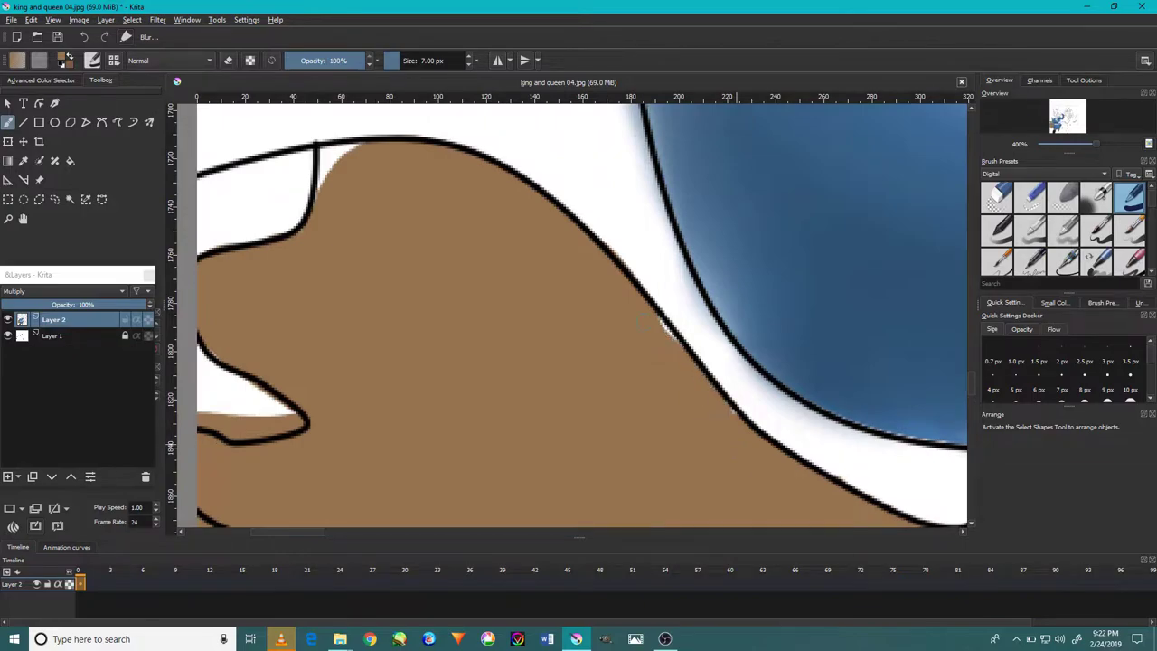
pyautogui.moveTo(347, 144); pyautogui.dragTo(425, 264)
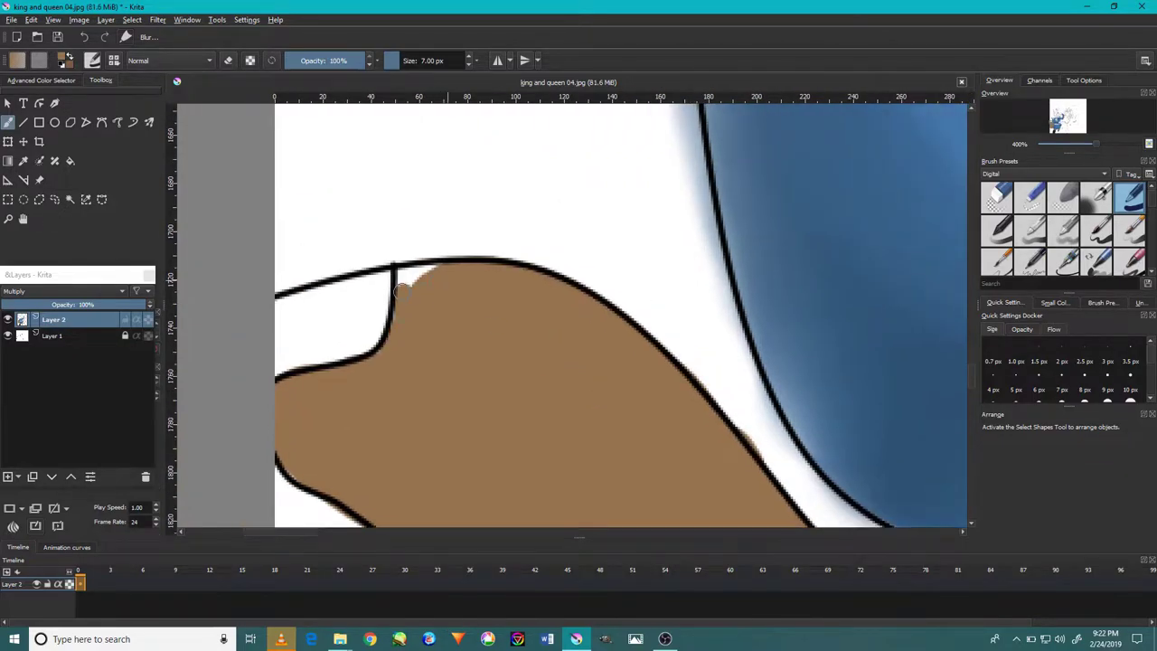
pyautogui.moveTo(333, 430); pyautogui.dragTo(352, 326)
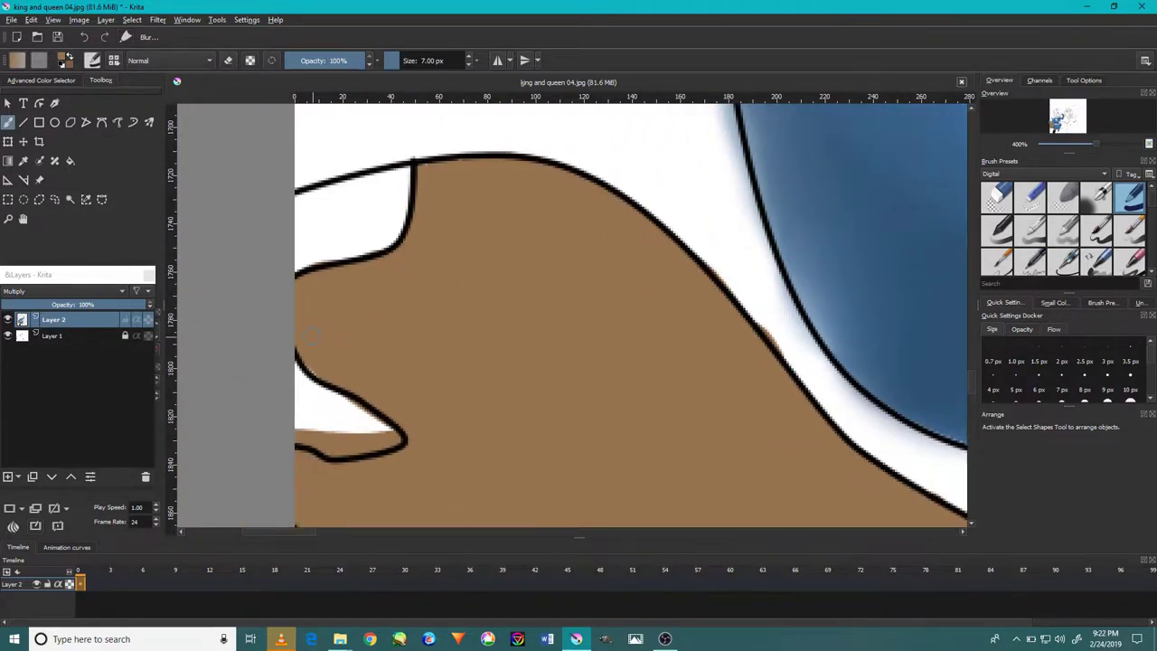
pyautogui.moveTo(511, 432); pyautogui.dragTo(655, 79)
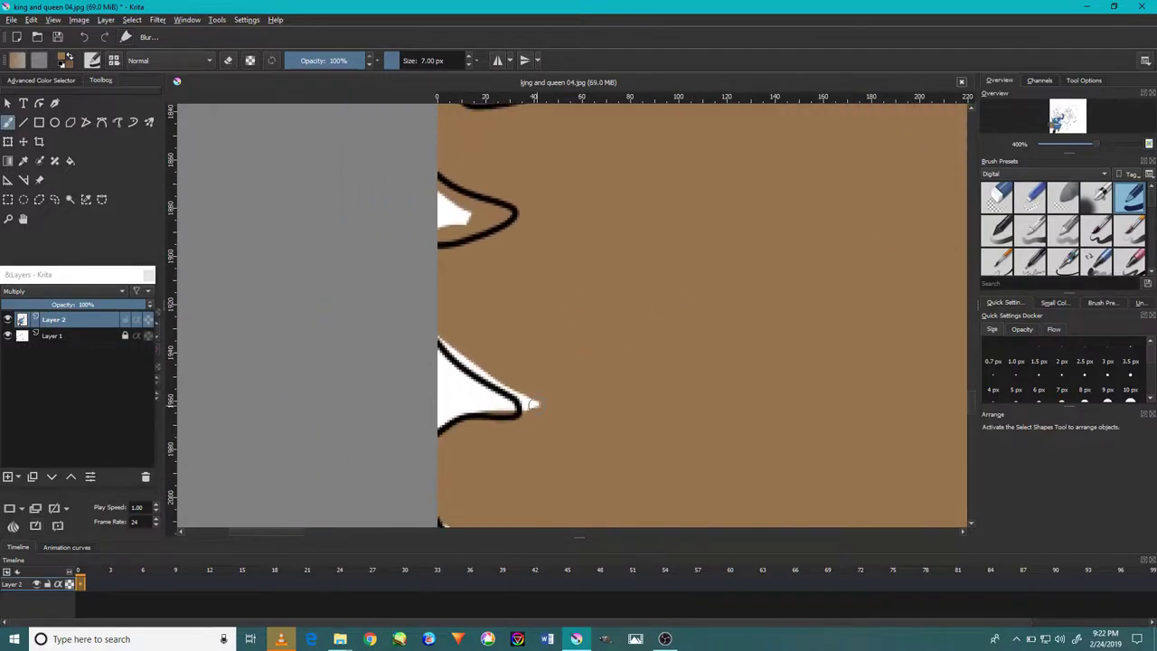
pyautogui.moveTo(581, 447); pyautogui.dragTo(600, 321)
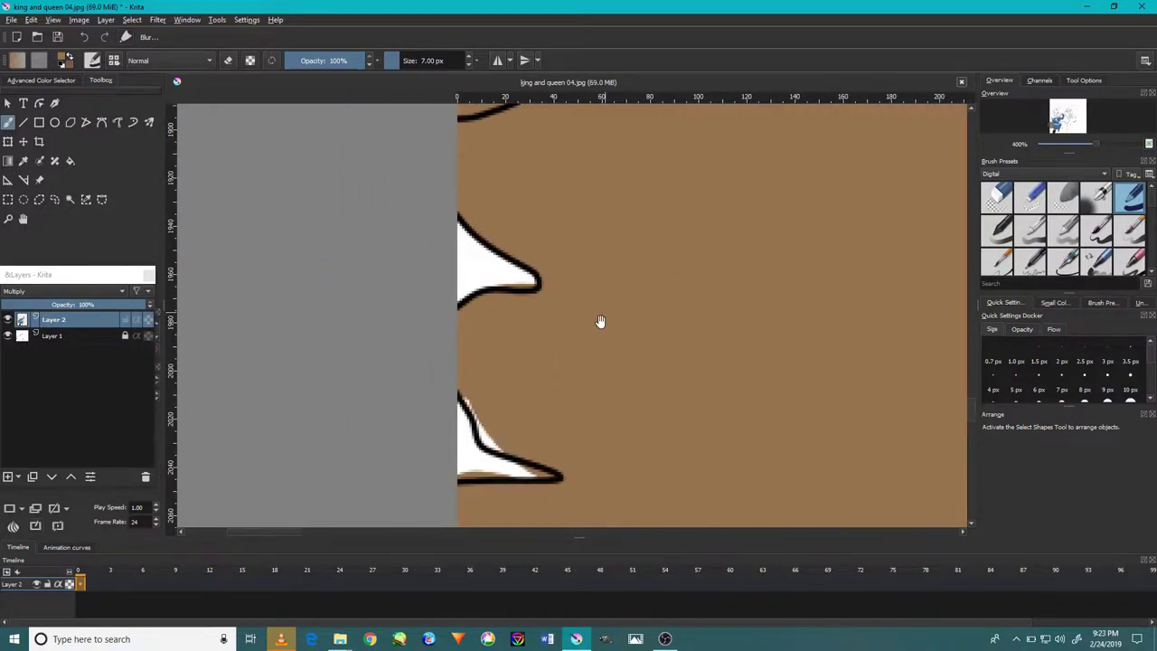
pyautogui.moveTo(531, 414)
pyautogui.mouseDown()
pyautogui.moveTo(674, 349)
pyautogui.moveTo(695, 390)
pyautogui.moveTo(687, 400)
pyautogui.moveTo(714, 333)
pyautogui.moveTo(688, 337)
pyautogui.mouseUp()
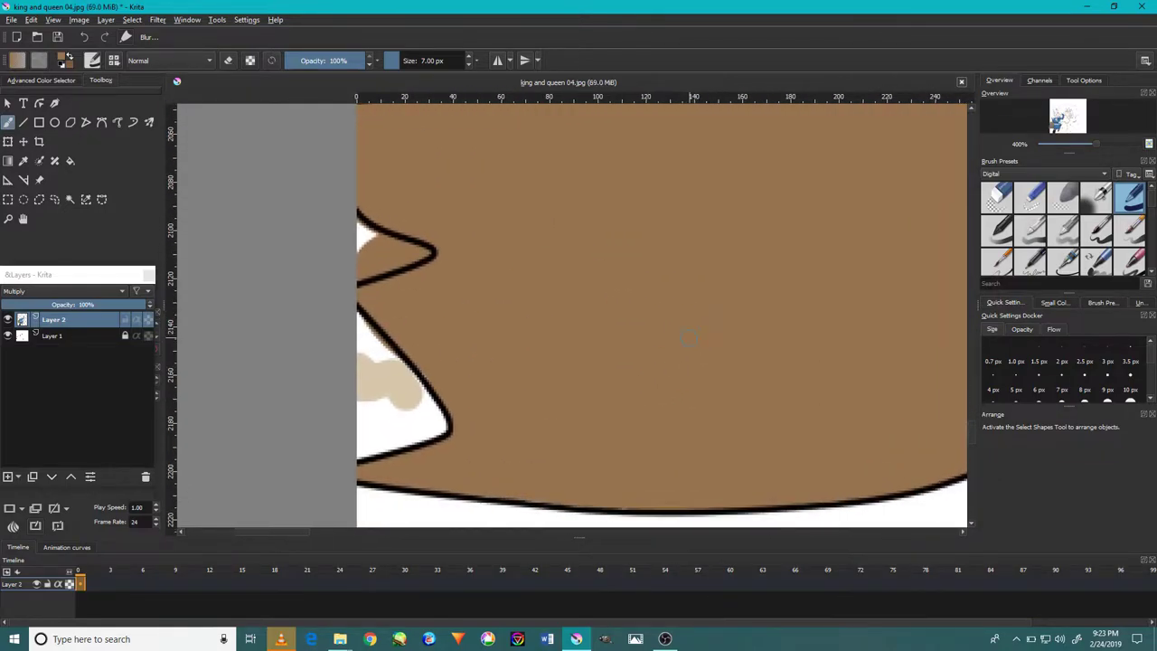
# - Paint soft dark brown shading along the bottom of the king's tail fur
pyautogui.click(1099, 206)
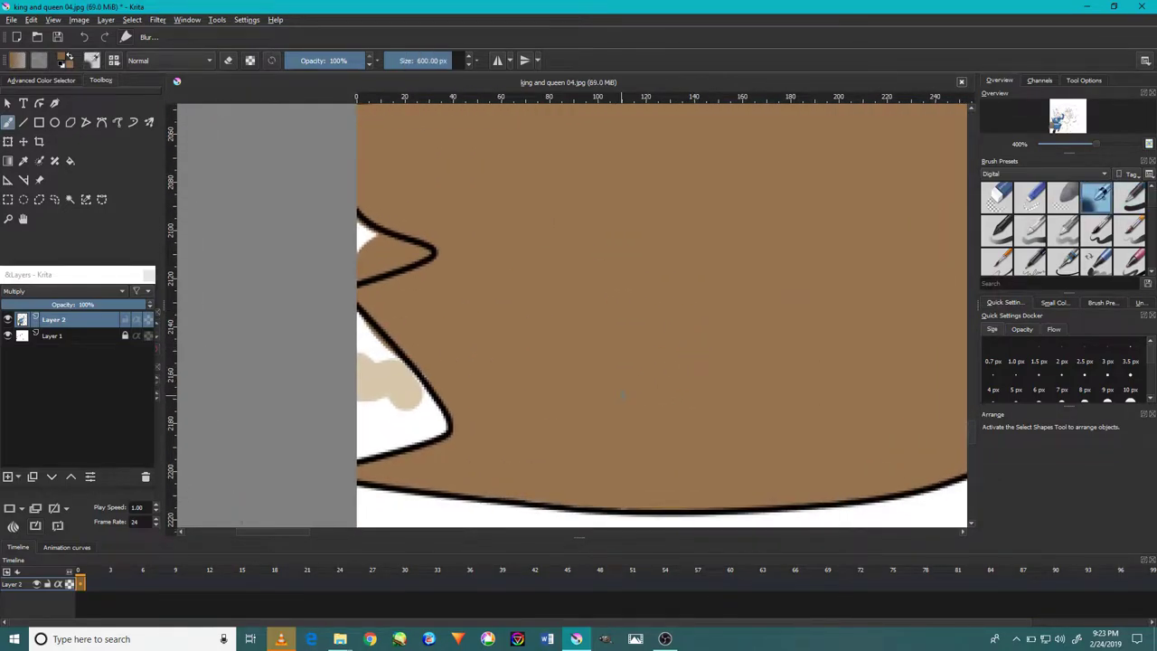
pyautogui.moveTo(741, 425)
pyautogui.mouseDown()
pyautogui.moveTo(488, 470)
pyautogui.moveTo(425, 461)
pyautogui.moveTo(465, 447)
pyautogui.mouseUp()
pyautogui.press('[')
pyautogui.press('[')
pyautogui.press('[')
pyautogui.moveTo(561, 492)
pyautogui.mouseDown()
pyautogui.moveTo(777, 475)
pyautogui.moveTo(814, 483)
pyautogui.mouseUp()
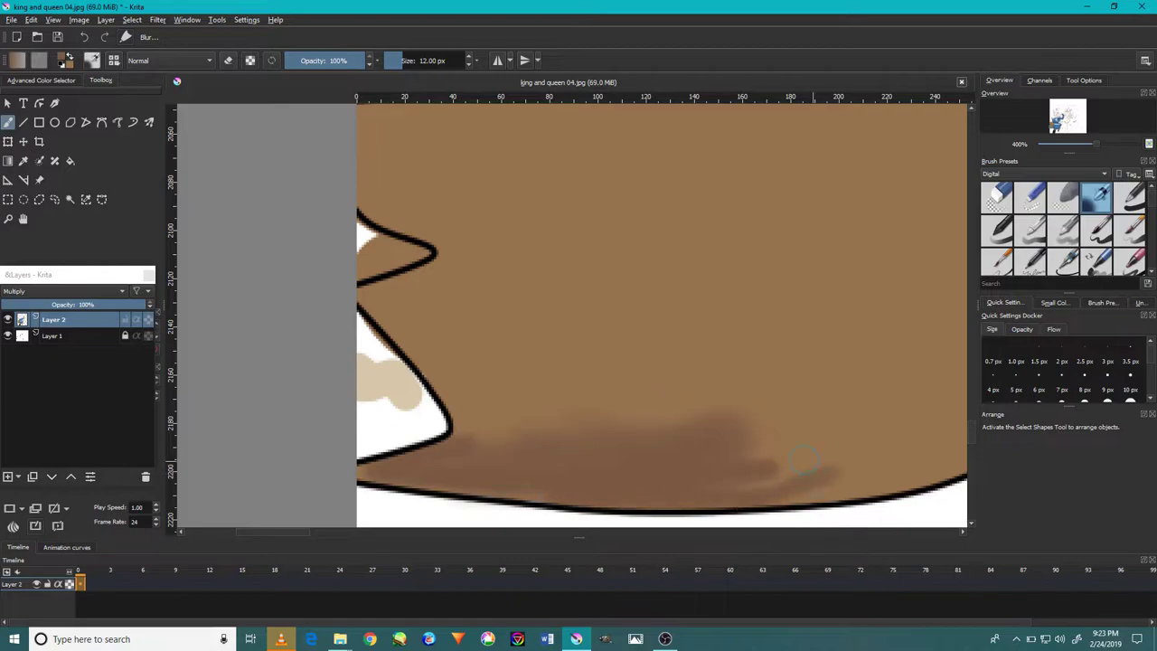
pyautogui.moveTo(781, 408); pyautogui.dragTo(510, 362)
pyautogui.moveTo(549, 412); pyautogui.dragTo(687, 398)
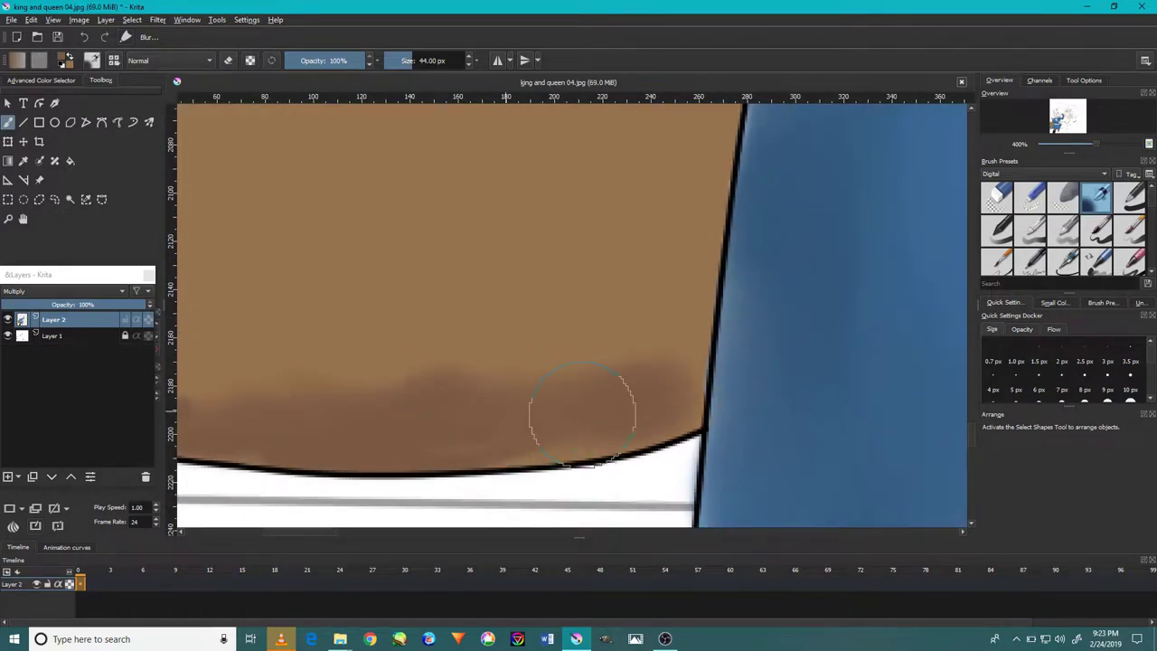
pyautogui.moveTo(614, 379); pyautogui.dragTo(343, 389)
pyautogui.press(']')
pyautogui.moveTo(446, 382)
pyautogui.mouseDown()
pyautogui.moveTo(621, 409)
pyautogui.moveTo(588, 425)
pyautogui.mouseUp()
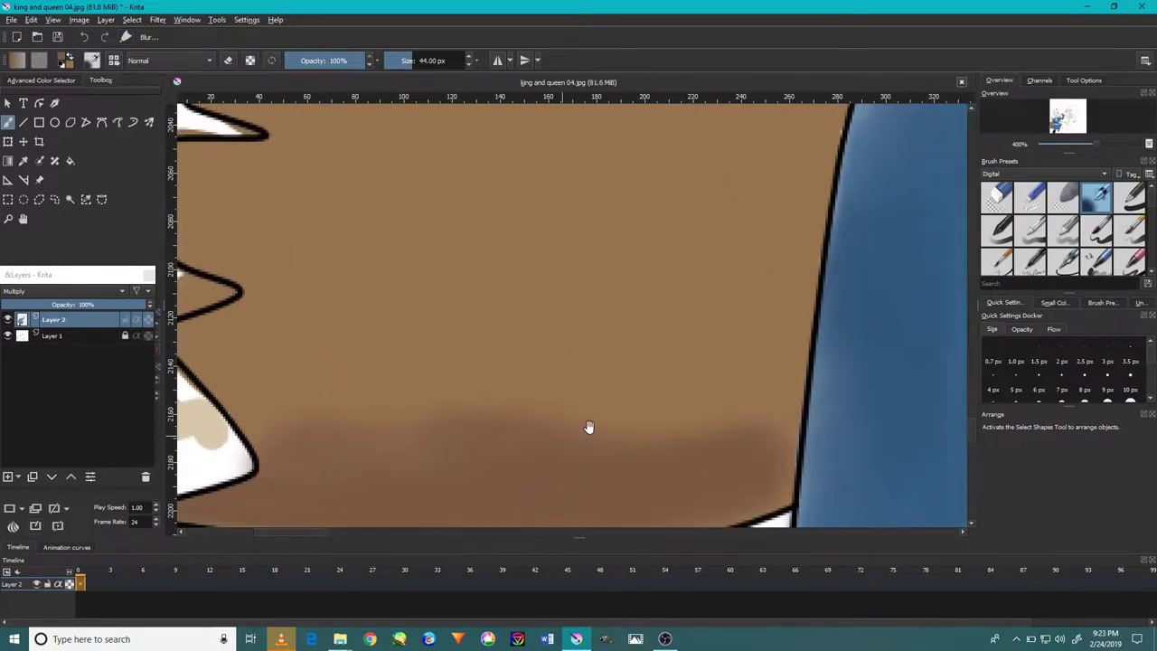
# - Shade the fur edge beside the blue uniform and along its upper edge in dark brown
pyautogui.moveTo(764, 289); pyautogui.dragTo(744, 464)
pyautogui.moveTo(777, 199); pyautogui.dragTo(754, 402)
pyautogui.scroll(5, 754, 403)
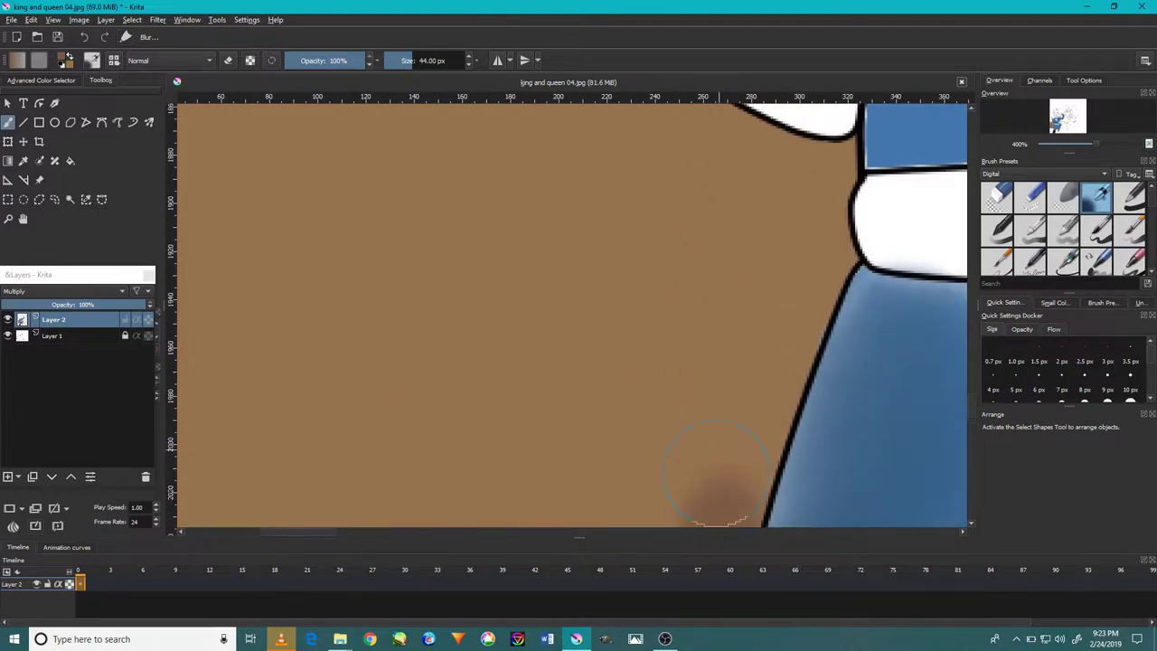
pyautogui.moveTo(768, 271); pyautogui.dragTo(741, 477)
pyautogui.scroll(5, 741, 477)
pyautogui.moveTo(767, 265); pyautogui.dragTo(759, 404)
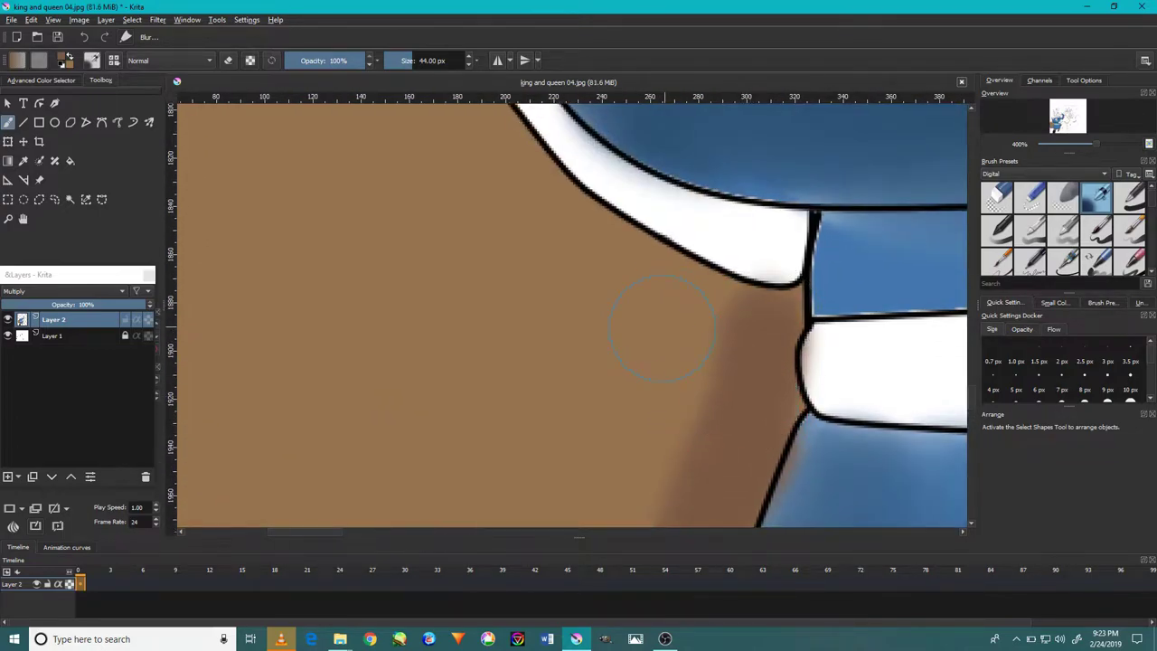
pyautogui.scroll(-5, 633, 385)
pyautogui.scroll(2, 621, 379)
pyautogui.moveTo(516, 303)
pyautogui.mouseDown()
pyautogui.moveTo(641, 400)
pyautogui.moveTo(400, 201)
pyautogui.moveTo(418, 199)
pyautogui.moveTo(361, 230)
pyautogui.mouseUp()
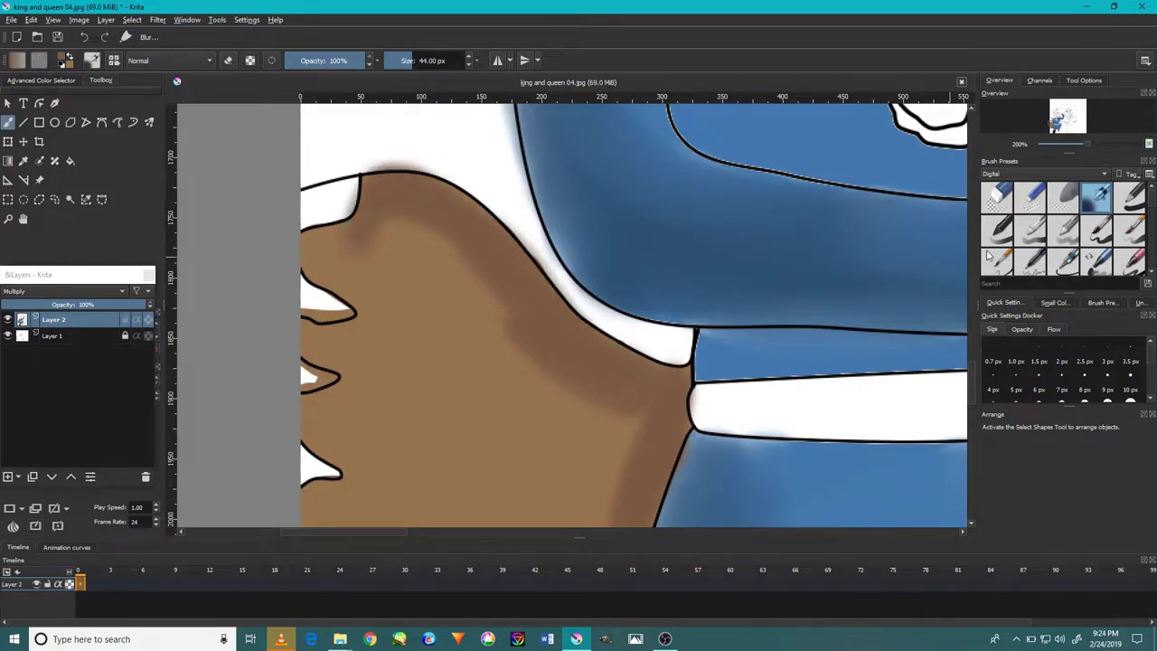
# - Smooth the dark fur shading with the Blur brush preset
pyautogui.click(1064, 231)
pyautogui.moveTo(488, 335); pyautogui.dragTo(397, 253)
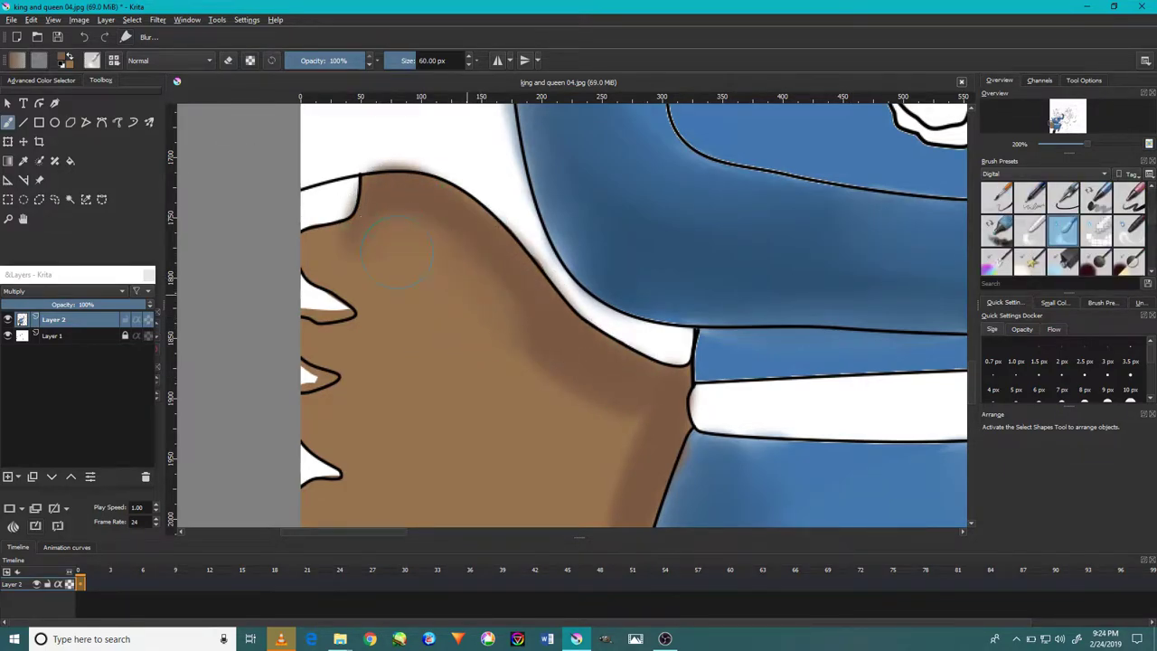
pyautogui.moveTo(565, 402); pyautogui.dragTo(560, 352)
pyautogui.scroll(-3, 429, 248)
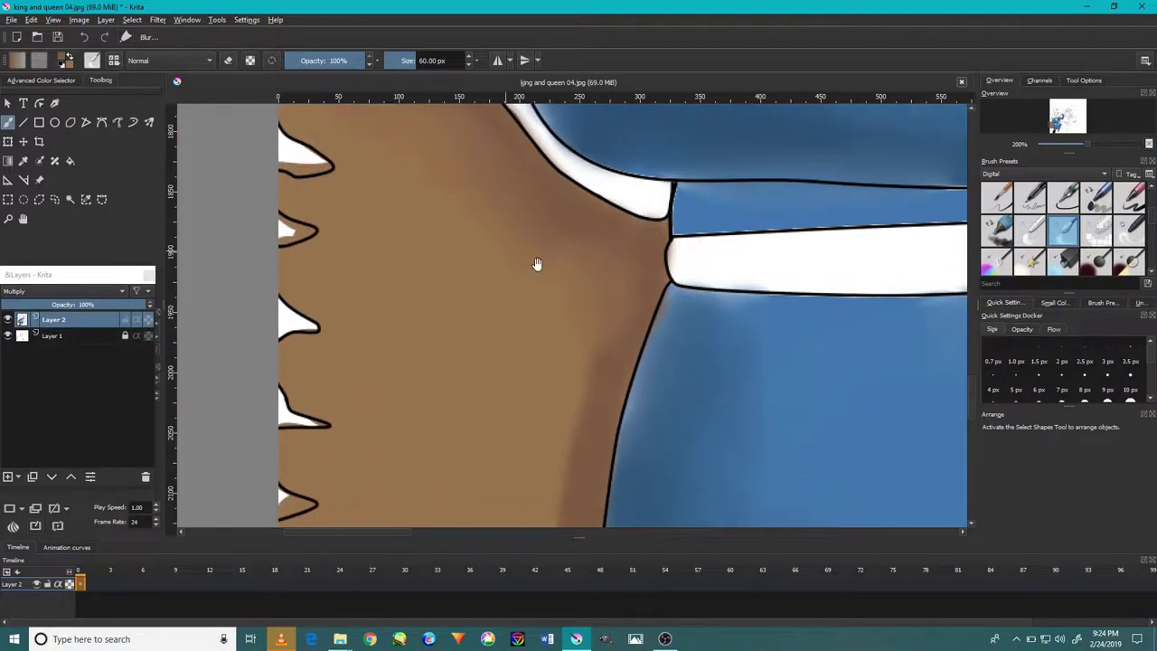
pyautogui.scroll(-3, 537, 263)
pyautogui.moveTo(615, 231)
pyautogui.mouseDown()
pyautogui.moveTo(607, 387)
pyautogui.moveTo(389, 461)
pyautogui.mouseUp()
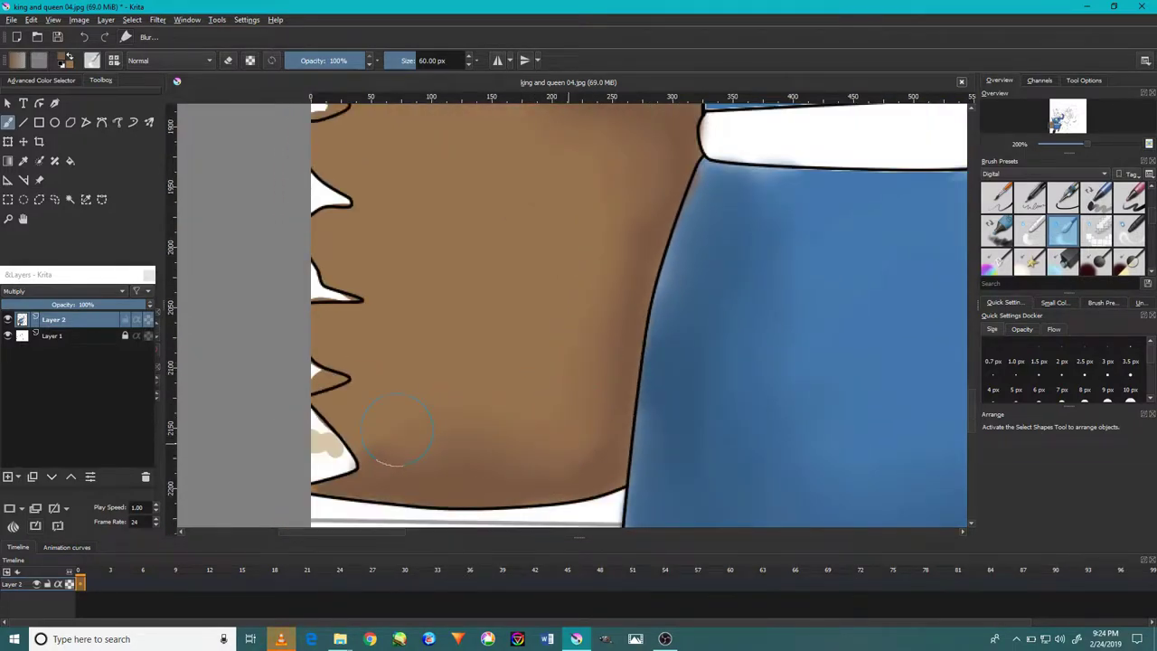
pyautogui.moveTo(512, 211); pyautogui.dragTo(526, 329)
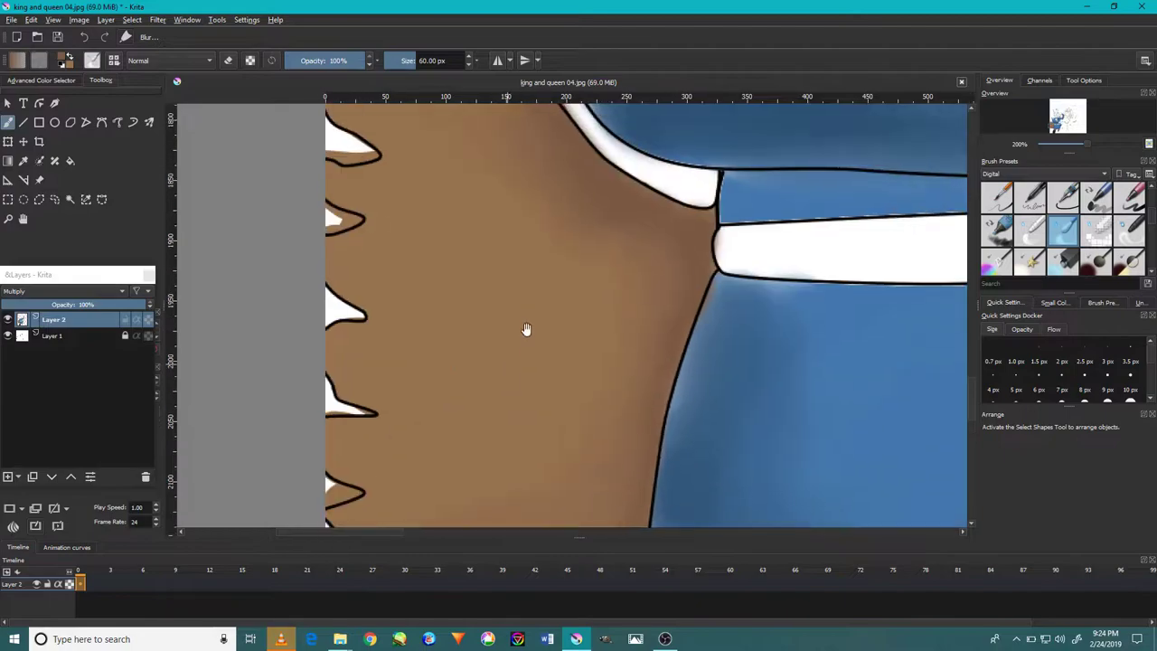
pyautogui.moveTo(469, 370); pyautogui.dragTo(532, 166)
pyautogui.keyDown('ctrl'); pyautogui.click(428, 411); pyautogui.keyUp('ctrl')
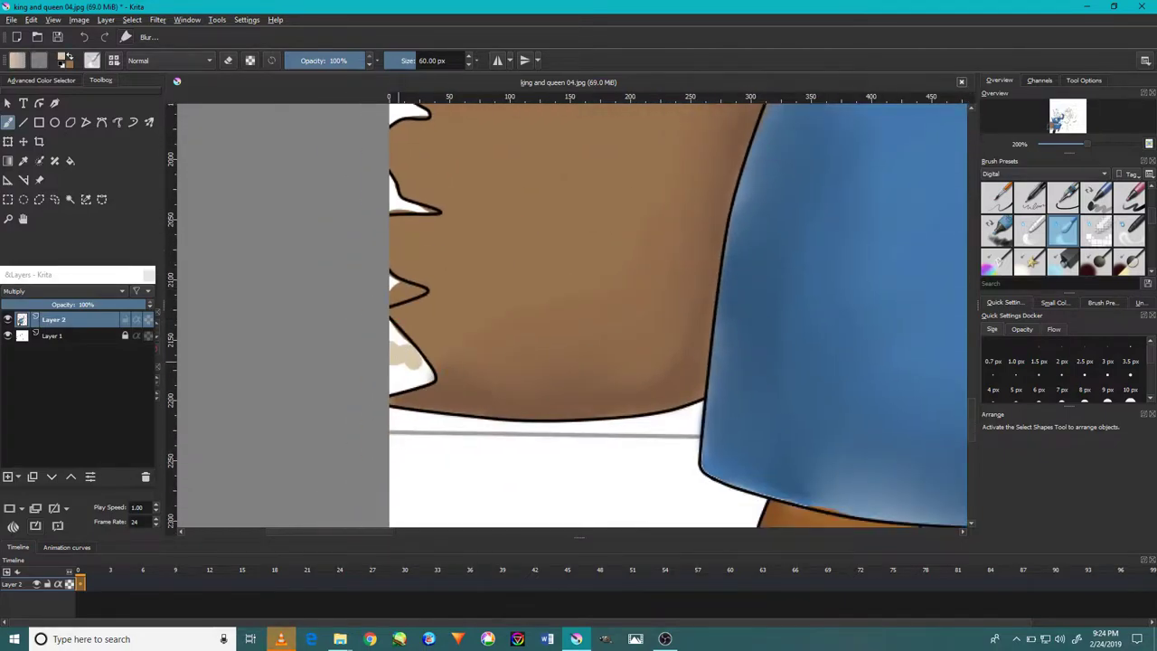
pyautogui.click(1130, 197)
# - Paint the white lower fur tip beige with a smaller brush
pyautogui.press('-')
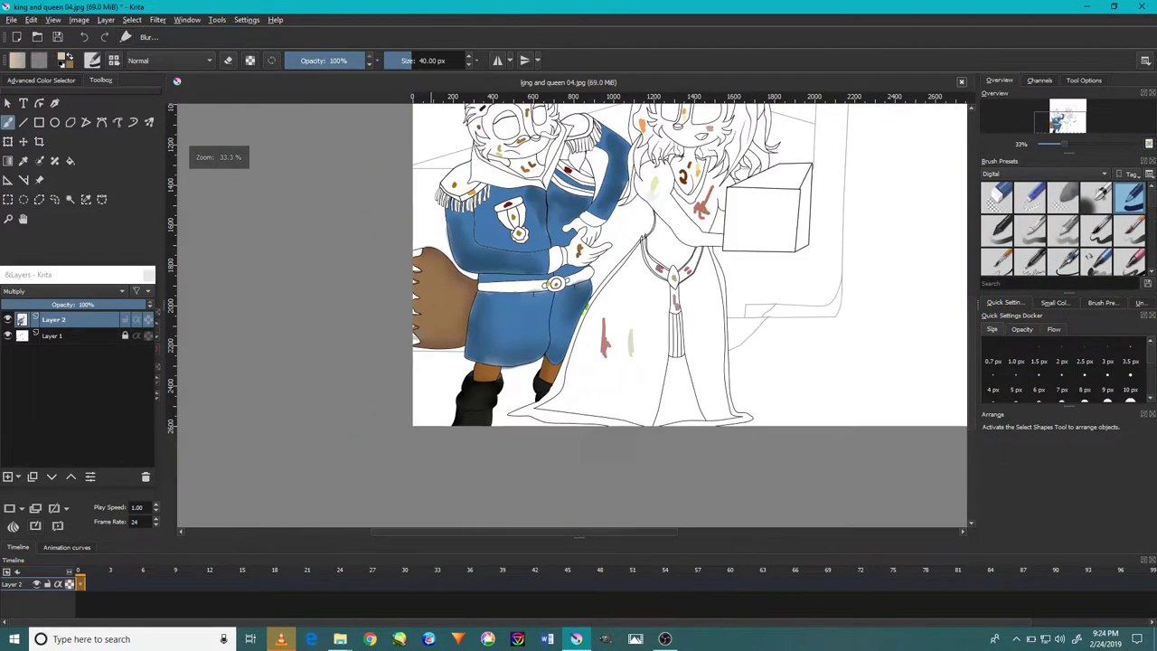
pyautogui.scroll(5, 449, 358)
pyautogui.press('[')
pyautogui.press('[')
pyautogui.moveTo(488, 362)
pyautogui.mouseDown()
pyautogui.moveTo(563, 346)
pyautogui.moveTo(452, 396)
pyautogui.mouseUp()
pyautogui.moveTo(535, 307); pyautogui.dragTo(591, 334)
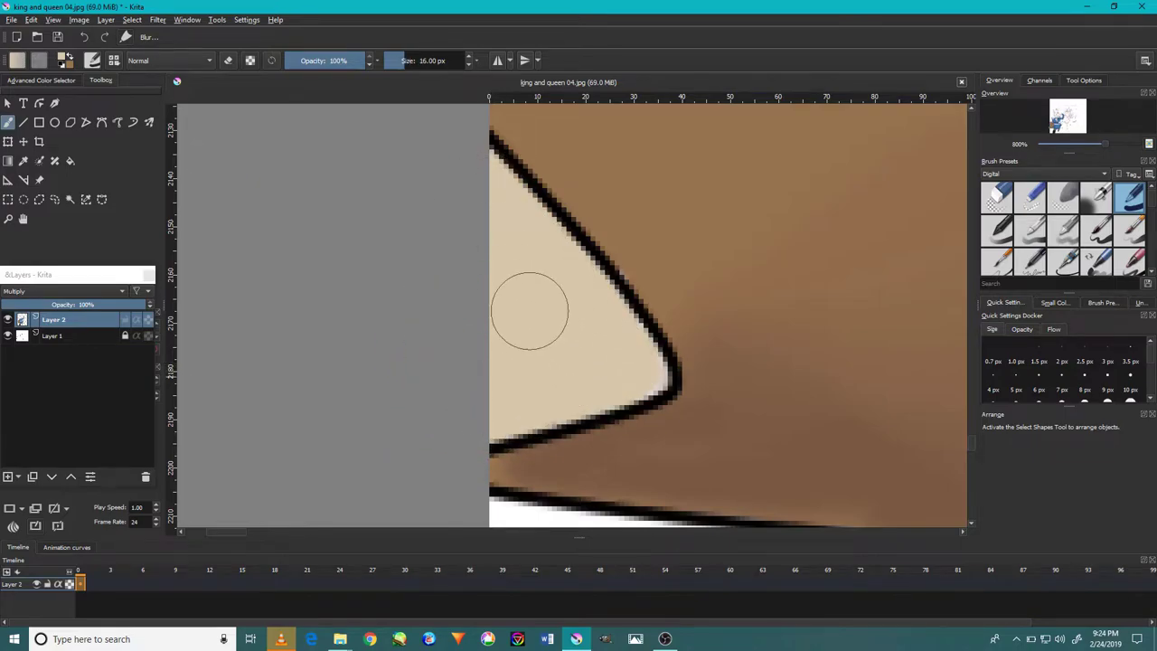
pyautogui.scroll(-3, 509, 211)
pyautogui.scroll(-1, 508, 211)
pyautogui.scroll(1, 542, 216)
pyautogui.scroll(2, 465, 331)
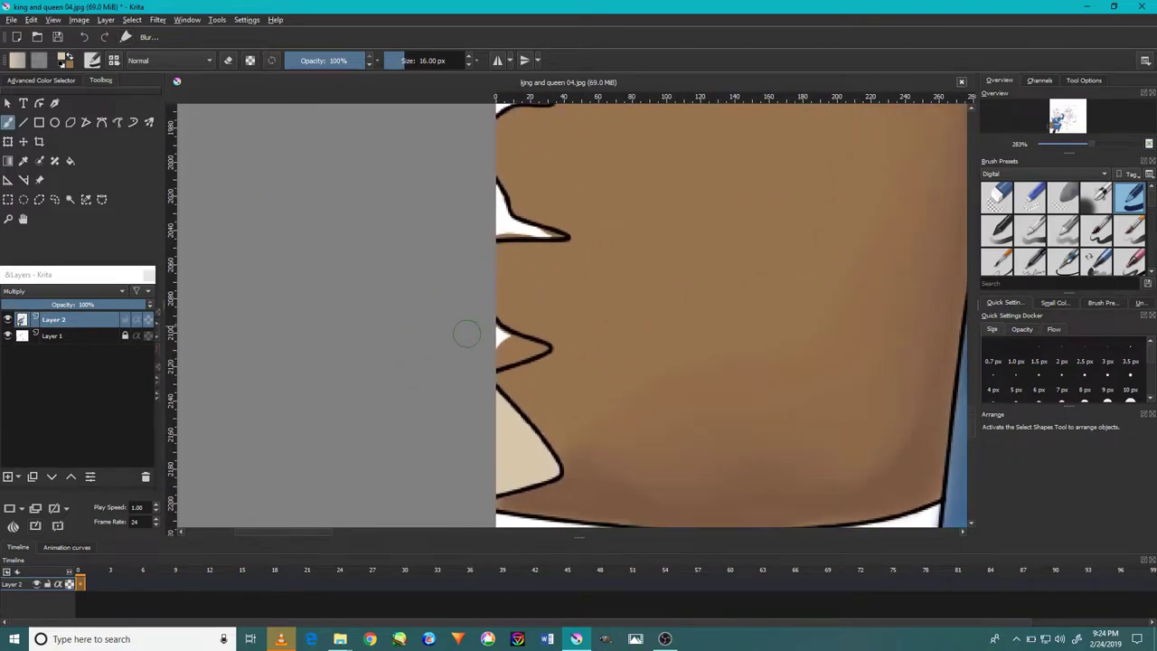
pyautogui.scroll(1, 501, 350)
pyautogui.moveTo(502, 349)
pyautogui.mouseDown()
pyautogui.moveTo(498, 315)
pyautogui.moveTo(632, 347)
pyautogui.mouseUp()
# - Paint the upper fur tip and the leftover white areas beige
pyautogui.press('[')
pyautogui.press('[')
pyautogui.moveTo(549, 233); pyautogui.dragTo(543, 337)
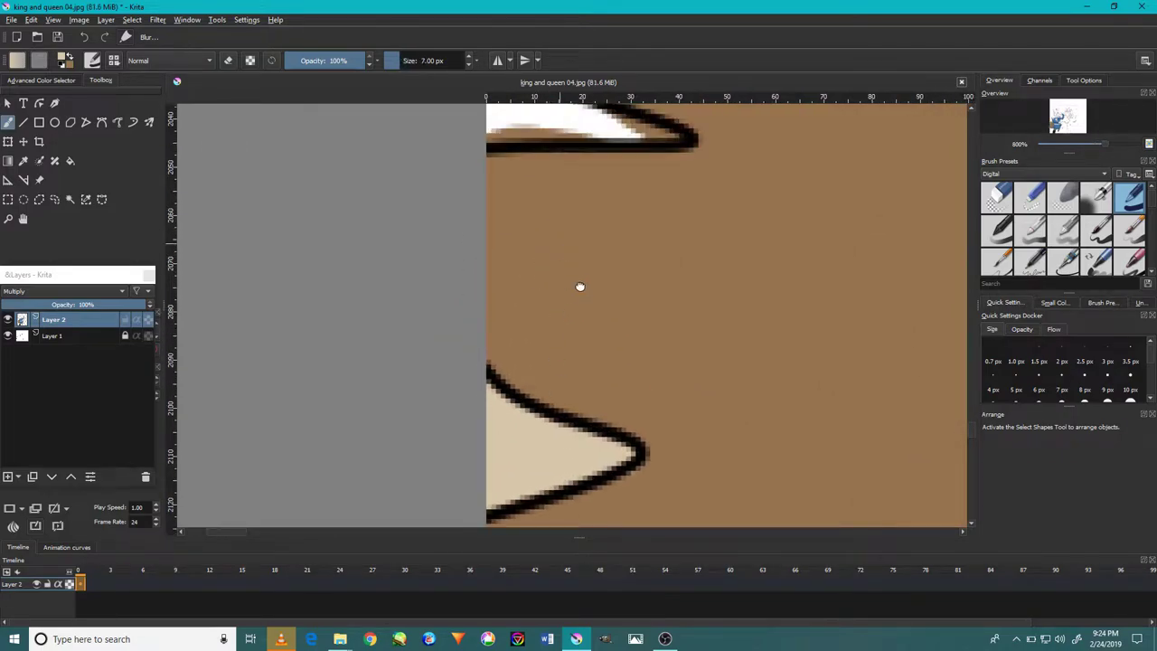
pyautogui.moveTo(580, 287); pyautogui.dragTo(588, 431)
pyautogui.moveTo(503, 246); pyautogui.dragTo(645, 271)
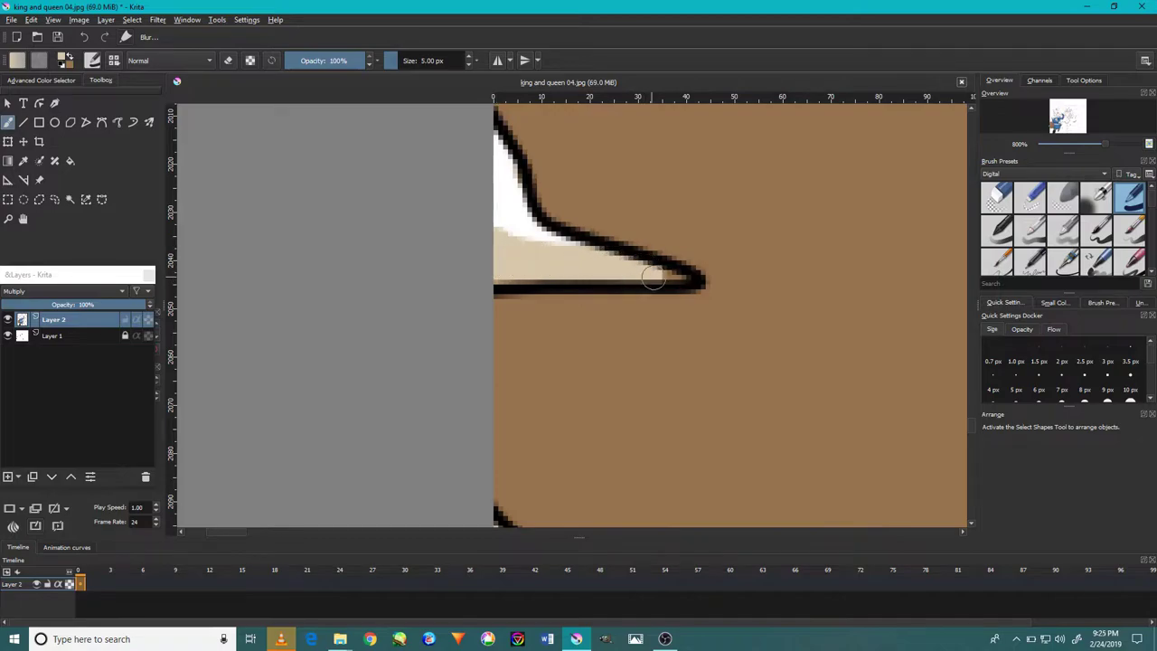
pyautogui.moveTo(469, 222)
pyautogui.mouseDown()
pyautogui.moveTo(511, 181)
pyautogui.moveTo(571, 252)
pyautogui.mouseUp()
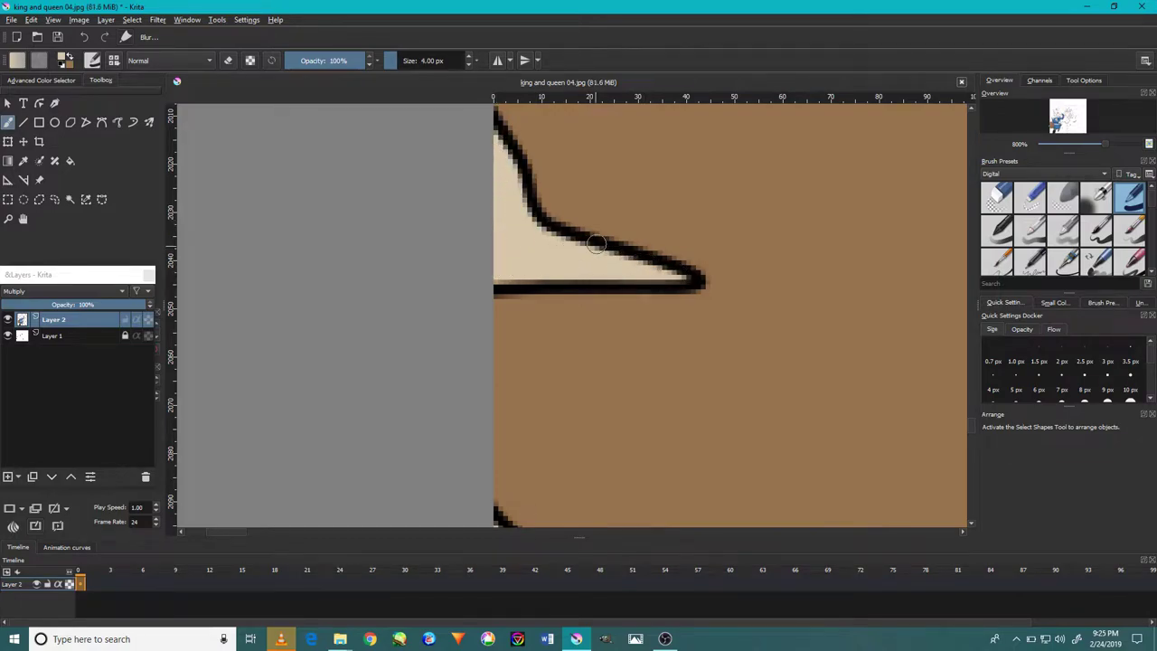
pyautogui.scroll(-5, 597, 244)
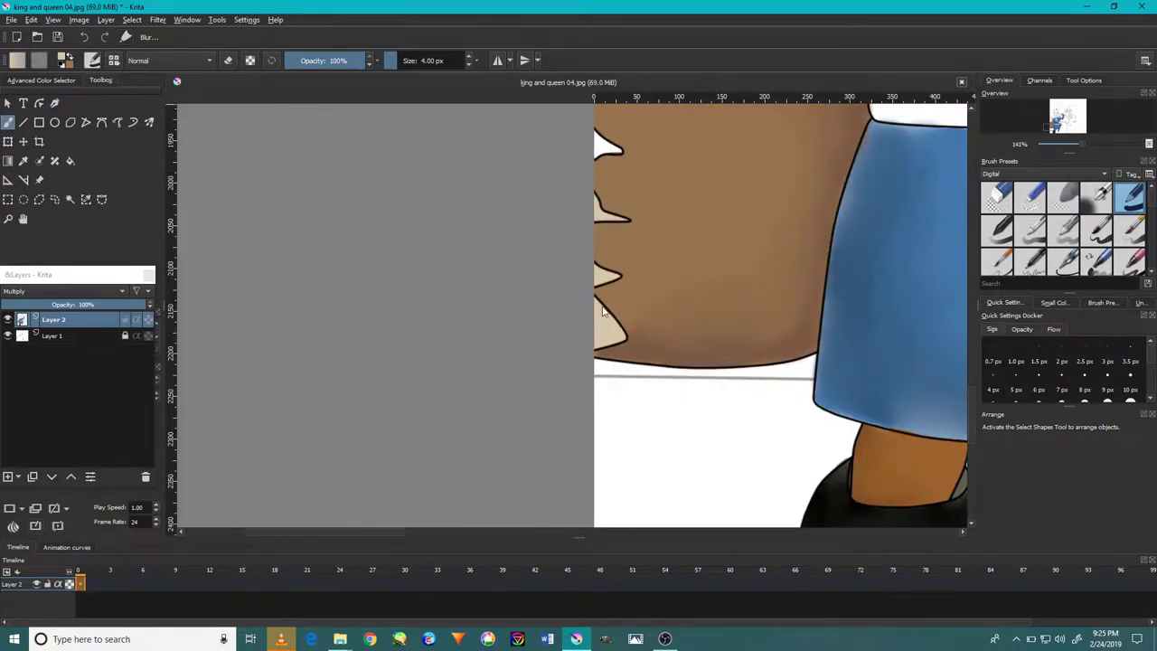
pyautogui.scroll(2, 603, 312)
pyautogui.scroll(4, 553, 322)
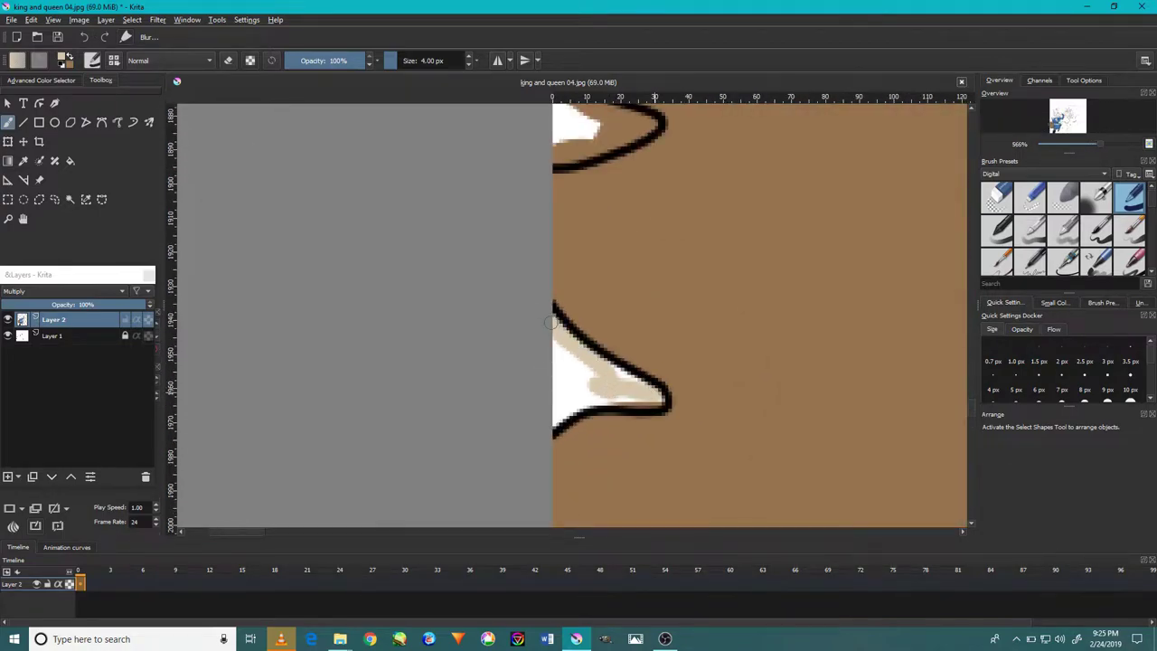
pyautogui.moveTo(550, 323)
pyautogui.mouseDown()
pyautogui.moveTo(605, 379)
pyautogui.moveTo(571, 357)
pyautogui.mouseUp()
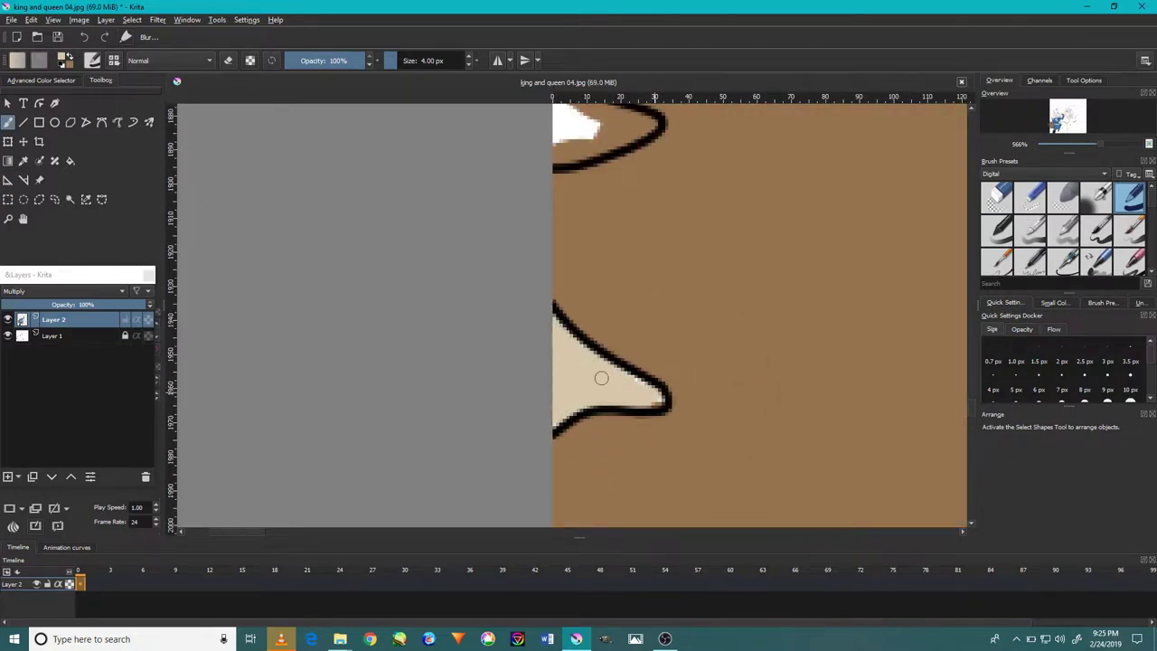
# - Fill the remaining white fur tips beige with the fill tool
pyautogui.click(70, 160)
pyautogui.scroll(-2, 596, 136)
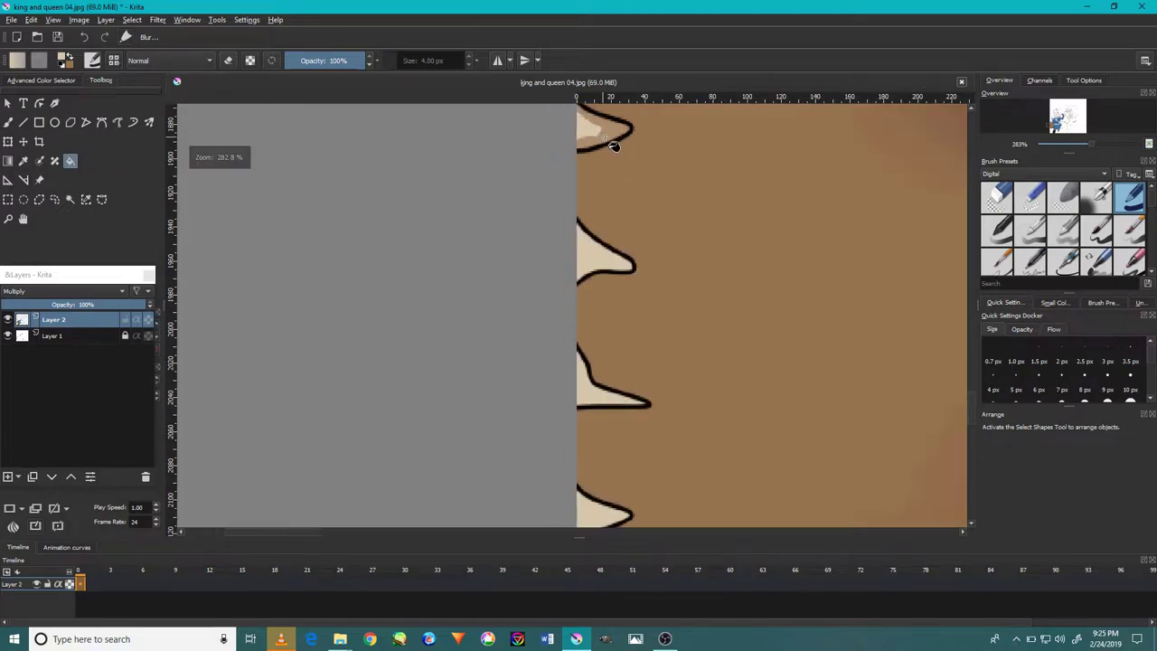
pyautogui.click(588, 221)
pyautogui.scroll(3, 421, 199)
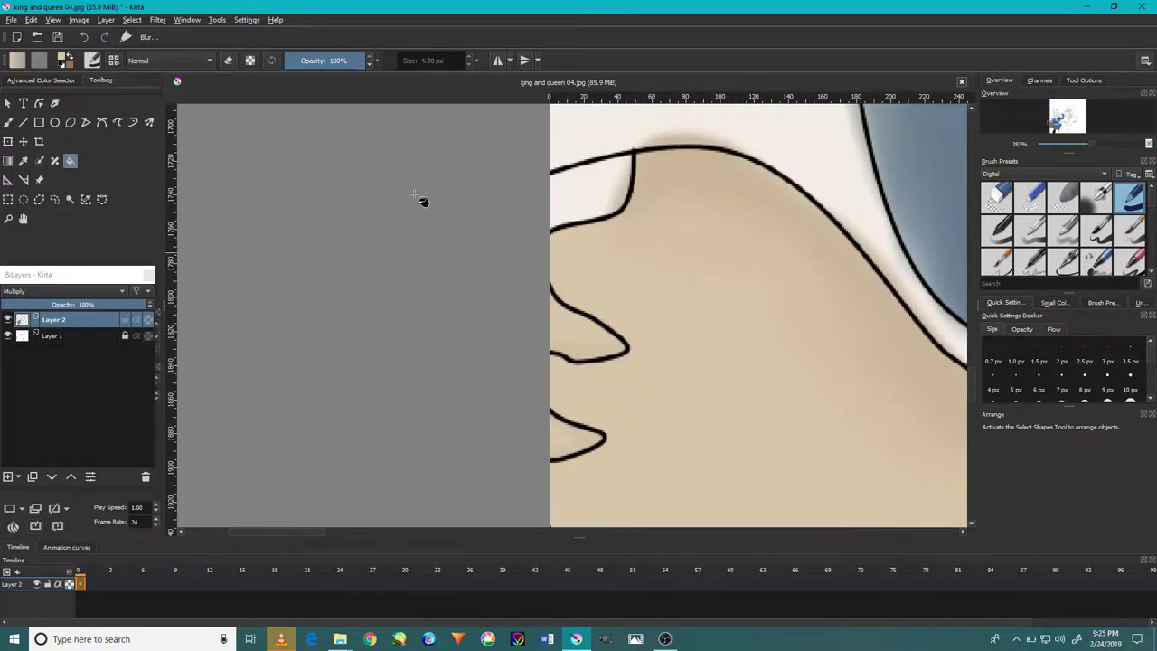
pyautogui.click(583, 190)
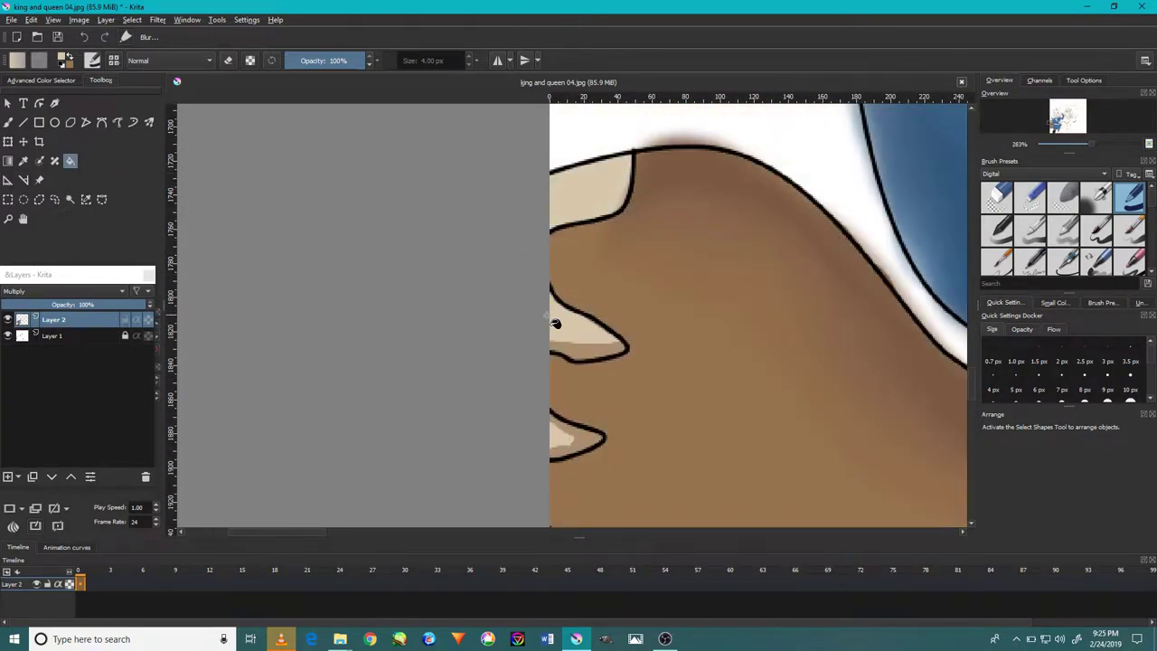
# - Brush beige over the tip's brown shading and fill the lower tip light beige
pyautogui.press('b')
pyautogui.scroll(3, 543, 326)
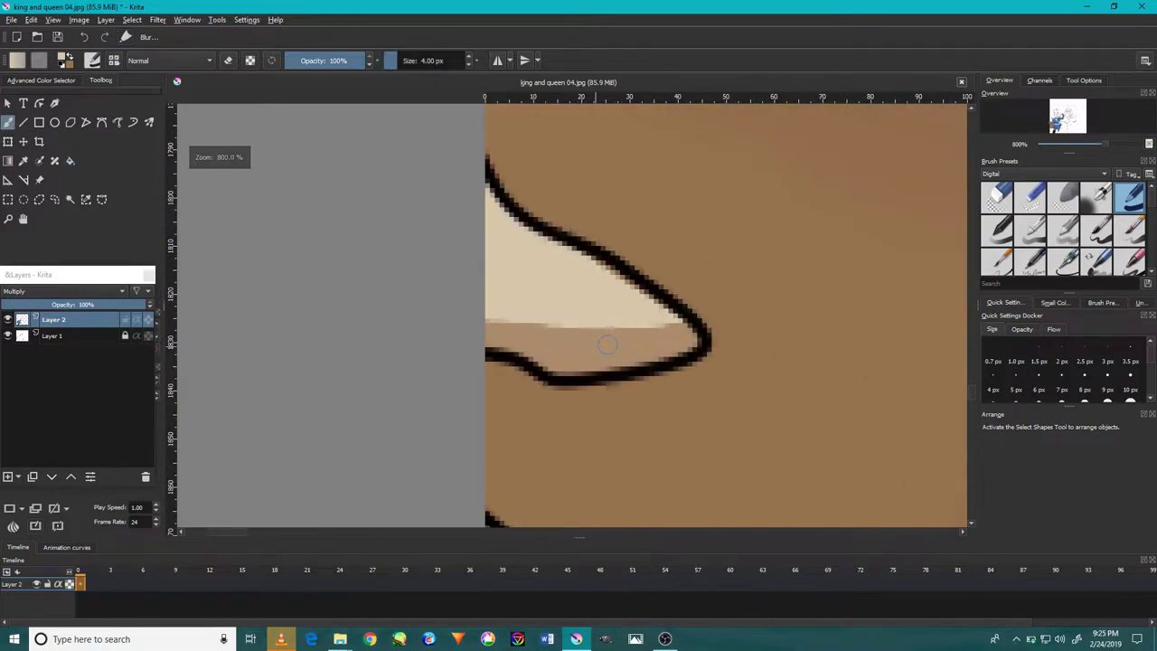
pyautogui.moveTo(494, 315)
pyautogui.mouseDown()
pyautogui.moveTo(666, 323)
pyautogui.moveTo(509, 341)
pyautogui.moveTo(687, 335)
pyautogui.mouseUp()
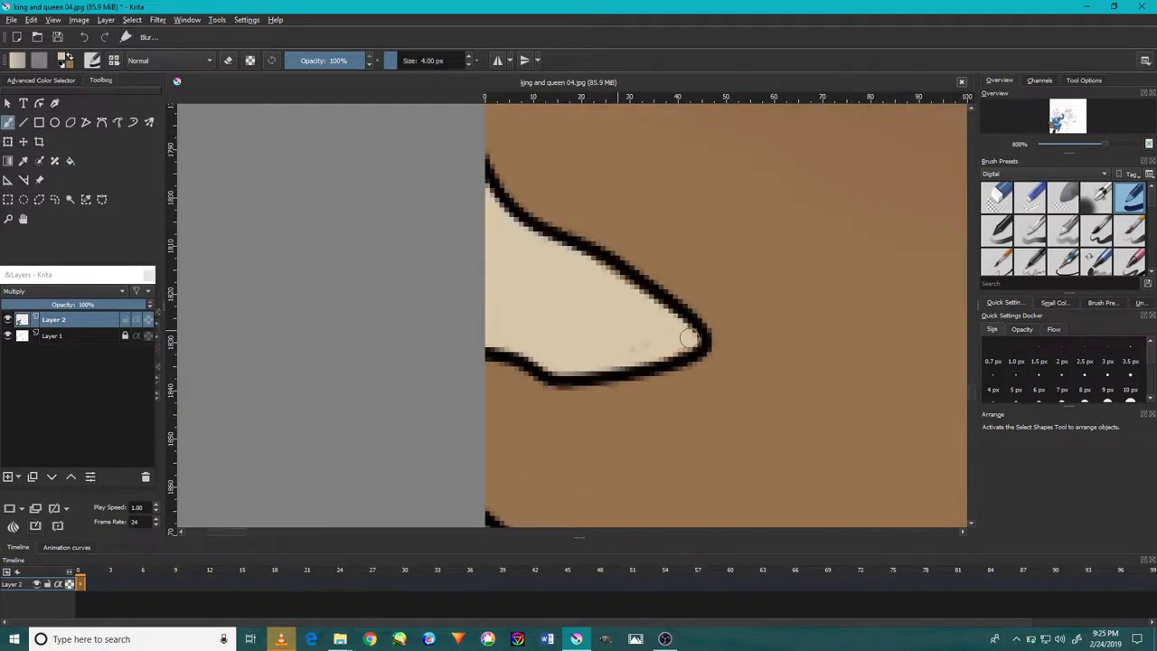
pyautogui.scroll(-4, 576, 406)
pyautogui.scroll(4, 576, 407)
pyautogui.press(']')
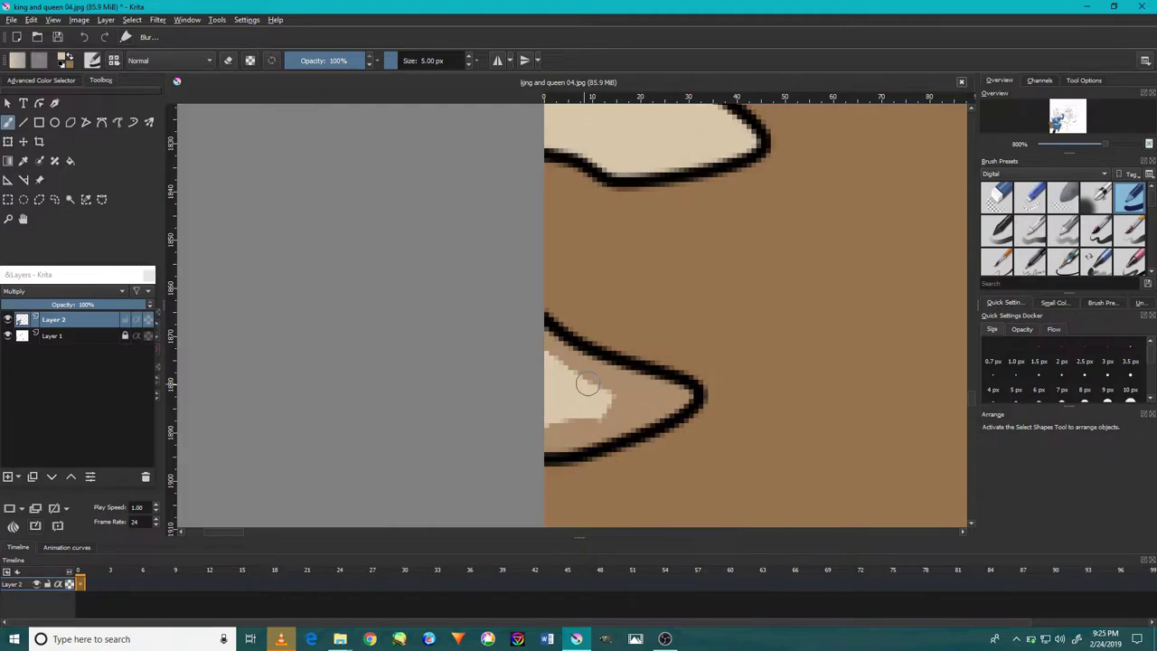
pyautogui.moveTo(604, 418)
pyautogui.mouseDown()
pyautogui.moveTo(565, 357)
pyautogui.moveTo(642, 395)
pyautogui.mouseUp()
pyautogui.scroll(-5, 642, 395)
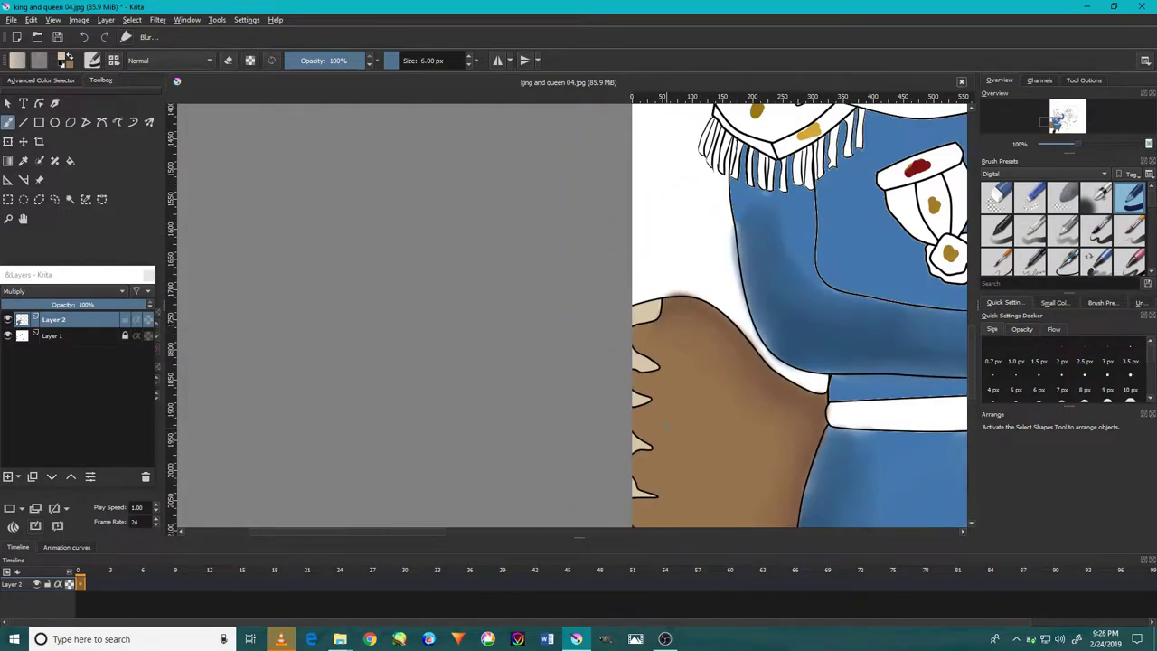
# - Blur the outline of a beige fur tip with a smaller brush, then undo it
pyautogui.click(1097, 196)
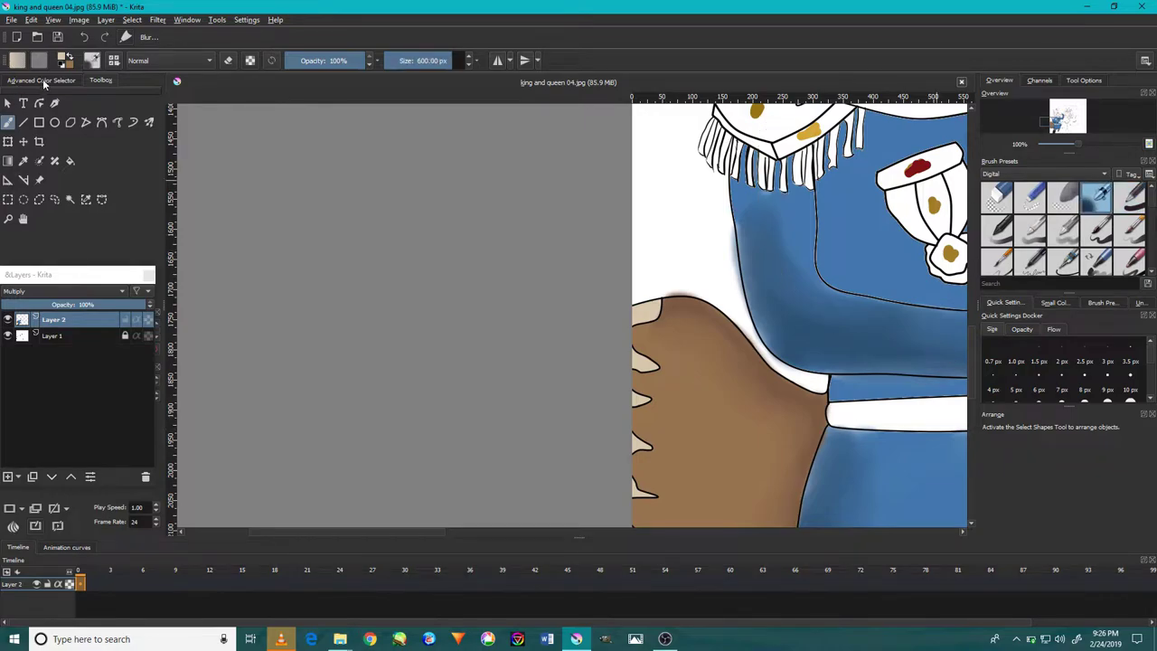
pyautogui.click(42, 80)
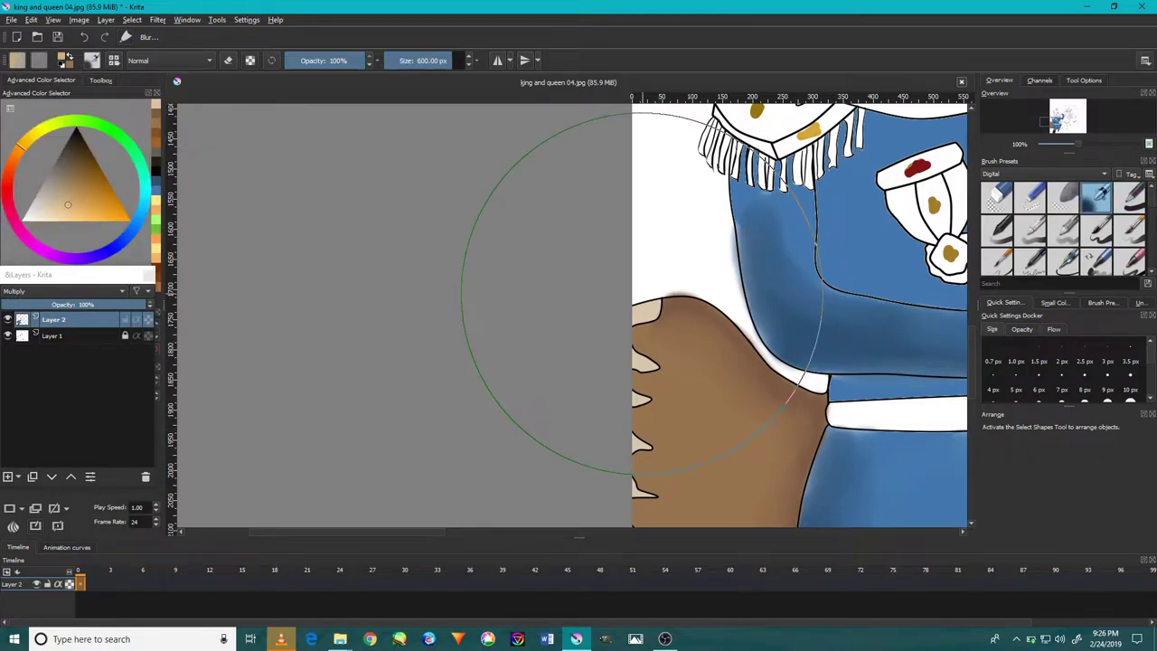
pyautogui.moveTo(641, 289); pyautogui.dragTo(579, 291)
pyautogui.scroll(2, 640, 294)
pyautogui.scroll(1, 651, 310)
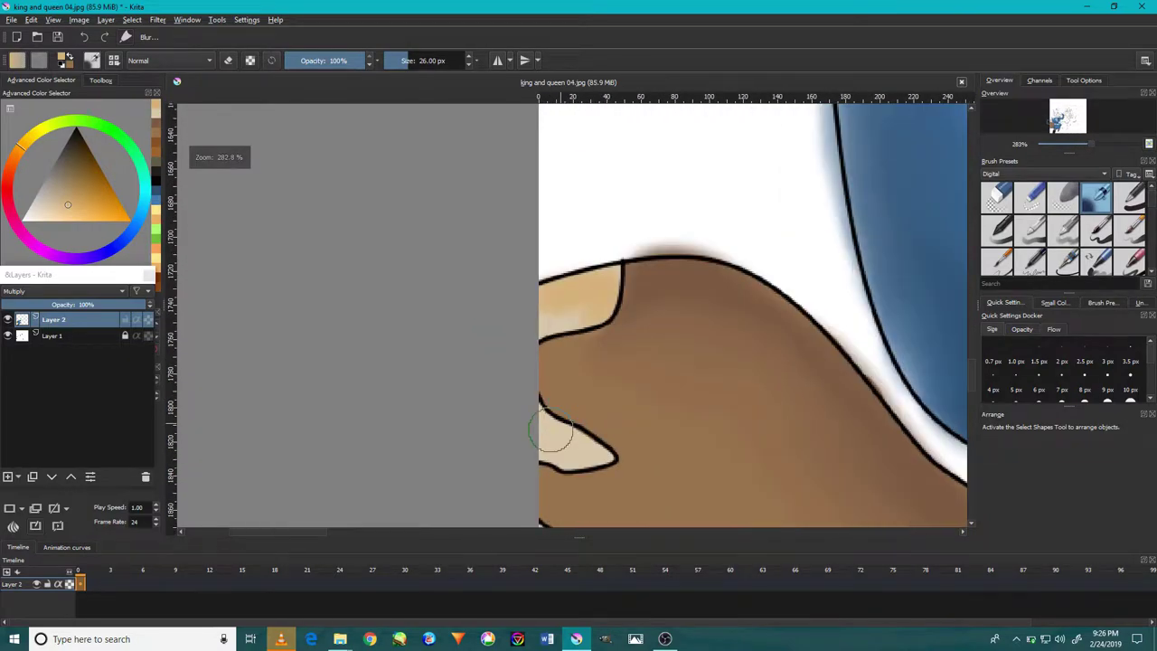
pyautogui.press('[')
pyautogui.press('[')
pyautogui.press('[')
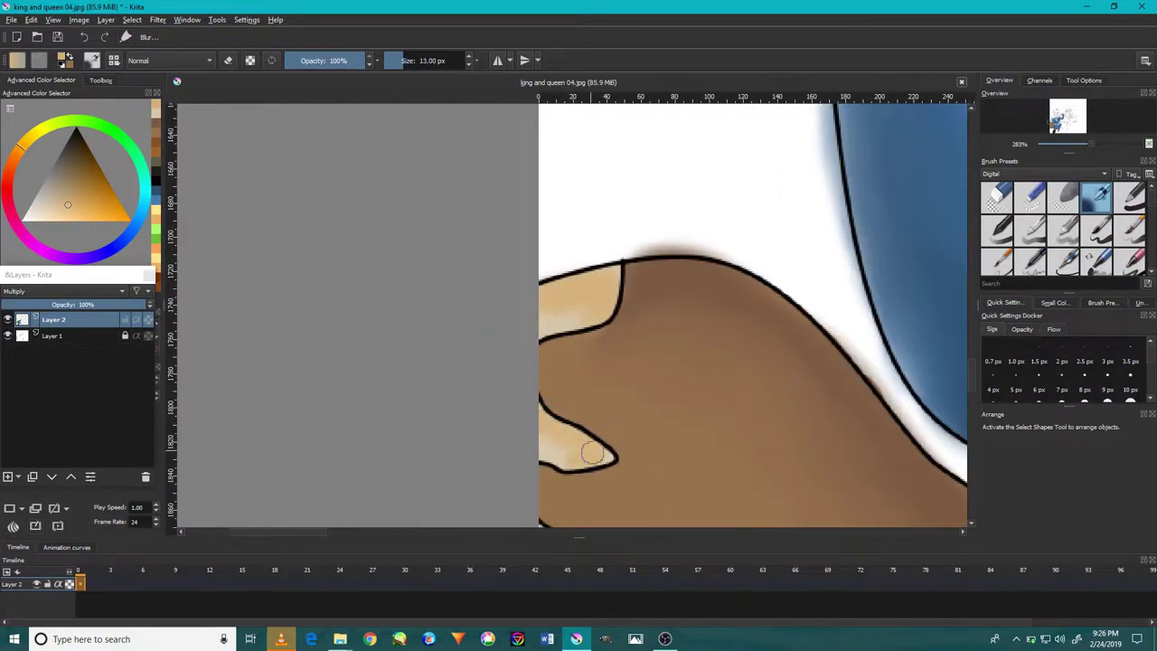
pyautogui.moveTo(592, 452); pyautogui.dragTo(602, 261)
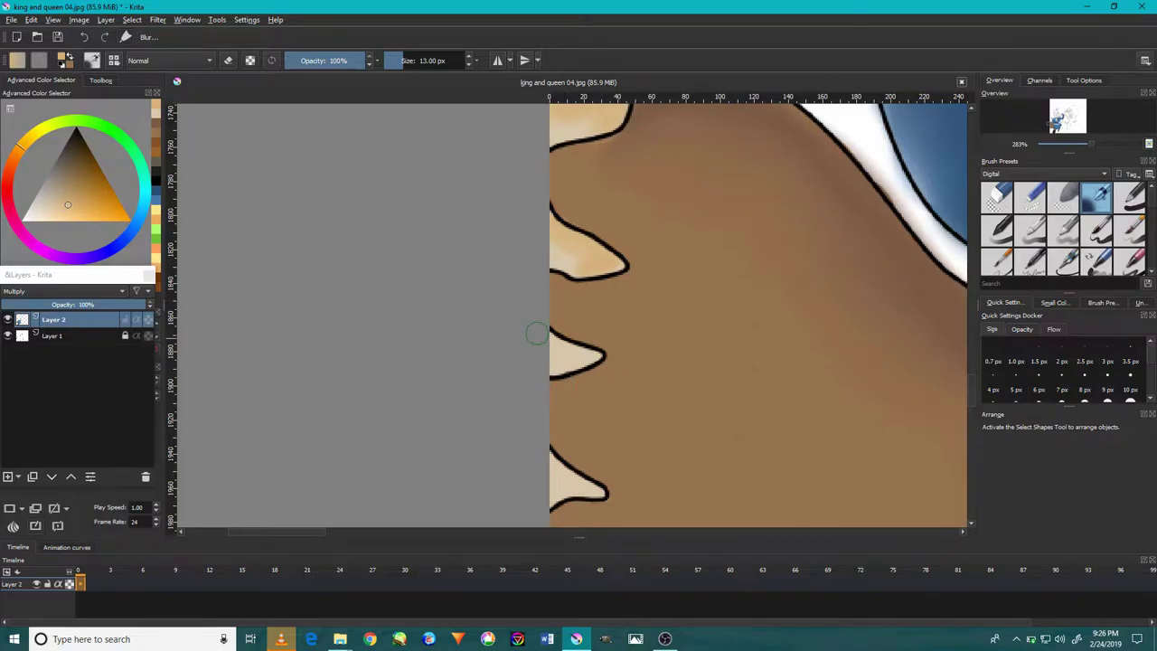
pyautogui.scroll(1, 536, 334)
pyautogui.scroll(1, 555, 382)
pyautogui.scroll(1, 542, 442)
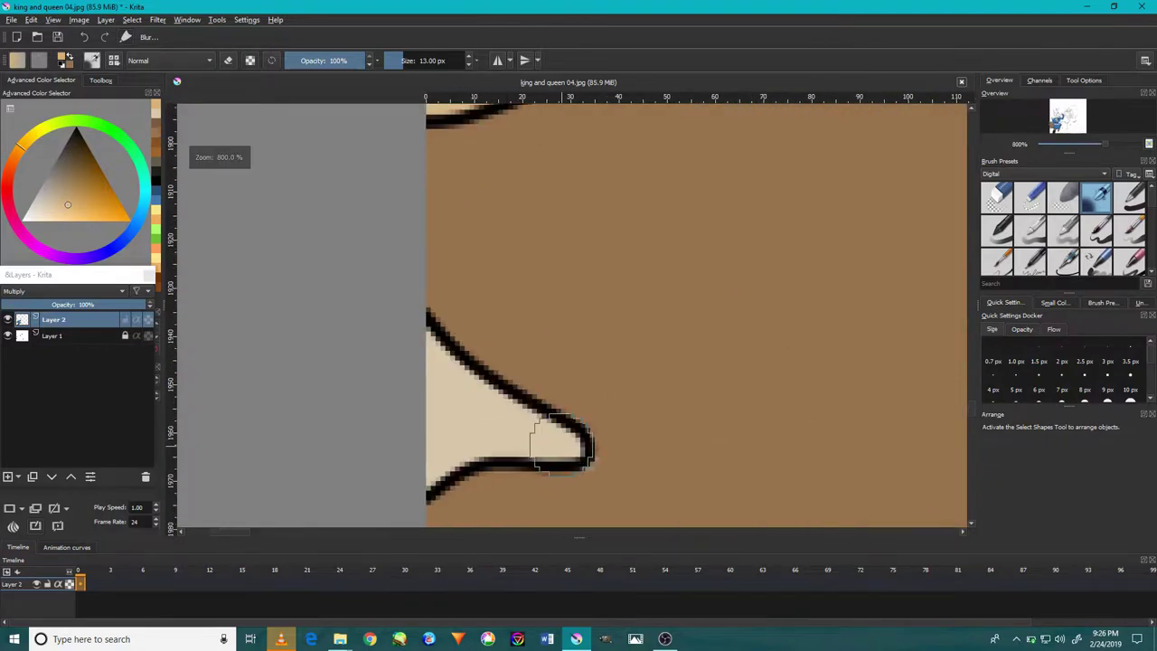
pyautogui.moveTo(560, 442)
pyautogui.mouseDown()
pyautogui.moveTo(472, 393)
pyautogui.moveTo(442, 348)
pyautogui.mouseUp()
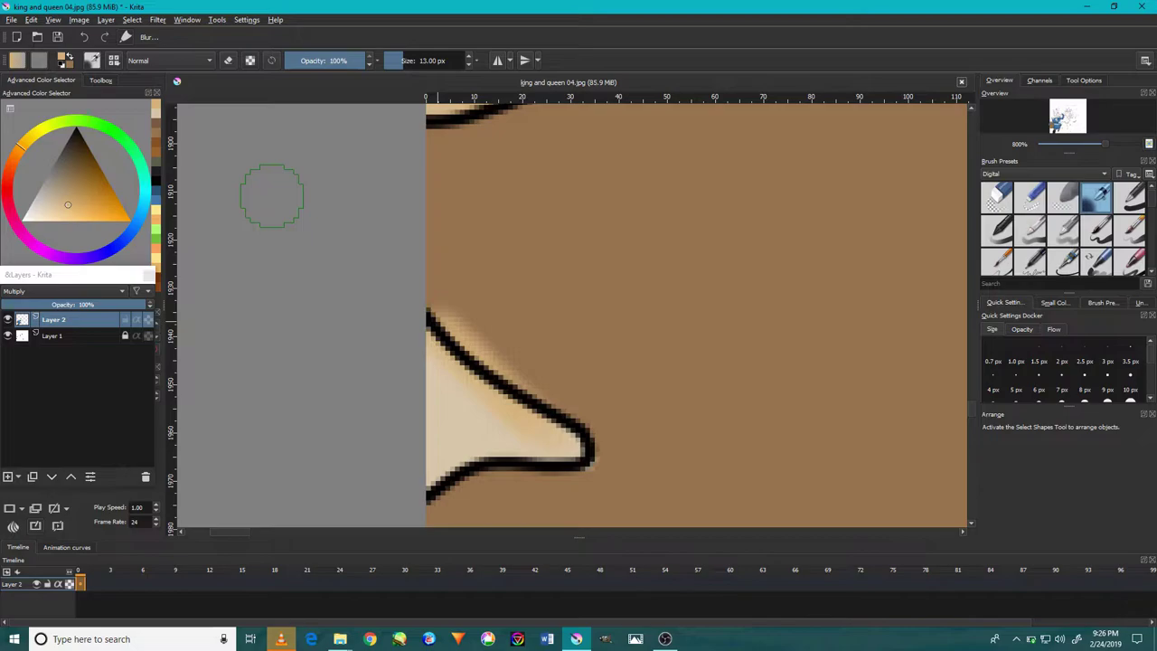
pyautogui.hotkey('ctrl', 'z')
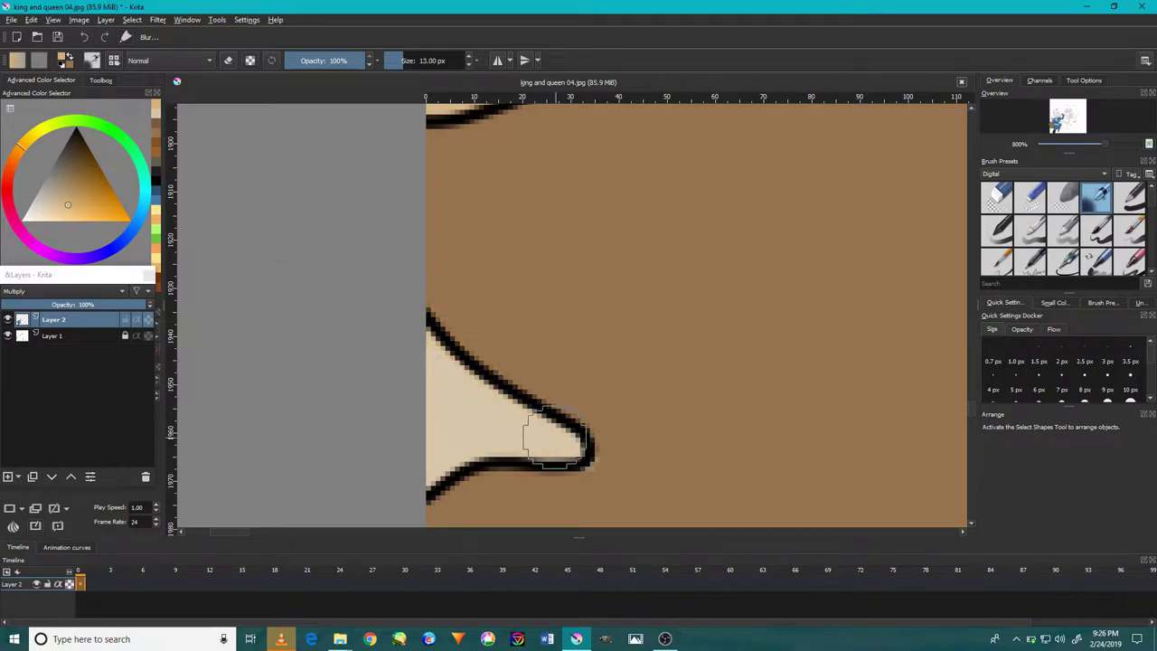
# - Blend the light stripe in the fur tip and zoom out
pyautogui.scroll(-4, 560, 425)
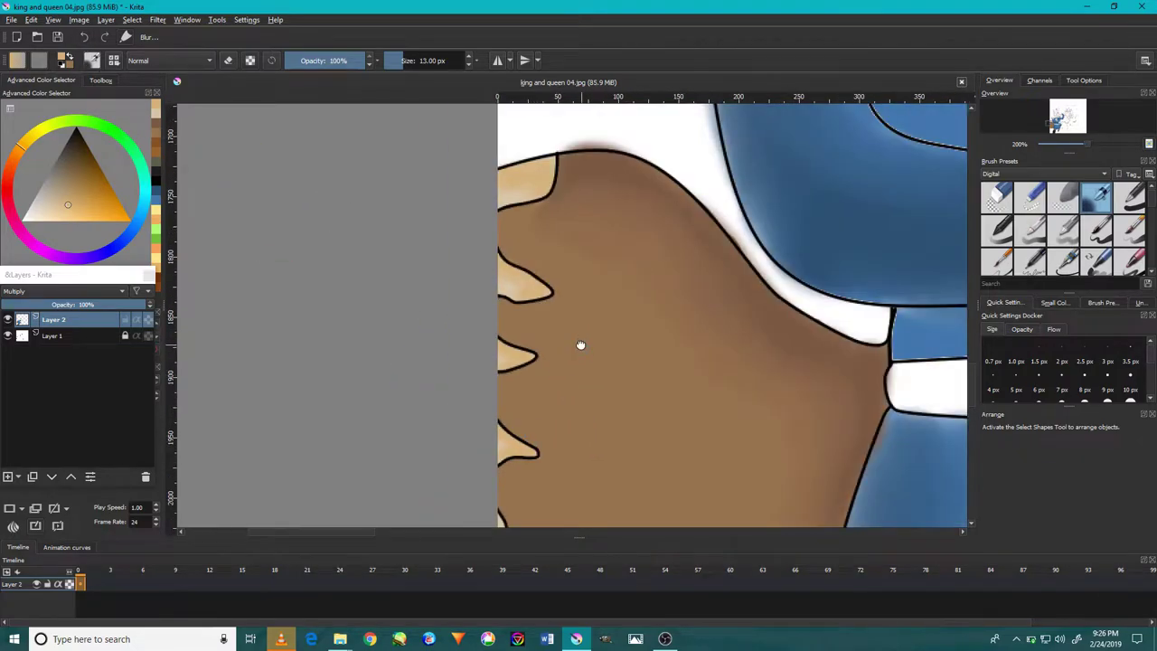
pyautogui.scroll(-3, 580, 344)
pyautogui.scroll(3, 536, 412)
pyautogui.scroll(2, 530, 421)
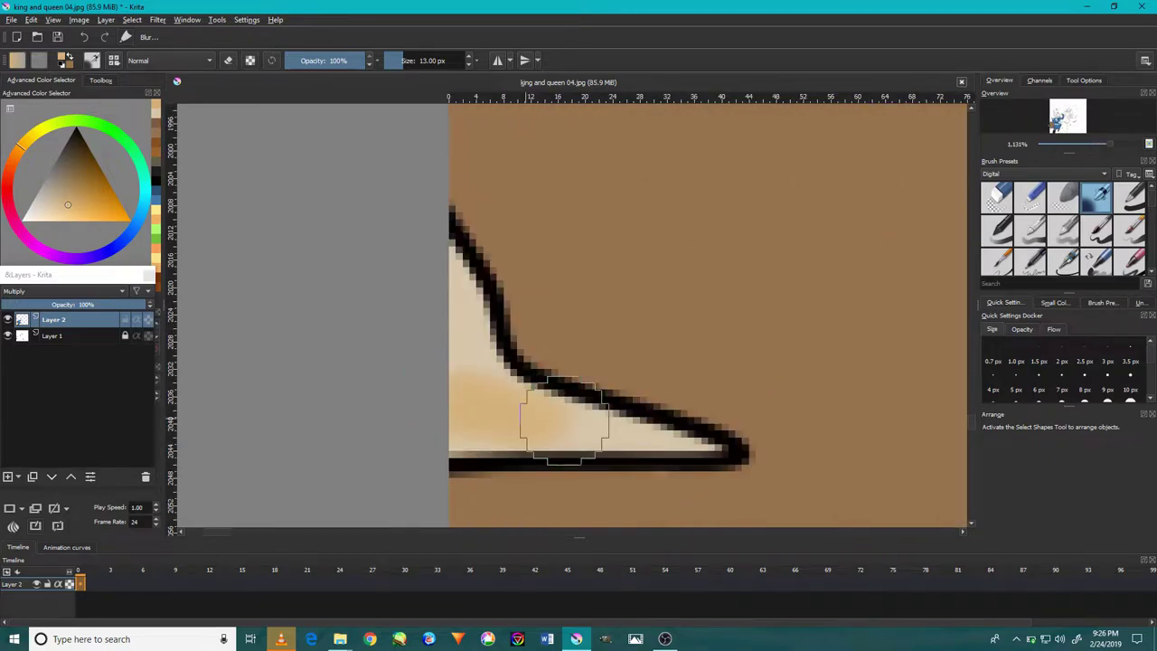
pyautogui.scroll(-2, 620, 435)
pyautogui.scroll(-6, 620, 435)
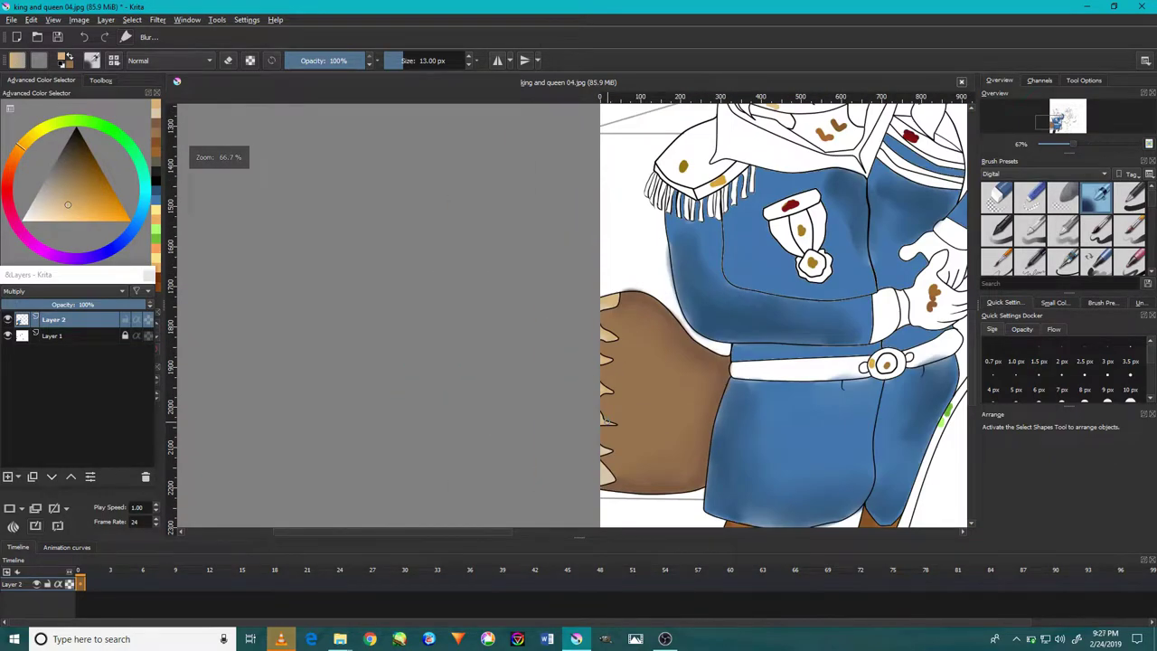
pyautogui.scroll(-2, 470, 284)
pyautogui.scroll(-1, 470, 284)
pyautogui.scroll(5, 636, 376)
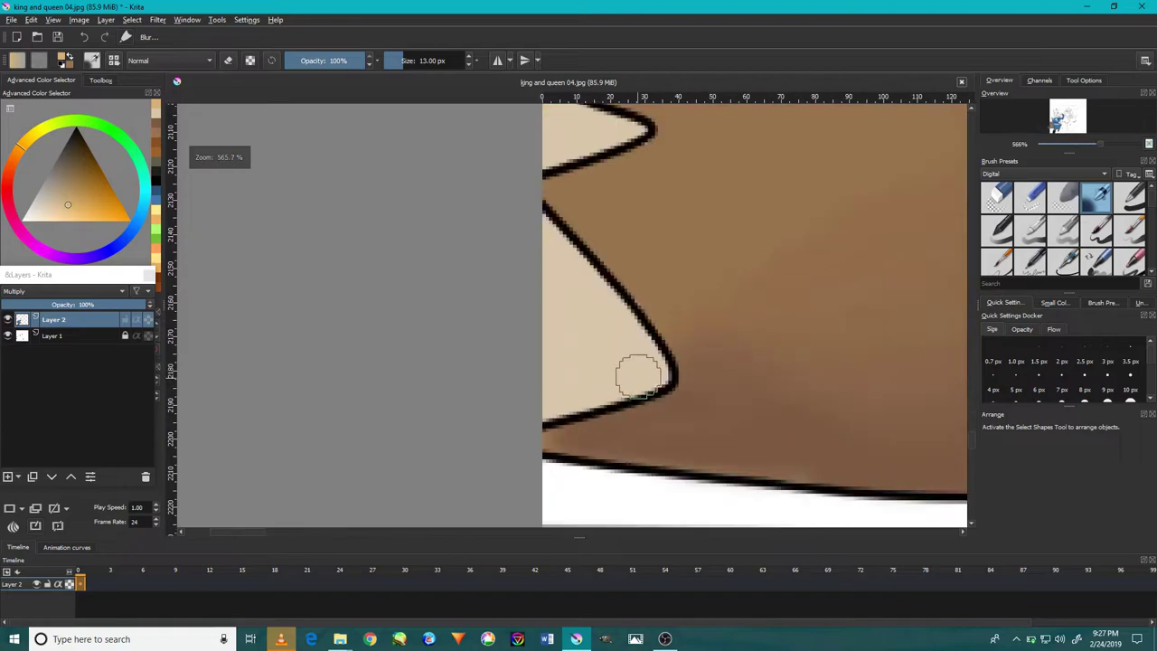
pyautogui.moveTo(546, 238)
pyautogui.mouseDown()
pyautogui.moveTo(584, 379)
pyautogui.moveTo(653, 368)
pyautogui.mouseUp()
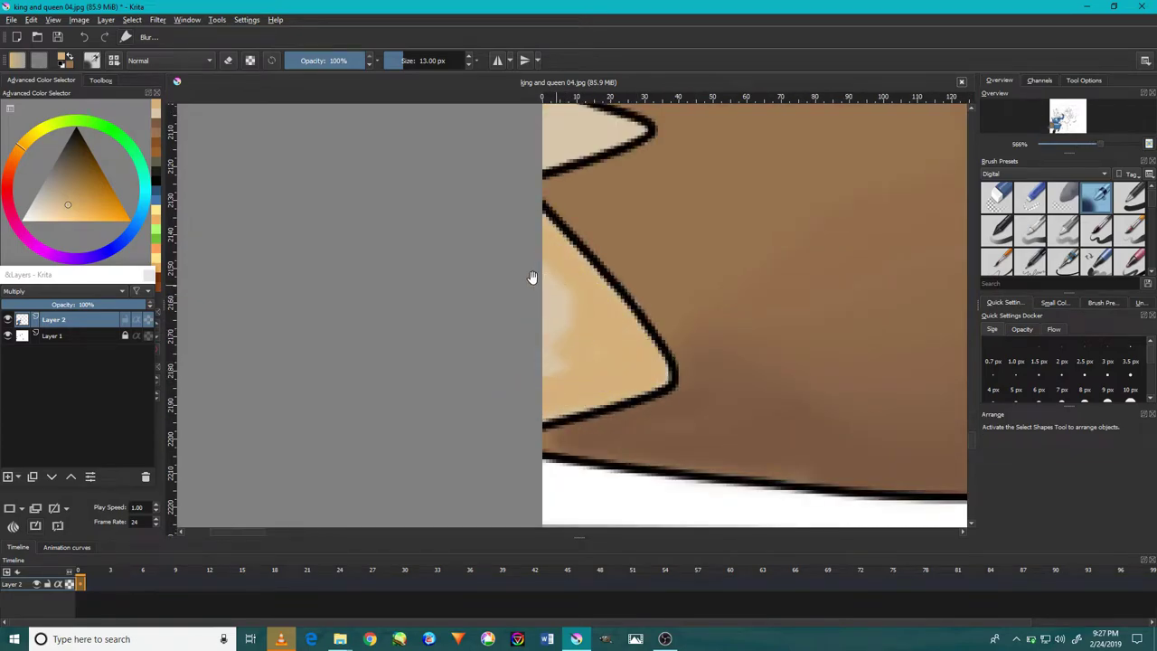
pyautogui.moveTo(532, 277); pyautogui.dragTo(534, 420)
pyautogui.scroll(-3, 560, 510)
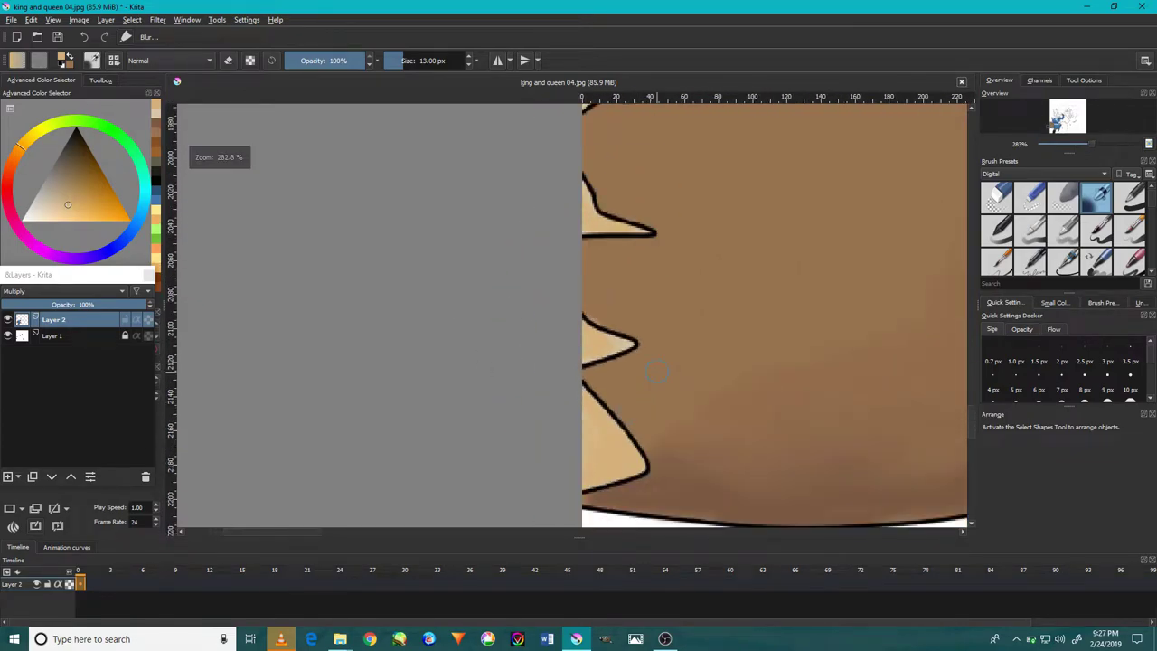
pyautogui.scroll(-4, 560, 511)
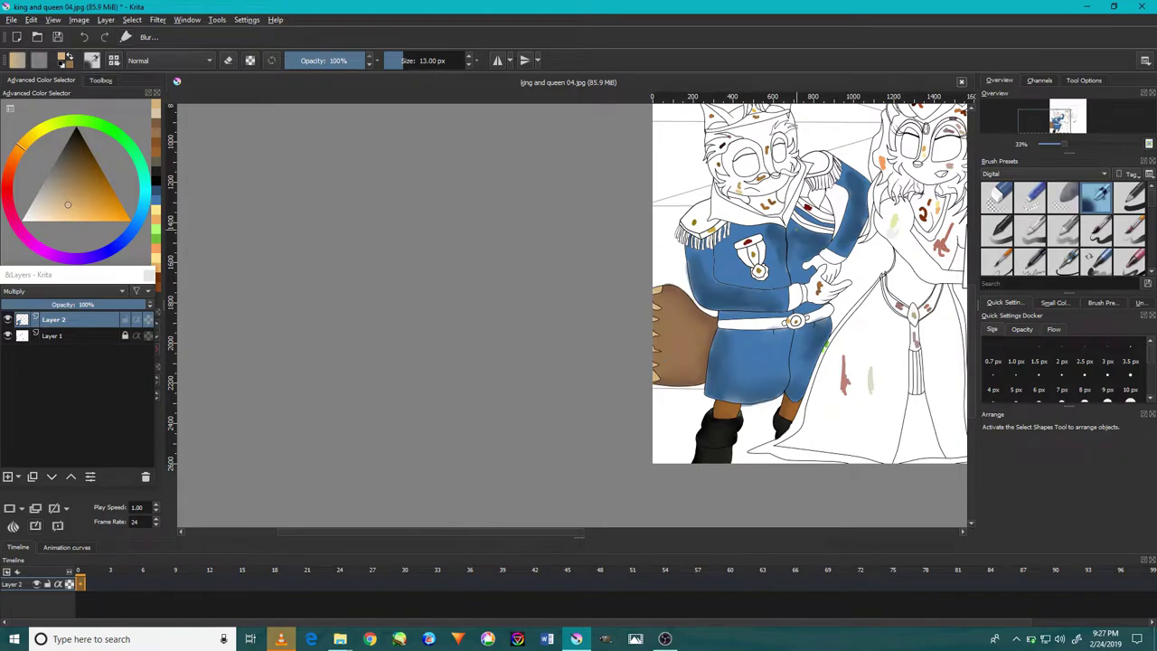
# - Pick the light gold colour and paint the large buckle circle gold
pyautogui.scroll(2, 793, 328)
pyautogui.scroll(3, 793, 327)
pyautogui.scroll(3, 793, 328)
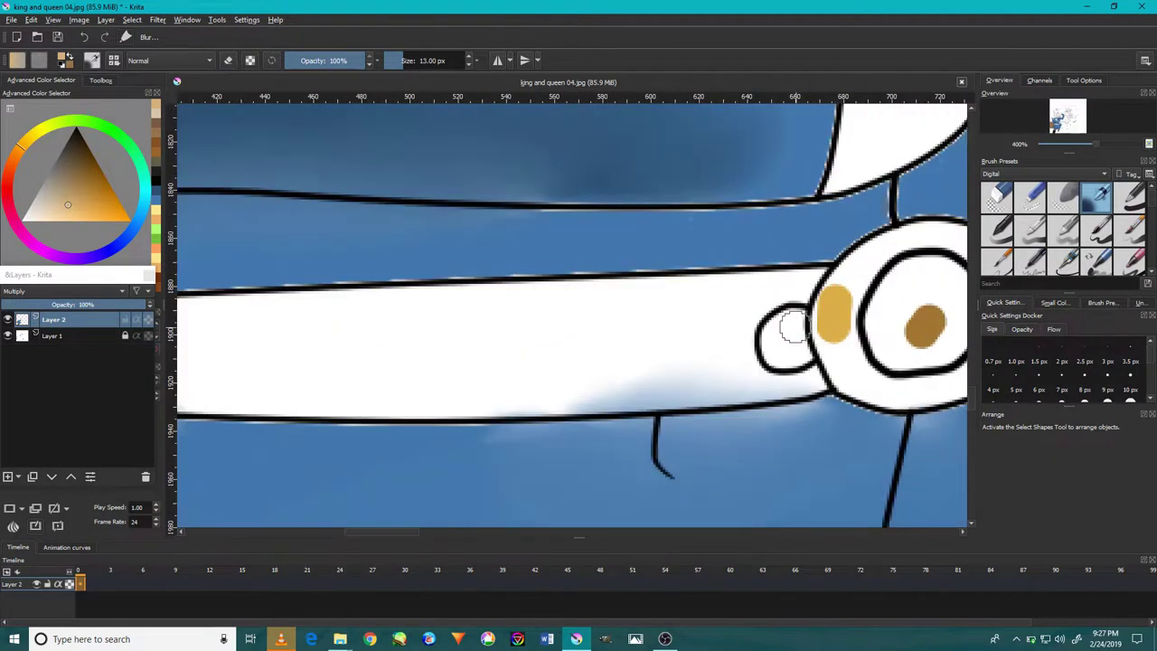
pyautogui.keyDown('ctrl'); pyautogui.click(938, 318); pyautogui.keyUp('ctrl')
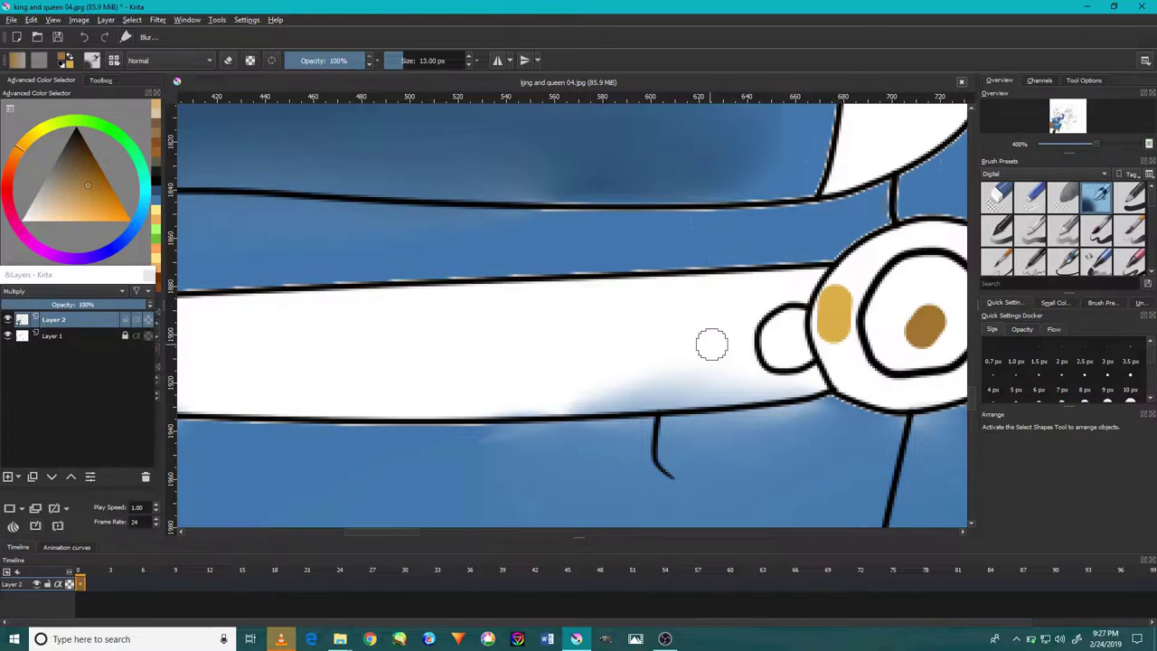
pyautogui.keyDown('ctrl'); pyautogui.click(834, 314); pyautogui.keyUp('ctrl')
pyautogui.click(100, 80)
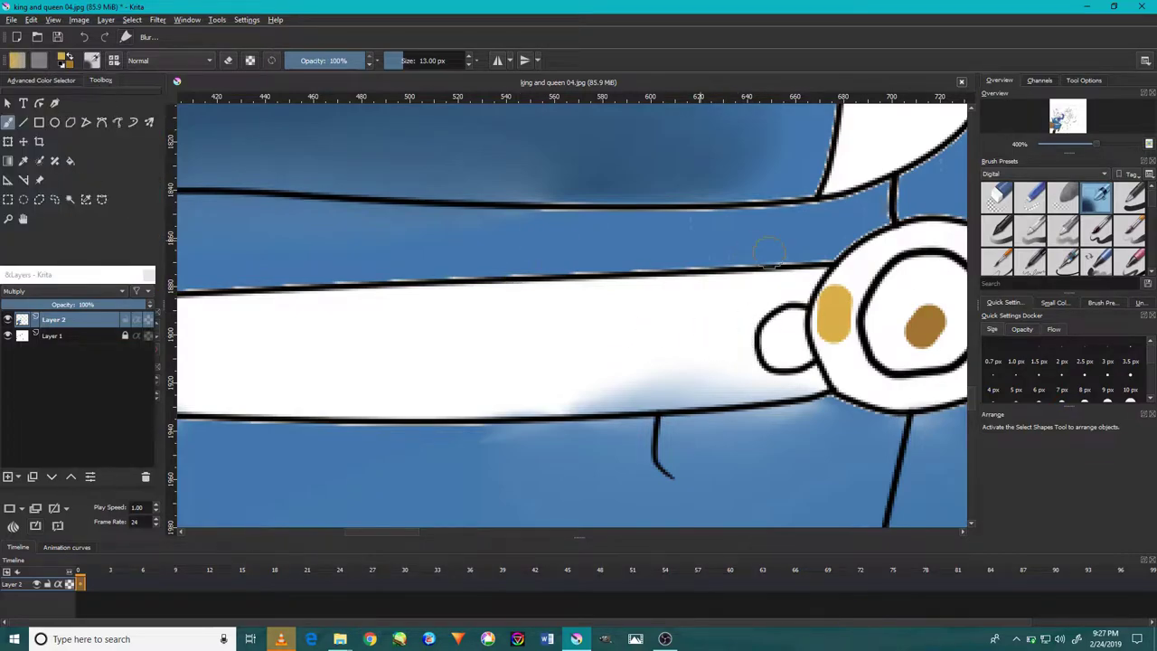
pyautogui.click(1130, 197)
pyautogui.moveTo(867, 263); pyautogui.dragTo(940, 344)
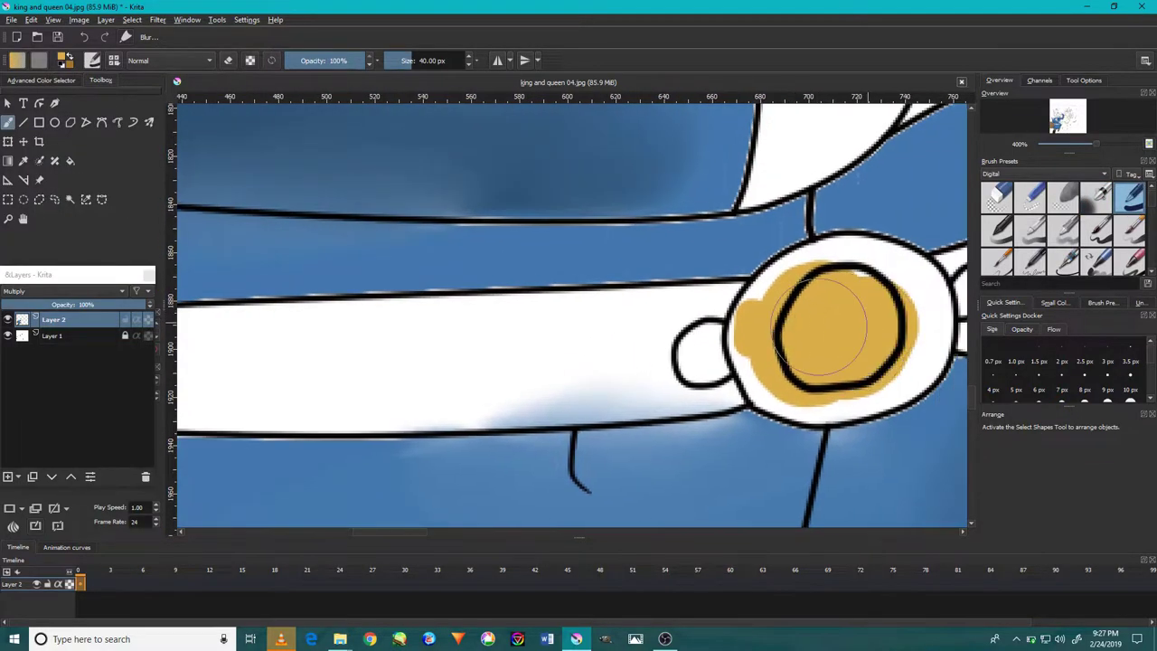
pyautogui.moveTo(850, 271)
pyautogui.mouseDown()
pyautogui.moveTo(801, 335)
pyautogui.moveTo(832, 375)
pyautogui.mouseUp()
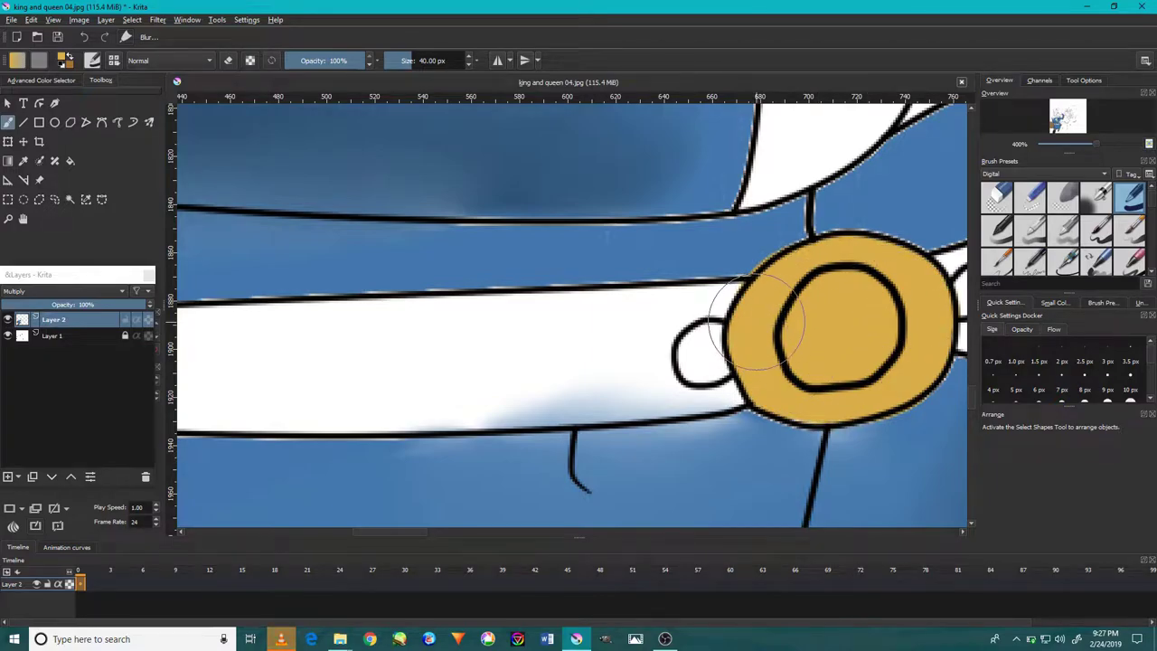
# - Fill the buckle's left and right side knobs gold with a smaller brush
pyautogui.press('[')
pyautogui.press('[')
pyautogui.moveTo(696, 348); pyautogui.dragTo(698, 357)
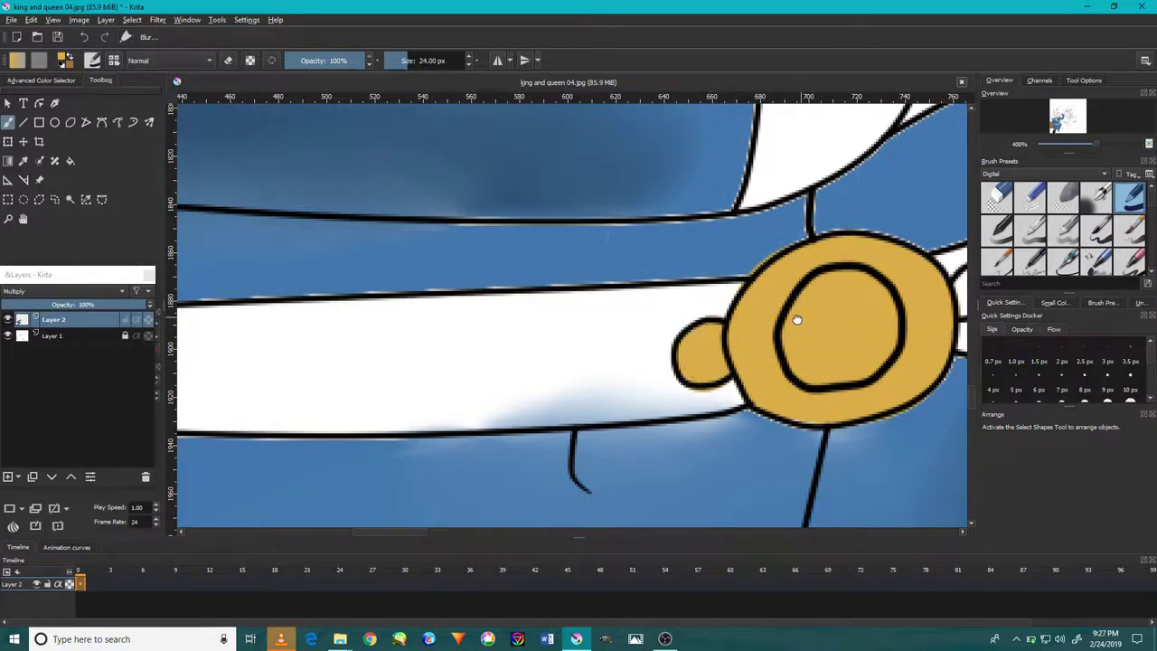
pyautogui.moveTo(796, 319); pyautogui.dragTo(710, 351)
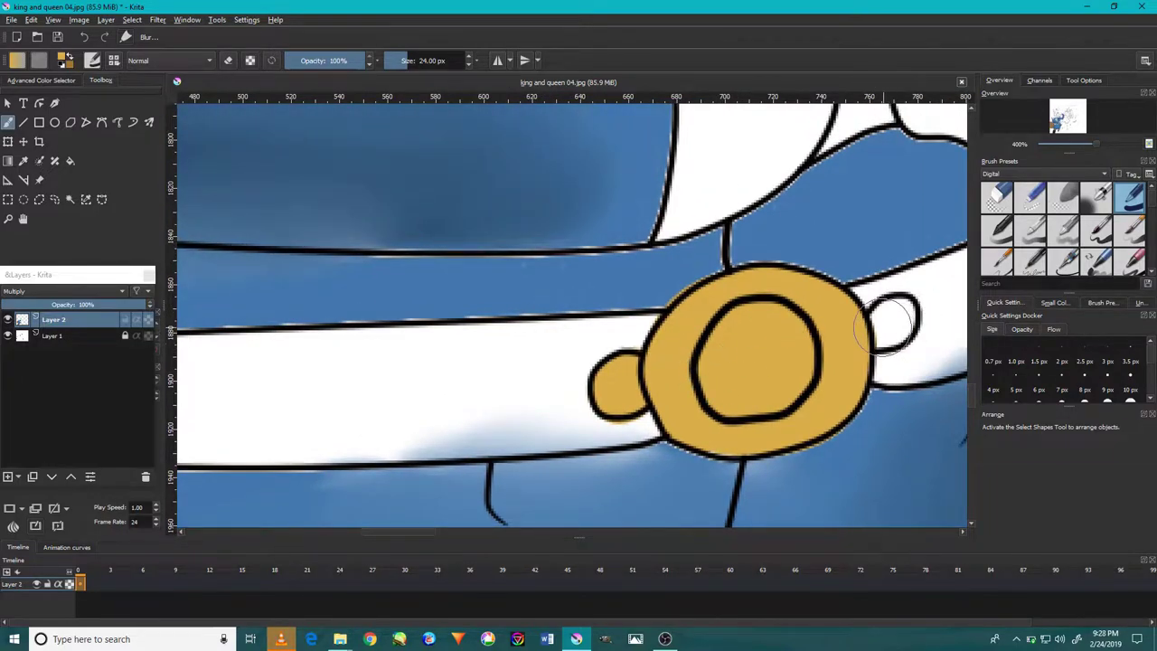
pyautogui.moveTo(890, 318); pyautogui.dragTo(896, 316)
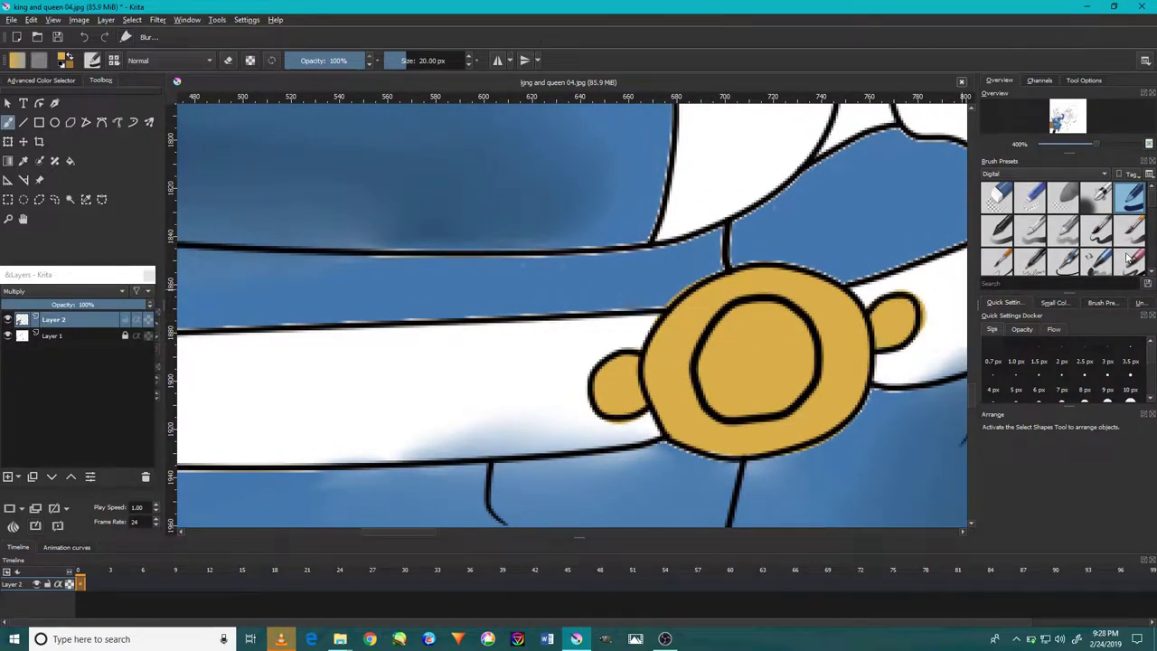
pyautogui.click(1096, 196)
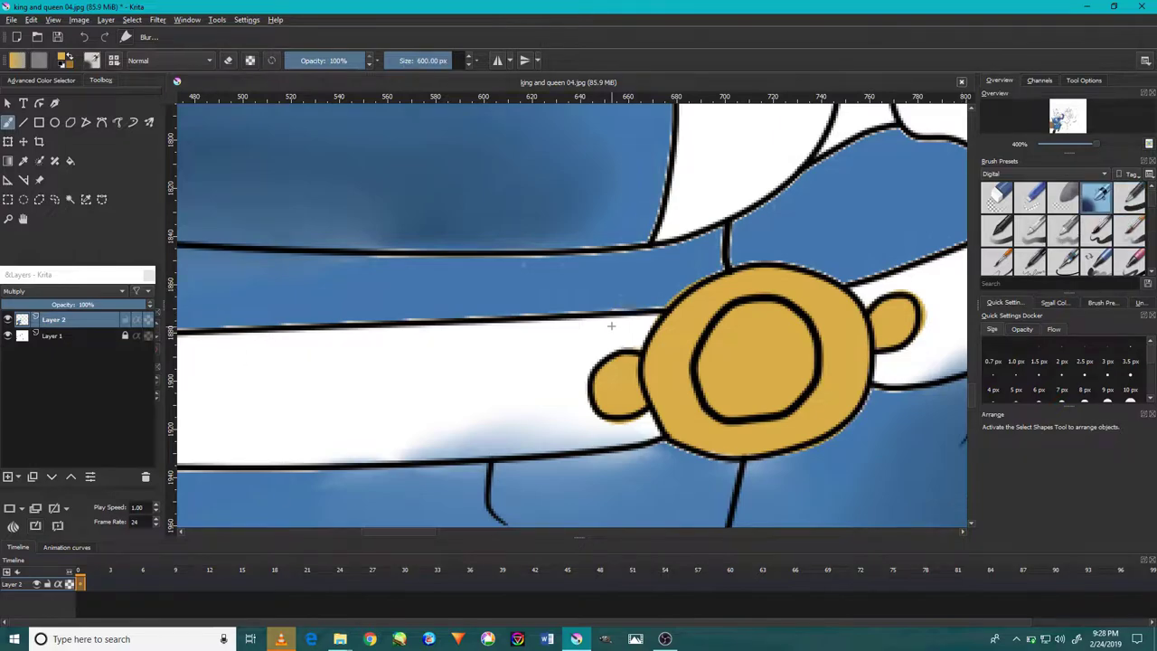
pyautogui.scroll(-1, 630, 332)
pyautogui.moveTo(638, 326); pyautogui.dragTo(610, 323)
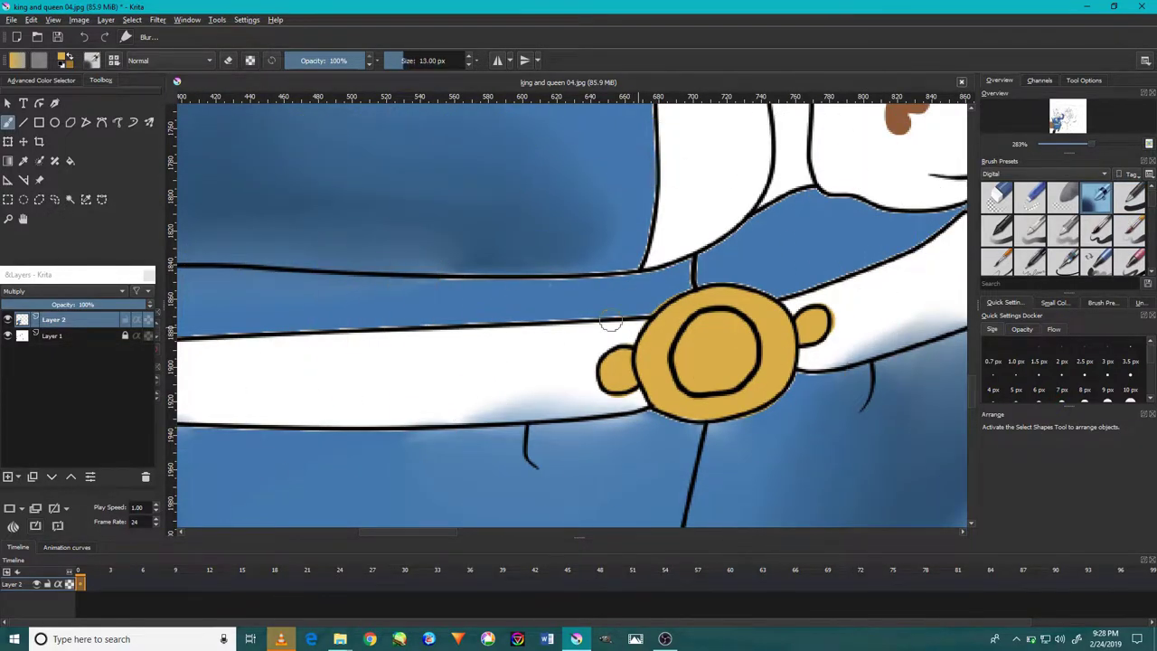
# - Save As 'king and queen A01' in Krita document format
pyautogui.click(12, 20)
pyautogui.click(46, 90)
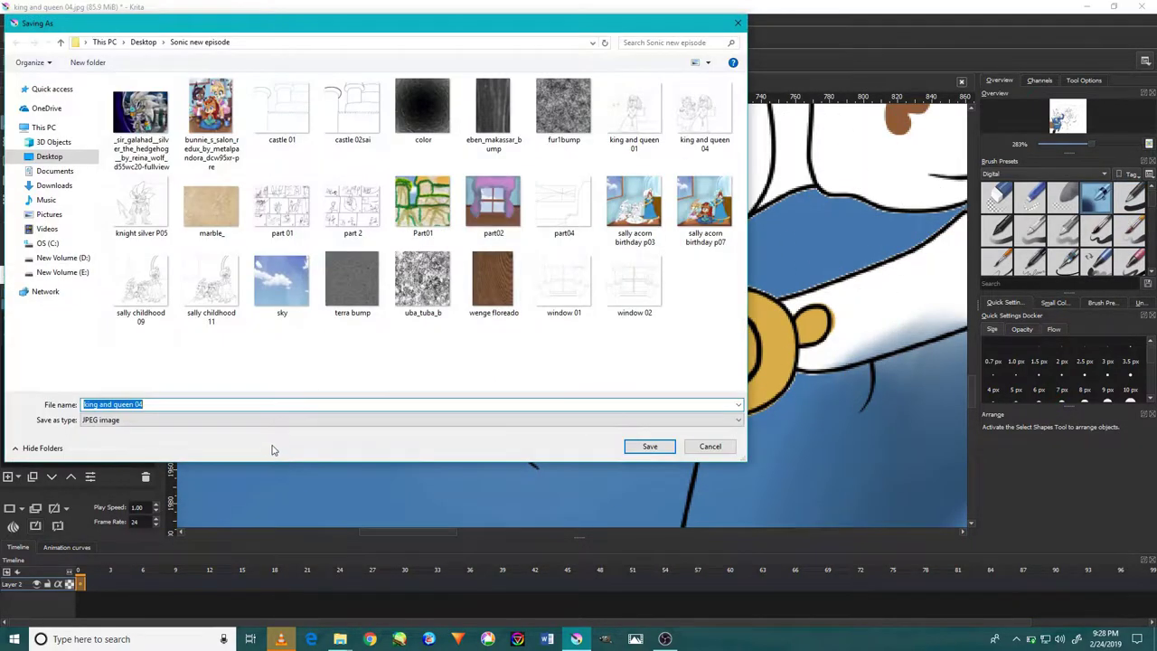
pyautogui.press('BackSpace')
pyautogui.press('BackSpace')
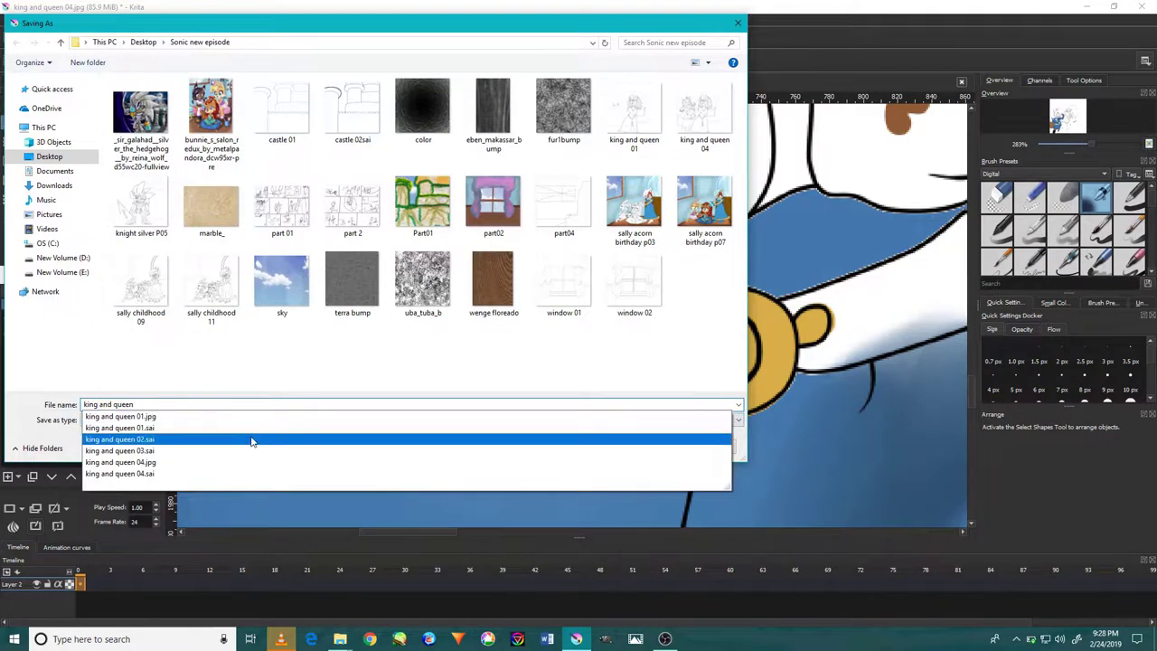
pyautogui.write('A01')
pyautogui.click(250, 421)
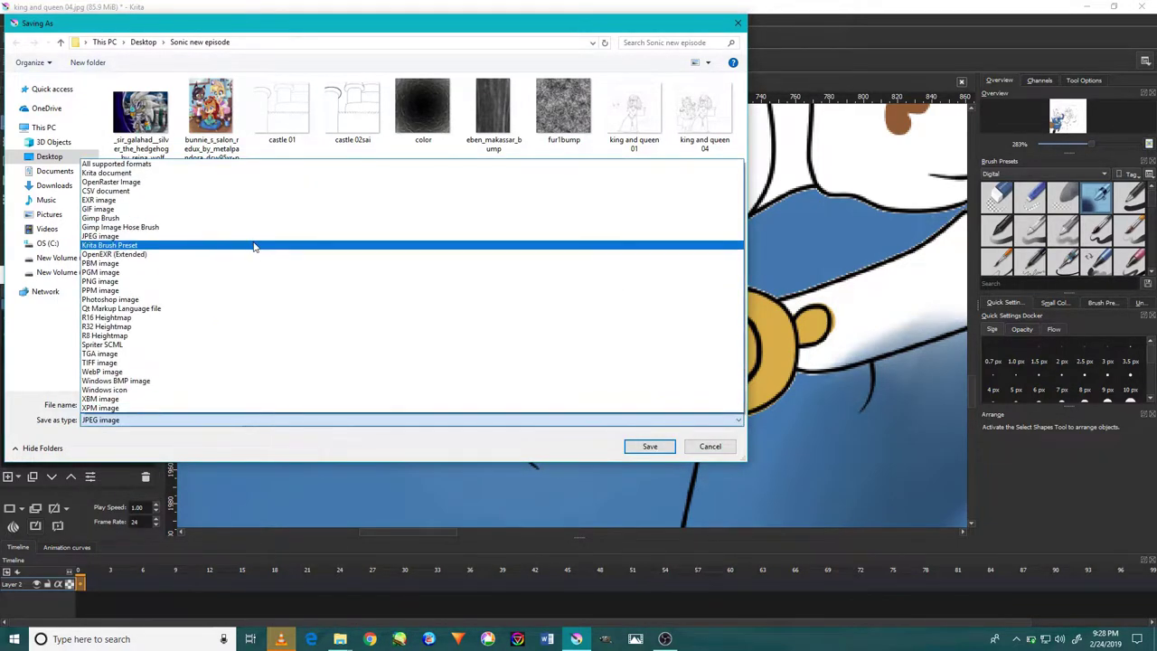
pyautogui.click(275, 178)
pyautogui.click(250, 419)
pyautogui.click(181, 172)
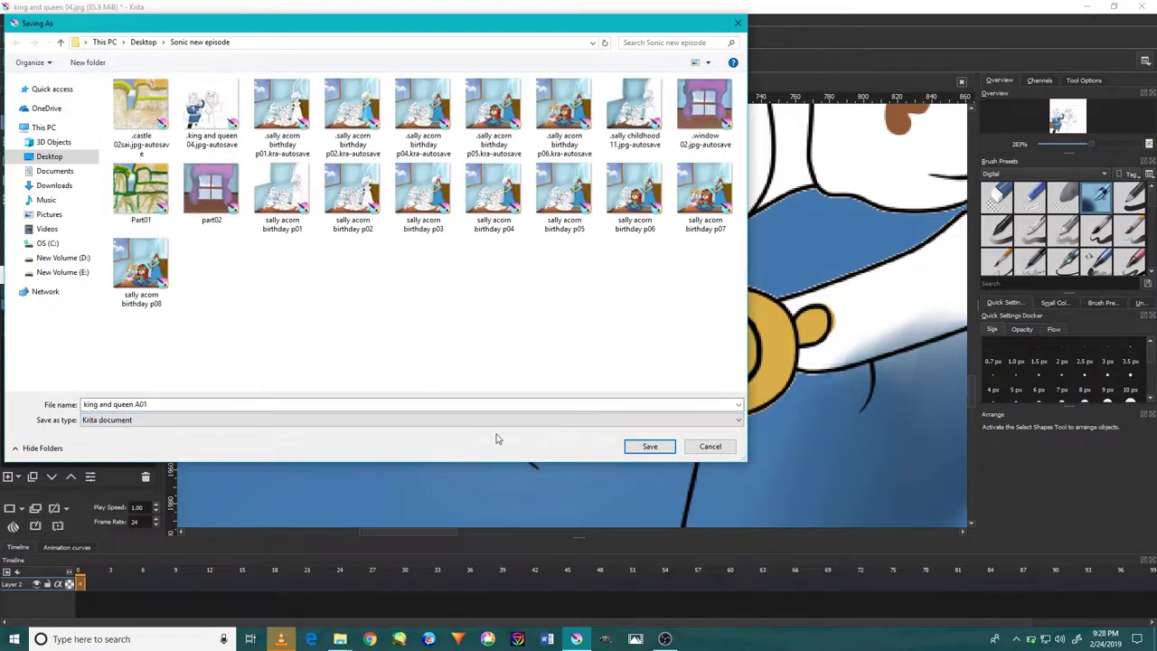
pyautogui.click(649, 445)
# - Show then minimize the OBS recorder window, and minimize Krita to reveal the desktop
pyautogui.click(666, 639)
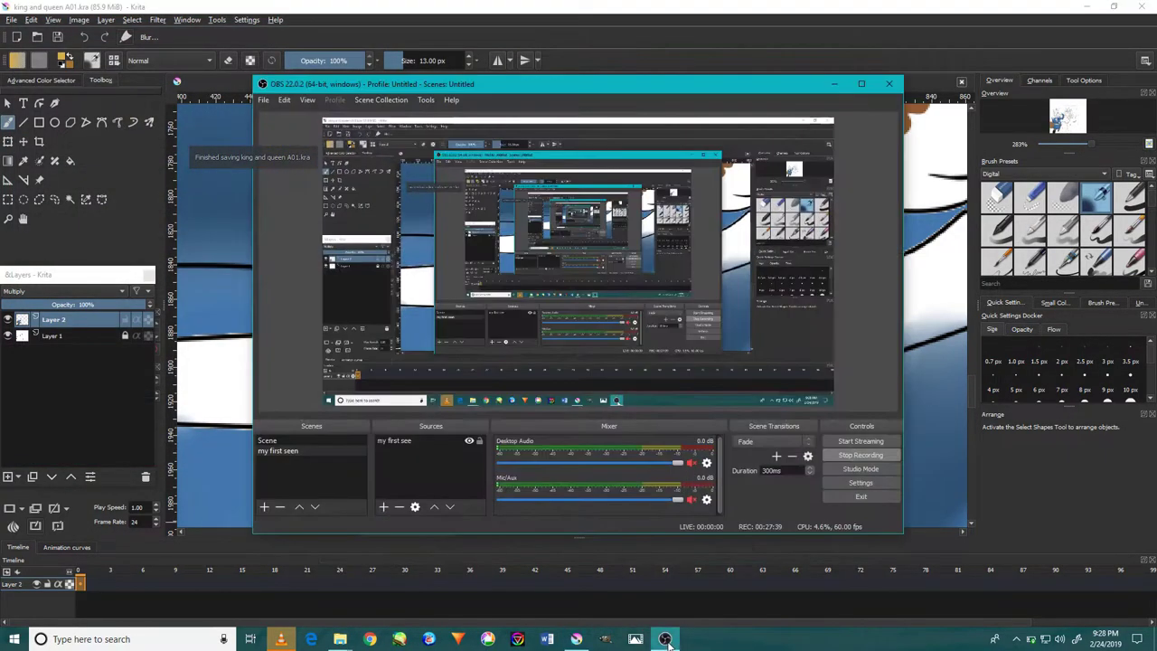
pyautogui.click(665, 639)
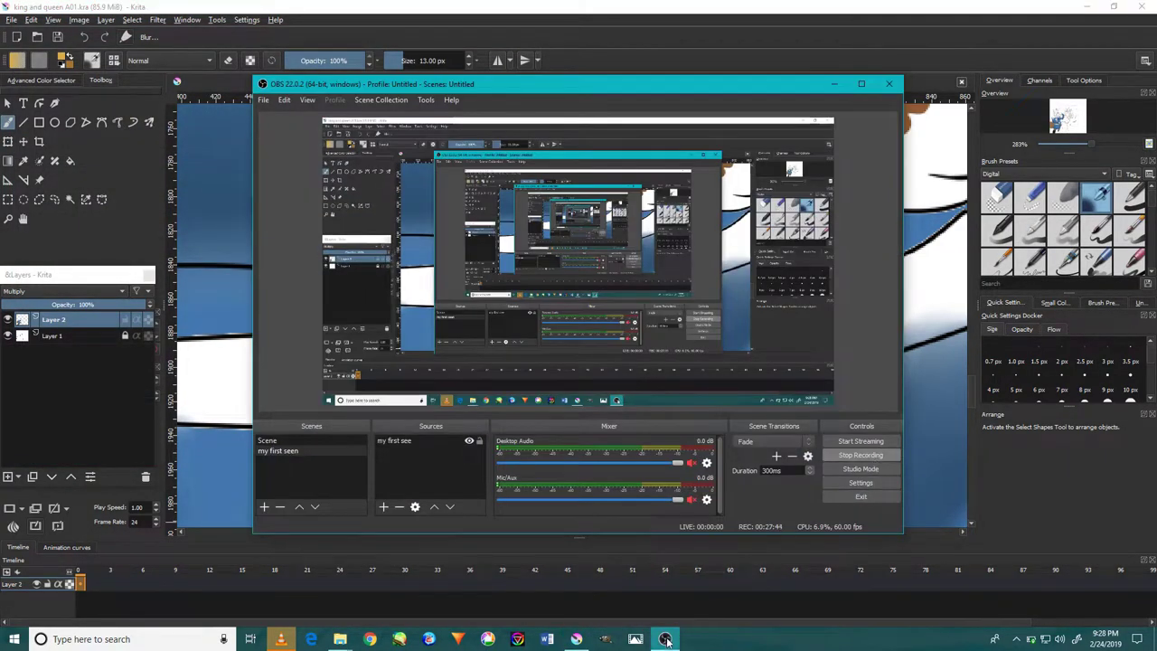
pyautogui.click(665, 639)
pyautogui.click(1086, 6)
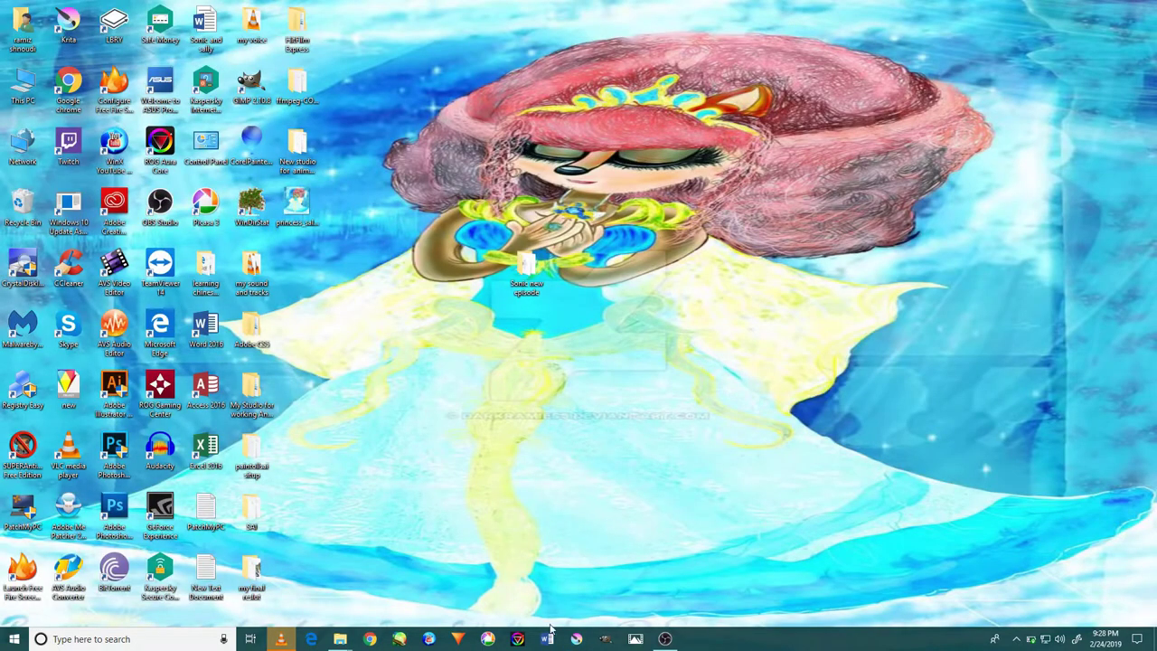
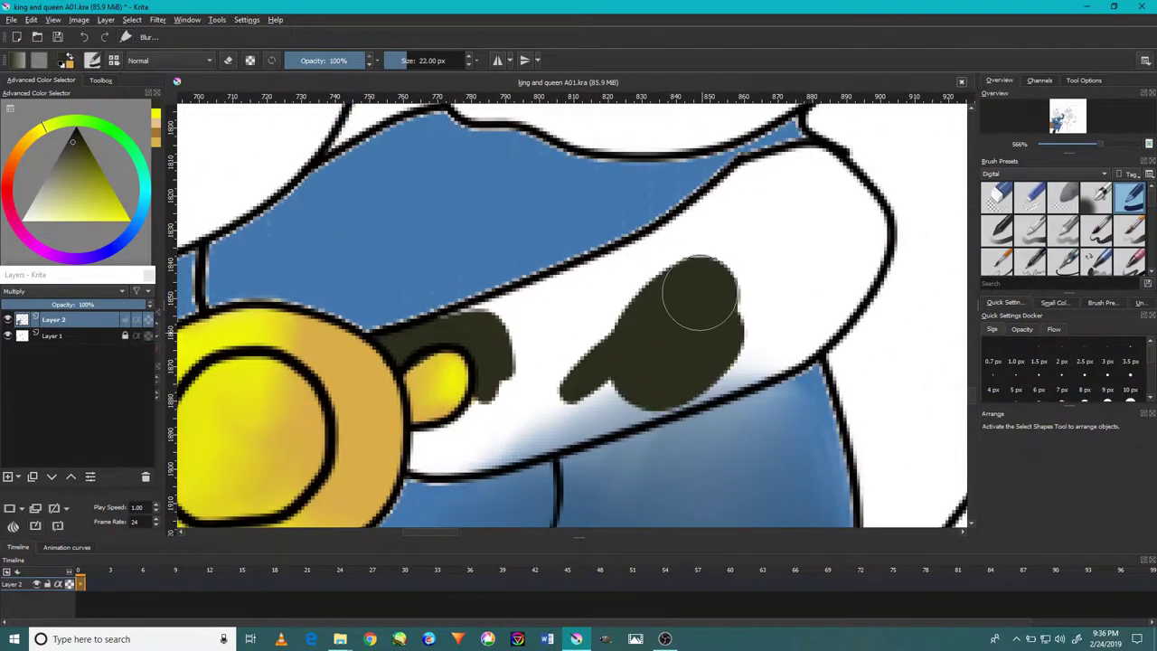
# - Fill the belt beside the gold buckle with dark colour, including the gap by the knob
pyautogui.moveTo(684, 297)
pyautogui.mouseDown()
pyautogui.moveTo(747, 339)
pyautogui.moveTo(638, 302)
pyautogui.moveTo(524, 320)
pyautogui.moveTo(804, 207)
pyautogui.moveTo(751, 204)
pyautogui.moveTo(844, 238)
pyautogui.moveTo(795, 320)
pyautogui.moveTo(667, 343)
pyautogui.moveTo(647, 397)
pyautogui.moveTo(544, 422)
pyautogui.mouseUp()
pyautogui.press('[')
pyautogui.moveTo(470, 445)
pyautogui.mouseDown()
pyautogui.moveTo(439, 443)
pyautogui.moveTo(420, 461)
pyautogui.mouseUp()
pyautogui.press('2')
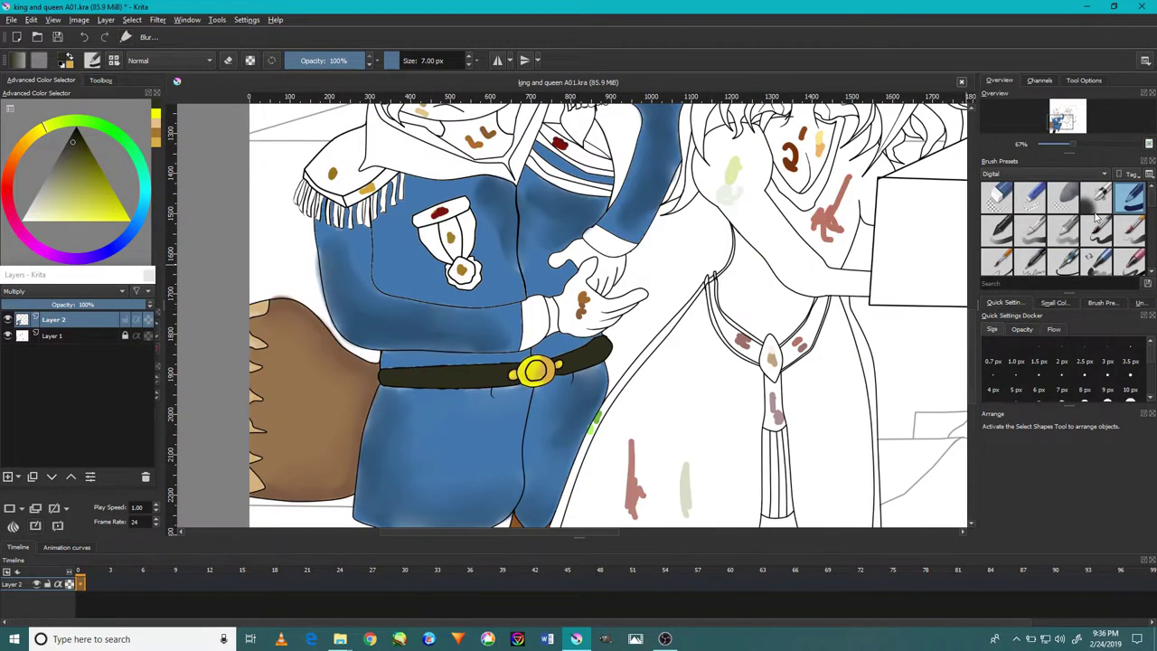
# - Lighten the dark belt to olive and smooth out its streaks
pyautogui.click(1095, 197)
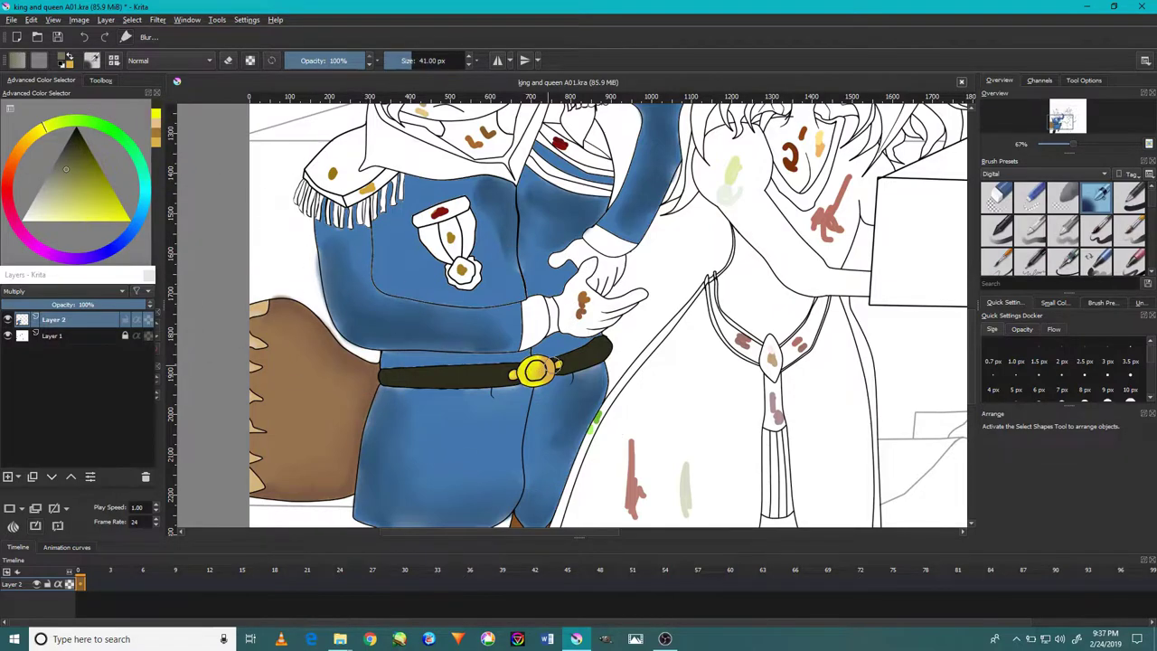
pyautogui.scroll(5, 590, 366)
pyautogui.press('[')
pyautogui.moveTo(486, 364)
pyautogui.mouseDown()
pyautogui.moveTo(657, 274)
pyautogui.moveTo(581, 248)
pyautogui.moveTo(460, 323)
pyautogui.moveTo(610, 336)
pyautogui.mouseUp()
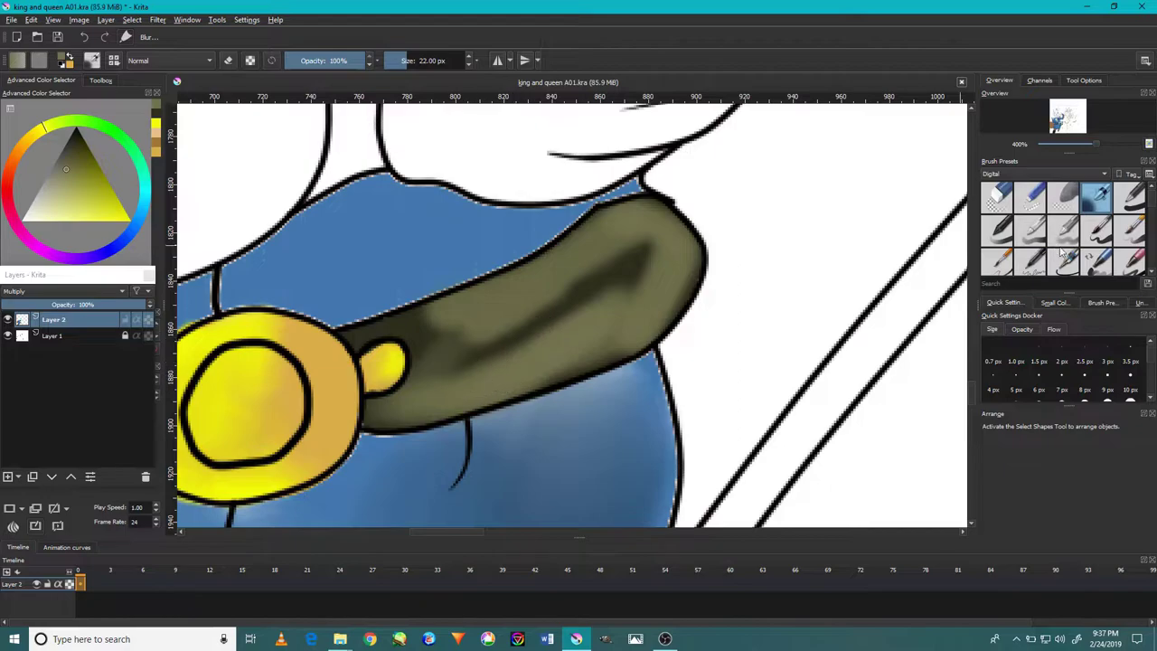
pyautogui.scroll(-1, 1063, 226)
pyautogui.moveTo(916, 245)
pyautogui.mouseDown()
pyautogui.moveTo(589, 283)
pyautogui.moveTo(636, 257)
pyautogui.moveTo(534, 301)
pyautogui.moveTo(637, 310)
pyautogui.mouseUp()
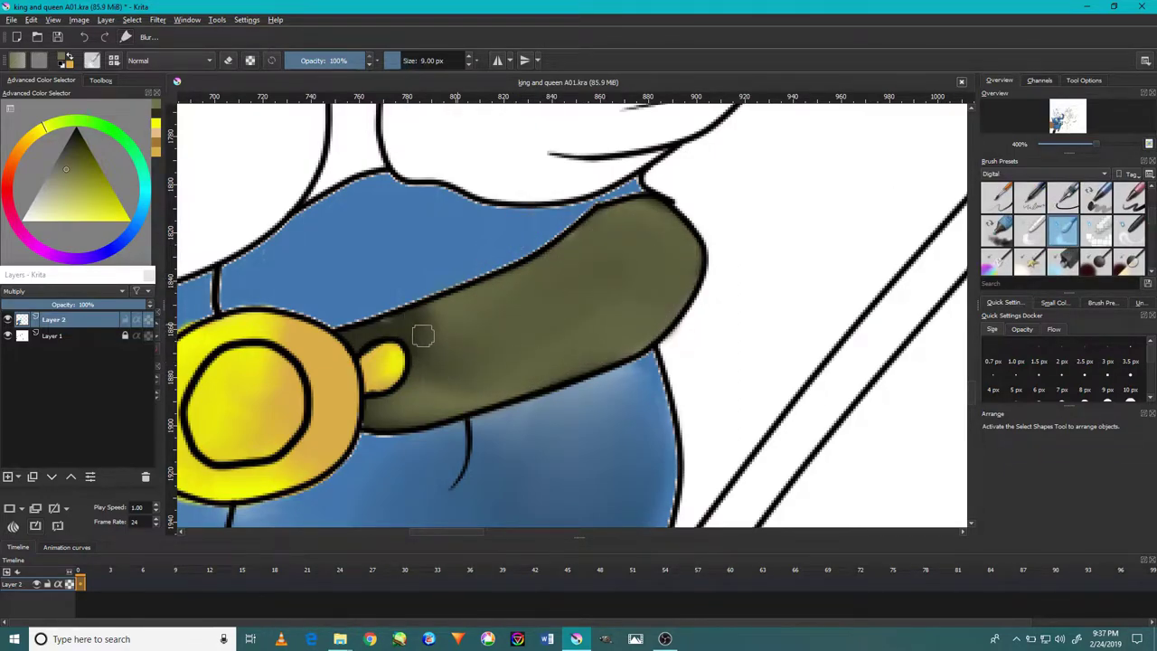
pyautogui.scroll(-5, 629, 349)
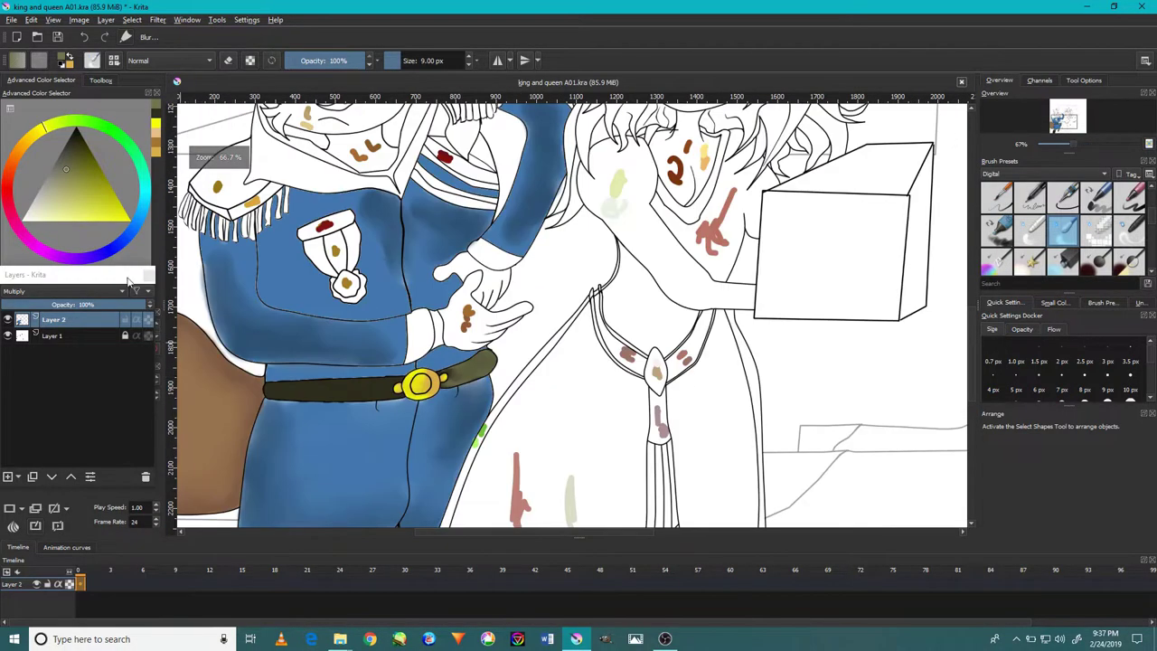
pyautogui.scroll(2, 596, 375)
# - Blur the olive along the belt's lower edge and blend its light band evenly
pyautogui.click(1097, 195)
pyautogui.scroll(5, 597, 375)
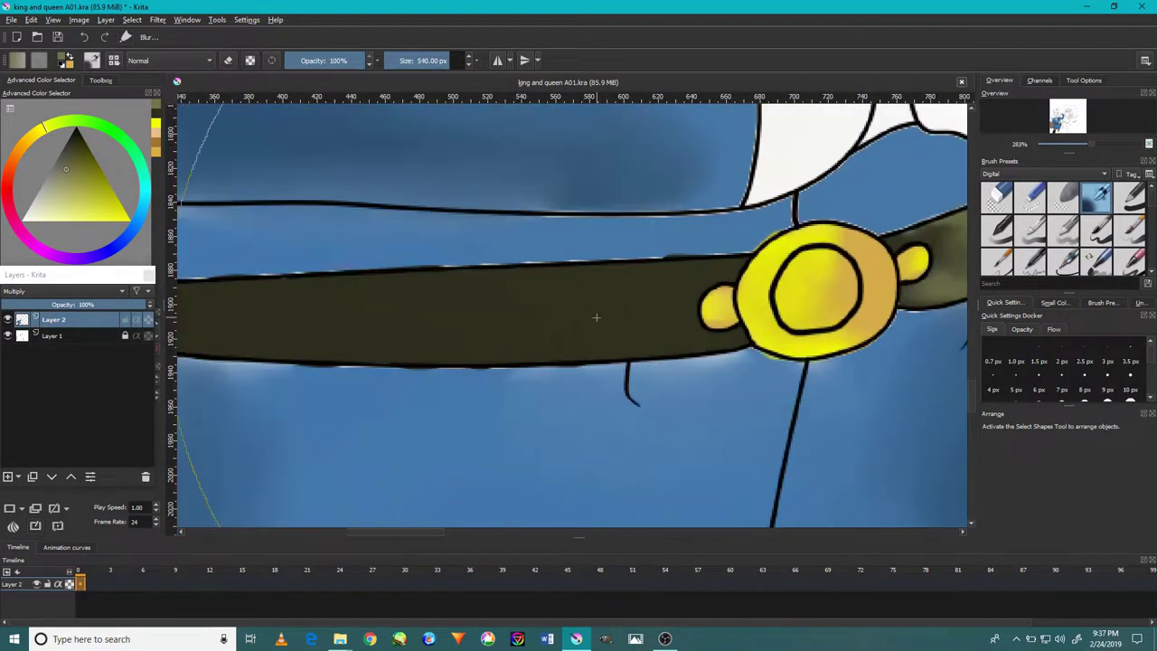
pyautogui.moveTo(750, 334)
pyautogui.mouseDown()
pyautogui.moveTo(497, 359)
pyautogui.moveTo(664, 374)
pyautogui.moveTo(370, 344)
pyautogui.moveTo(617, 359)
pyautogui.moveTo(712, 346)
pyautogui.mouseUp()
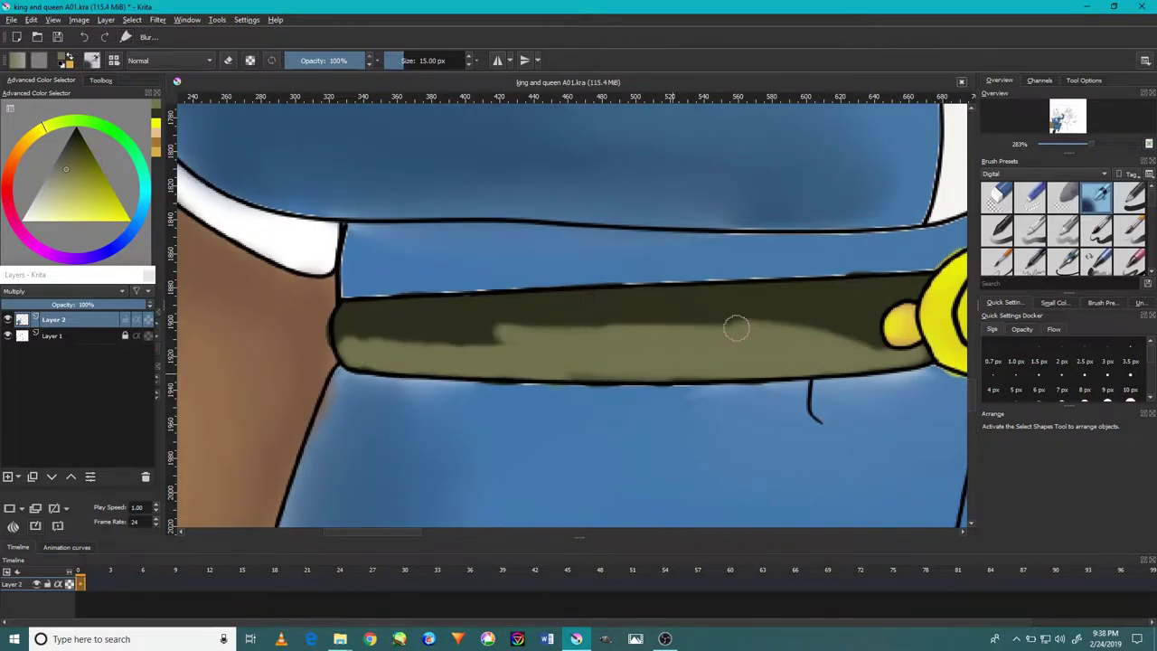
pyautogui.scroll(-2, 1066, 226)
pyautogui.click(1063, 228)
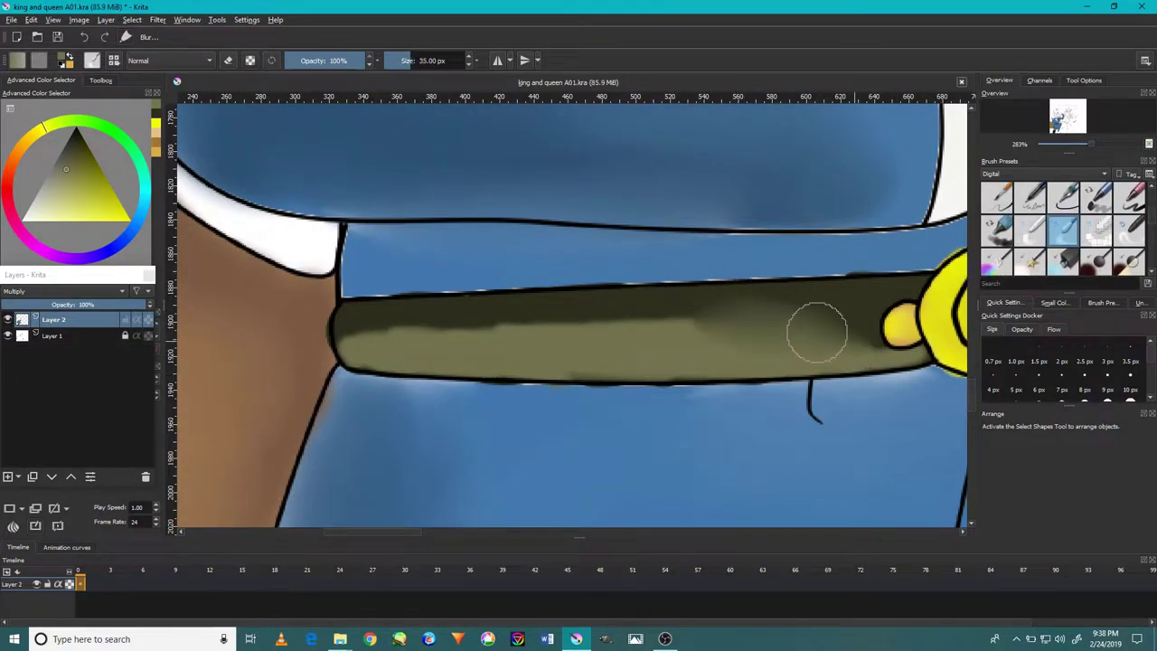
pyautogui.moveTo(816, 332); pyautogui.dragTo(369, 327)
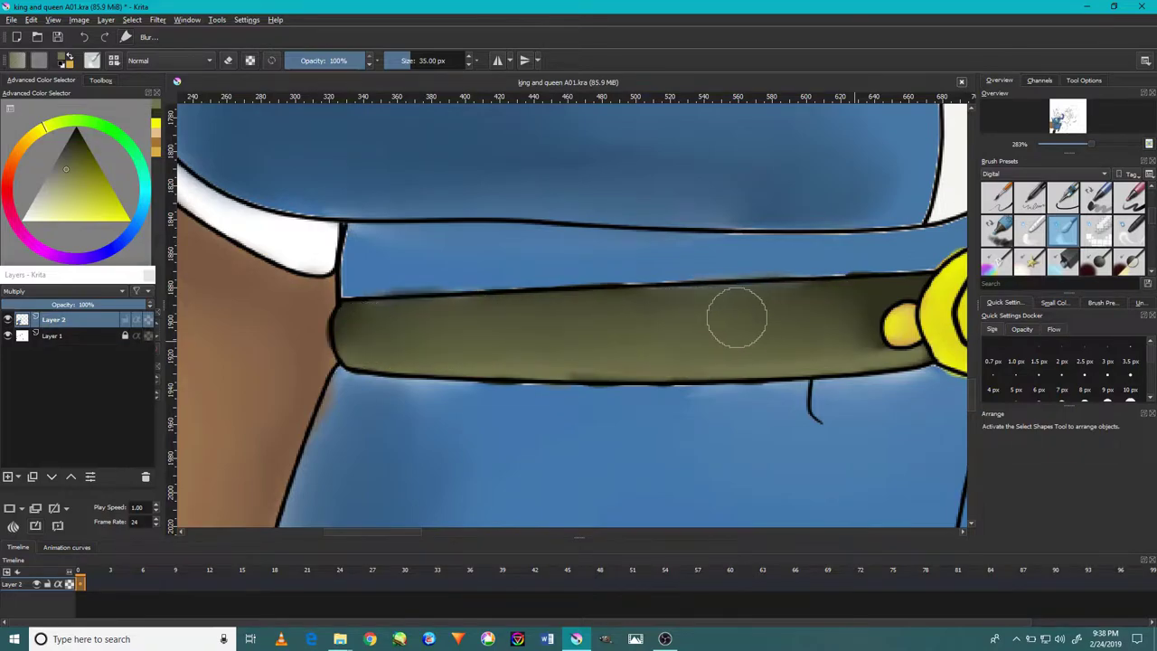
pyautogui.keyDown('ctrl'); pyautogui.scroll(-8, 728, 320); pyautogui.keyUp('ctrl')
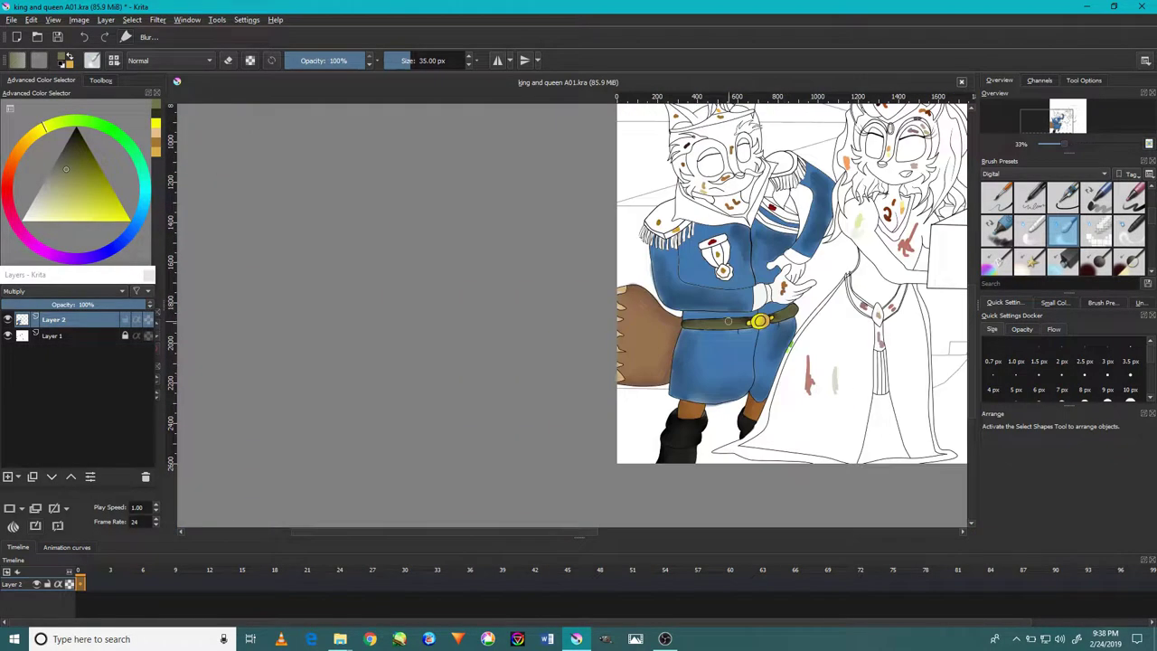
pyautogui.keyDown('ctrl'); pyautogui.scroll(5, 727, 320); pyautogui.keyUp('ctrl')
pyautogui.keyDown('ctrl'); pyautogui.scroll(-4, 728, 320); pyautogui.keyUp('ctrl')
# - Pick a deeper blue and paint shading strokes on the king's trousers
pyautogui.keyDown('ctrl'); pyautogui.click(690, 421); pyautogui.keyUp('ctrl')
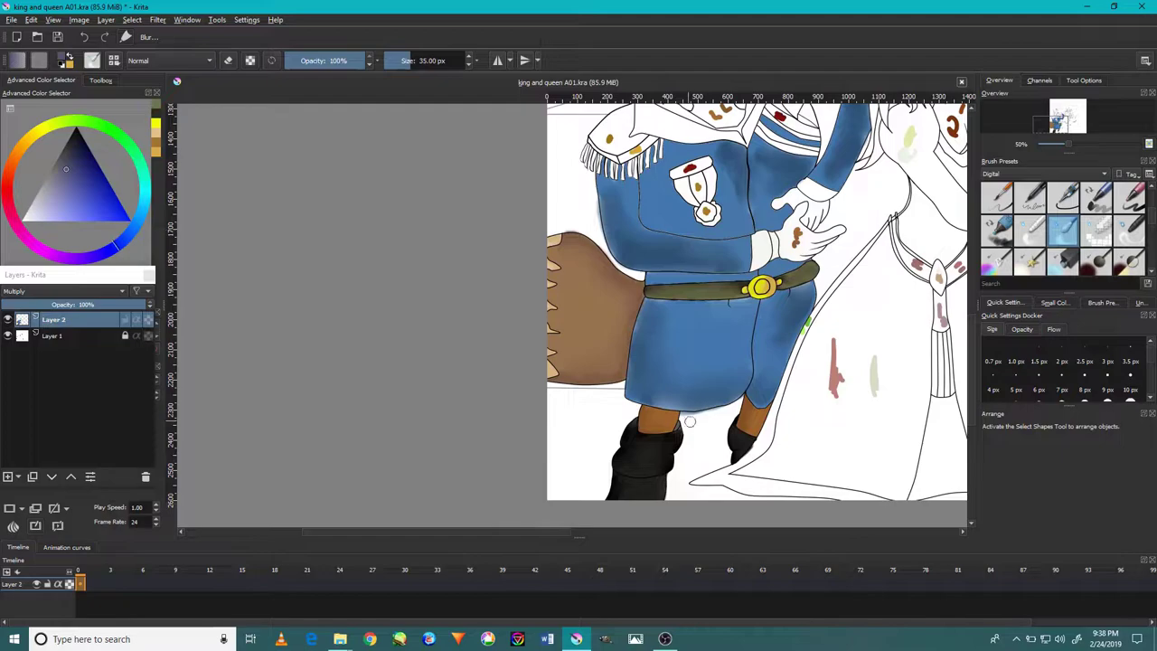
pyautogui.press('/')
pyautogui.keyDown('ctrl'); pyautogui.scroll(2, 647, 378); pyautogui.keyUp('ctrl')
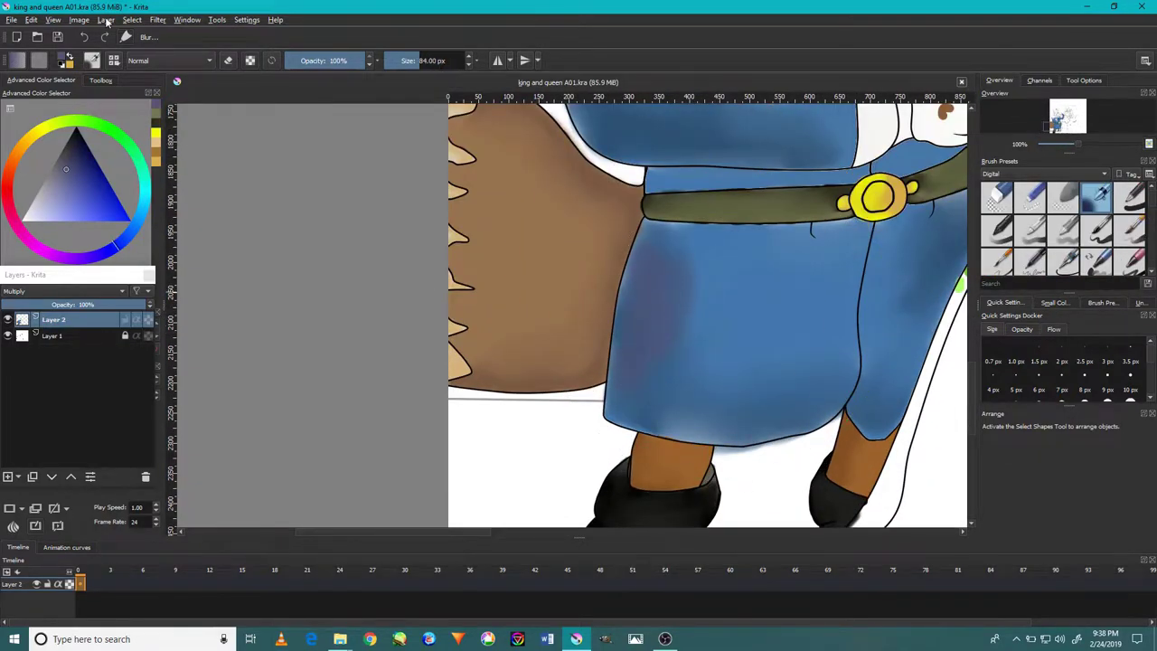
pyautogui.moveTo(78, 194); pyautogui.dragTo(104, 198)
pyautogui.moveTo(668, 299); pyautogui.dragTo(678, 335)
pyautogui.scroll(2, 669, 316)
pyautogui.moveTo(642, 262); pyautogui.dragTo(633, 362)
pyautogui.scroll(-2, 660, 362)
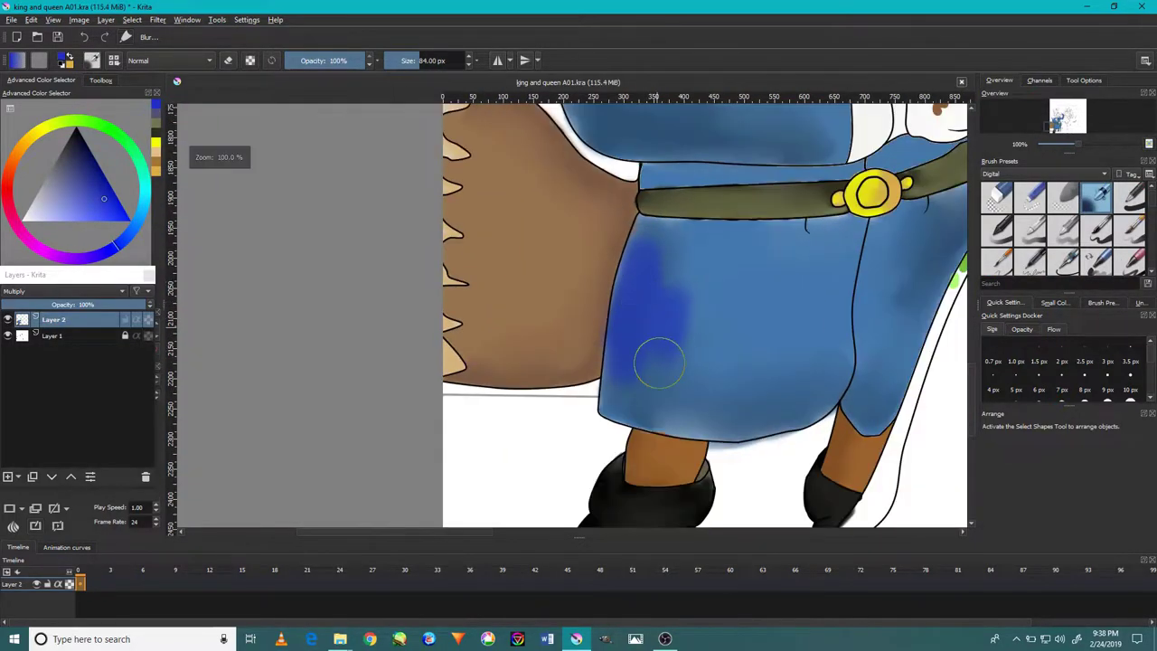
# - Blur the trouser shading along the bottom edge and right side
pyautogui.press('/')
pyautogui.scroll(1, 703, 310)
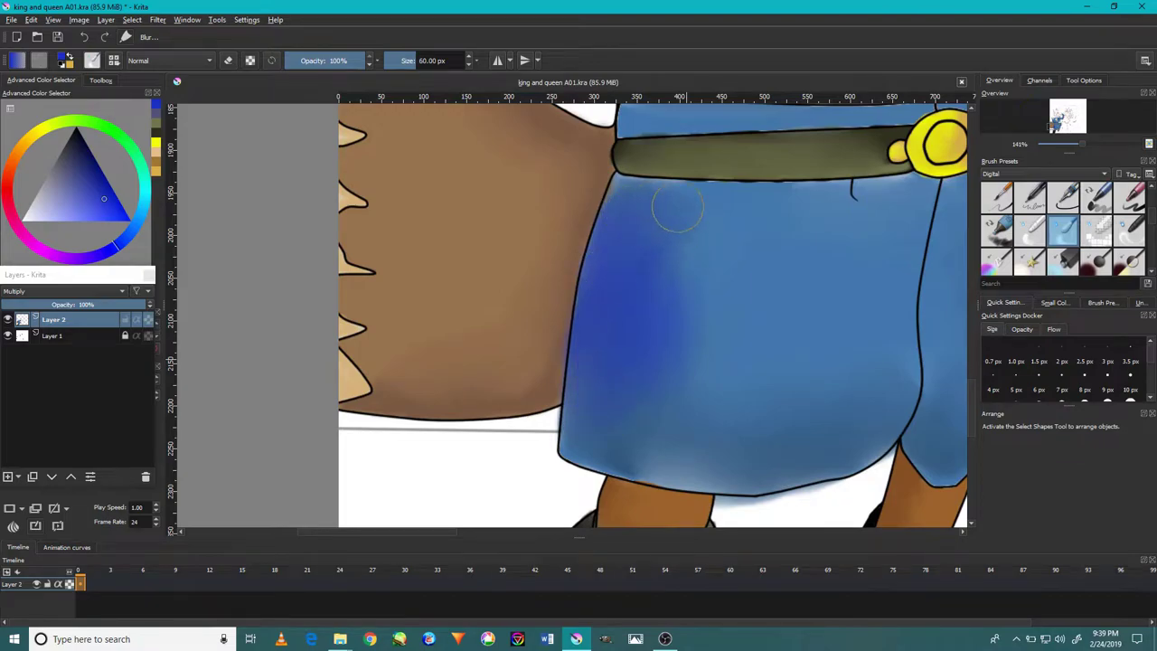
pyautogui.moveTo(648, 443); pyautogui.dragTo(744, 467)
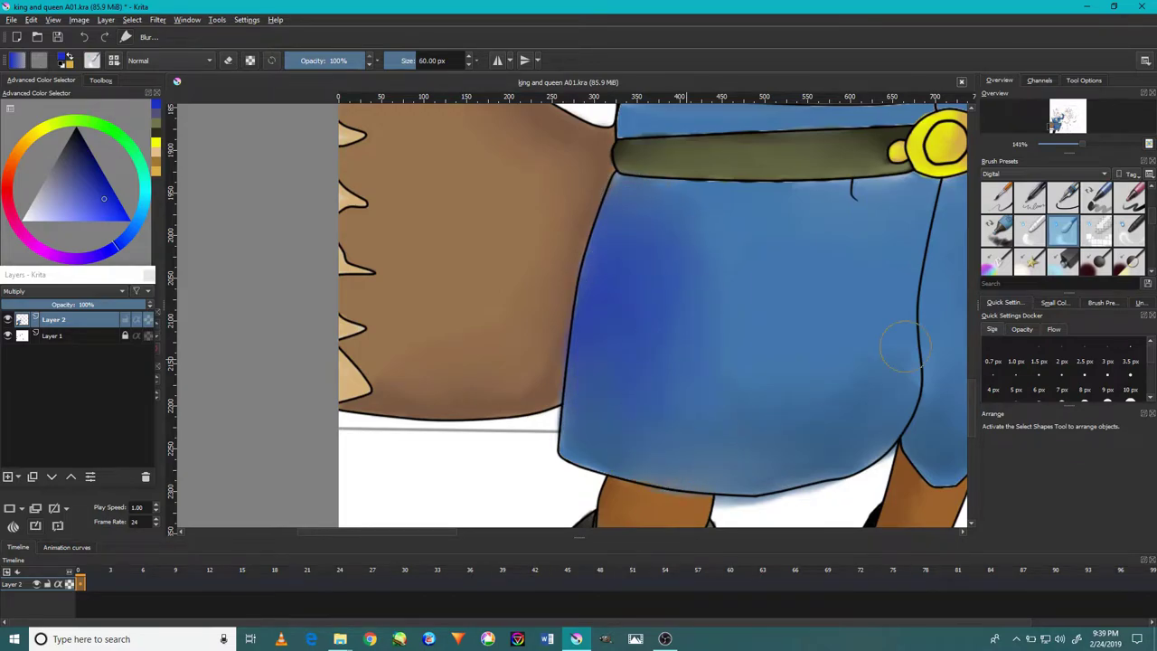
pyautogui.moveTo(716, 258); pyautogui.dragTo(820, 246)
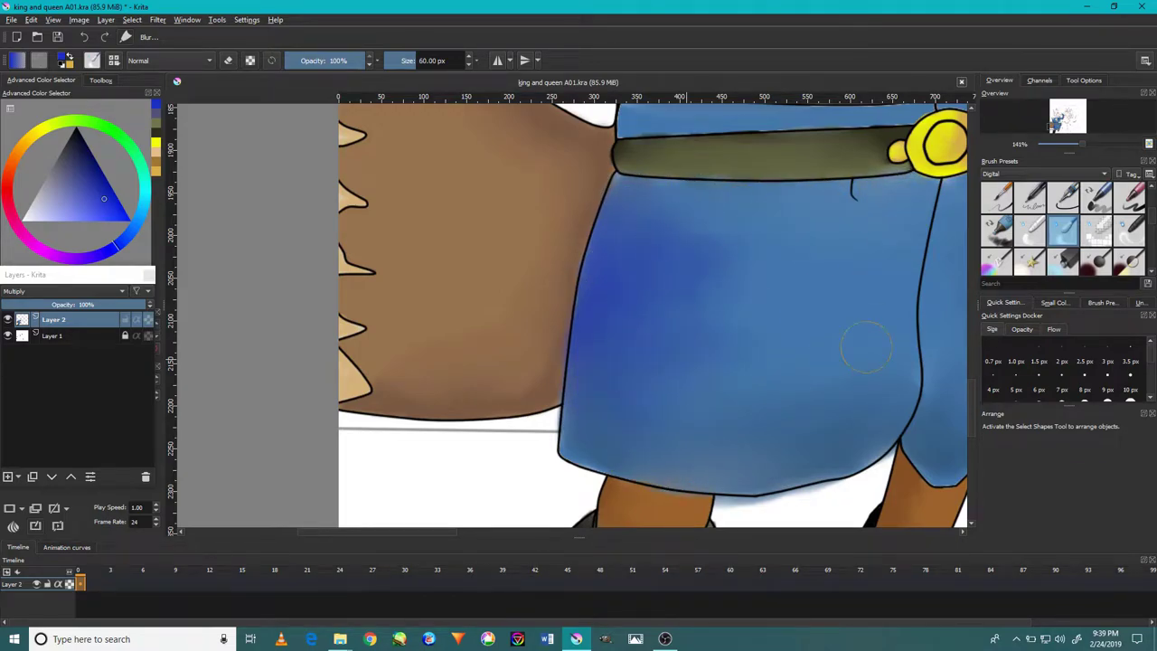
pyautogui.hscroll(3, 772, 312)
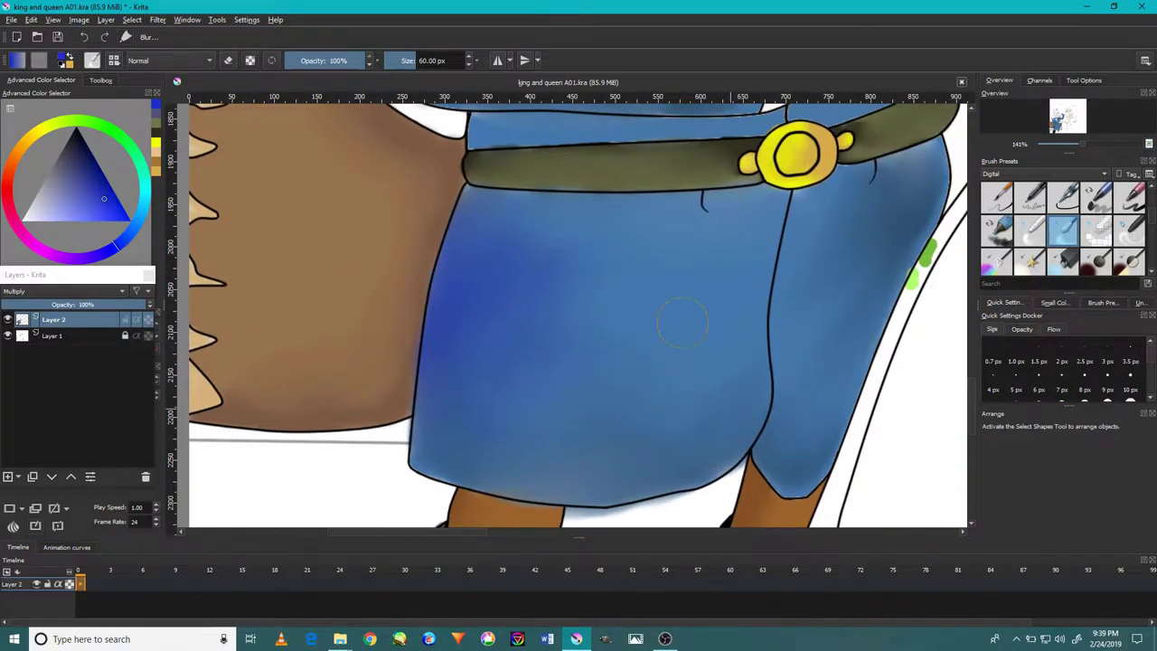
pyautogui.scroll(-1, 747, 376)
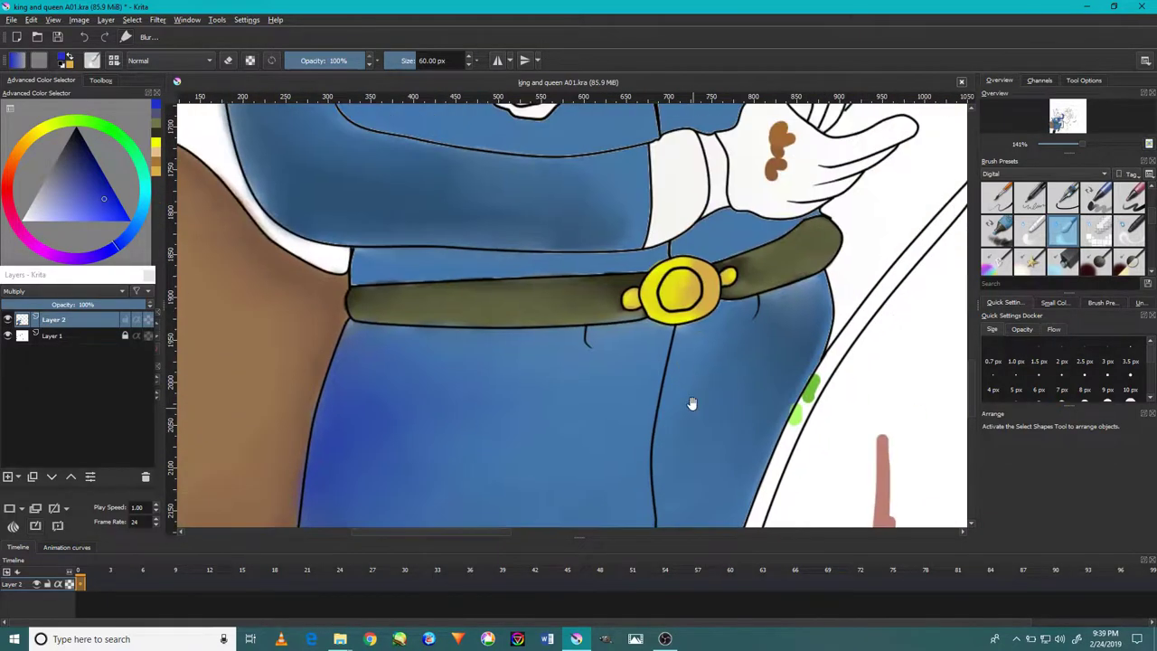
pyautogui.scroll(2, 692, 400)
pyautogui.scroll(2, 774, 310)
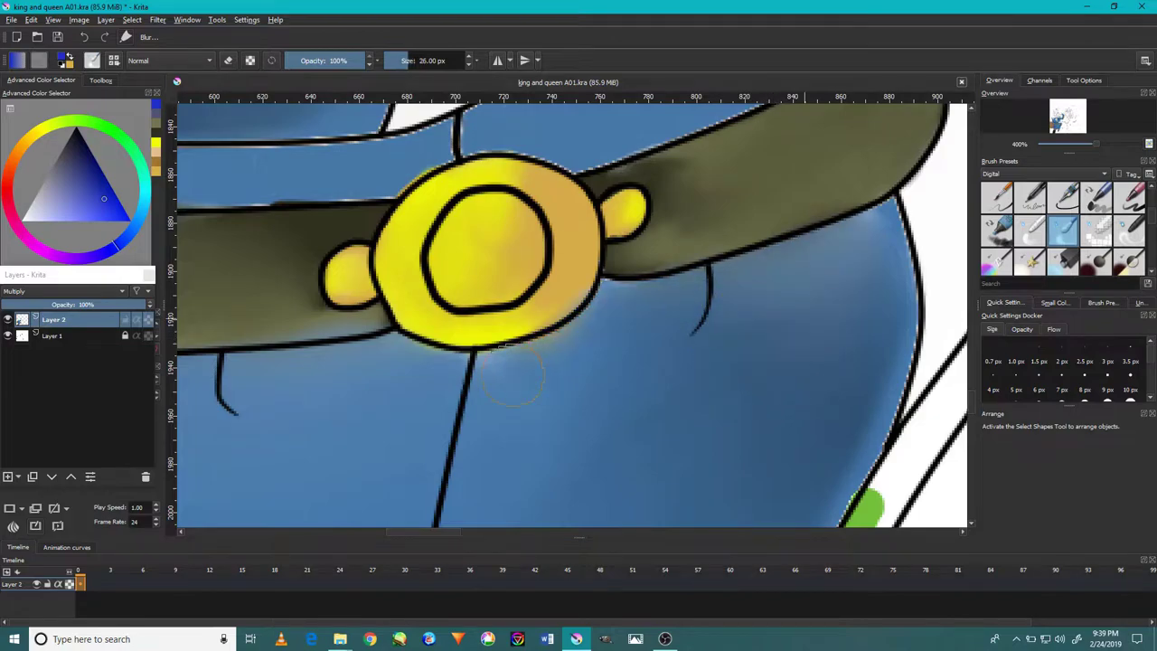
pyautogui.scroll(-3, 865, 258)
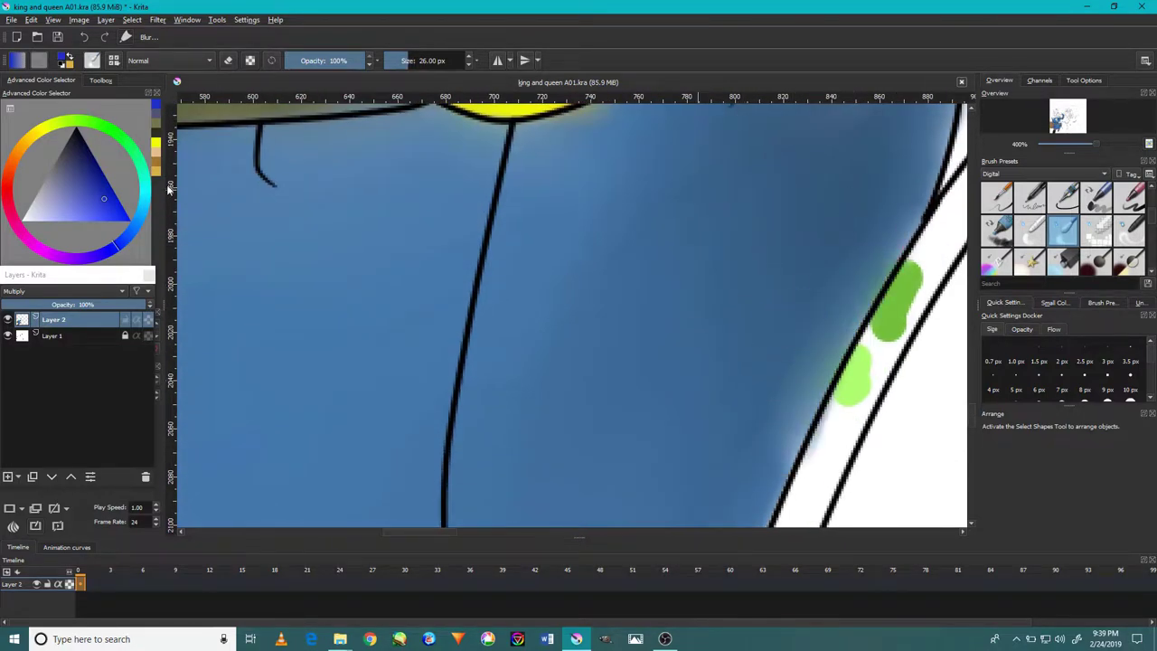
pyautogui.scroll(-2, 1105, 213)
# - Add blue shadow below the buckle and along the trousers' right edge
pyautogui.click(1105, 213)
pyautogui.moveTo(775, 310); pyautogui.dragTo(849, 217)
pyautogui.scroll(1, 787, 297)
pyautogui.scroll(-3, 849, 217)
pyautogui.moveTo(787, 241)
pyautogui.mouseDown()
pyautogui.moveTo(677, 488)
pyautogui.moveTo(715, 302)
pyautogui.mouseUp()
pyautogui.scroll(-1, 1060, 226)
# - Blend the right-edge blue shadow into the trousers with the Blur brush
pyautogui.click(1064, 229)
pyautogui.scroll(-2, 715, 302)
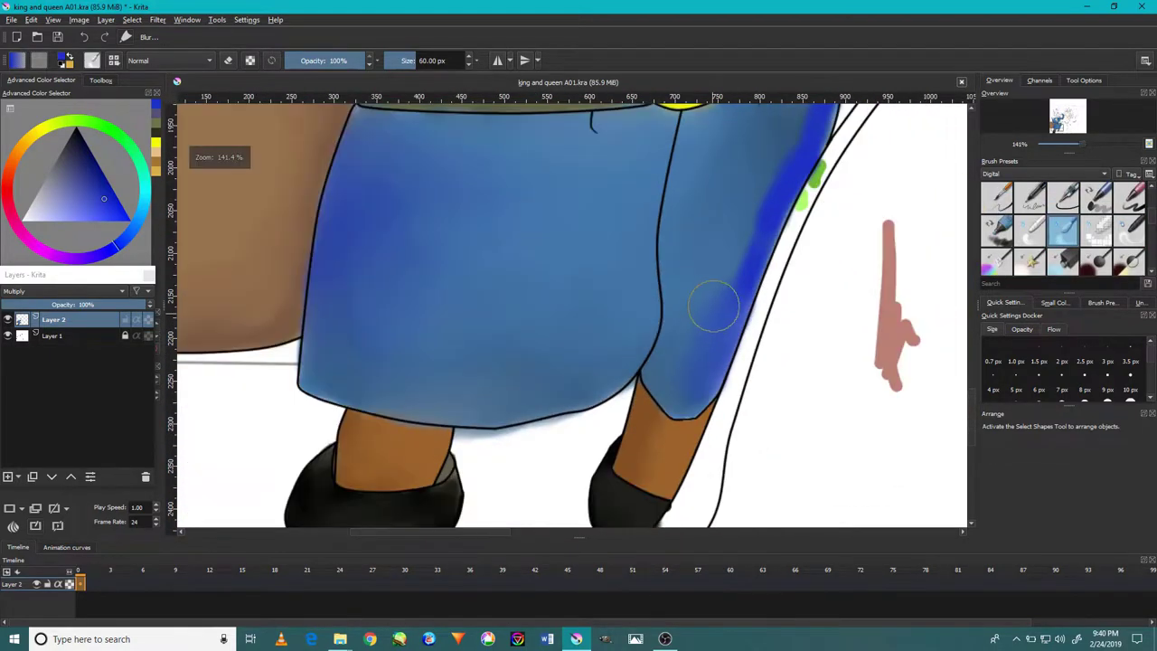
pyautogui.scroll(2, 697, 318)
pyautogui.moveTo(672, 362)
pyautogui.mouseDown()
pyautogui.moveTo(645, 459)
pyautogui.moveTo(723, 227)
pyautogui.moveTo(714, 220)
pyautogui.mouseUp()
pyautogui.scroll(-3, 612, 241)
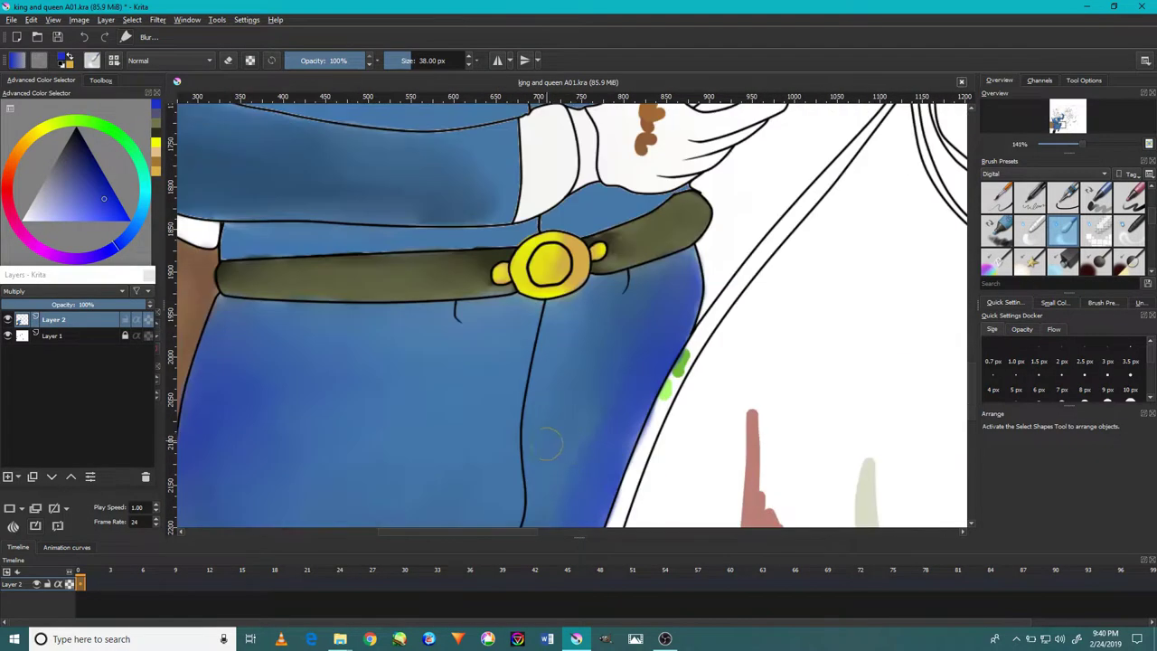
pyautogui.scroll(-3, 574, 366)
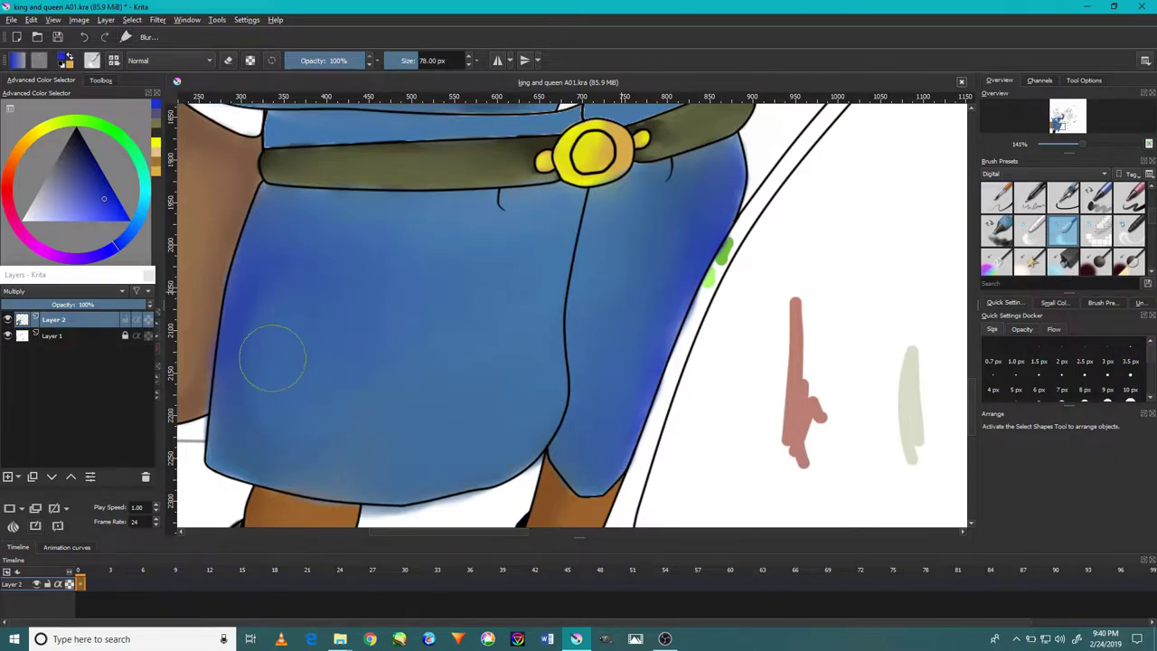
pyautogui.scroll(-2, 530, 251)
# - Blur the blue shading along the coat's lower edge
pyautogui.scroll(-2, 1099, 214)
pyautogui.click(1096, 200)
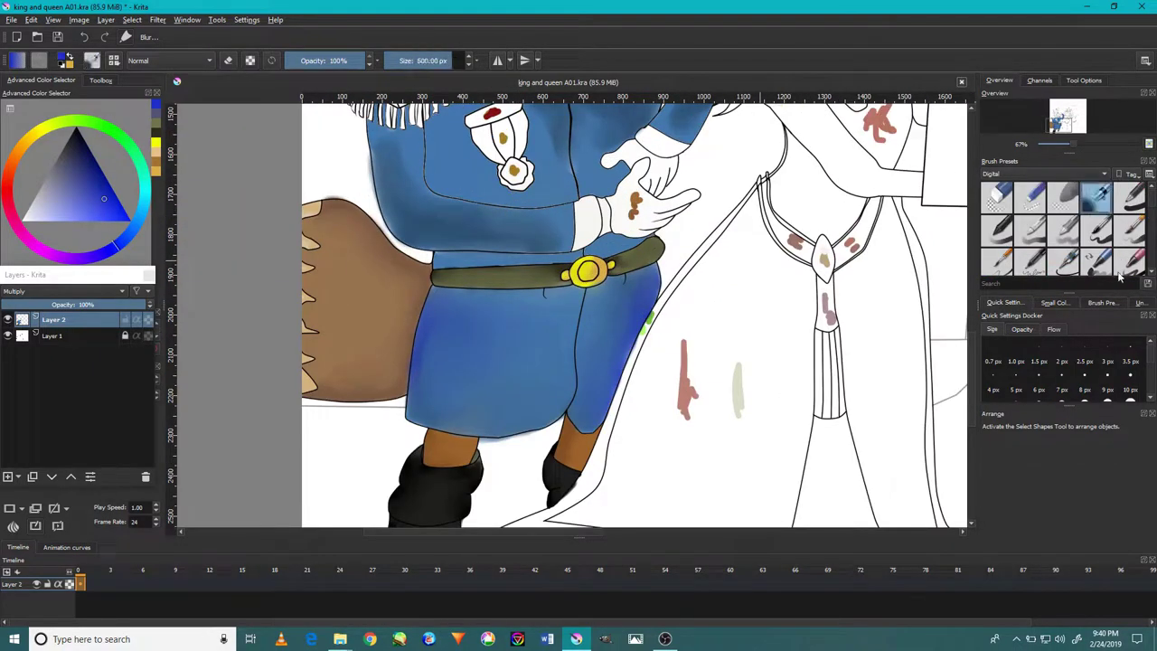
pyautogui.scroll(3, 597, 215)
pyautogui.hscroll(-2, 597, 215)
pyautogui.moveTo(530, 352); pyautogui.dragTo(434, 353)
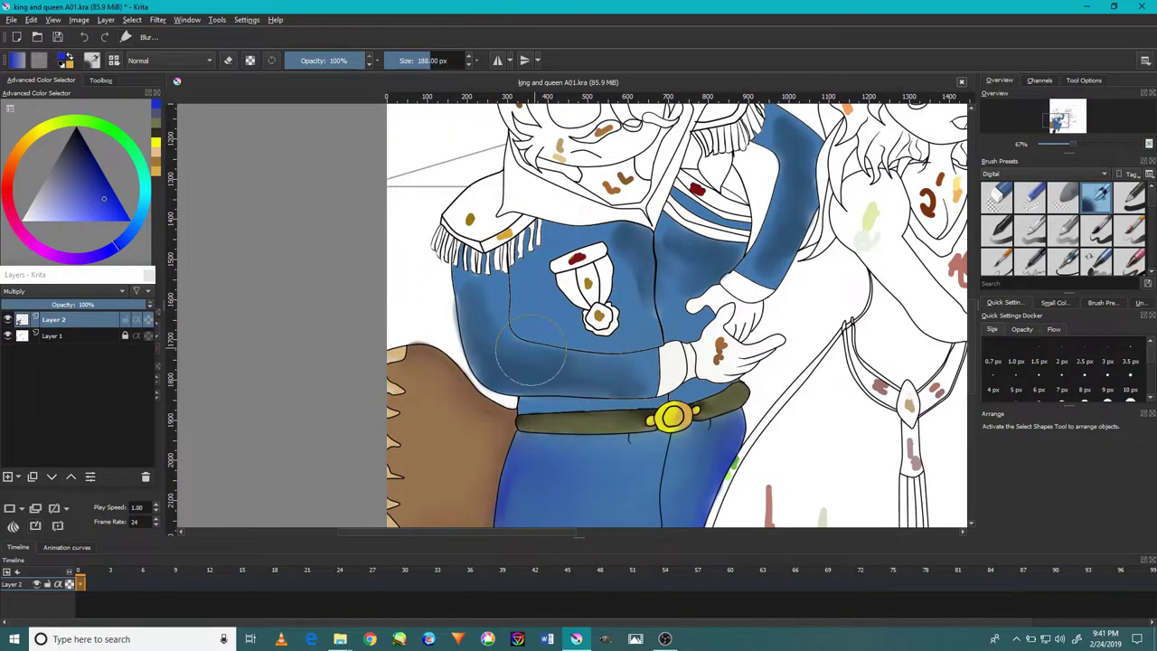
pyautogui.moveTo(495, 311); pyautogui.dragTo(624, 369)
pyautogui.scroll(2, 678, 361)
pyautogui.hscroll(1, 677, 361)
# - Blend the blue shadows on the sleeve and down the coat's centre line
pyautogui.moveTo(723, 352); pyautogui.dragTo(737, 281)
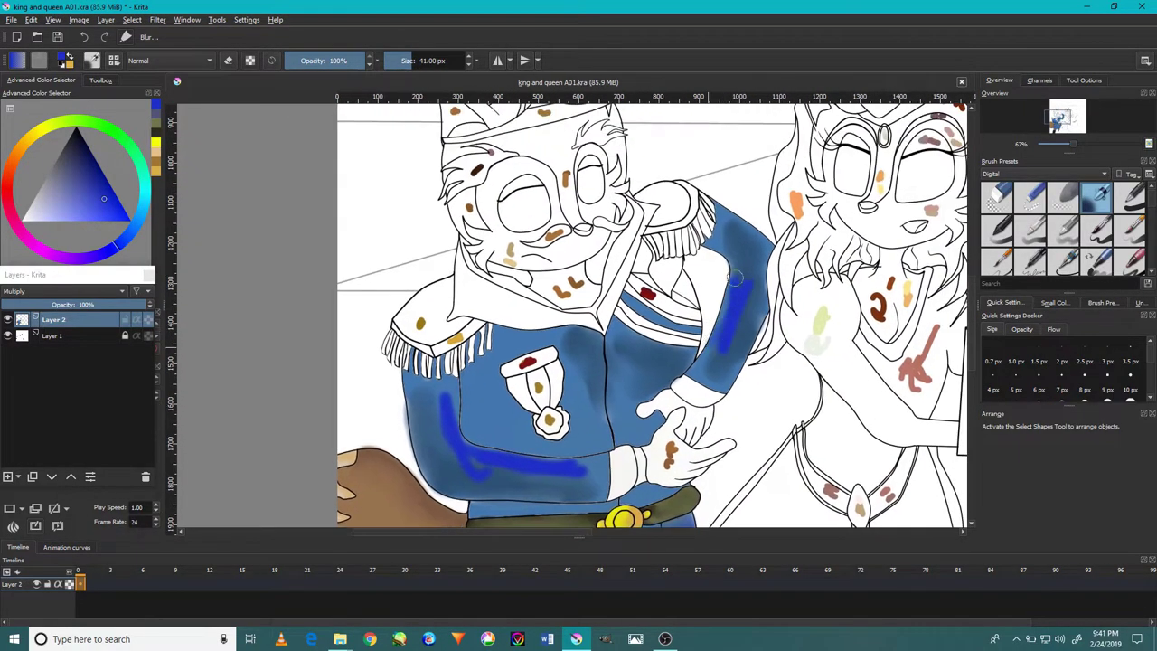
pyautogui.scroll(3, 601, 406)
pyautogui.moveTo(605, 457); pyautogui.dragTo(628, 266)
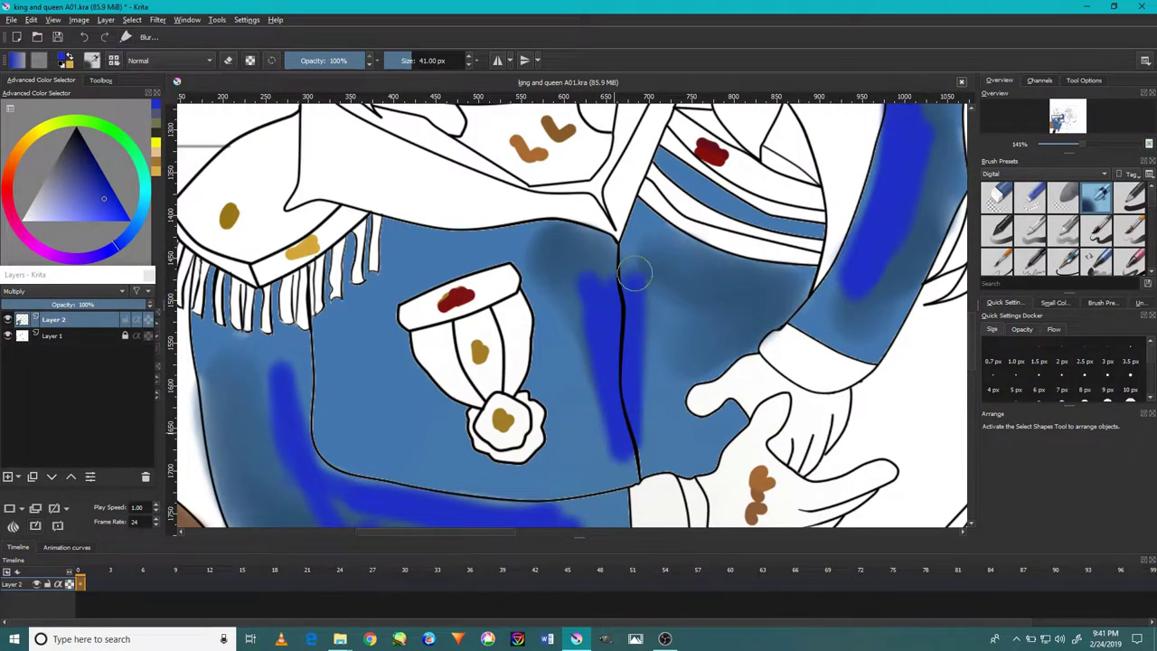
pyautogui.moveTo(642, 456); pyautogui.dragTo(599, 250)
pyautogui.scroll(-2, 632, 316)
# - Soften the lower-left blue strokes and the shading along the coat's lower edge
pyautogui.moveTo(596, 298); pyautogui.dragTo(620, 361)
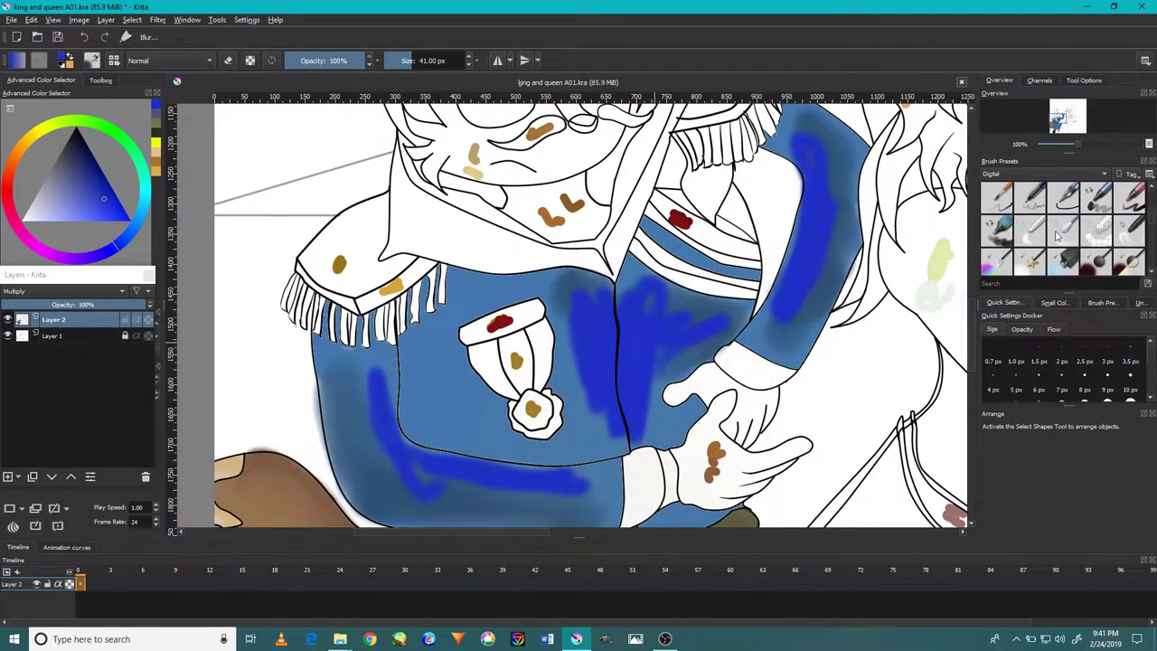
pyautogui.moveTo(389, 397); pyautogui.dragTo(557, 477)
pyautogui.scroll(1, 378, 387)
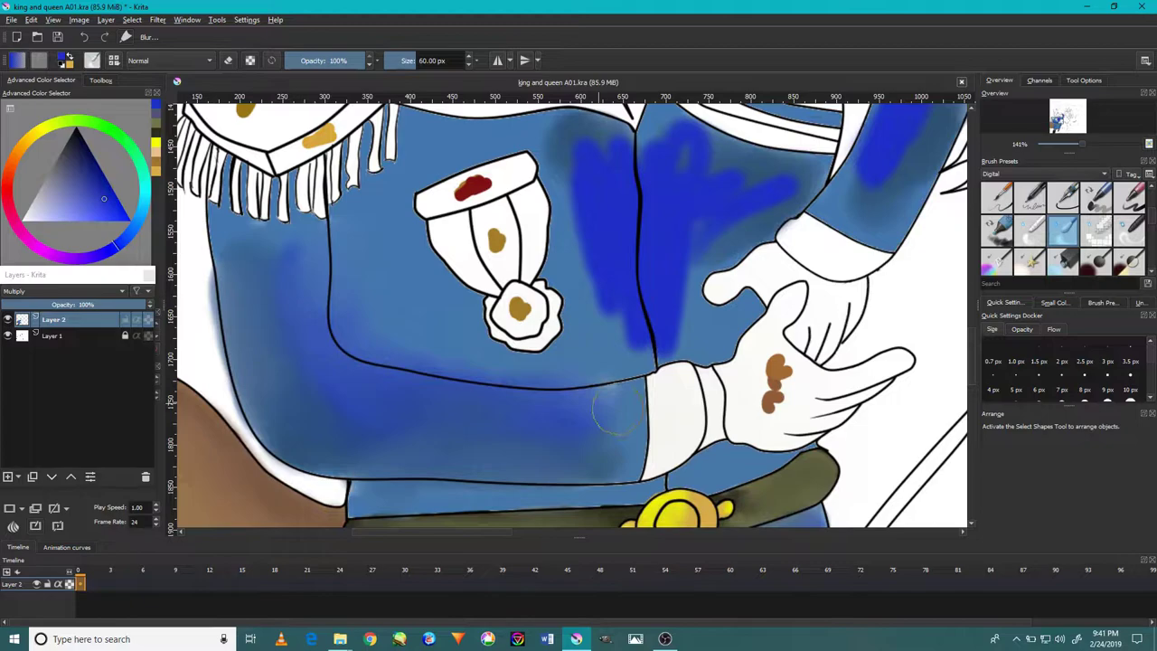
pyautogui.moveTo(619, 411); pyautogui.dragTo(397, 388)
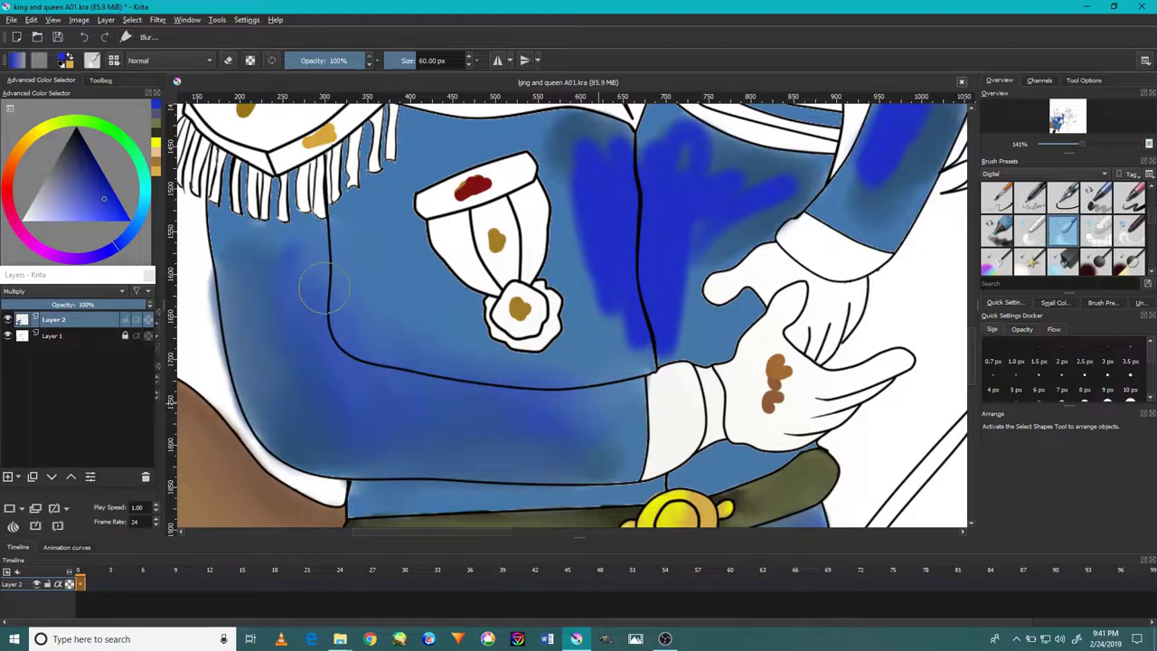
pyautogui.scroll(2, 568, 470)
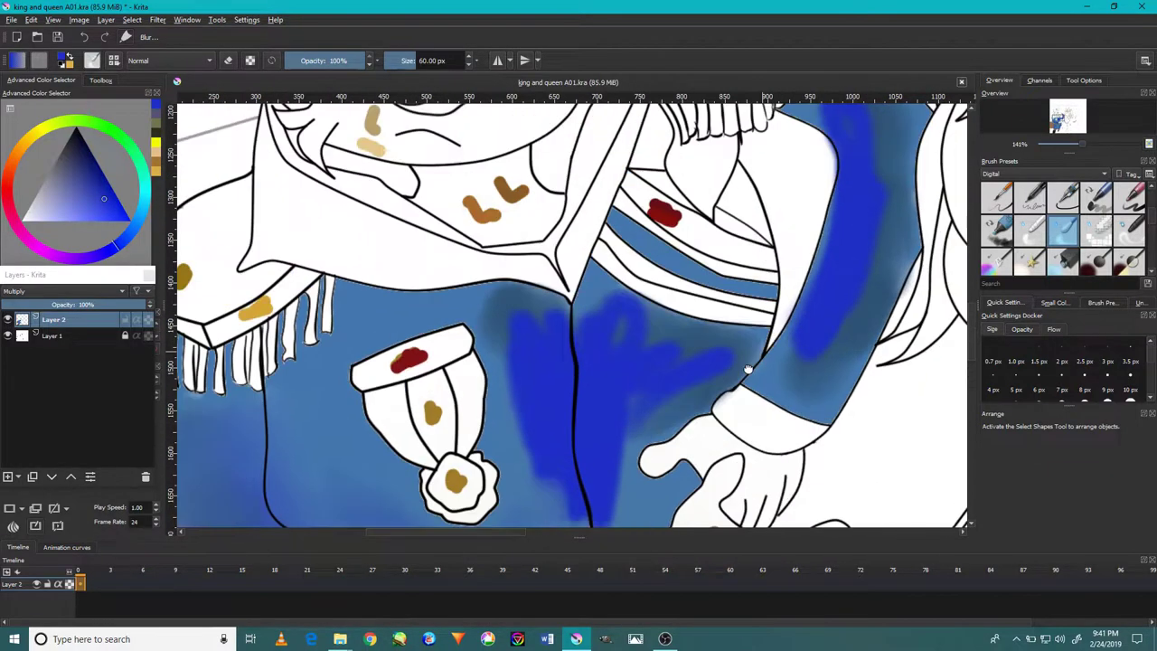
pyautogui.scroll(2, 669, 361)
pyautogui.scroll(2, 795, 377)
# - Smooth the blue shading running down from the king's shoulder
pyautogui.moveTo(770, 242); pyautogui.dragTo(780, 361)
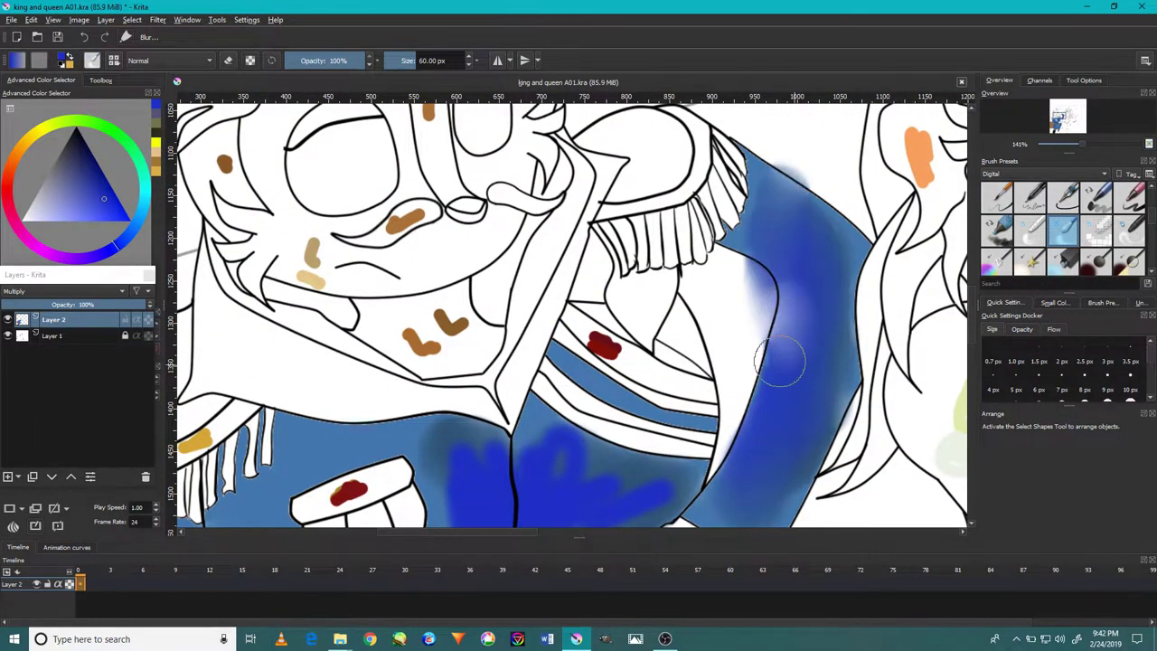
pyautogui.scroll(2, 801, 240)
pyautogui.moveTo(801, 241)
pyautogui.mouseDown()
pyautogui.moveTo(762, 193)
pyautogui.moveTo(801, 284)
pyautogui.mouseUp()
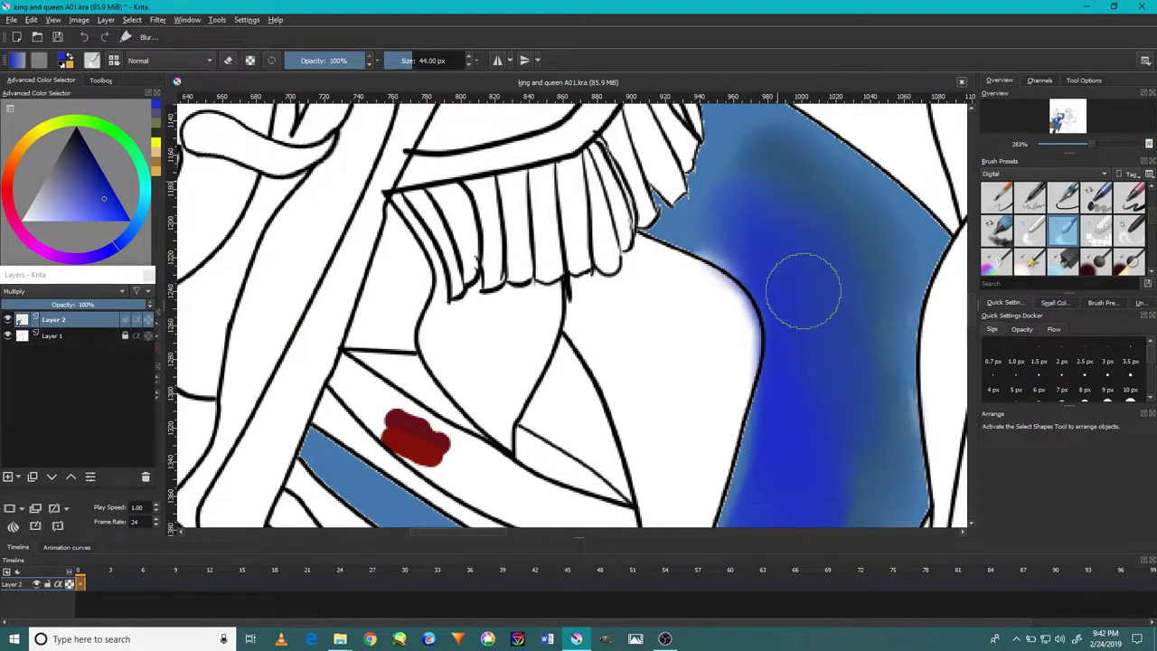
pyautogui.scroll(-2, 841, 286)
pyautogui.scroll(-3, 666, 413)
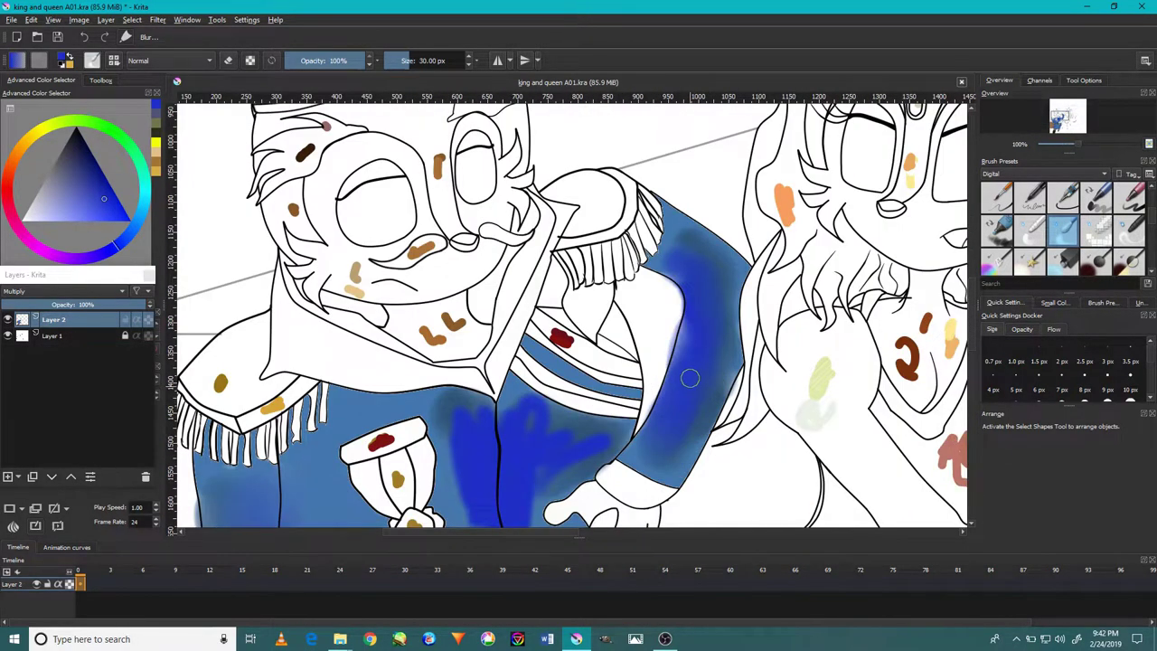
pyautogui.scroll(3, 684, 391)
pyautogui.scroll(-1, 715, 364)
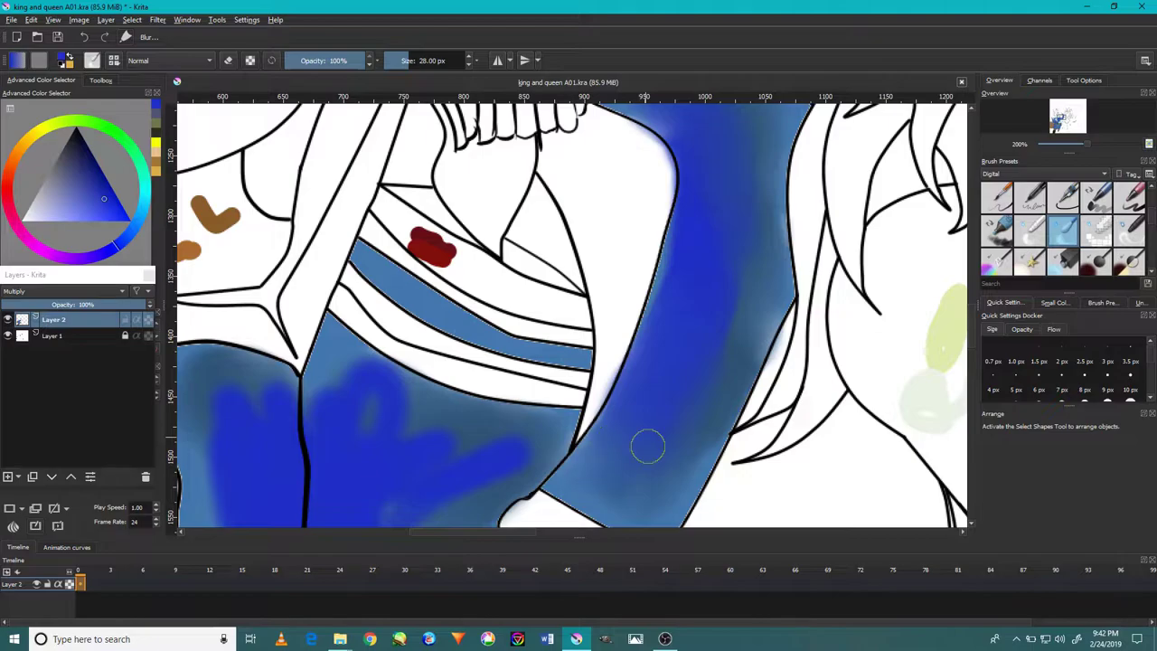
# - Smooth the blue coat shading near the centre line, checking the sleeve at different zooms
pyautogui.moveTo(728, 299); pyautogui.dragTo(714, 422)
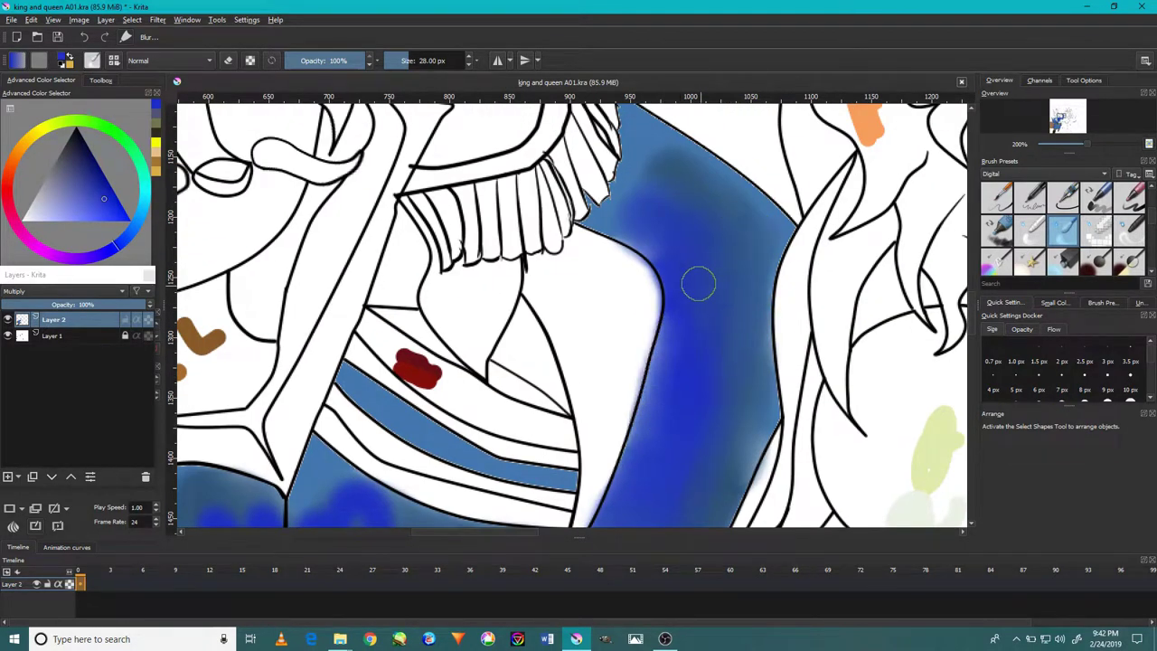
pyautogui.scroll(-2, 698, 283)
pyautogui.scroll(2, 723, 307)
pyautogui.scroll(-3, 481, 385)
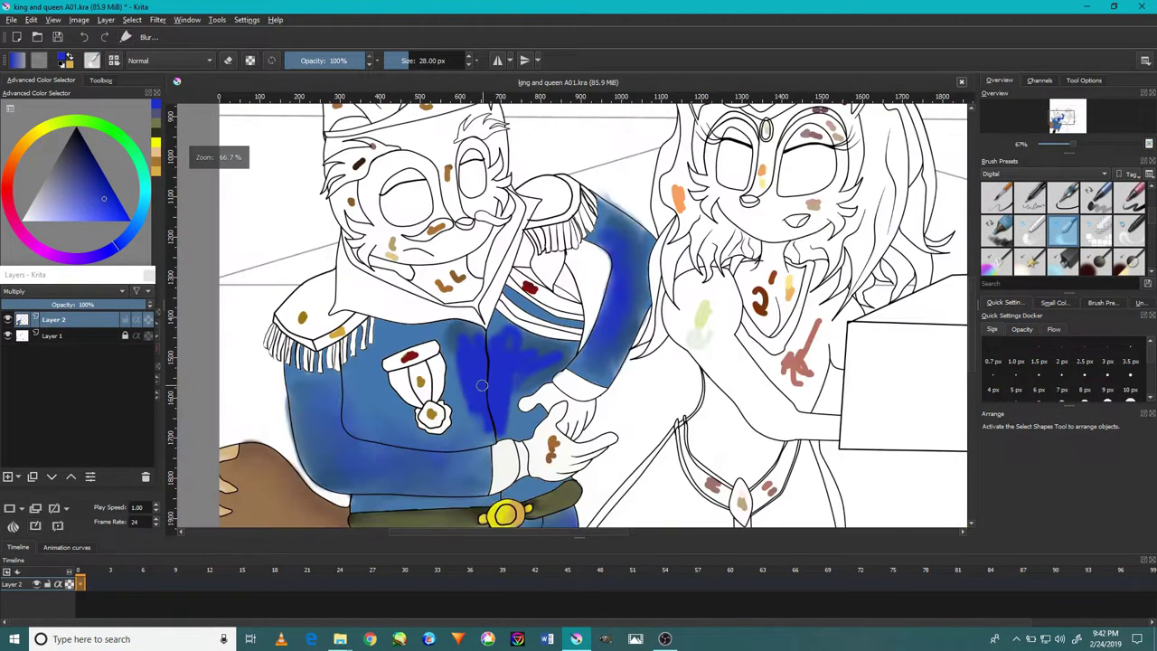
pyautogui.scroll(3, 481, 385)
pyautogui.moveTo(542, 335)
pyautogui.mouseDown()
pyautogui.moveTo(573, 344)
pyautogui.moveTo(421, 296)
pyautogui.moveTo(633, 344)
pyautogui.moveTo(484, 364)
pyautogui.mouseUp()
pyautogui.scroll(-3, 551, 320)
pyautogui.scroll(4, 425, 266)
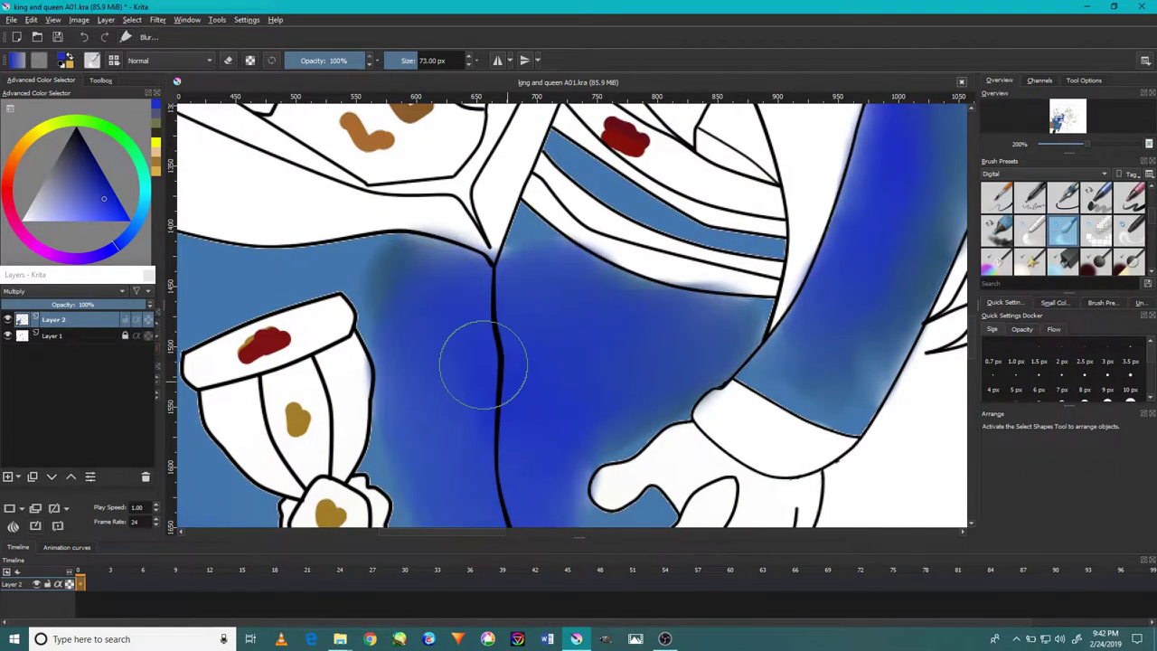
pyautogui.scroll(-4, 483, 365)
pyautogui.scroll(-1, 506, 397)
pyautogui.scroll(2, 533, 434)
pyautogui.scroll(-1, 550, 456)
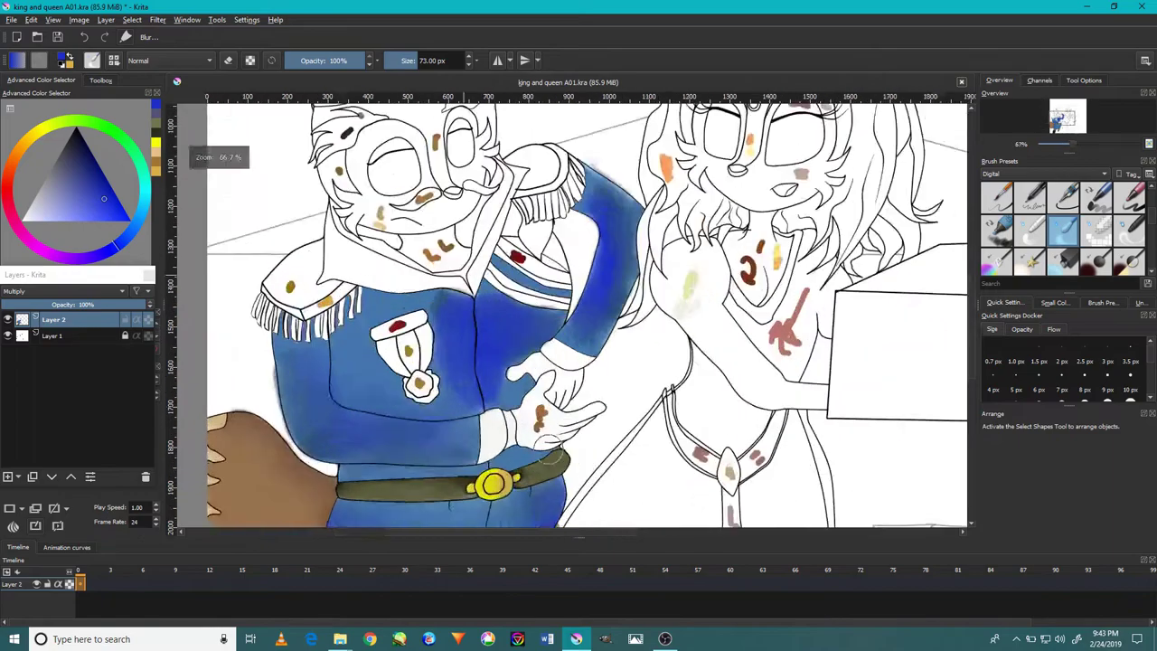
pyautogui.scroll(5, 549, 434)
# - Pick the hand's brown and fill the king's hand and fingers with a hard brush
pyautogui.keyDown('ctrl'); pyautogui.click(516, 348); pyautogui.keyUp('ctrl')
pyautogui.click(1121, 214)
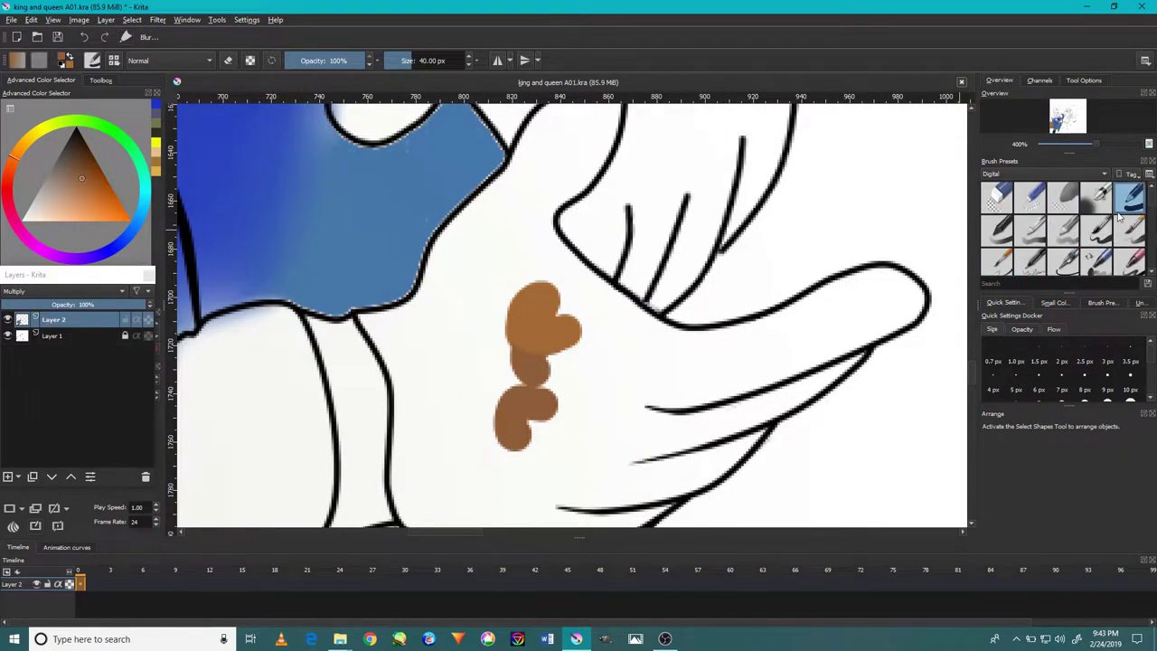
pyautogui.moveTo(543, 298); pyautogui.dragTo(470, 434)
pyautogui.moveTo(506, 298)
pyautogui.mouseDown()
pyautogui.moveTo(491, 326)
pyautogui.moveTo(635, 351)
pyautogui.mouseUp()
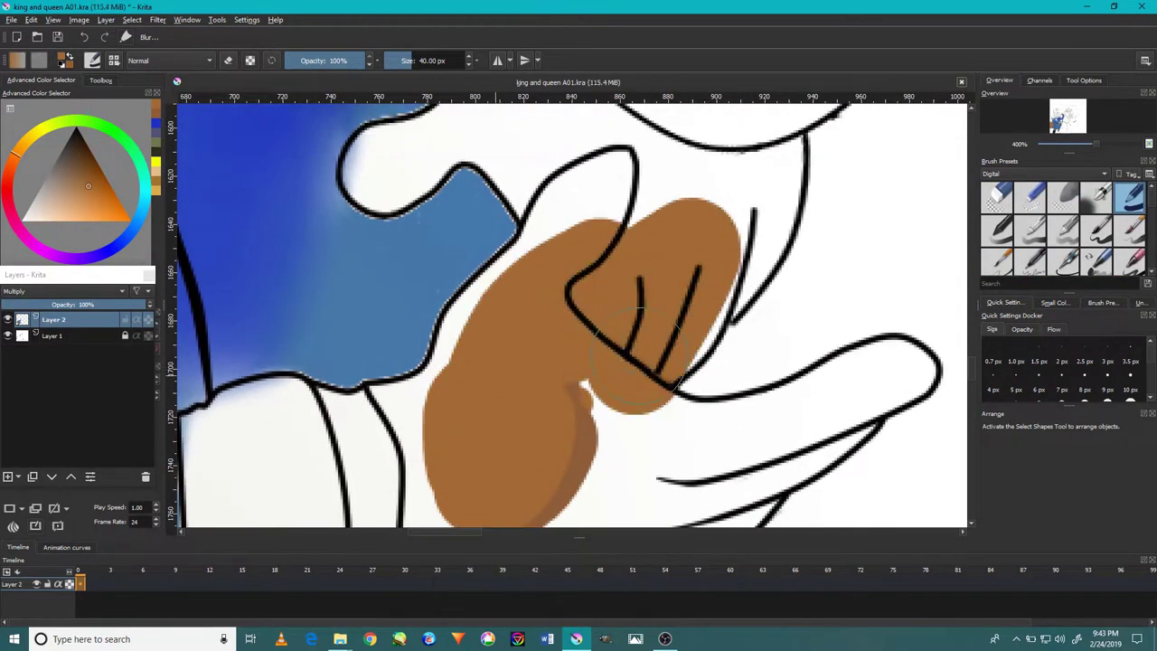
pyautogui.moveTo(579, 181); pyautogui.dragTo(714, 244)
pyautogui.moveTo(498, 298)
pyautogui.mouseDown()
pyautogui.moveTo(434, 470)
pyautogui.moveTo(632, 343)
pyautogui.mouseUp()
pyautogui.scroll(-3, 597, 362)
pyautogui.scroll(3, 596, 398)
pyautogui.moveTo(579, 488); pyautogui.dragTo(597, 398)
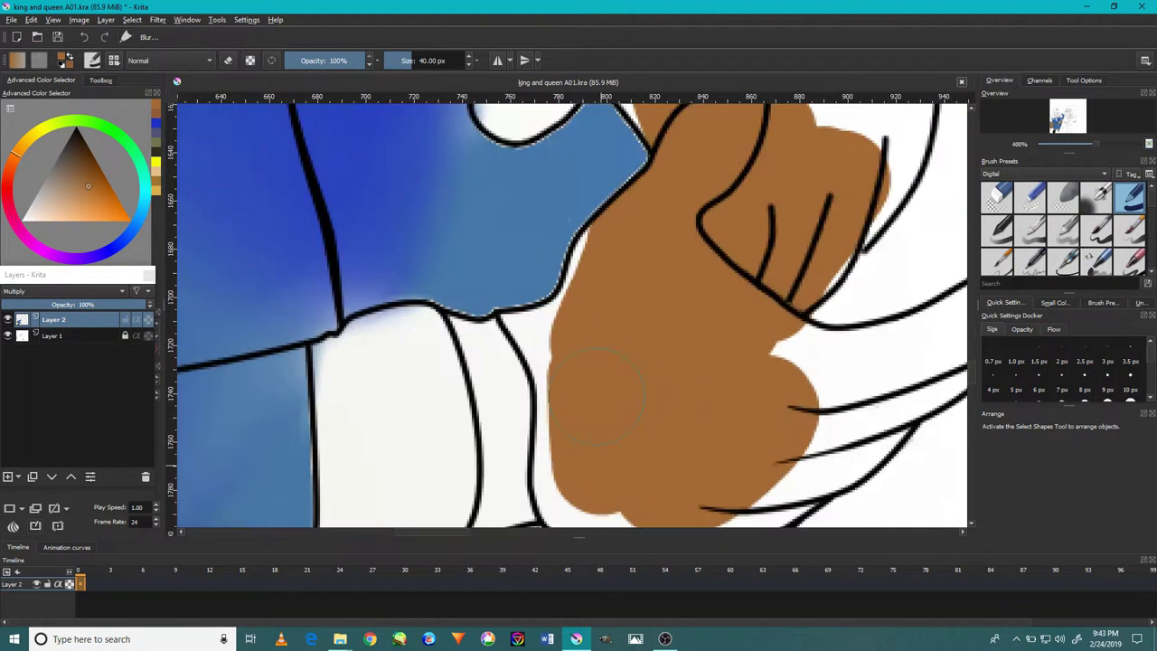
pyautogui.scroll(-2, 597, 398)
pyautogui.scroll(3, 578, 326)
# - Shrink the brush to 10 px and fill the white gaps by the coat, cuff and wrist
pyautogui.press('[')
pyautogui.press('[')
pyautogui.press('[')
pyautogui.moveTo(588, 217); pyautogui.dragTo(543, 379)
pyautogui.moveTo(543, 325)
pyautogui.mouseDown()
pyautogui.moveTo(579, 312)
pyautogui.moveTo(479, 361)
pyautogui.mouseUp()
pyautogui.moveTo(543, 406); pyautogui.dragTo(519, 507)
pyautogui.scroll(-3, 542, 407)
pyautogui.scroll(3, 504, 285)
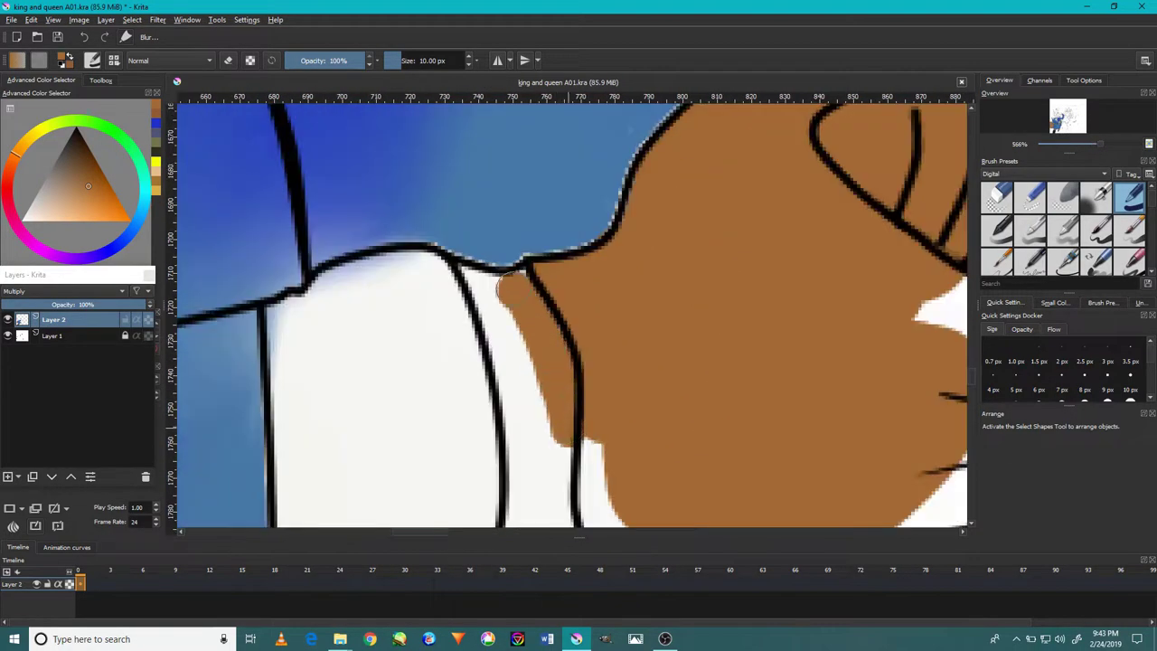
pyautogui.moveTo(504, 285); pyautogui.dragTo(533, 398)
pyautogui.scroll(-3, 533, 398)
pyautogui.scroll(3, 542, 379)
# - Cover the white specks along the wrist lines and around the thumb
pyautogui.moveTo(519, 271)
pyautogui.mouseDown()
pyautogui.moveTo(558, 384)
pyautogui.moveTo(520, 415)
pyautogui.moveTo(823, 372)
pyautogui.mouseUp()
pyautogui.scroll(-4, 519, 415)
pyautogui.scroll(4, 588, 353)
pyautogui.moveTo(795, 299); pyautogui.dragTo(506, 452)
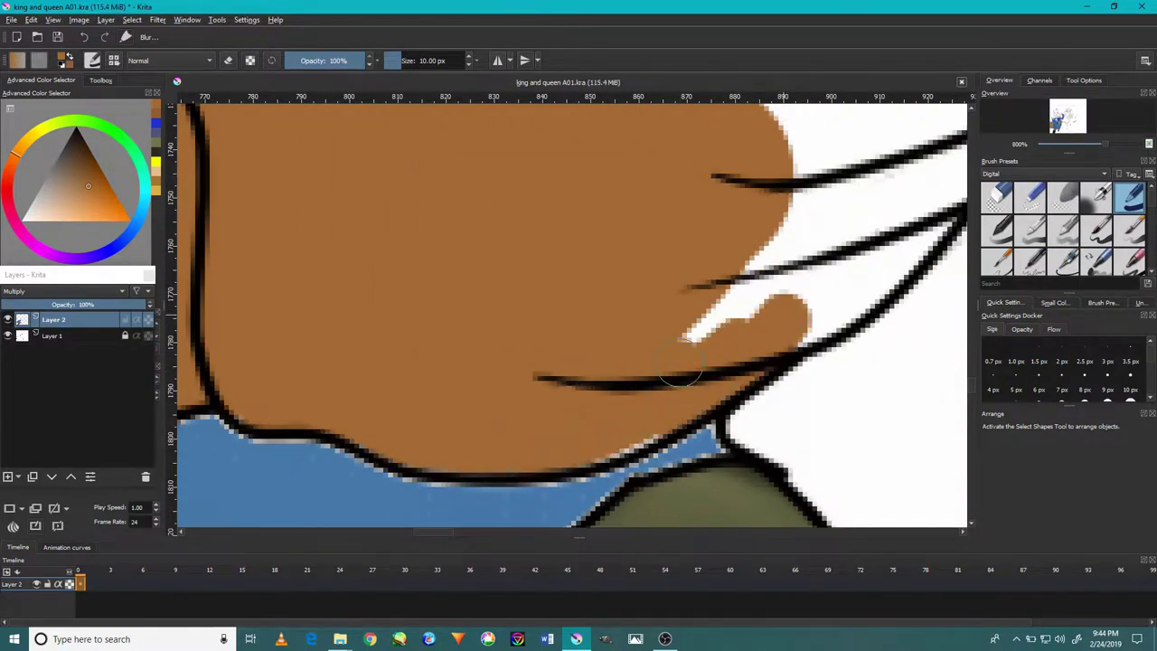
pyautogui.moveTo(723, 244); pyautogui.dragTo(755, 310)
pyautogui.scroll(-1, 544, 353)
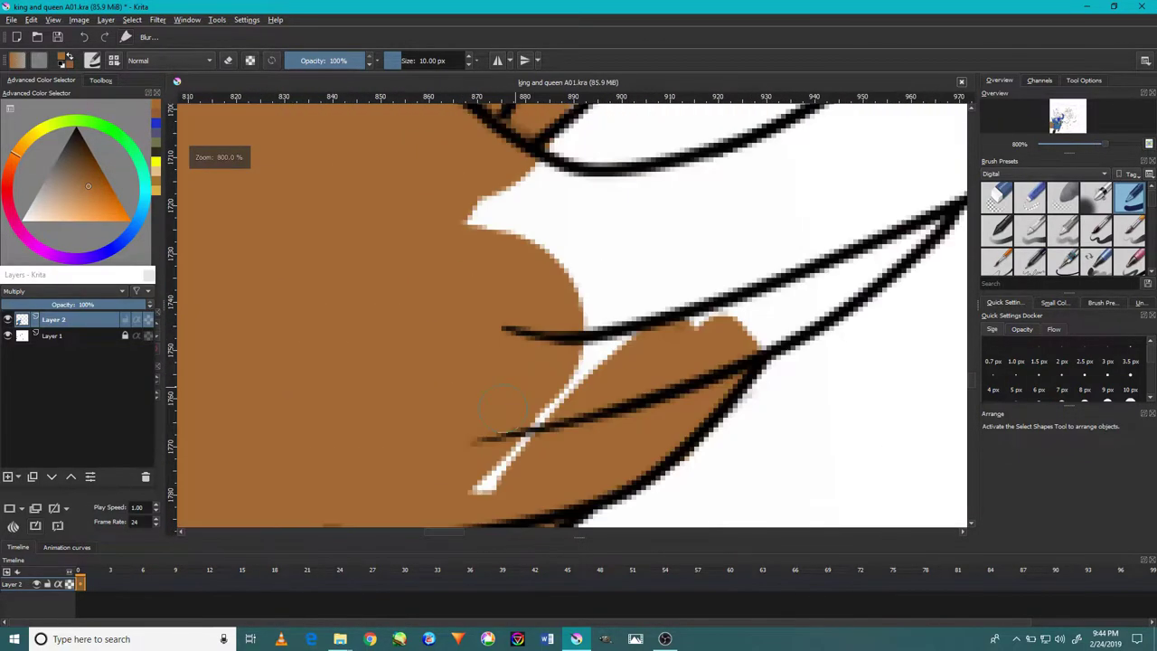
pyautogui.moveTo(542, 362)
pyautogui.mouseDown()
pyautogui.moveTo(777, 271)
pyautogui.moveTo(614, 289)
pyautogui.mouseUp()
pyautogui.scroll(-1, 632, 289)
pyautogui.scroll(1, 614, 289)
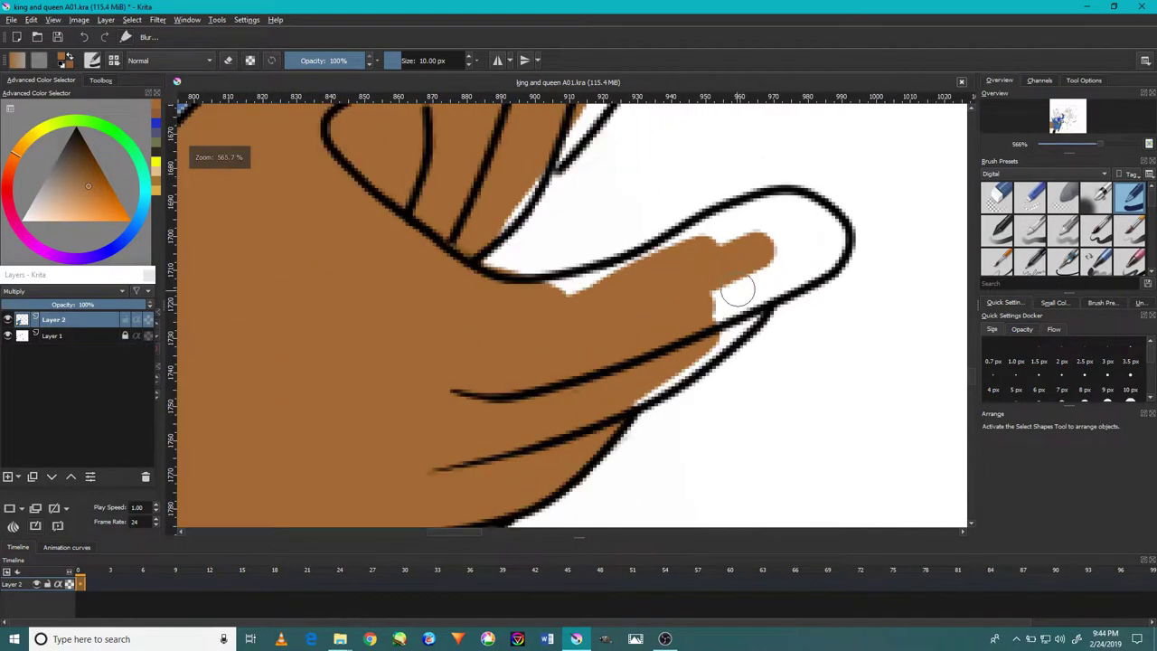
# - Fill the white gaps at the thumb tip, its underside and the fingers' right edge
pyautogui.moveTo(723, 285); pyautogui.dragTo(759, 312)
pyautogui.moveTo(551, 287); pyautogui.dragTo(814, 237)
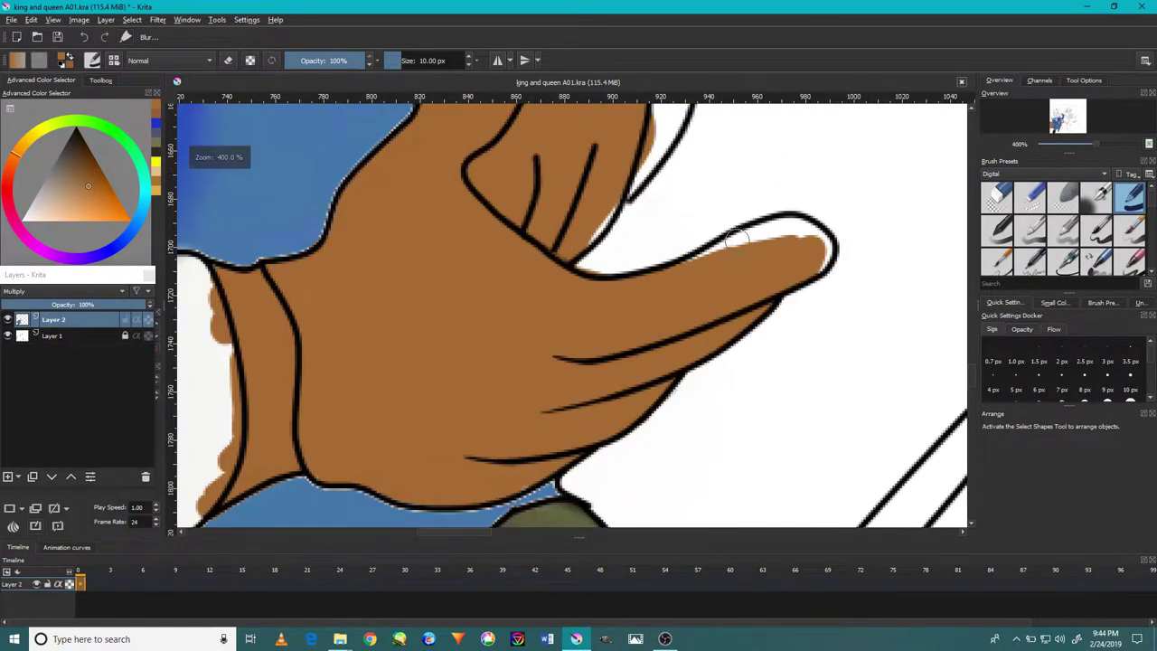
pyautogui.scroll(1, 795, 187)
pyautogui.moveTo(795, 187); pyautogui.dragTo(908, 239)
pyautogui.scroll(-2, 633, 362)
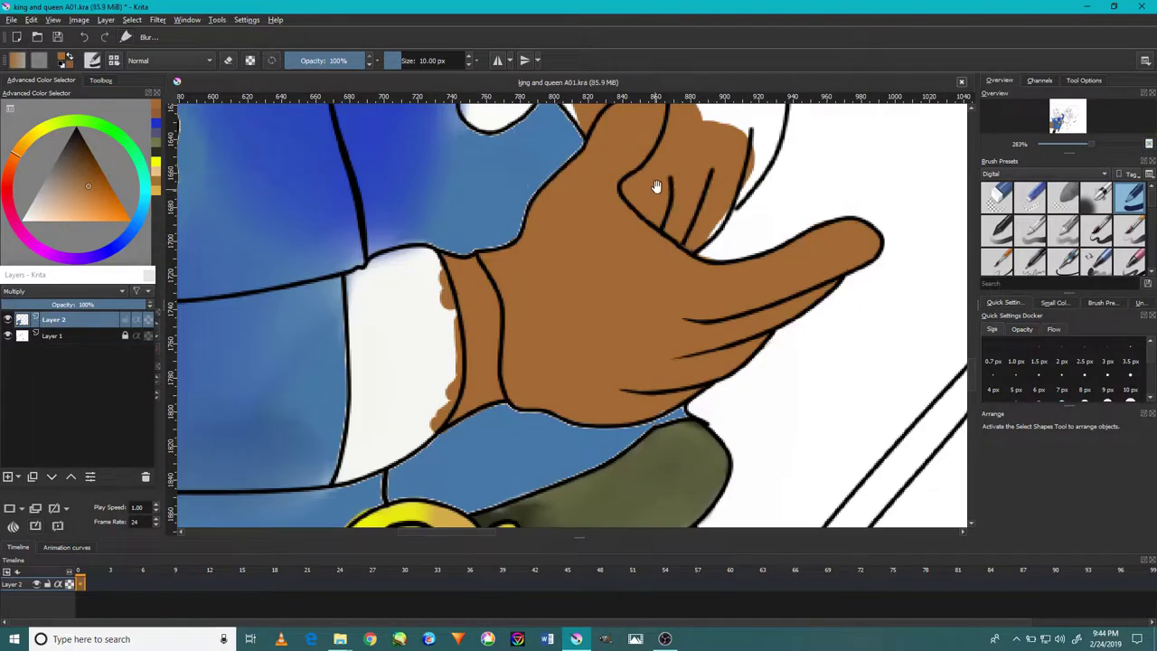
pyautogui.scroll(2, 632, 415)
pyautogui.moveTo(646, 463)
pyautogui.mouseDown()
pyautogui.moveTo(750, 298)
pyautogui.moveTo(786, 163)
pyautogui.mouseUp()
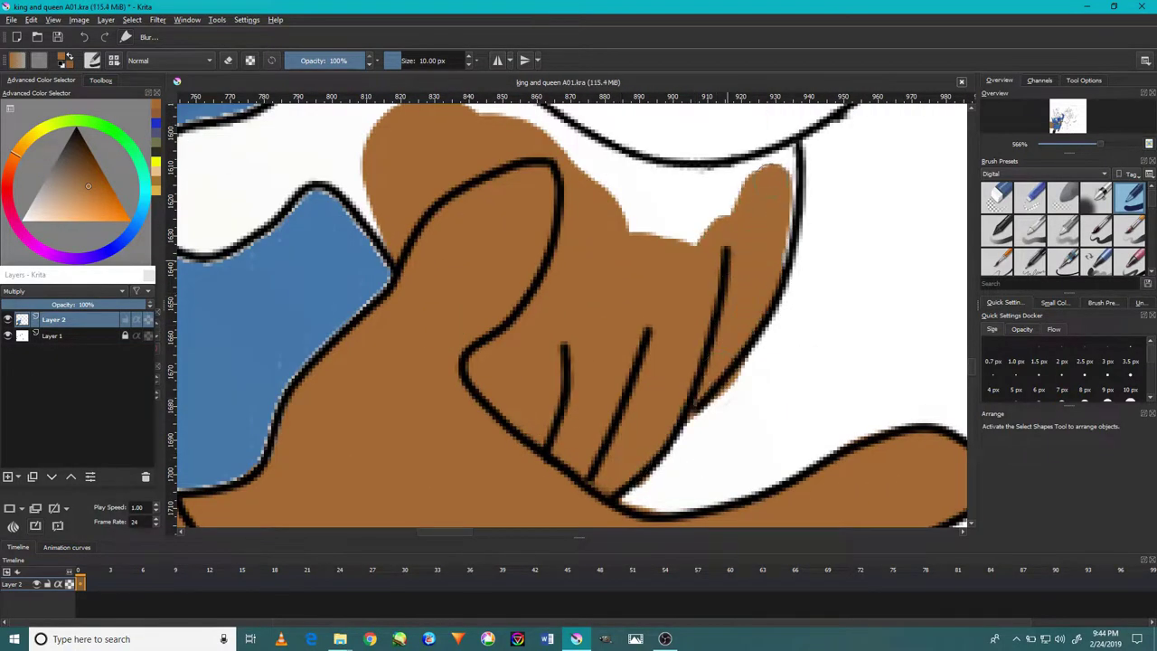
pyautogui.scroll(-3, 714, 208)
pyautogui.scroll(-4, 714, 208)
pyautogui.scroll(2, 714, 201)
pyautogui.scroll(2, 714, 201)
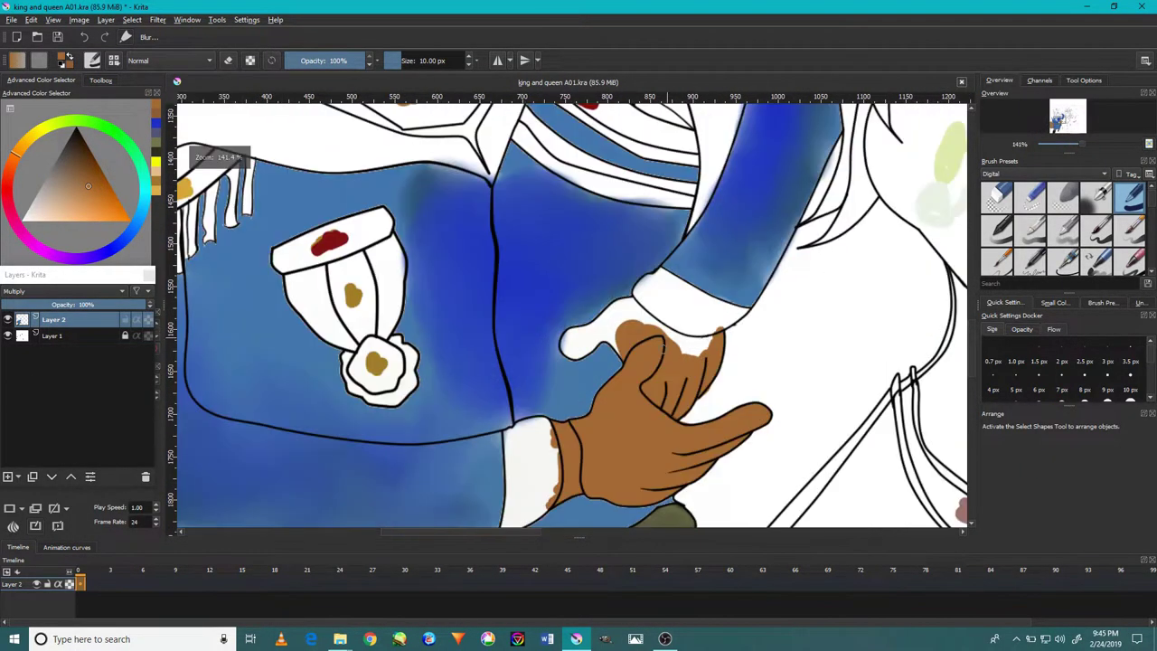
pyautogui.scroll(2, 705, 271)
# - Fill the remaining white along the thumb's lower edge and top contour
pyautogui.moveTo(653, 311); pyautogui.dragTo(645, 309)
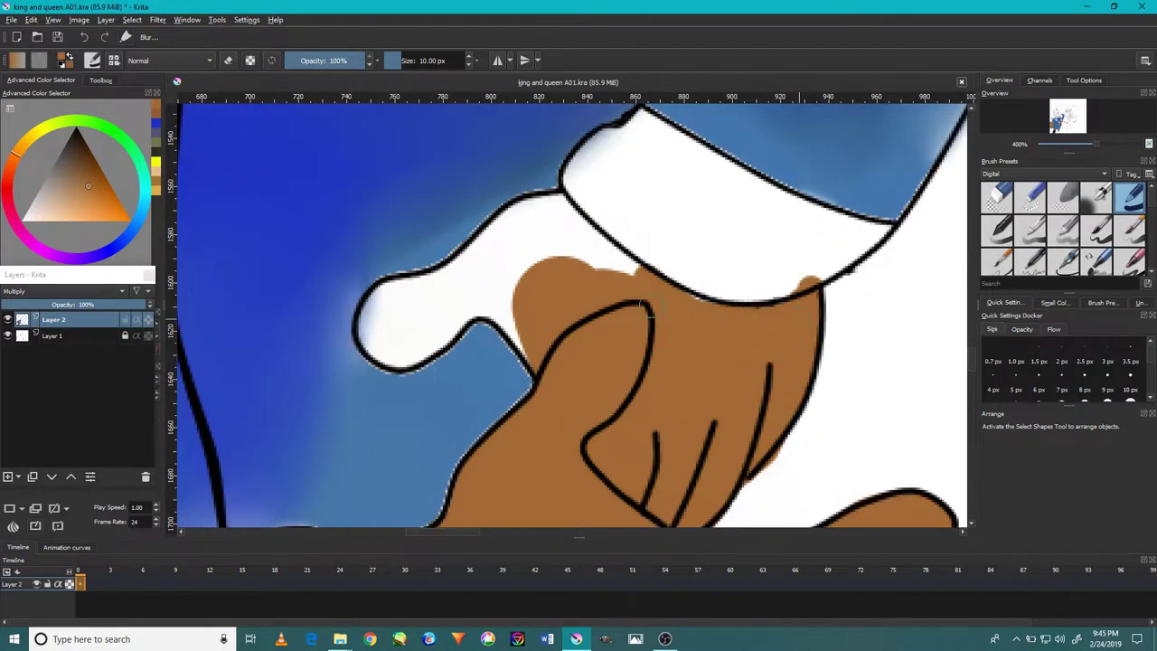
pyautogui.moveTo(551, 308)
pyautogui.mouseDown()
pyautogui.moveTo(498, 253)
pyautogui.moveTo(298, 398)
pyautogui.mouseUp()
pyautogui.scroll(2, 497, 257)
pyautogui.moveTo(343, 361)
pyautogui.mouseDown()
pyautogui.moveTo(253, 452)
pyautogui.moveTo(372, 334)
pyautogui.mouseUp()
pyautogui.moveTo(452, 355); pyautogui.dragTo(336, 459)
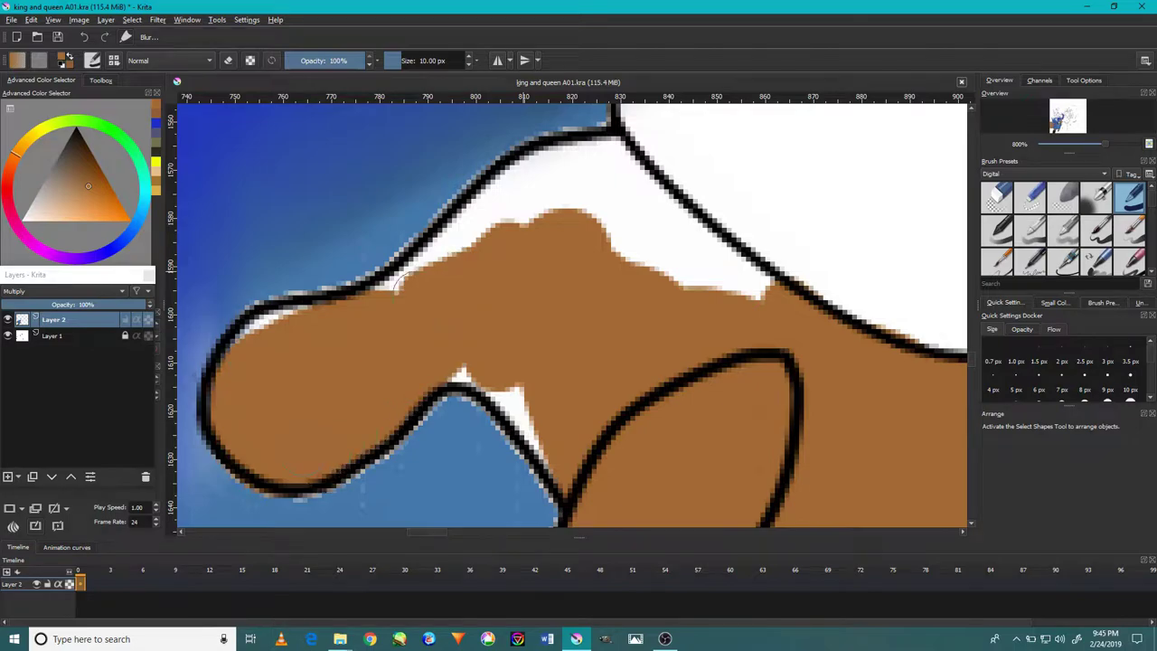
pyautogui.moveTo(630, 251)
pyautogui.mouseDown()
pyautogui.moveTo(506, 180)
pyautogui.moveTo(668, 253)
pyautogui.moveTo(597, 226)
pyautogui.mouseUp()
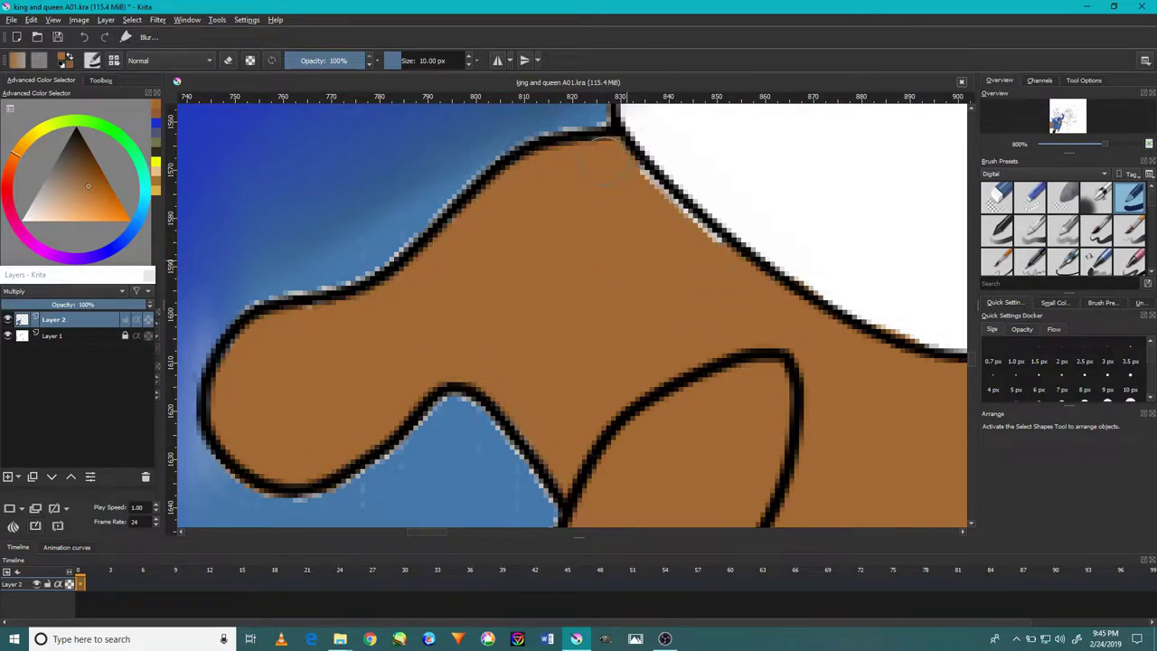
# - Select the blending brush and zoom in on the king's brown hand and sleeve
pyautogui.press('1')
pyautogui.click(1096, 196)
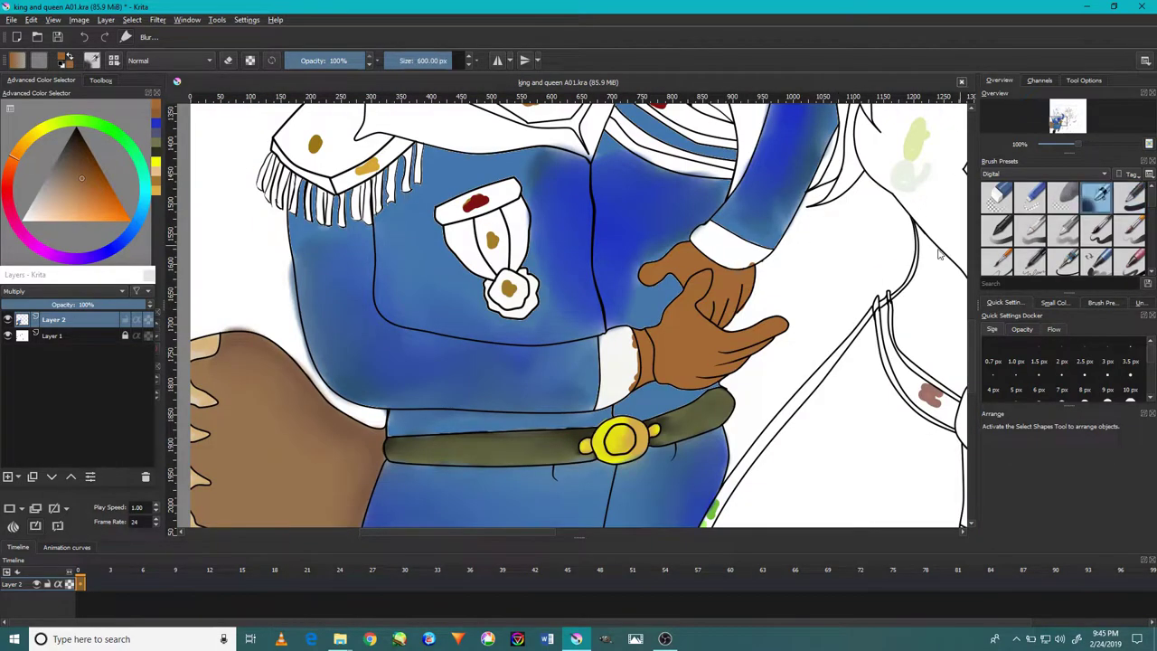
pyautogui.press('+')
pyautogui.scroll(-2, 773, 379)
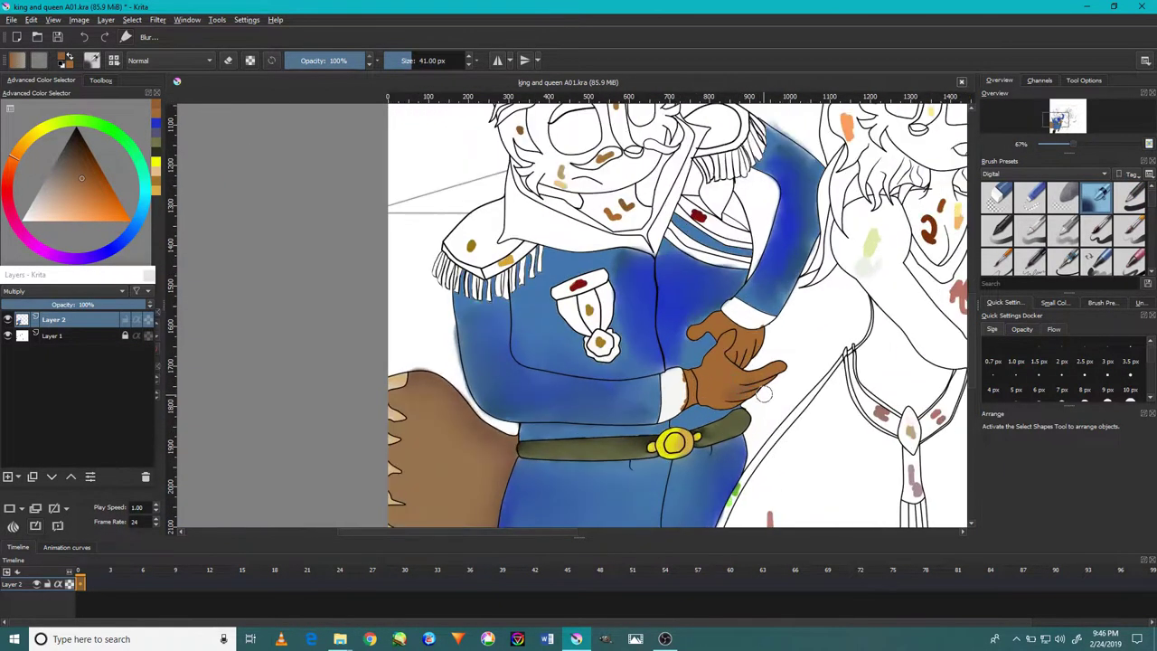
pyautogui.scroll(3, 543, 353)
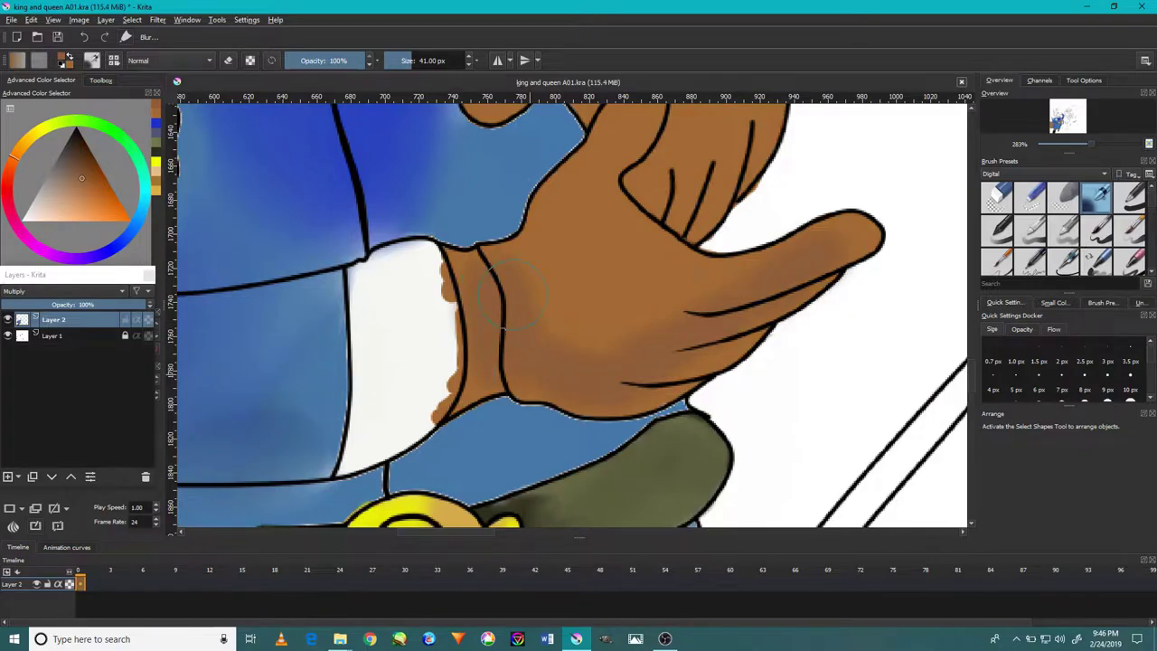
pyautogui.scroll(-1, 511, 294)
pyautogui.scroll(2, 578, 158)
pyautogui.moveTo(530, 261); pyautogui.dragTo(554, 360)
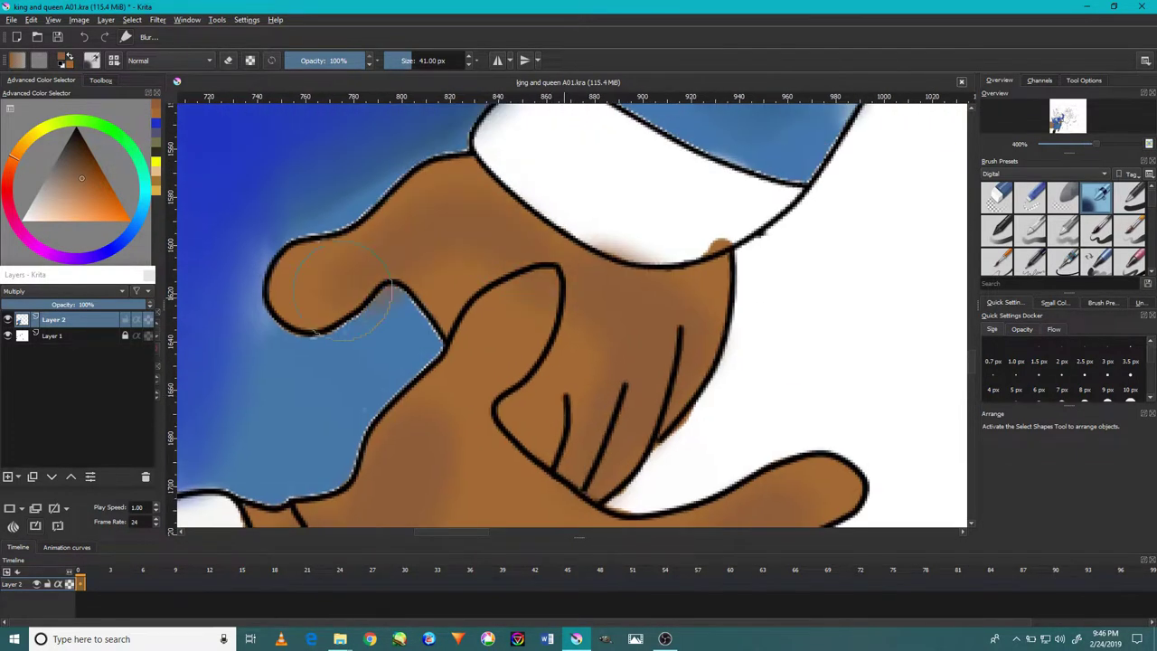
pyautogui.scroll(-5, 689, 296)
pyautogui.scroll(2, 561, 380)
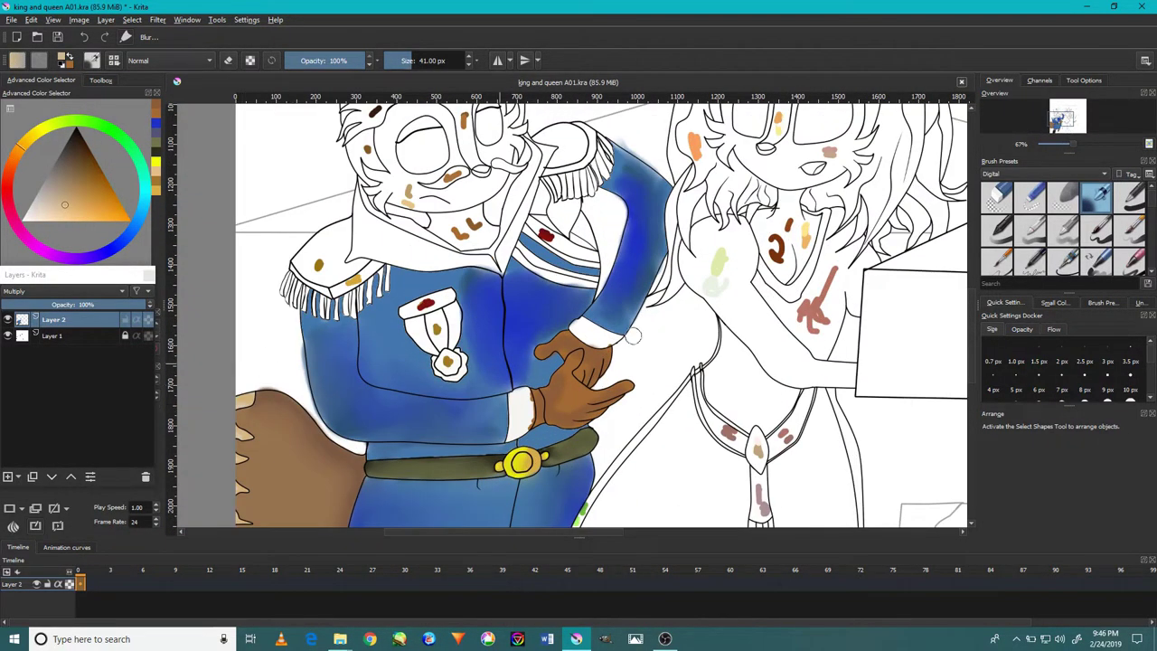
pyautogui.scroll(2, 560, 379)
pyautogui.scroll(-1, 560, 366)
pyautogui.scroll(-1, 561, 370)
pyautogui.scroll(-2, 560, 380)
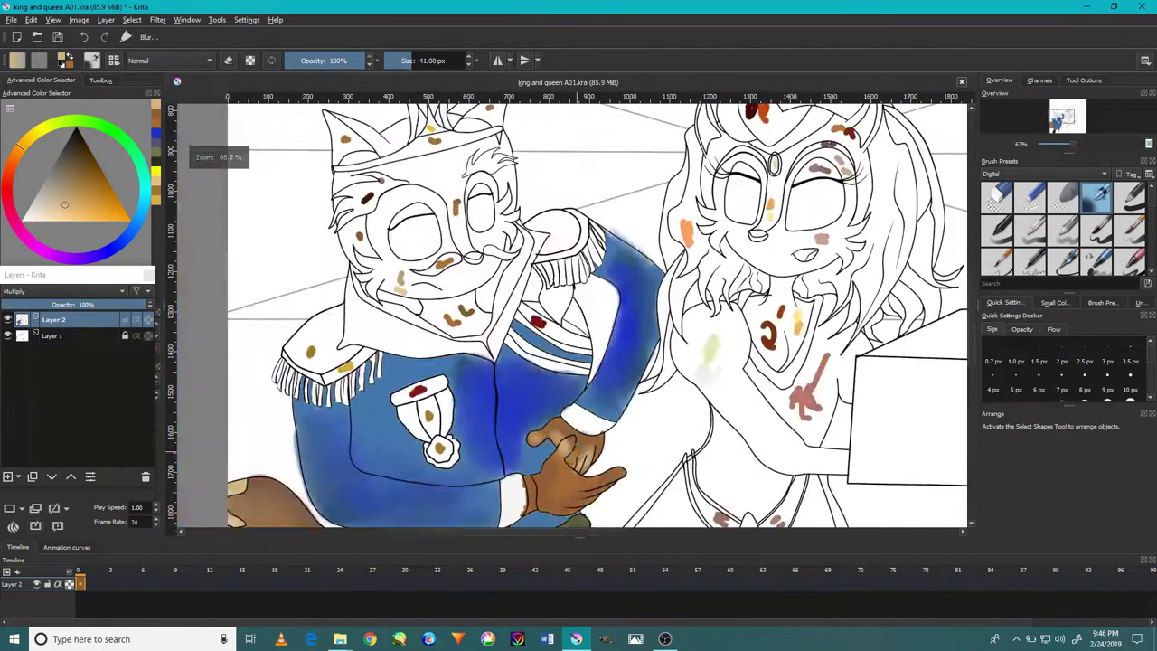
pyautogui.scroll(2, 569, 434)
# - Blend the hand's brown shading into the fingers and wrist with a larger soft brush
pyautogui.click(1063, 227)
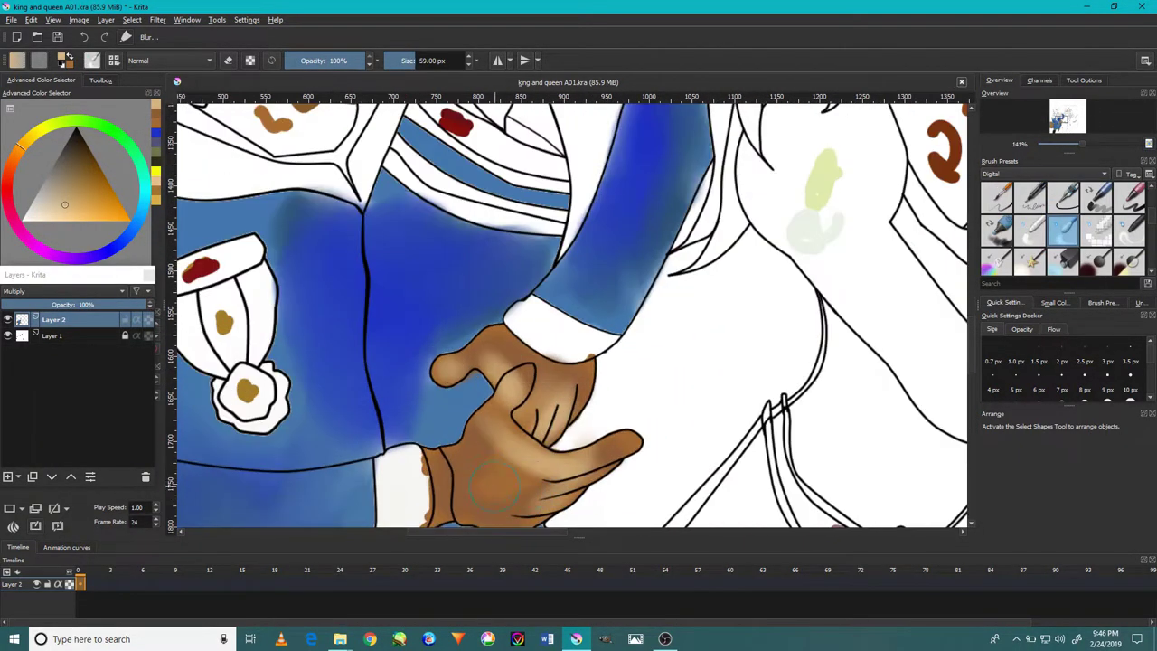
pyautogui.scroll(-2, 513, 455)
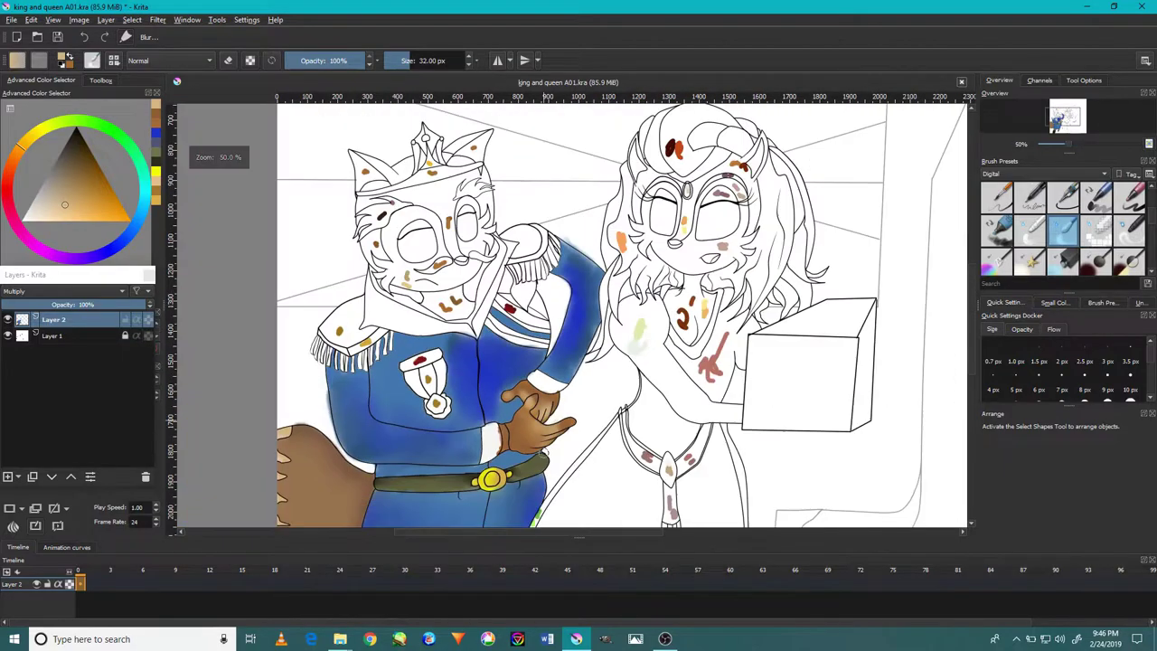
pyautogui.scroll(4, 470, 448)
pyautogui.scroll(-1, 411, 442)
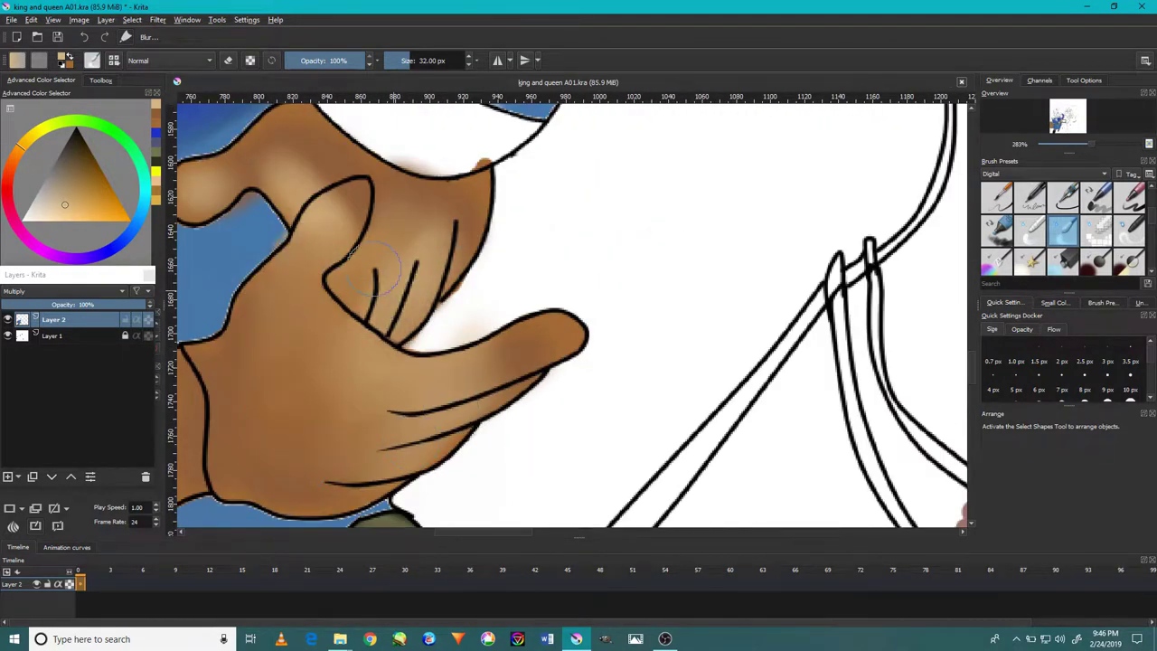
pyautogui.scroll(-1, 334, 233)
pyautogui.scroll(1, 321, 271)
pyautogui.scroll(1, 307, 303)
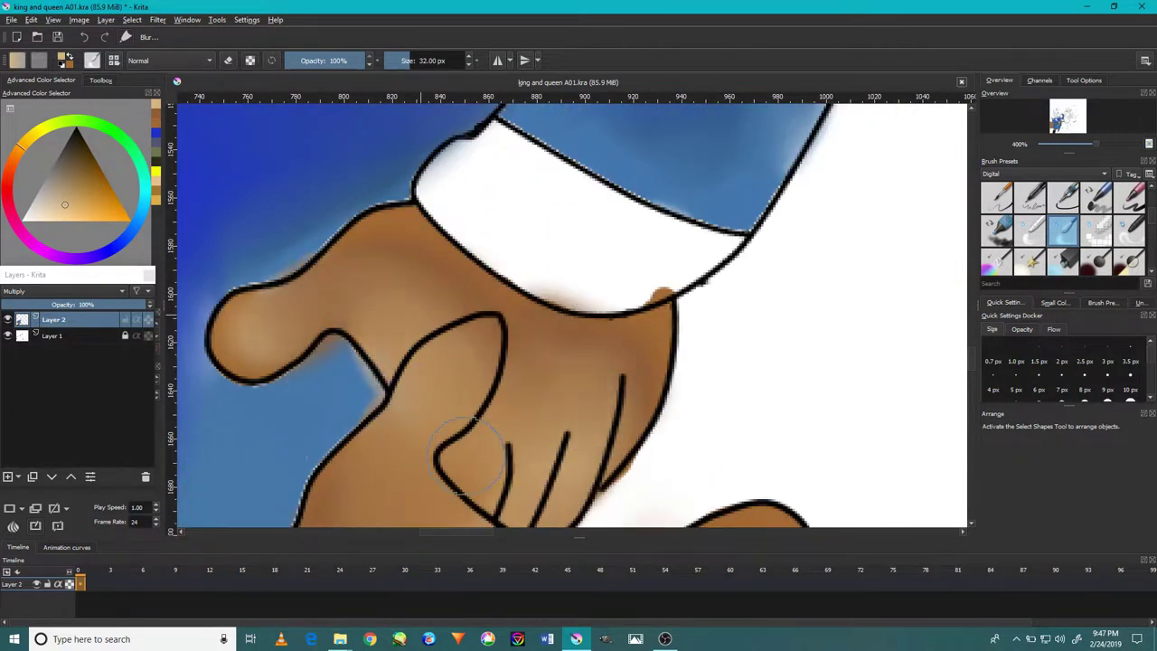
pyautogui.scroll(-3, 497, 379)
pyautogui.scroll(2, 512, 387)
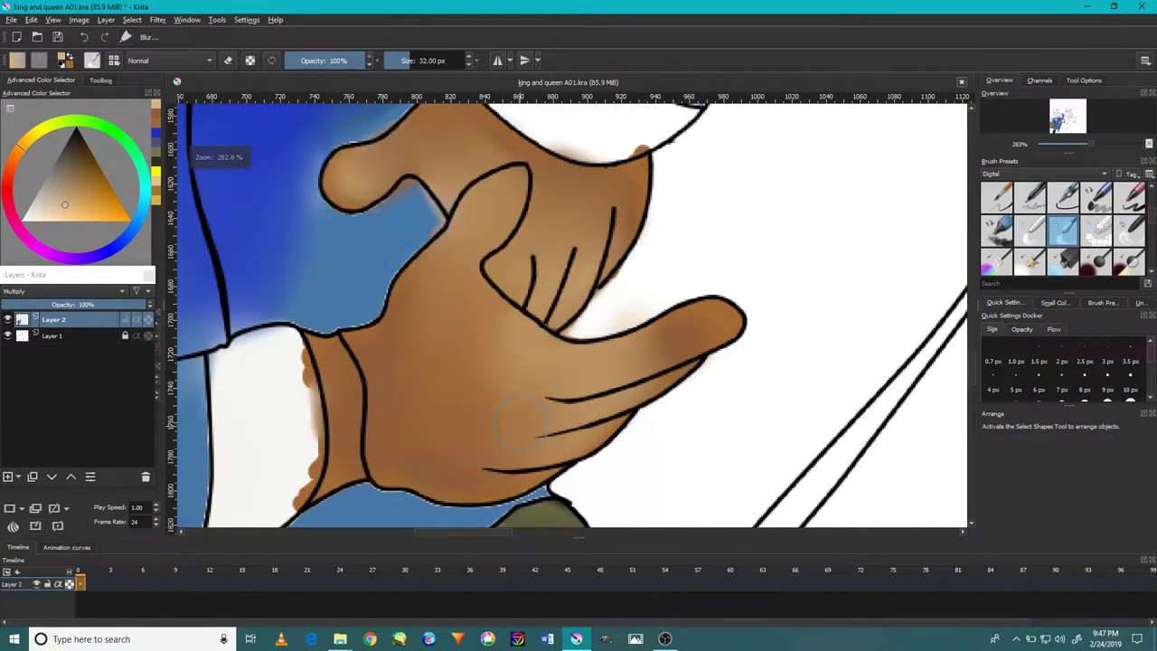
pyautogui.scroll(-2, 523, 224)
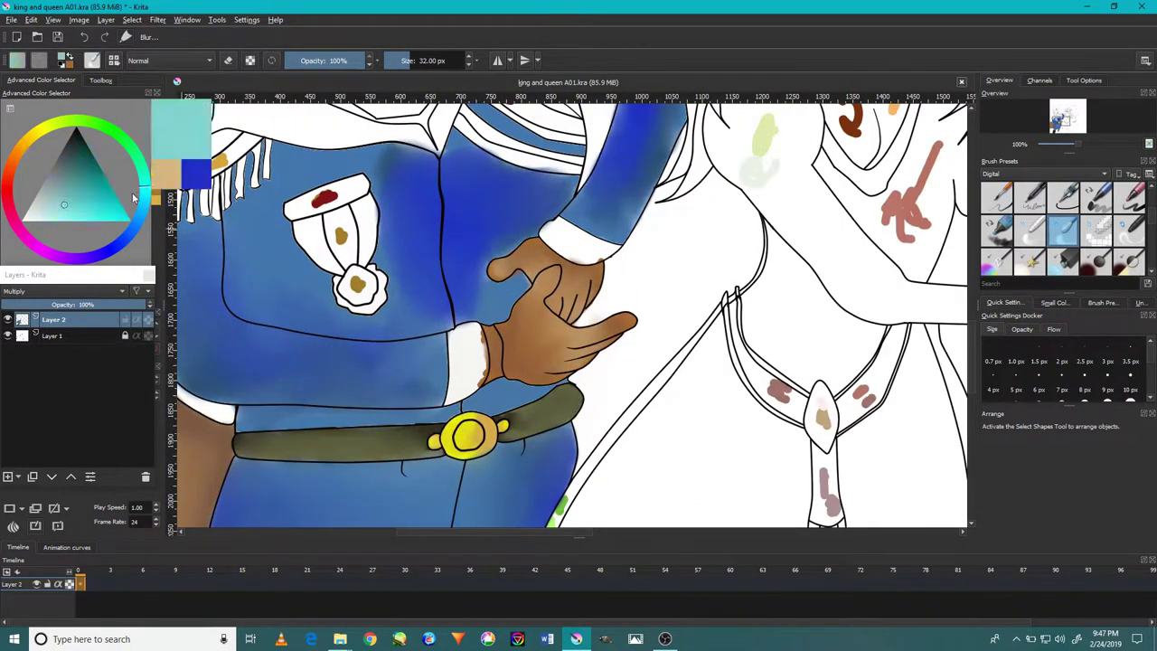
pyautogui.scroll(2, 632, 271)
# - Paint cyan over both of the king's white cuffs with a slightly smaller basic brush
pyautogui.scroll(-1, 1063, 226)
pyautogui.click(1129, 197)
pyautogui.scroll(-2, 542, 343)
pyautogui.press('[')
pyautogui.scroll(2, 542, 343)
pyautogui.moveTo(560, 303); pyautogui.dragTo(544, 359)
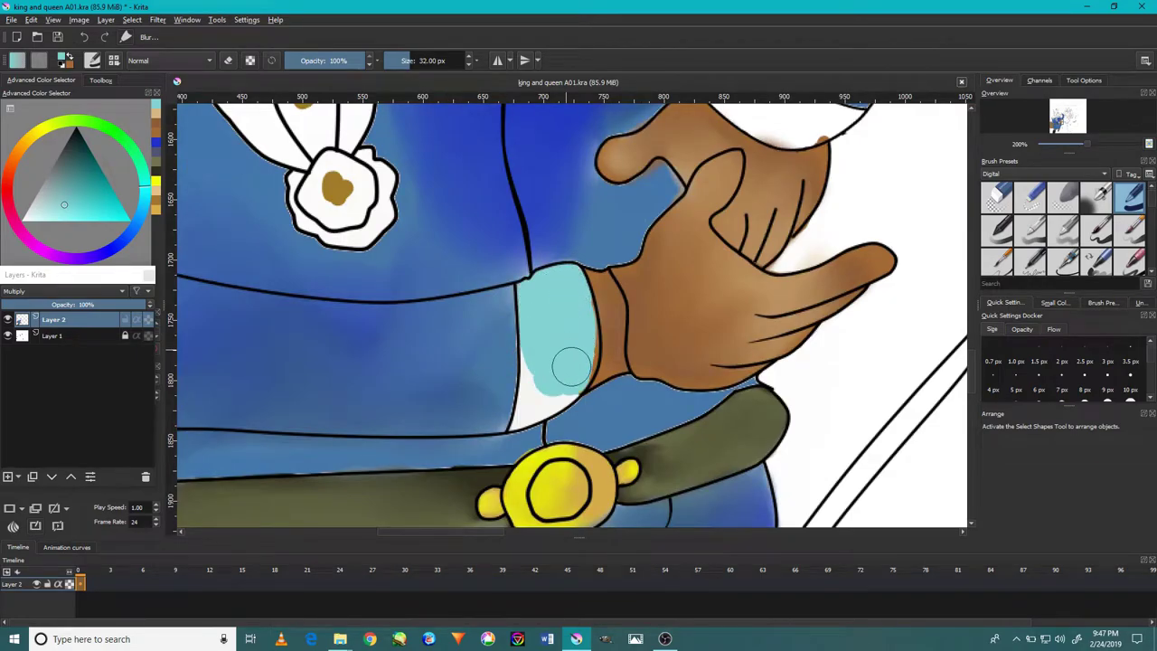
pyautogui.scroll(2, 546, 371)
pyautogui.moveTo(599, 279); pyautogui.dragTo(569, 328)
pyautogui.scroll(-2, 560, 331)
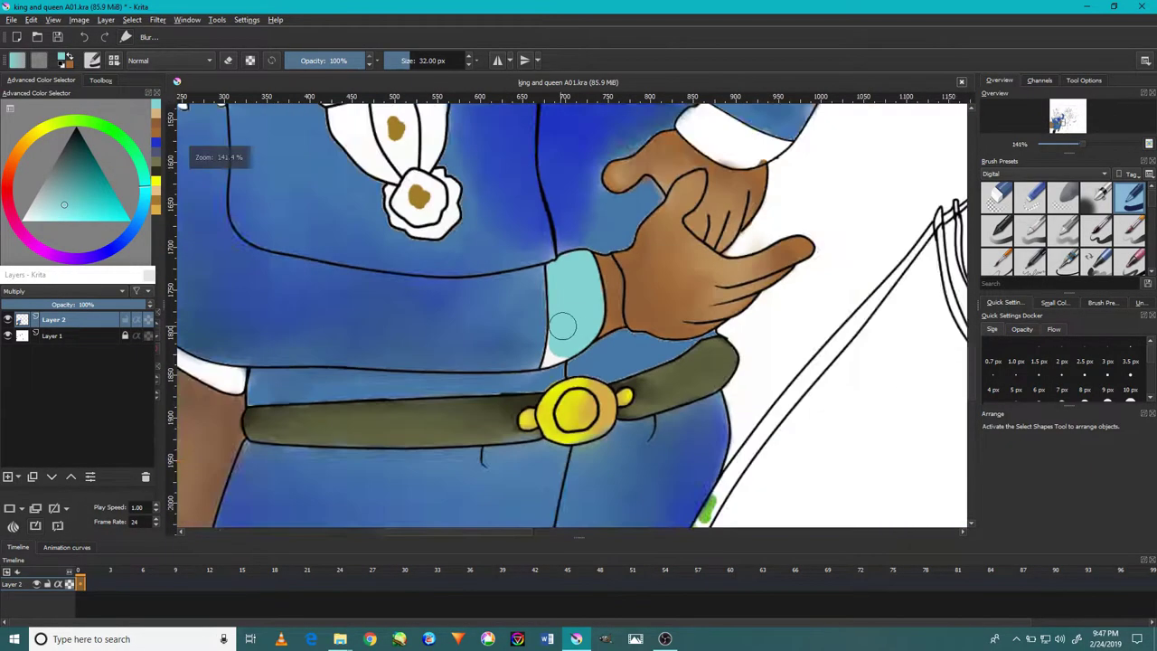
pyautogui.scroll(2, 529, 380)
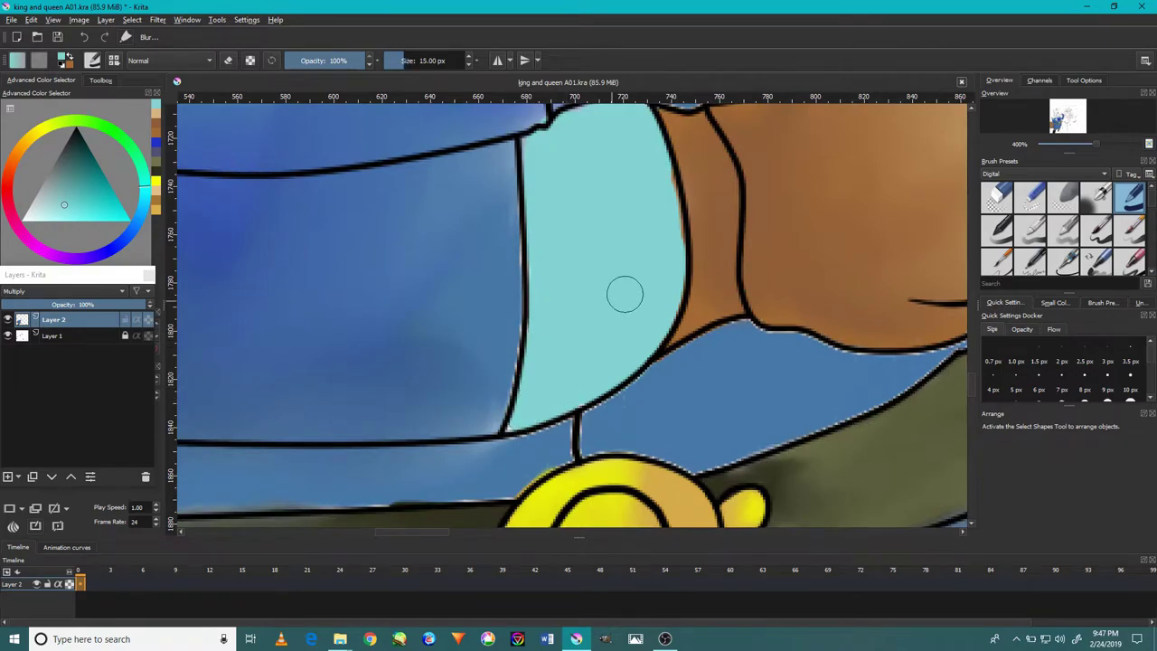
pyautogui.moveTo(625, 294); pyautogui.dragTo(253, 271)
pyautogui.moveTo(620, 239)
pyautogui.mouseDown()
pyautogui.moveTo(762, 271)
pyautogui.moveTo(630, 264)
pyautogui.moveTo(641, 292)
pyautogui.moveTo(588, 271)
pyautogui.moveTo(590, 337)
pyautogui.mouseUp()
# - Fill the cuff's top edge and right end with cyan
pyautogui.scroll(1, 571, 261)
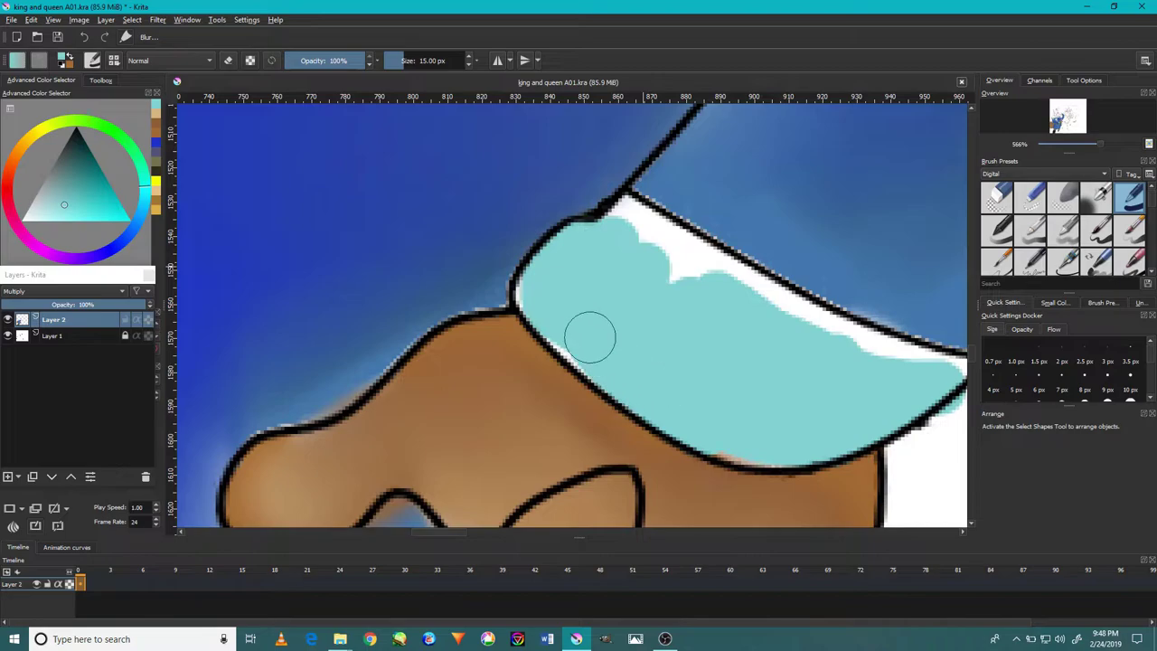
pyautogui.moveTo(599, 273); pyautogui.dragTo(674, 257)
pyautogui.scroll(1, 857, 367)
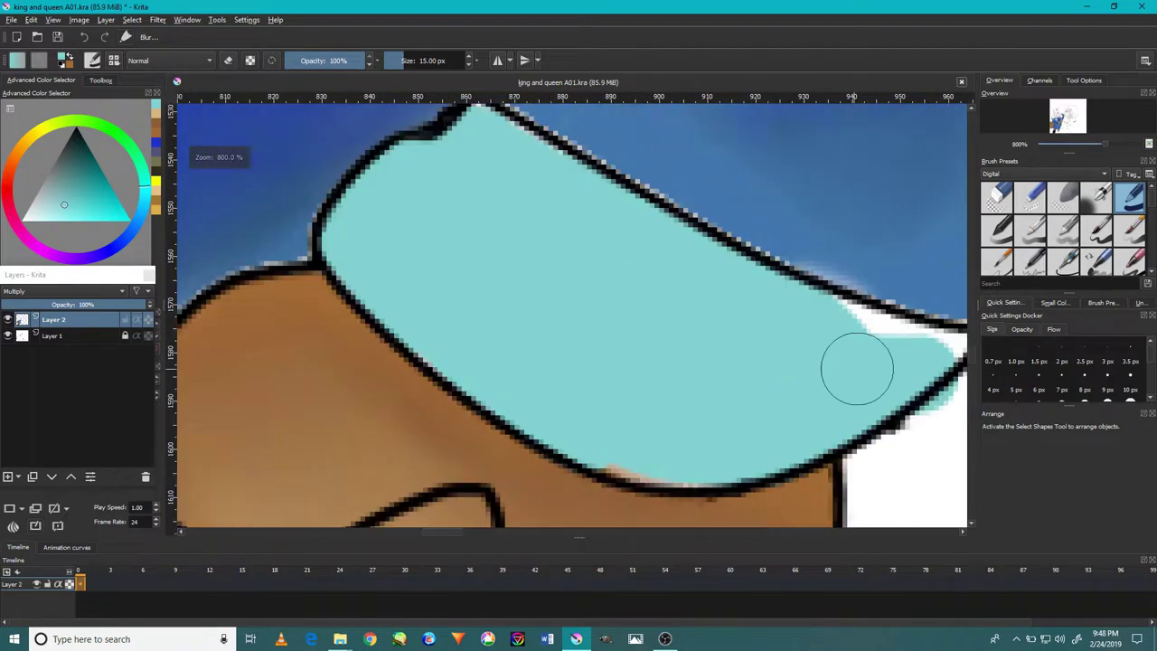
pyautogui.moveTo(857, 367); pyautogui.dragTo(904, 343)
pyautogui.scroll(-2, 814, 362)
pyautogui.scroll(1, 803, 388)
# - Add darker teal shading across the cuff with a soft brush, blending in the highlight
pyautogui.click(1095, 197)
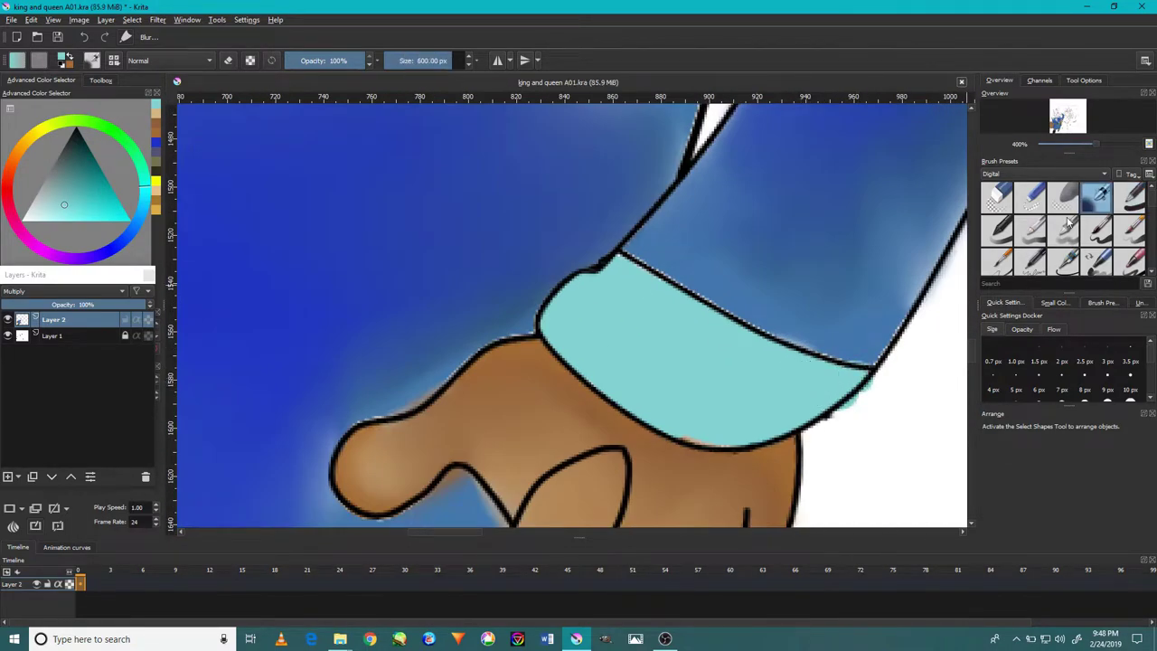
pyautogui.moveTo(611, 328)
pyautogui.mouseDown()
pyautogui.moveTo(609, 292)
pyautogui.moveTo(822, 397)
pyautogui.moveTo(768, 380)
pyautogui.mouseUp()
pyautogui.moveTo(687, 380); pyautogui.dragTo(858, 388)
pyautogui.scroll(-1, 1071, 237)
pyautogui.click(1063, 229)
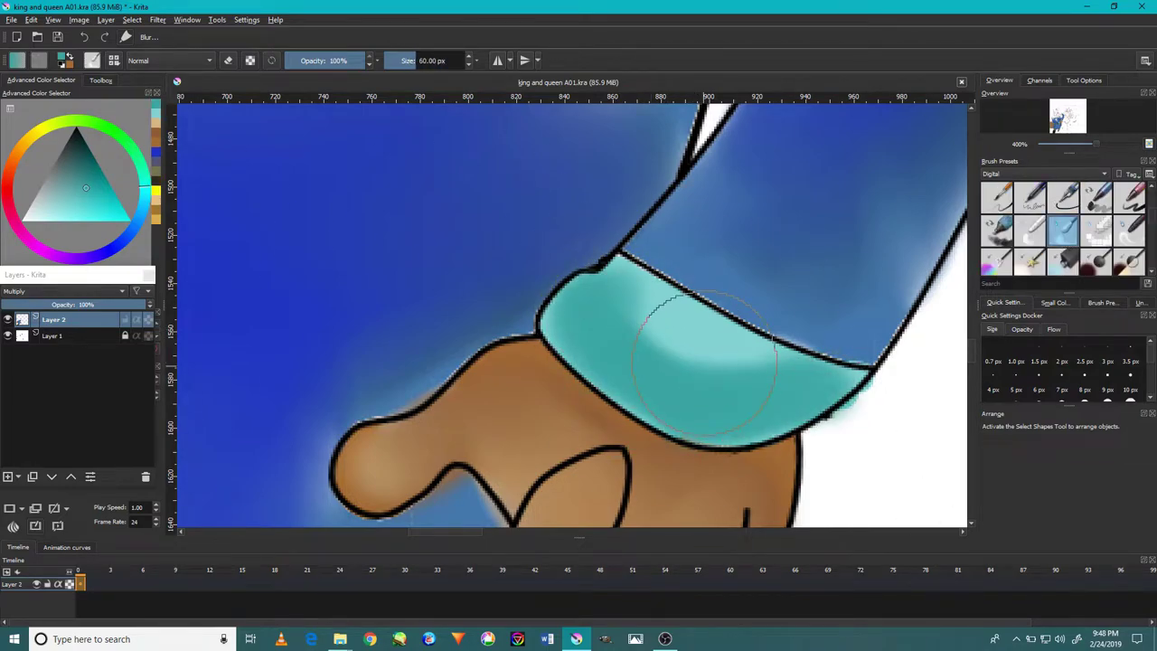
pyautogui.moveTo(676, 346); pyautogui.dragTo(676, 384)
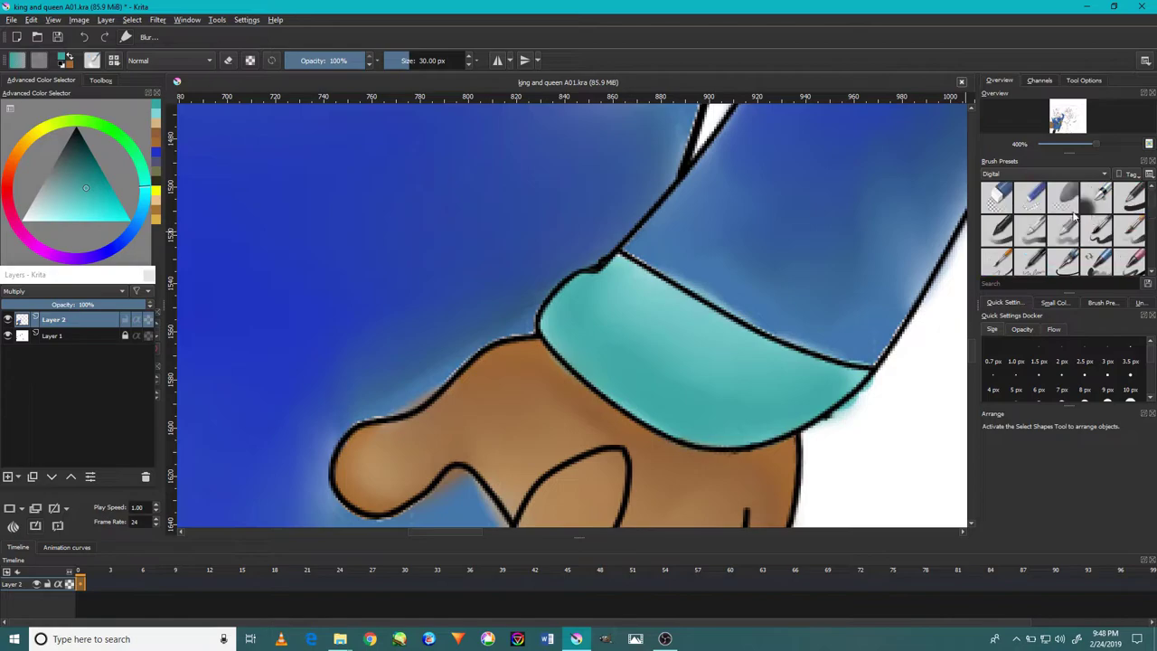
# - Paint darker teal shading up and down the near cuff with a large soft brush
pyautogui.click(1096, 199)
pyautogui.scroll(-3, 574, 316)
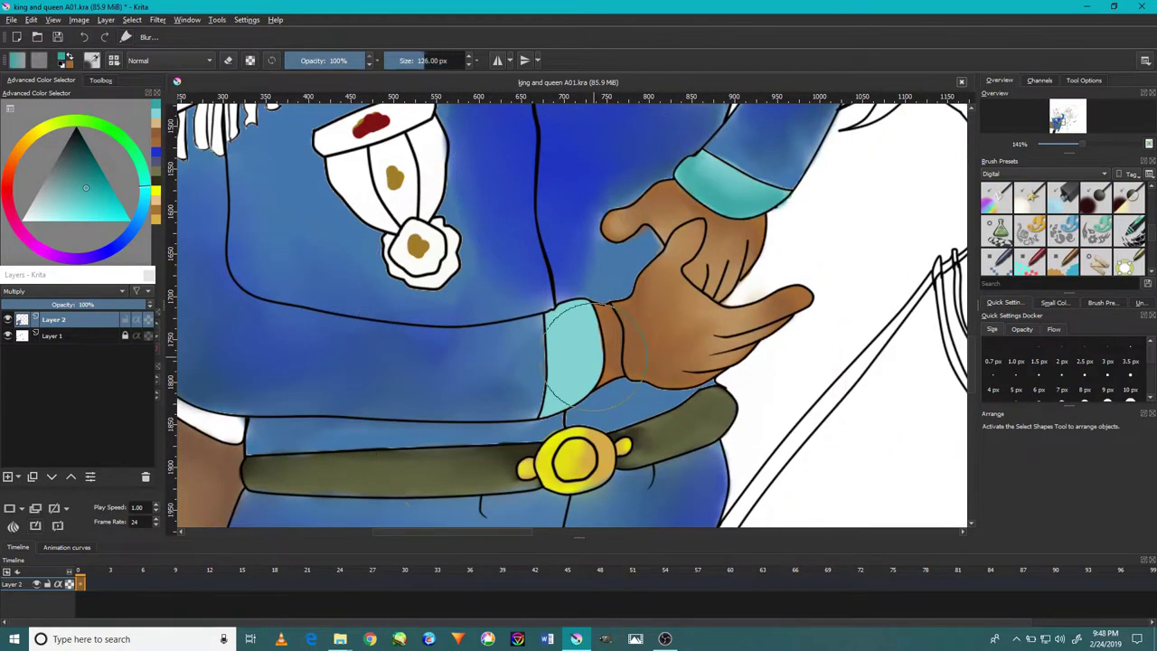
pyautogui.scroll(5, 574, 344)
pyautogui.moveTo(573, 386)
pyautogui.mouseDown()
pyautogui.moveTo(635, 293)
pyautogui.moveTo(623, 208)
pyautogui.mouseUp()
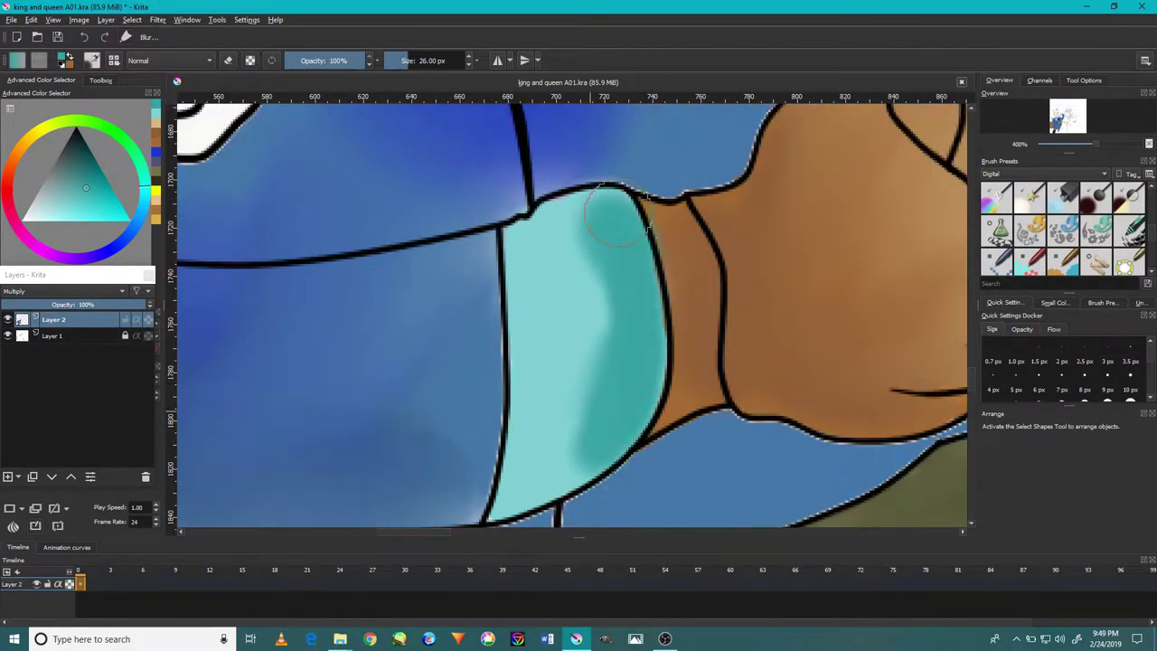
pyautogui.moveTo(578, 271); pyautogui.dragTo(592, 242)
pyautogui.scroll(1, 1063, 231)
# - Smooth the darker teal shading on the cuff with the Blur brush
pyautogui.click(1063, 231)
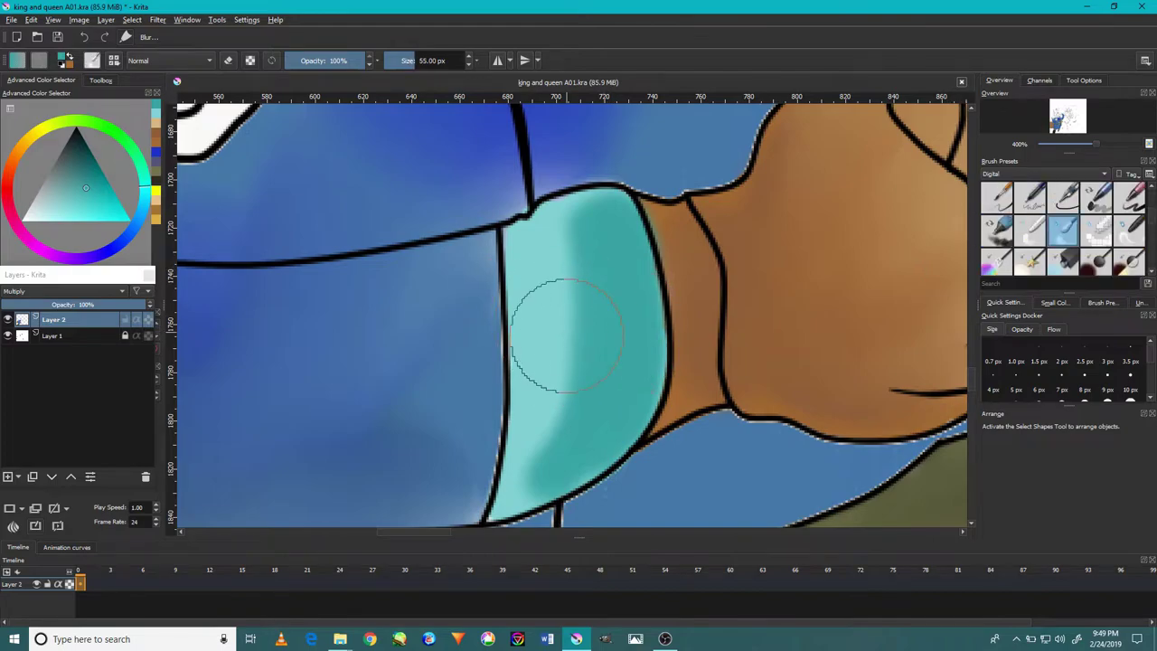
pyautogui.moveTo(566, 335)
pyautogui.mouseDown()
pyautogui.moveTo(529, 400)
pyautogui.moveTo(567, 448)
pyautogui.mouseUp()
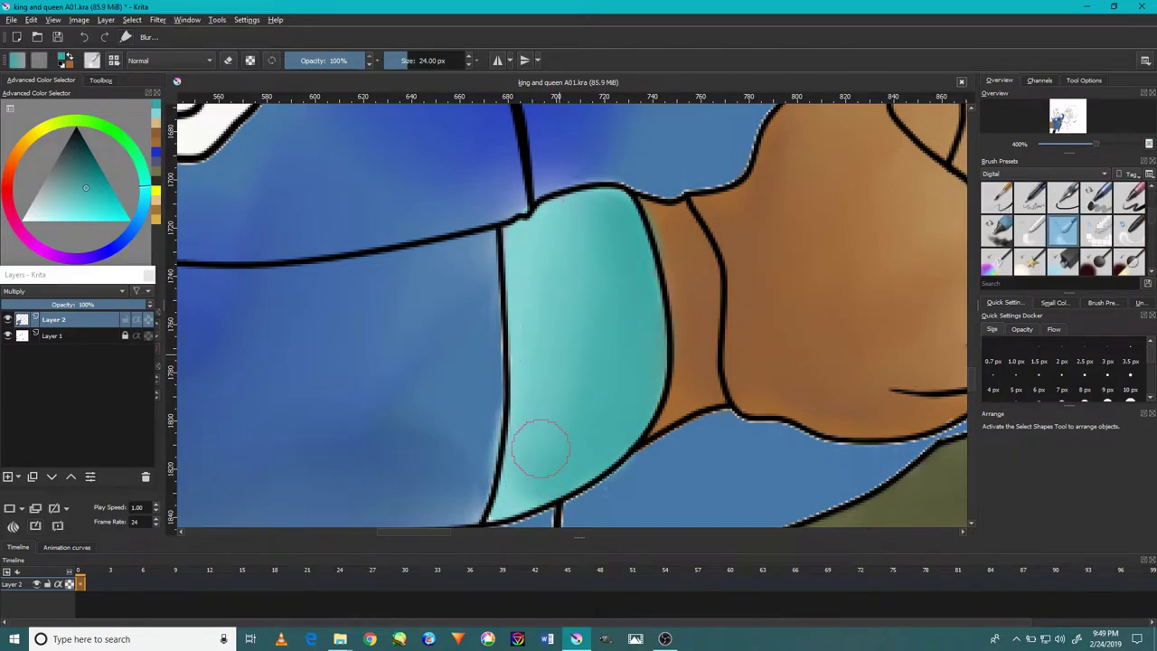
pyautogui.scroll(-3, 539, 449)
pyautogui.scroll(-2, 540, 449)
pyautogui.scroll(3, 508, 286)
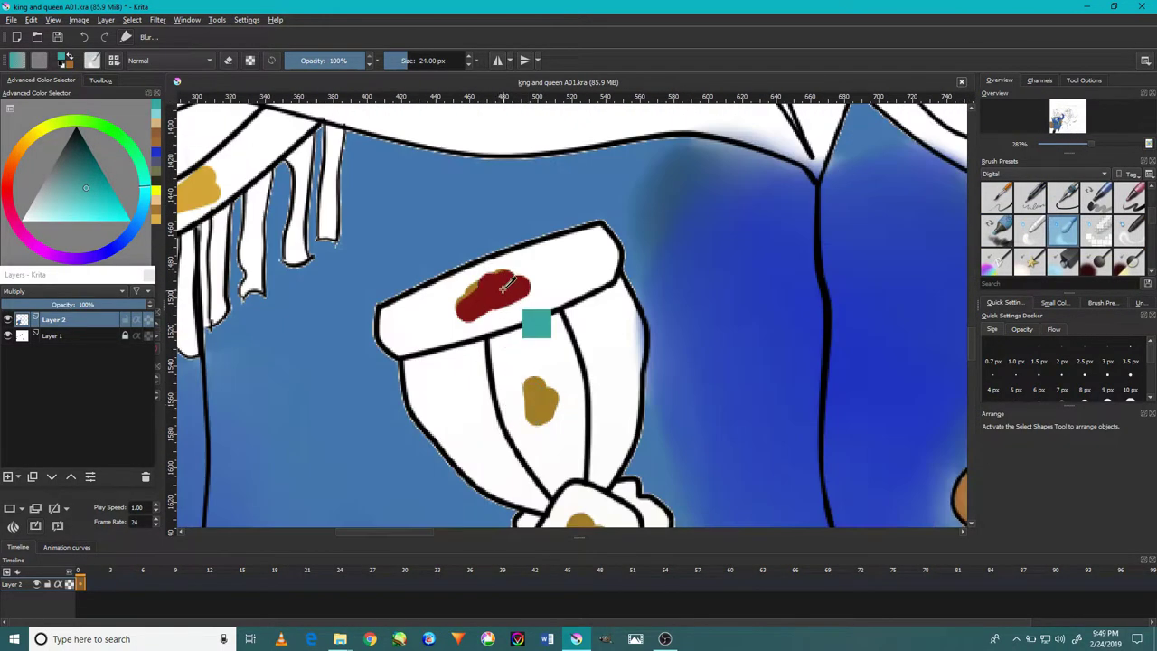
# - Soften the red blob and shade the orange ribbon band with dark red
pyautogui.moveTo(506, 288)
pyautogui.mouseDown()
pyautogui.moveTo(440, 310)
pyautogui.moveTo(560, 276)
pyautogui.moveTo(540, 271)
pyautogui.moveTo(365, 330)
pyautogui.mouseUp()
pyautogui.scroll(1, 439, 310)
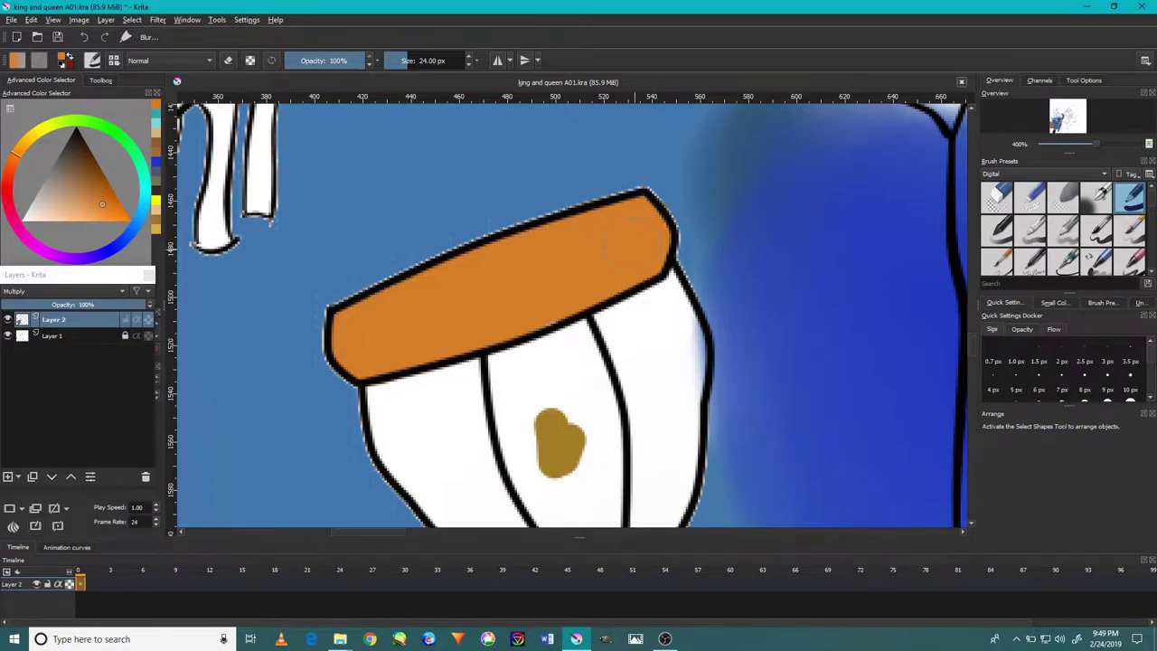
pyautogui.click(1096, 197)
pyautogui.click(17, 208)
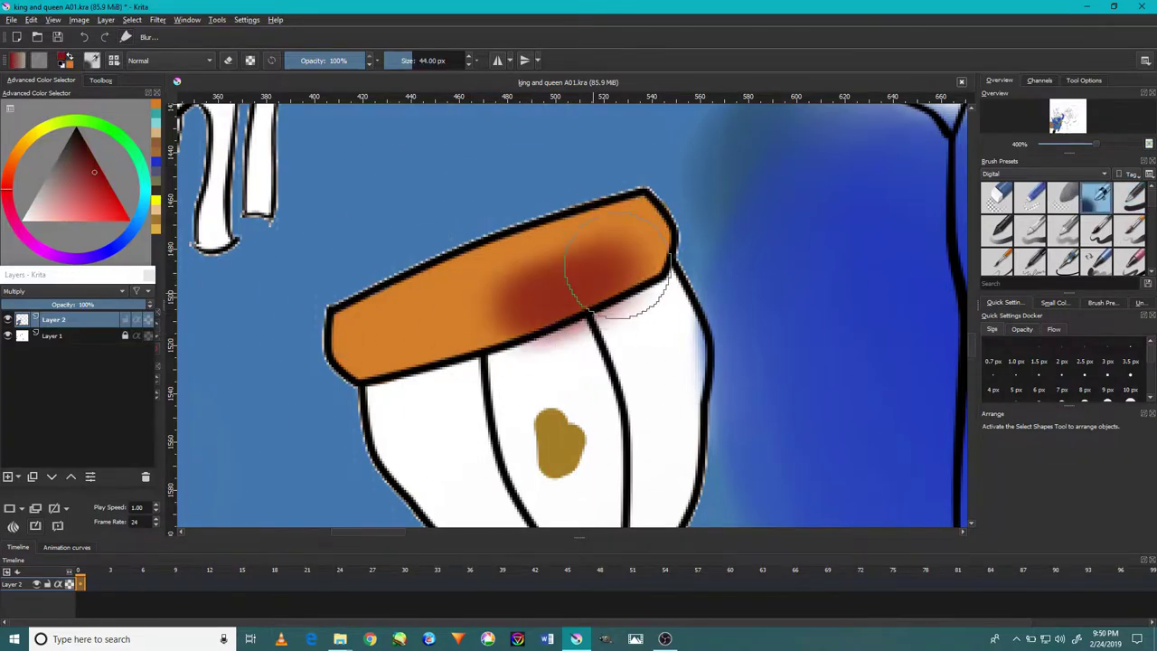
pyautogui.moveTo(647, 239); pyautogui.dragTo(575, 308)
# - Paint a bright red stripe between the ribbon lines
pyautogui.click(1065, 229)
pyautogui.scroll(1, 490, 322)
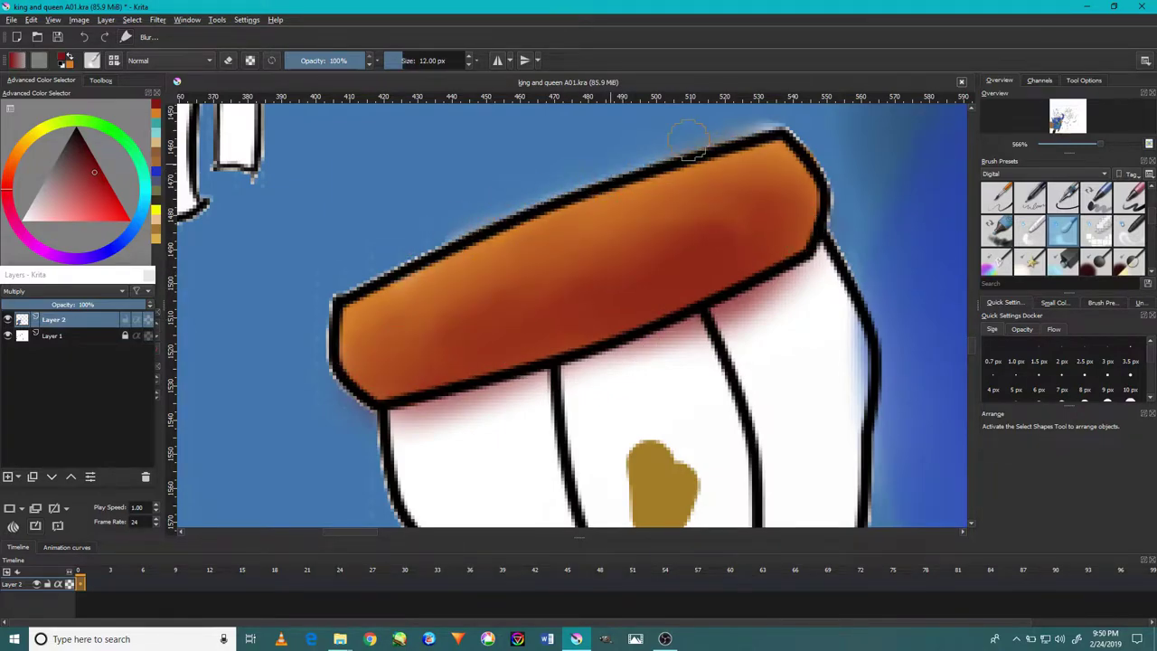
pyautogui.scroll(-3, 540, 393)
pyautogui.scroll(2, 540, 392)
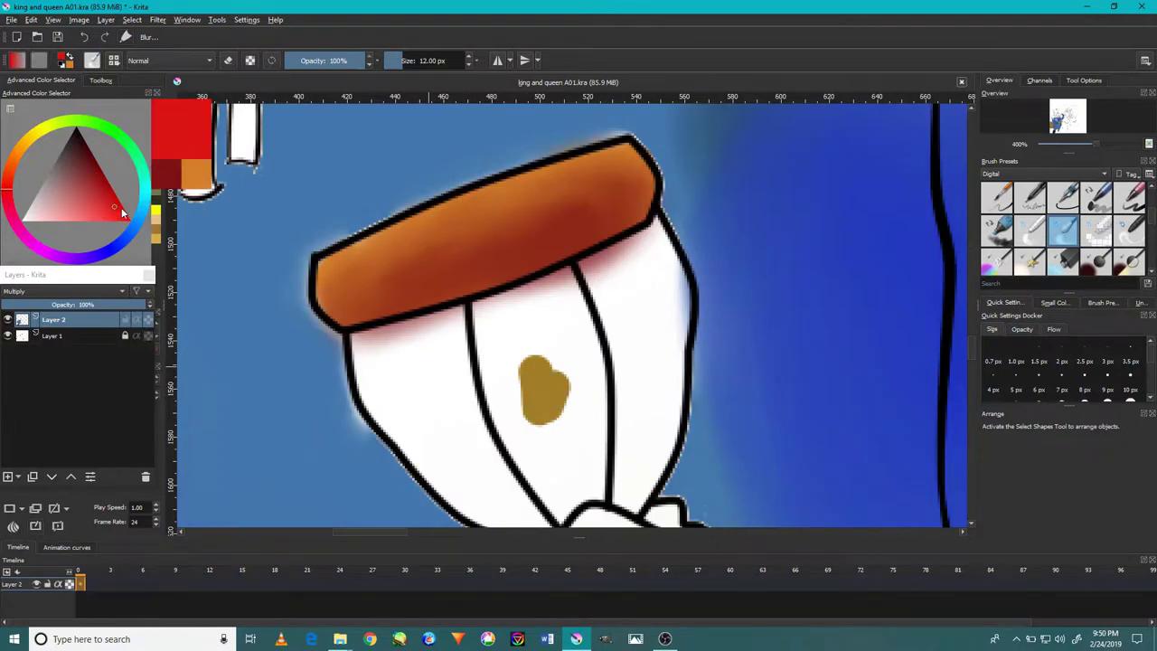
pyautogui.scroll(-3, 1066, 226)
pyautogui.click(1130, 197)
pyautogui.scroll(1, 529, 395)
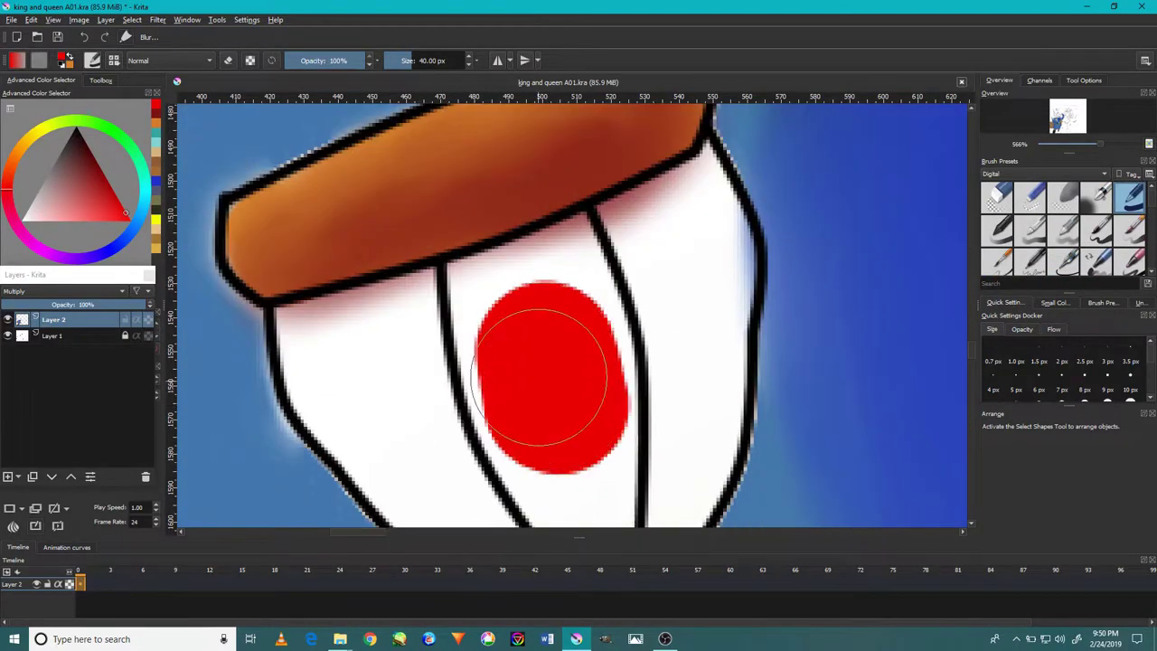
pyautogui.moveTo(543, 413)
pyautogui.mouseDown()
pyautogui.moveTo(490, 322)
pyautogui.moveTo(574, 254)
pyautogui.mouseUp()
# - Fill the white gap at the bottom of the stripe with red
pyautogui.scroll(-1, 554, 327)
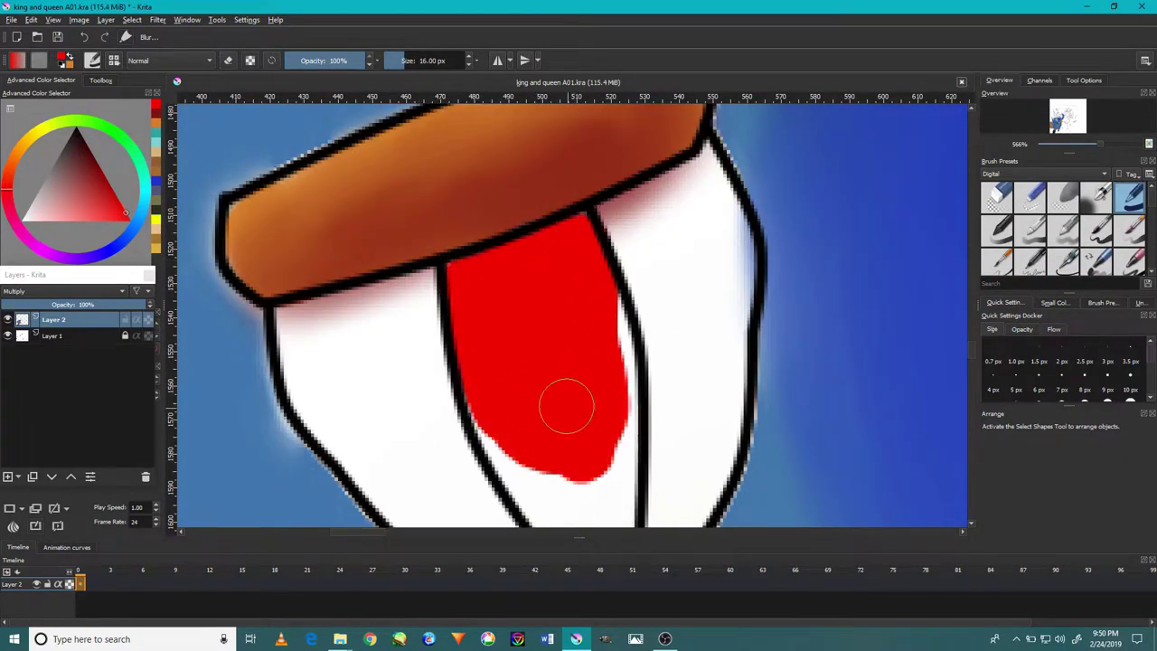
pyautogui.scroll(-3, 566, 400)
pyautogui.scroll(3, 640, 418)
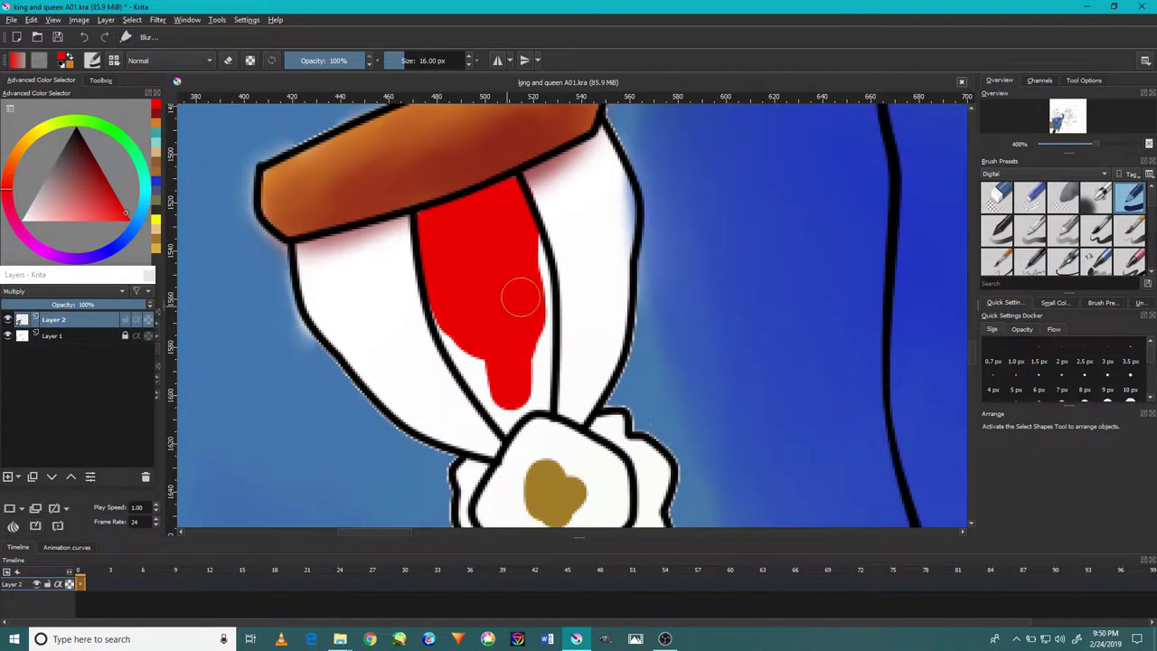
pyautogui.moveTo(519, 386)
pyautogui.mouseDown()
pyautogui.moveTo(513, 359)
pyautogui.moveTo(576, 310)
pyautogui.mouseUp()
pyautogui.scroll(2, 498, 344)
# - Shade the red stripe with darker red using a smaller soft brush
pyautogui.press('[')
pyautogui.press('[')
pyautogui.press('[')
pyautogui.click(100, 171)
pyautogui.press('/')
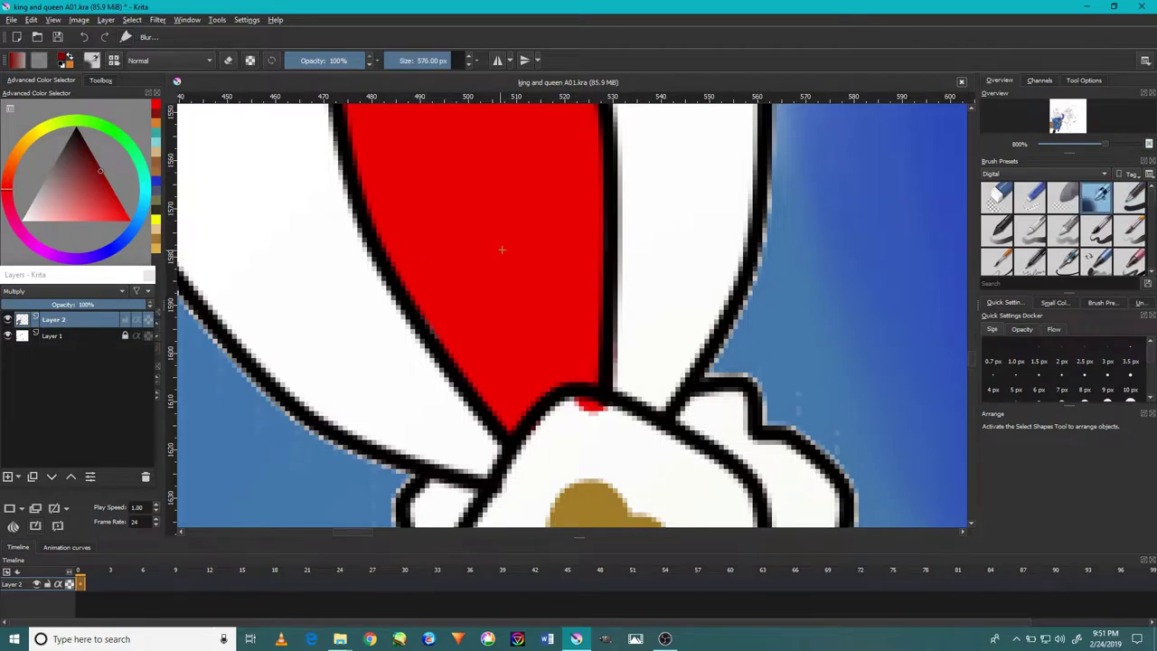
pyautogui.moveTo(512, 289); pyautogui.dragTo(446, 310)
pyautogui.scroll(3, 446, 310)
pyautogui.press('[')
pyautogui.moveTo(452, 232)
pyautogui.mouseDown()
pyautogui.moveTo(382, 168)
pyautogui.moveTo(387, 147)
pyautogui.mouseUp()
pyautogui.scroll(-5, 590, 440)
pyautogui.scroll(5, 452, 232)
pyautogui.moveTo(451, 232); pyautogui.dragTo(552, 426)
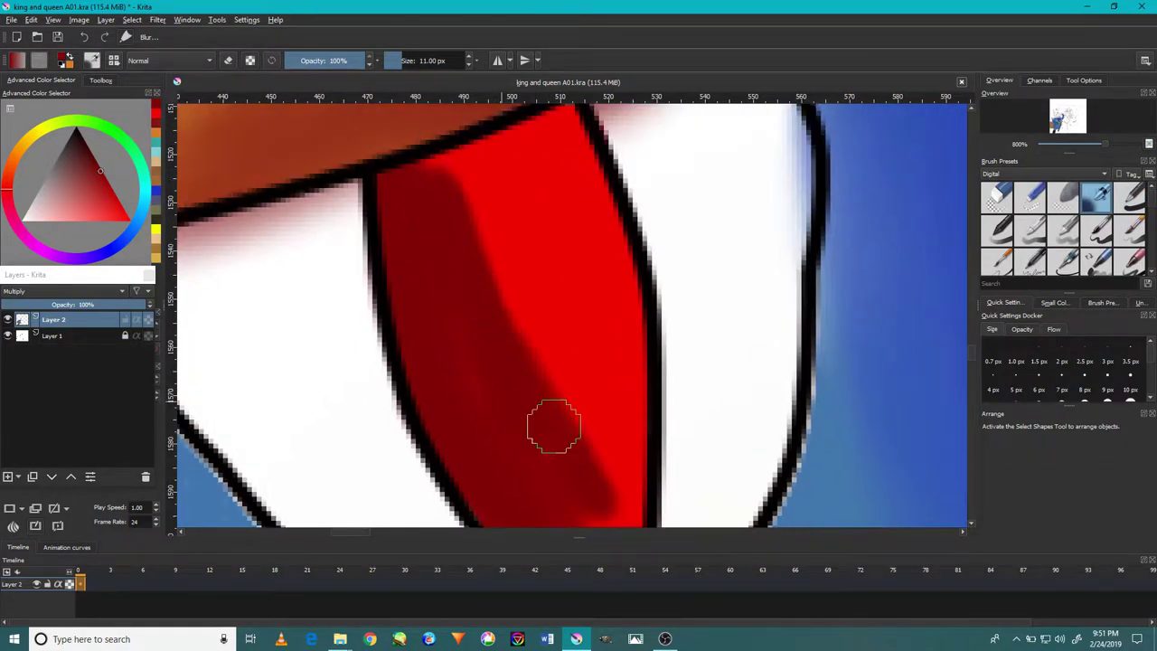
pyautogui.scroll(-2, 1038, 256)
# - Zoom out to the whole ribbon and choose a new brush for the stripe
pyautogui.click(1063, 228)
pyautogui.press('[')
pyautogui.press('[')
pyautogui.press('[')
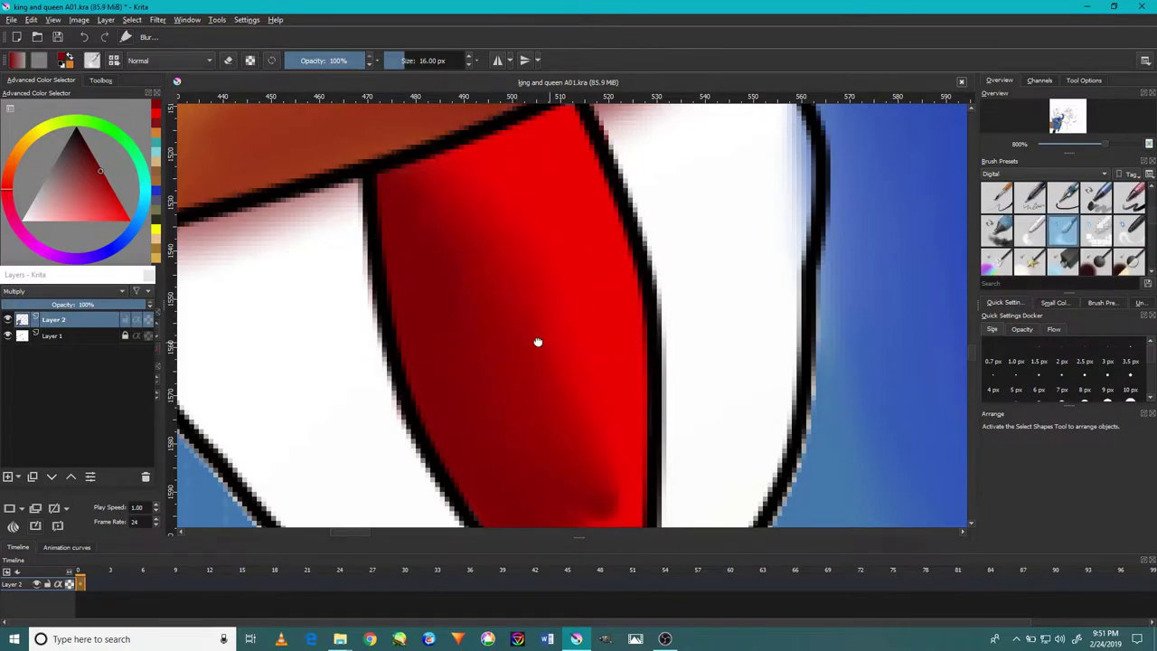
pyautogui.scroll(-2, 537, 338)
pyautogui.press('-')
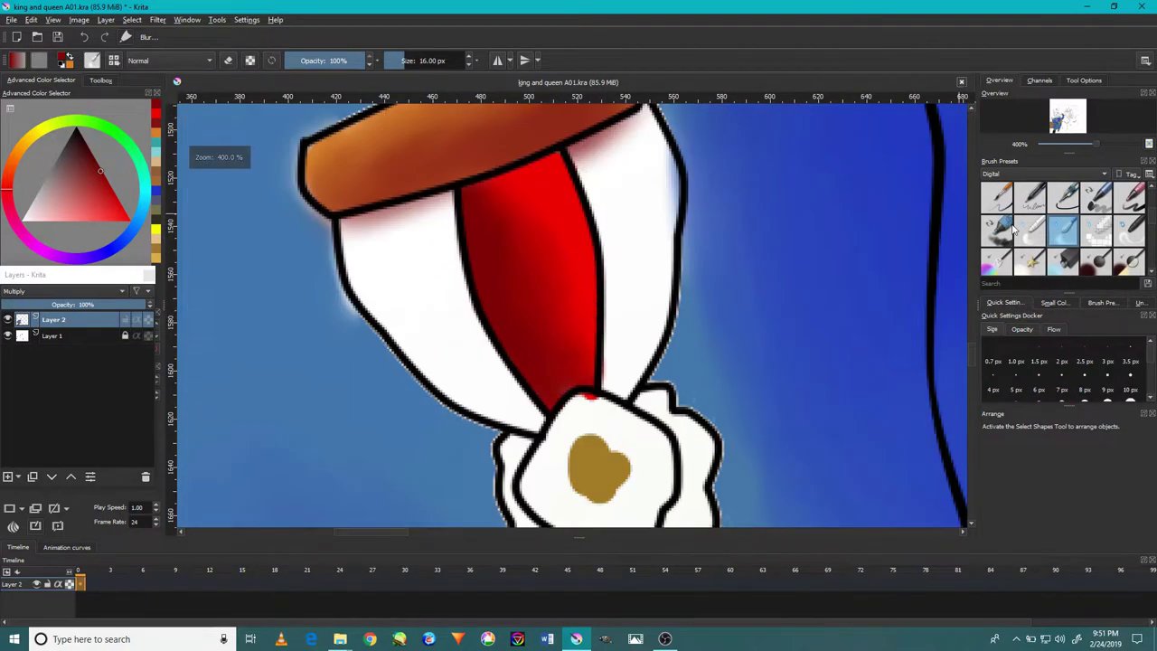
pyautogui.scroll(2, 1063, 228)
pyautogui.click(1095, 196)
pyautogui.click(113, 210)
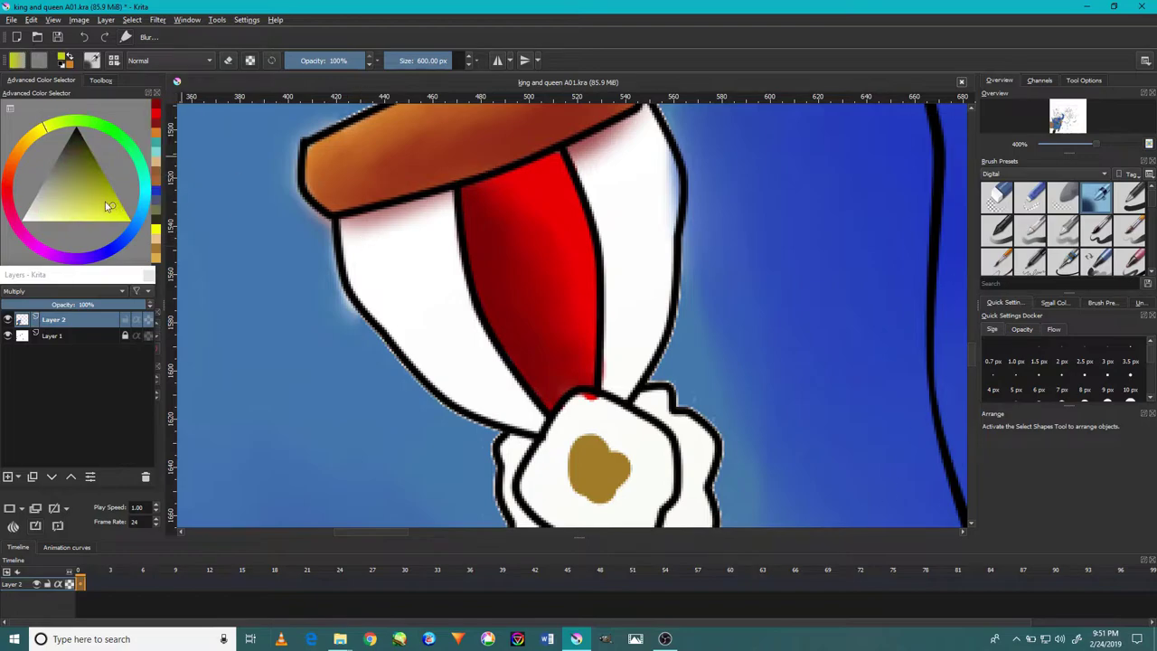
# - Paint the white ribbon stripe yellow, undoing one stray stroke
pyautogui.moveTo(412, 276)
pyautogui.mouseDown()
pyautogui.moveTo(443, 315)
pyautogui.moveTo(369, 227)
pyautogui.moveTo(477, 388)
pyautogui.moveTo(370, 253)
pyautogui.moveTo(369, 284)
pyautogui.moveTo(430, 250)
pyautogui.mouseUp()
pyautogui.hotkey('ctrl', 'z')
pyautogui.scroll(-3, 430, 251)
pyautogui.scroll(4, 503, 335)
pyautogui.moveTo(452, 379); pyautogui.dragTo(529, 425)
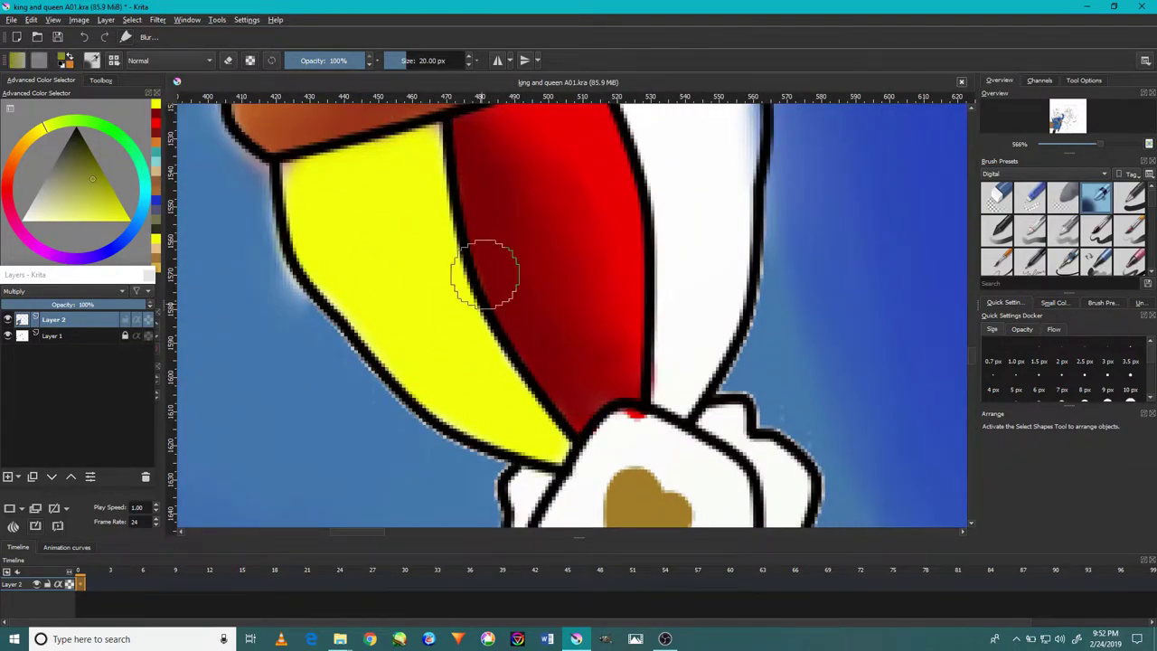
# - Shade the yellow stripe dark olive, soften it, and blend the medal's brown centre
pyautogui.moveTo(485, 274)
pyautogui.mouseDown()
pyautogui.moveTo(452, 310)
pyautogui.moveTo(506, 401)
pyautogui.moveTo(325, 145)
pyautogui.moveTo(428, 353)
pyautogui.moveTo(343, 217)
pyautogui.moveTo(428, 231)
pyautogui.mouseUp()
pyautogui.scroll(-2, 1064, 237)
pyautogui.click(1065, 237)
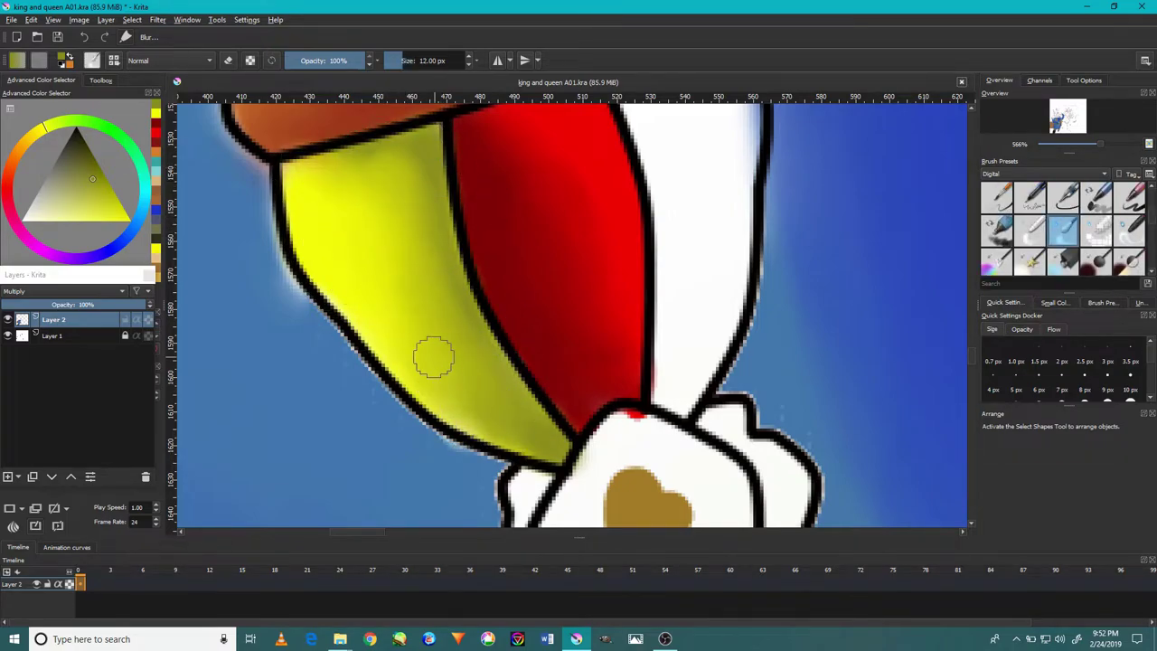
pyautogui.scroll(-5, 305, 353)
pyautogui.scroll(2, 529, 429)
pyautogui.scroll(2, 528, 429)
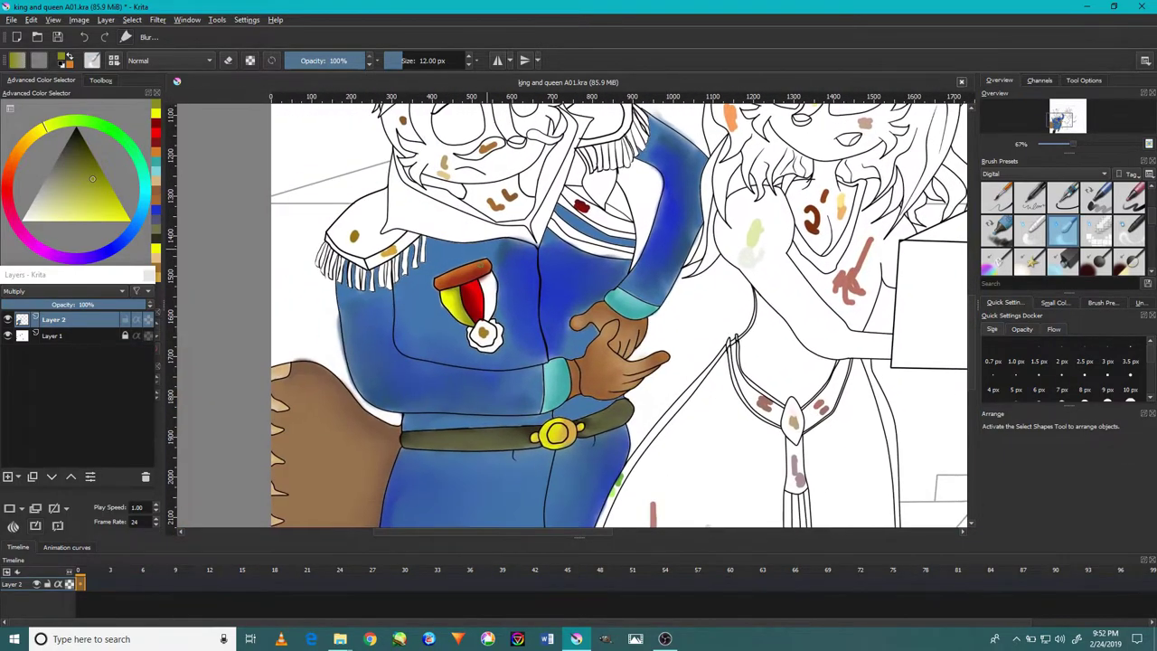
pyautogui.scroll(2, 529, 429)
pyautogui.moveTo(530, 375)
pyautogui.mouseDown()
pyautogui.moveTo(550, 221)
pyautogui.moveTo(525, 334)
pyautogui.moveTo(560, 379)
pyautogui.moveTo(476, 365)
pyautogui.mouseUp()
# - Cover the medal's white rim with brown, then paint yellow over the medal
pyautogui.click(1130, 197)
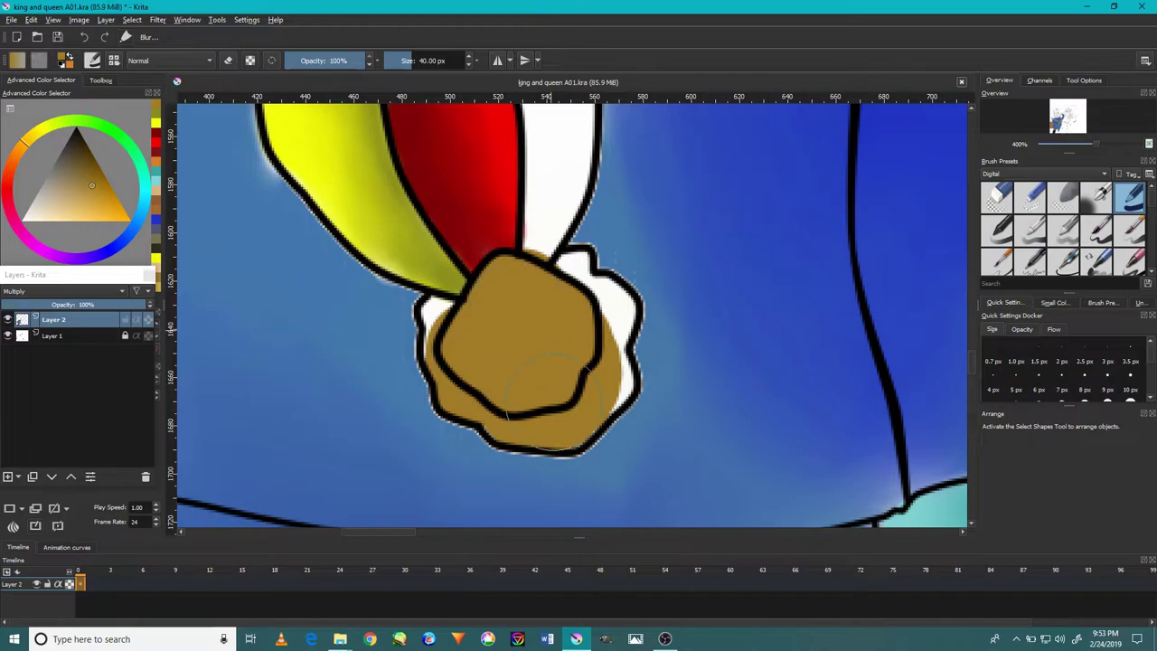
pyautogui.scroll(1, 551, 390)
pyautogui.moveTo(610, 262); pyautogui.dragTo(642, 347)
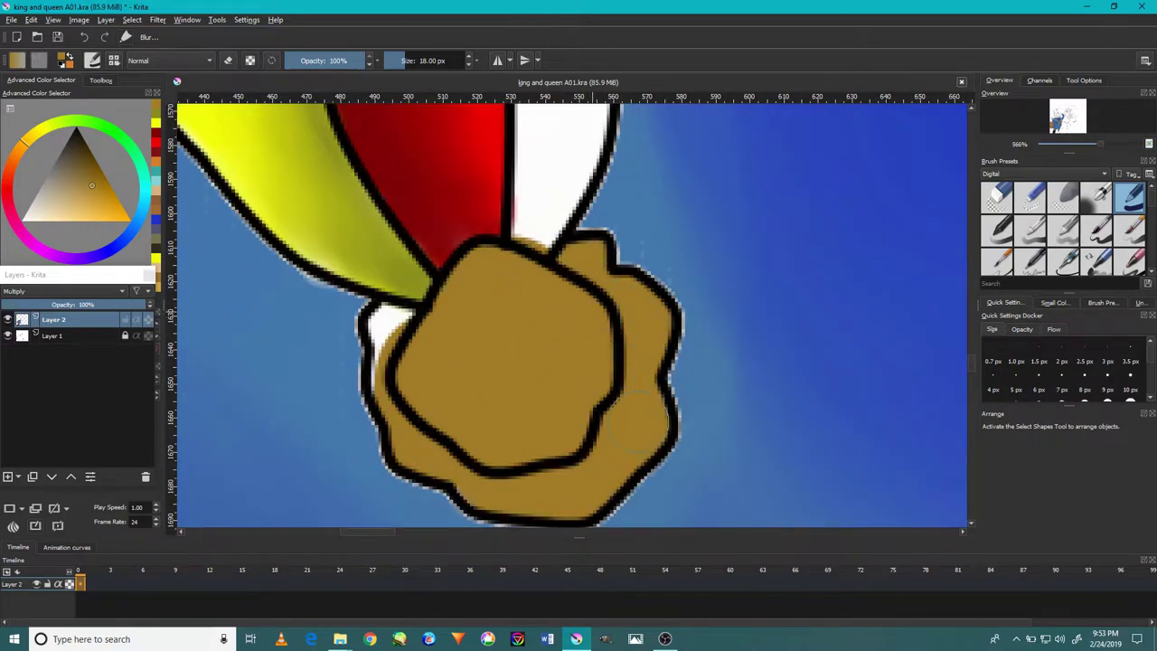
pyautogui.keyDown('ctrl'); pyautogui.click(185, 145); pyautogui.keyUp('ctrl')
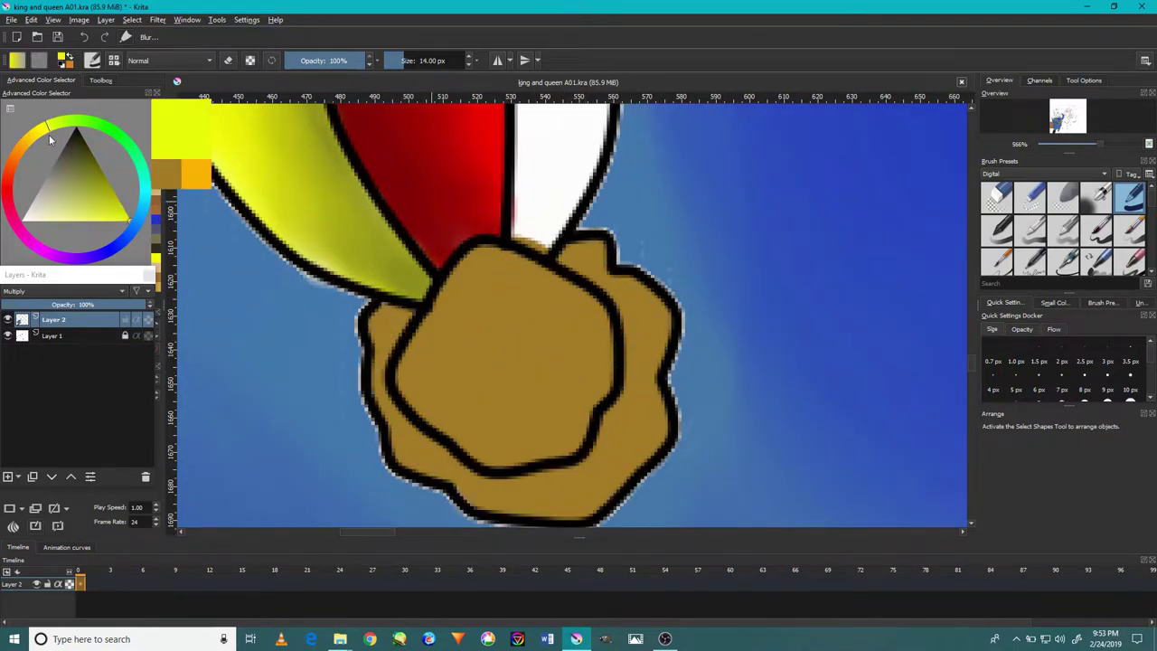
pyautogui.click(1096, 197)
pyautogui.moveTo(551, 407)
pyautogui.mouseDown()
pyautogui.moveTo(516, 452)
pyautogui.moveTo(452, 379)
pyautogui.moveTo(551, 298)
pyautogui.mouseUp()
pyautogui.press('/')
pyautogui.scroll(-6, 552, 371)
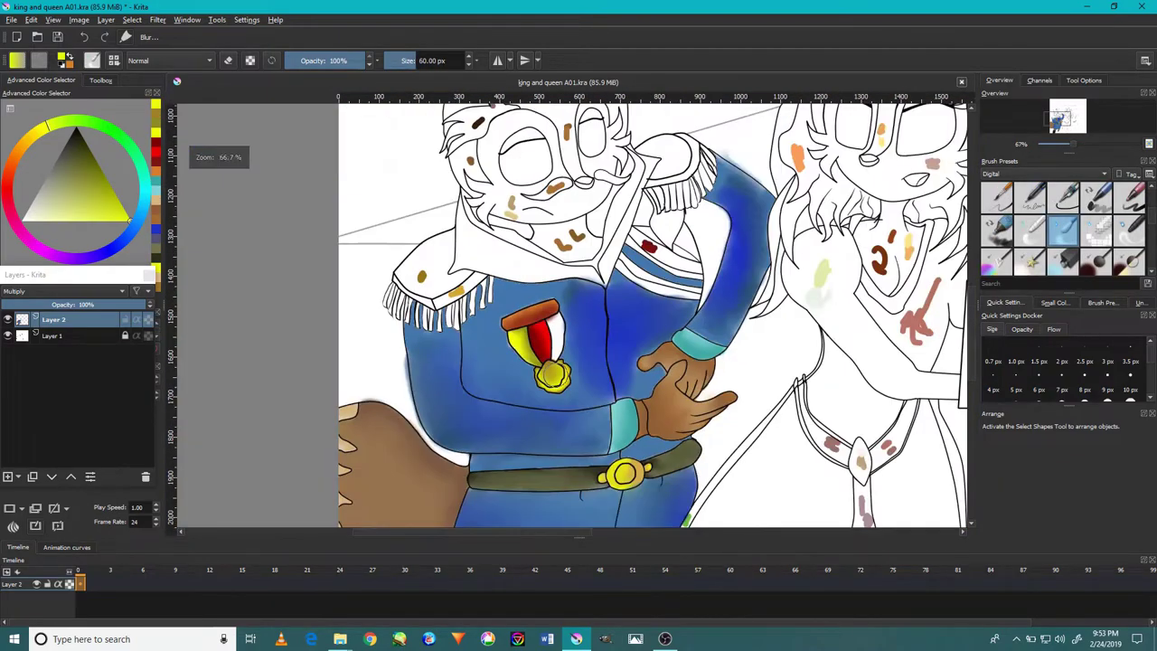
pyautogui.press('-')
pyautogui.press('-')
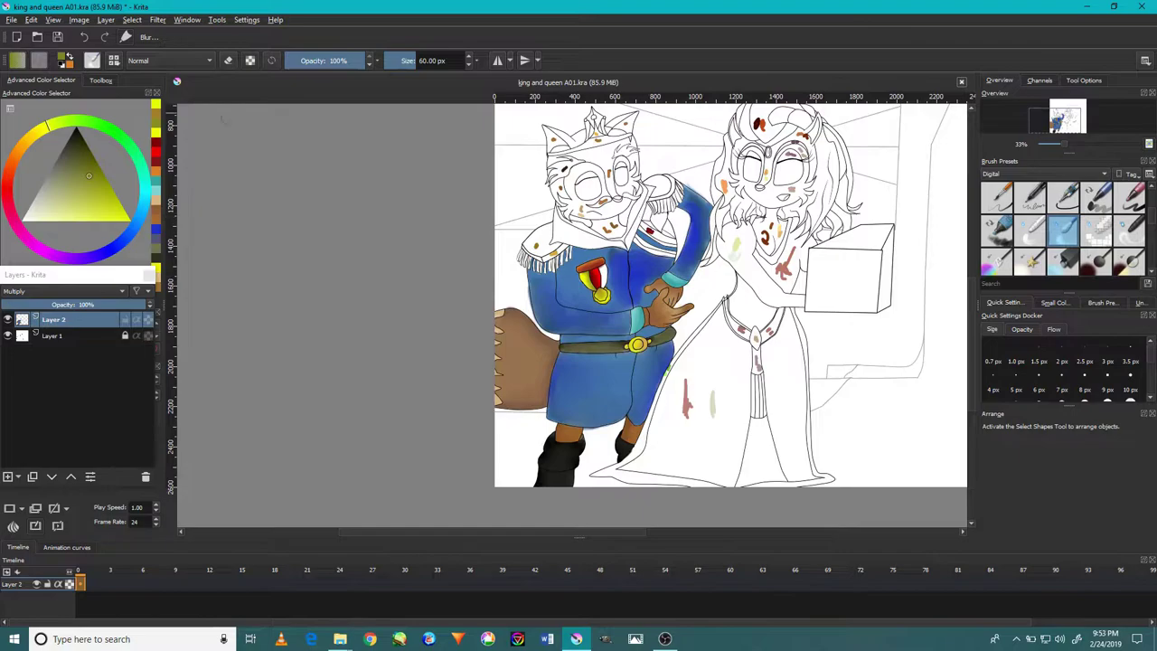
pyautogui.scroll(5, 579, 244)
# - Pick a golden colour and paint over the epaulette's orange dot, undoing one stroke
pyautogui.scroll(2, 581, 271)
pyautogui.moveTo(606, 425); pyautogui.dragTo(650, 411)
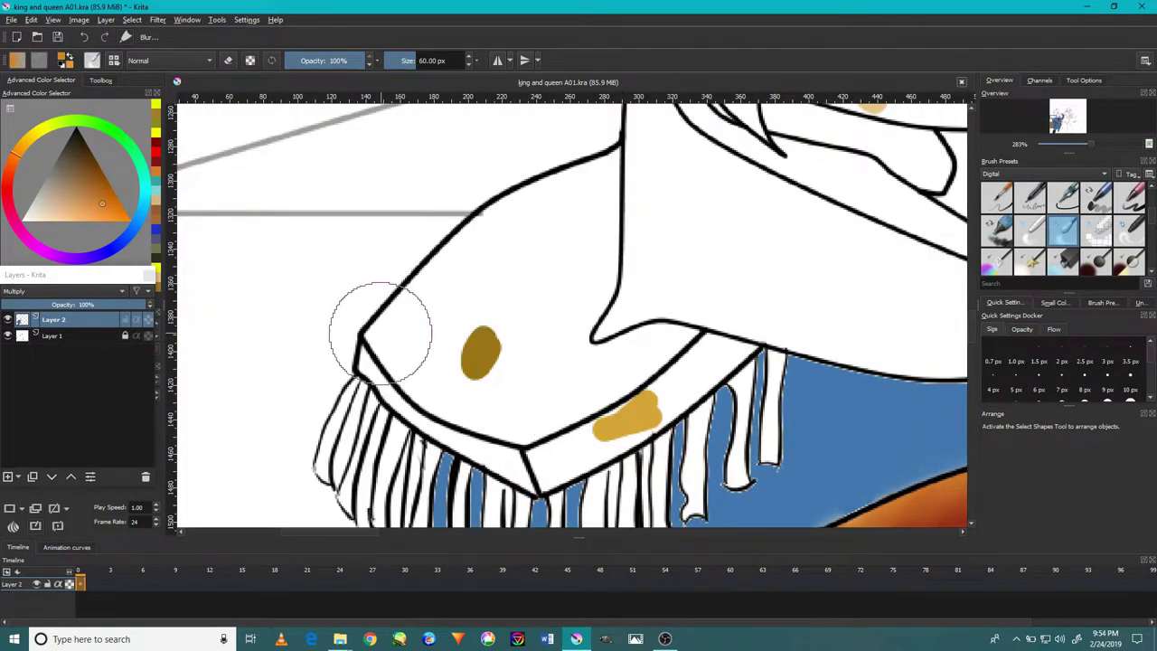
pyautogui.keyDown('ctrl'); pyautogui.click(460, 411); pyautogui.keyUp('ctrl')
pyautogui.moveTo(530, 379)
pyautogui.mouseDown()
pyautogui.moveTo(479, 352)
pyautogui.moveTo(515, 221)
pyautogui.mouseUp()
pyautogui.click(1130, 197)
pyautogui.hotkey('ctrl', 'z')
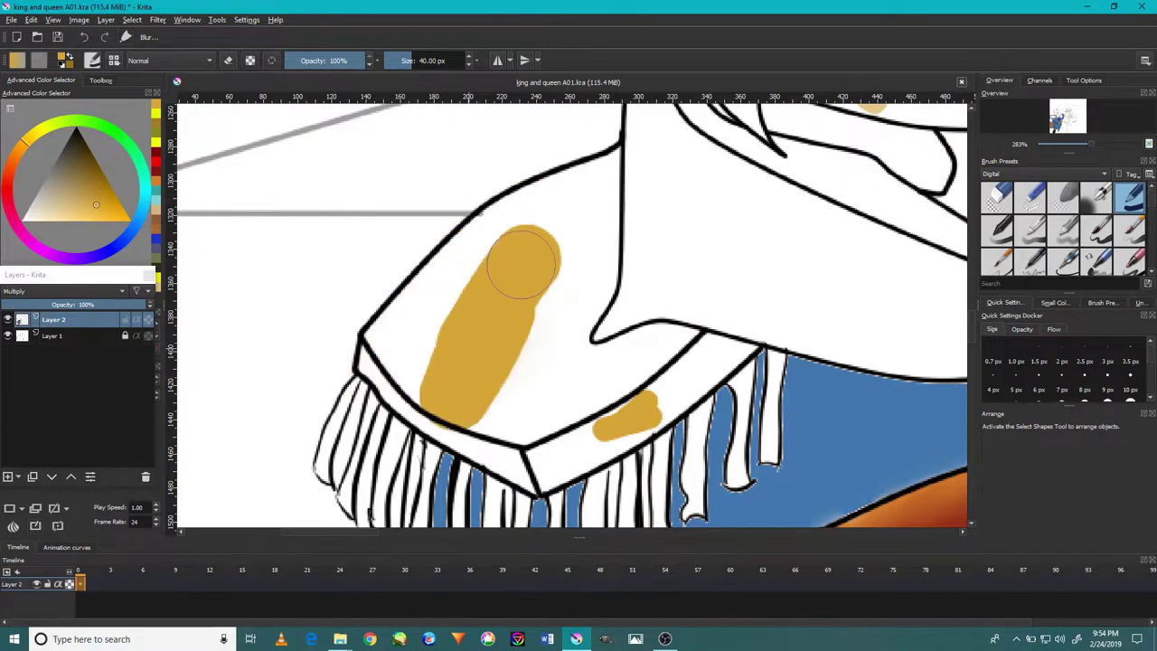
# - Paint gold along the epaulette's lower edge and bottom corner
pyautogui.moveTo(588, 383)
pyautogui.mouseDown()
pyautogui.moveTo(401, 356)
pyautogui.moveTo(516, 245)
pyautogui.moveTo(380, 335)
pyautogui.moveTo(466, 229)
pyautogui.mouseUp()
pyautogui.scroll(-3, 366, 333)
pyautogui.scroll(3, 620, 400)
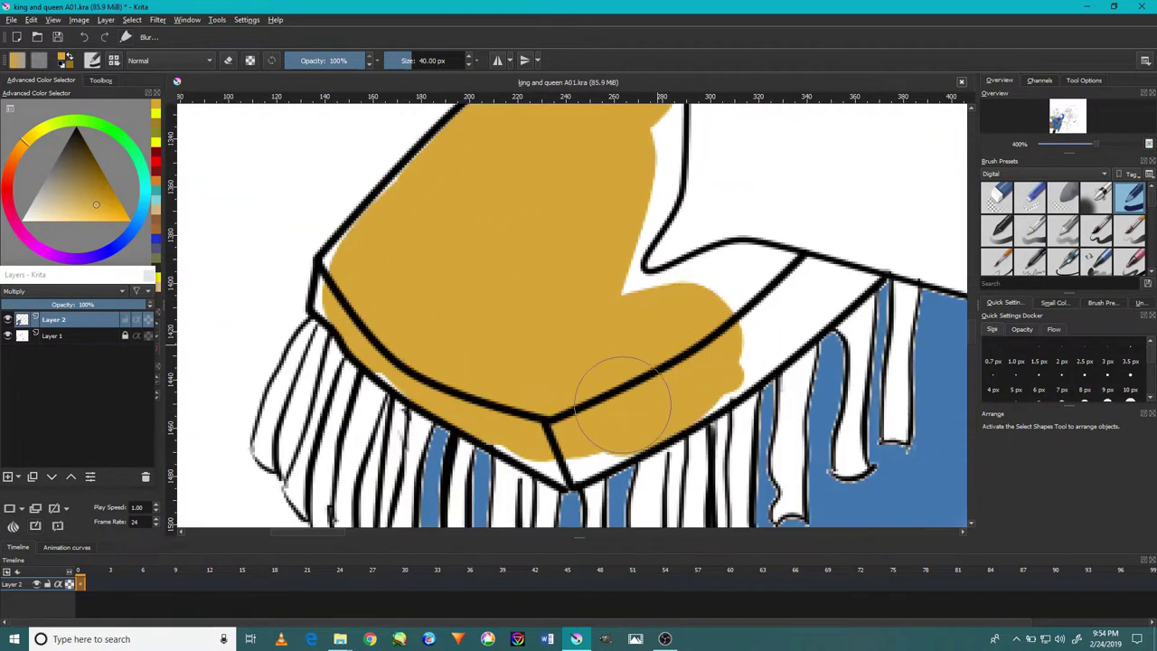
pyautogui.moveTo(620, 401); pyautogui.dragTo(534, 400)
pyautogui.scroll(-1, 626, 348)
pyautogui.scroll(2, 626, 348)
# - Extend gold to the band's right end, the V-shaped outline and right outline gap
pyautogui.moveTo(696, 343); pyautogui.dragTo(795, 289)
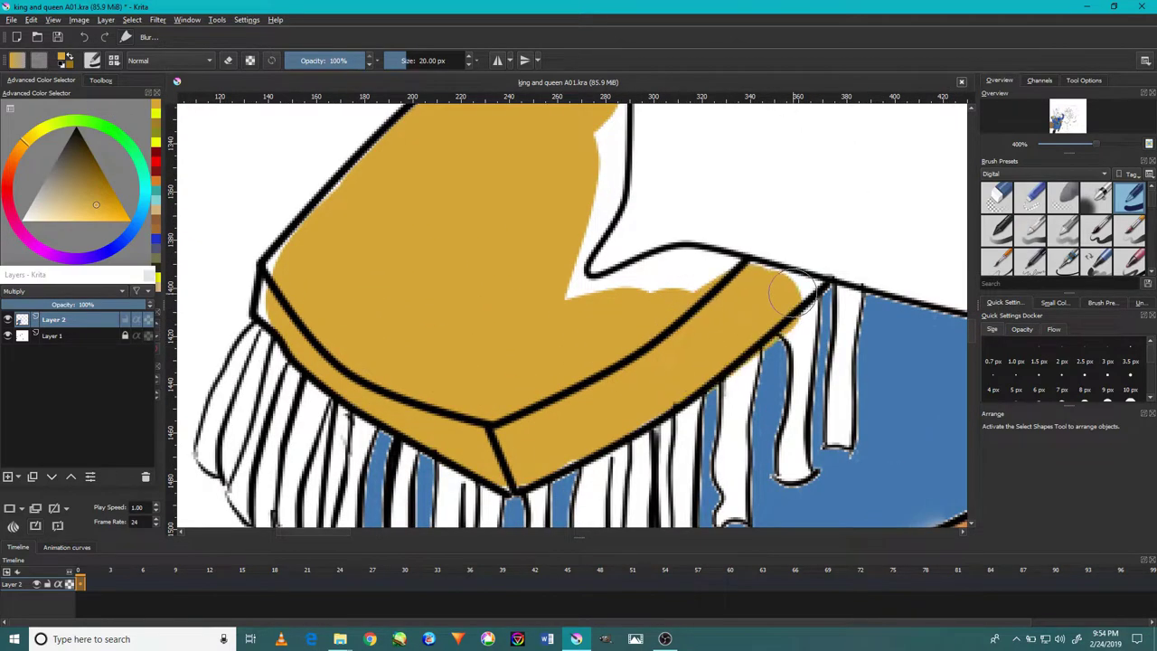
pyautogui.moveTo(696, 339); pyautogui.dragTo(669, 298)
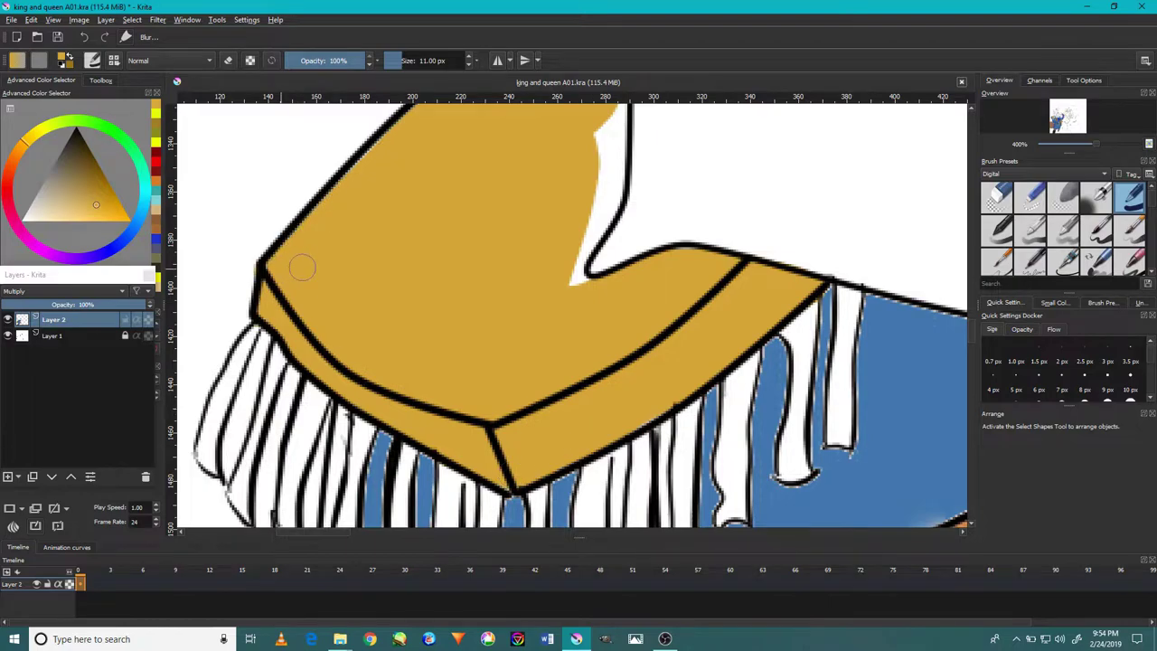
pyautogui.scroll(3, 526, 382)
pyautogui.moveTo(589, 226); pyautogui.dragTo(580, 309)
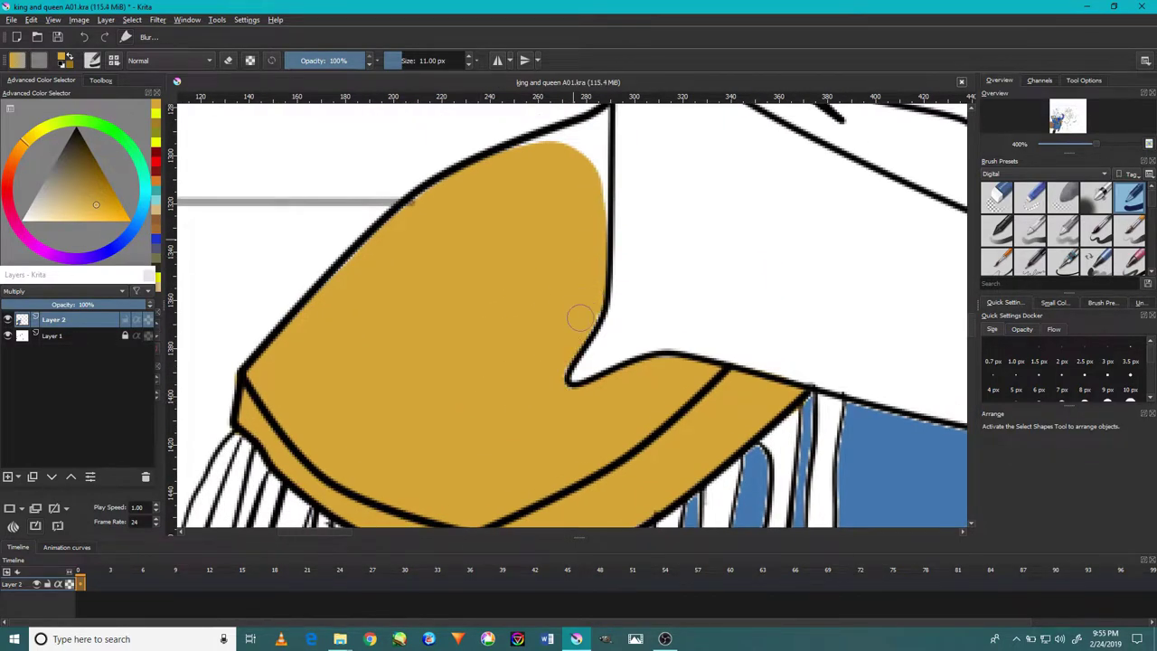
pyautogui.scroll(3, 580, 316)
pyautogui.scroll(-2, 584, 218)
# - Zoom in on the fringe and paint the first white strands and gaps gold
pyautogui.scroll(-2, 452, 406)
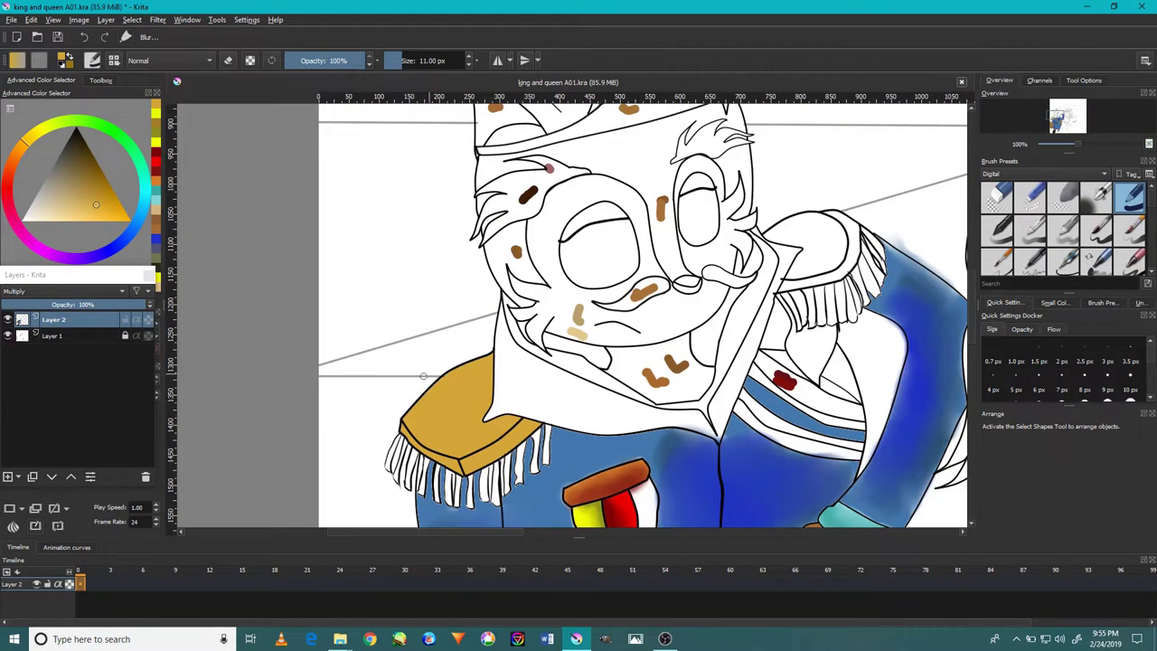
pyautogui.scroll(5, 400, 414)
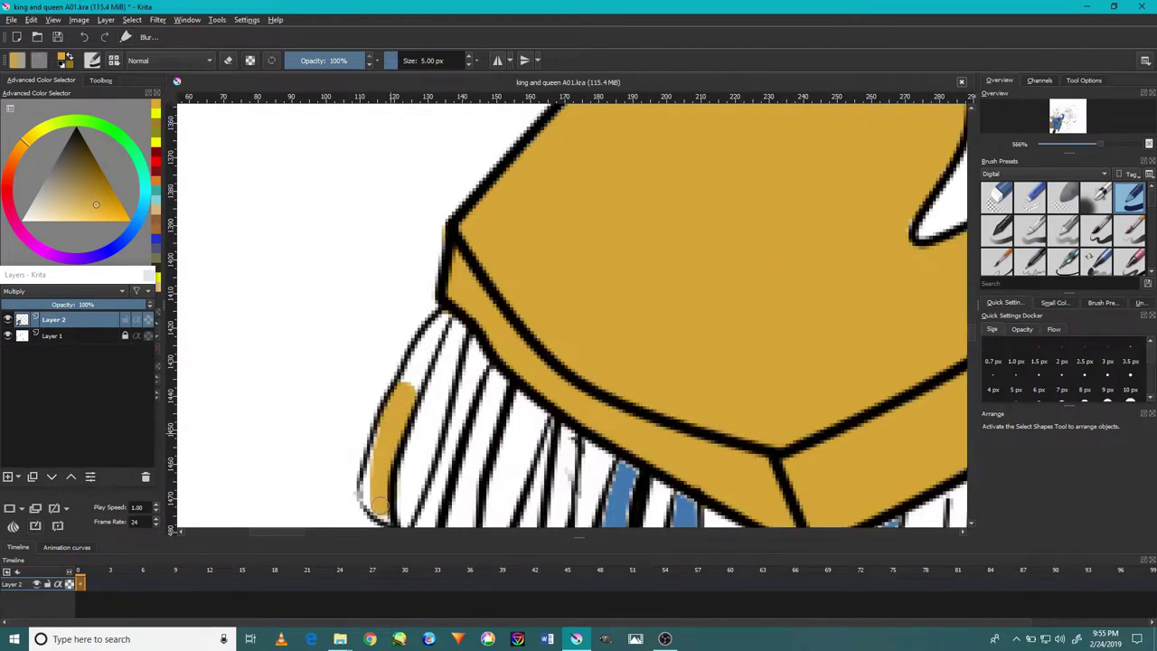
pyautogui.scroll(-1, 379, 460)
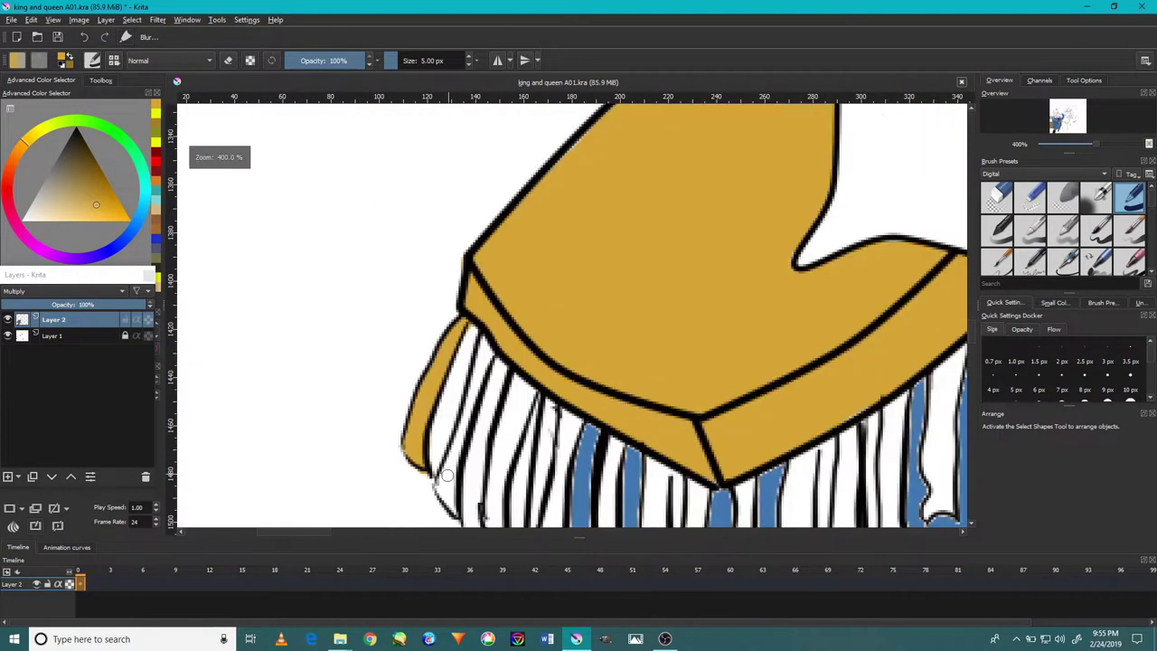
pyautogui.scroll(-1, 397, 461)
pyautogui.scroll(1, 434, 463)
pyautogui.scroll(1, 461, 466)
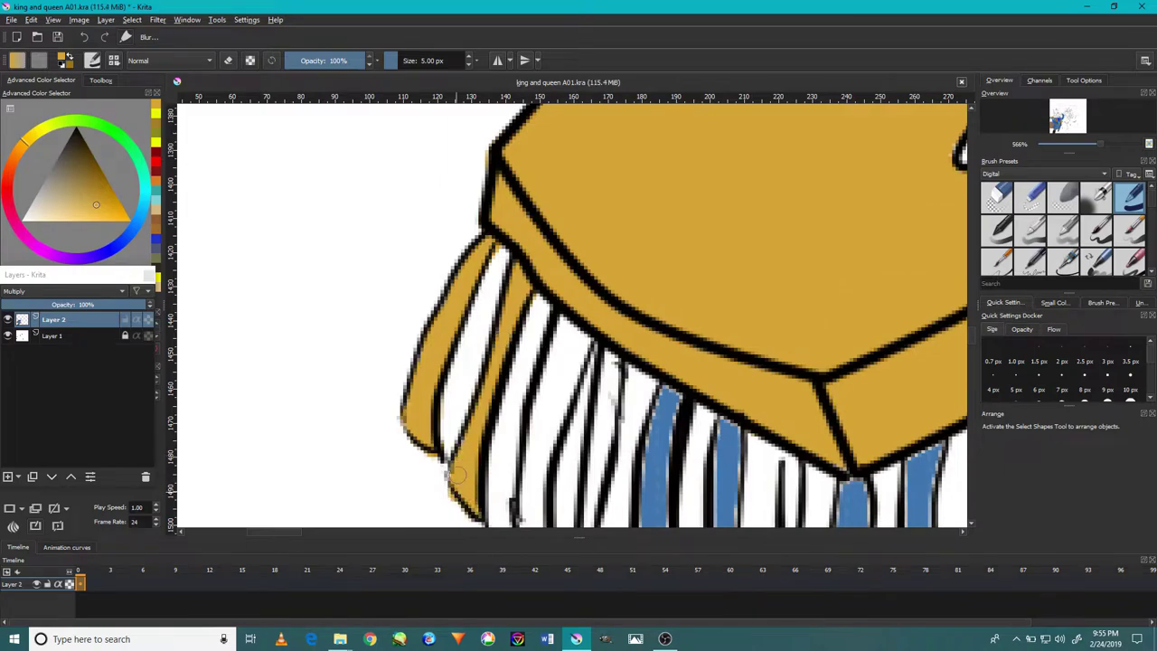
pyautogui.scroll(-1, 454, 476)
pyautogui.scroll(1, 461, 488)
pyautogui.scroll(-1, 472, 512)
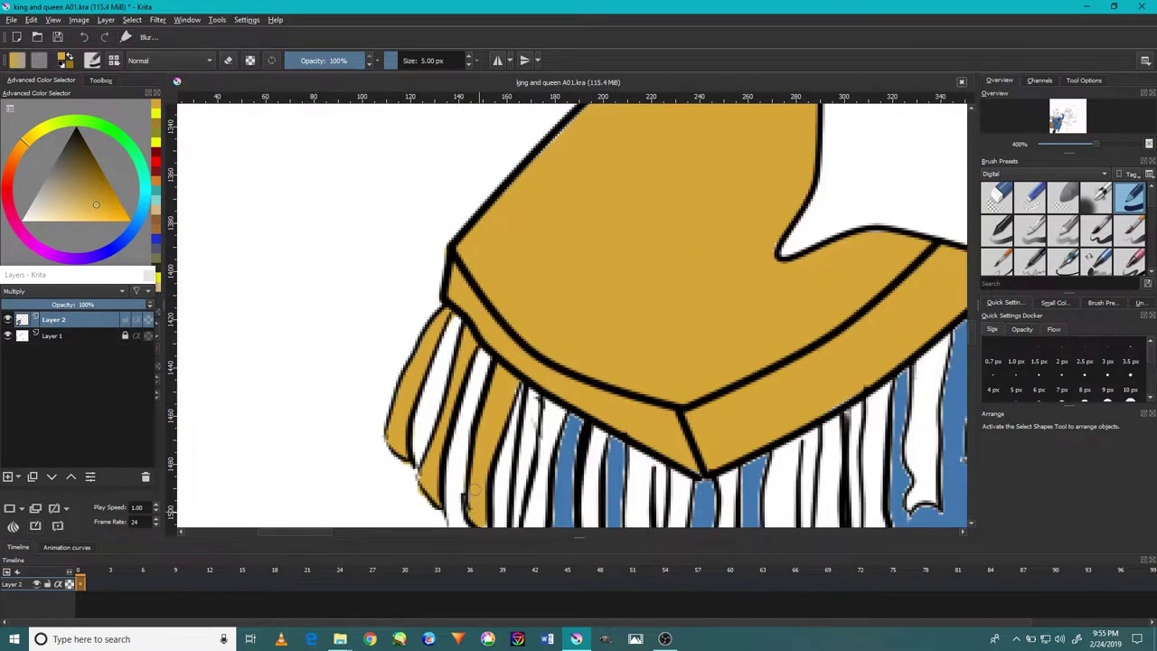
pyautogui.scroll(1, 473, 490)
pyautogui.scroll(1, 483, 450)
pyautogui.moveTo(620, 199); pyautogui.dragTo(592, 388)
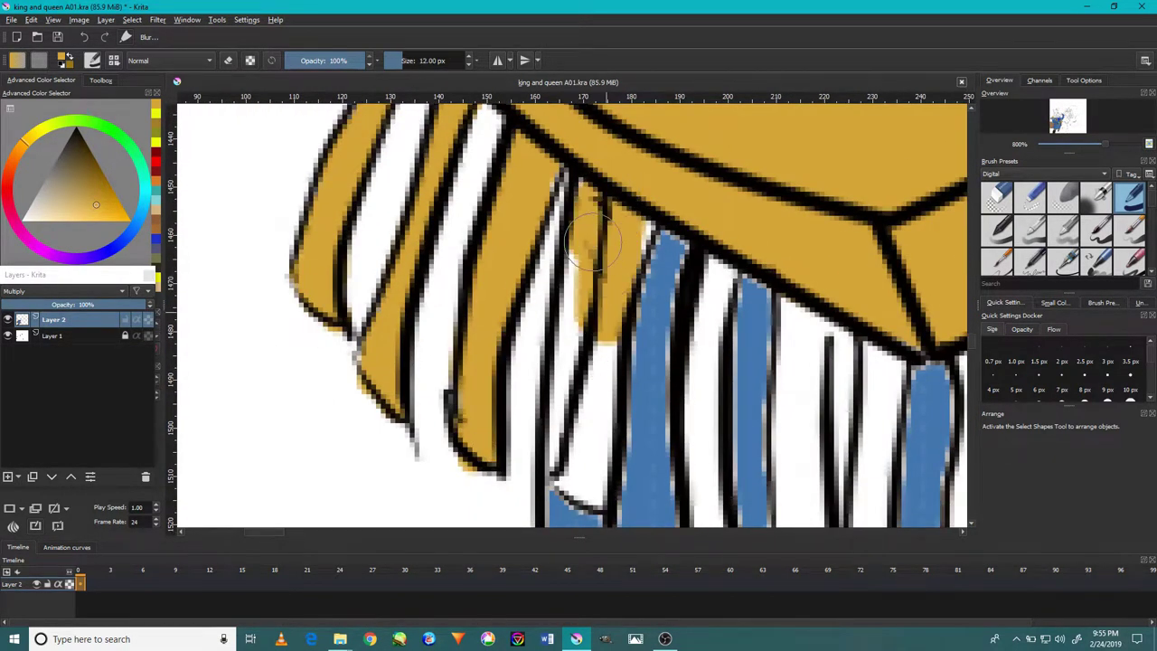
pyautogui.scroll(-1, 592, 414)
pyautogui.scroll(-1, 619, 404)
pyautogui.scroll(1, 619, 404)
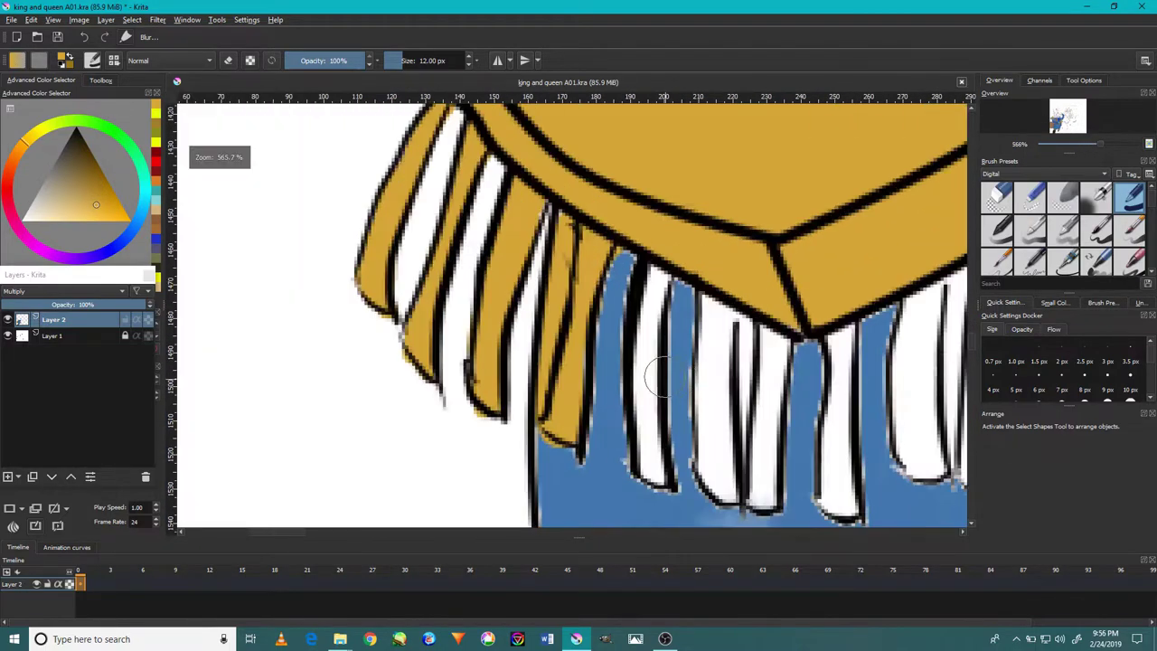
pyautogui.moveTo(764, 308); pyautogui.dragTo(750, 434)
pyautogui.moveTo(714, 298); pyautogui.dragTo(727, 420)
pyautogui.moveTo(723, 379); pyautogui.dragTo(720, 414)
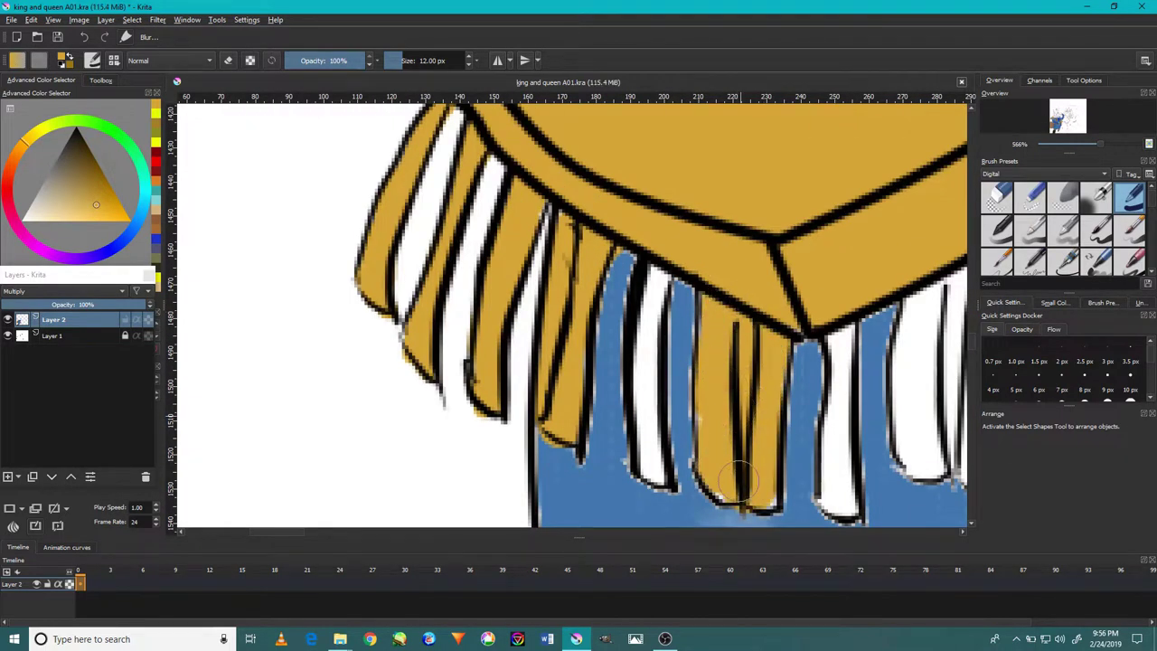
pyautogui.moveTo(652, 258); pyautogui.dragTo(647, 484)
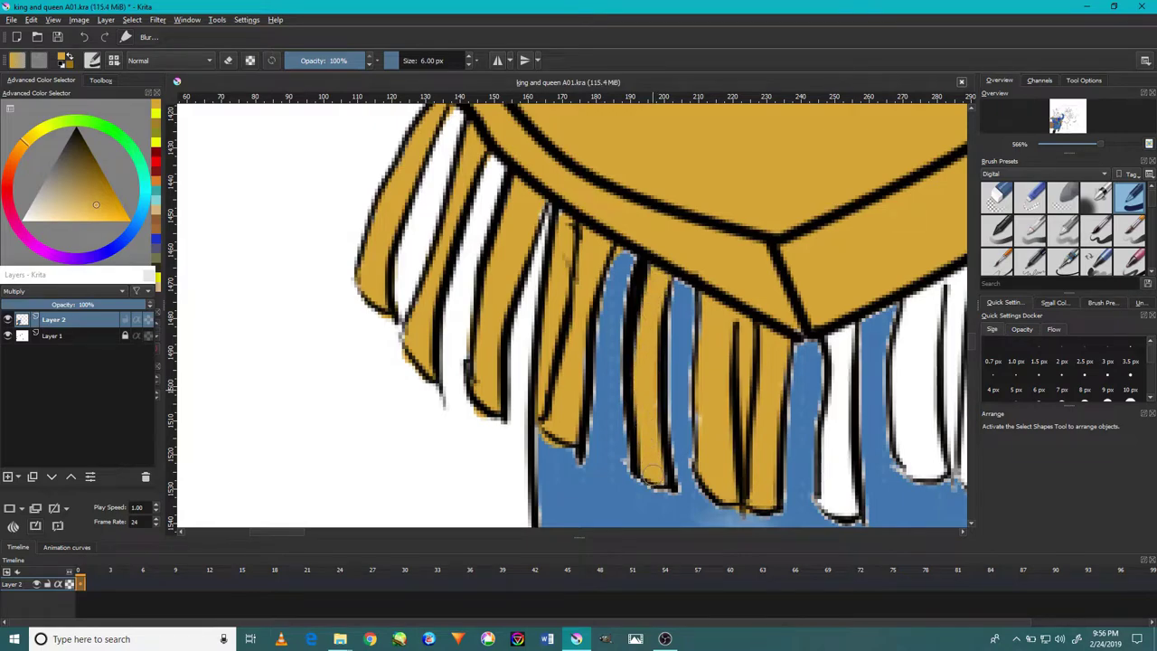
# - Fill more central fringe gaps gold, undoing one stray stroke
pyautogui.scroll(-4, 647, 483)
pyautogui.scroll(6, 714, 346)
pyautogui.moveTo(714, 346); pyautogui.dragTo(715, 506)
pyautogui.scroll(-2, 716, 507)
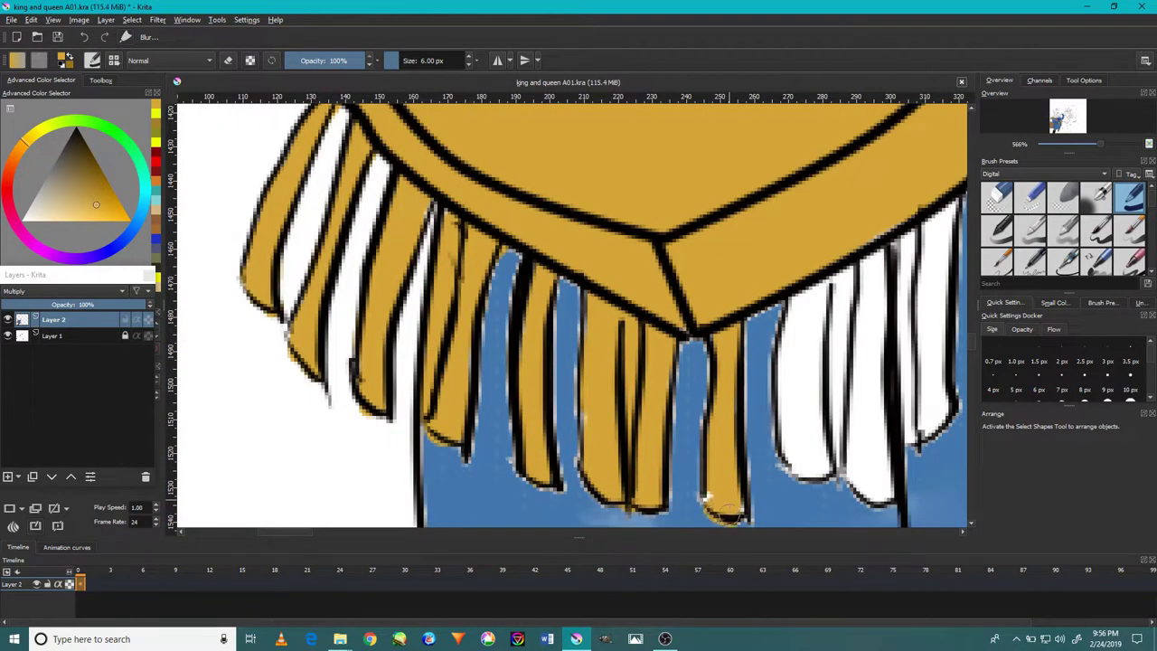
pyautogui.scroll(1, 808, 369)
pyautogui.scroll(-1, 823, 369)
pyautogui.scroll(1, 591, 189)
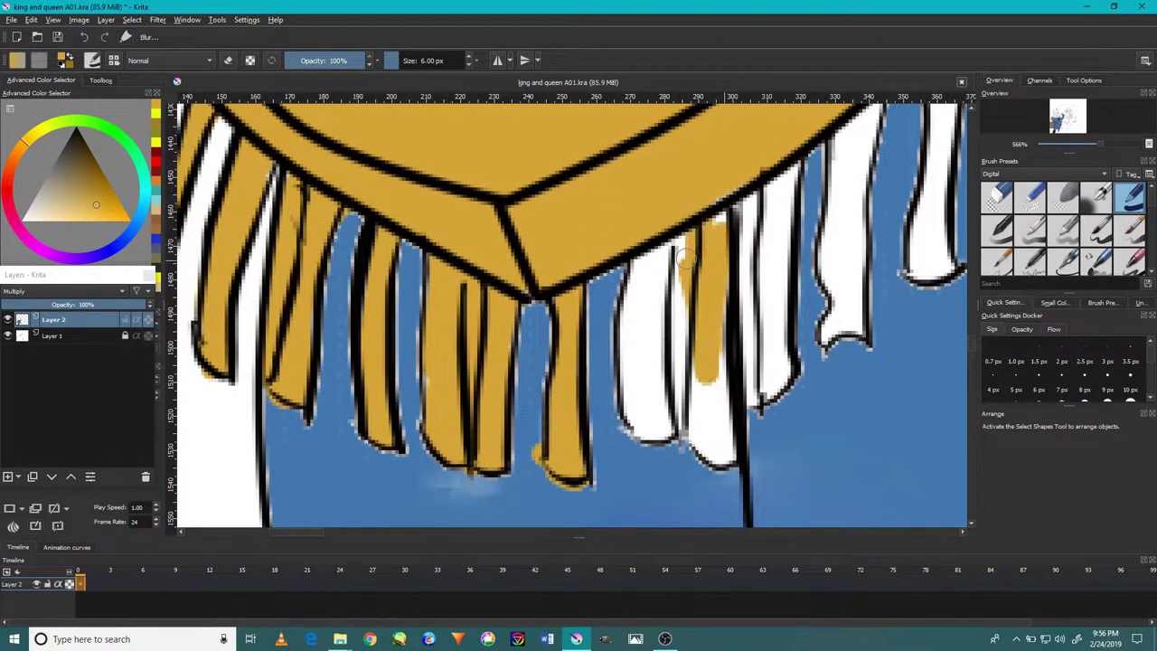
pyautogui.moveTo(714, 217); pyautogui.dragTo(624, 397)
pyautogui.scroll(1, 632, 397)
pyautogui.moveTo(714, 389)
pyautogui.mouseDown()
pyautogui.moveTo(673, 418)
pyautogui.moveTo(714, 506)
pyautogui.mouseUp()
pyautogui.hotkey('ctrl', 'z')
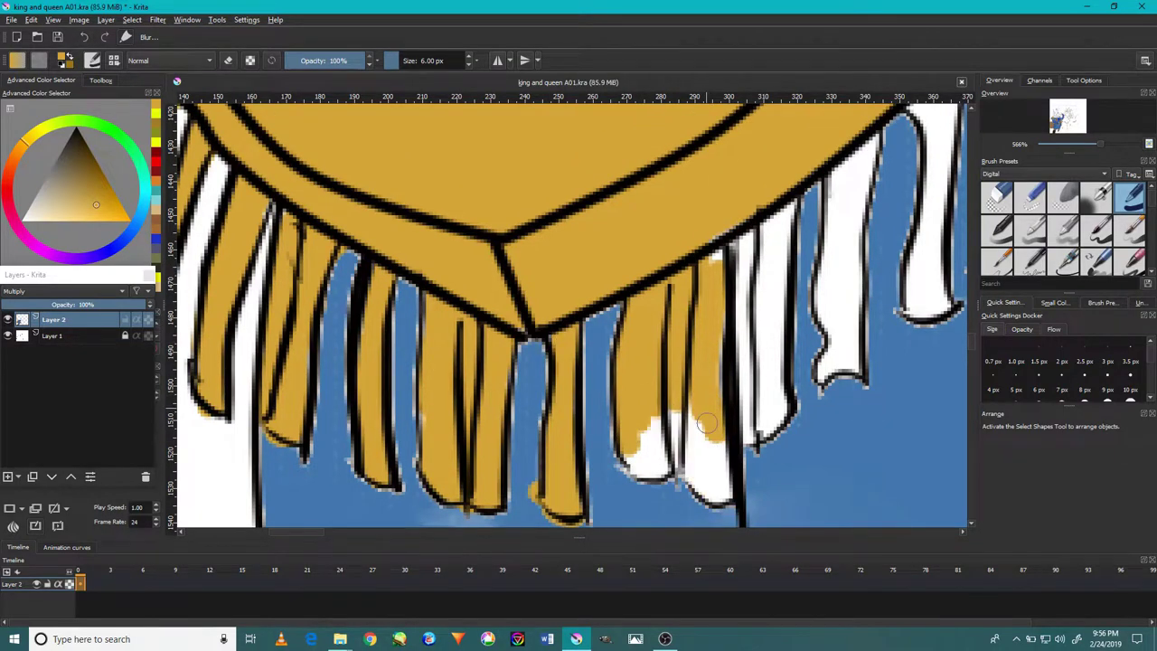
pyautogui.scroll(1, 669, 411)
pyautogui.moveTo(624, 479); pyautogui.dragTo(651, 397)
pyautogui.scroll(-2, 714, 190)
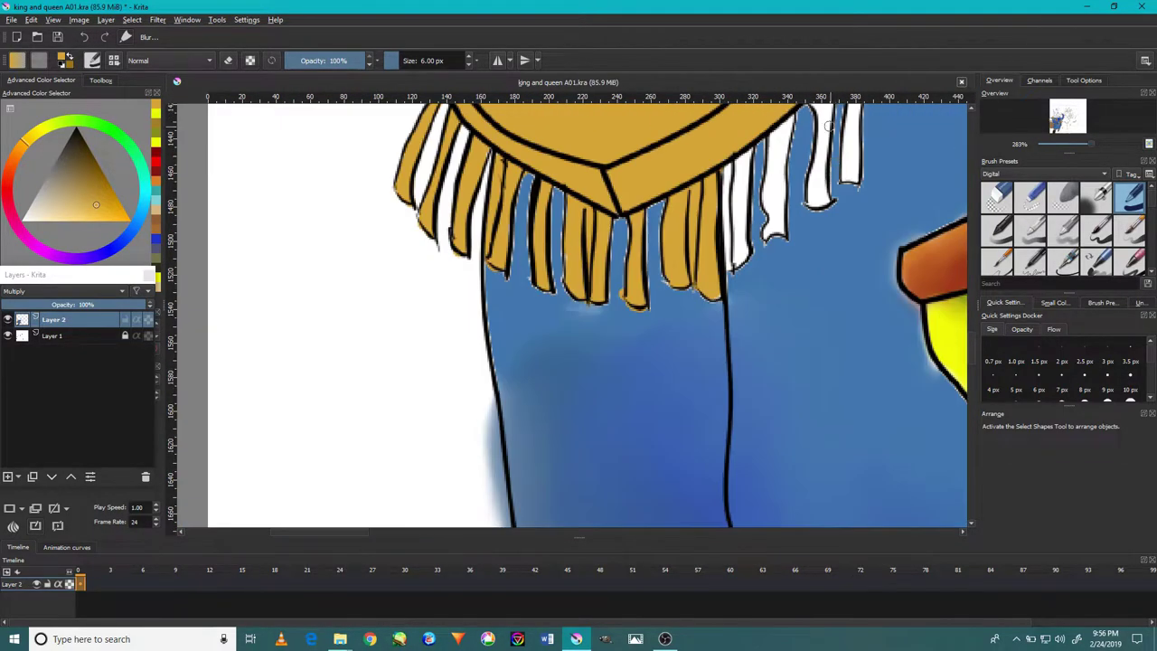
pyautogui.scroll(1, 678, 192)
pyautogui.scroll(1, 640, 194)
pyautogui.moveTo(641, 194); pyautogui.dragTo(647, 369)
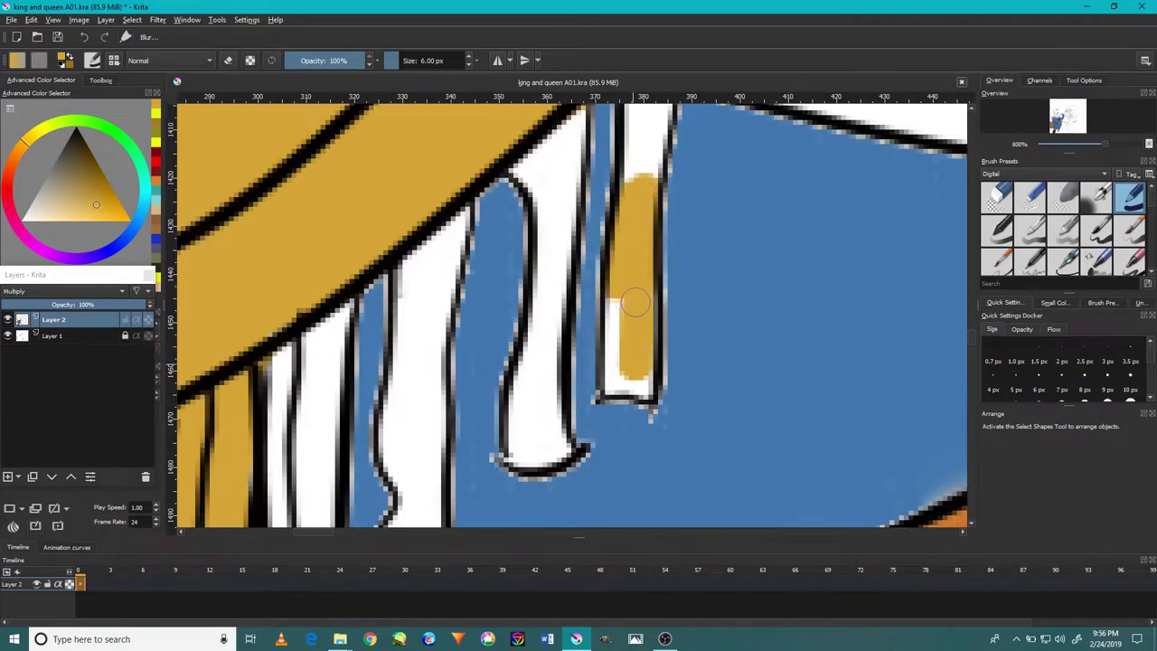
# - Fill the remaining white gaps on the fringe's left side gold, then zoom back out
pyautogui.scroll(-1, 651, 411)
pyautogui.moveTo(646, 172); pyautogui.dragTo(643, 289)
pyautogui.scroll(1, 644, 271)
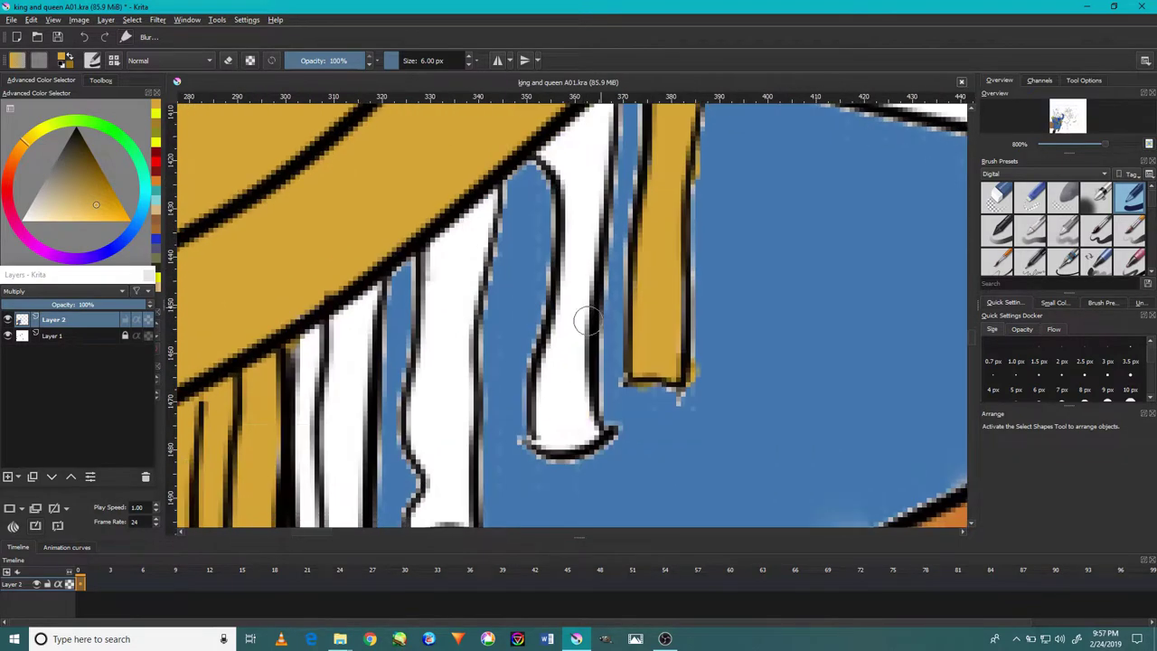
pyautogui.moveTo(571, 307); pyautogui.dragTo(553, 447)
pyautogui.scroll(1, 554, 400)
pyautogui.moveTo(558, 397)
pyautogui.mouseDown()
pyautogui.moveTo(524, 212)
pyautogui.moveTo(497, 445)
pyautogui.mouseUp()
pyautogui.scroll(3, 545, 417)
pyautogui.scroll(-1, 545, 417)
pyautogui.scroll(-2, 543, 416)
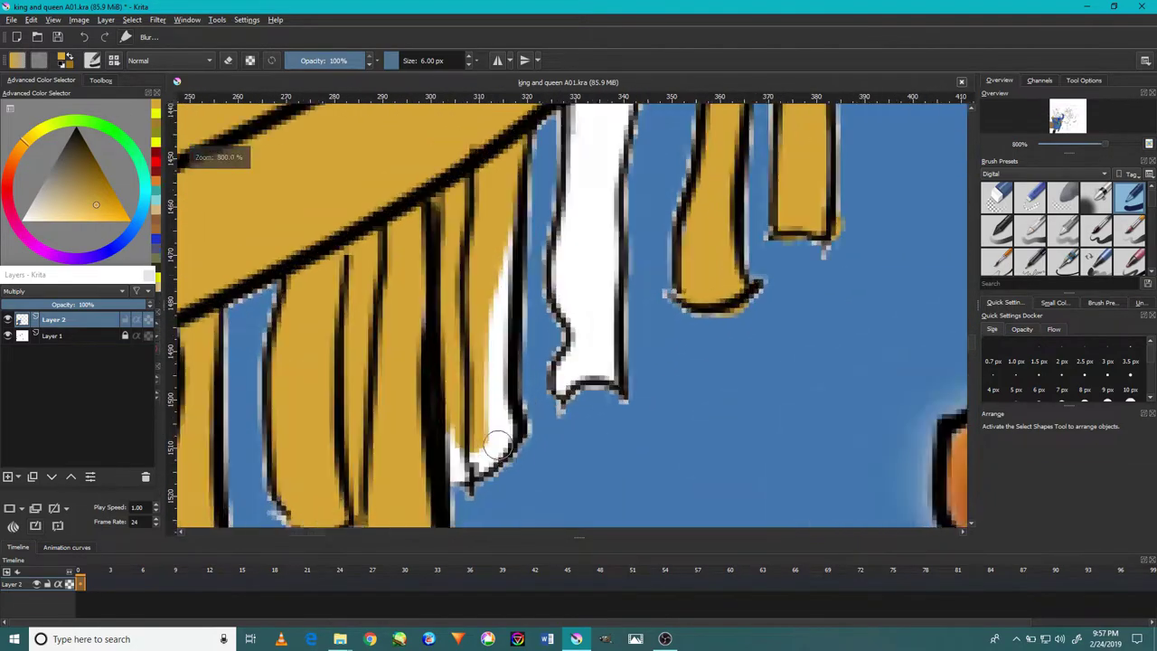
pyautogui.scroll(-1, 496, 444)
pyautogui.moveTo(511, 154); pyautogui.dragTo(493, 407)
pyautogui.scroll(-2, 482, 250)
pyautogui.scroll(1, 498, 232)
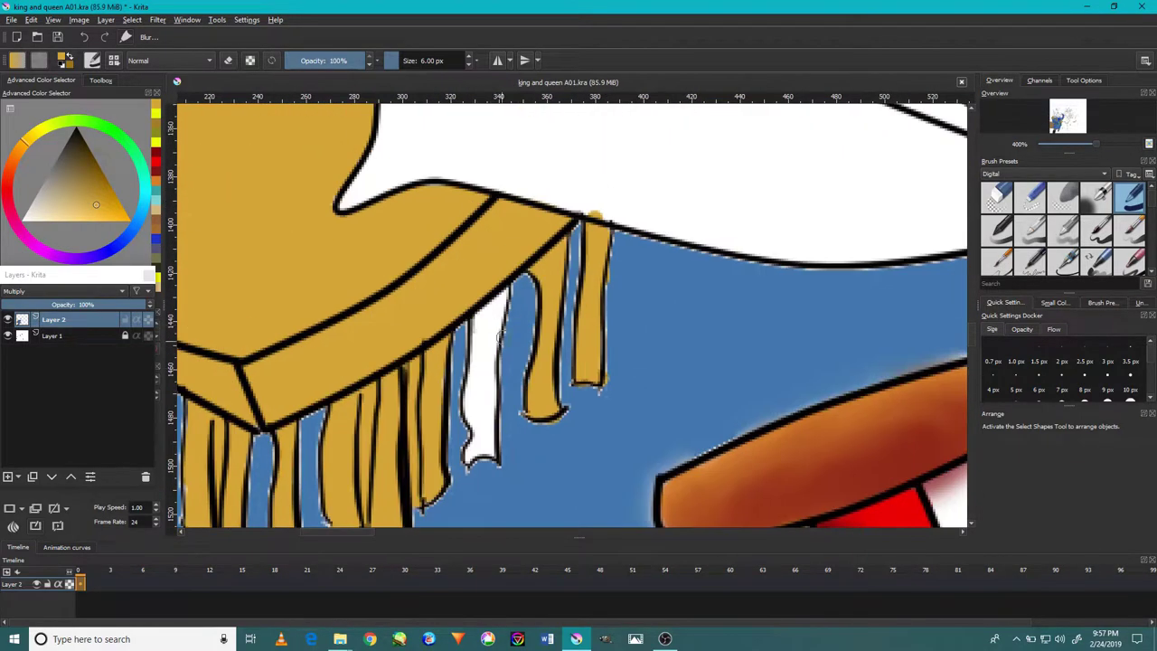
pyautogui.scroll(1, 502, 271)
pyautogui.moveTo(502, 257); pyautogui.dragTo(498, 387)
pyautogui.scroll(1, 497, 389)
pyautogui.moveTo(483, 317); pyautogui.dragTo(476, 452)
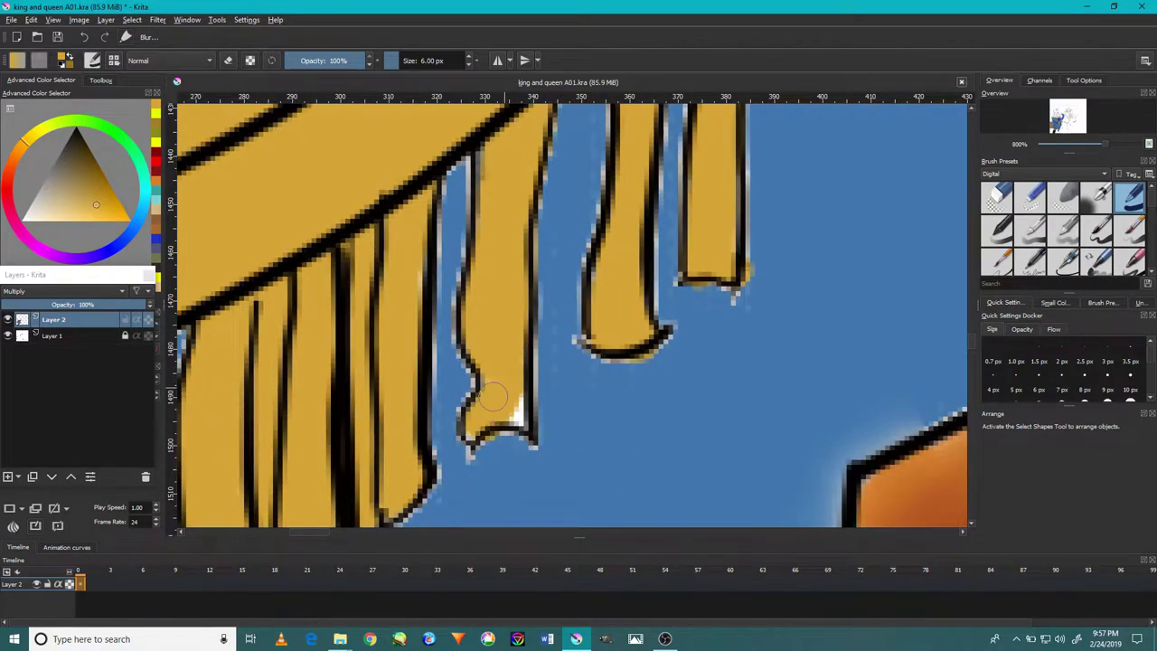
pyautogui.press('-')
pyautogui.press('-')
pyautogui.click(130, 219)
# - Airbrush bright yellow along the cape band and blend the darker ochre patch into it
pyautogui.click(1095, 195)
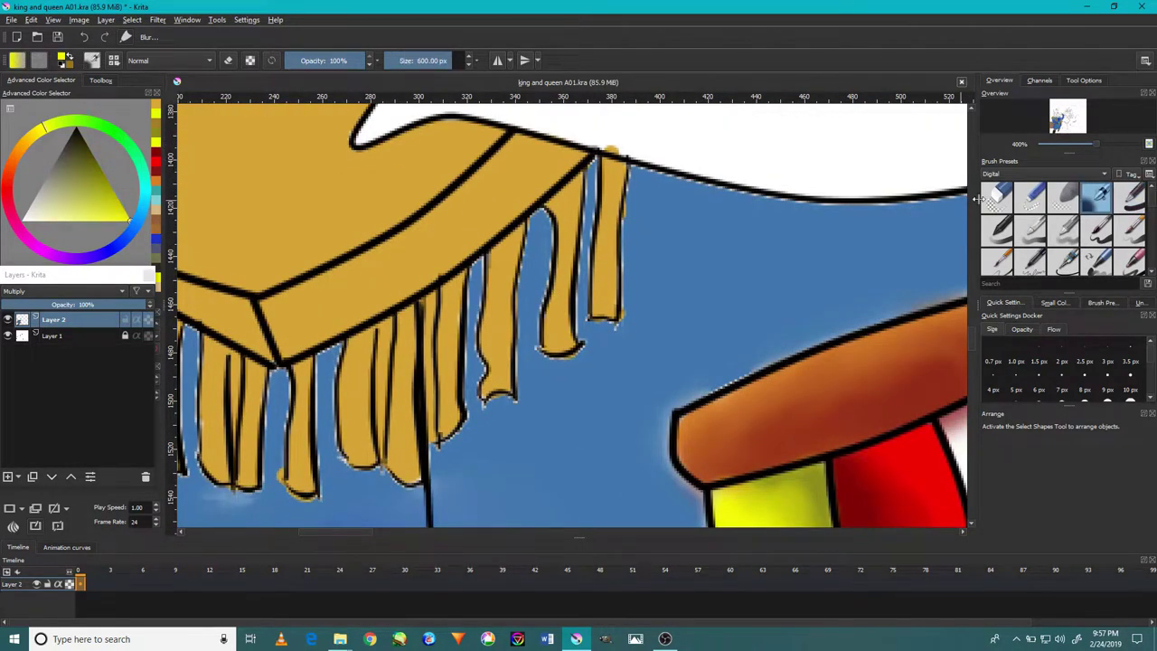
pyautogui.moveTo(669, 272)
pyautogui.mouseDown()
pyautogui.moveTo(620, 259)
pyautogui.moveTo(426, 335)
pyautogui.moveTo(359, 307)
pyautogui.moveTo(424, 292)
pyautogui.mouseUp()
pyautogui.moveTo(512, 292); pyautogui.dragTo(561, 298)
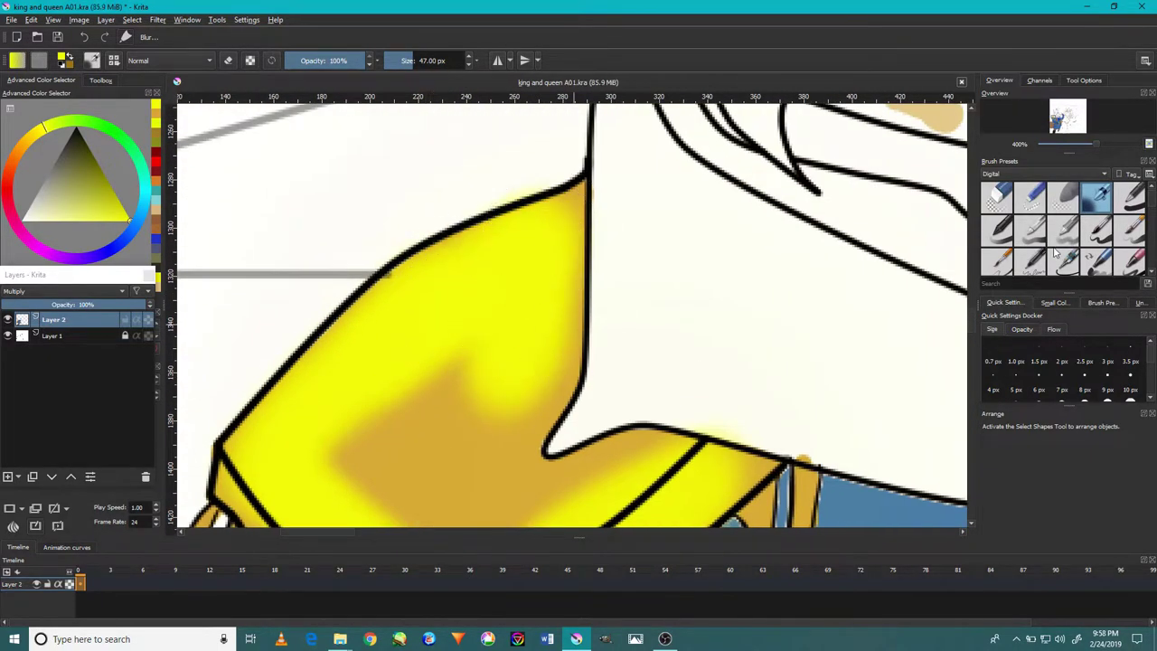
pyautogui.click(1061, 237)
pyautogui.moveTo(356, 369)
pyautogui.mouseDown()
pyautogui.moveTo(407, 374)
pyautogui.moveTo(467, 460)
pyautogui.moveTo(533, 408)
pyautogui.mouseUp()
pyautogui.moveTo(416, 408); pyautogui.dragTo(563, 159)
# - With a fine Ink brush, paint yellow highlights down the left and middle fringe strands
pyautogui.click(1103, 173)
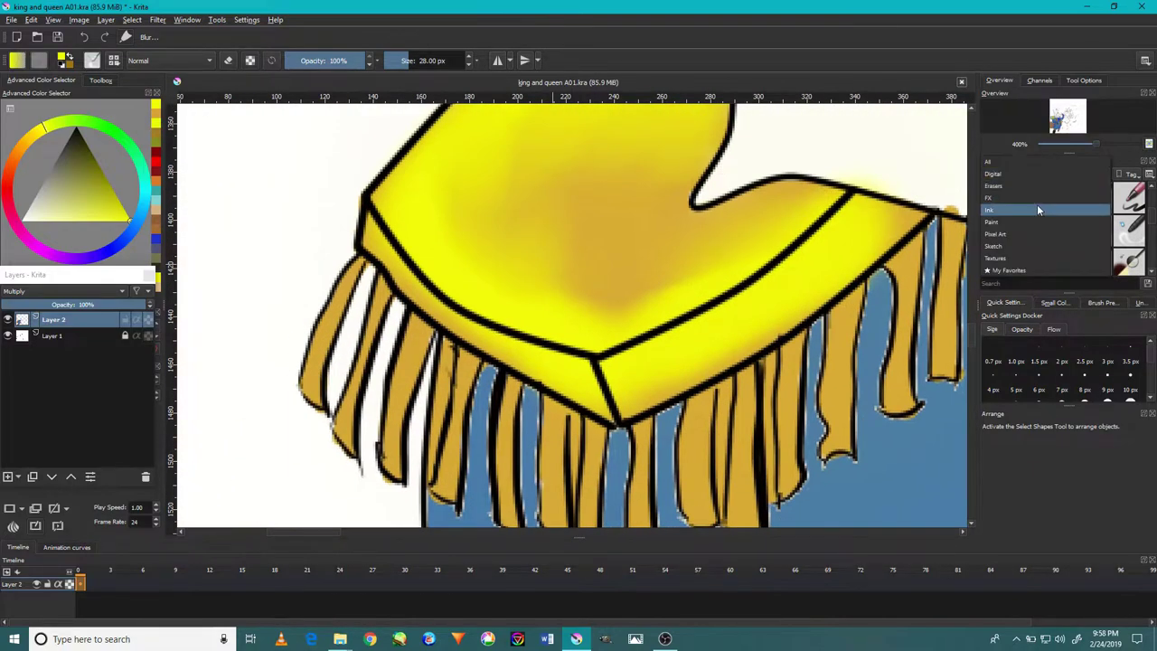
pyautogui.click(1037, 204)
pyautogui.click(1029, 231)
pyautogui.scroll(3, 502, 315)
pyautogui.moveTo(343, 290); pyautogui.dragTo(298, 406)
pyautogui.moveTo(402, 212); pyautogui.dragTo(339, 326)
pyautogui.scroll(-3, 380, 271)
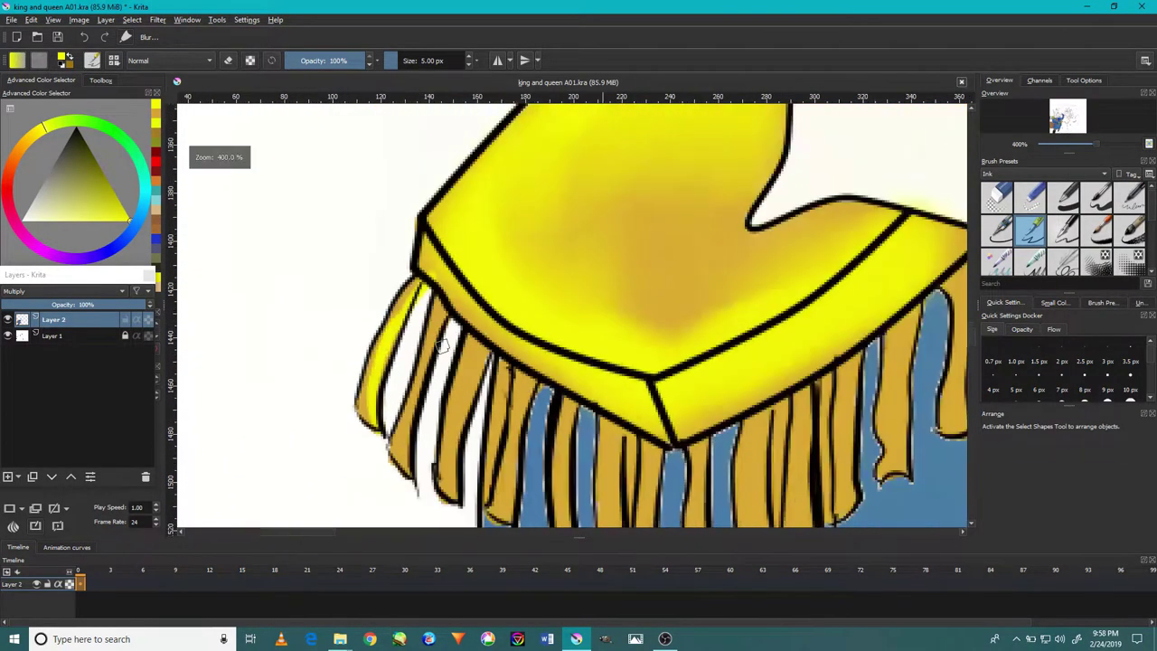
pyautogui.scroll(3, 506, 271)
pyautogui.moveTo(425, 353); pyautogui.dragTo(407, 488)
pyautogui.scroll(-3, 524, 131)
pyautogui.scroll(3, 542, 317)
pyautogui.moveTo(556, 258); pyautogui.dragTo(531, 391)
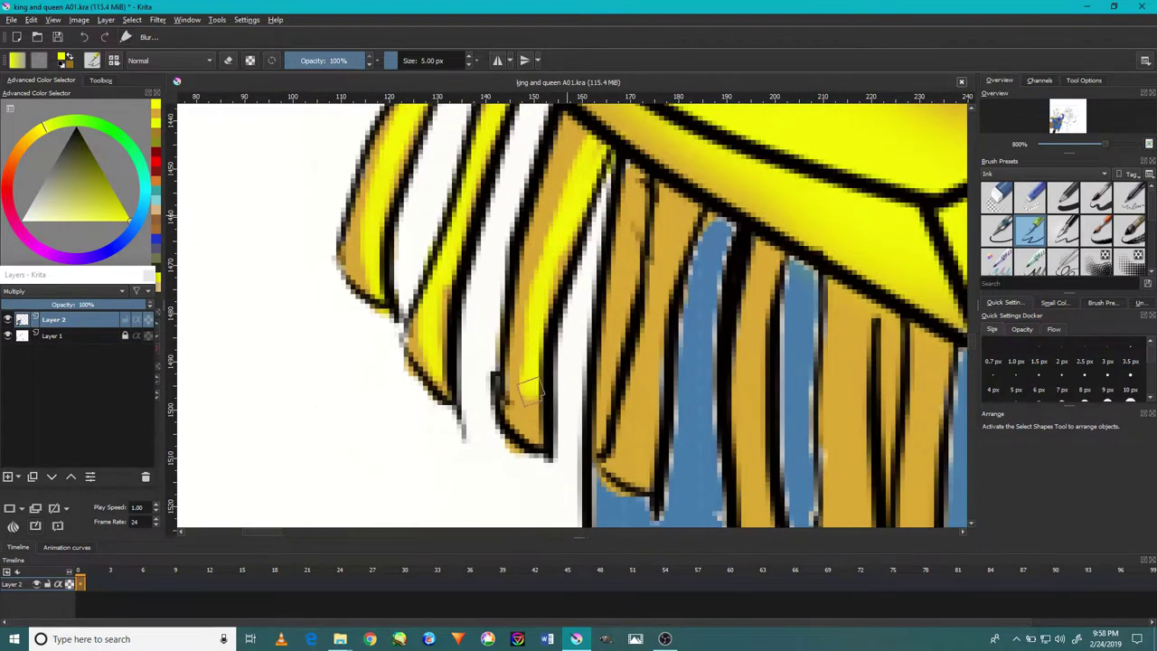
pyautogui.moveTo(687, 212); pyautogui.dragTo(637, 402)
pyautogui.moveTo(696, 158); pyautogui.dragTo(668, 465)
pyautogui.scroll(-3, 669, 316)
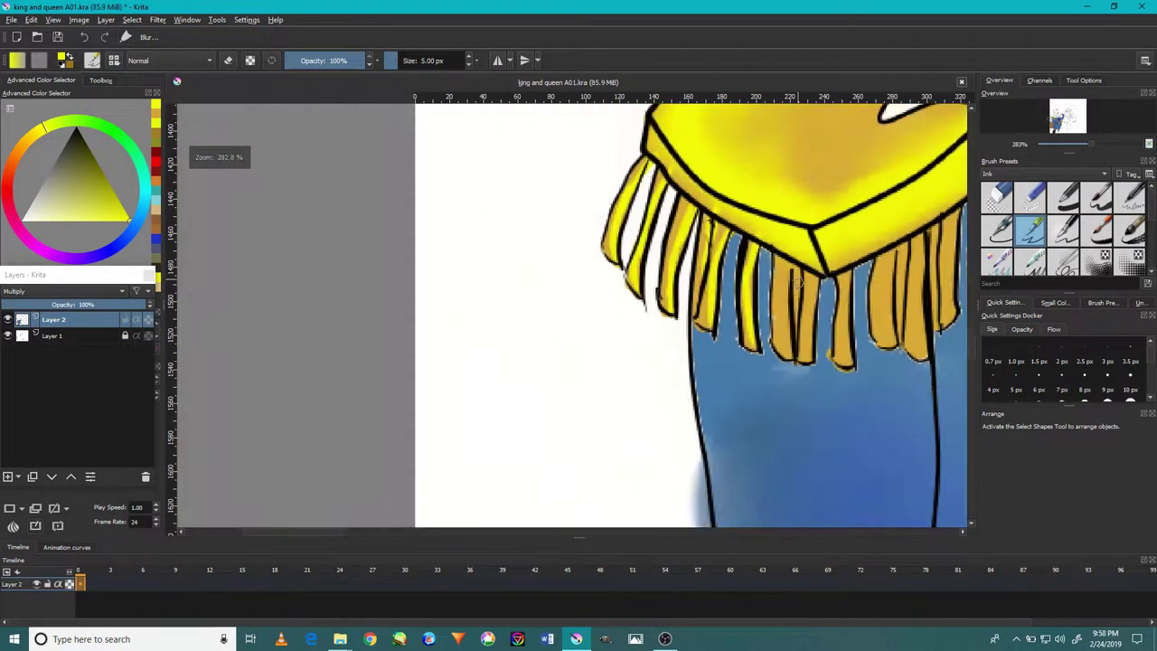
pyautogui.scroll(4, 795, 316)
# - Highlight the remaining right-side fringe strands yellow, through to the rightmost strand
pyautogui.moveTo(800, 502)
pyautogui.mouseDown()
pyautogui.moveTo(807, 302)
pyautogui.moveTo(814, 384)
pyautogui.mouseUp()
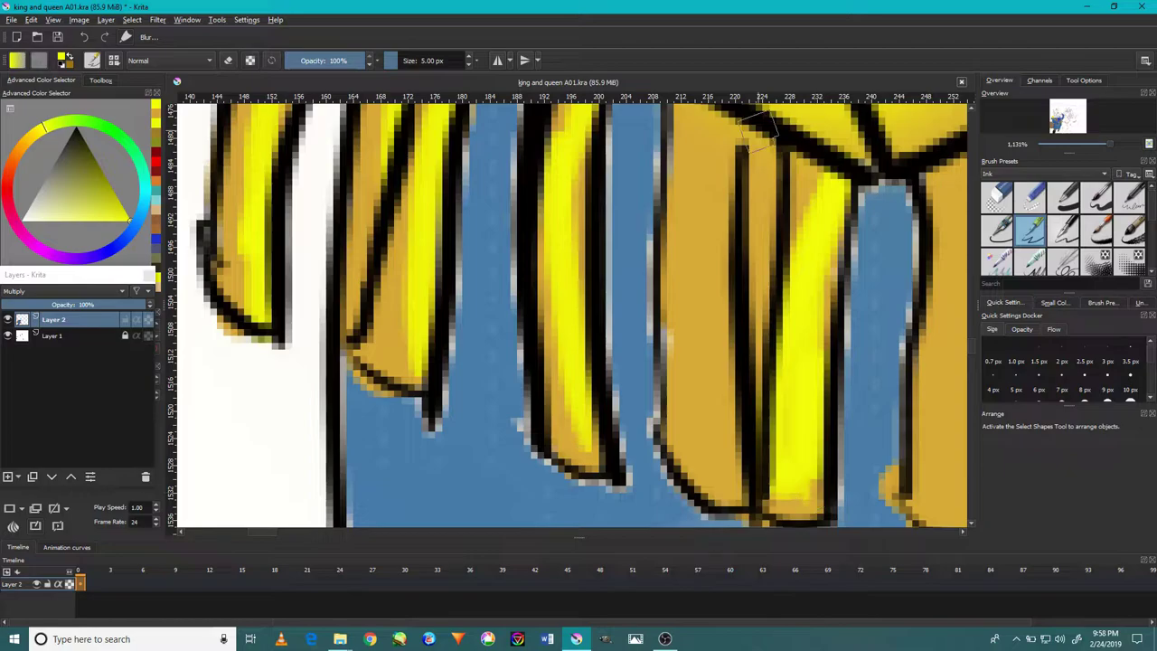
pyautogui.scroll(-3, 848, 134)
pyautogui.moveTo(713, 262); pyautogui.dragTo(683, 479)
pyautogui.moveTo(729, 186); pyautogui.dragTo(723, 398)
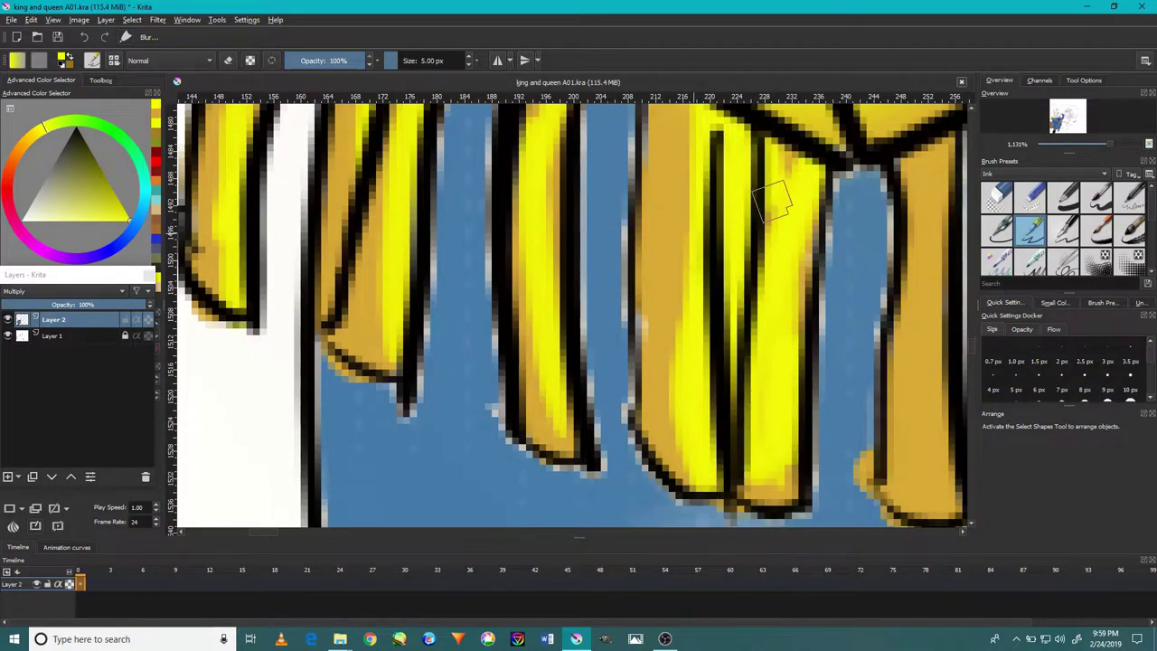
pyautogui.scroll(-4, 841, 154)
pyautogui.moveTo(841, 154); pyautogui.dragTo(680, 285)
pyautogui.scroll(2, 640, 344)
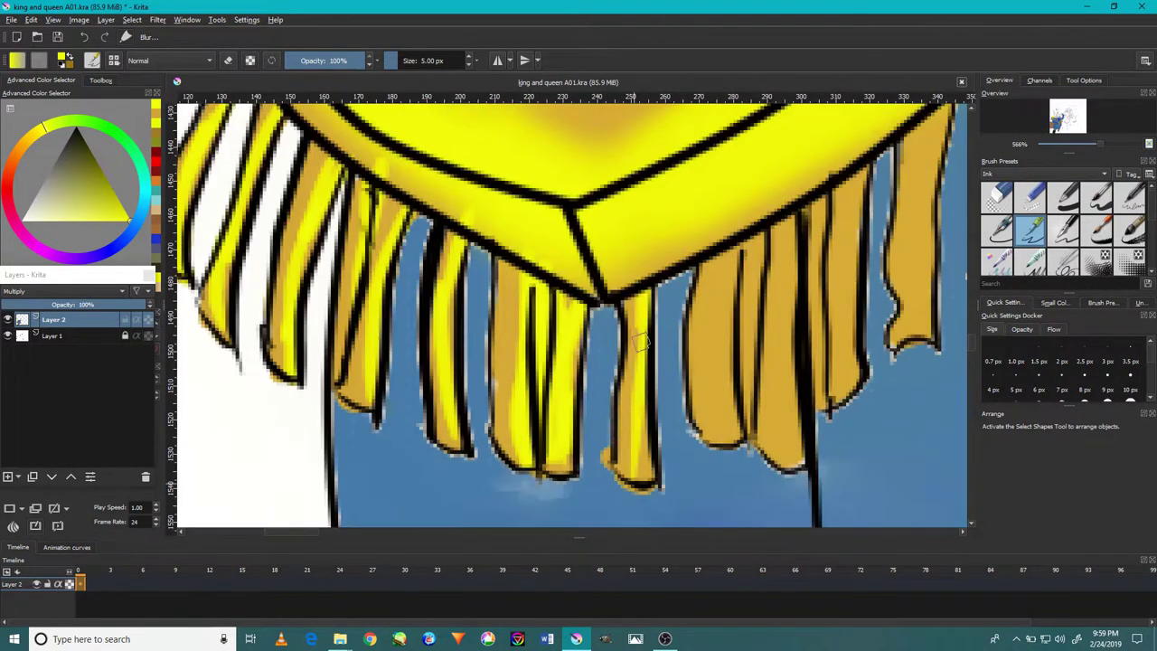
pyautogui.moveTo(741, 240); pyautogui.dragTo(730, 434)
pyautogui.moveTo(799, 179)
pyautogui.mouseDown()
pyautogui.moveTo(787, 383)
pyautogui.moveTo(777, 317)
pyautogui.mouseUp()
pyautogui.scroll(-2, 872, 231)
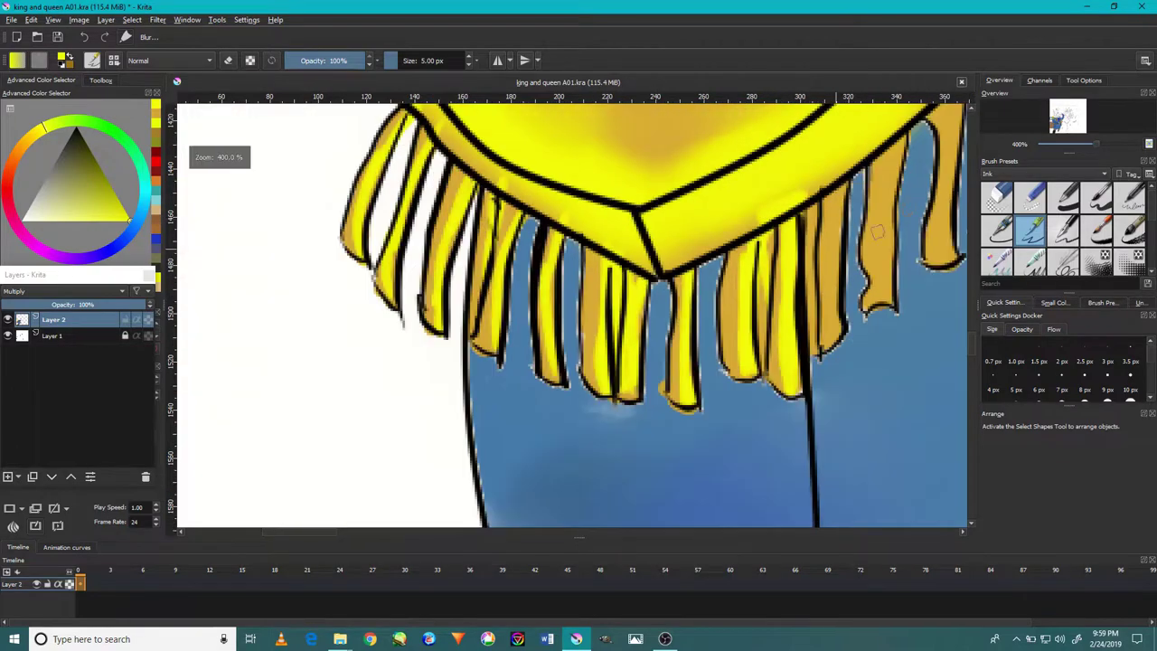
pyautogui.scroll(1, 897, 197)
pyautogui.moveTo(898, 197); pyautogui.dragTo(825, 319)
pyautogui.moveTo(756, 316); pyautogui.dragTo(743, 459)
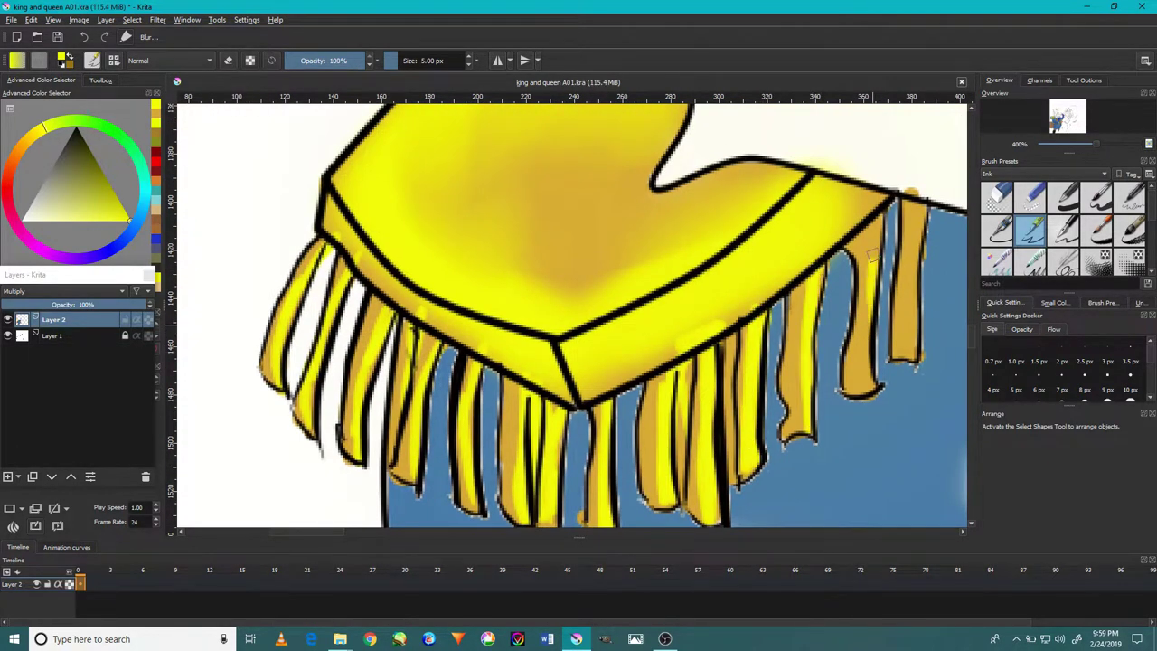
pyautogui.moveTo(919, 268); pyautogui.dragTo(896, 341)
pyautogui.moveTo(891, 276); pyautogui.dragTo(890, 432)
# - Switch back to a soft Digital brush preset and readjust the zoom
pyautogui.click(1044, 174)
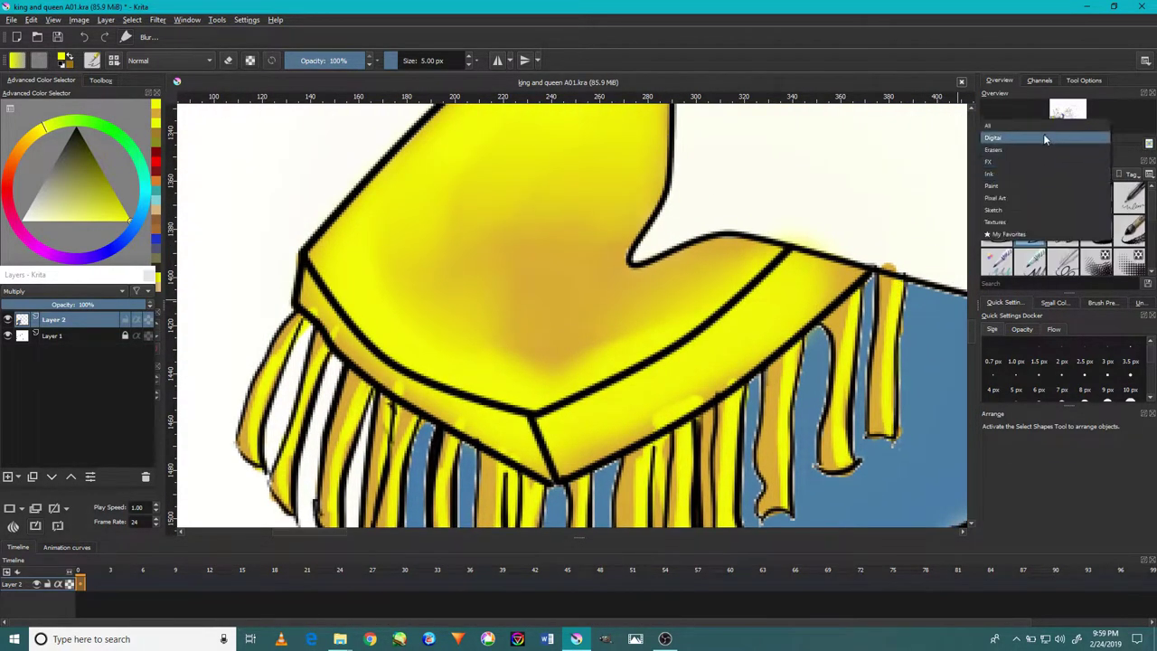
pyautogui.click(1031, 149)
pyautogui.click(1063, 229)
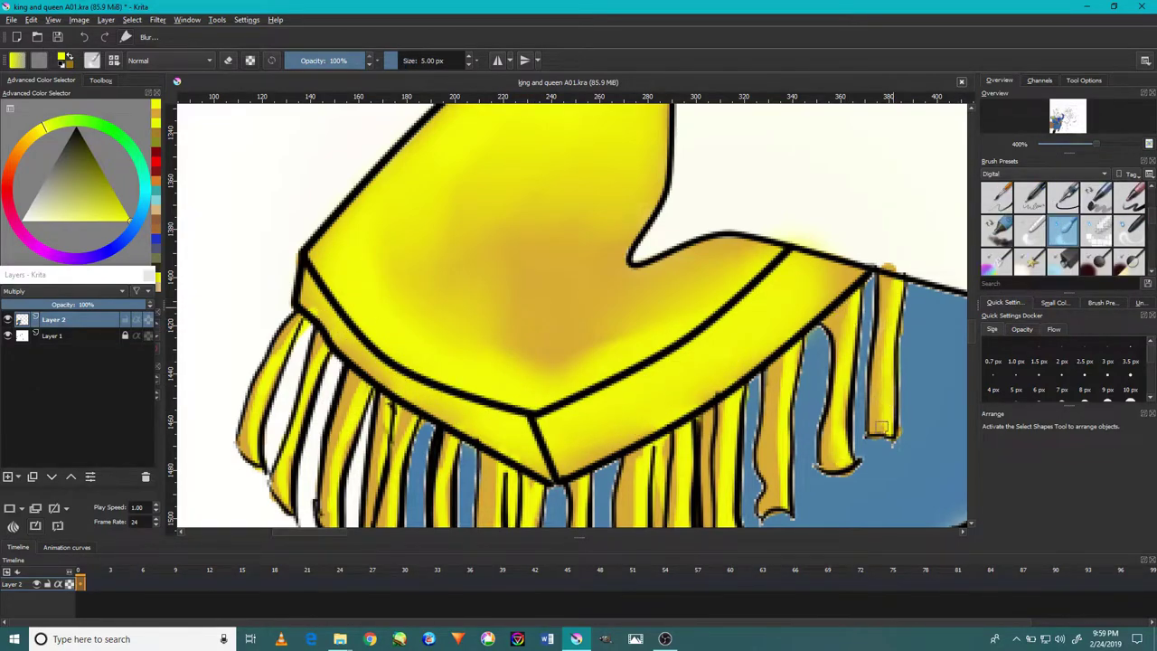
pyautogui.scroll(-2, 772, 480)
pyautogui.scroll(-2, 592, 425)
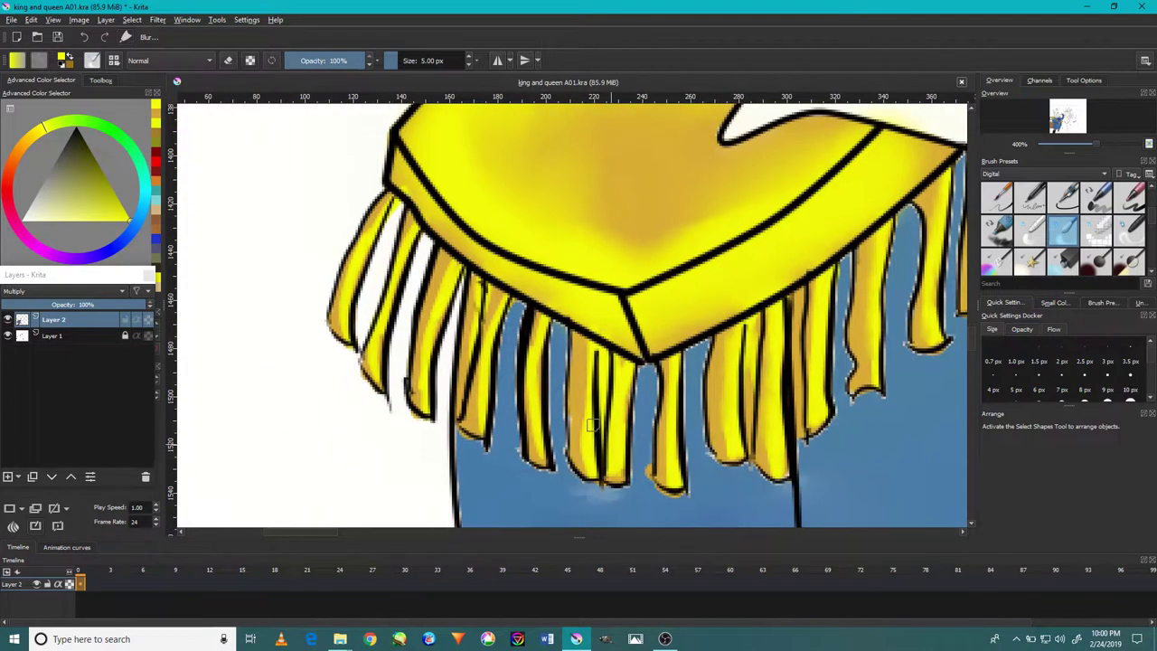
pyautogui.scroll(2, 661, 468)
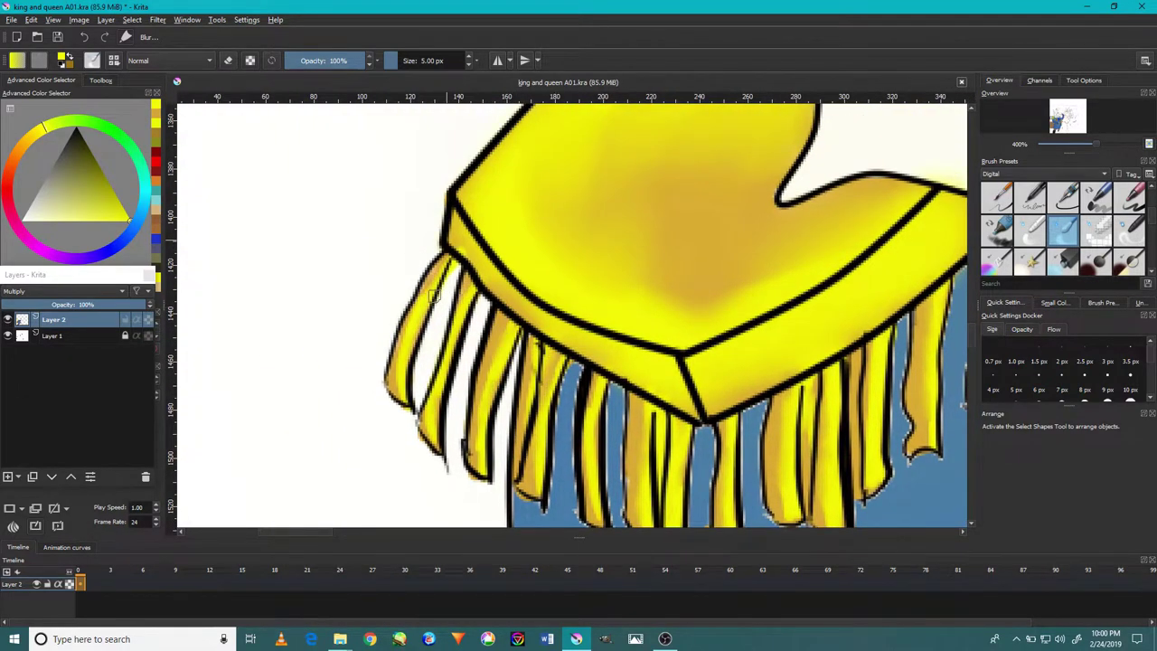
pyautogui.scroll(-3, 619, 257)
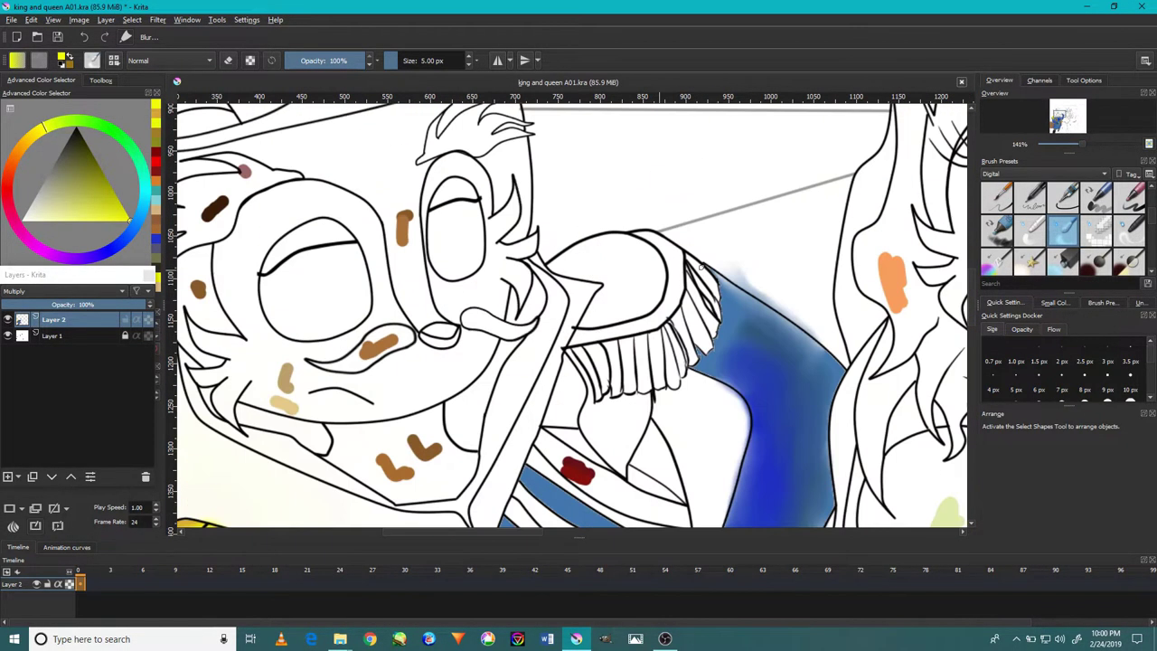
# - Paint the king's epaulette gold, including its upper-left and lower-left edges
pyautogui.scroll(-2, 747, 253)
pyautogui.scroll(3, 747, 253)
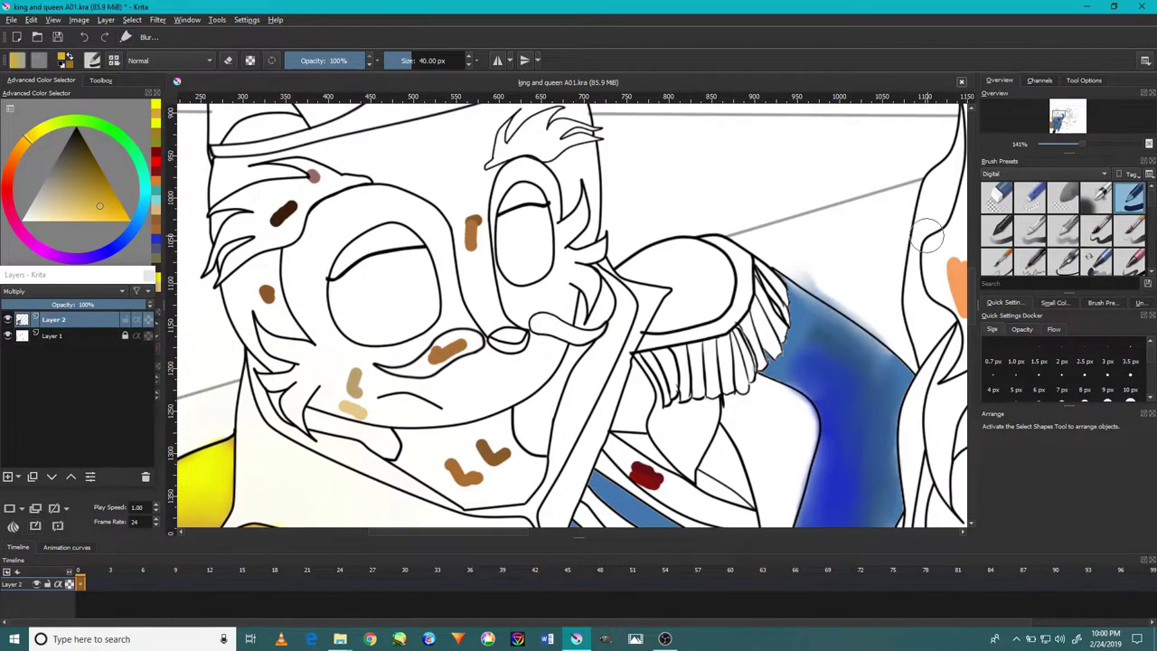
pyautogui.scroll(2, 931, 237)
pyautogui.moveTo(715, 310)
pyautogui.mouseDown()
pyautogui.moveTo(783, 310)
pyautogui.moveTo(650, 289)
pyautogui.mouseUp()
pyautogui.scroll(-3, 583, 366)
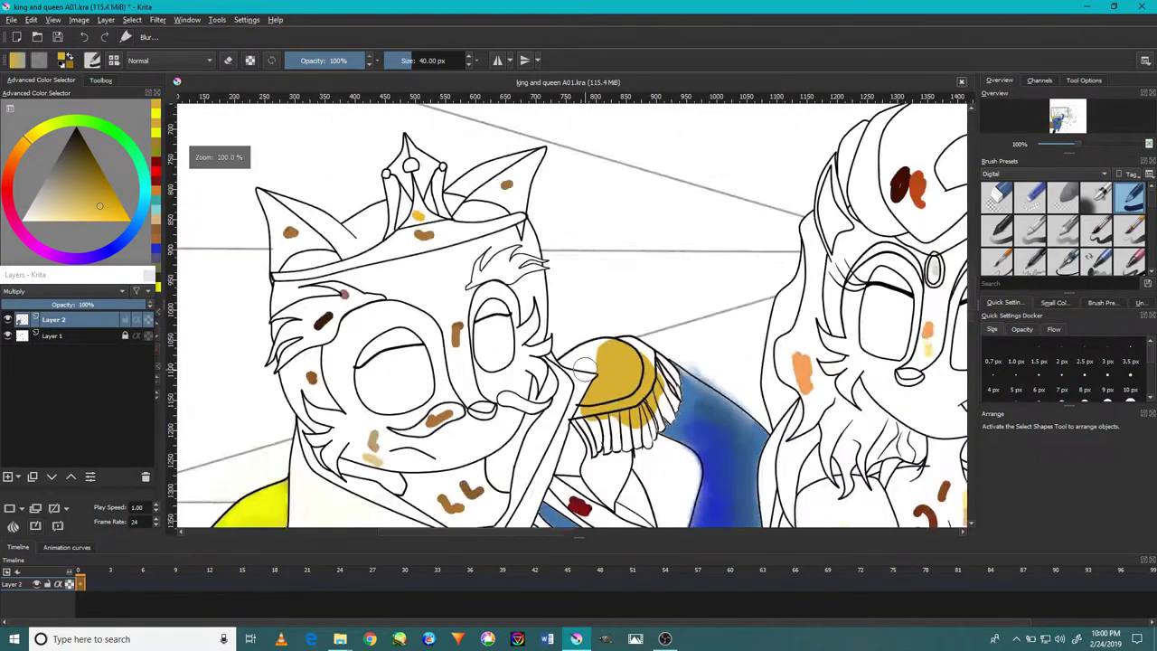
pyautogui.scroll(2, 583, 366)
pyautogui.scroll(2, 583, 366)
pyautogui.moveTo(632, 230); pyautogui.dragTo(592, 289)
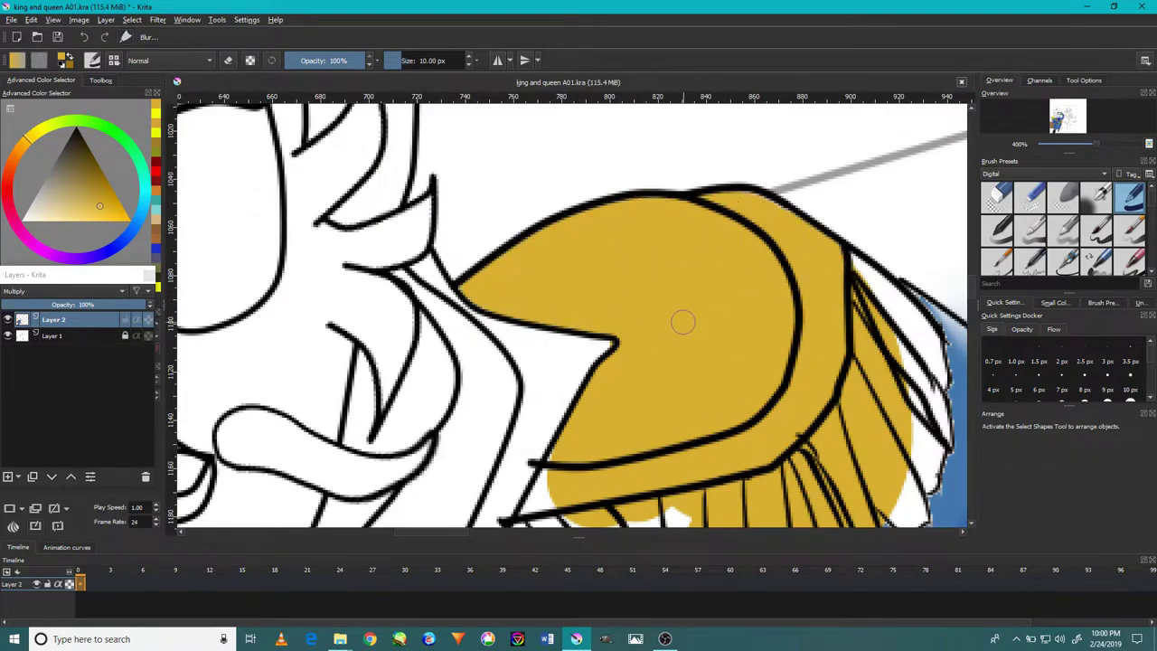
pyautogui.scroll(-3, 753, 364)
pyautogui.scroll(4, 622, 280)
pyautogui.moveTo(714, 452); pyautogui.dragTo(578, 389)
pyautogui.scroll(-1, 534, 375)
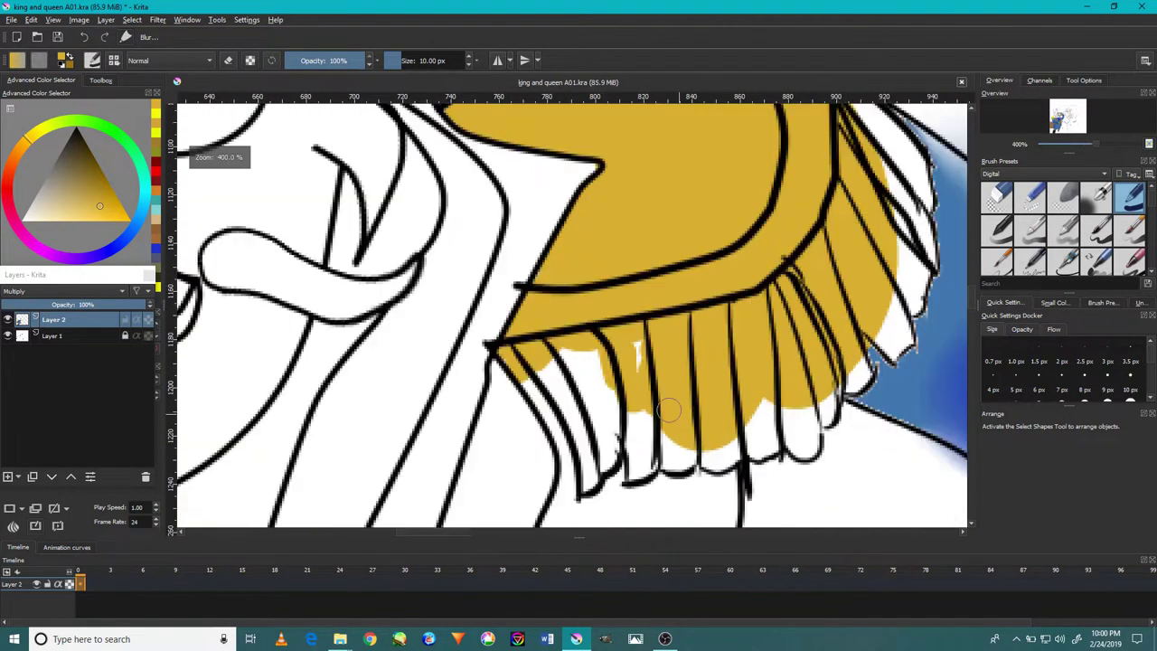
# - Fill the white gaps between the fringe lines gold along the left, bottom and right edges
pyautogui.moveTo(617, 341); pyautogui.dragTo(569, 402)
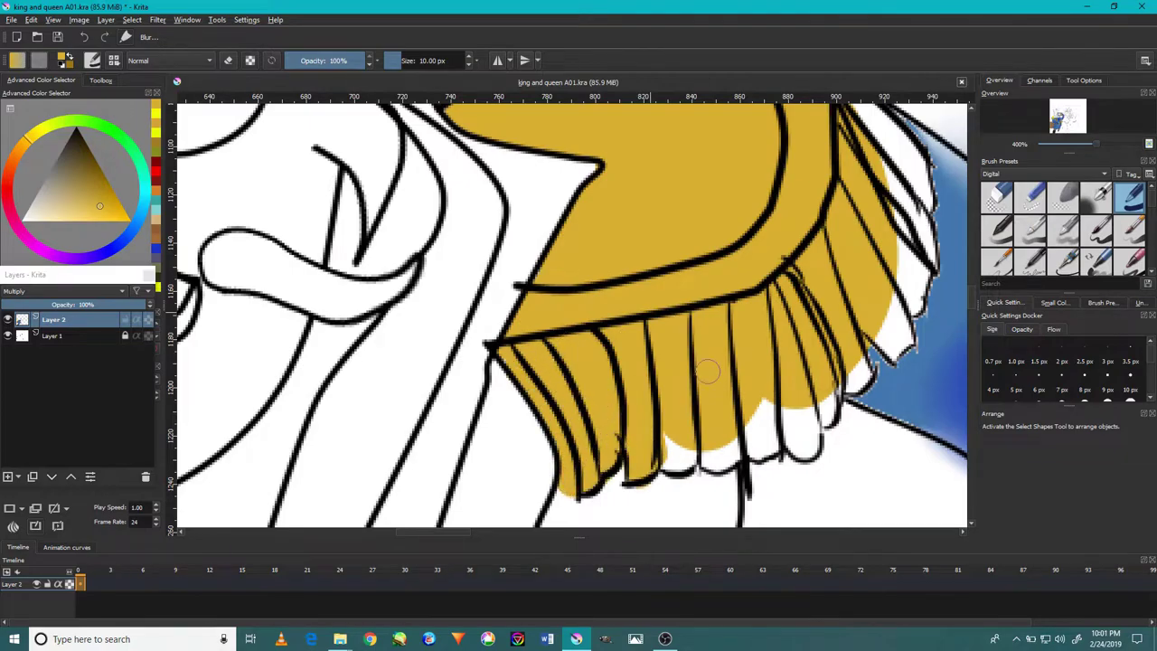
pyautogui.moveTo(678, 447); pyautogui.dragTo(800, 420)
pyautogui.scroll(-4, 768, 425)
pyautogui.scroll(5, 560, 450)
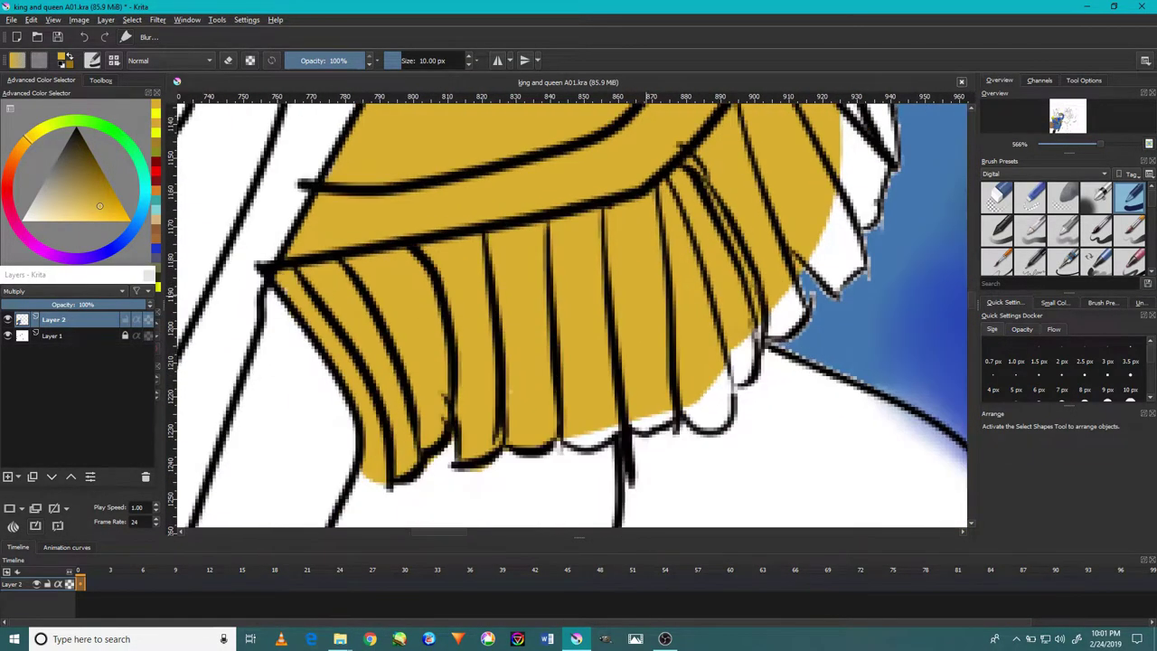
pyautogui.moveTo(561, 445)
pyautogui.mouseDown()
pyautogui.moveTo(723, 380)
pyautogui.moveTo(814, 253)
pyautogui.moveTo(763, 376)
pyautogui.mouseUp()
pyautogui.moveTo(795, 280); pyautogui.dragTo(768, 416)
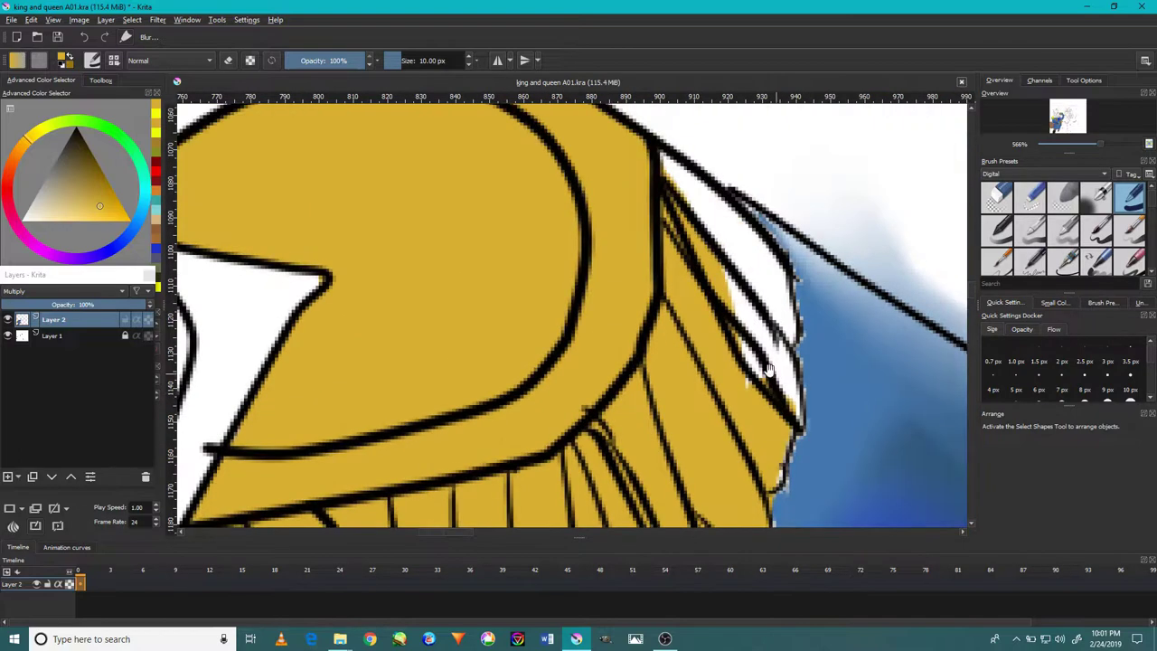
pyautogui.moveTo(767, 369); pyautogui.dragTo(712, 210)
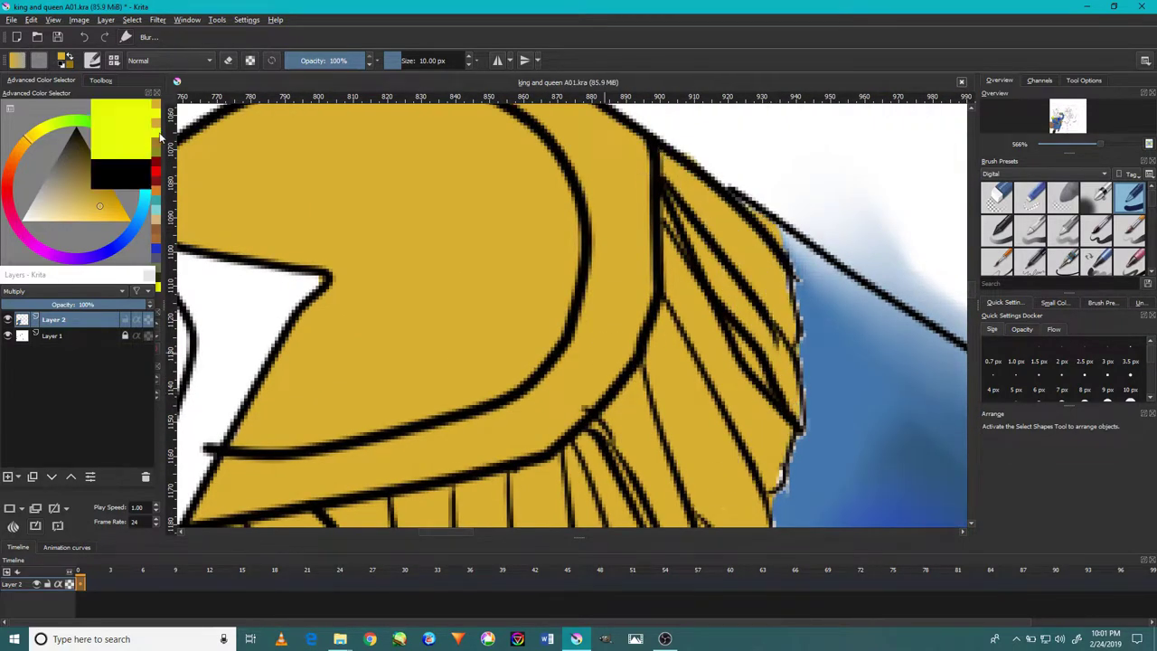
# - Airbrush bright yellow highlights over the gold epaulette with a slightly smaller soft brush
pyautogui.click(129, 219)
pyautogui.click(1096, 197)
pyautogui.scroll(-5, 768, 320)
pyautogui.scroll(1, 766, 316)
pyautogui.press('[')
pyautogui.press('[')
pyautogui.press('[')
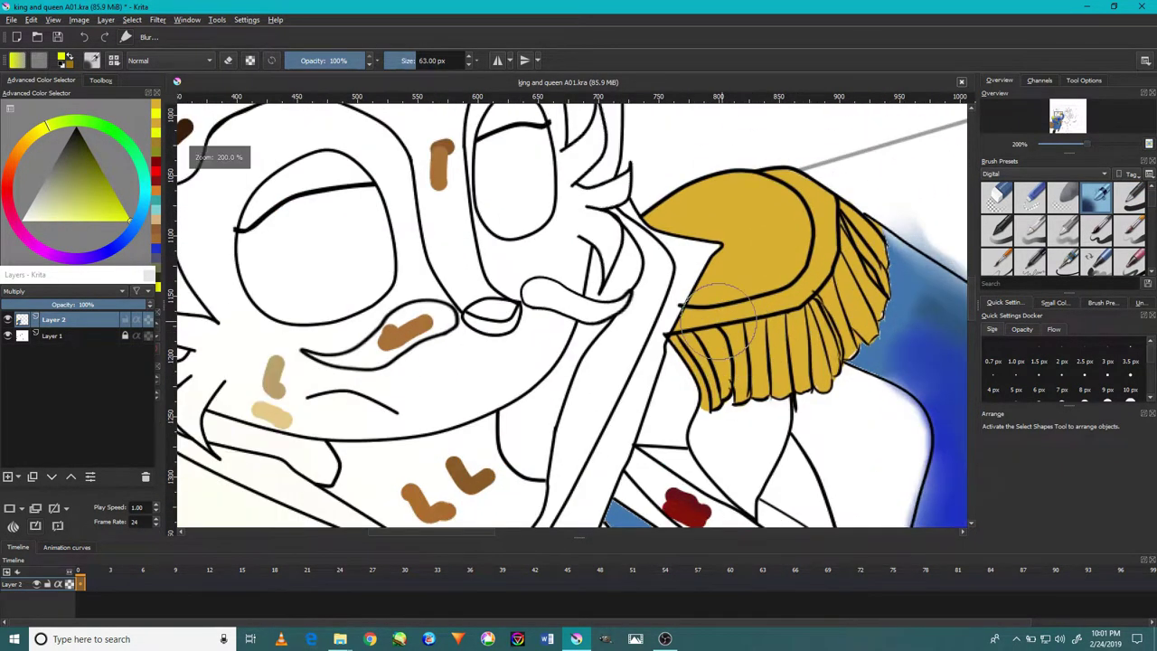
pyautogui.moveTo(687, 226); pyautogui.dragTo(804, 298)
pyautogui.moveTo(804, 208); pyautogui.dragTo(723, 380)
pyautogui.moveTo(858, 253); pyautogui.dragTo(723, 389)
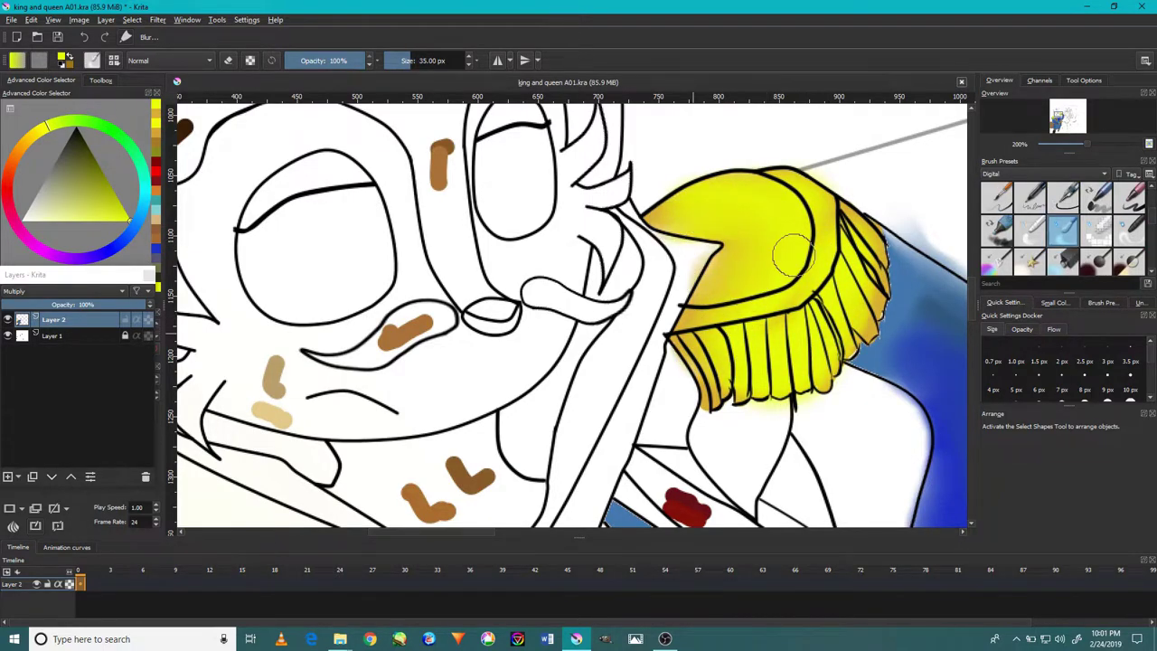
pyautogui.scroll(-3, 792, 256)
pyautogui.scroll(2, 633, 362)
pyautogui.scroll(3, 620, 413)
# - Sample the dark red and paint it along the first sash stripe to its end, undoing a stray dab
pyautogui.keyDown('ctrl'); pyautogui.click(637, 412); pyautogui.keyUp('ctrl')
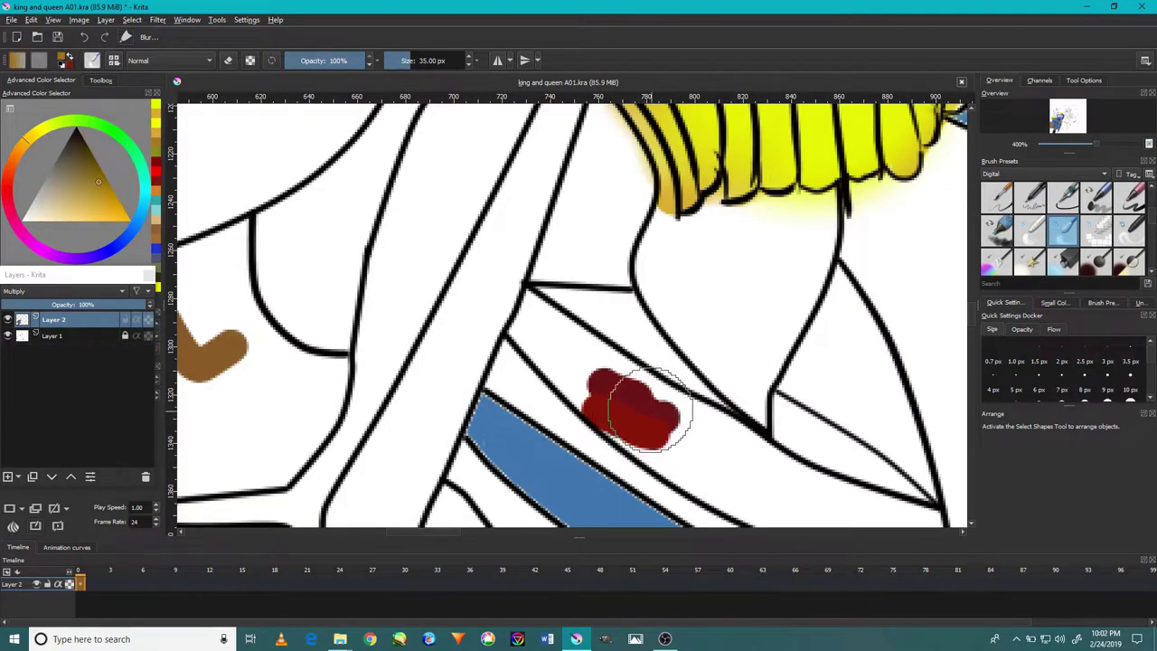
pyautogui.scroll(-2, 651, 412)
pyautogui.scroll(3, 696, 414)
pyautogui.click(704, 420)
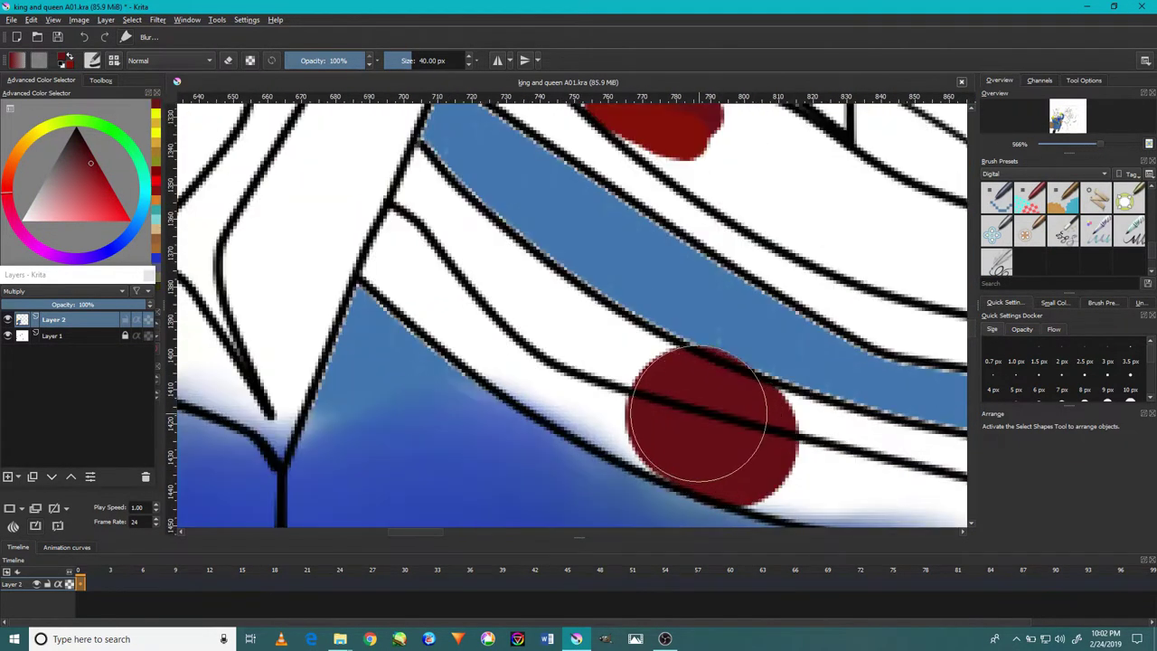
pyautogui.hotkey('ctrl', 'z')
pyautogui.moveTo(583, 380)
pyautogui.mouseDown()
pyautogui.moveTo(426, 233)
pyautogui.moveTo(498, 302)
pyautogui.moveTo(485, 284)
pyautogui.moveTo(690, 425)
pyautogui.mouseUp()
pyautogui.moveTo(451, 304)
pyautogui.mouseDown()
pyautogui.moveTo(628, 401)
pyautogui.moveTo(776, 405)
pyautogui.mouseUp()
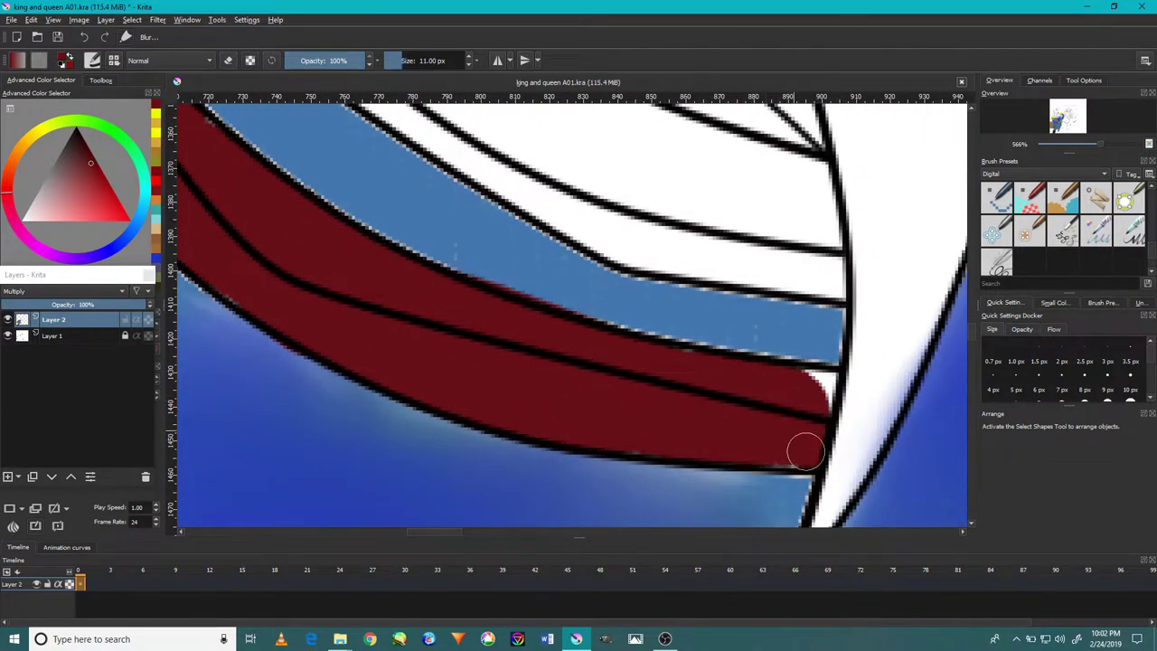
# - Paint dark red along the next sash band, undoing strokes that spill past the line
pyautogui.scroll(-2, 732, 365)
pyautogui.moveTo(775, 408); pyautogui.dragTo(411, 194)
pyautogui.moveTo(656, 351)
pyautogui.mouseDown()
pyautogui.moveTo(439, 207)
pyautogui.moveTo(697, 392)
pyautogui.mouseUp()
pyautogui.hotkey('ctrl', 'z')
pyautogui.moveTo(411, 194)
pyautogui.mouseDown()
pyautogui.moveTo(477, 250)
pyautogui.moveTo(716, 390)
pyautogui.moveTo(467, 214)
pyautogui.mouseUp()
pyautogui.scroll(-5, 468, 214)
pyautogui.scroll(6, 529, 343)
pyautogui.moveTo(529, 344); pyautogui.dragTo(258, 192)
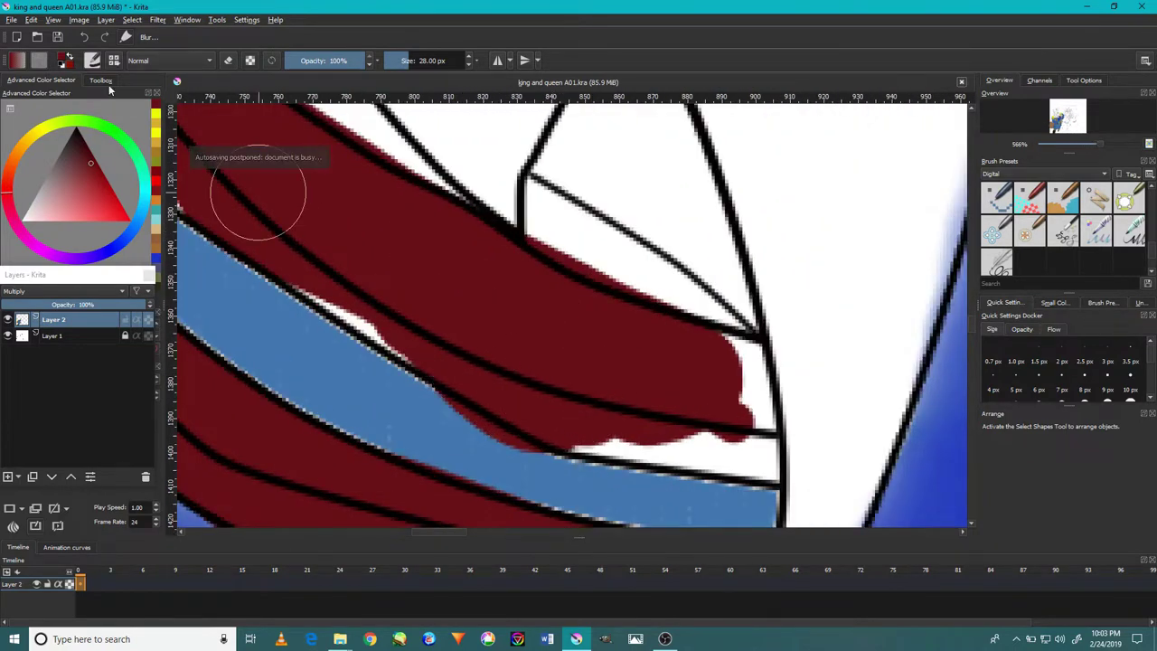
pyautogui.hotkey('ctrl', 'z')
# - Fill the remaining white gaps beside the black lines and along the upper stripe with dark red
pyautogui.moveTo(578, 392); pyautogui.dragTo(624, 432)
pyautogui.hotkey('ctrl', 'z')
pyautogui.moveTo(669, 380)
pyautogui.mouseDown()
pyautogui.moveTo(733, 392)
pyautogui.moveTo(606, 405)
pyautogui.moveTo(434, 361)
pyautogui.mouseUp()
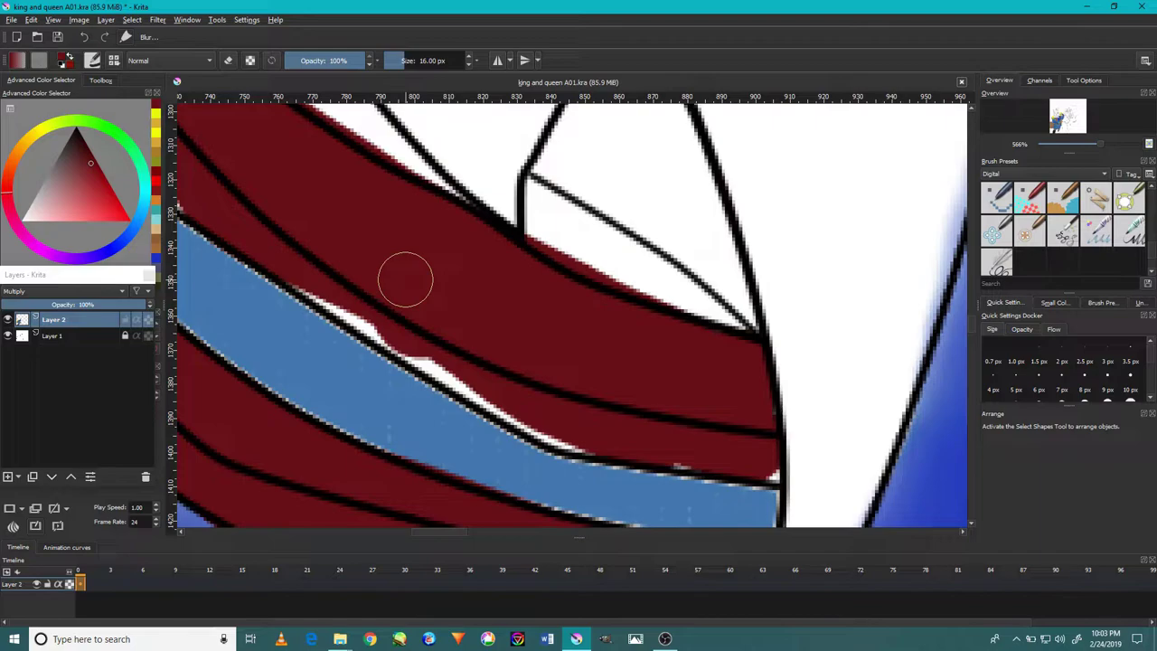
pyautogui.moveTo(631, 419); pyautogui.dragTo(396, 326)
pyautogui.scroll(1, 750, 445)
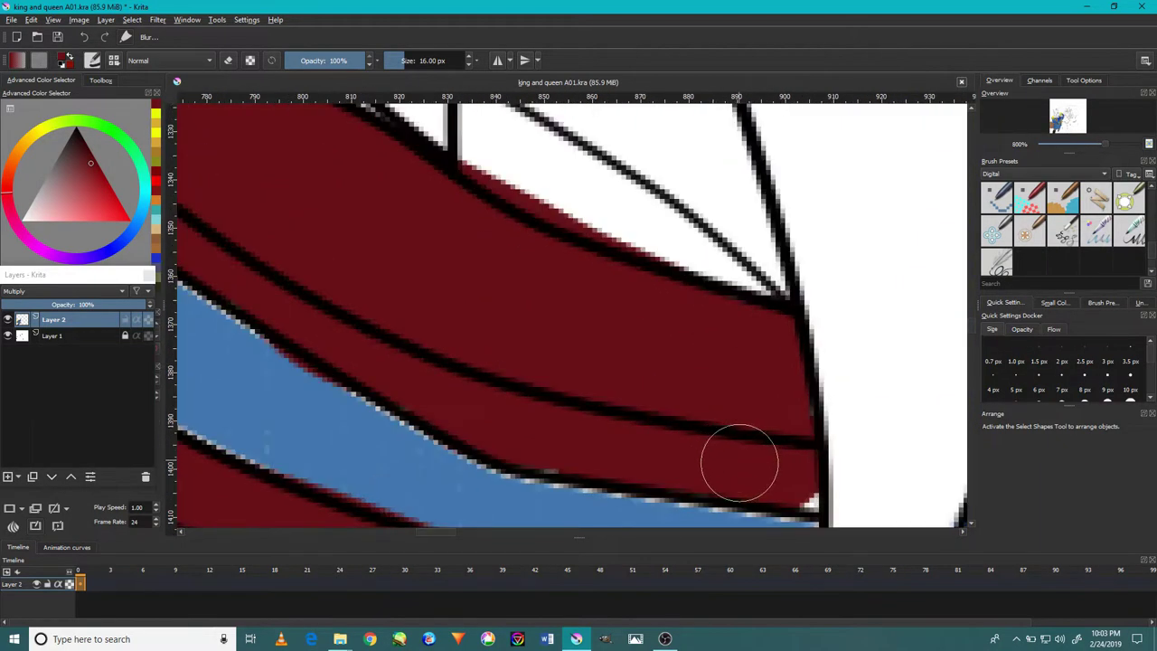
pyautogui.moveTo(491, 335)
pyautogui.mouseDown()
pyautogui.moveTo(416, 181)
pyautogui.moveTo(371, 298)
pyautogui.moveTo(346, 328)
pyautogui.mouseUp()
pyautogui.scroll(-4, 346, 328)
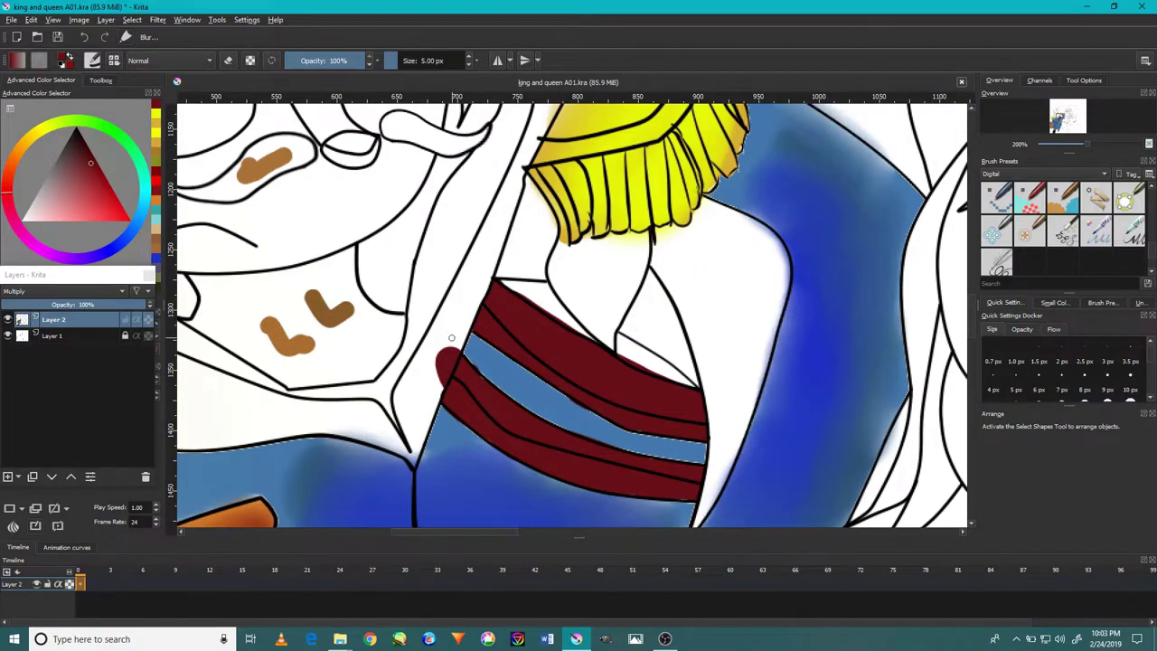
pyautogui.click(1096, 199)
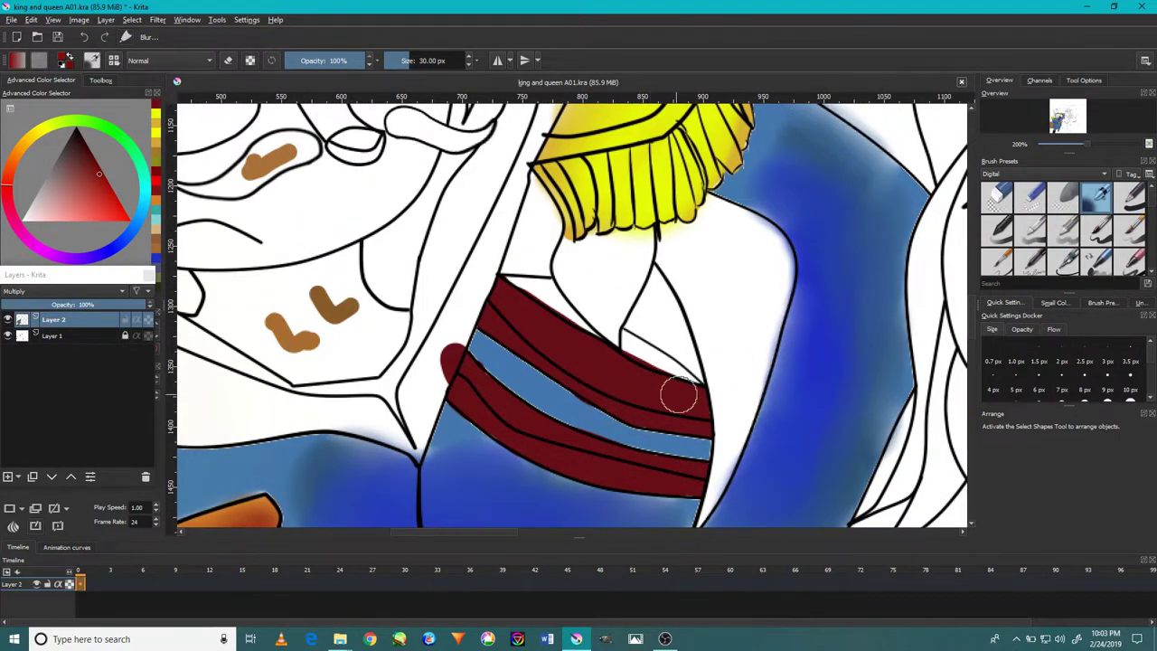
# - Choose a solid brush and dab bright red just below the gold fringe
pyautogui.scroll(1, 587, 359)
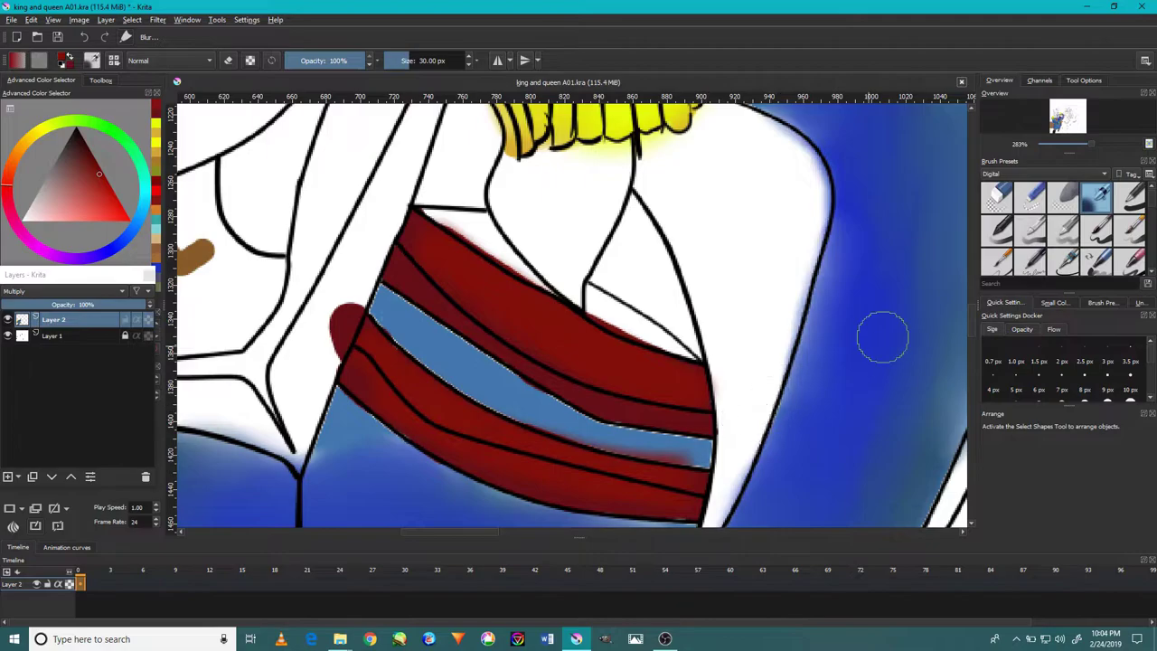
pyautogui.scroll(-1, 882, 337)
pyautogui.scroll(1, 671, 265)
pyautogui.click(658, 275)
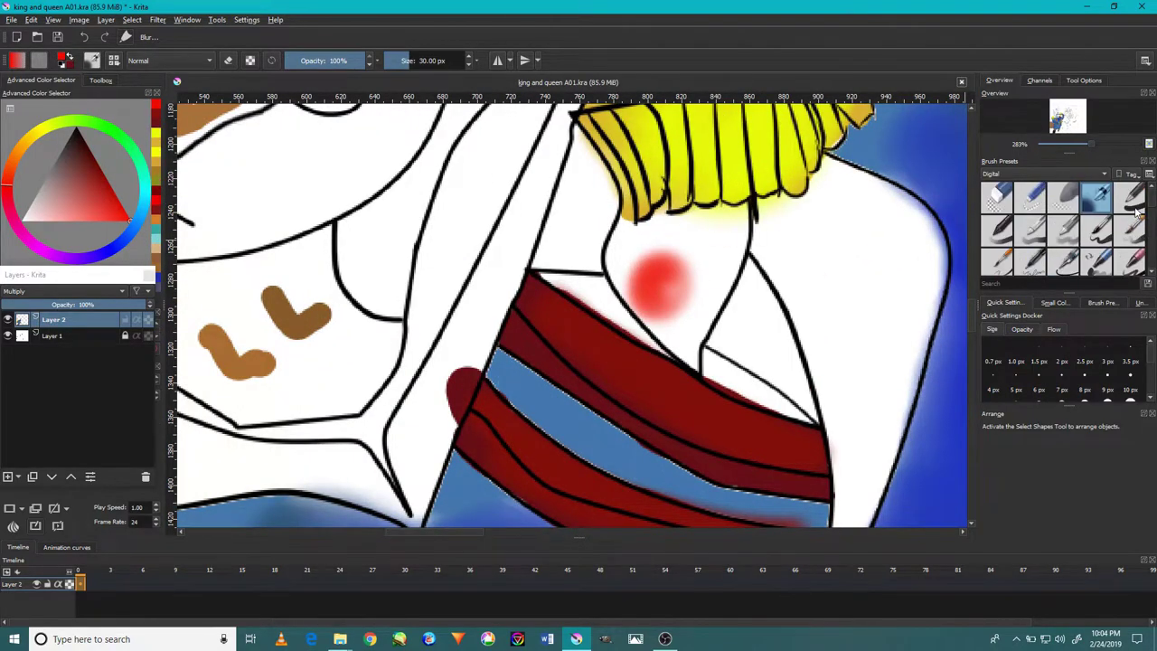
pyautogui.click(1130, 197)
pyautogui.click(666, 264)
pyautogui.scroll(-3, 633, 299)
pyautogui.scroll(5, 633, 299)
# - Paint bright red over the panel and its bottom tip, shrinking the brush to 20 then 8 px
pyautogui.moveTo(685, 284)
pyautogui.mouseDown()
pyautogui.moveTo(710, 380)
pyautogui.moveTo(769, 396)
pyautogui.mouseUp()
pyautogui.press('[')
pyautogui.press('[')
pyautogui.press('[')
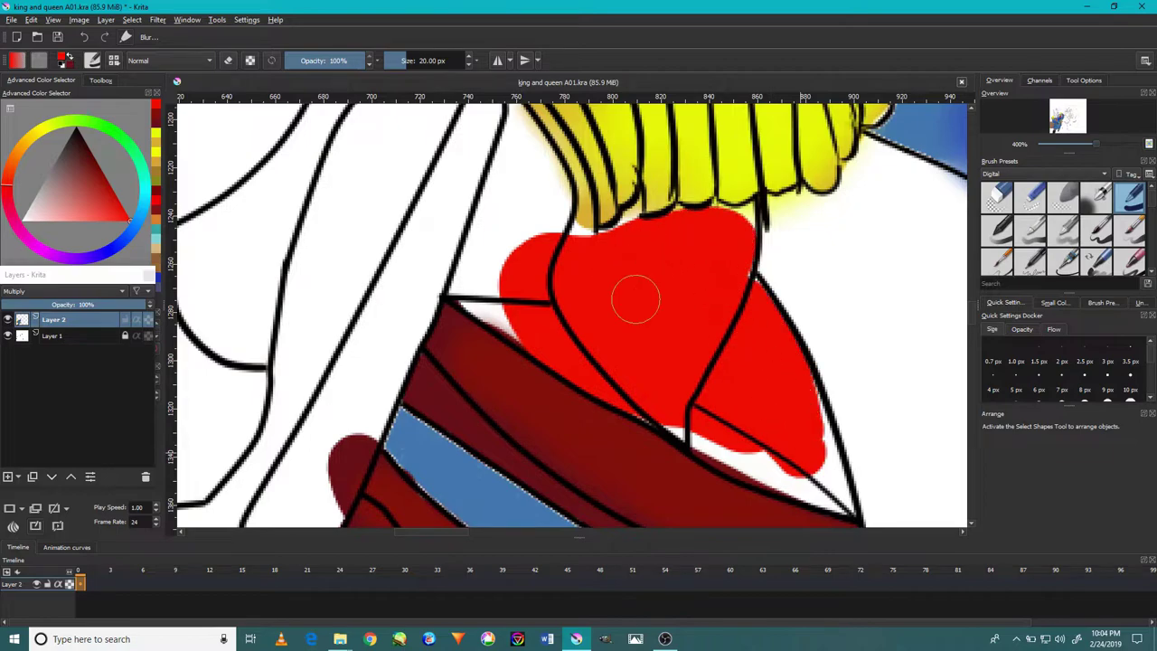
pyautogui.moveTo(809, 465)
pyautogui.mouseDown()
pyautogui.moveTo(836, 497)
pyautogui.moveTo(754, 402)
pyautogui.mouseUp()
pyautogui.press('[')
pyautogui.press('[')
pyautogui.press('[')
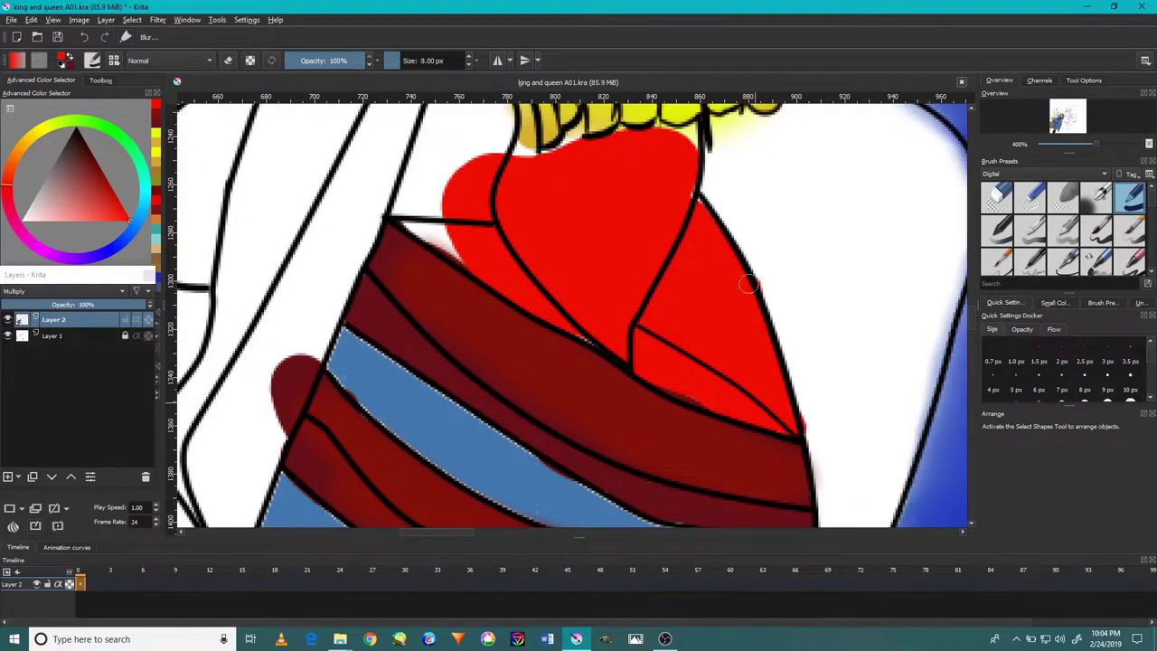
pyautogui.moveTo(523, 180); pyautogui.dragTo(631, 303)
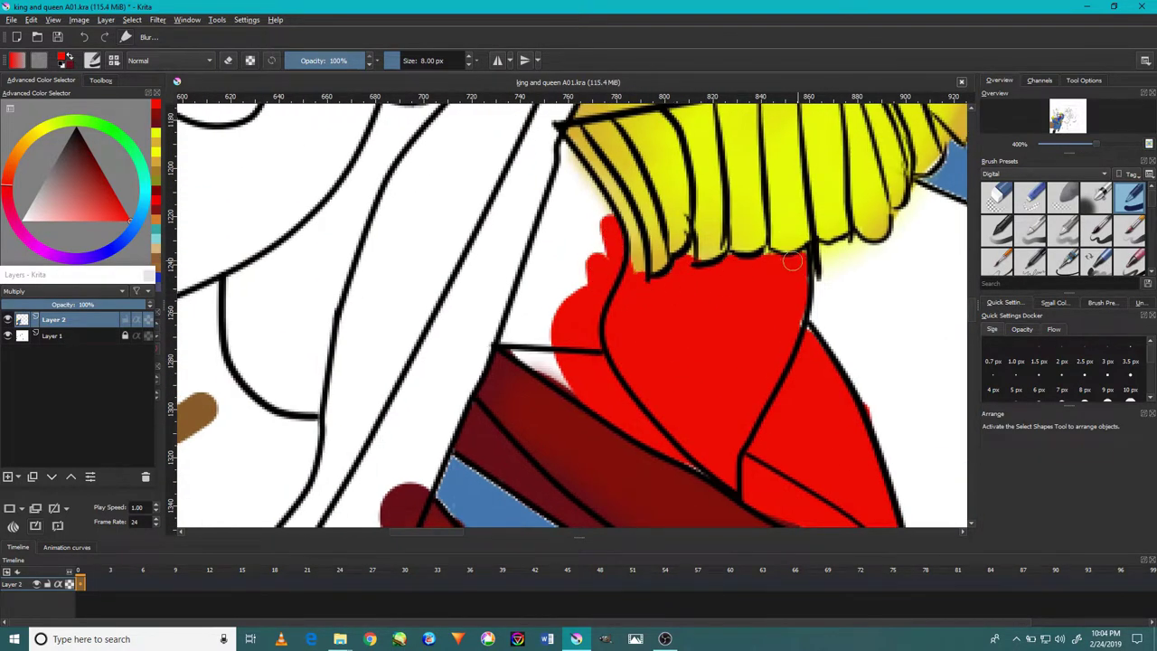
pyautogui.moveTo(792, 261); pyautogui.dragTo(814, 312)
pyautogui.moveTo(553, 370); pyautogui.dragTo(599, 294)
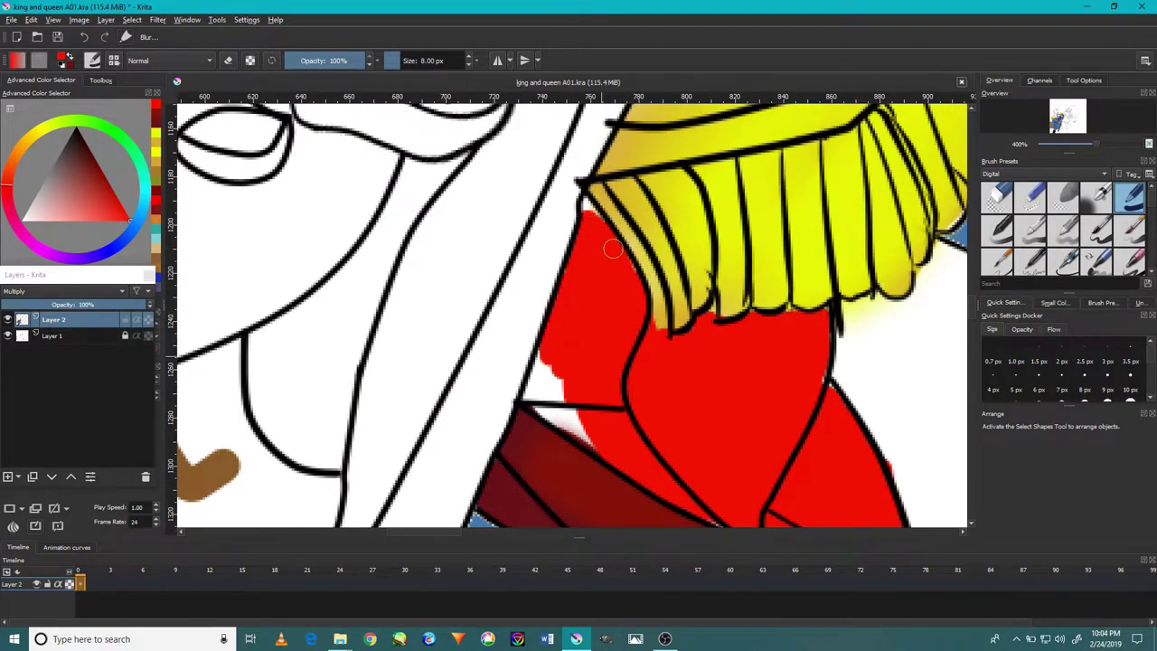
pyautogui.scroll(-4, 624, 386)
pyautogui.scroll(5, 547, 271)
pyautogui.press('[')
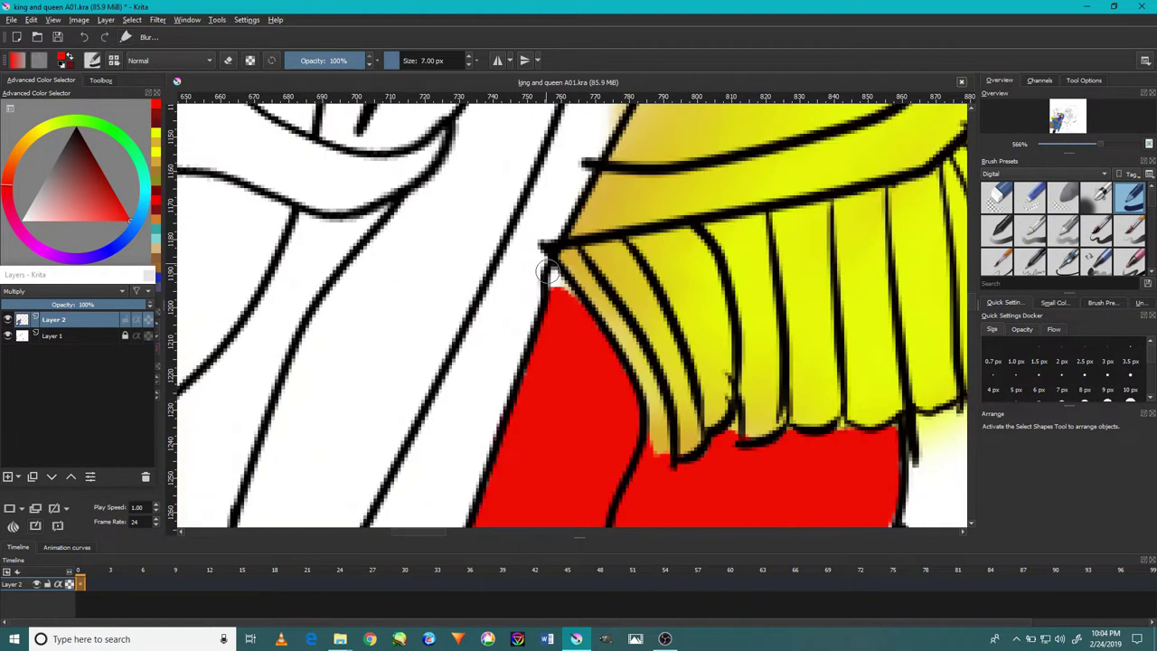
# - Paint dark red shading onto the lower part of the red panel with a smaller brush
pyautogui.click(1094, 198)
pyautogui.press('1')
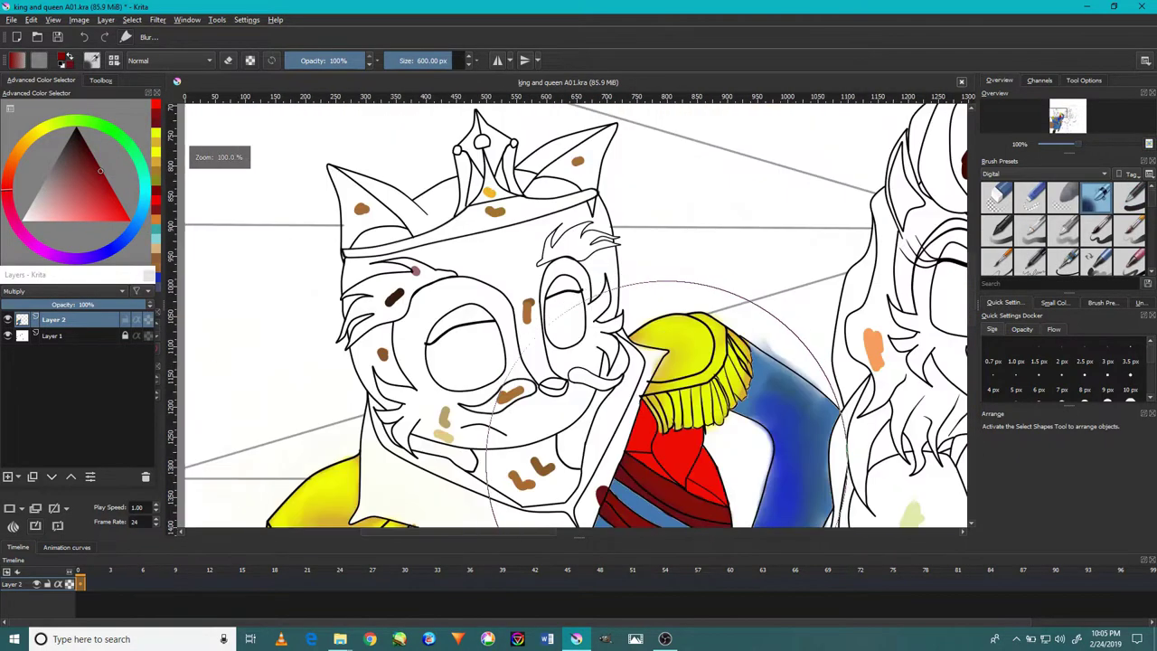
pyautogui.scroll(3, 702, 483)
pyautogui.press('[')
pyautogui.press('[')
pyautogui.press('[')
pyautogui.moveTo(713, 478)
pyautogui.mouseDown()
pyautogui.moveTo(653, 444)
pyautogui.moveTo(735, 508)
pyautogui.moveTo(573, 423)
pyautogui.mouseUp()
pyautogui.moveTo(660, 406); pyautogui.dragTo(723, 479)
# - Soften and blend the dark red shading with a 26 px blending brush
pyautogui.click(1063, 230)
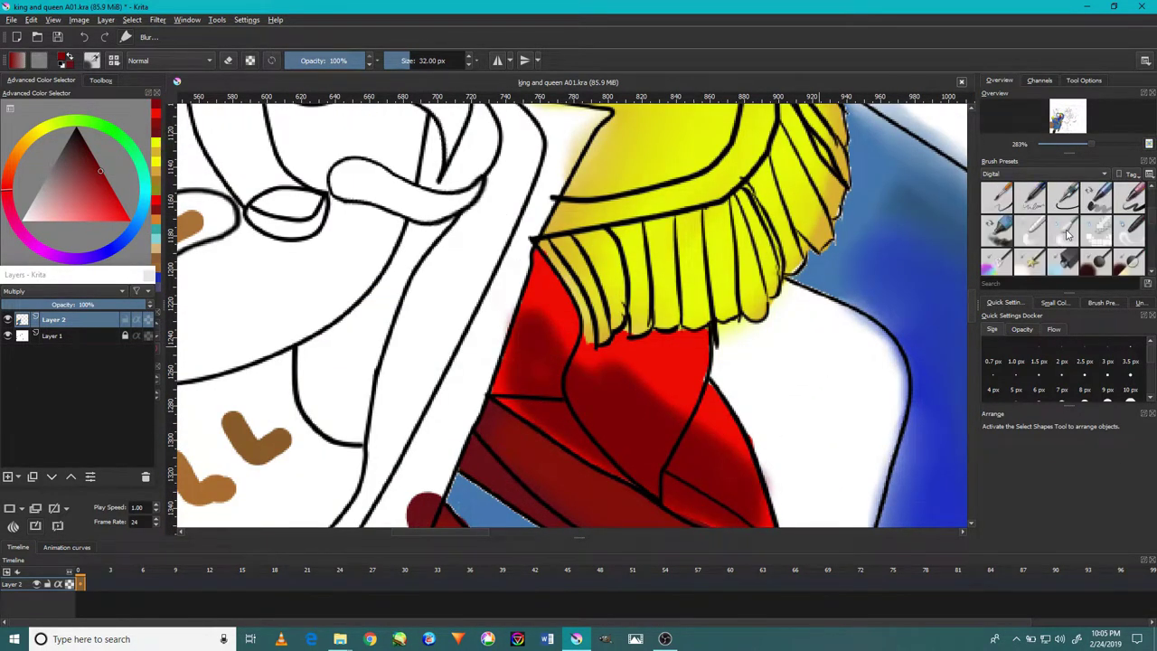
pyautogui.press('1')
pyautogui.scroll(3, 678, 432)
pyautogui.press('[')
pyautogui.press('[')
pyautogui.press('[')
pyautogui.moveTo(620, 413); pyautogui.dragTo(580, 439)
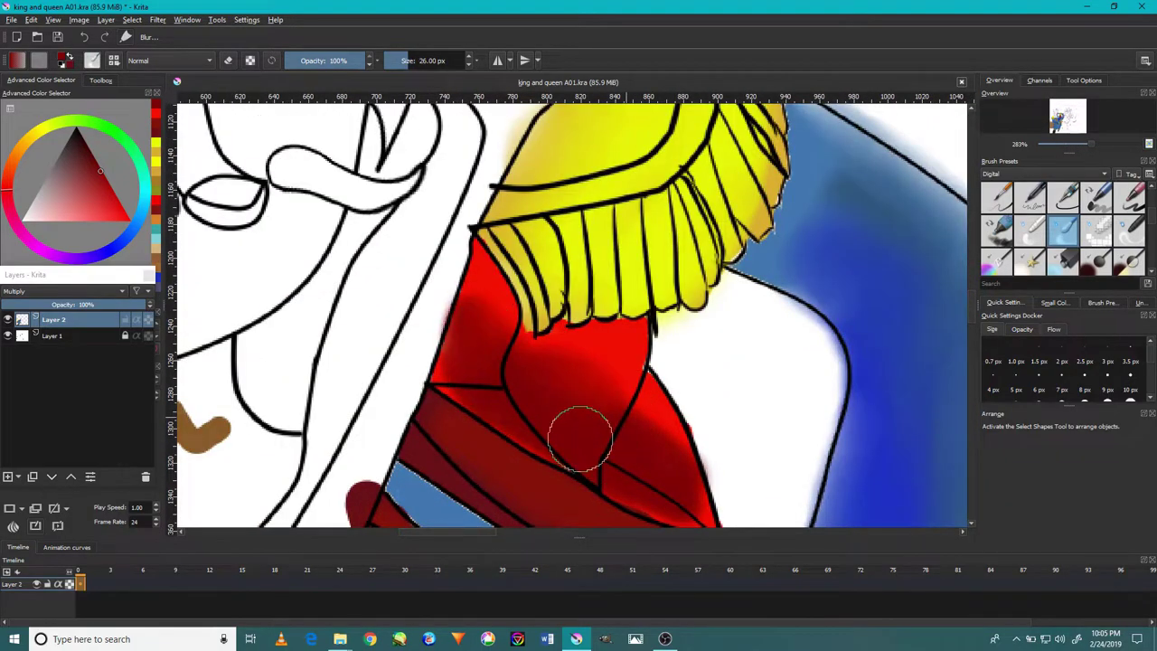
pyautogui.moveTo(591, 373)
pyautogui.mouseDown()
pyautogui.moveTo(454, 353)
pyautogui.moveTo(633, 434)
pyautogui.moveTo(624, 406)
pyautogui.mouseUp()
pyautogui.scroll(-3, 508, 437)
pyautogui.scroll(-5, 508, 438)
pyautogui.scroll(6, 560, 325)
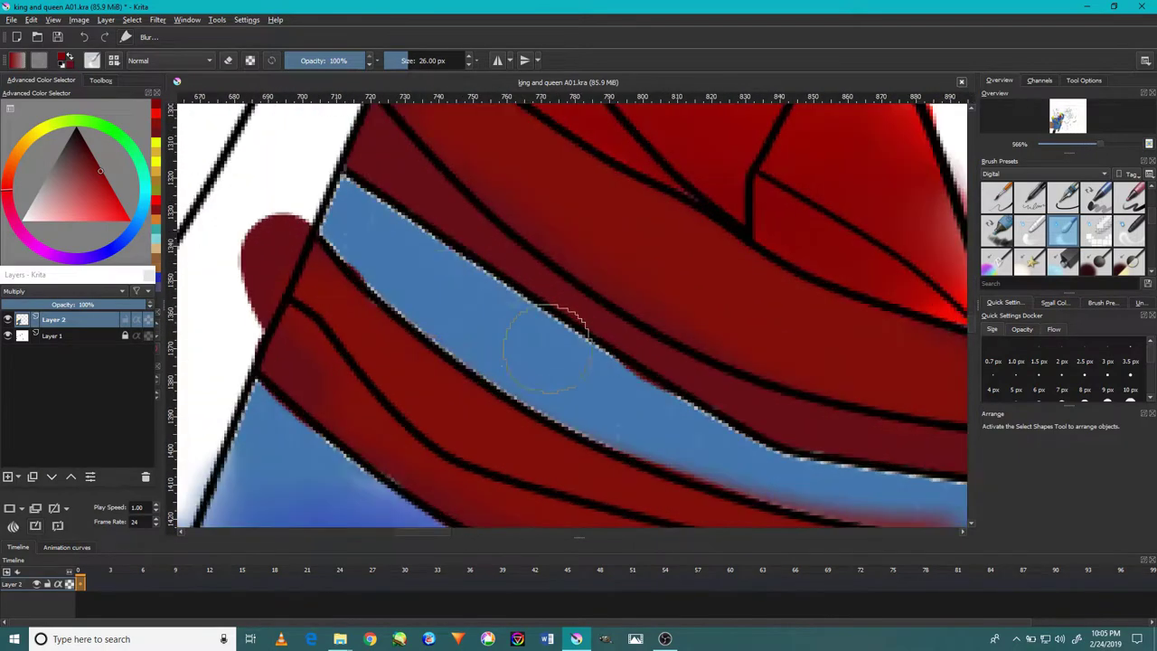
pyautogui.scroll(-2, 636, 468)
pyautogui.scroll(-5, 635, 468)
pyautogui.scroll(1, 470, 353)
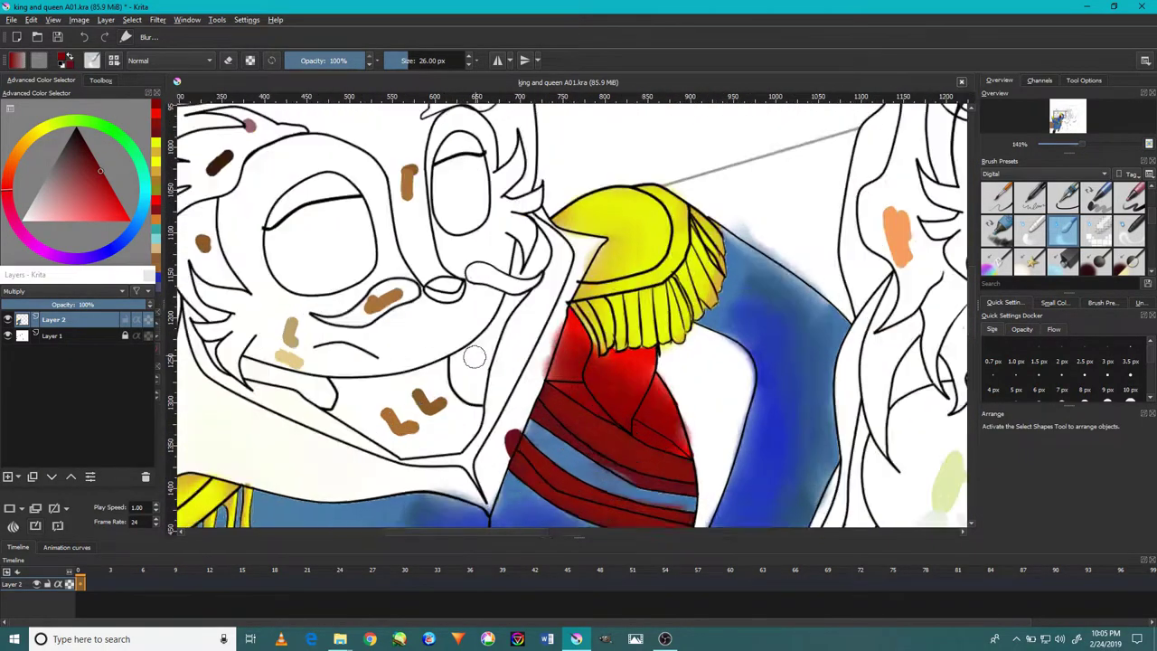
pyautogui.scroll(-2, 470, 352)
pyautogui.click(76, 194)
# - Paint cyan over the king's collar and along its left edge
pyautogui.scroll(-1, 1088, 214)
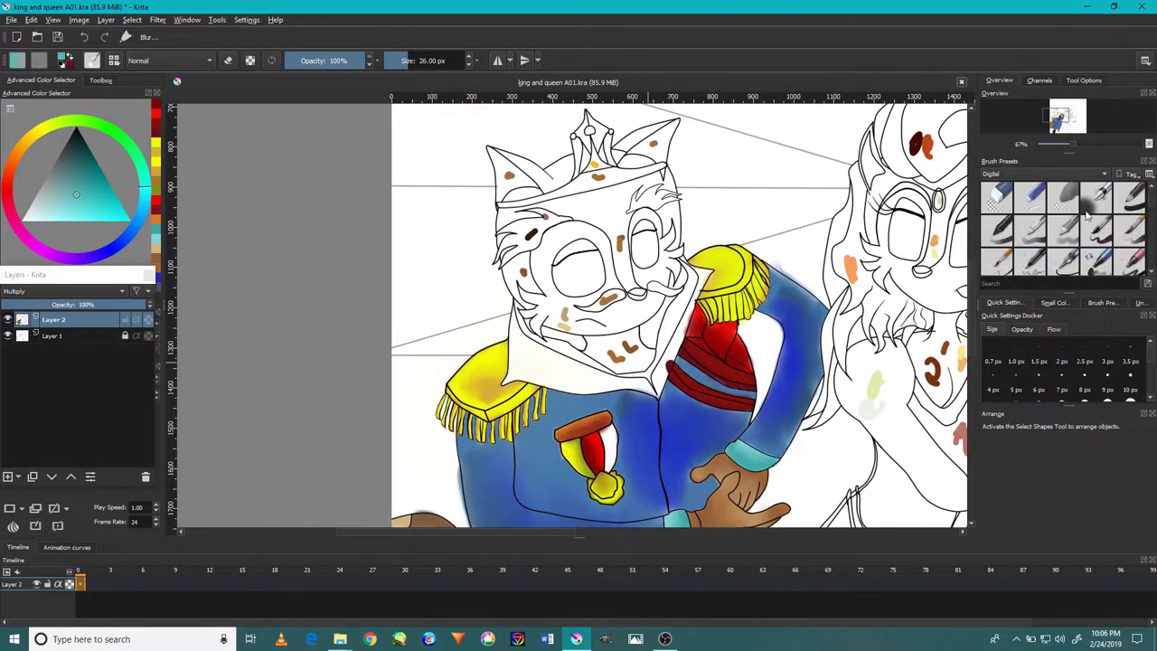
pyautogui.scroll(3, 576, 337)
pyautogui.moveTo(524, 343); pyautogui.dragTo(597, 361)
pyautogui.moveTo(488, 325); pyautogui.dragTo(678, 398)
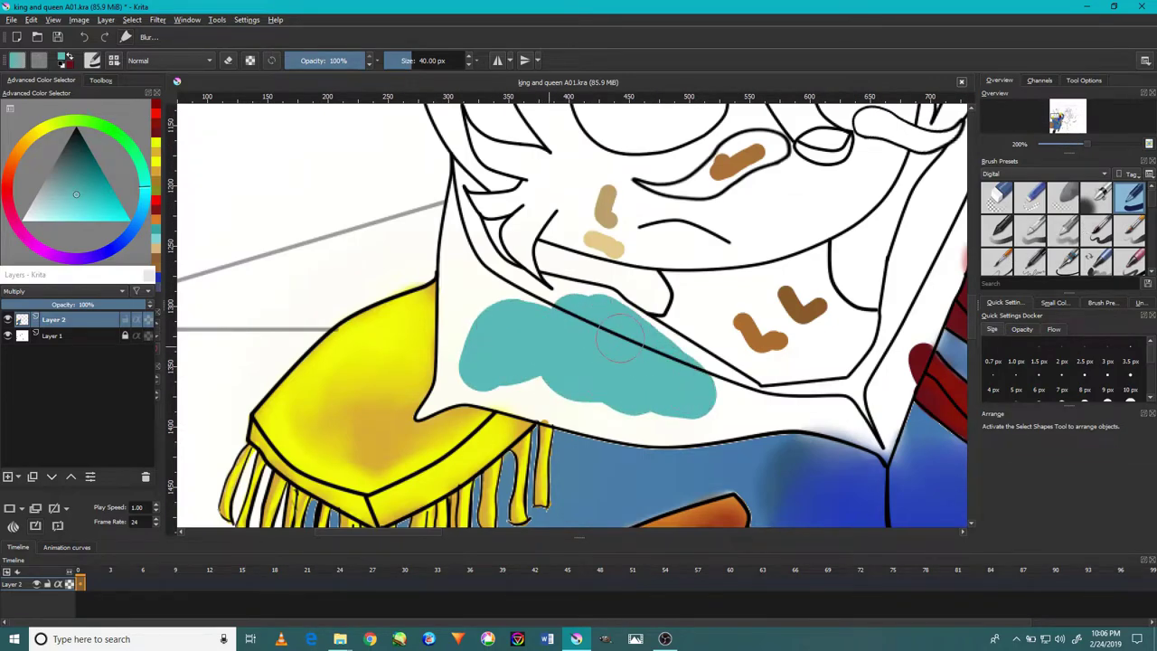
pyautogui.scroll(-6, 633, 361)
pyautogui.scroll(6, 663, 341)
pyautogui.moveTo(624, 262); pyautogui.dragTo(608, 346)
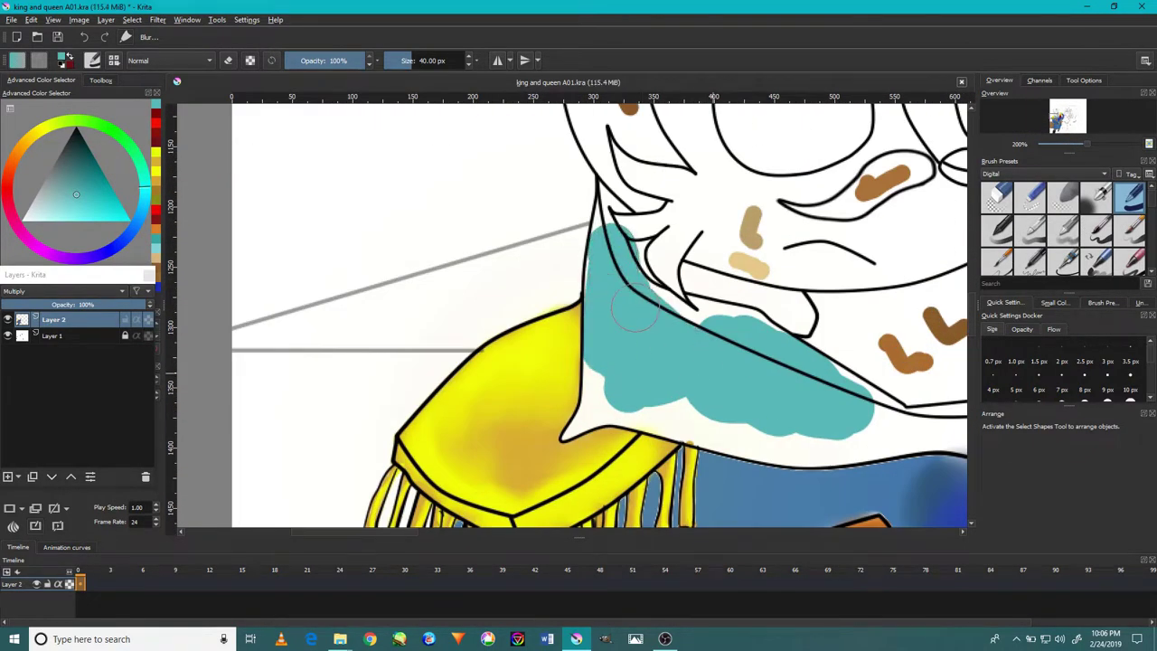
# - Fill the collar's left edge and the gap between strands with cyan
pyautogui.scroll(2, 723, 439)
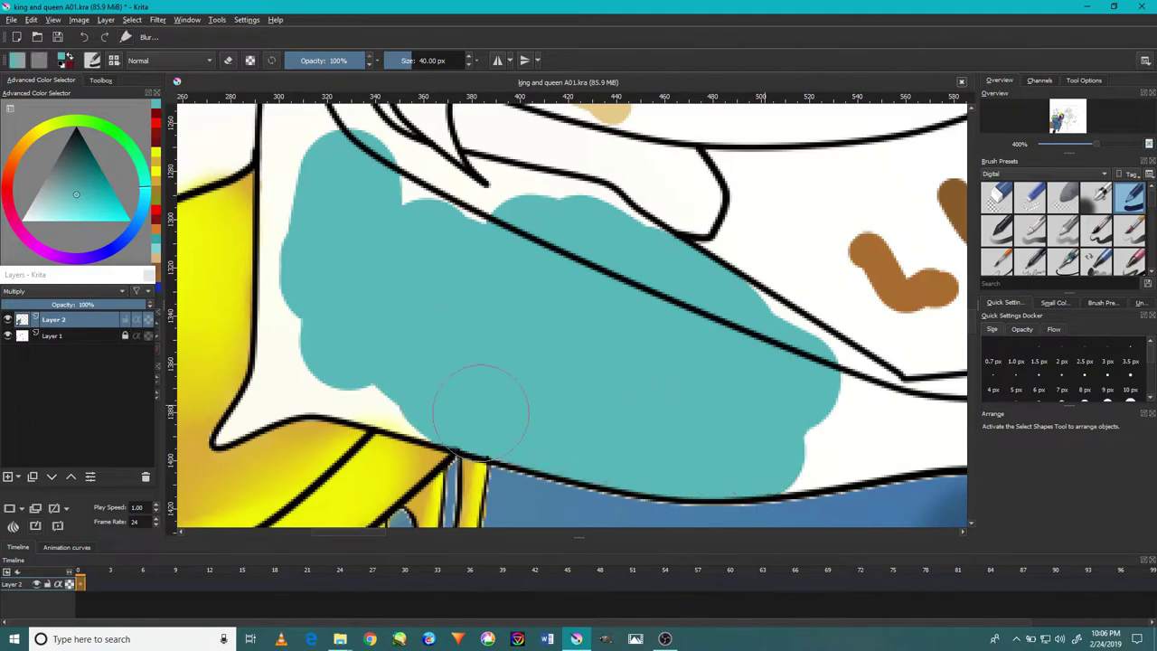
pyautogui.scroll(-4, 488, 361)
pyautogui.scroll(3, 500, 327)
pyautogui.scroll(3, 524, 362)
pyautogui.moveTo(507, 379); pyautogui.dragTo(479, 271)
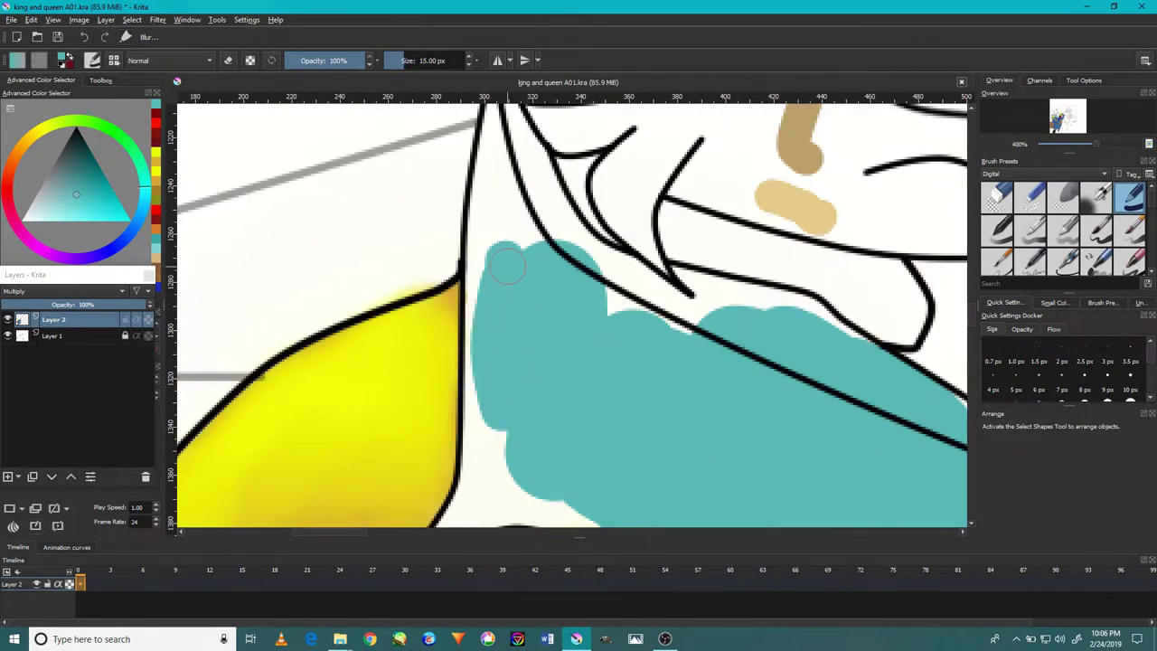
pyautogui.moveTo(488, 190)
pyautogui.mouseDown()
pyautogui.moveTo(484, 357)
pyautogui.moveTo(608, 330)
pyautogui.mouseUp()
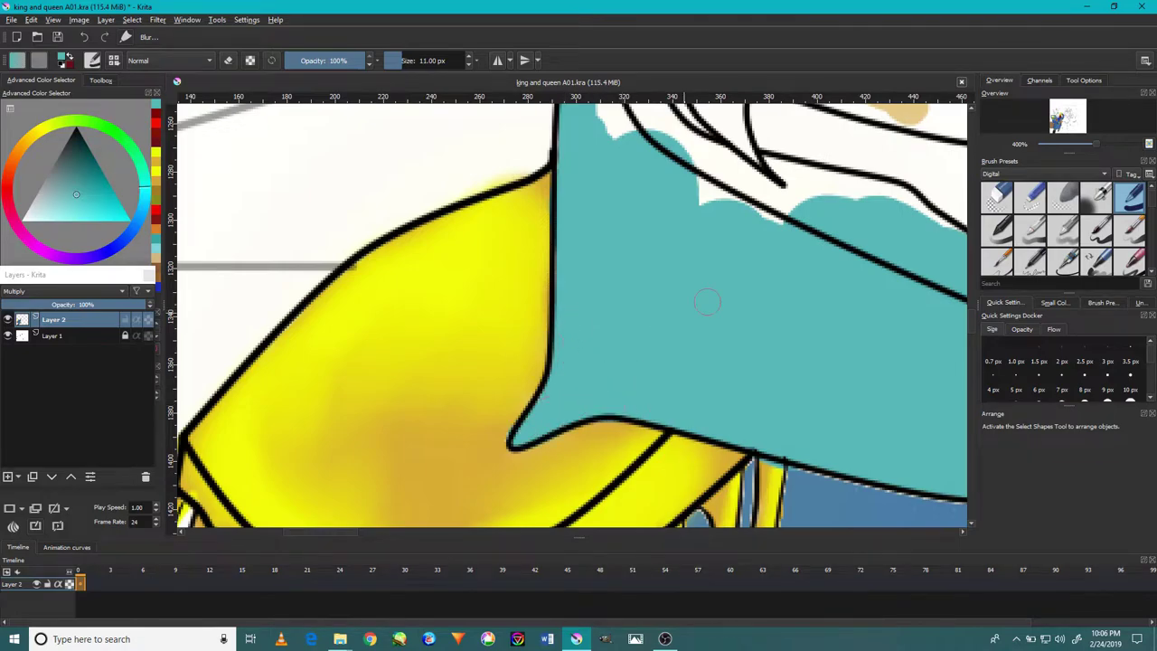
pyautogui.moveTo(707, 302)
pyautogui.mouseDown()
pyautogui.moveTo(632, 380)
pyautogui.moveTo(558, 260)
pyautogui.mouseUp()
# - Fill the white gaps along the collar edge with cyan
pyautogui.scroll(-5, 549, 206)
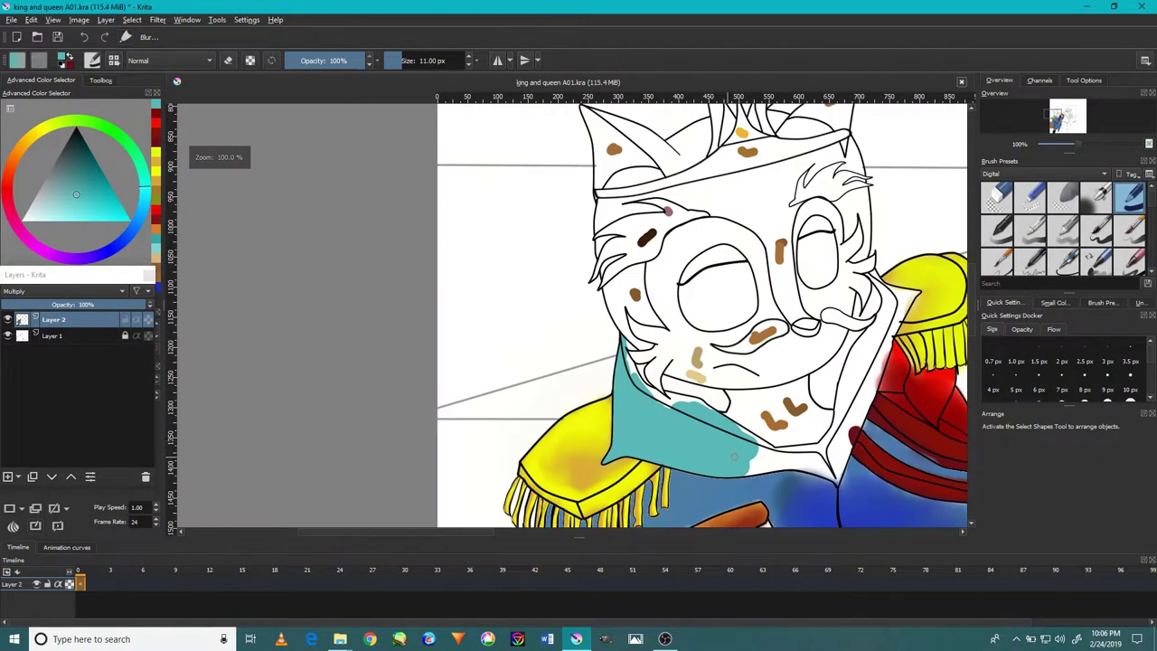
pyautogui.scroll(5, 873, 459)
pyautogui.scroll(-5, 807, 393)
pyautogui.scroll(6, 488, 289)
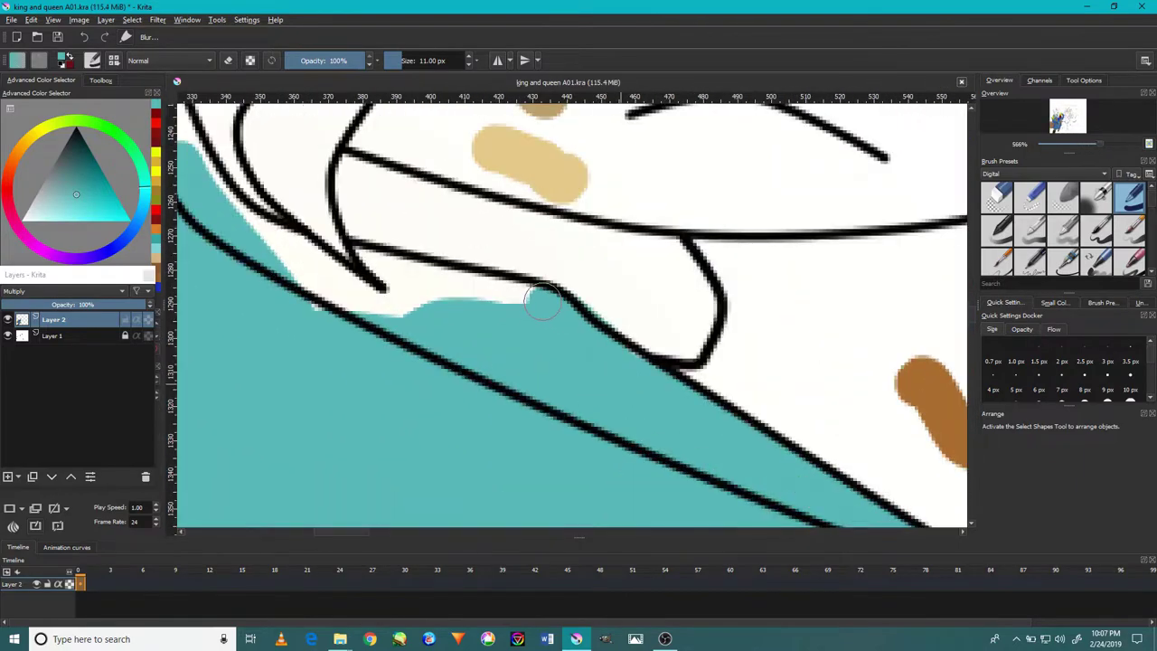
pyautogui.moveTo(542, 298); pyautogui.dragTo(271, 235)
pyautogui.moveTo(326, 271); pyautogui.dragTo(487, 291)
pyautogui.scroll(-1, 486, 291)
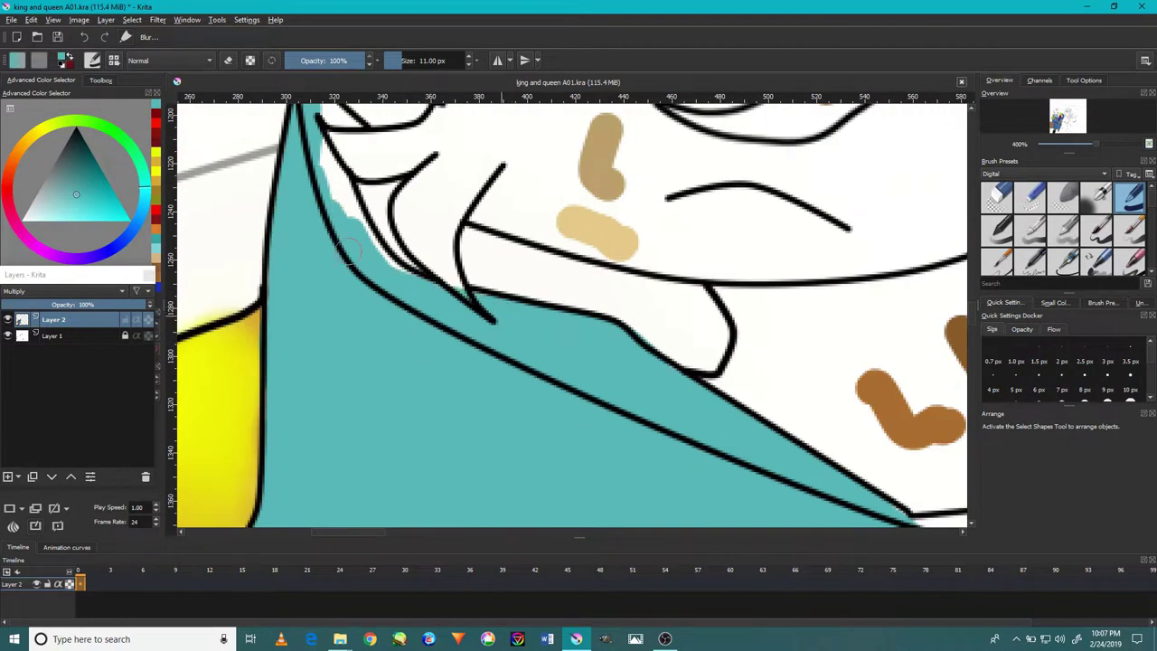
pyautogui.scroll(1, 348, 218)
pyautogui.scroll(-5, 348, 218)
pyautogui.scroll(4, 469, 304)
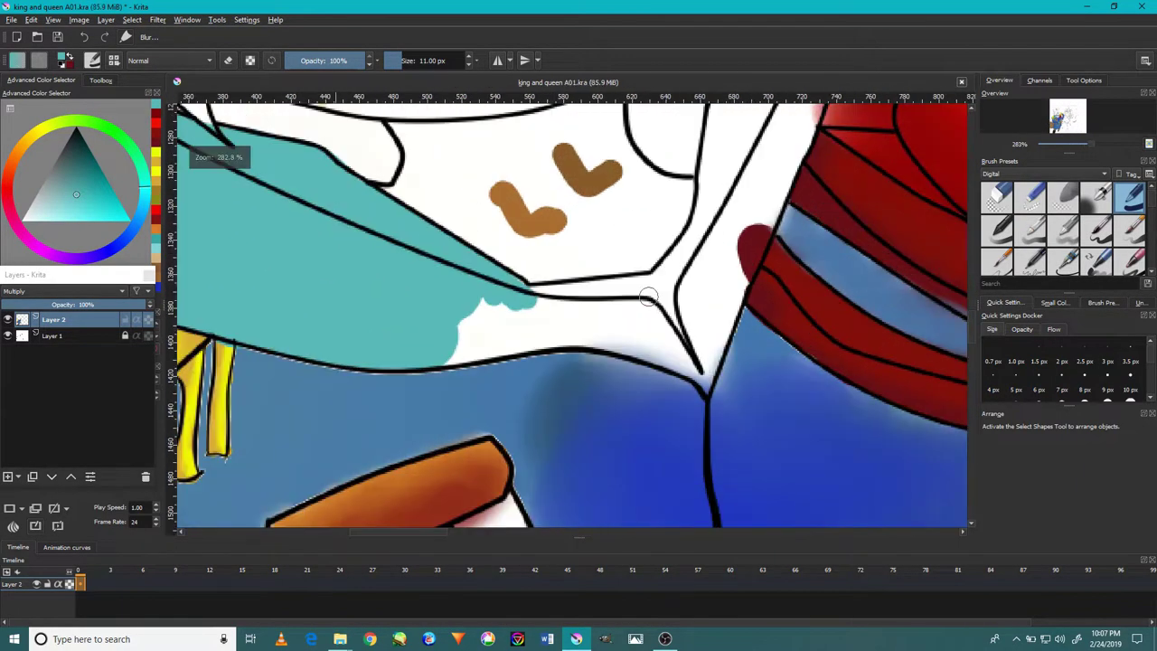
pyautogui.moveTo(658, 330); pyautogui.dragTo(468, 303)
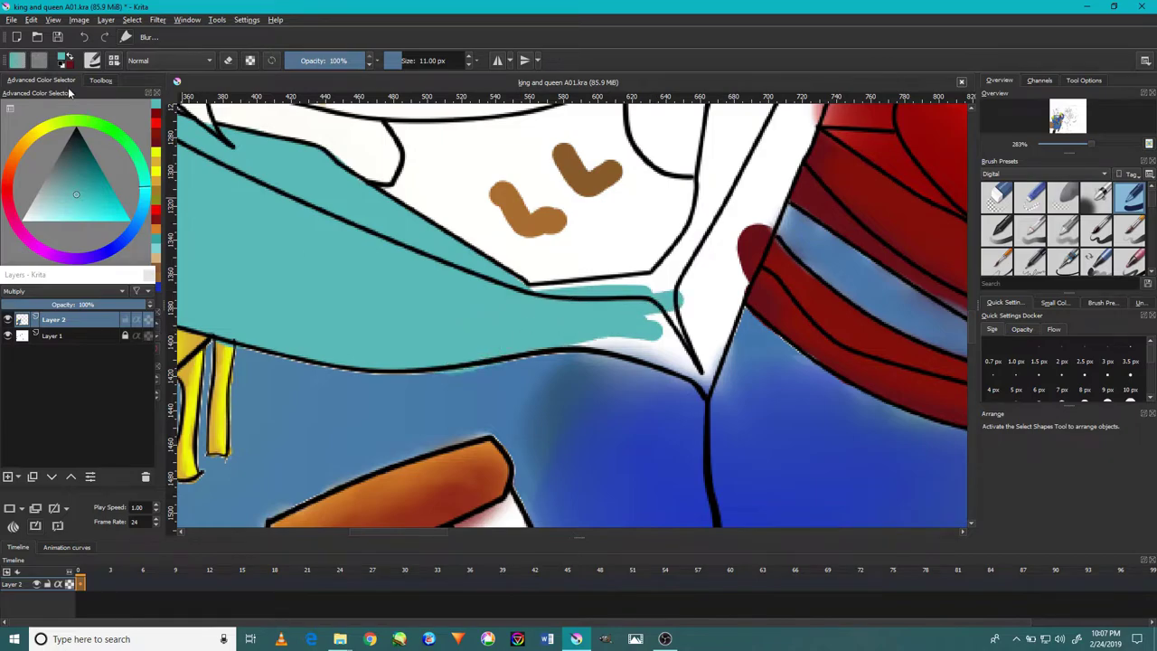
# - Enlarge the brush to 18 px and fill the remaining white areas around the collar point with cyan
pyautogui.scroll(2, 543, 336)
pyautogui.press(']')
pyautogui.press(']')
pyautogui.press(']')
pyautogui.scroll(3, 472, 315)
pyautogui.moveTo(473, 315)
pyautogui.mouseDown()
pyautogui.moveTo(400, 245)
pyautogui.moveTo(397, 355)
pyautogui.moveTo(751, 271)
pyautogui.mouseUp()
pyautogui.moveTo(630, 269); pyautogui.dragTo(361, 296)
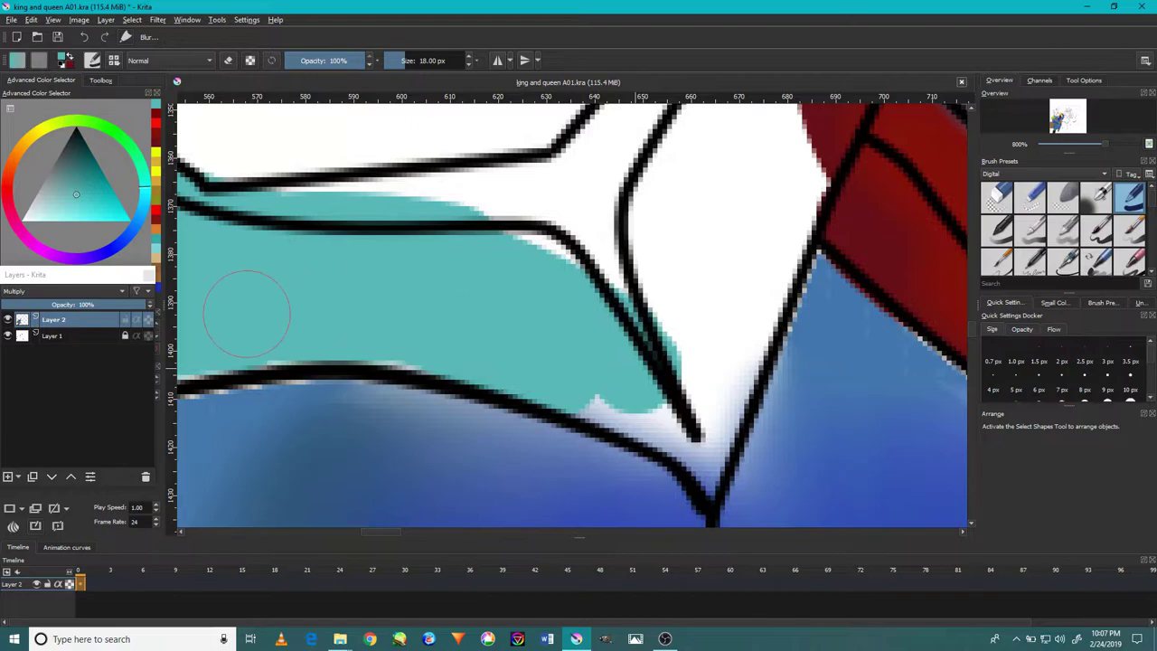
pyautogui.moveTo(597, 163); pyautogui.dragTo(349, 258)
pyautogui.scroll(-2, 589, 331)
pyautogui.moveTo(588, 331)
pyautogui.mouseDown()
pyautogui.moveTo(592, 397)
pyautogui.moveTo(601, 208)
pyautogui.mouseUp()
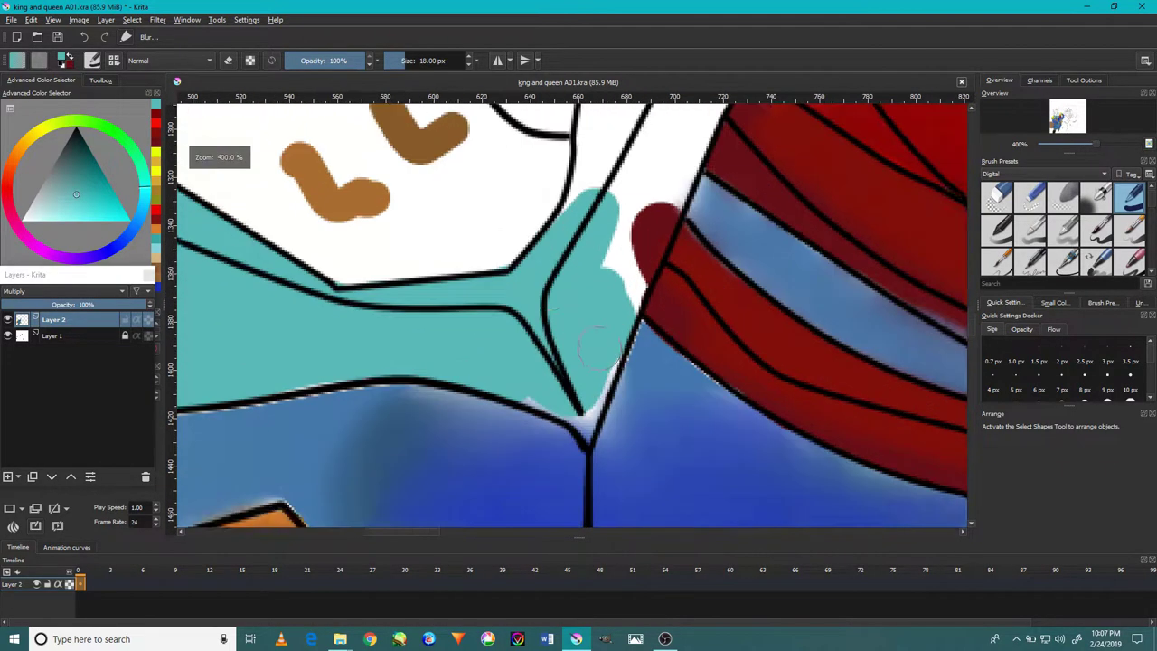
pyautogui.scroll(1, 596, 343)
pyautogui.press('[')
pyautogui.press('[')
pyautogui.press('[')
pyautogui.moveTo(608, 263)
pyautogui.mouseDown()
pyautogui.moveTo(634, 366)
pyautogui.moveTo(620, 233)
pyautogui.moveTo(573, 305)
pyautogui.mouseUp()
pyautogui.scroll(-1, 635, 353)
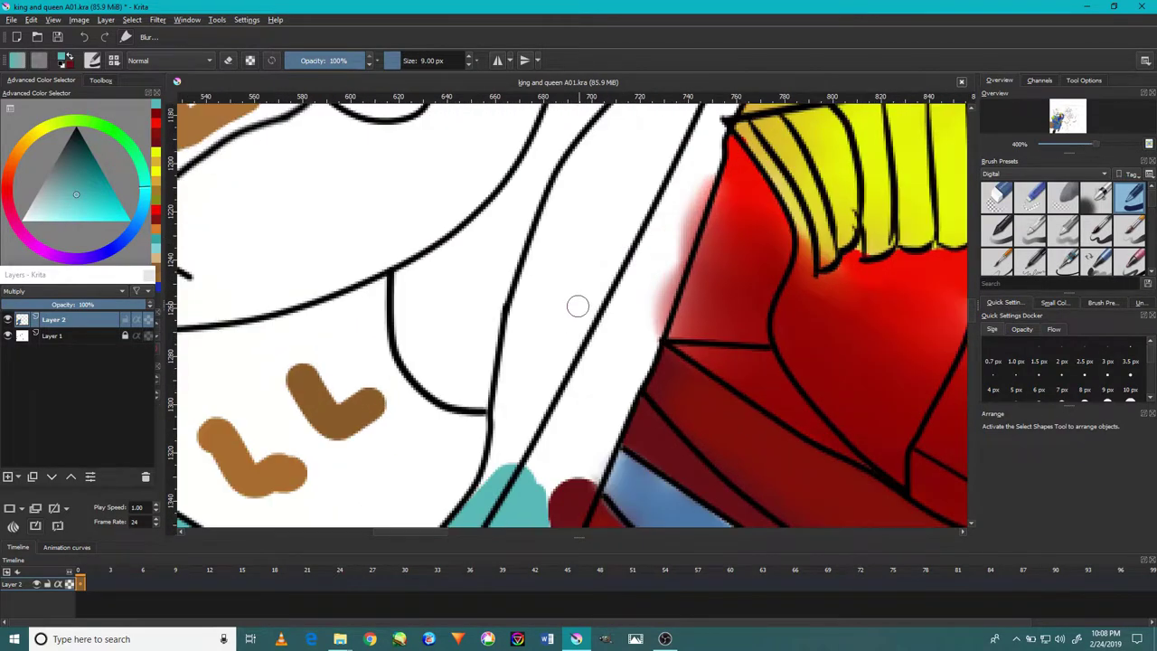
# - Fill the white gap beside the red sleeve with cyan using a larger brush
pyautogui.press(']')
pyautogui.press(']')
pyautogui.press(']')
pyautogui.moveTo(538, 438)
pyautogui.mouseDown()
pyautogui.moveTo(597, 344)
pyautogui.moveTo(626, 362)
pyautogui.mouseUp()
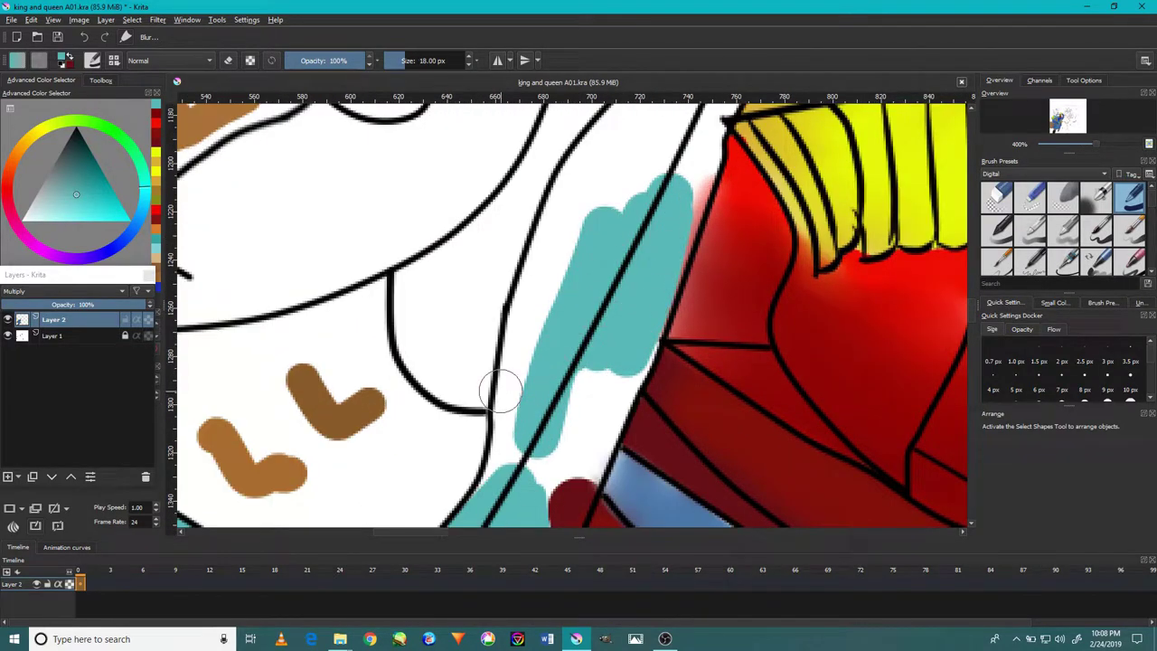
pyautogui.scroll(-2, 502, 390)
pyautogui.scroll(-1, 623, 290)
pyautogui.scroll(-1, 624, 289)
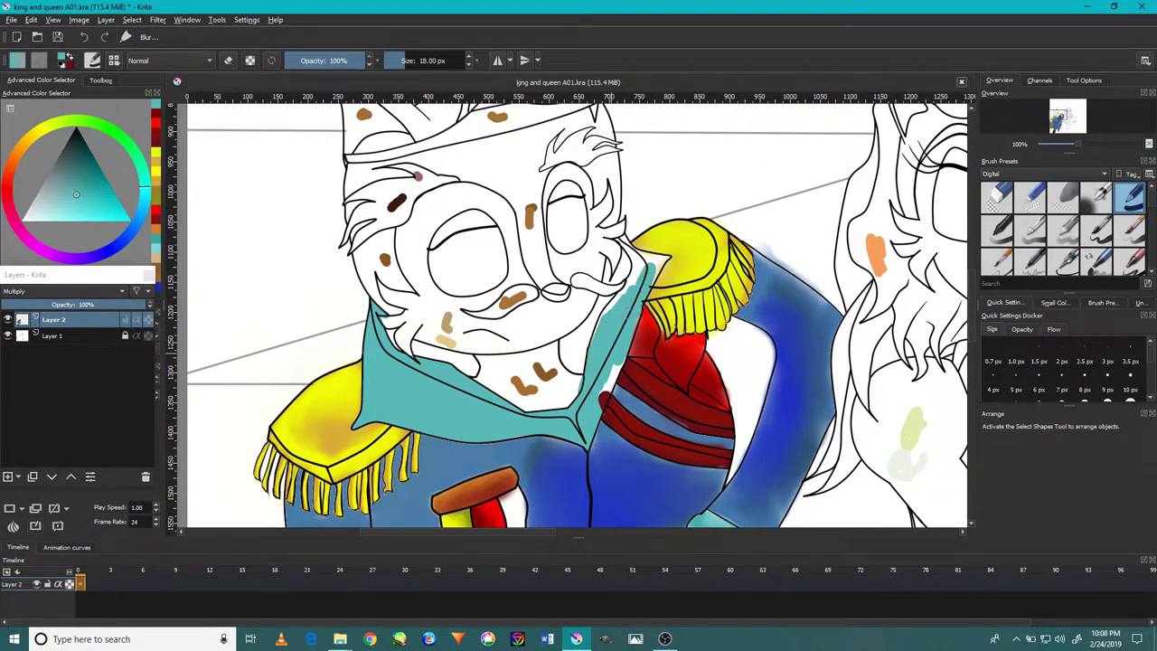
pyautogui.scroll(2, 635, 278)
pyautogui.scroll(1, 630, 369)
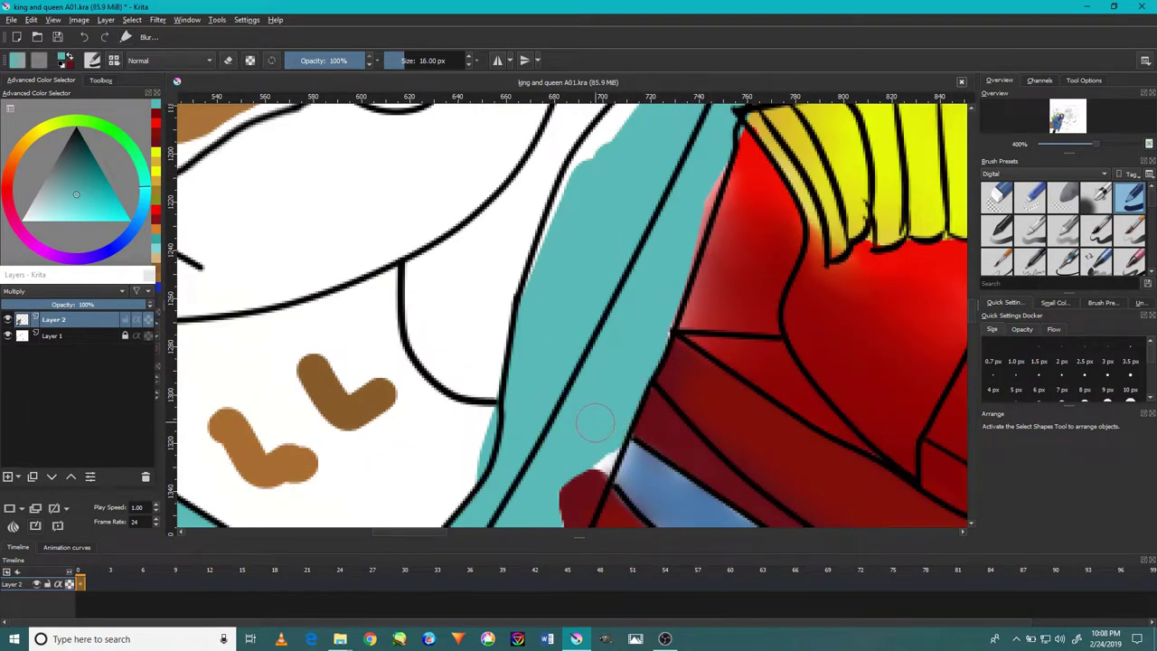
pyautogui.moveTo(615, 330)
pyautogui.mouseDown()
pyautogui.moveTo(555, 400)
pyautogui.moveTo(506, 512)
pyautogui.mouseUp()
# - Extend cyan up the lapel, undoing the spill into yellow and repainting along the outline to the tip
pyautogui.moveTo(723, 239)
pyautogui.mouseDown()
pyautogui.moveTo(710, 291)
pyautogui.moveTo(624, 324)
pyautogui.mouseUp()
pyautogui.click(83, 37)
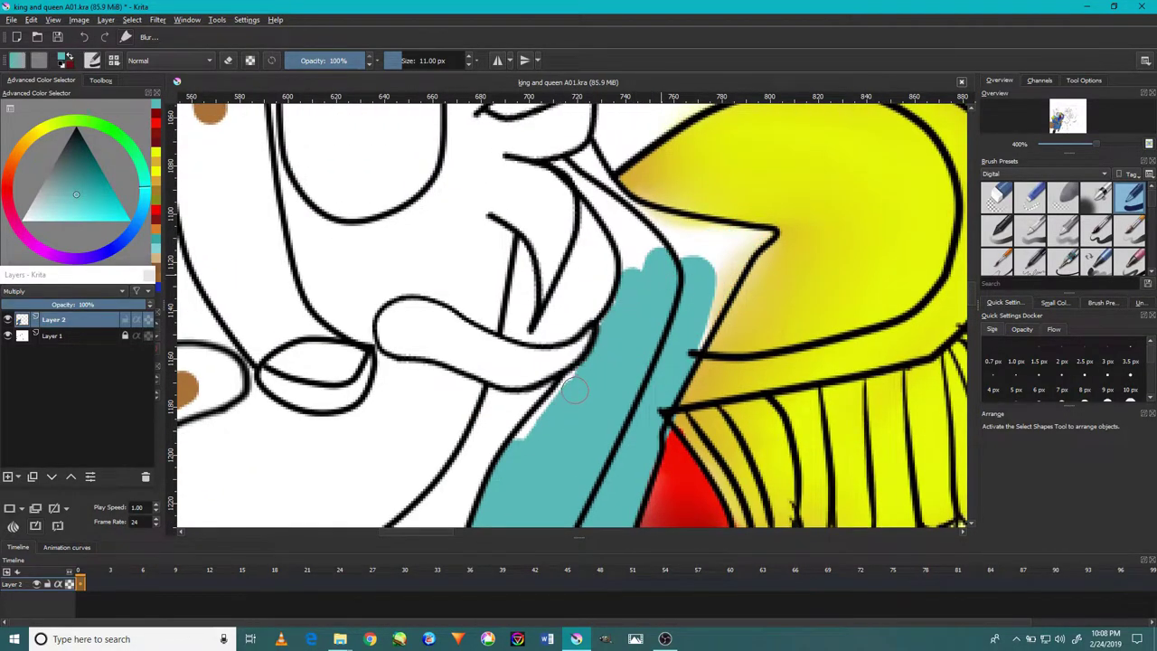
pyautogui.scroll(-3, 511, 458)
pyautogui.scroll(4, 491, 439)
pyautogui.moveTo(520, 330); pyautogui.dragTo(627, 413)
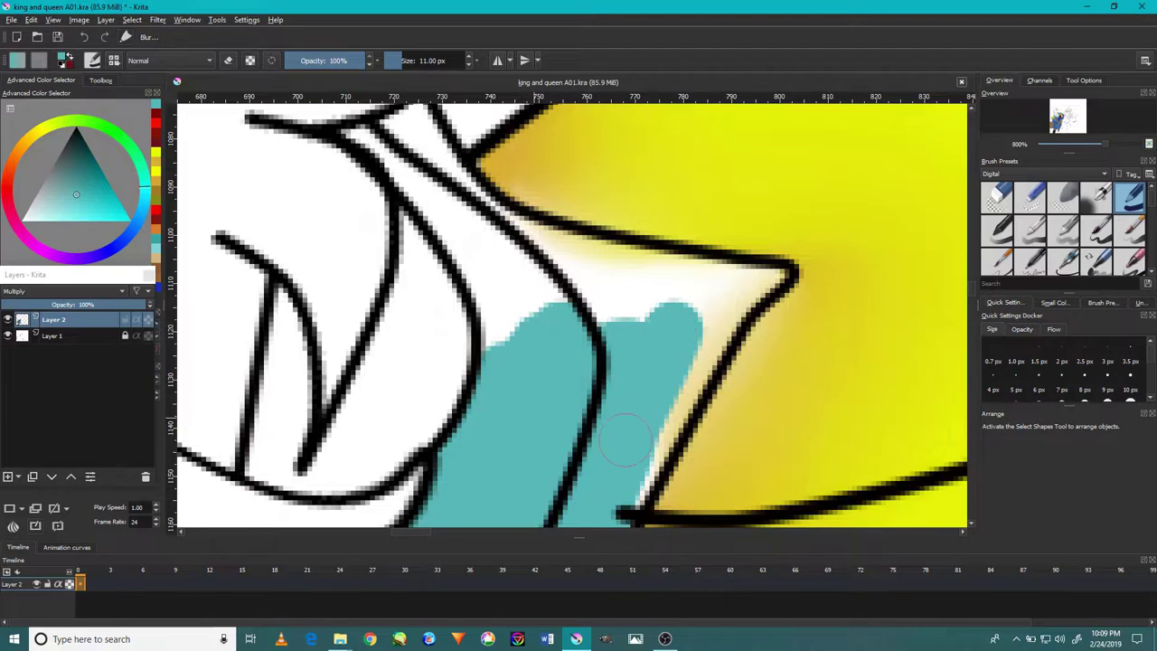
pyautogui.moveTo(651, 451)
pyautogui.mouseDown()
pyautogui.moveTo(676, 360)
pyautogui.moveTo(658, 310)
pyautogui.moveTo(547, 298)
pyautogui.mouseUp()
# - Fill the last white gap by the lapel outline with a slightly smaller brush
pyautogui.press('[')
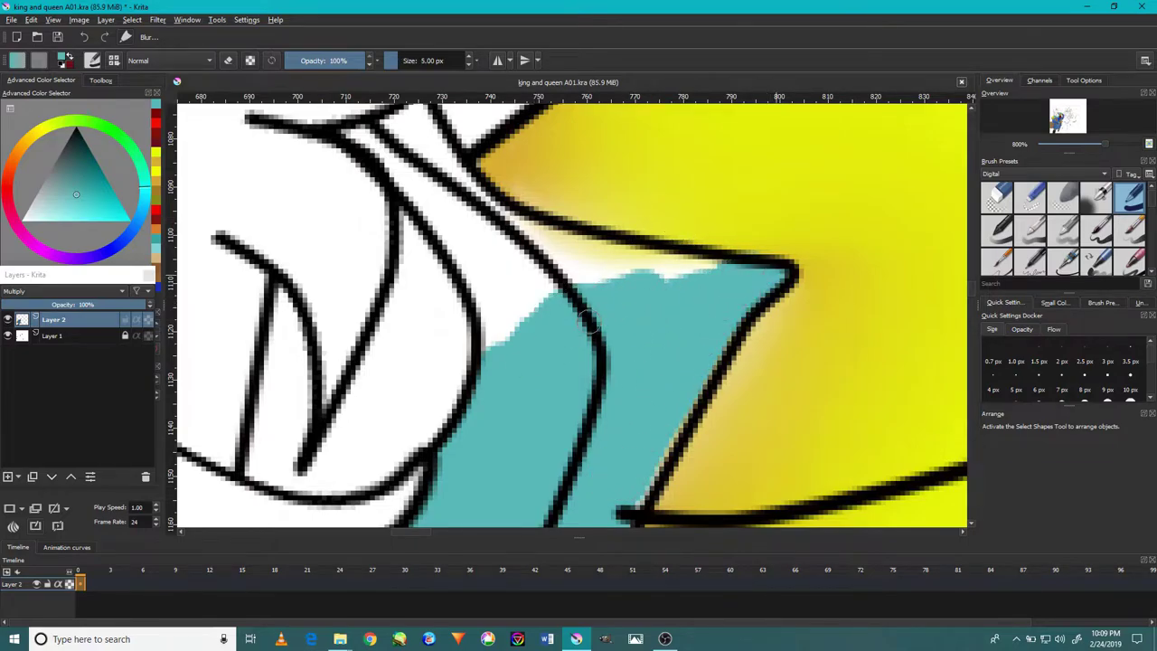
pyautogui.scroll(-1, 588, 322)
pyautogui.scroll(-2, 579, 362)
pyautogui.scroll(-1, 560, 299)
pyautogui.scroll(3, 531, 233)
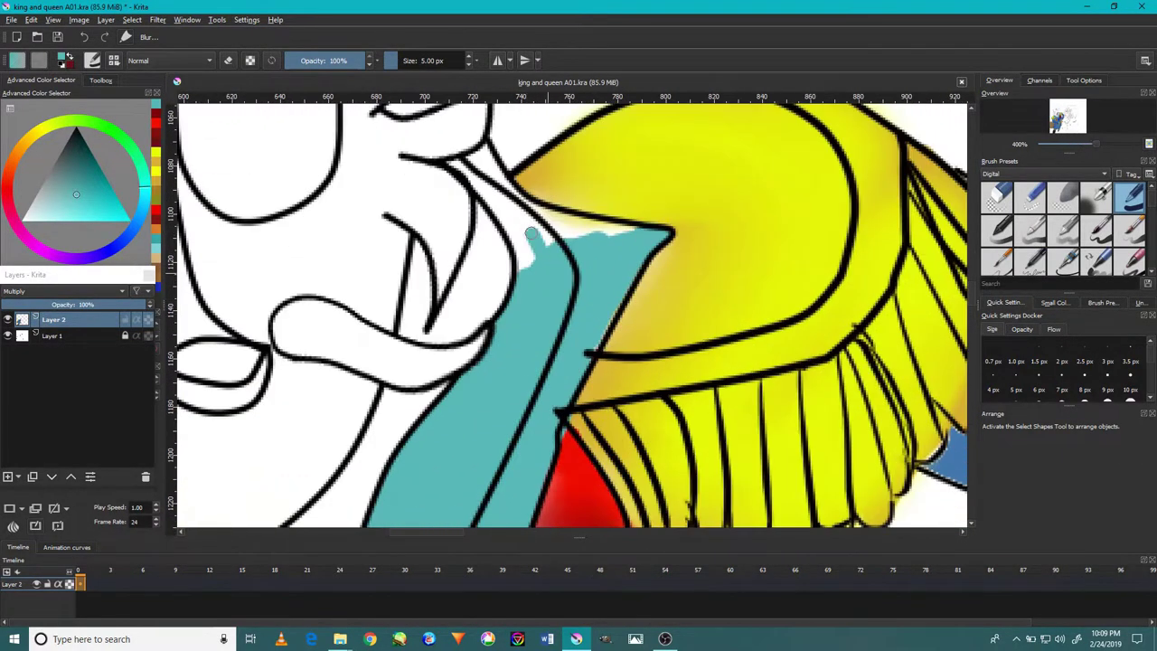
pyautogui.moveTo(531, 234); pyautogui.dragTo(522, 267)
pyautogui.scroll(-3, 524, 262)
pyautogui.scroll(2, 578, 307)
pyautogui.scroll(2, 609, 342)
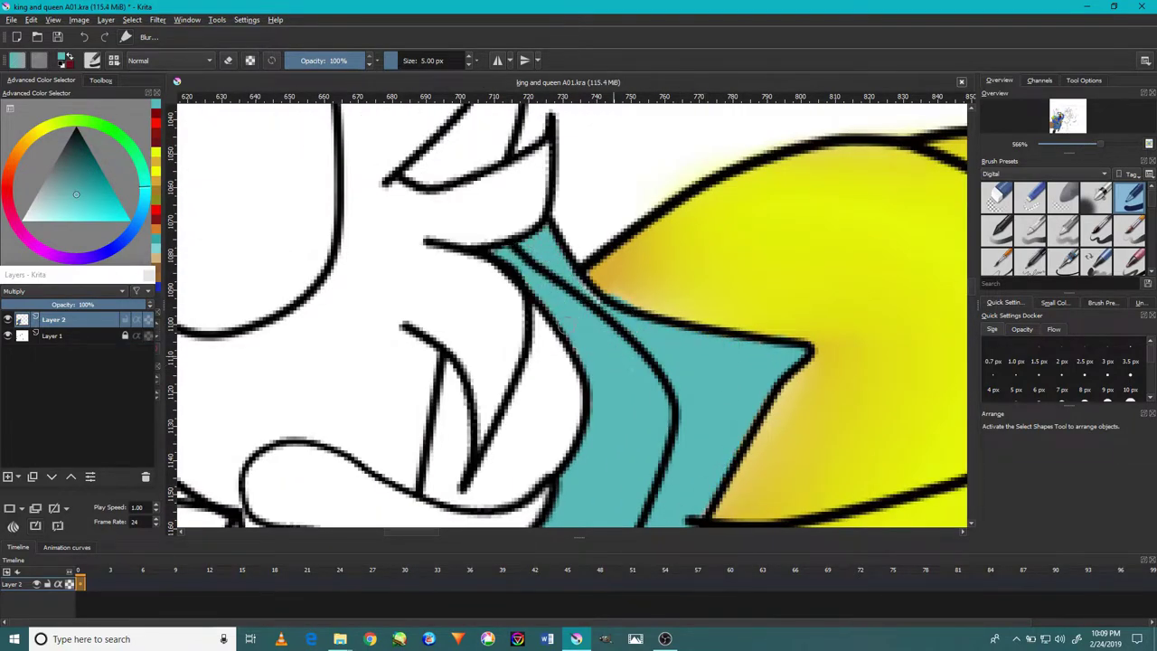
pyautogui.scroll(-5, 567, 322)
pyautogui.scroll(-1, 676, 403)
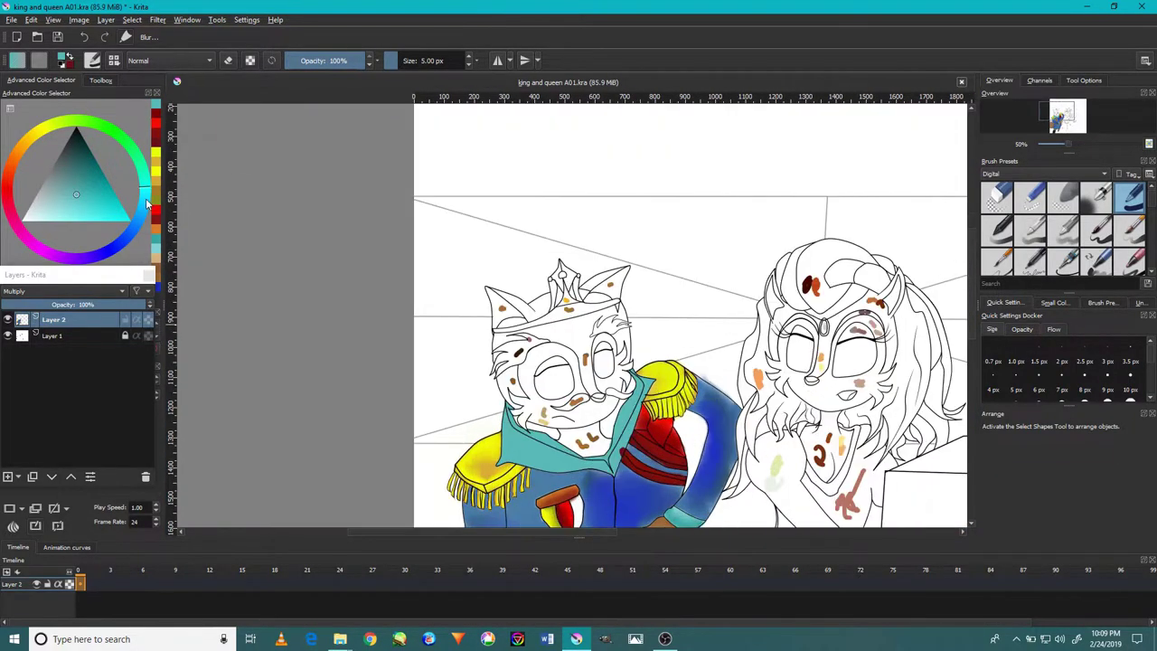
pyautogui.click(1096, 201)
# - Zoom in and out around the king's teal collar and lapel to inspect them
pyautogui.scroll(1, 584, 492)
pyautogui.scroll(2, 513, 434)
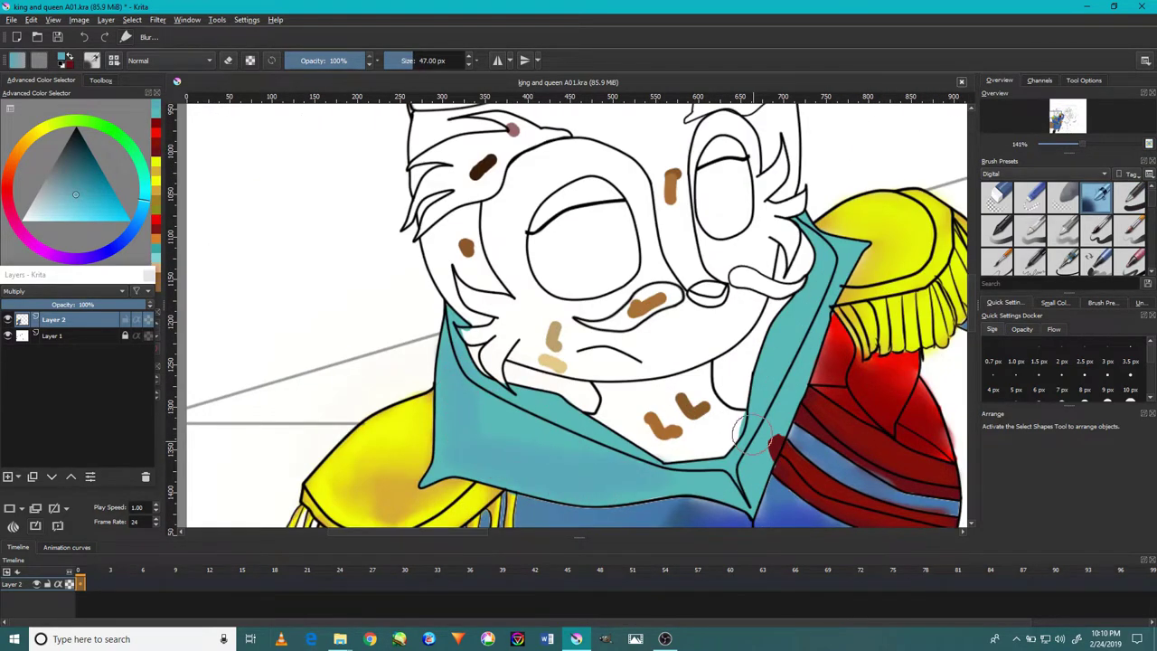
pyautogui.scroll(3, 719, 475)
pyautogui.scroll(1, 719, 475)
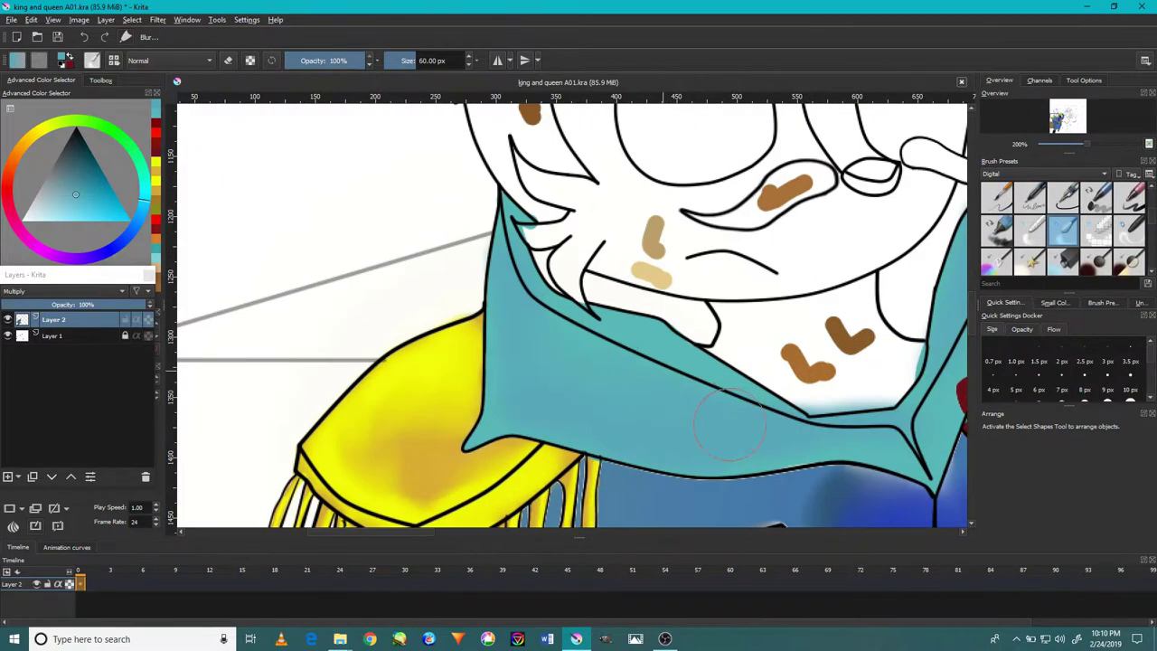
pyautogui.scroll(-3, 719, 475)
pyautogui.scroll(-1, 741, 343)
pyautogui.scroll(4, 677, 403)
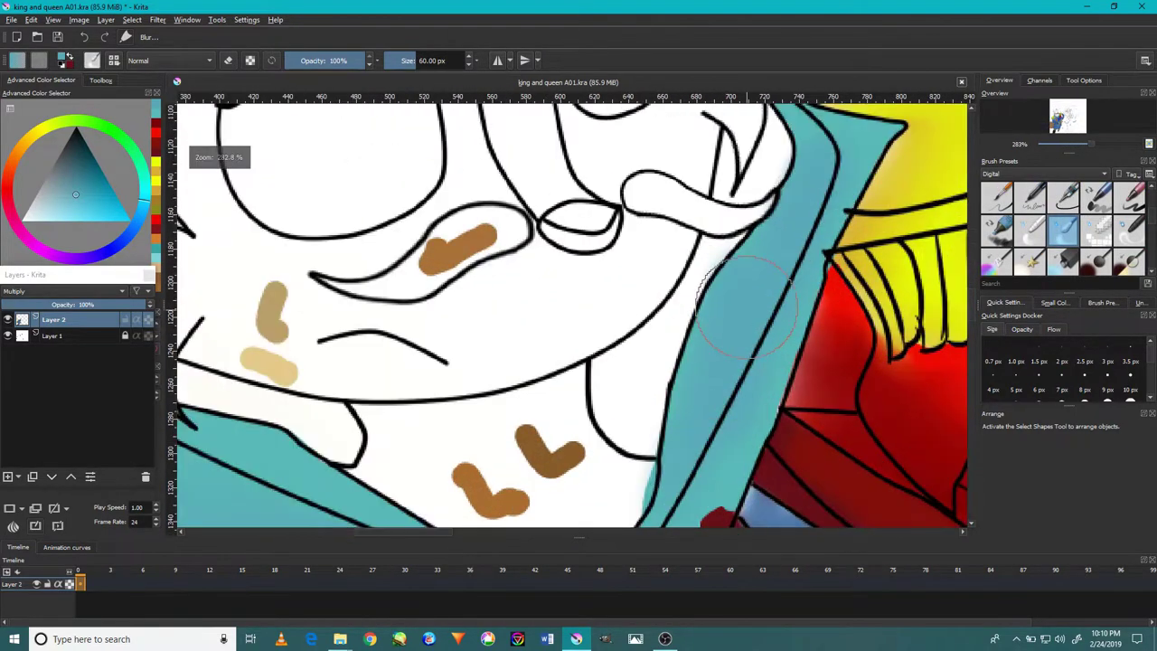
pyautogui.scroll(-1, 677, 402)
pyautogui.scroll(-2, 677, 403)
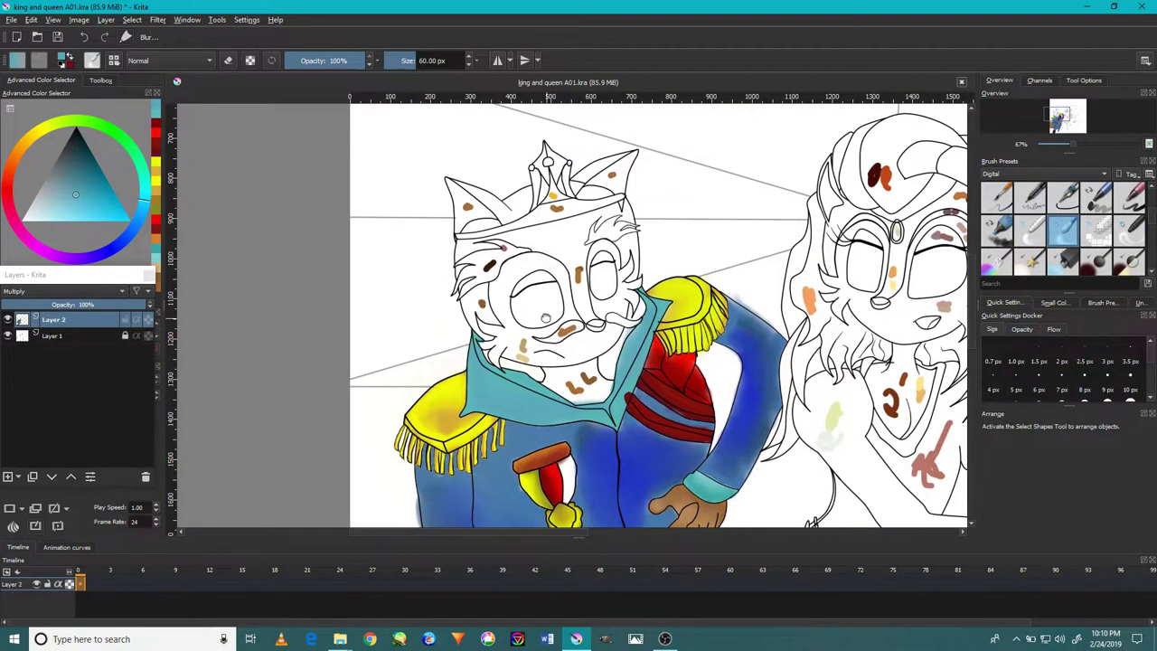
# - Sample the brown from the king's face marks and pick a painting brush preset
pyautogui.scroll(5, 630, 462)
pyautogui.keyDown('ctrl'); pyautogui.click(637, 382); pyautogui.keyUp('ctrl')
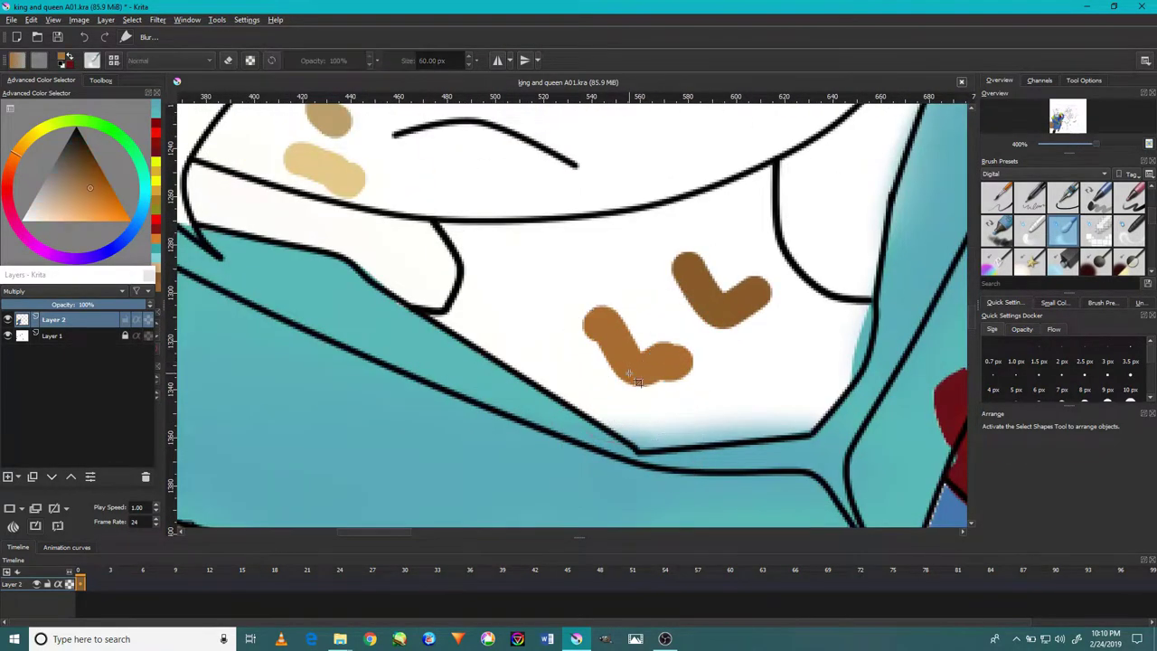
pyautogui.click(100, 79)
pyautogui.click(1094, 206)
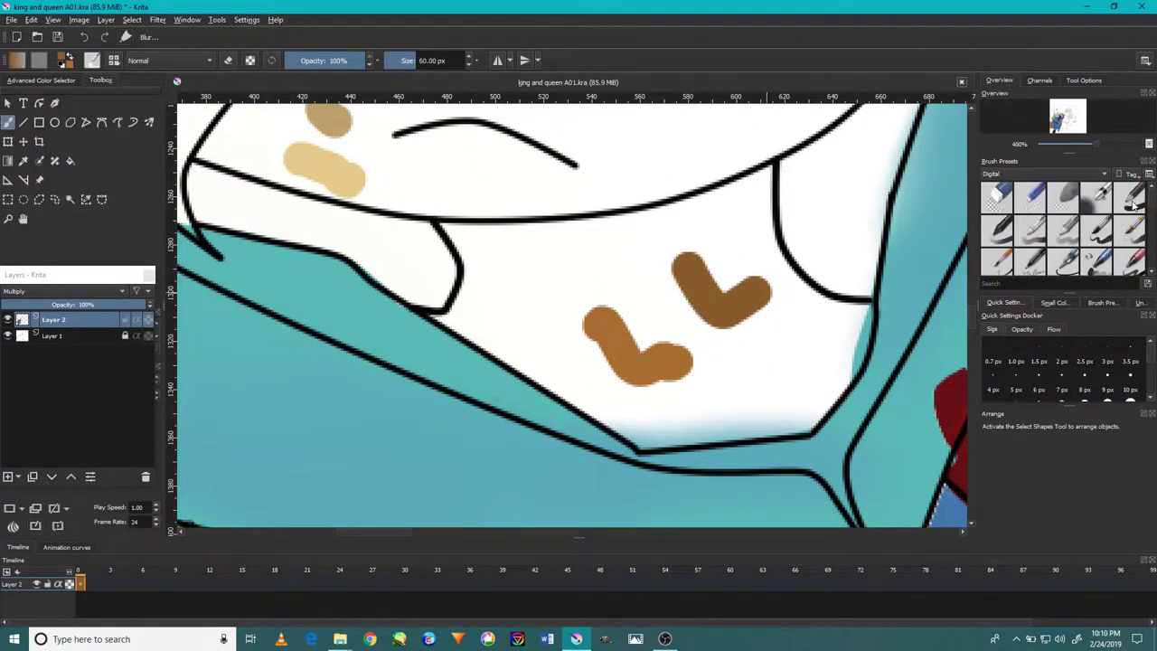
# - Paint the king's neck solid brown between his white beard and the teal collar
pyautogui.moveTo(633, 289); pyautogui.dragTo(723, 325)
pyautogui.moveTo(669, 380)
pyautogui.mouseDown()
pyautogui.moveTo(796, 353)
pyautogui.moveTo(836, 299)
pyautogui.mouseUp()
pyautogui.hotkey('ctrl', 'z')
pyautogui.hotkey('ctrl', 'z')
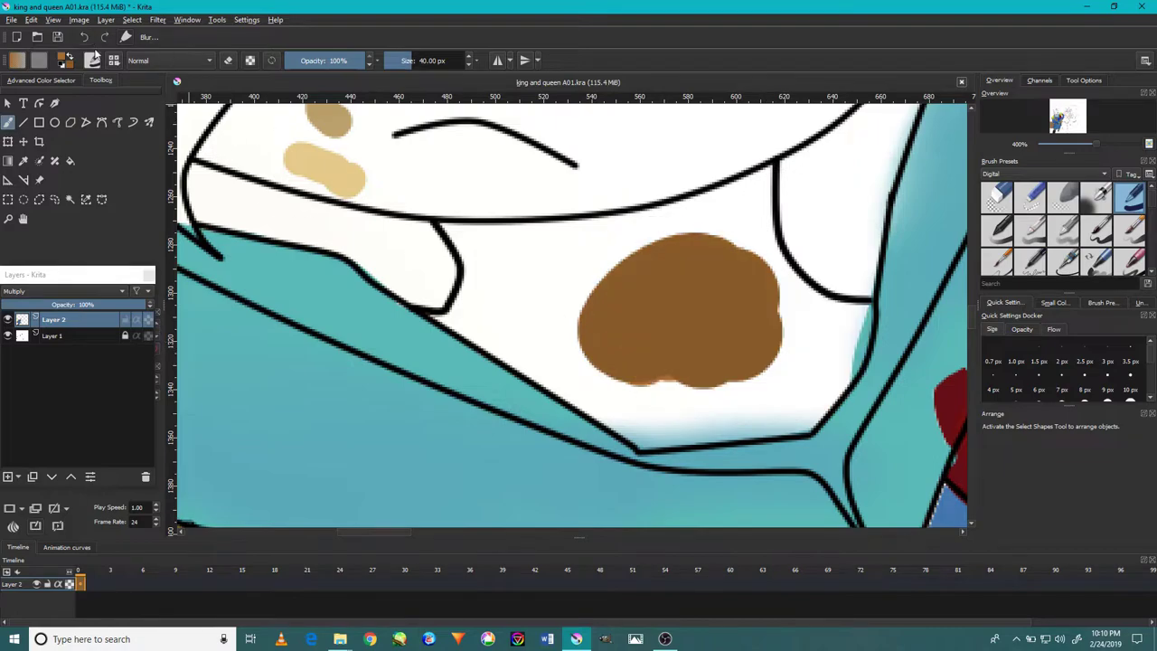
pyautogui.moveTo(793, 369)
pyautogui.mouseDown()
pyautogui.moveTo(841, 326)
pyautogui.moveTo(793, 292)
pyautogui.moveTo(556, 335)
pyautogui.moveTo(565, 262)
pyautogui.mouseUp()
pyautogui.moveTo(507, 267); pyautogui.dragTo(493, 343)
pyautogui.scroll(-2, 632, 343)
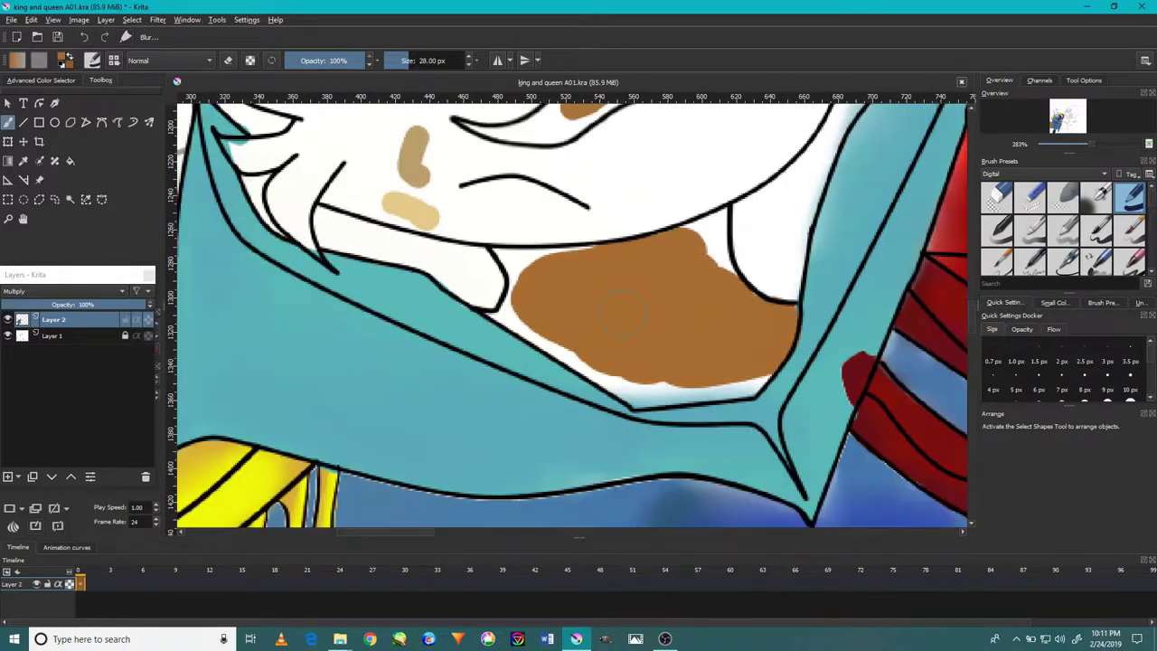
pyautogui.scroll(2, 687, 348)
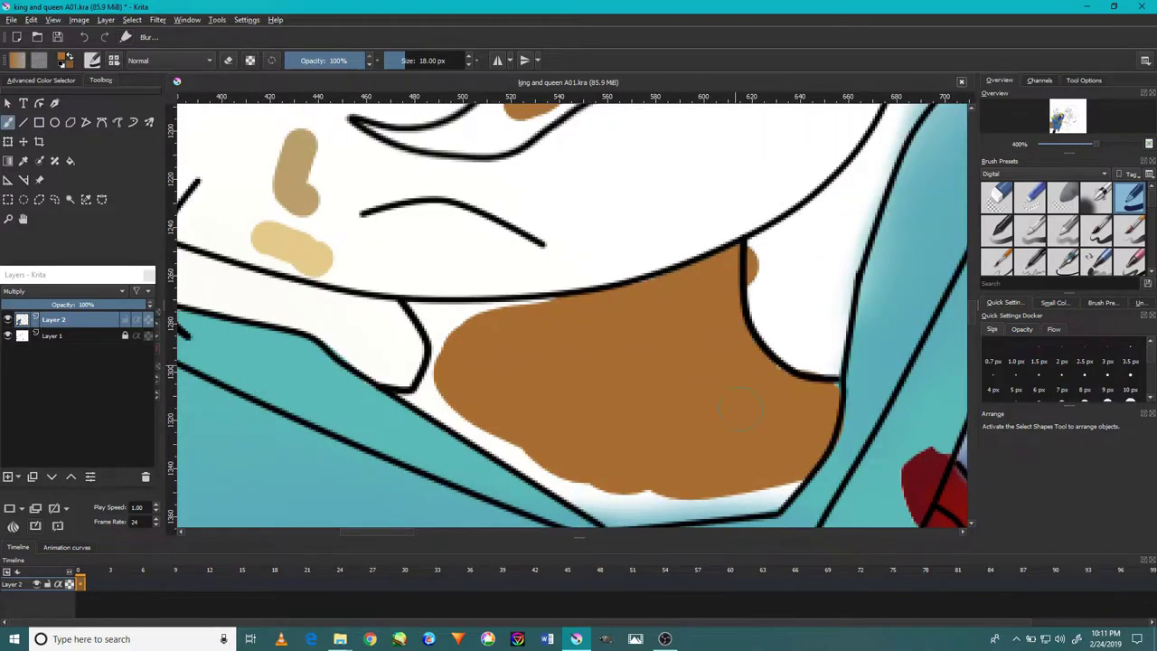
pyautogui.scroll(-1, 800, 408)
pyautogui.scroll(1, 741, 390)
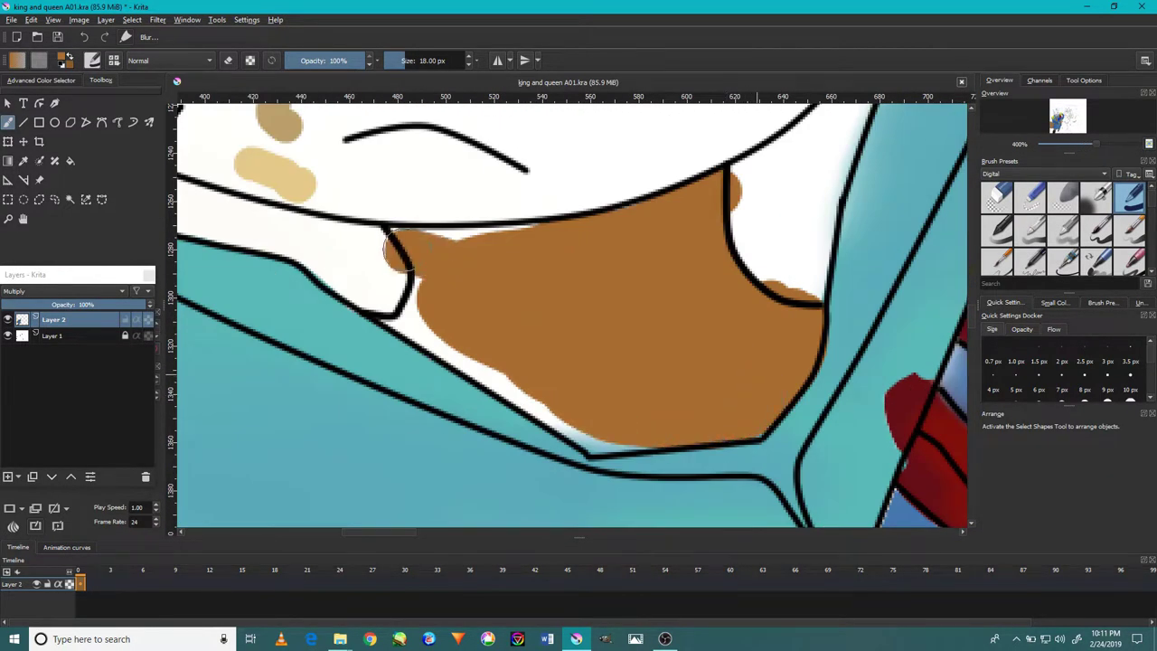
pyautogui.scroll(-2, 676, 395)
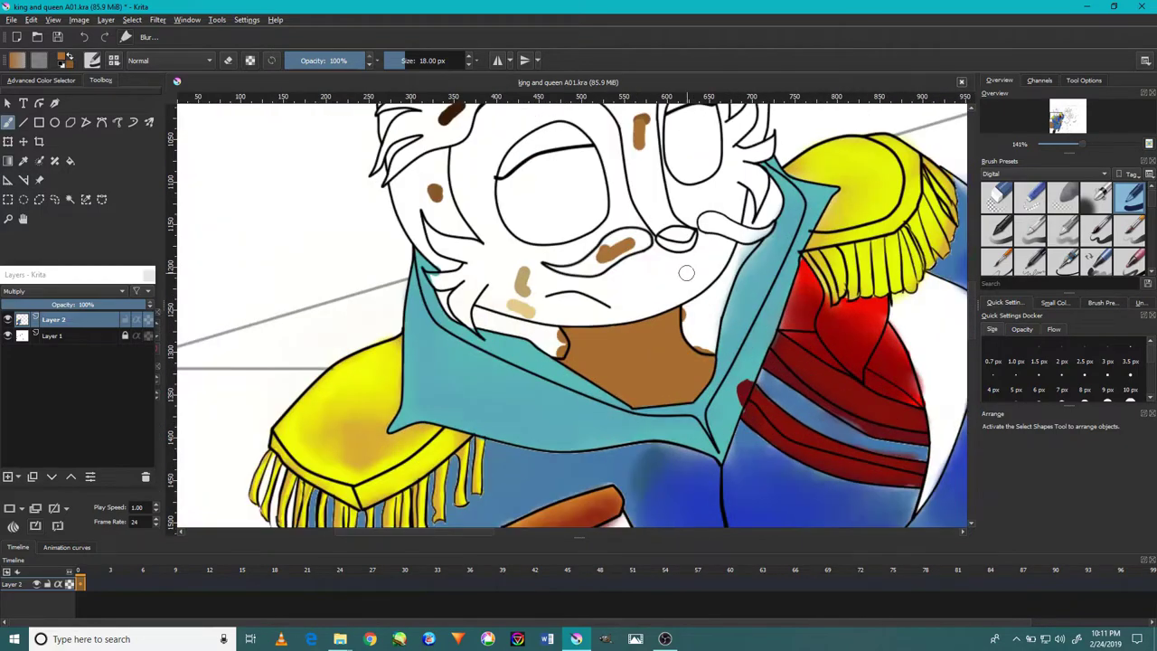
pyautogui.click(1096, 195)
# - Darken and smudge the brown across the king's neck for soft shading
pyautogui.scroll(1, 728, 352)
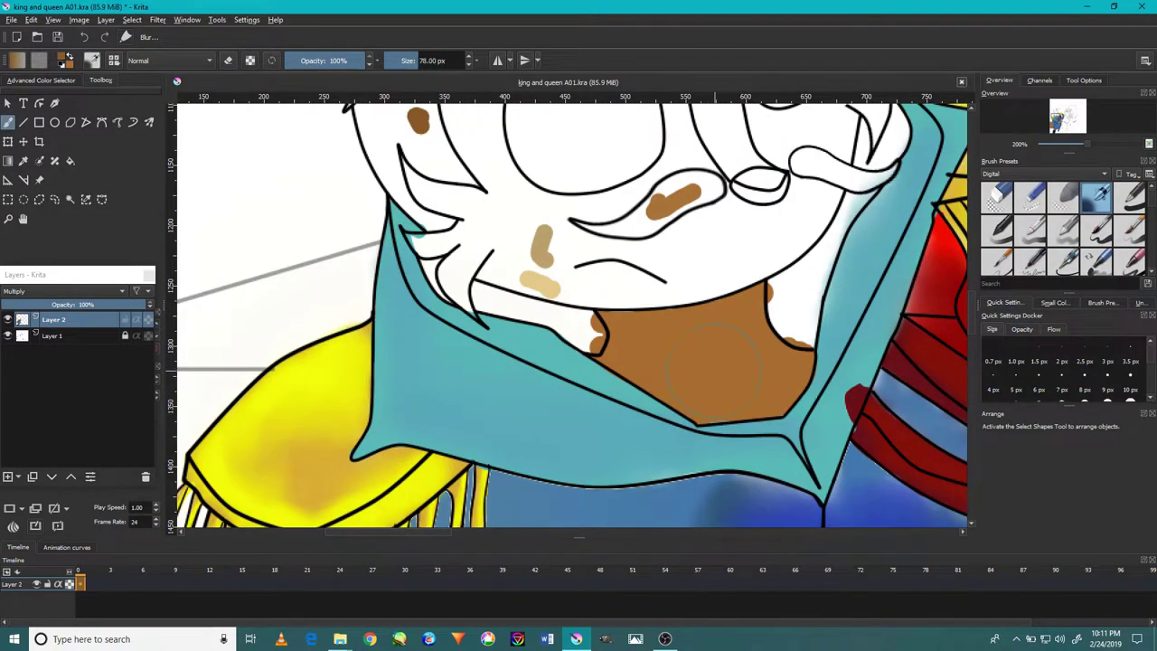
pyautogui.scroll(1, 714, 370)
pyautogui.moveTo(660, 361); pyautogui.dragTo(824, 375)
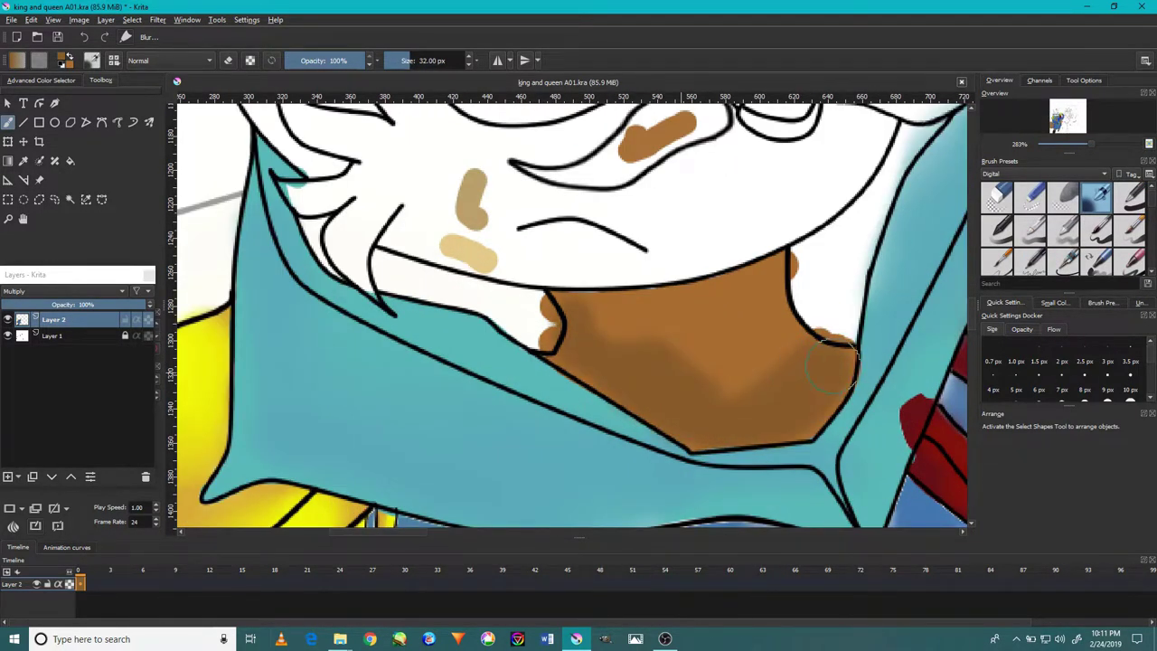
pyautogui.scroll(-2, 1089, 227)
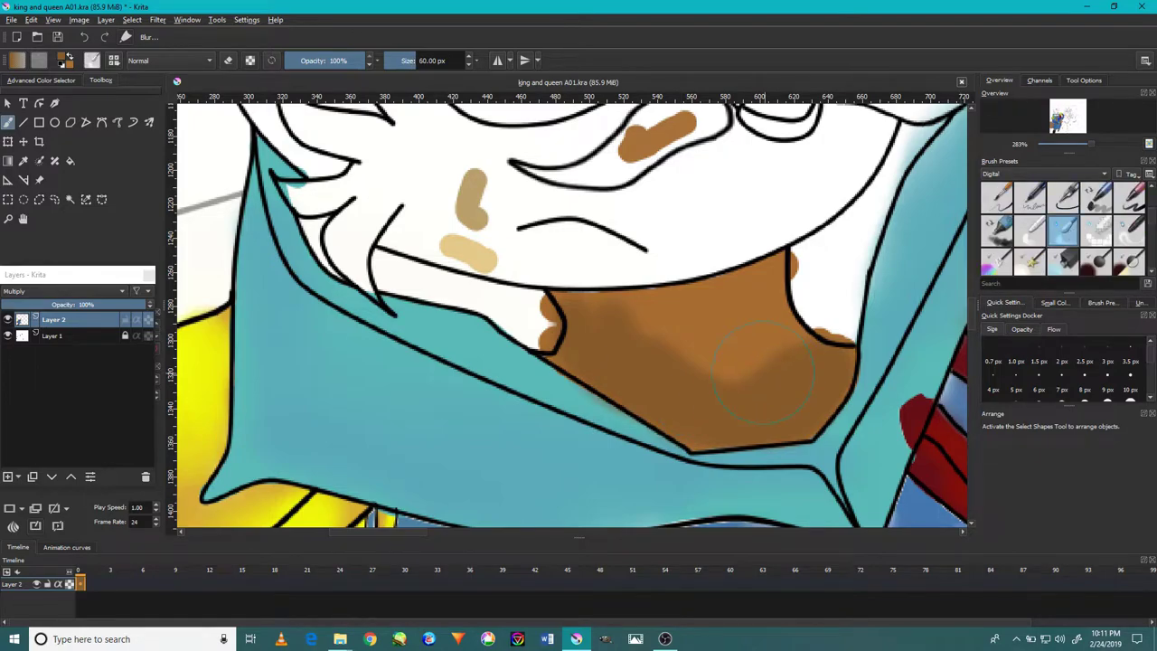
pyautogui.scroll(-5, 763, 371)
# - Blend light tan highlights along the neck's lower edge, then zoom to the uncoloured crown
pyautogui.scroll(2, 657, 398)
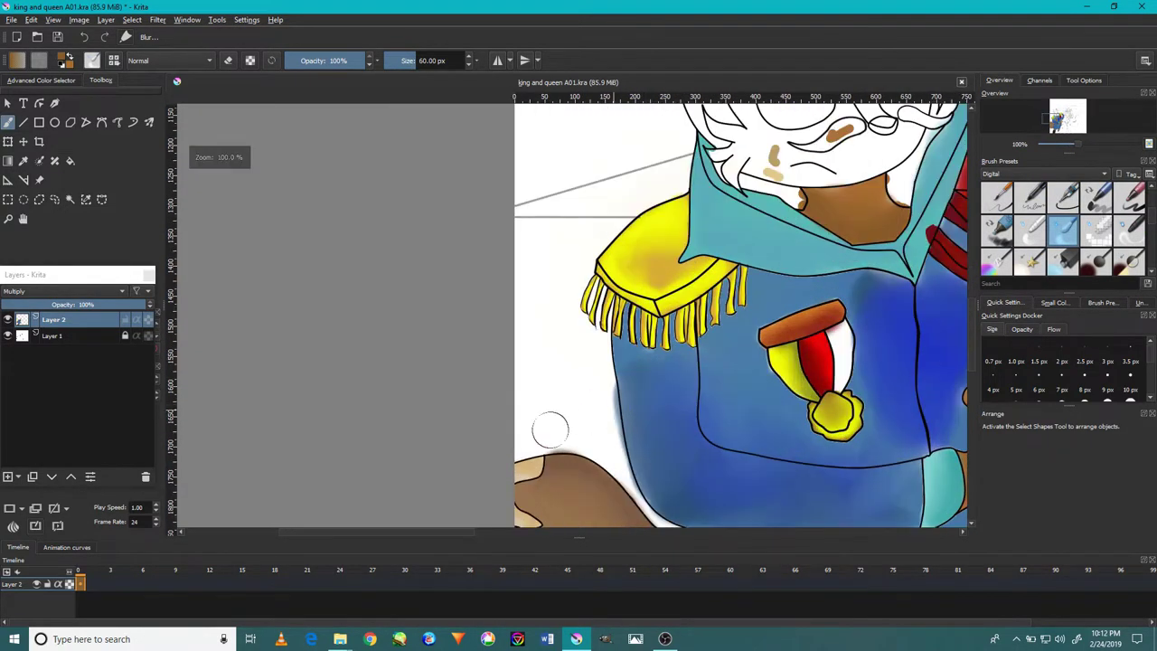
pyautogui.scroll(3, 854, 181)
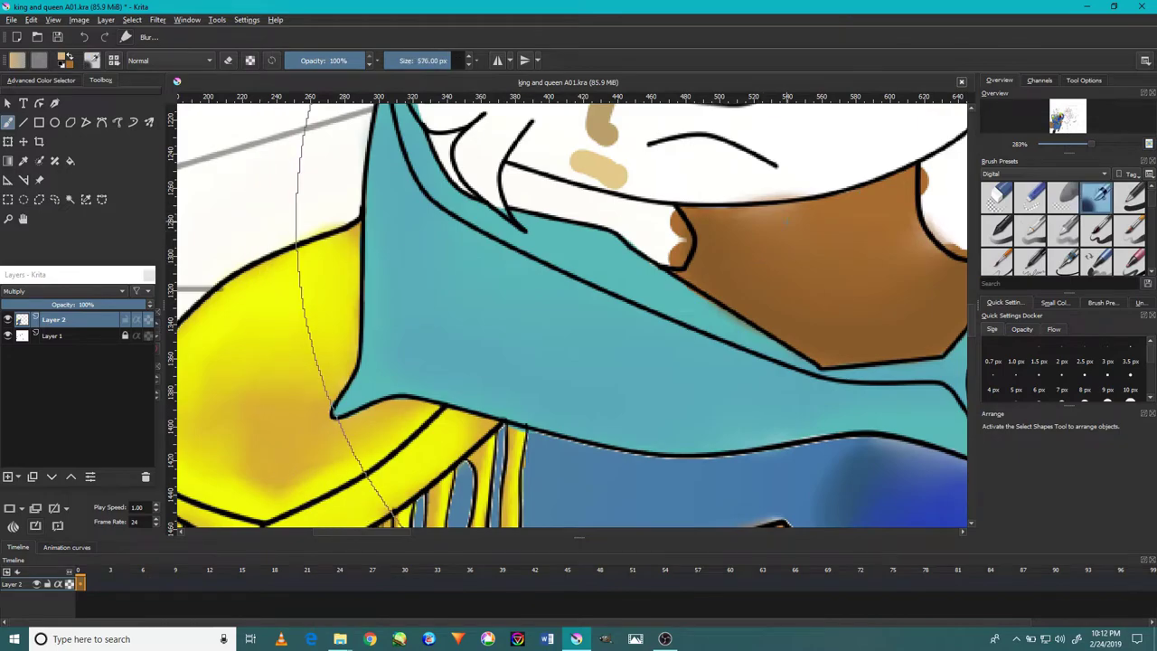
pyautogui.moveTo(845, 293); pyautogui.dragTo(781, 321)
pyautogui.moveTo(777, 380); pyautogui.dragTo(846, 381)
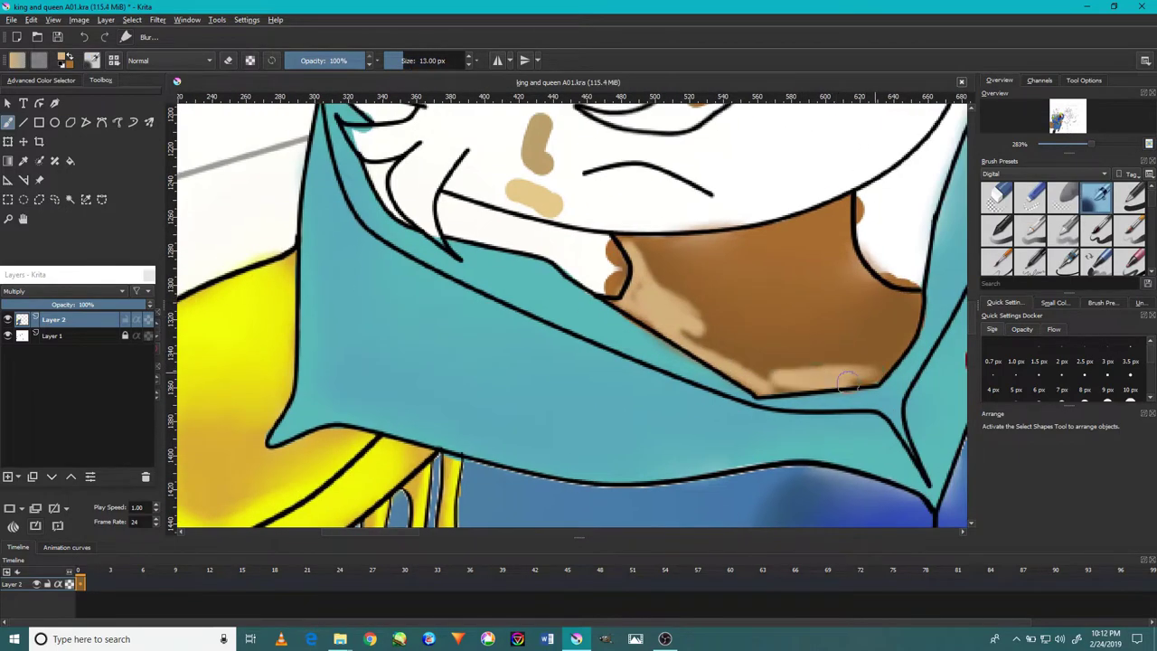
pyautogui.scroll(-2, 1085, 234)
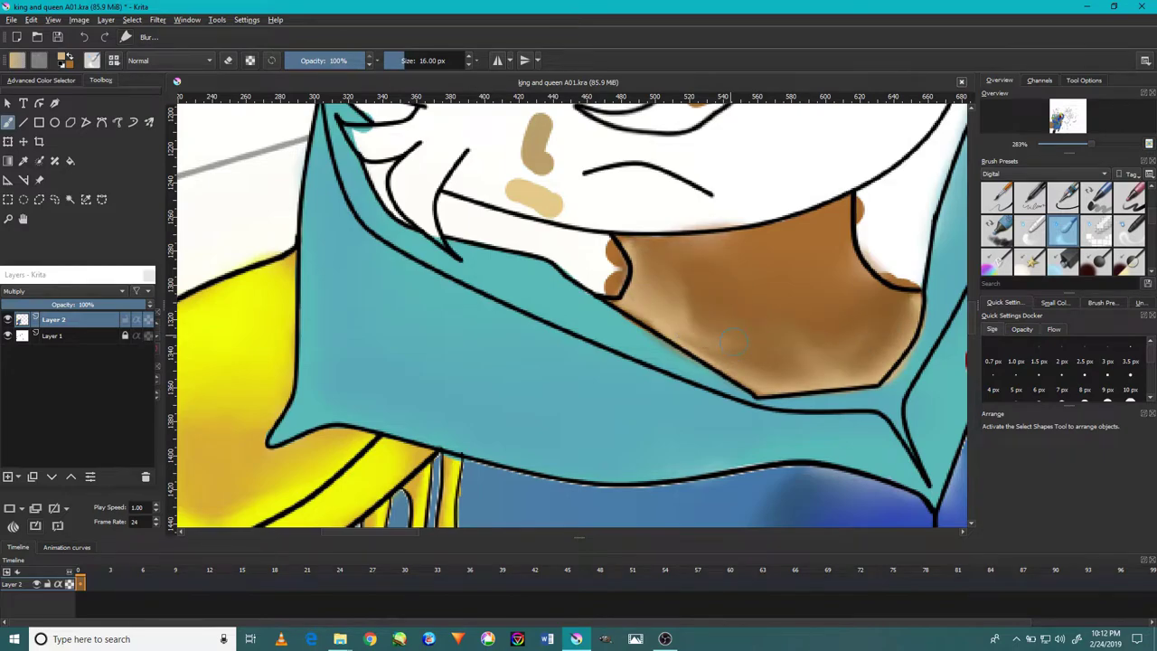
pyautogui.scroll(-8, 734, 341)
pyautogui.scroll(7, 741, 273)
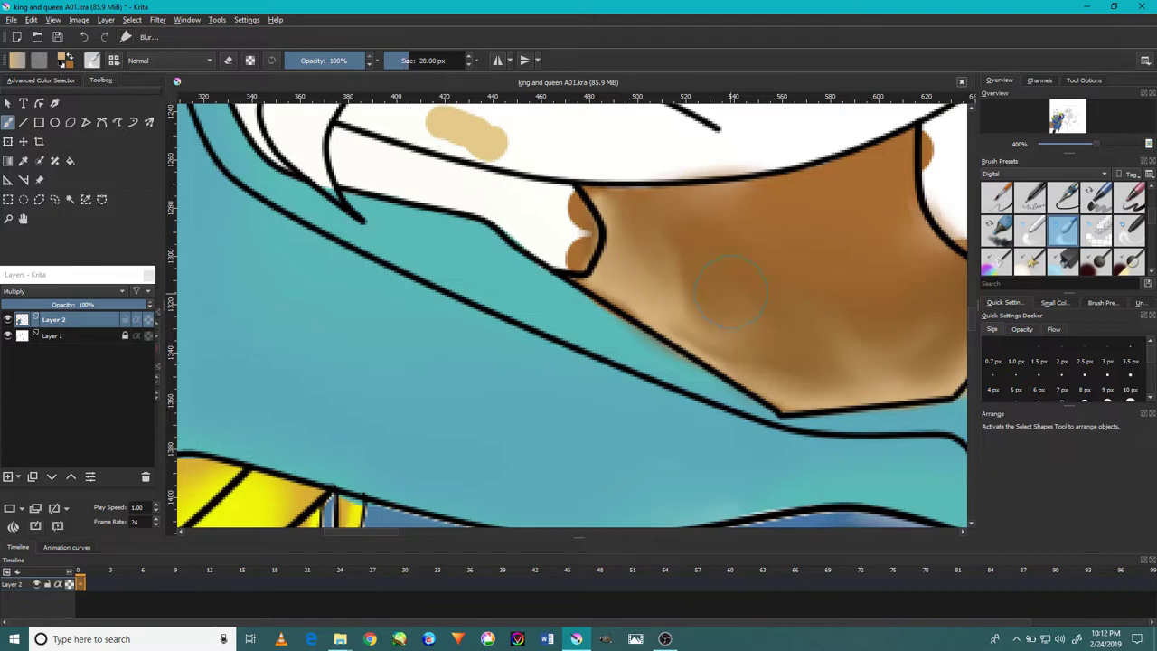
pyautogui.scroll(-4, 759, 268)
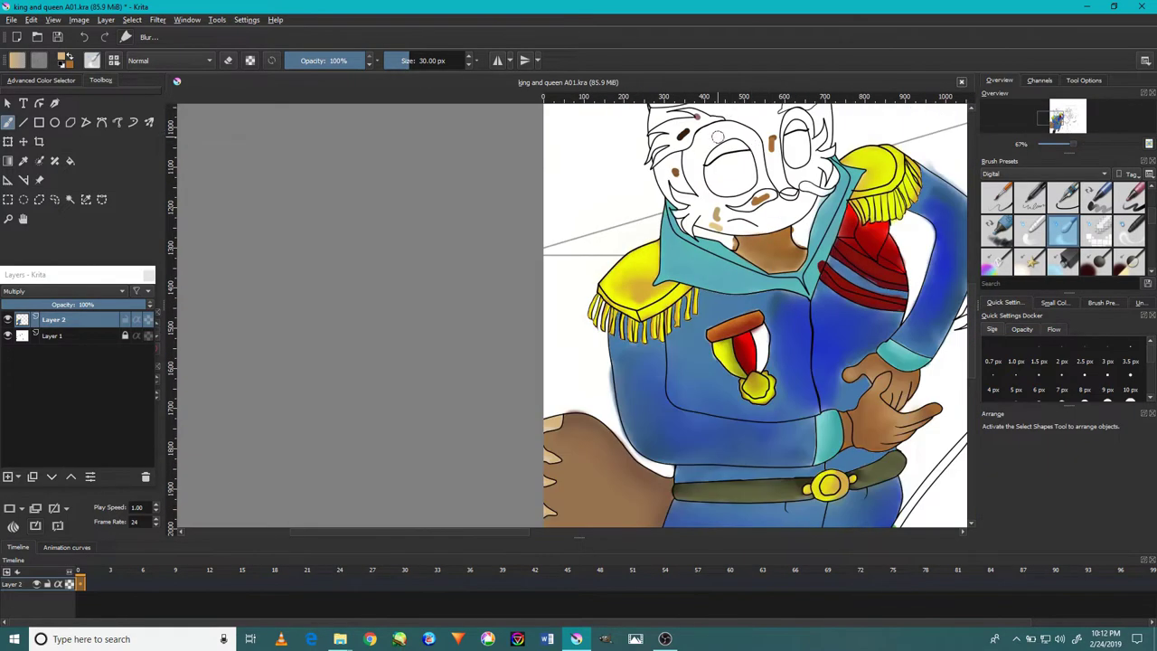
pyautogui.scroll(3, 643, 377)
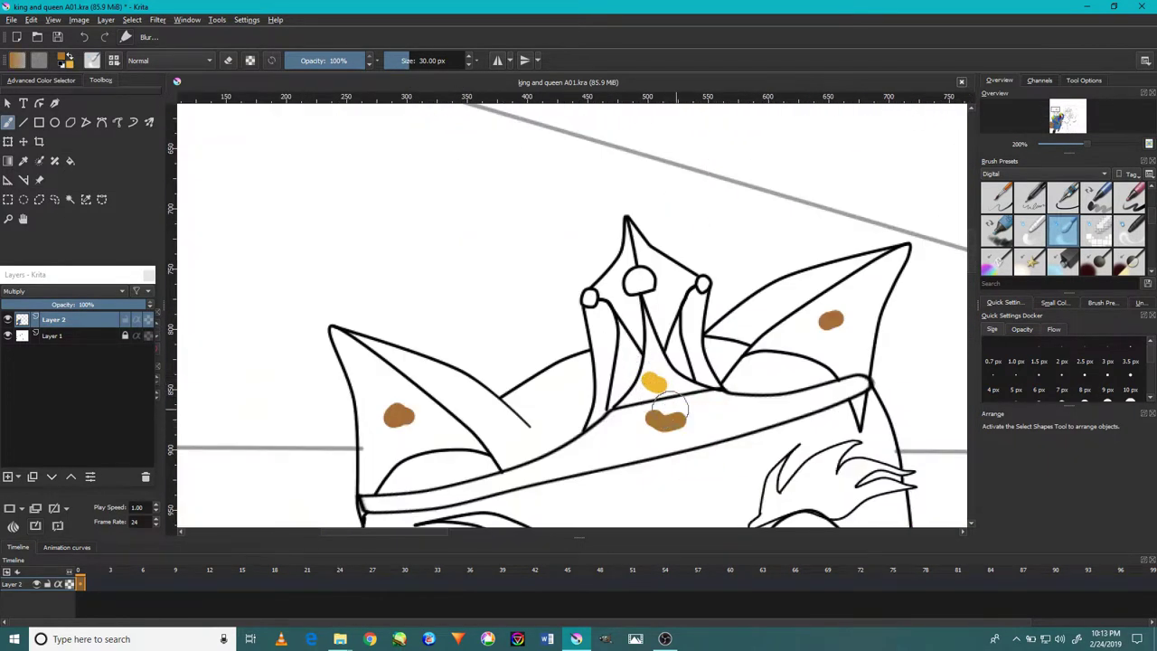
# - Fill the king's crown body with yellow up to its tip
pyautogui.click(1129, 196)
pyautogui.moveTo(651, 353); pyautogui.dragTo(660, 398)
pyautogui.scroll(1, 658, 362)
pyautogui.moveTo(647, 253)
pyautogui.mouseDown()
pyautogui.moveTo(615, 451)
pyautogui.moveTo(691, 355)
pyautogui.mouseUp()
pyautogui.scroll(-3, 691, 357)
pyautogui.scroll(3, 684, 398)
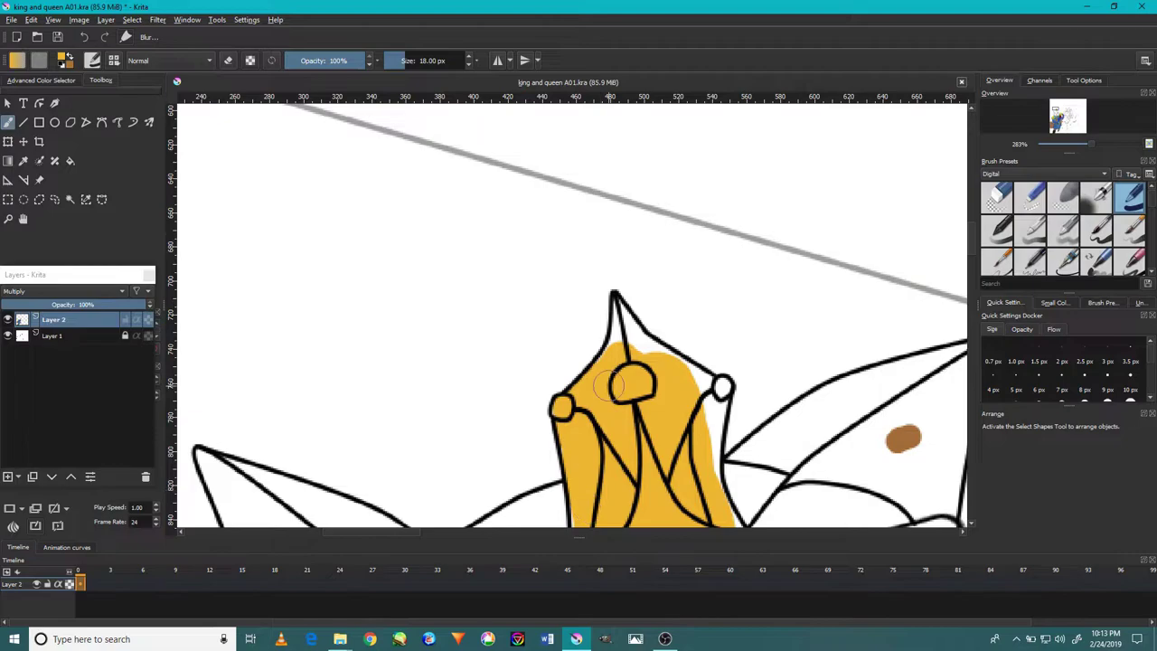
pyautogui.scroll(2, 609, 387)
pyautogui.scroll(-2, 588, 343)
pyautogui.scroll(2, 543, 298)
pyautogui.scroll(2, 481, 248)
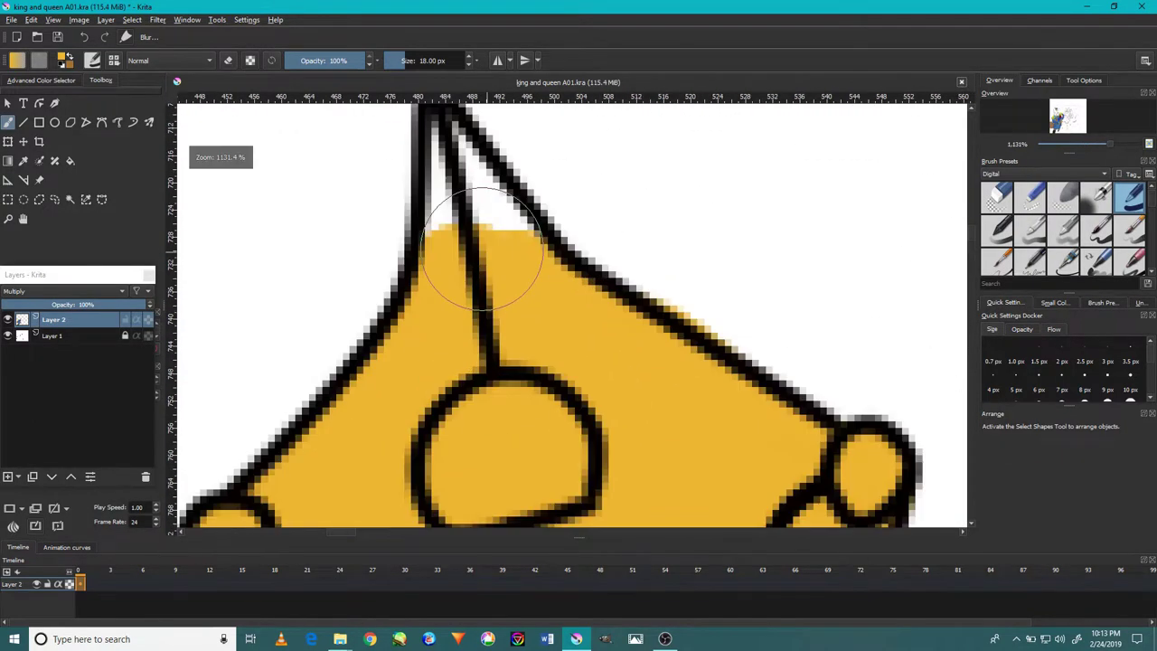
pyautogui.moveTo(481, 248); pyautogui.dragTo(524, 220)
pyautogui.scroll(-6, 525, 219)
# - With a smaller brush, paint the crown band yellow along its lower outline
pyautogui.press('[')
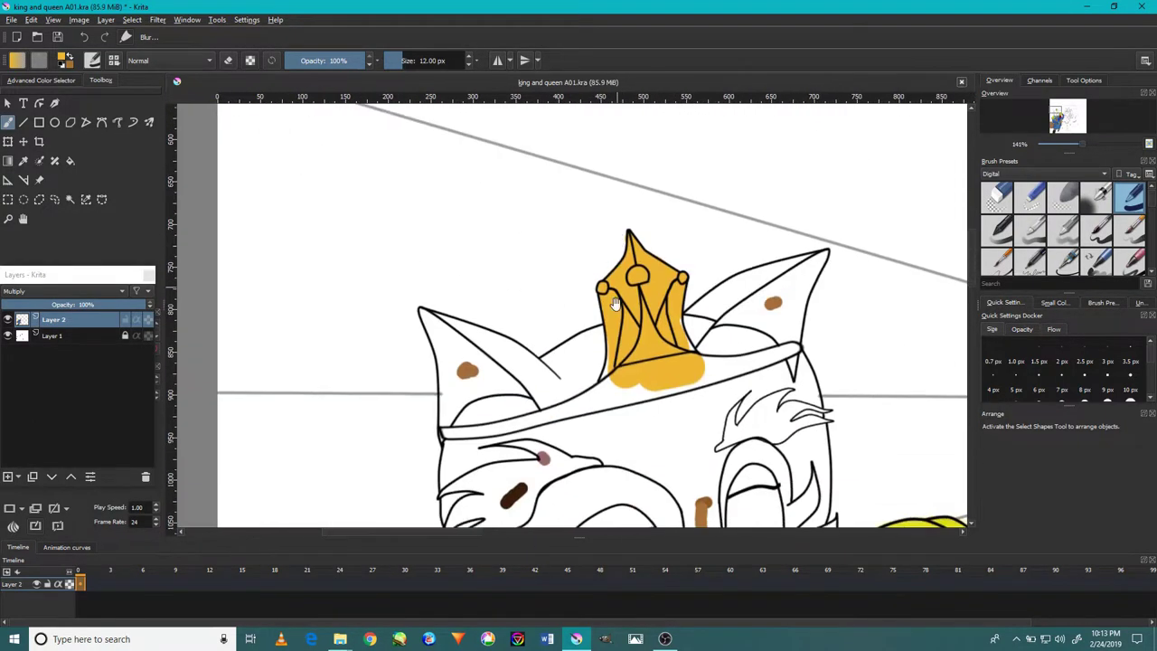
pyautogui.scroll(3, 614, 303)
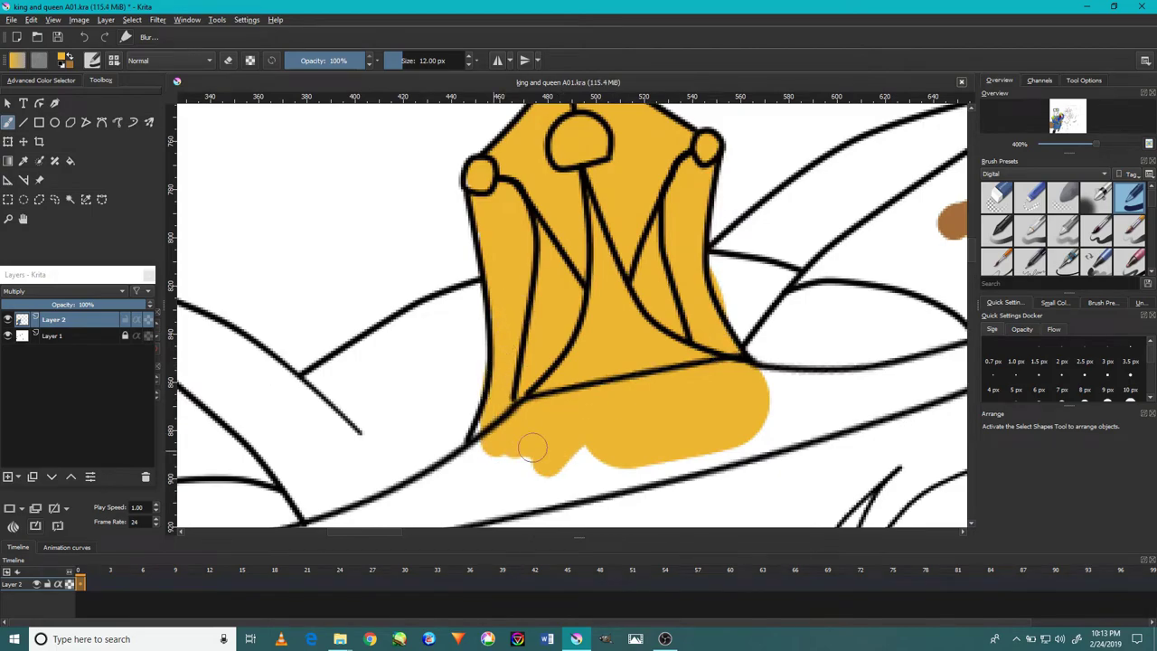
pyautogui.moveTo(532, 447); pyautogui.dragTo(572, 454)
pyautogui.scroll(-3, 469, 508)
pyautogui.scroll(3, 602, 379)
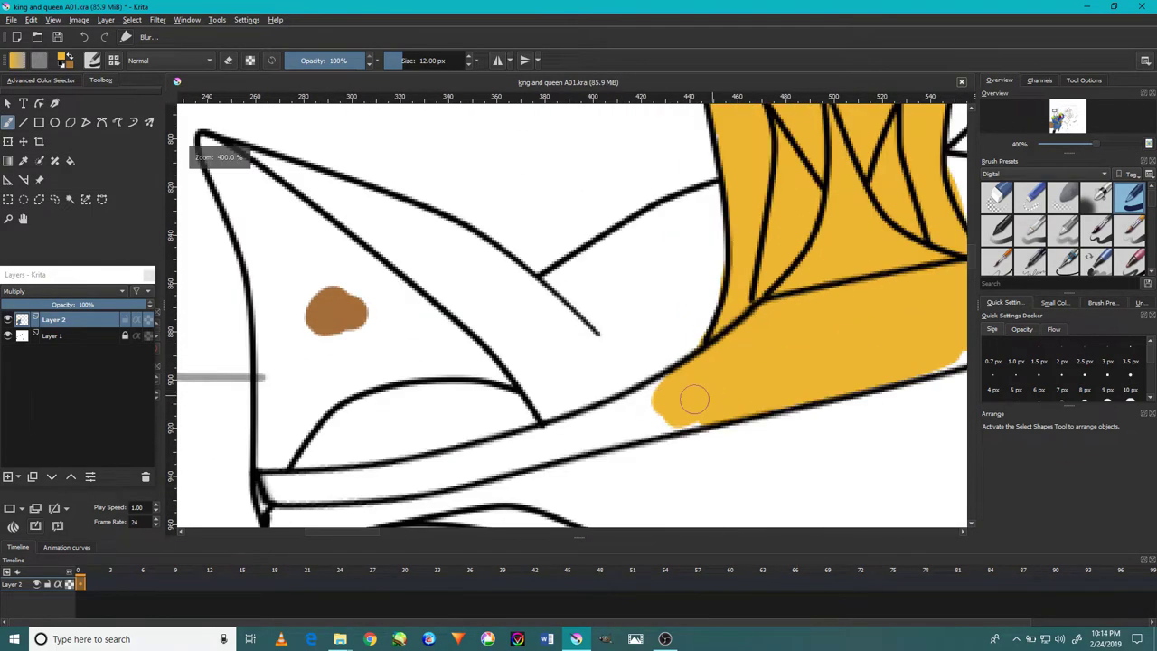
pyautogui.moveTo(692, 398); pyautogui.dragTo(388, 481)
pyautogui.scroll(-2, 369, 459)
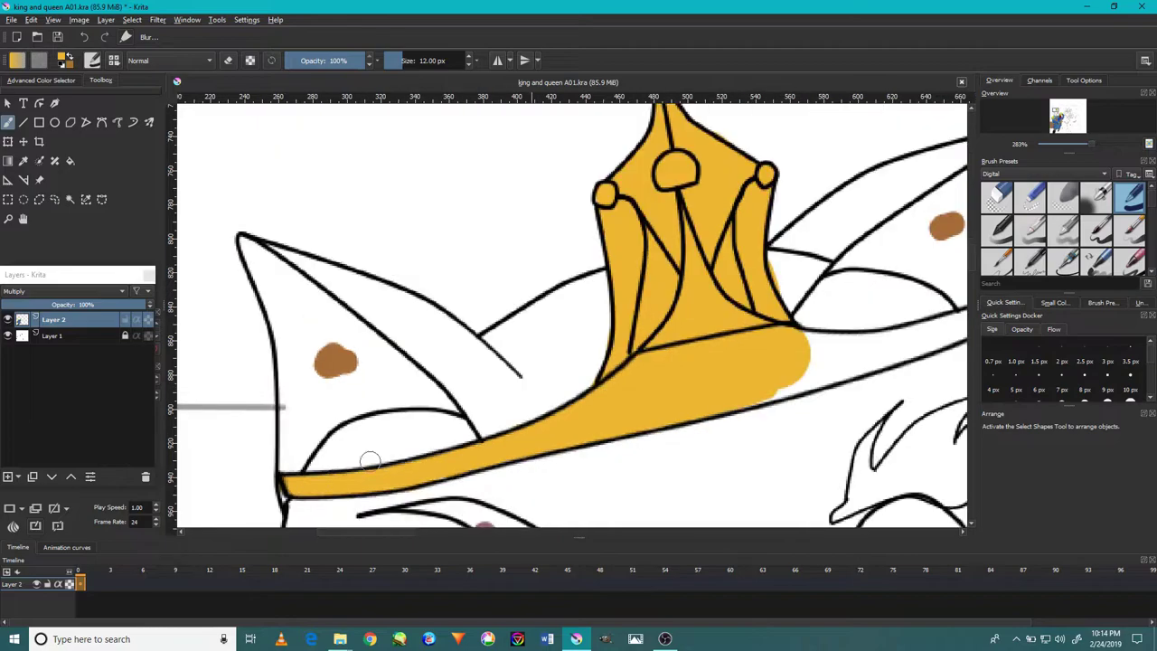
pyautogui.scroll(2, 398, 452)
pyautogui.moveTo(561, 479)
pyautogui.mouseDown()
pyautogui.moveTo(723, 459)
pyautogui.moveTo(852, 413)
pyautogui.mouseUp()
pyautogui.scroll(-1, 645, 447)
pyautogui.scroll(-2, 645, 448)
# - Shade the crown with darker amber using a soft brush
pyautogui.click(1097, 197)
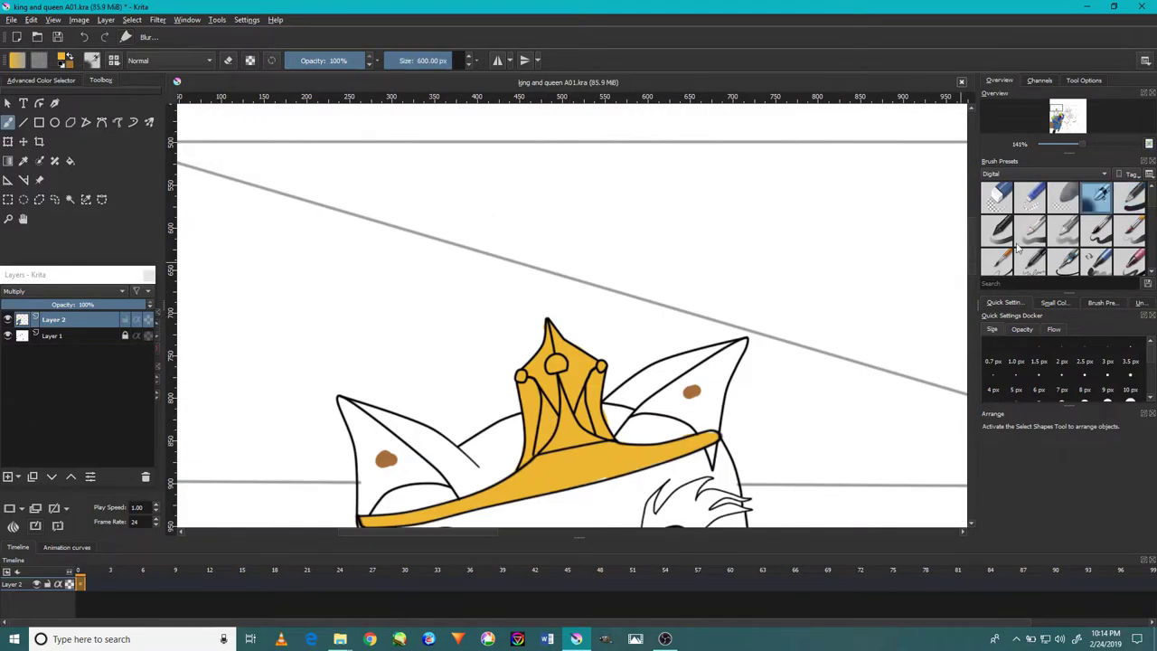
pyautogui.moveTo(452, 388); pyautogui.dragTo(461, 424)
pyautogui.scroll(2, 459, 413)
pyautogui.moveTo(547, 348); pyautogui.dragTo(533, 425)
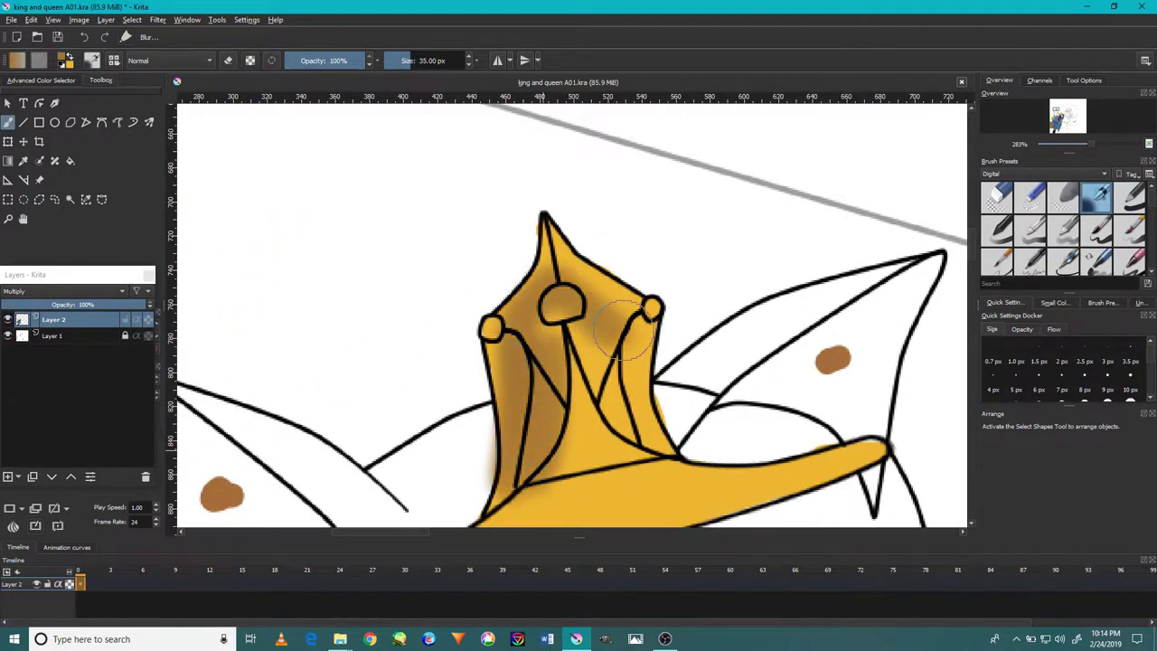
pyautogui.scroll(-2, 624, 479)
pyautogui.scroll(1, 682, 335)
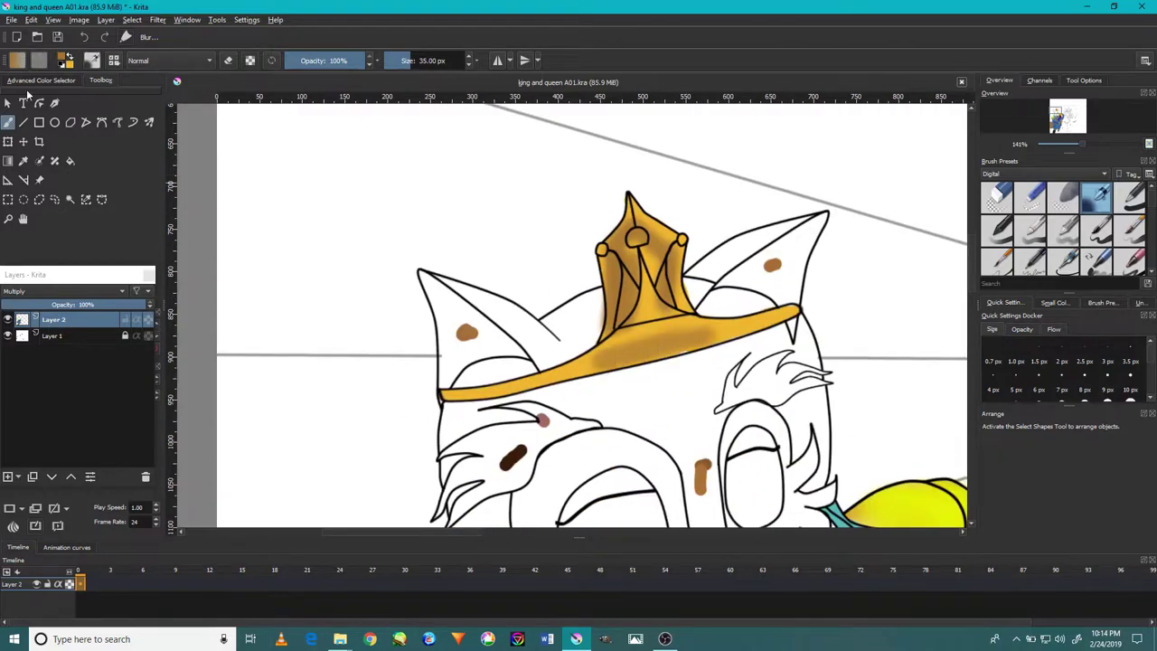
# - Pick bright yellow from the Advanced Color Selector and highlight the band and upper crown
pyautogui.click(36, 80)
pyautogui.click(47, 126)
pyautogui.scroll(2, 651, 361)
pyautogui.moveTo(588, 366); pyautogui.dragTo(714, 357)
pyautogui.scroll(-1, 705, 352)
pyautogui.moveTo(542, 393); pyautogui.dragTo(669, 370)
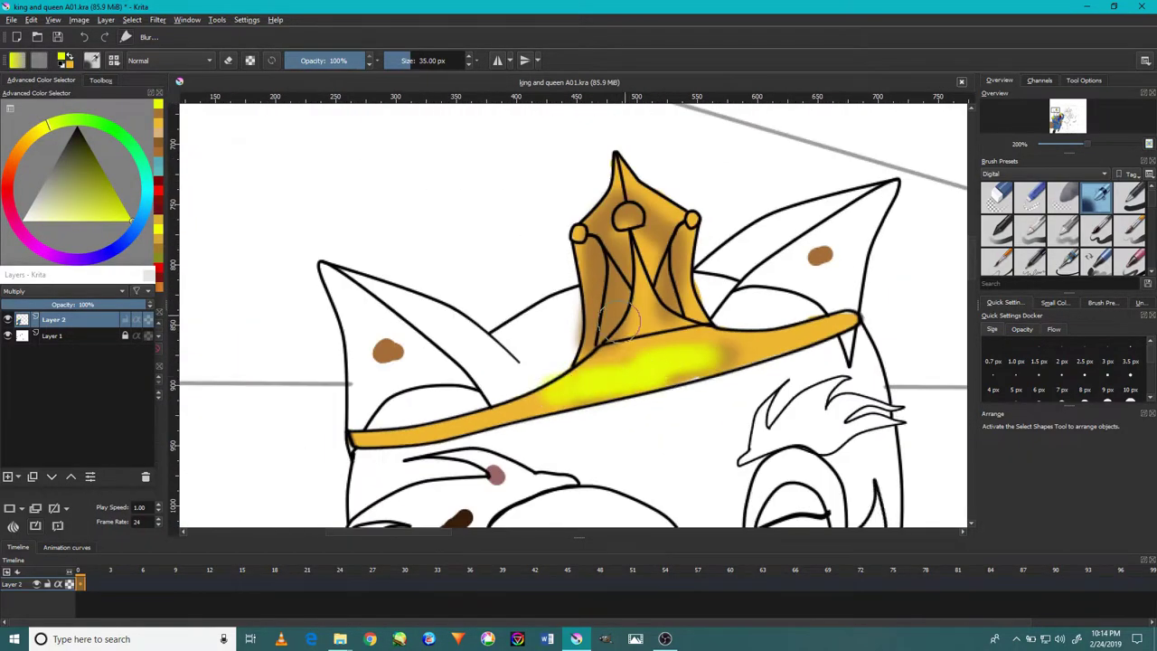
pyautogui.moveTo(619, 320); pyautogui.dragTo(651, 235)
pyautogui.scroll(1, 786, 344)
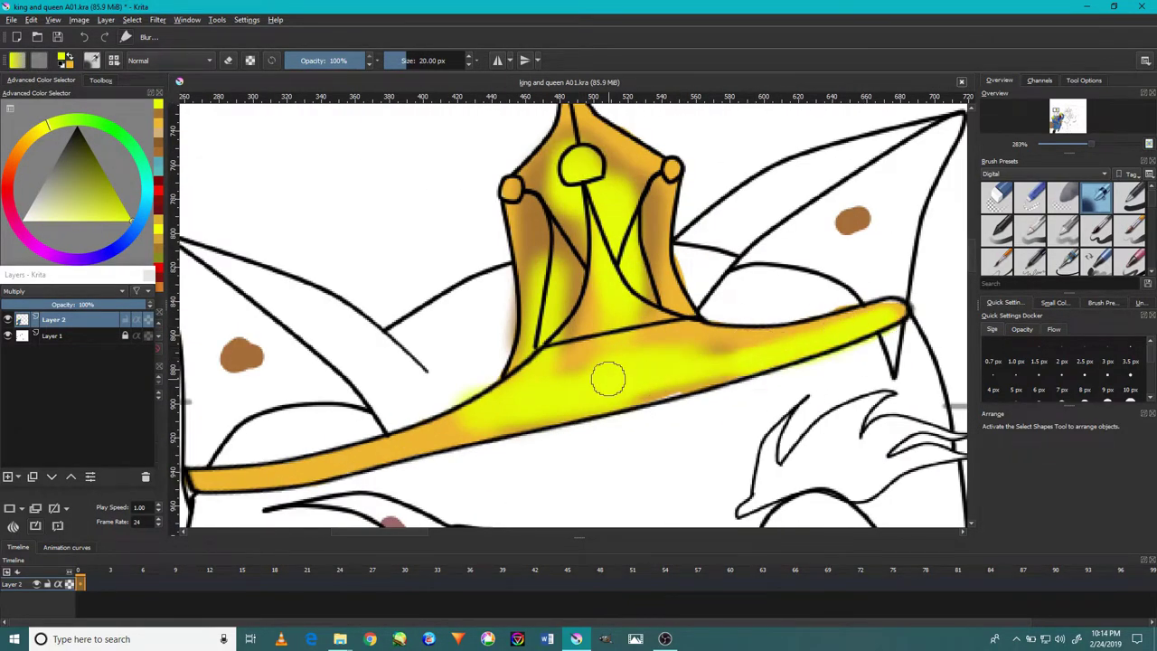
# - Add bright yellow to the crown's right side and blend the gold smoothly
pyautogui.moveTo(362, 434); pyautogui.dragTo(633, 380)
pyautogui.moveTo(714, 397); pyautogui.dragTo(696, 244)
pyautogui.moveTo(669, 199); pyautogui.dragTo(596, 397)
pyautogui.scroll(2, 758, 251)
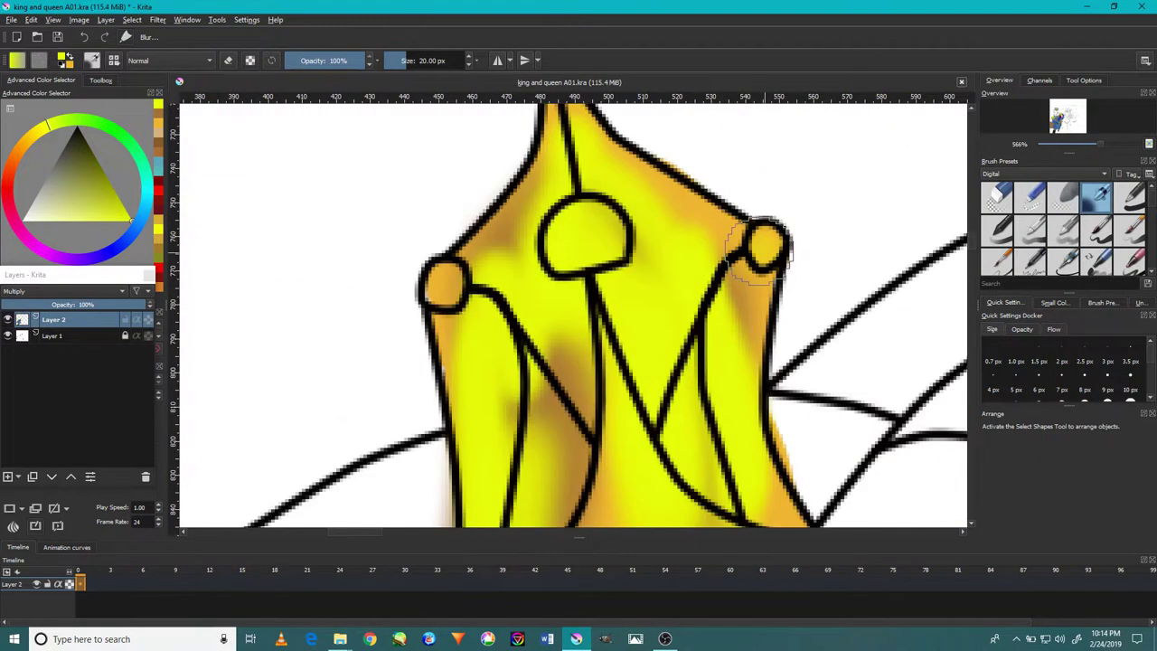
pyautogui.scroll(-3, 758, 251)
pyautogui.scroll(1, 686, 271)
pyautogui.moveTo(669, 397); pyautogui.dragTo(637, 248)
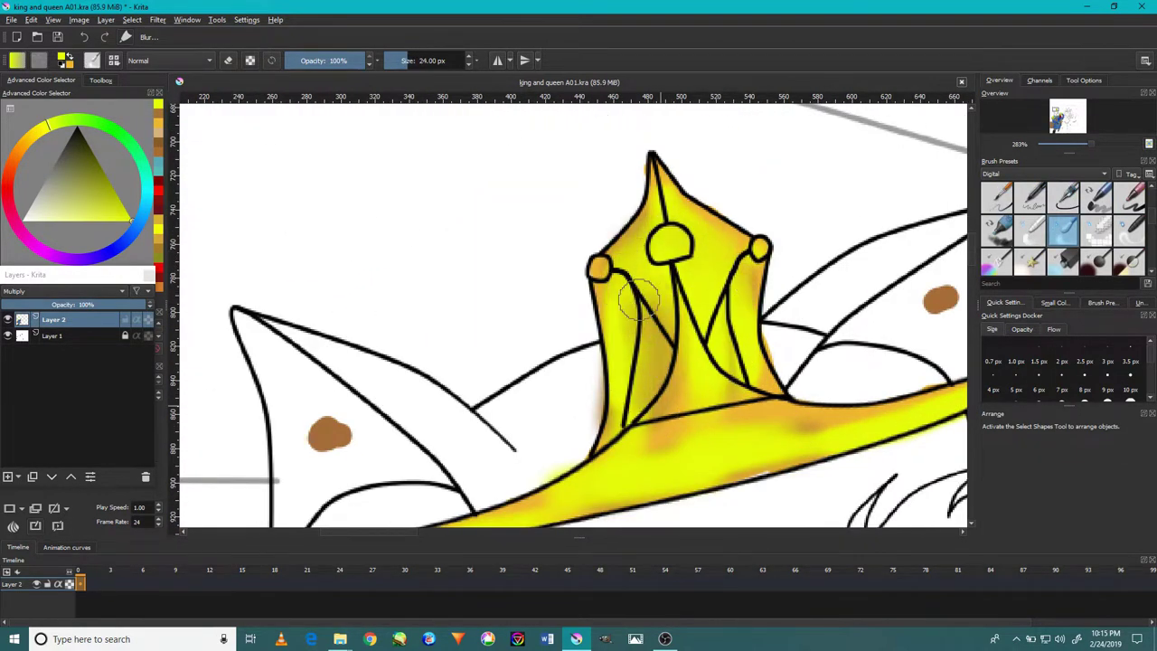
pyautogui.moveTo(638, 303)
pyautogui.mouseDown()
pyautogui.moveTo(698, 358)
pyautogui.moveTo(757, 237)
pyautogui.mouseUp()
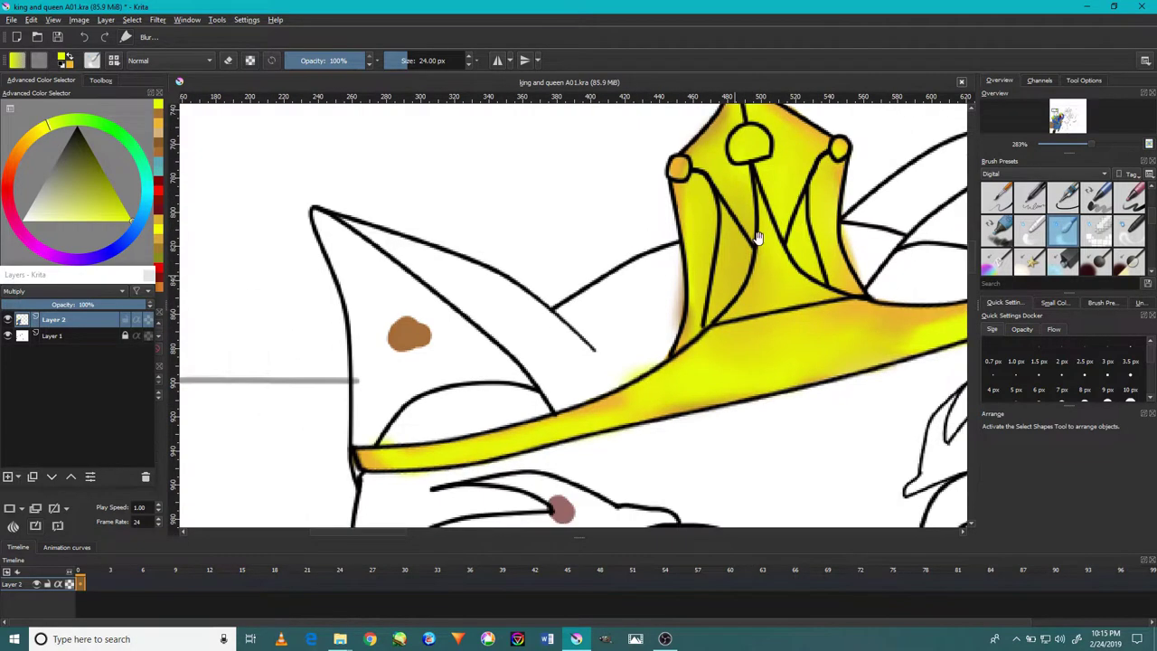
# - Pan out to show the finished crown, the king's face and the queen
pyautogui.moveTo(545, 395); pyautogui.dragTo(626, 380)
pyautogui.moveTo(486, 437); pyautogui.dragTo(244, 524)
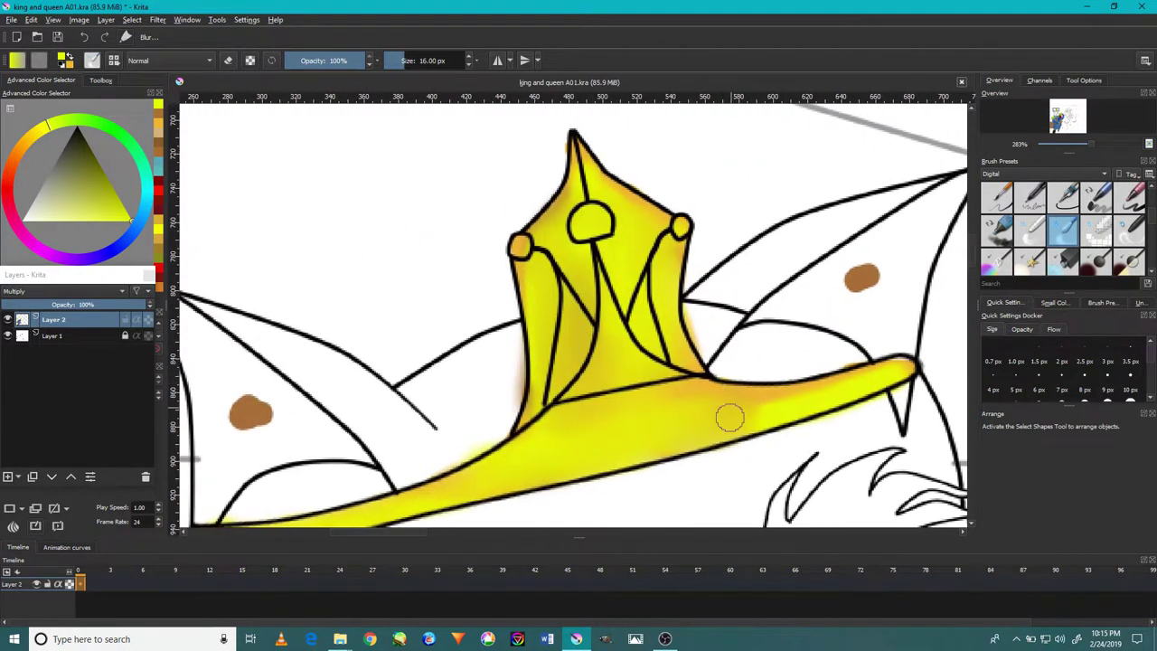
pyautogui.scroll(-2, 728, 420)
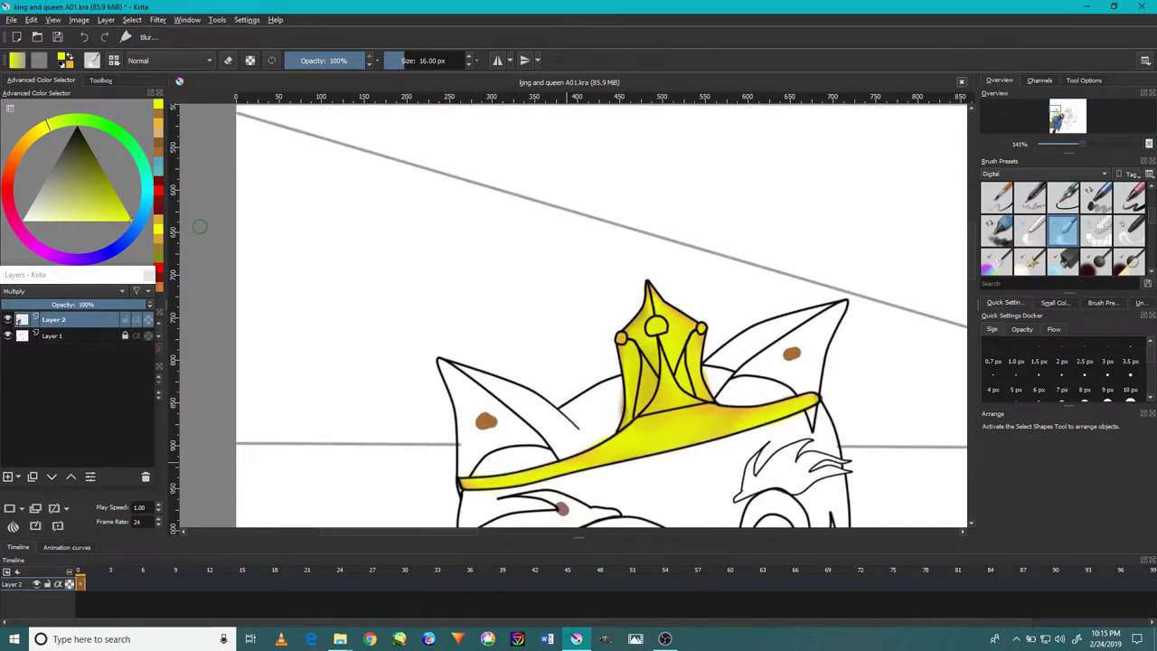
pyautogui.scroll(-1, 422, 365)
pyautogui.moveTo(836, 524); pyautogui.dragTo(671, 395)
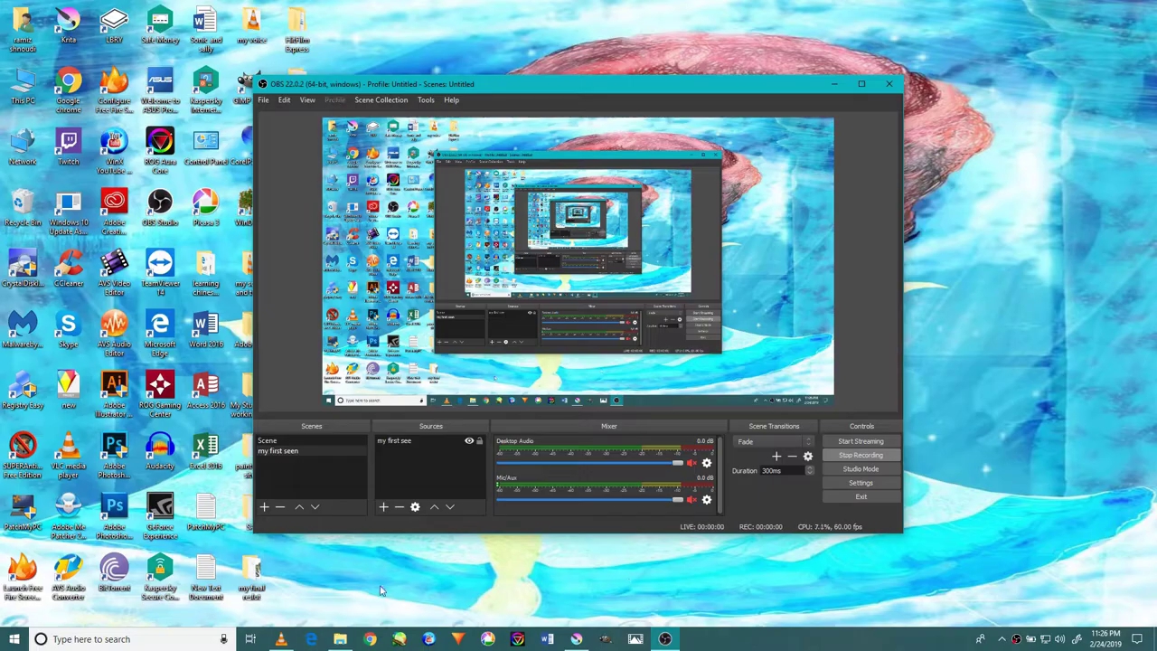
pyautogui.click(576, 639)
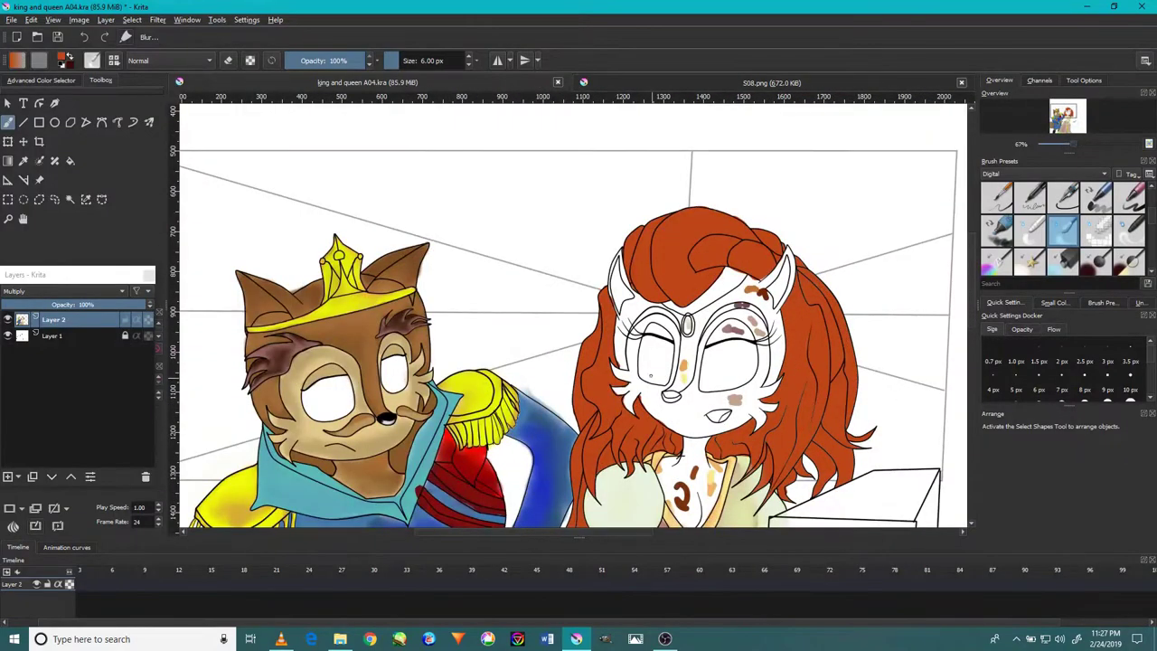
# - Shade the queen's auburn hair with deep rose-crimson strokes, including below her chin
pyautogui.scroll(3, 649, 374)
pyautogui.moveTo(601, 336); pyautogui.dragTo(578, 439)
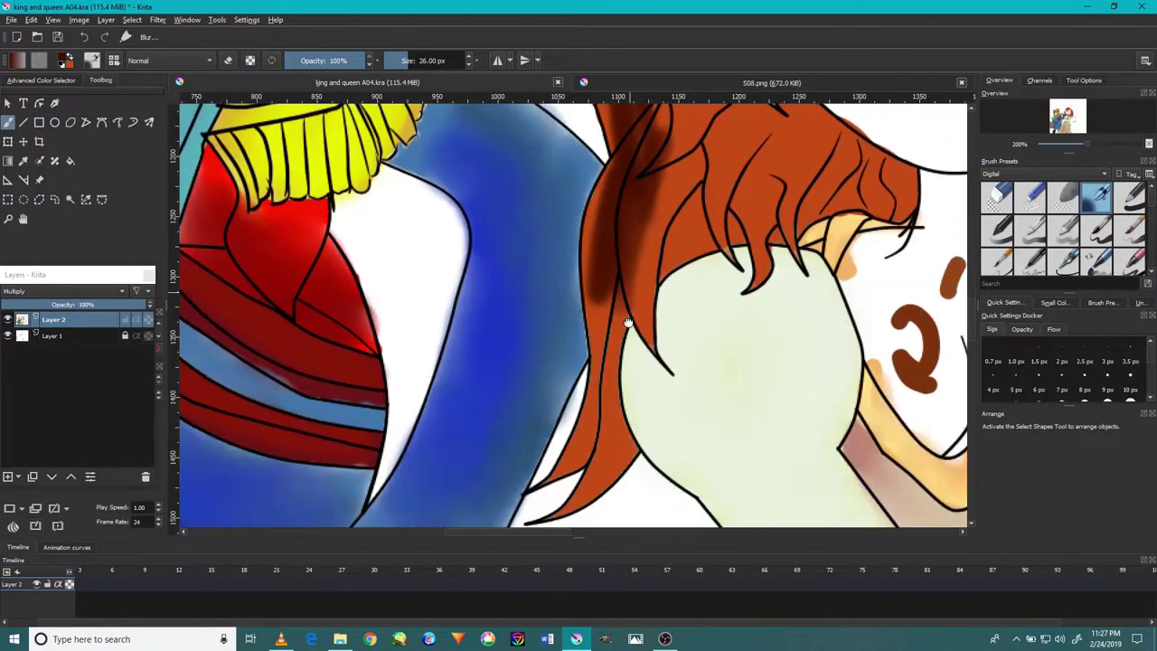
pyautogui.moveTo(542, 280); pyautogui.dragTo(633, 253)
pyautogui.scroll(-2, 860, 395)
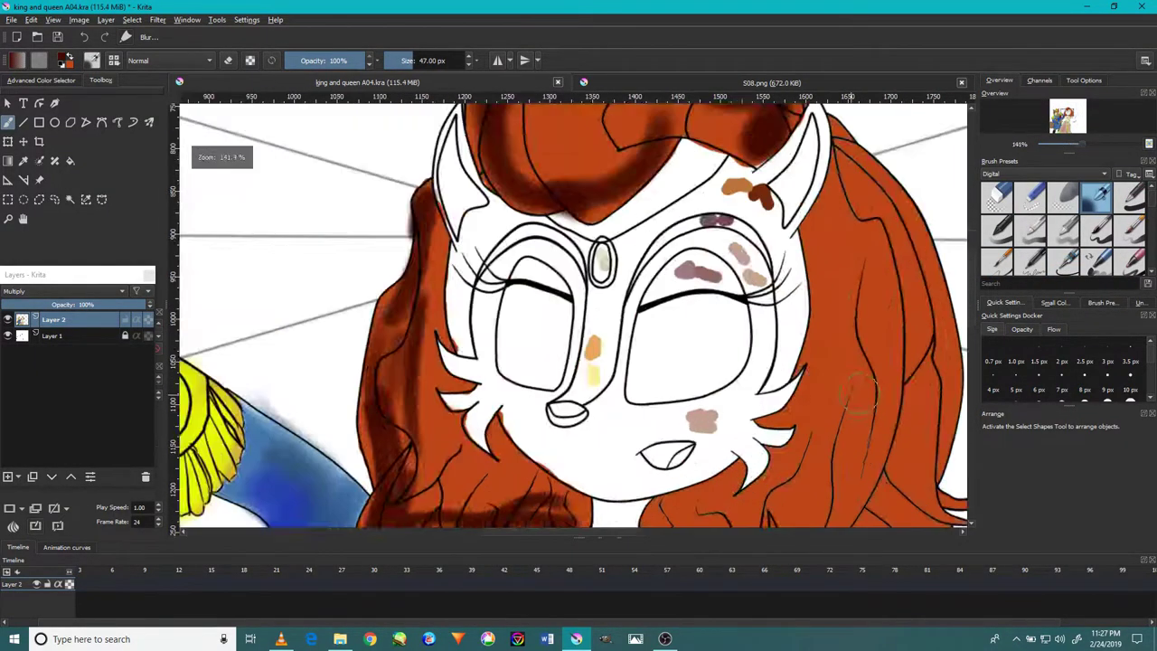
pyautogui.scroll(-3, 860, 395)
pyautogui.scroll(3, 633, 361)
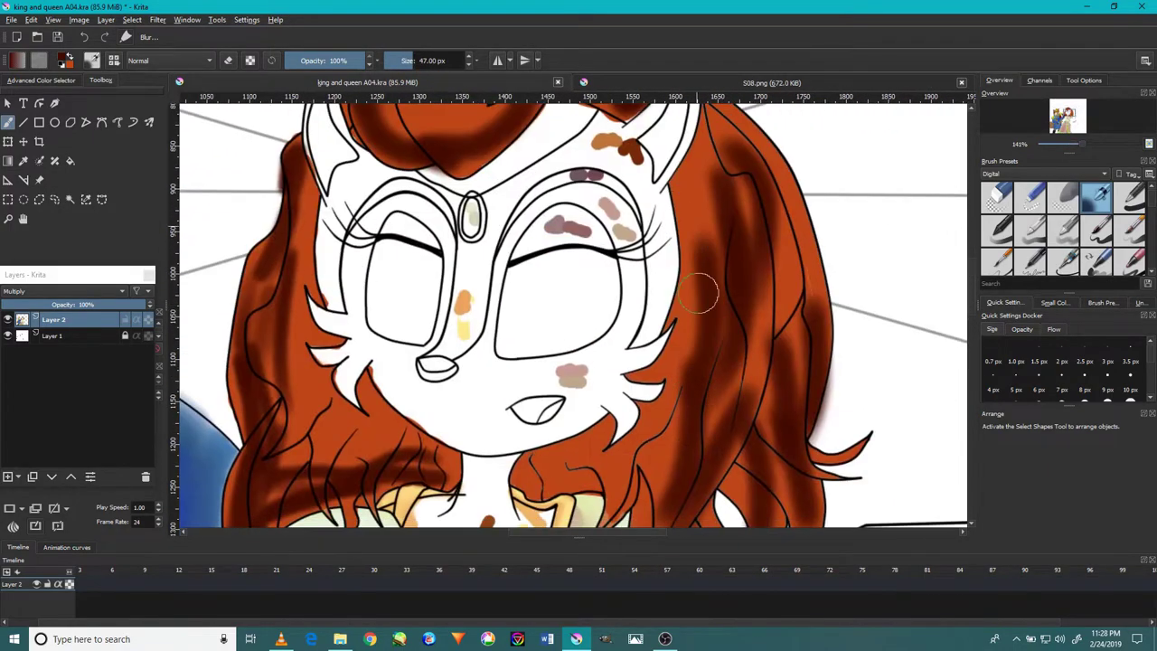
pyautogui.moveTo(741, 271); pyautogui.dragTo(714, 389)
pyautogui.scroll(2, 714, 389)
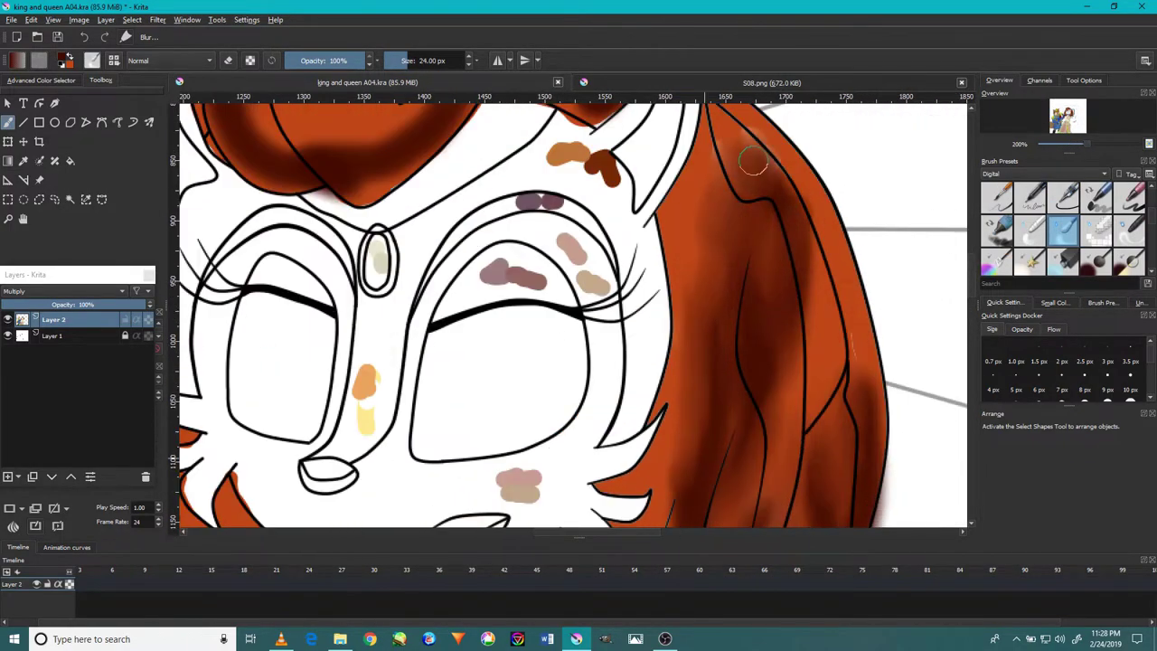
pyautogui.moveTo(208, 443); pyautogui.dragTo(533, 470)
# - Zoom in on the queen's face and switch to a detail brush for her nose
pyautogui.scroll(-2, 865, 347)
pyautogui.scroll(2, 801, 387)
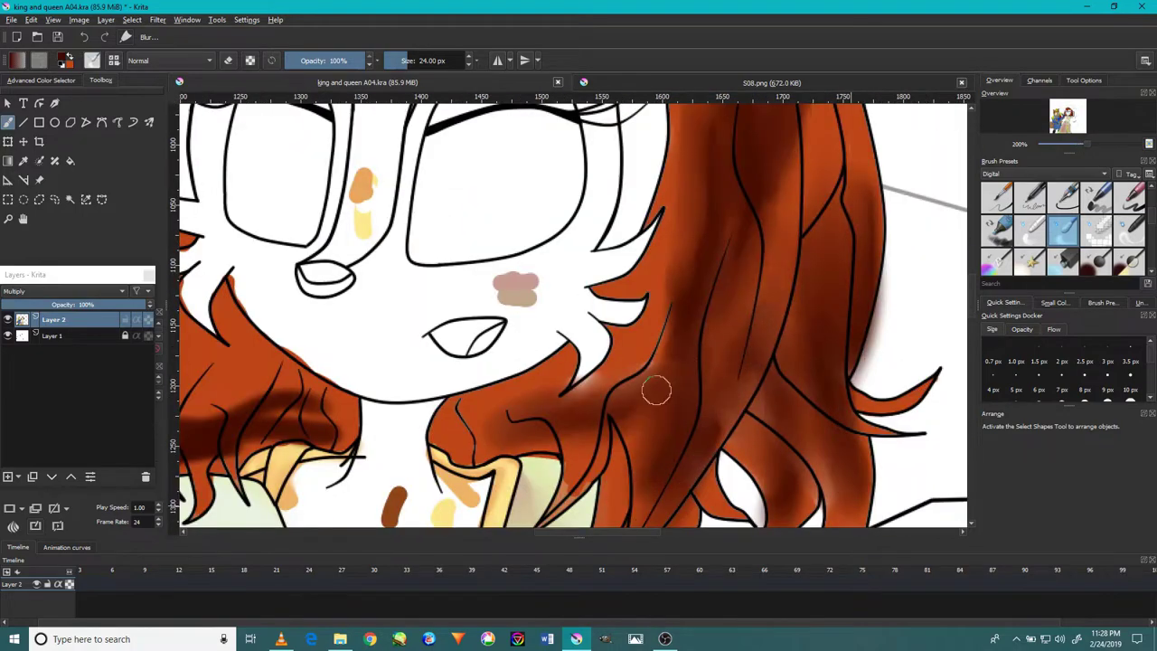
pyautogui.scroll(-2, 654, 390)
pyautogui.scroll(2, 242, 456)
pyautogui.scroll(-2, 242, 457)
pyautogui.scroll(2, 389, 253)
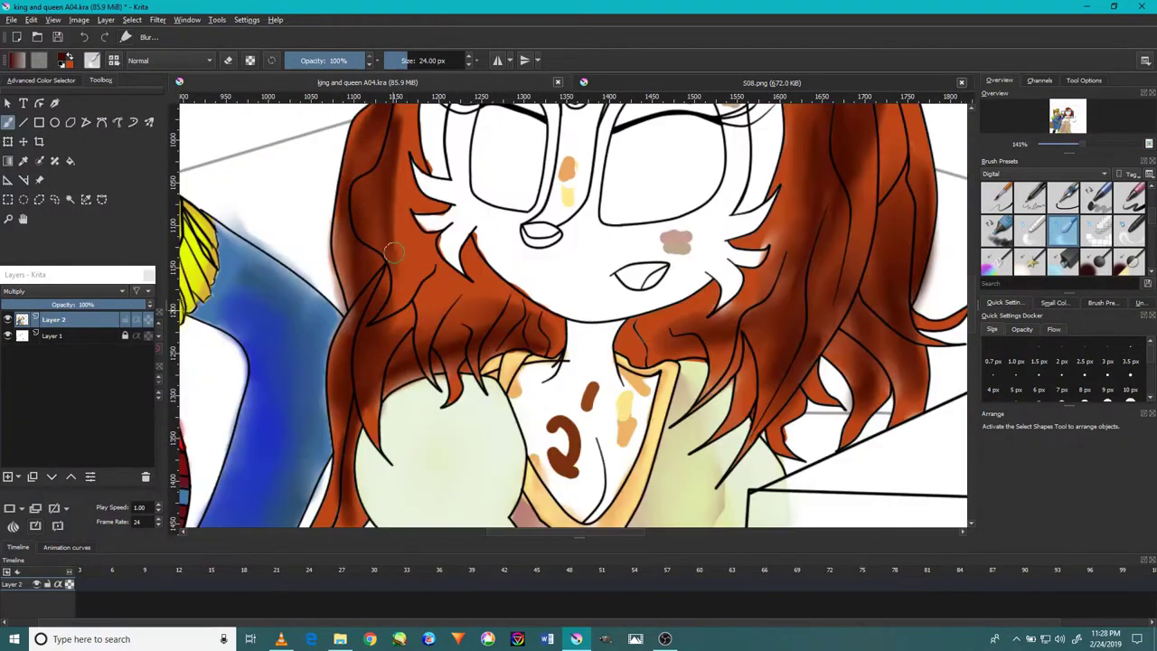
pyautogui.scroll(-2, 394, 253)
pyautogui.scroll(2, 444, 144)
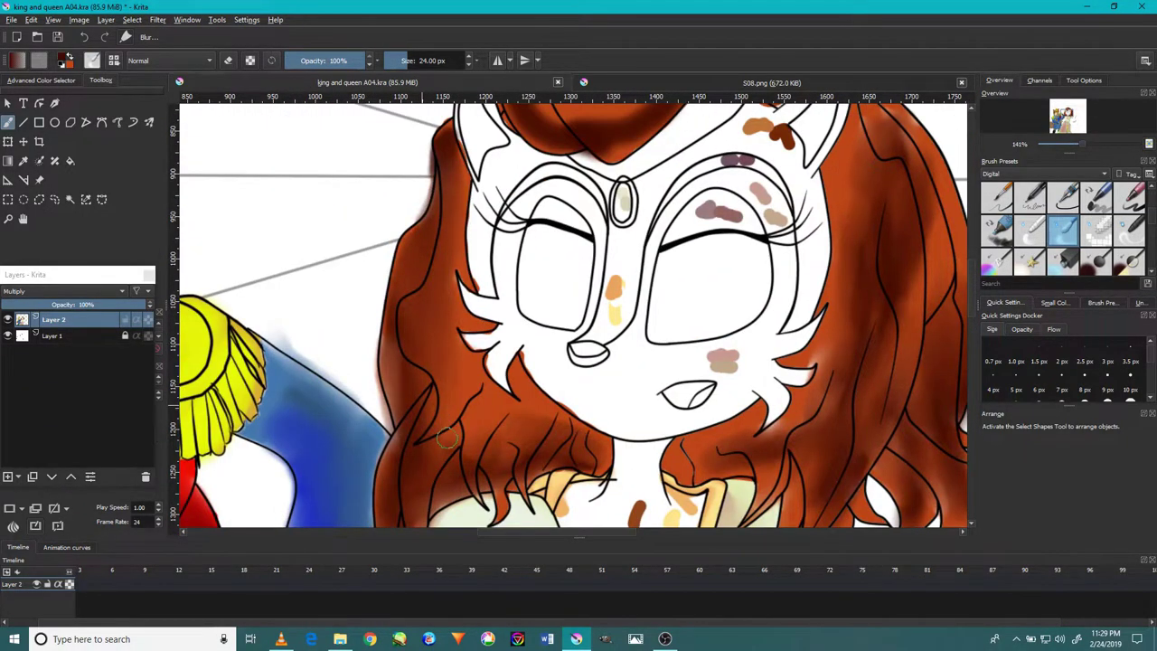
pyautogui.scroll(-2, 447, 437)
pyautogui.scroll(2, 703, 387)
pyautogui.scroll(-3, 801, 318)
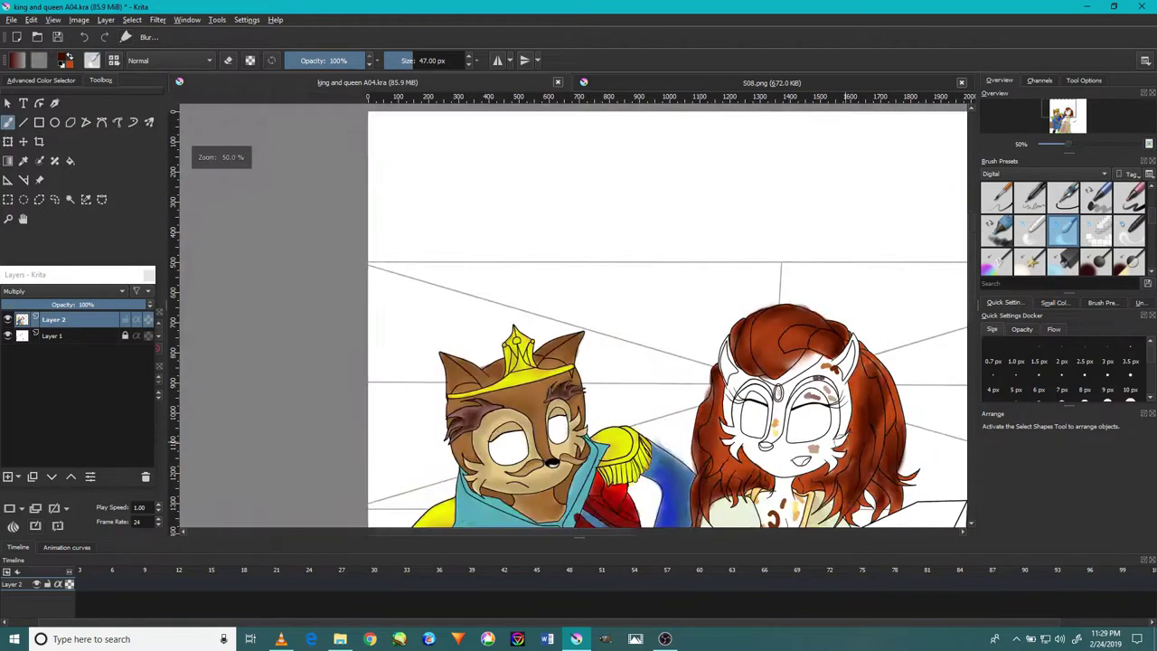
pyautogui.scroll(3, 723, 361)
pyautogui.scroll(-3, 543, 316)
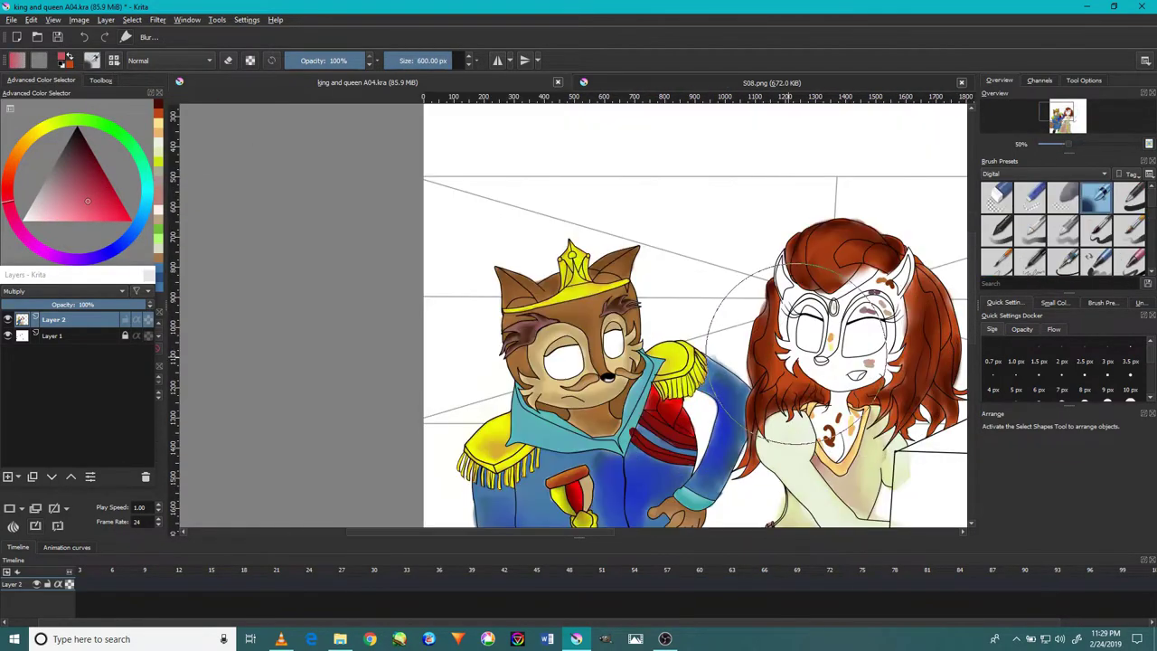
pyautogui.scroll(2, 760, 407)
pyautogui.scroll(3, 759, 407)
pyautogui.scroll(-1, 757, 467)
pyautogui.scroll(2, 758, 467)
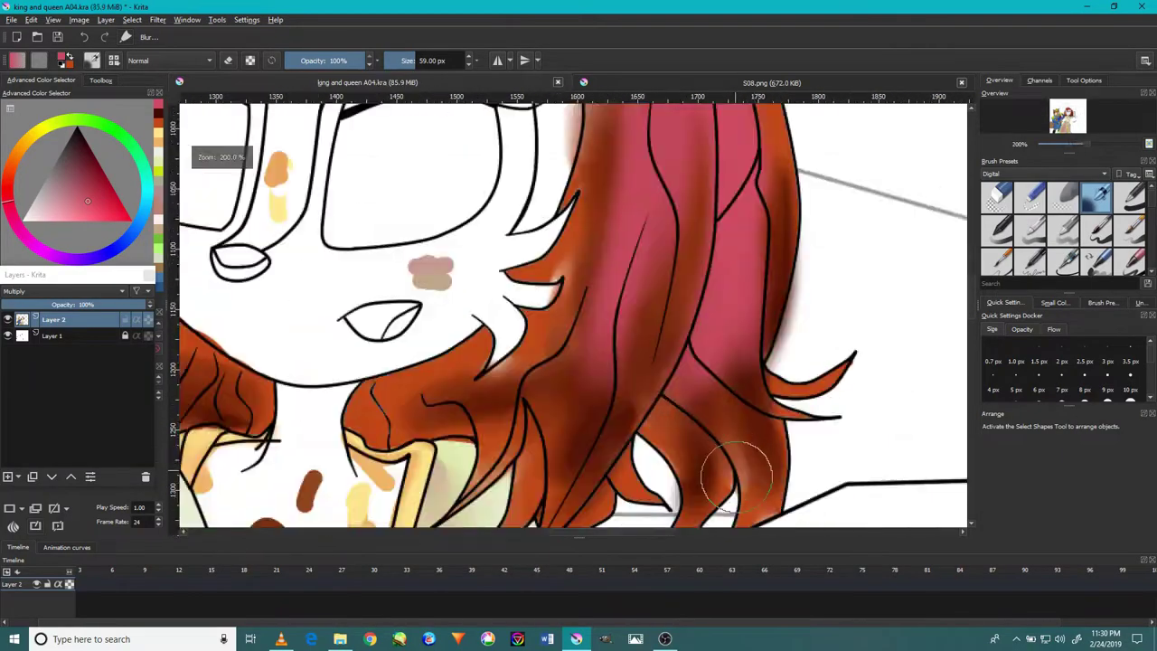
pyautogui.scroll(-2, 818, 280)
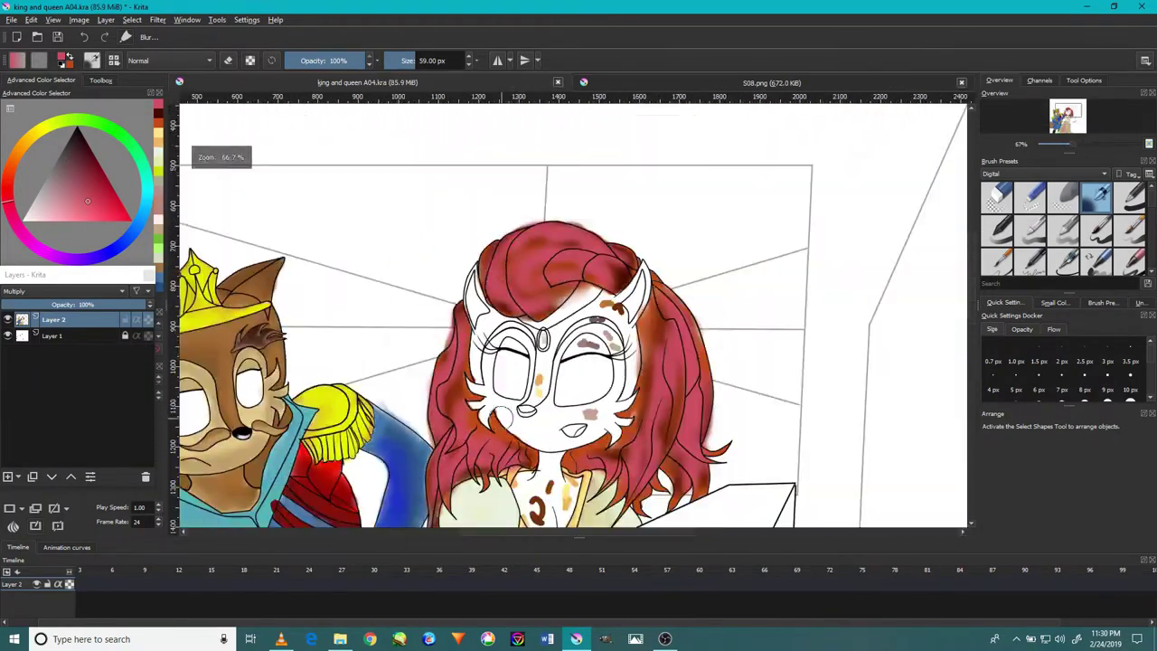
pyautogui.scroll(-1, 796, 298)
pyautogui.scroll(3, 777, 312)
pyautogui.scroll(-1, 763, 323)
pyautogui.scroll(-2, 763, 323)
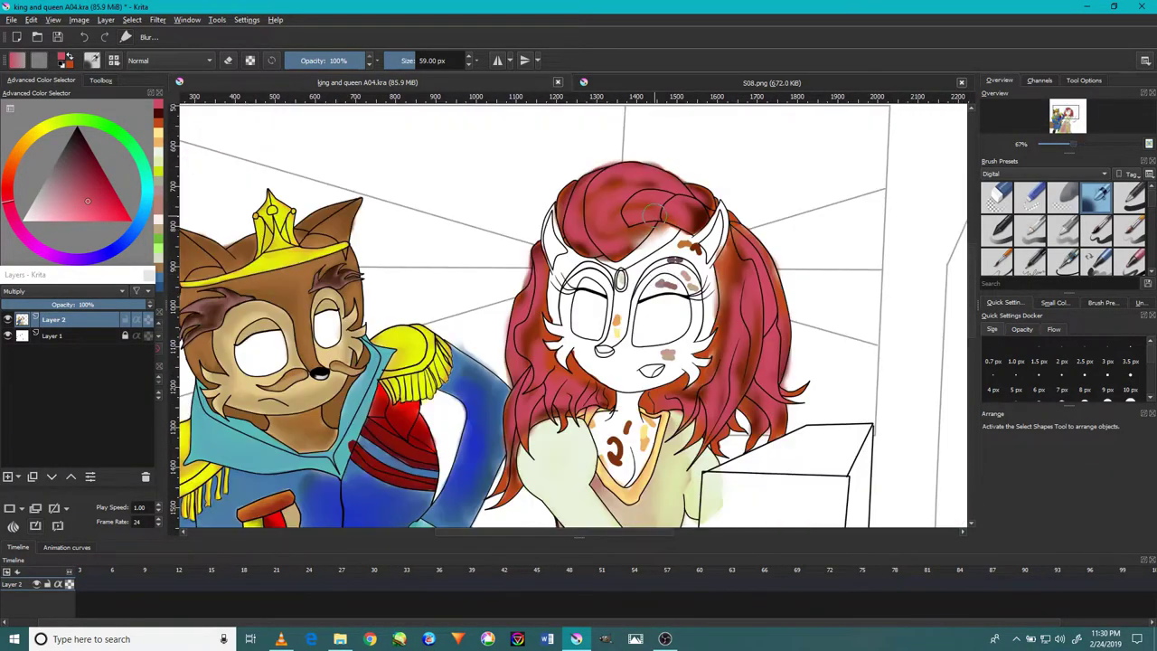
pyautogui.scroll(3, 620, 317)
pyautogui.scroll(-3, 620, 317)
pyautogui.press('/')
pyautogui.scroll(2, 620, 344)
# - Smudge the queen's black nose fill into a soft glossy finish
pyautogui.scroll(3, 620, 344)
pyautogui.click(600, 347)
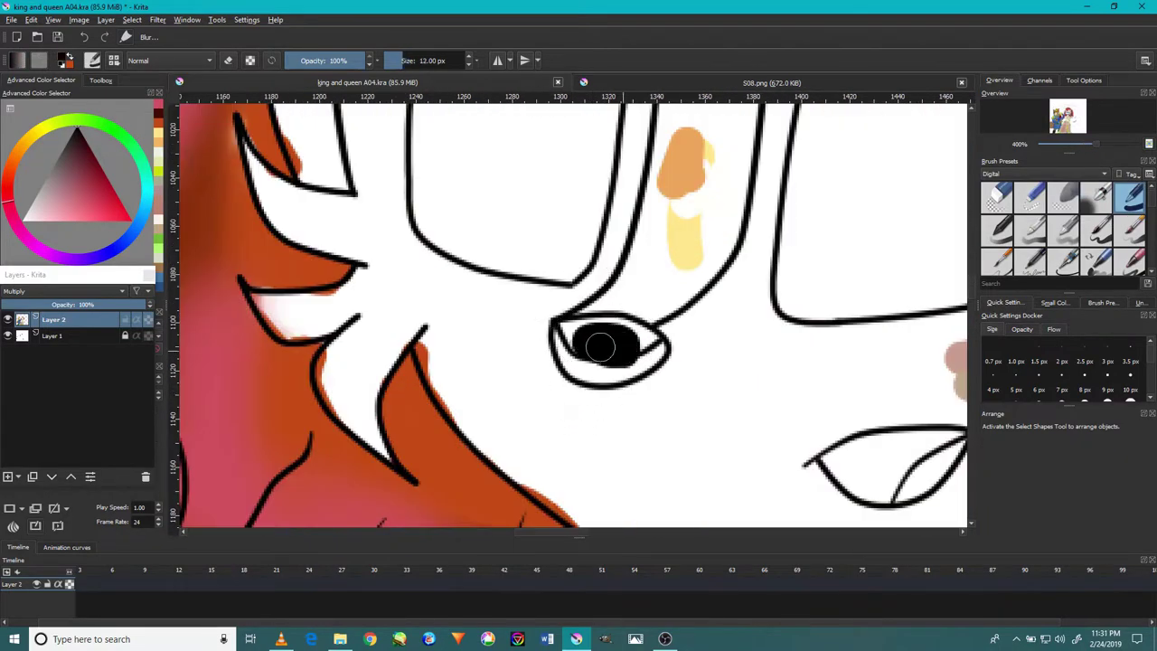
pyautogui.press('/')
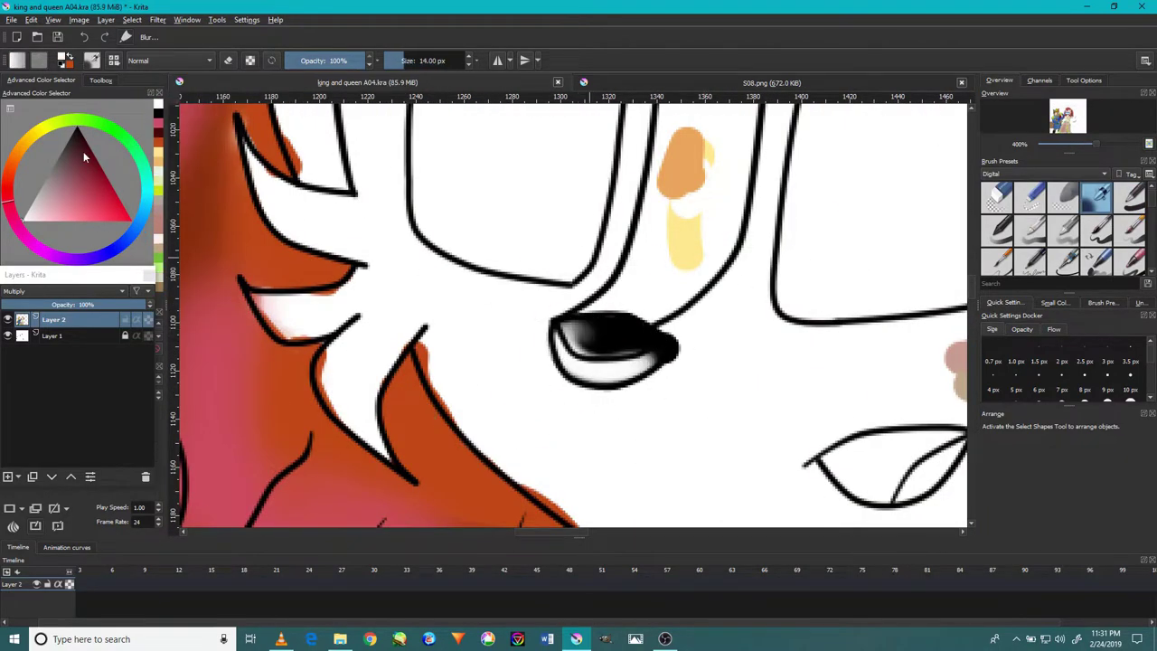
pyautogui.scroll(-5, 640, 347)
pyautogui.scroll(3, 640, 347)
pyautogui.scroll(2, 588, 344)
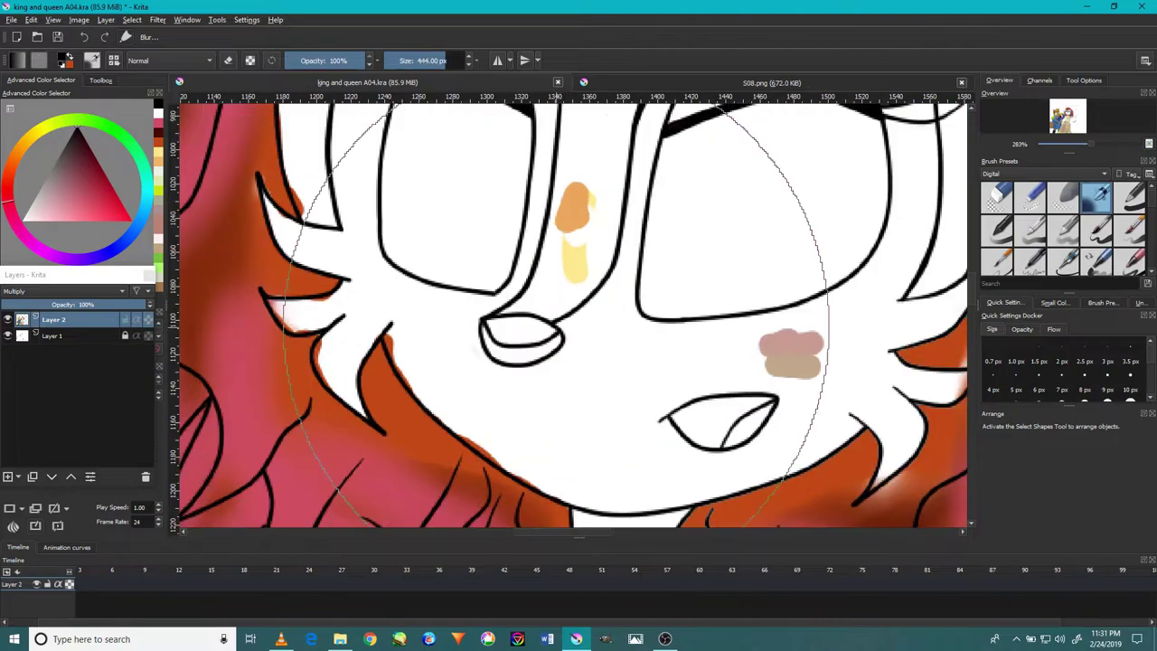
pyautogui.scroll(2, 541, 342)
pyautogui.moveTo(470, 330); pyautogui.dragTo(540, 342)
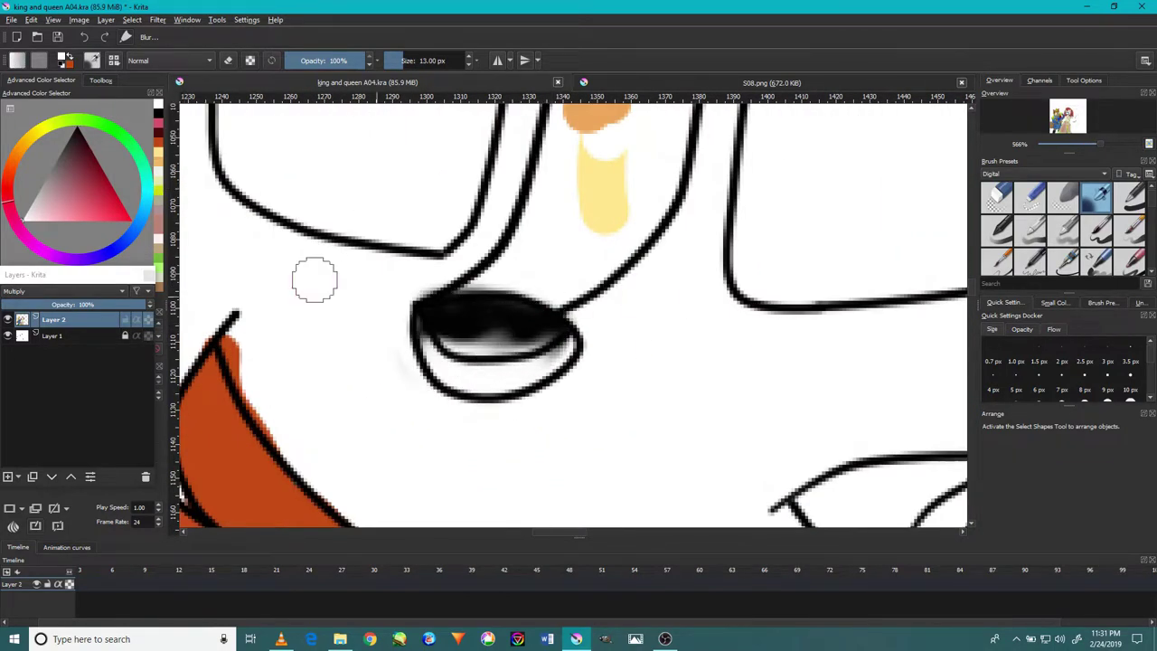
pyautogui.scroll(-5, 578, 317)
pyautogui.scroll(5, 620, 284)
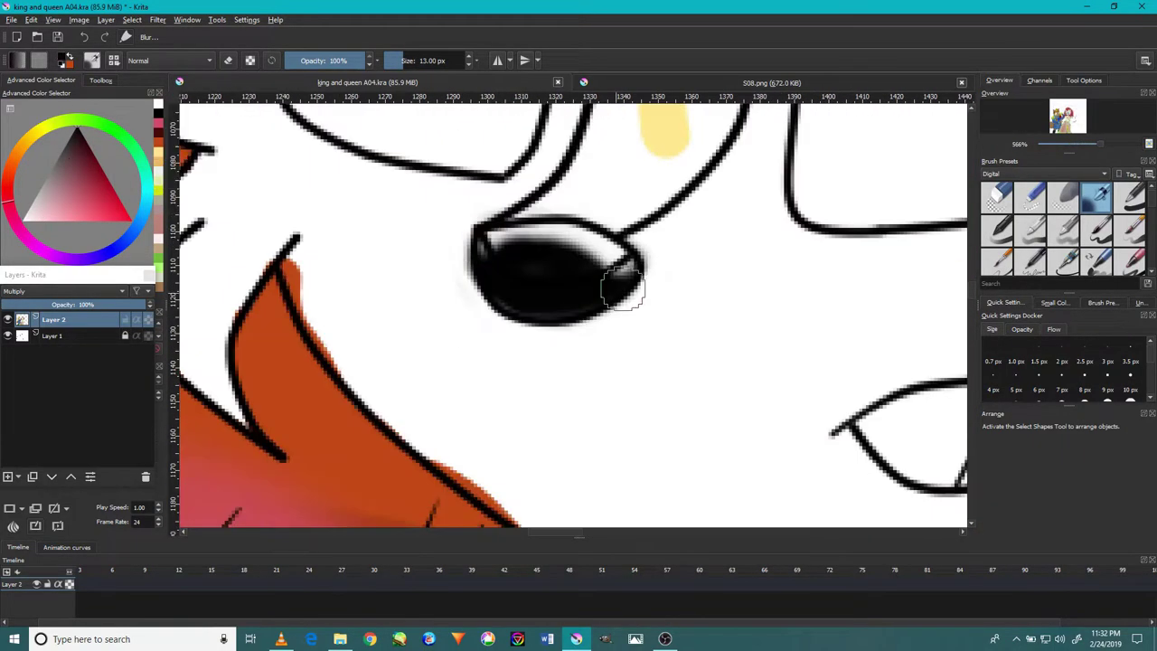
pyautogui.scroll(-5, 620, 284)
pyautogui.scroll(4, 411, 325)
# - Sample the king's beige skin tone and paint it around and above the queen's nose
pyautogui.keyDown('ctrl'); pyautogui.click(411, 326); pyautogui.keyUp('ctrl')
pyautogui.scroll(-4, 362, 356)
pyautogui.scroll(4, 816, 338)
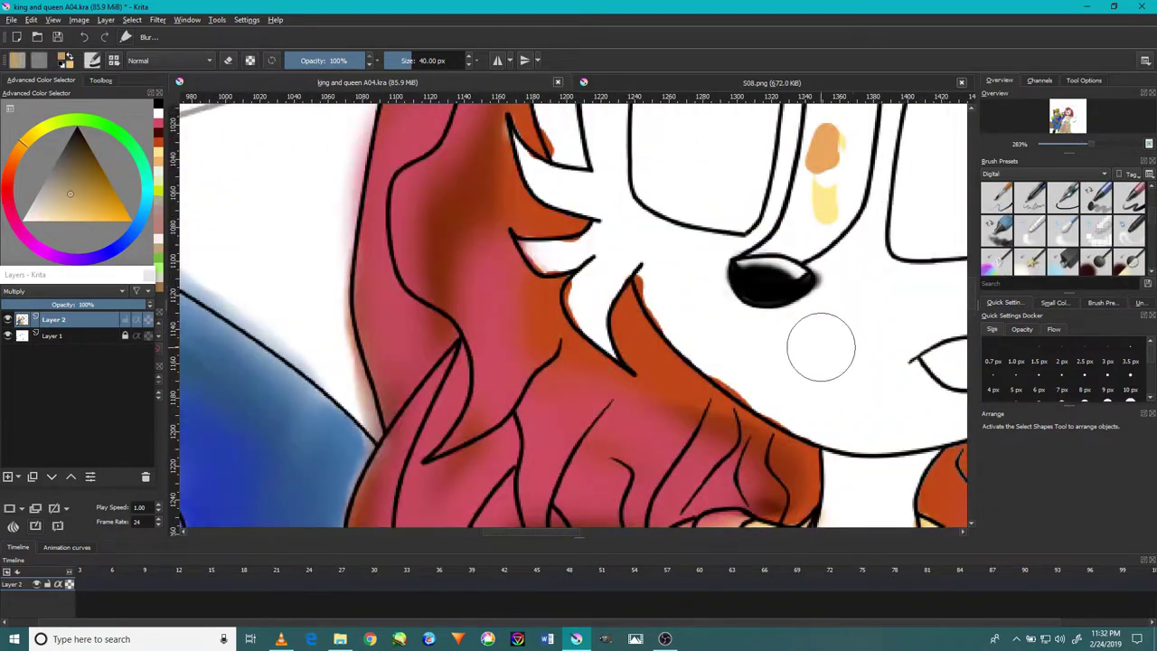
pyautogui.moveTo(852, 322); pyautogui.dragTo(800, 388)
pyautogui.scroll(2, 811, 381)
pyautogui.scroll(-4, 767, 401)
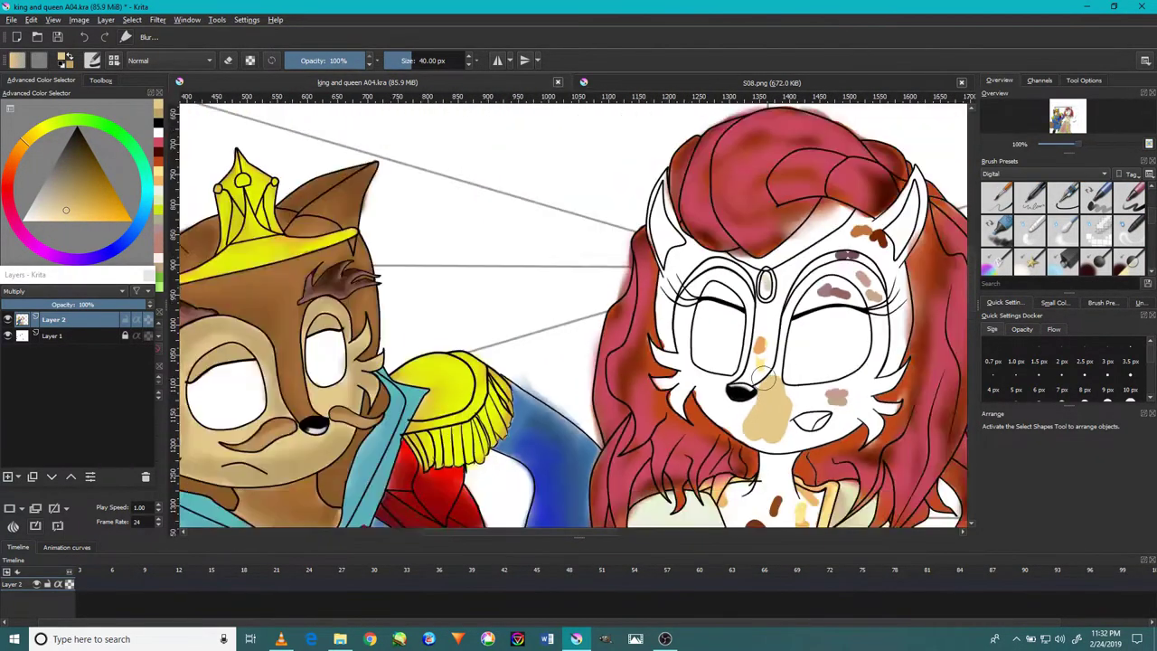
pyautogui.scroll(4, 645, 406)
pyautogui.moveTo(633, 434); pyautogui.dragTo(537, 302)
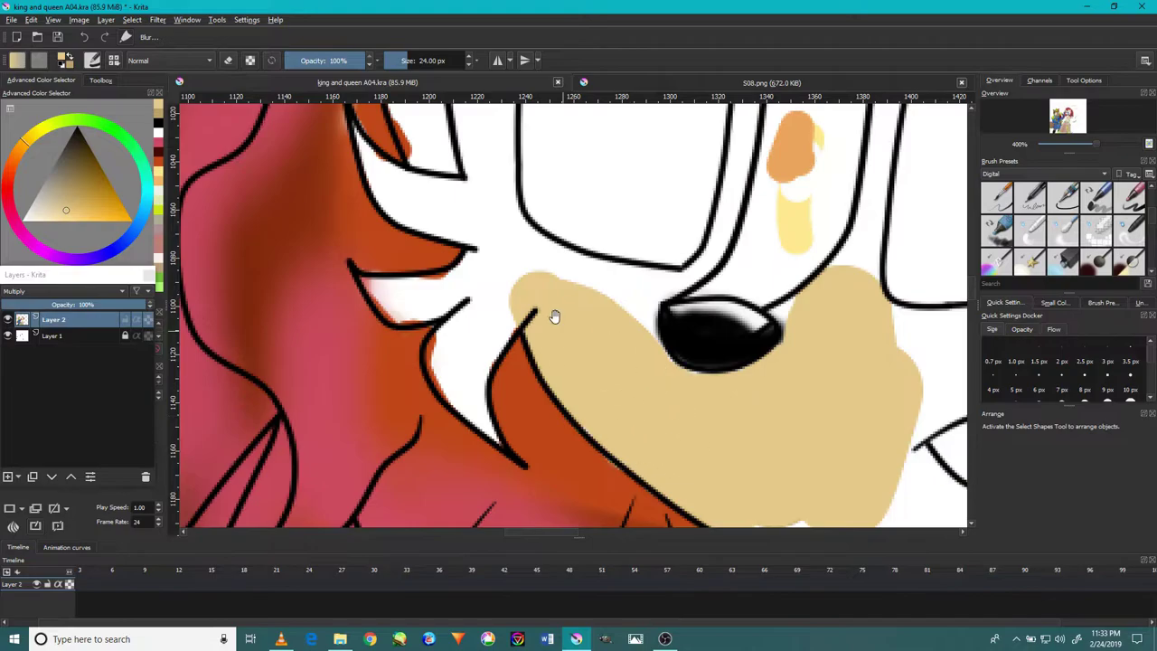
pyautogui.scroll(-2, 554, 315)
pyautogui.scroll(-2, 702, 439)
pyautogui.scroll(-1, 702, 439)
pyautogui.scroll(-1, 702, 439)
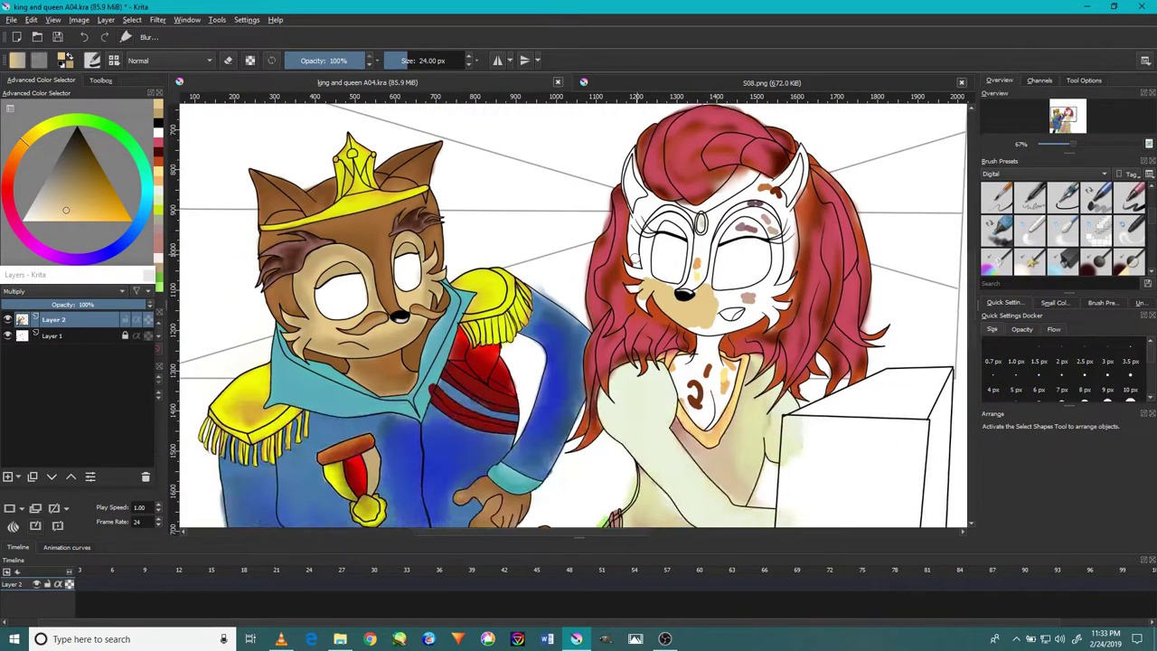
pyautogui.scroll(5, 692, 331)
# - With a smaller brush, paint a tan stroke from the nose across the queen's cheek blush
pyautogui.press('[')
pyautogui.press('[')
pyautogui.press('[')
pyautogui.scroll(1, 723, 442)
pyautogui.scroll(1, 727, 317)
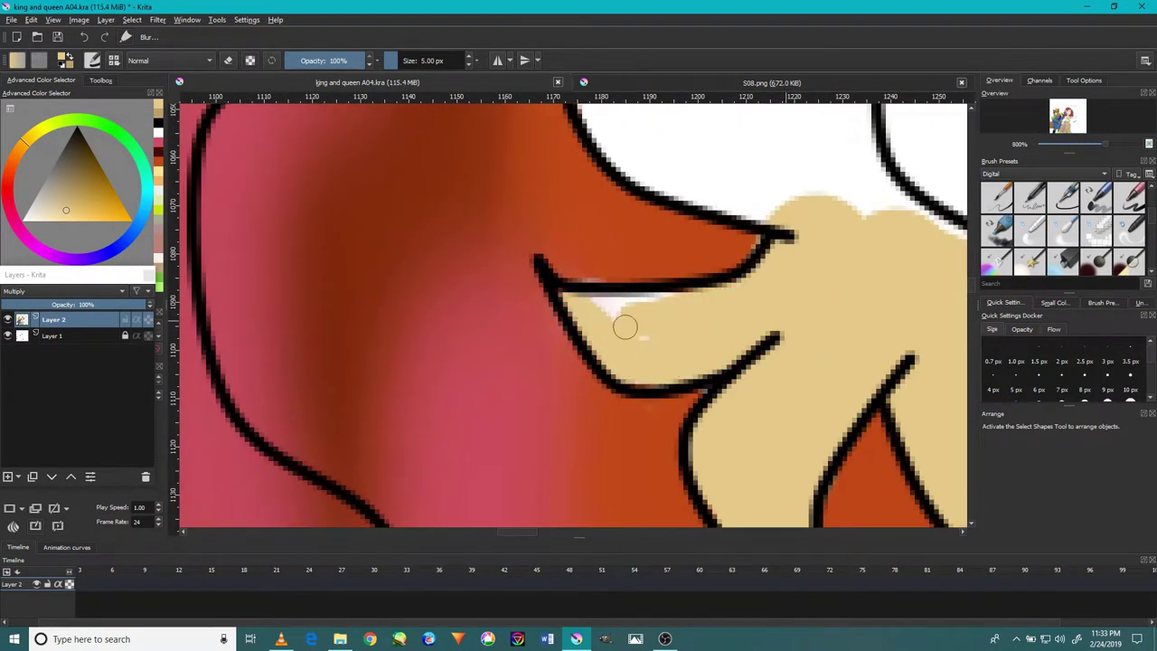
pyautogui.scroll(-1, 783, 398)
pyautogui.scroll(-4, 617, 278)
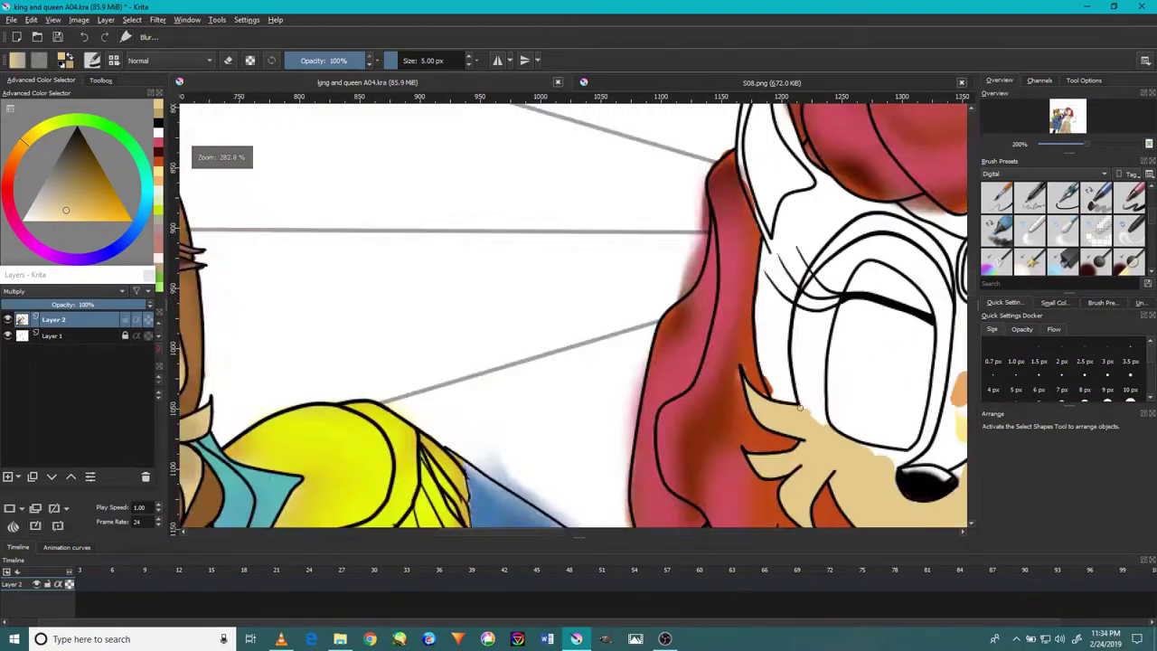
pyautogui.scroll(3, 785, 365)
pyautogui.scroll(1, 772, 461)
pyautogui.scroll(1, 762, 425)
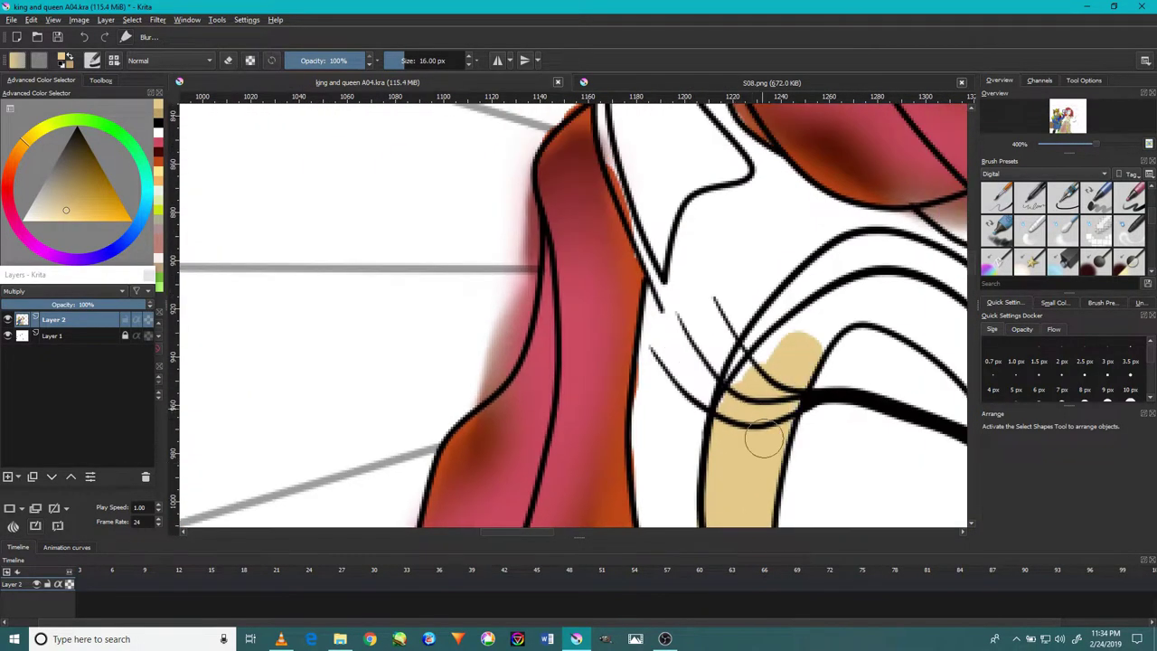
pyautogui.scroll(-3, 761, 426)
pyautogui.scroll(4, 931, 377)
pyautogui.scroll(-4, 931, 377)
pyautogui.scroll(1, 808, 292)
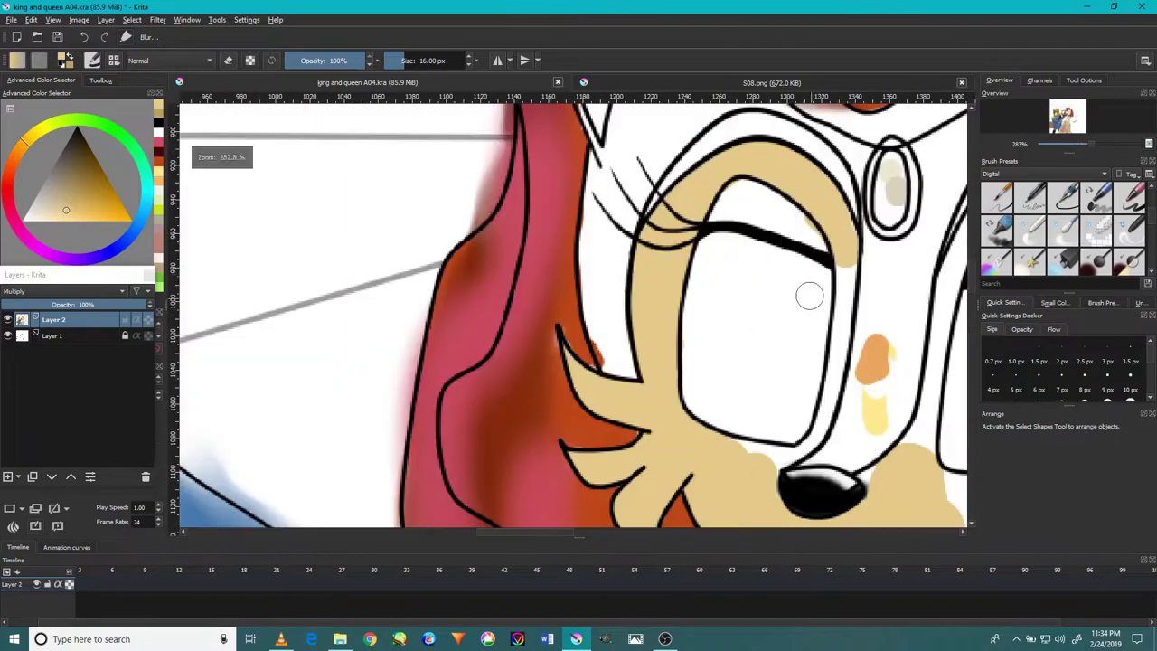
pyautogui.scroll(1, 808, 292)
pyautogui.scroll(1, 734, 416)
pyautogui.scroll(-1, 733, 416)
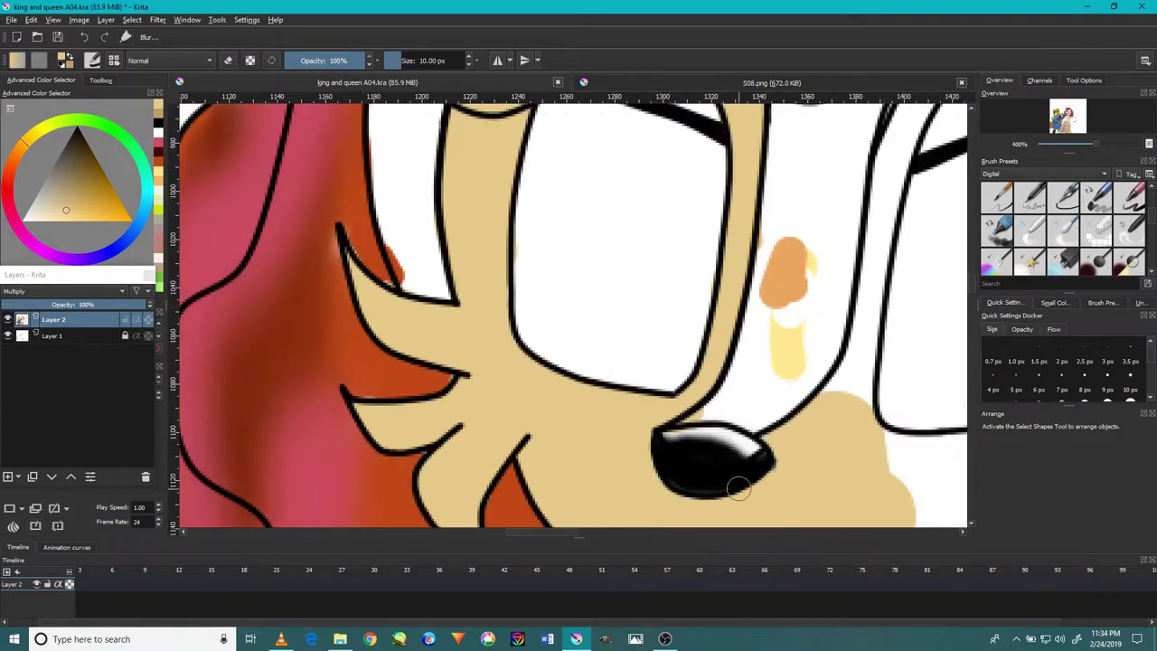
pyautogui.moveTo(704, 400); pyautogui.dragTo(510, 125)
pyautogui.scroll(1, 750, 354)
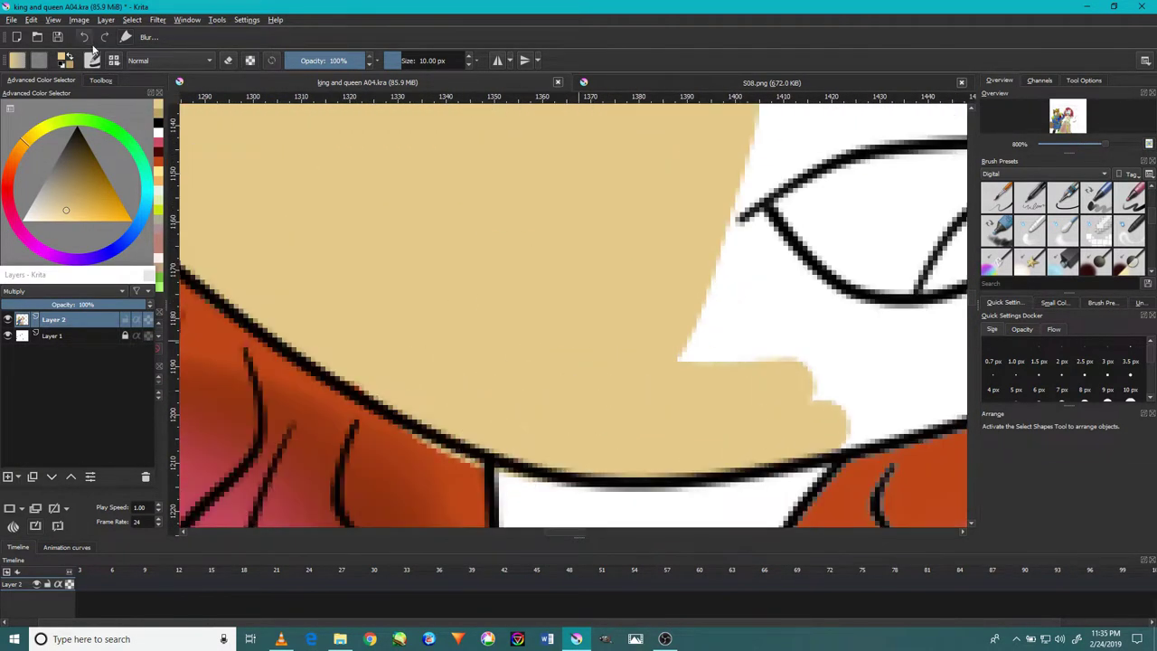
pyautogui.scroll(-3, 750, 354)
pyautogui.scroll(3, 715, 340)
pyautogui.moveTo(877, 374); pyautogui.dragTo(586, 379)
pyautogui.scroll(-5, 586, 379)
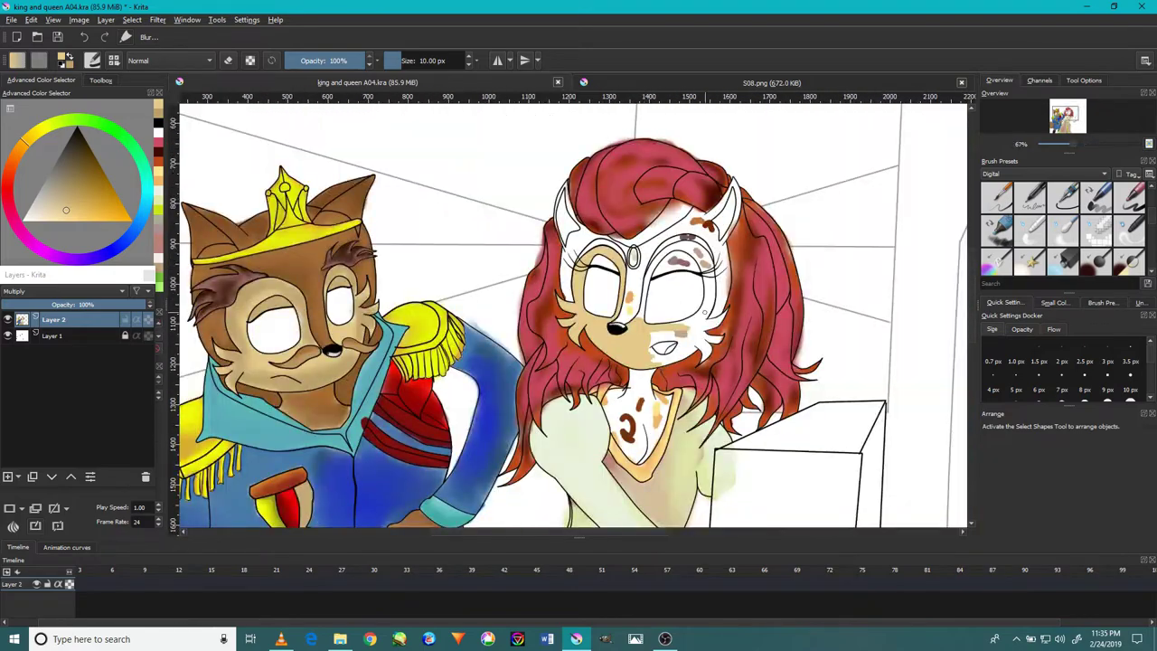
pyautogui.scroll(4, 413, 393)
pyautogui.scroll(-5, 461, 429)
pyautogui.scroll(3, 461, 406)
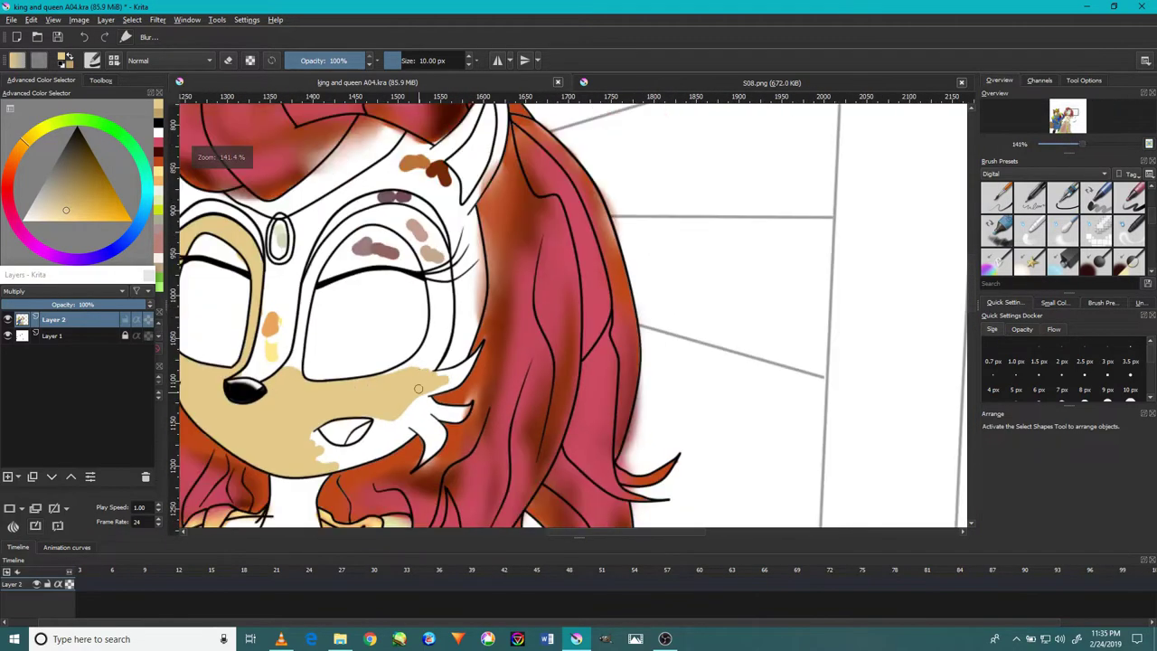
pyautogui.scroll(2, 490, 374)
pyautogui.scroll(-2, 363, 359)
pyautogui.scroll(-2, 362, 359)
pyautogui.click(100, 79)
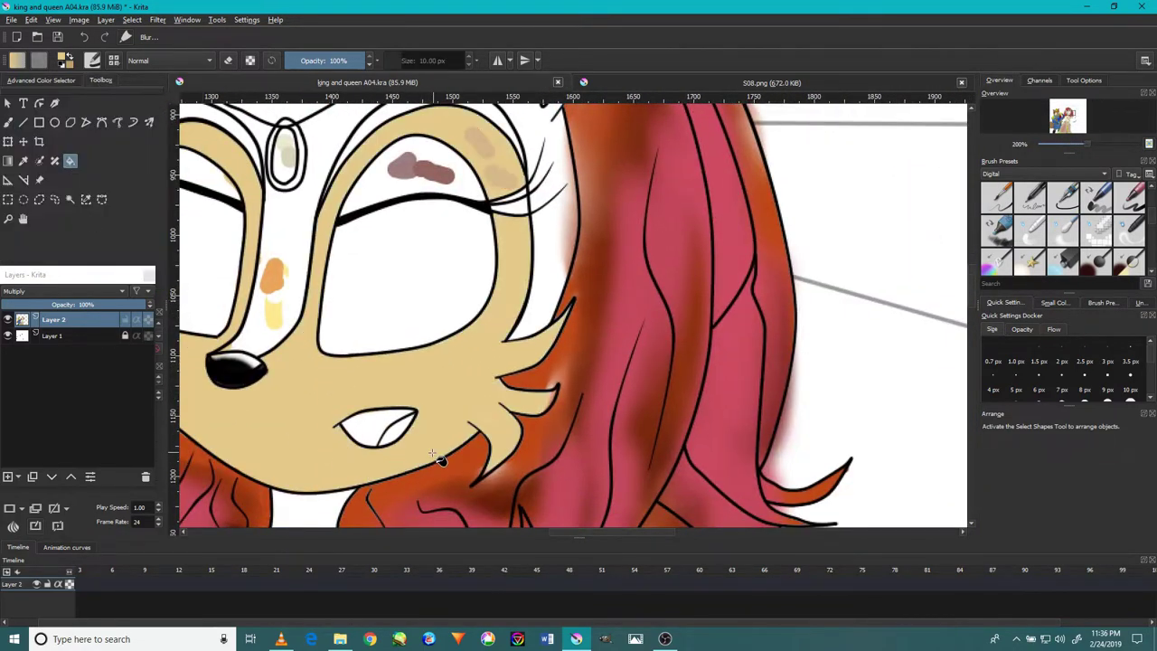
pyautogui.scroll(3, 516, 328)
pyautogui.scroll(-3, 516, 328)
pyautogui.scroll(-3, 573, 312)
# - Pick a soft brush preset and bring the queen's nose and eyes into view
pyautogui.click(1096, 197)
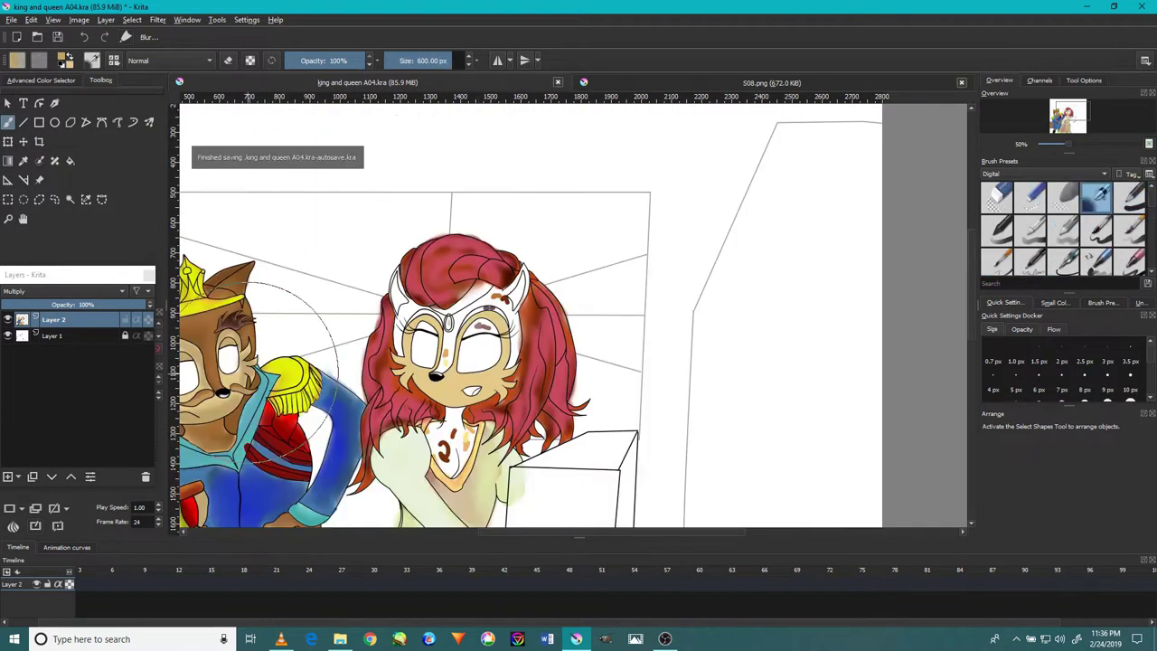
pyautogui.scroll(3, 632, 372)
pyautogui.scroll(1, 631, 372)
pyautogui.scroll(-2, 632, 373)
pyautogui.scroll(2, 413, 335)
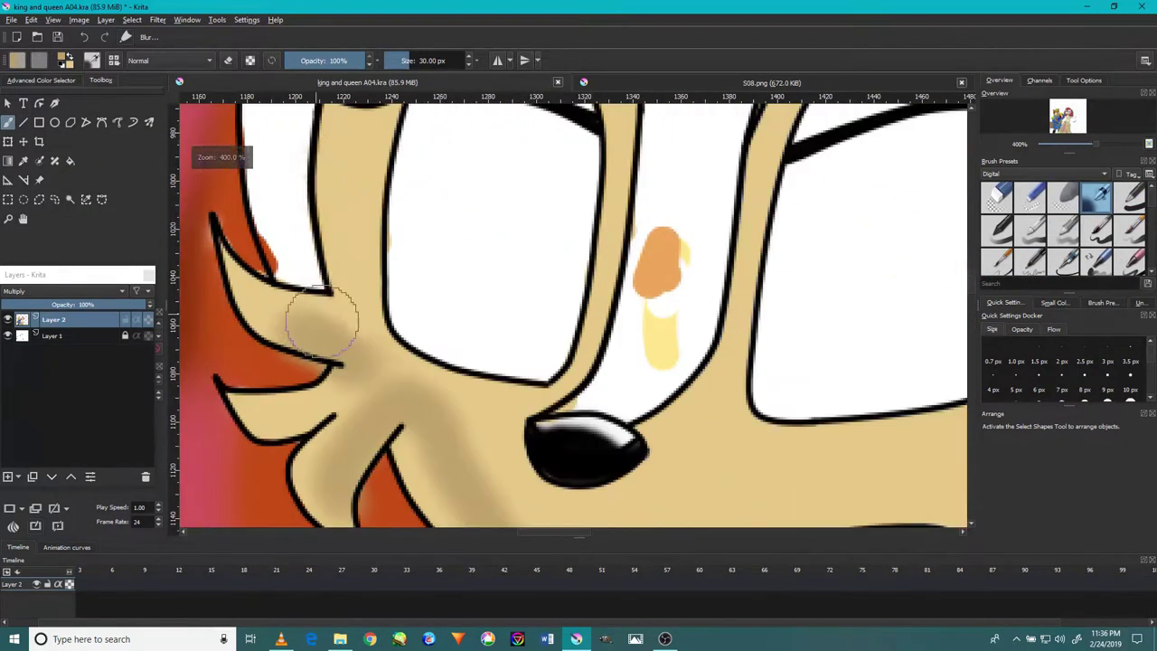
pyautogui.moveTo(596, 543); pyautogui.dragTo(614, 428)
pyautogui.scroll(1, 613, 427)
pyautogui.scroll(-1, 521, 374)
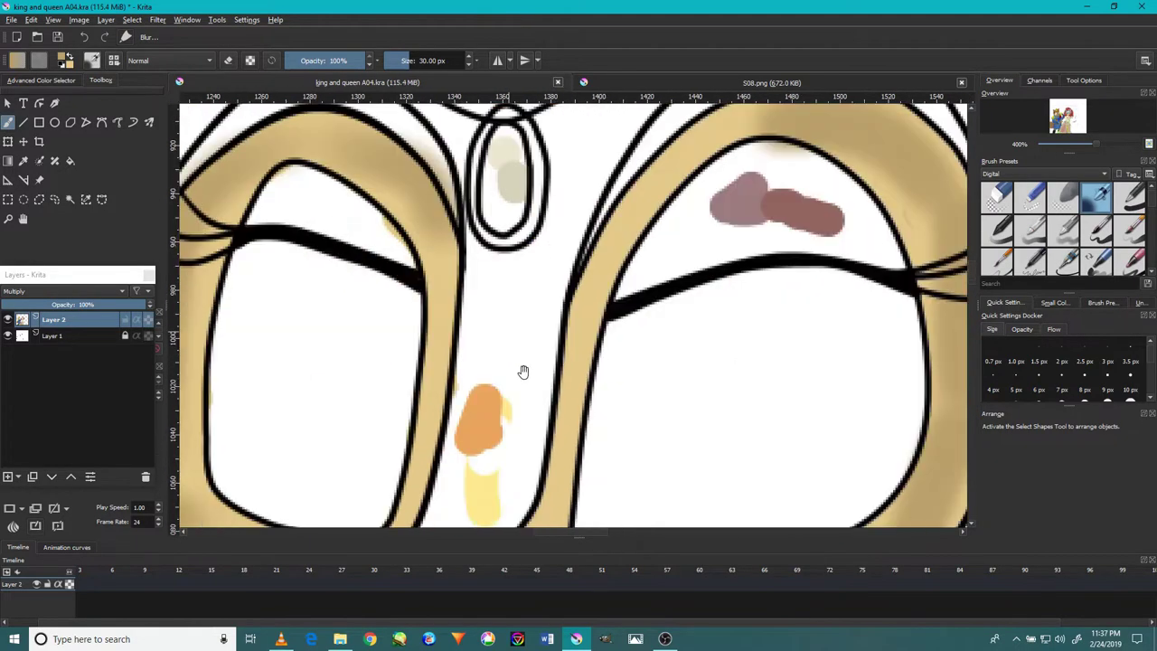
pyautogui.scroll(-5, 521, 374)
pyautogui.click(1063, 226)
pyautogui.scroll(3, 598, 429)
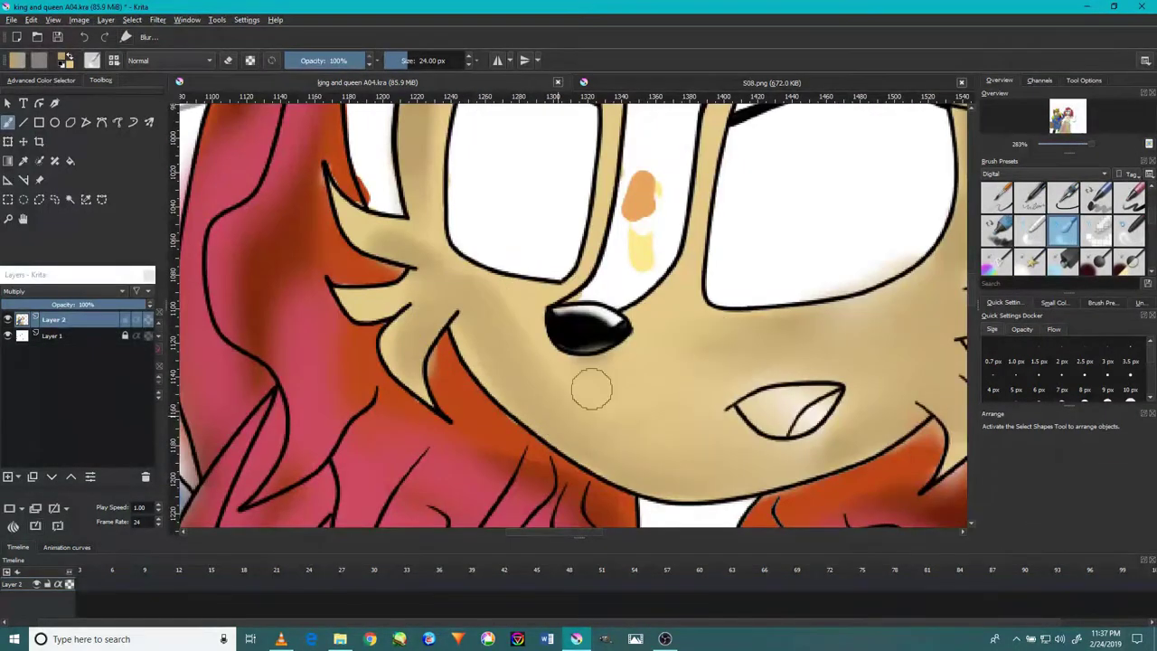
pyautogui.scroll(3, 441, 273)
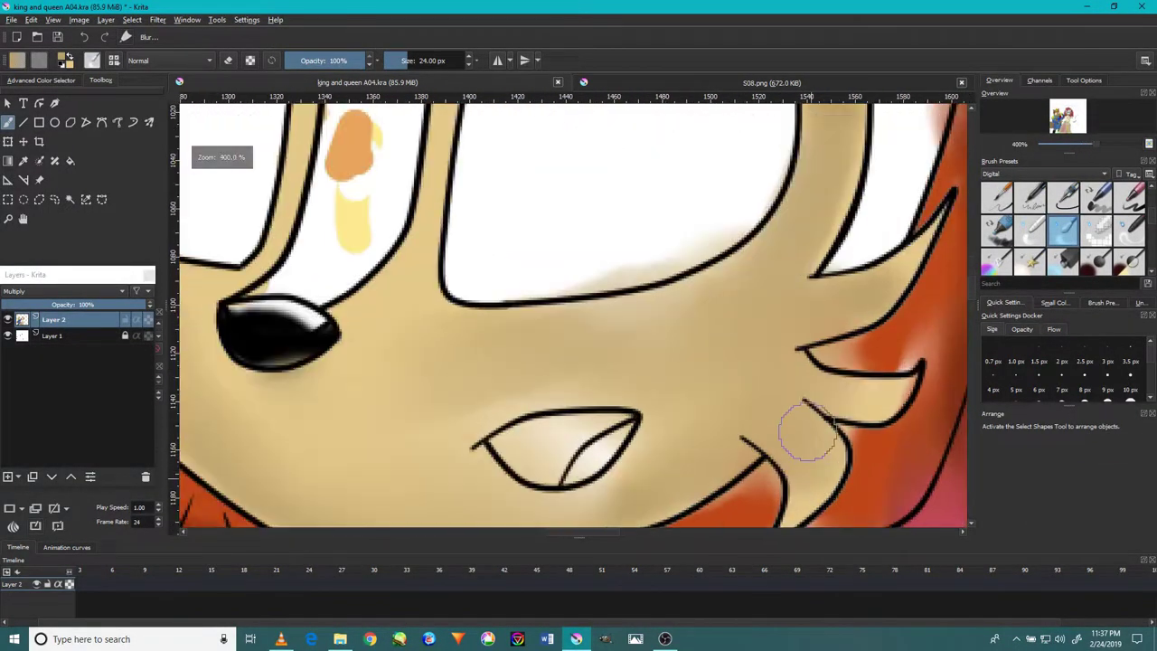
pyautogui.scroll(3, 756, 274)
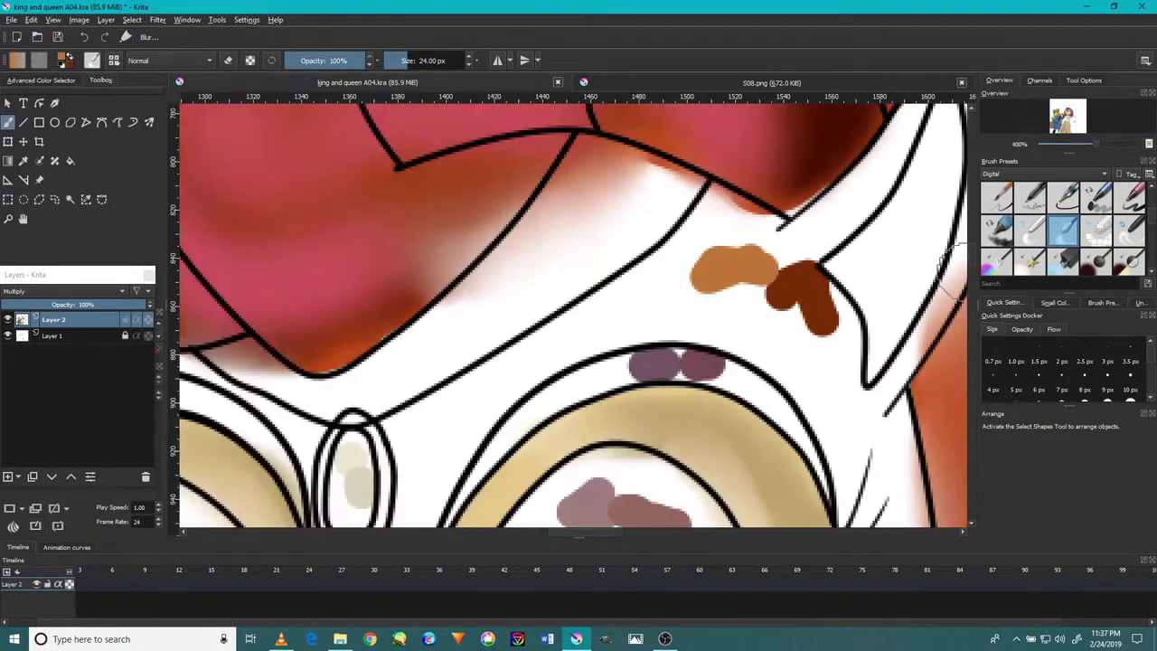
pyautogui.scroll(-5, 730, 412)
# - Resize the brush for brown shading on the nose bridge, then zoom out to check the queen
pyautogui.press('+')
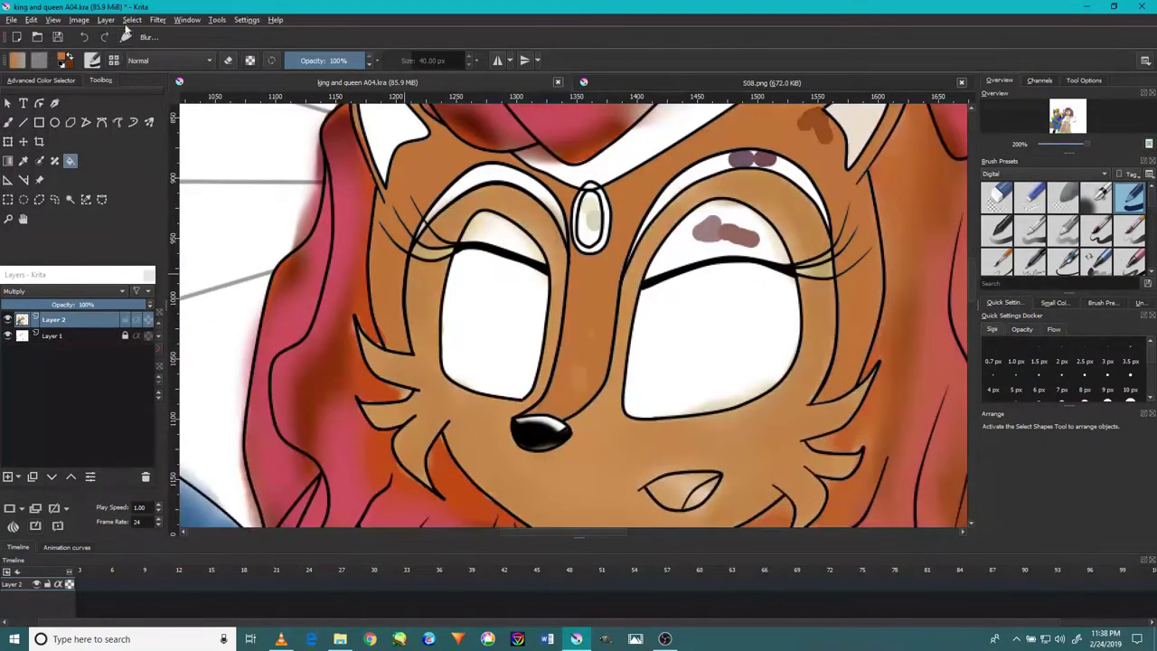
pyautogui.press('+')
pyautogui.press('-')
pyautogui.press('+')
pyautogui.press('b')
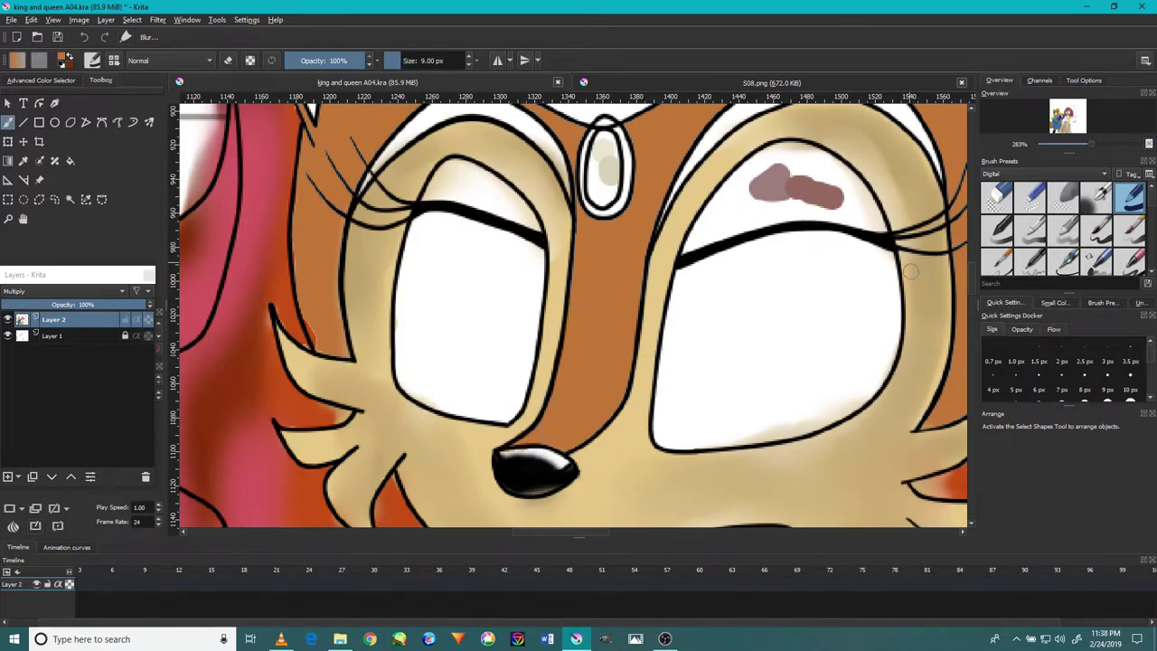
pyautogui.scroll(5, 597, 320)
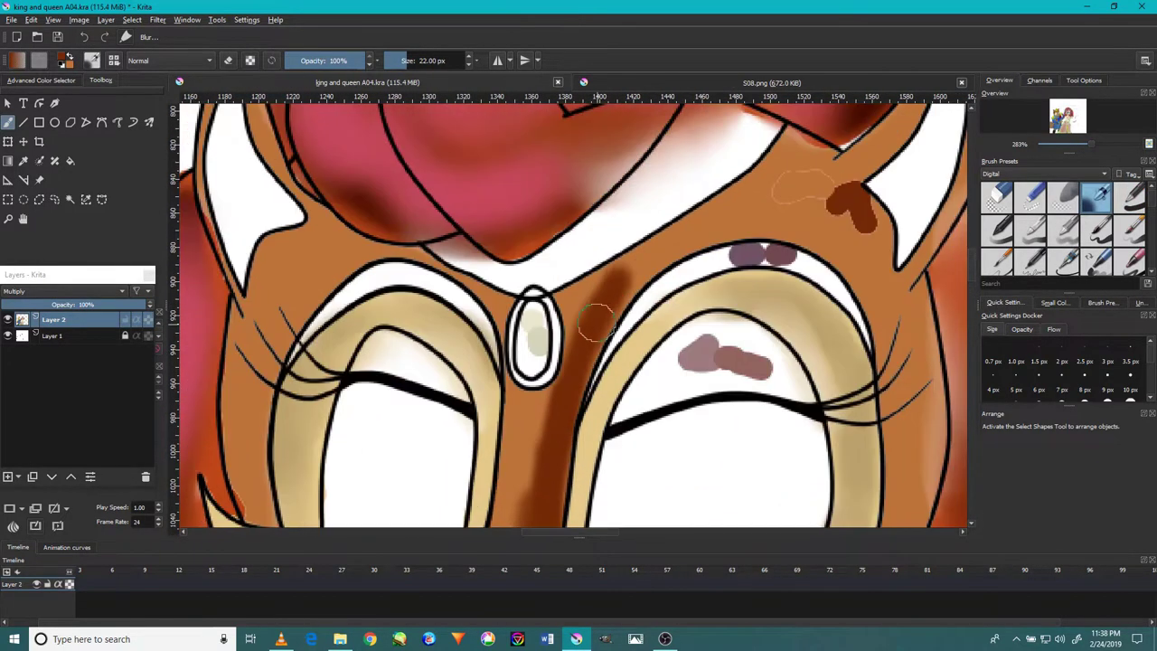
pyautogui.scroll(-5, 802, 178)
pyautogui.scroll(4, 361, 262)
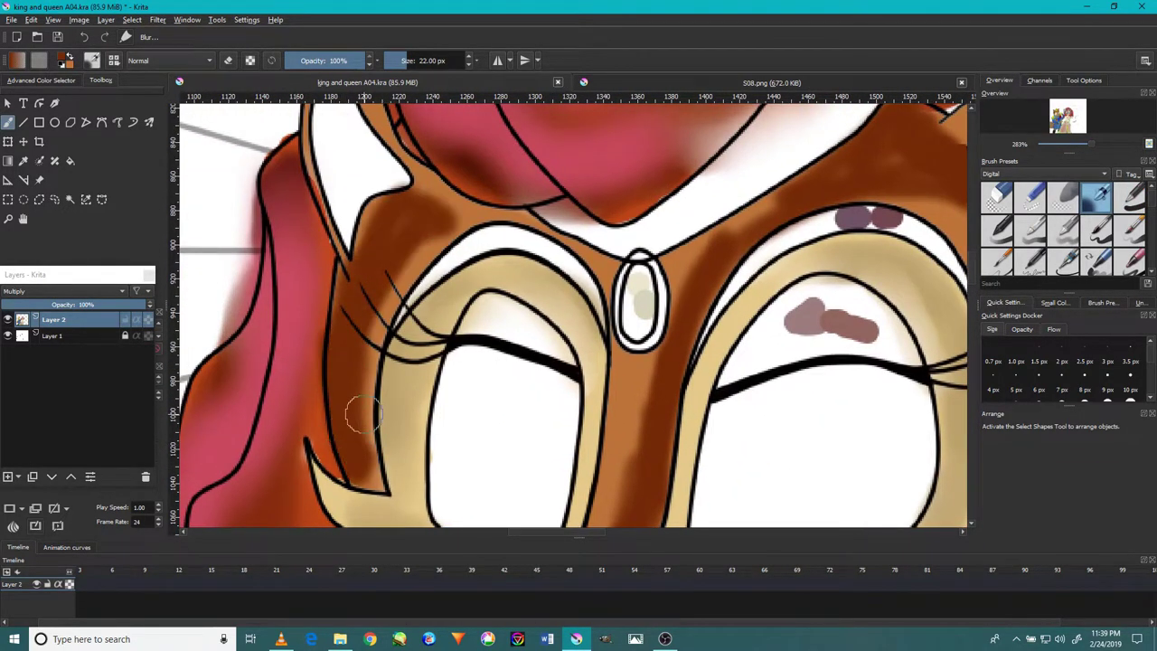
pyautogui.press('/')
pyautogui.press('-')
pyautogui.press('-')
pyautogui.press('-')
pyautogui.press('+')
pyautogui.press('+')
pyautogui.press('+')
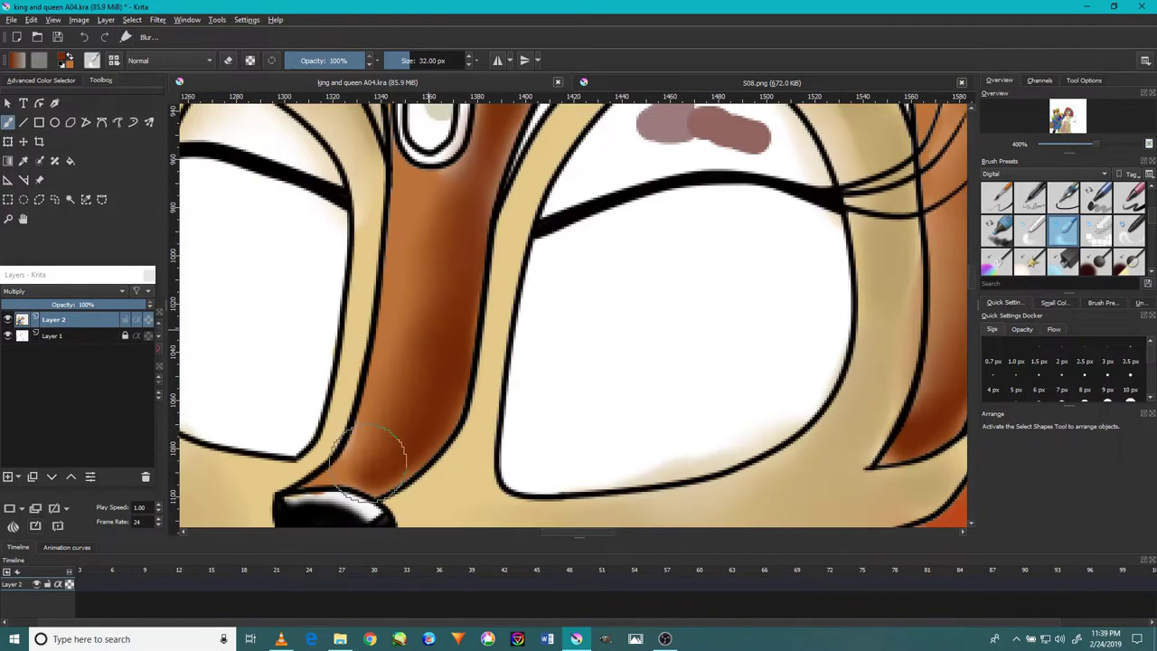
pyautogui.scroll(5, 366, 461)
pyautogui.press('-')
pyautogui.press('-')
pyautogui.press('-')
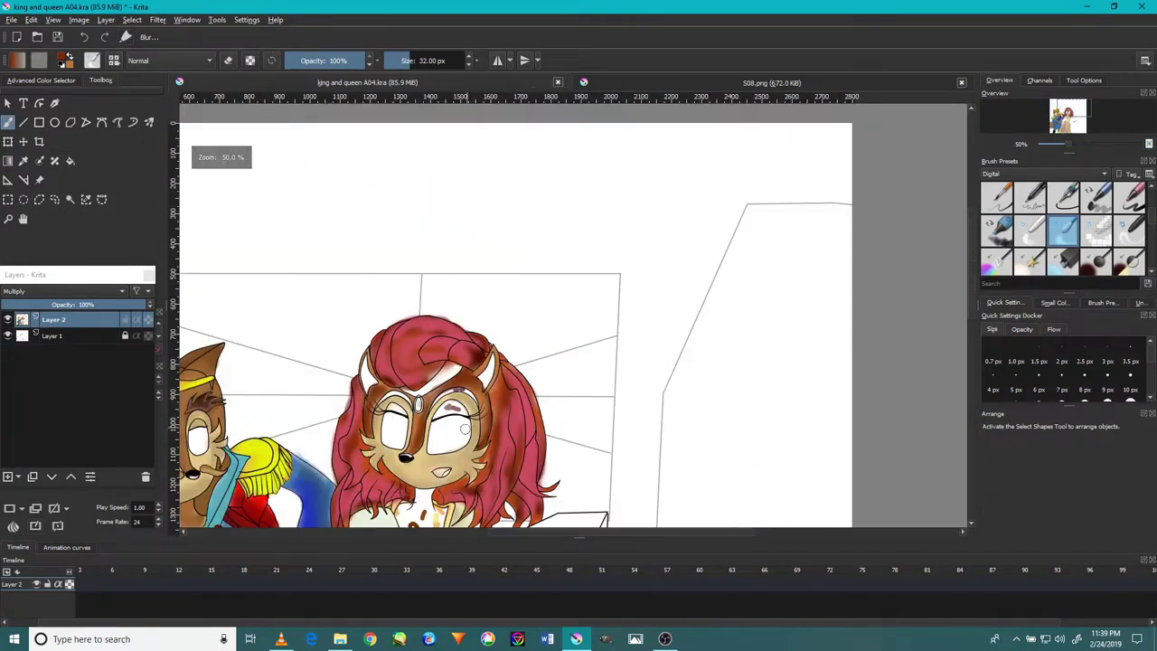
pyautogui.scroll(4, 464, 429)
pyautogui.scroll(-4, 506, 380)
pyautogui.scroll(2, 561, 334)
# - Paint the tiara's oval gem bright yellow, then darken it to olive
pyautogui.scroll(-1, 593, 310)
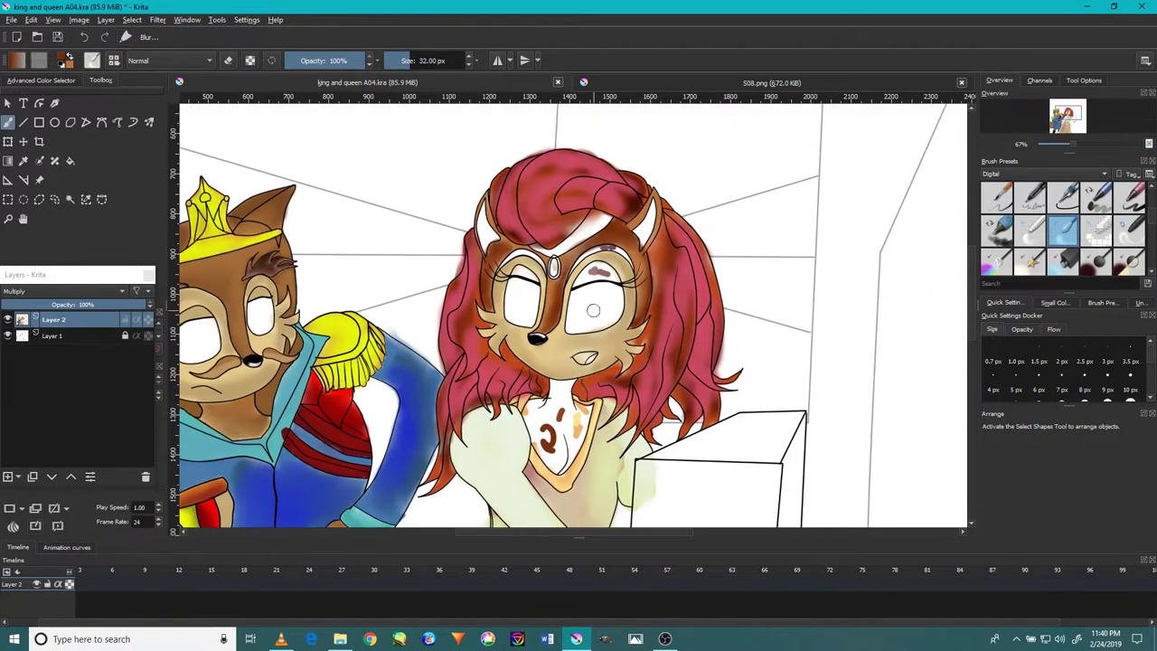
pyautogui.scroll(5, 593, 310)
pyautogui.press('/')
pyautogui.scroll(4, 633, 271)
pyautogui.moveTo(710, 379); pyautogui.dragTo(710, 290)
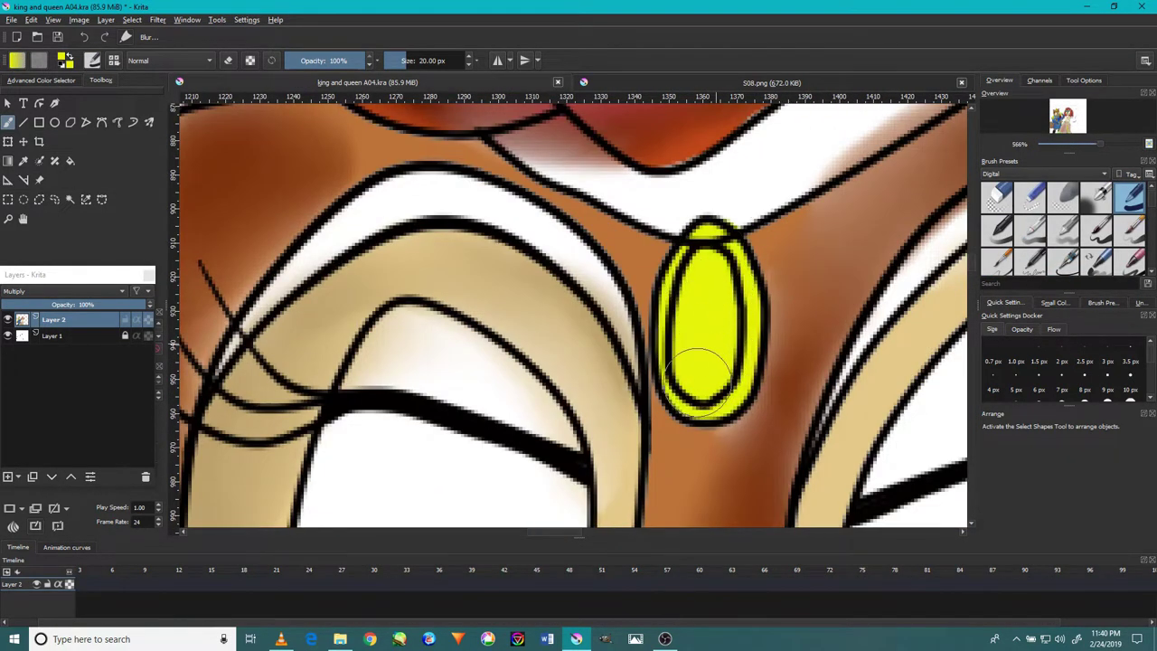
pyautogui.moveTo(714, 379); pyautogui.dragTo(705, 289)
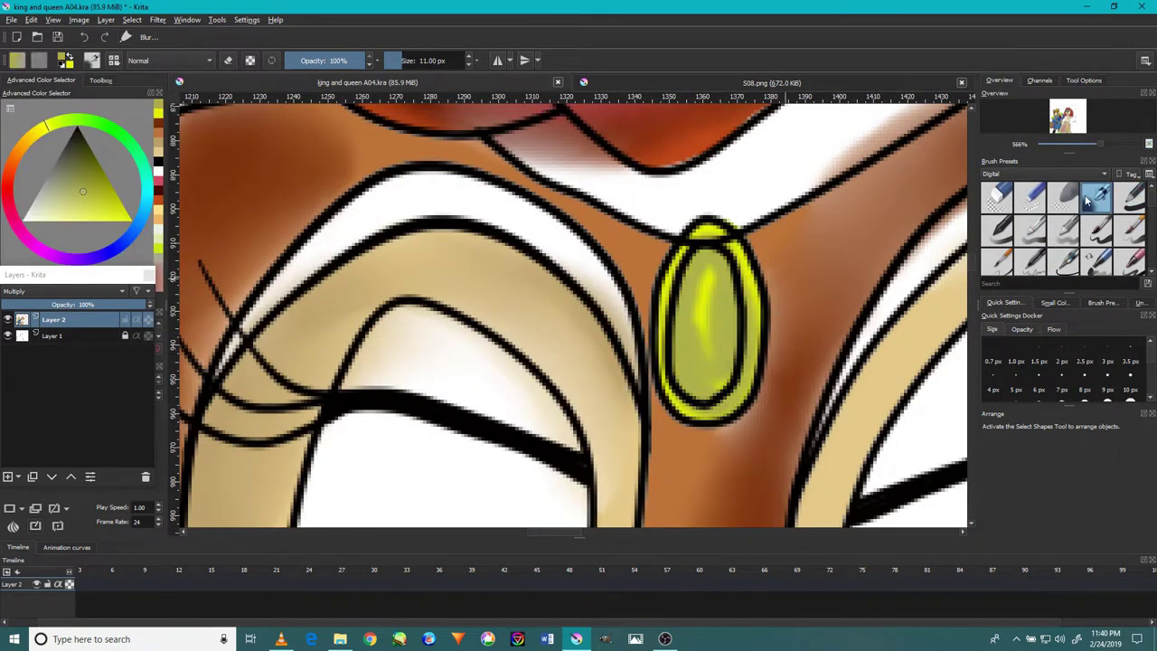
pyautogui.scroll(-3, 714, 325)
pyautogui.scroll(-3, 570, 311)
pyautogui.scroll(2, 569, 312)
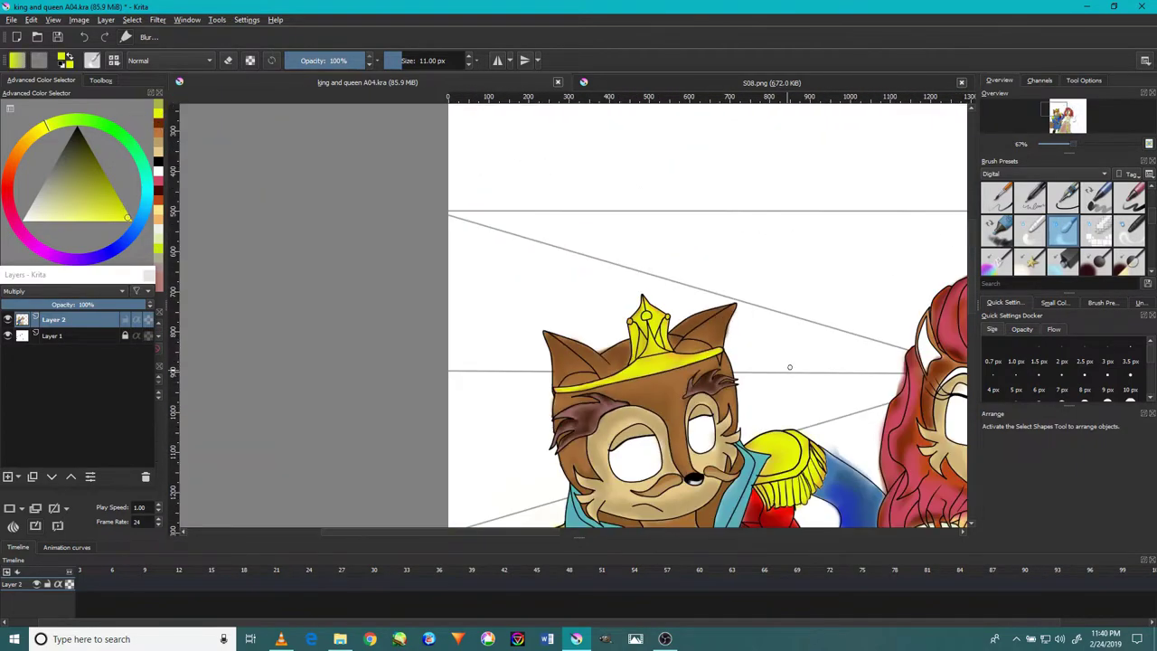
# - Fill the queen's tiara band with bright yellow
pyautogui.click(1130, 197)
pyautogui.scroll(3, 687, 262)
pyautogui.moveTo(669, 271); pyautogui.dragTo(750, 244)
pyautogui.scroll(-2, 687, 262)
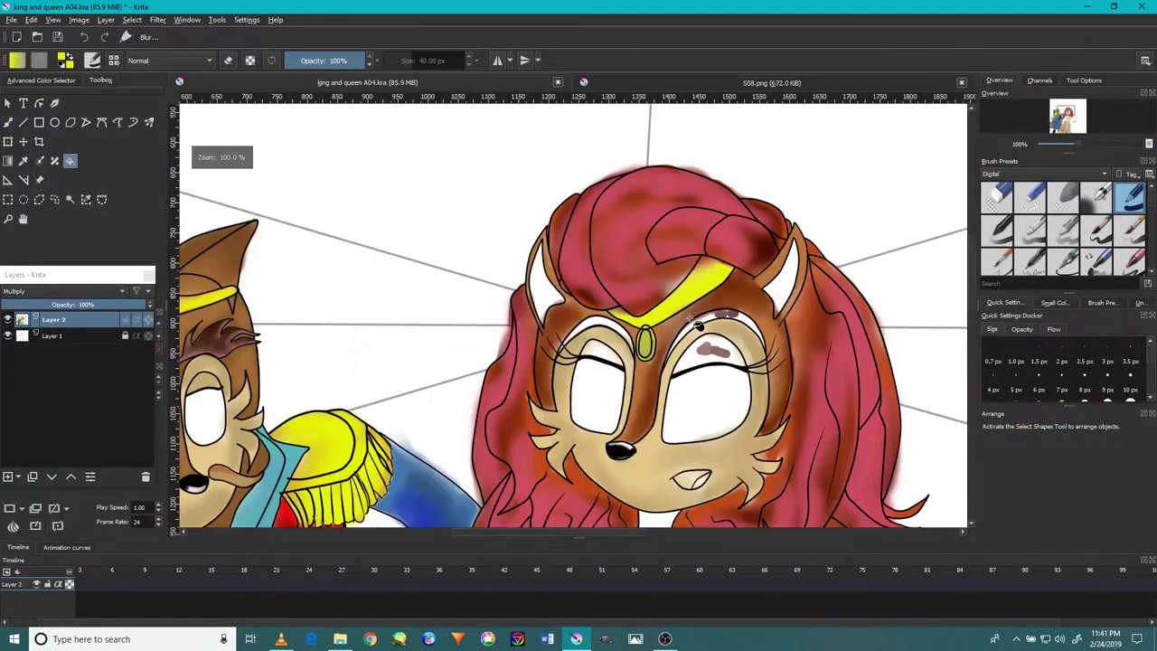
pyautogui.scroll(2, 686, 271)
pyautogui.moveTo(452, 325); pyautogui.dragTo(777, 216)
# - Blend olive shading across the tiara band with a smaller blending brush
pyautogui.click(100, 79)
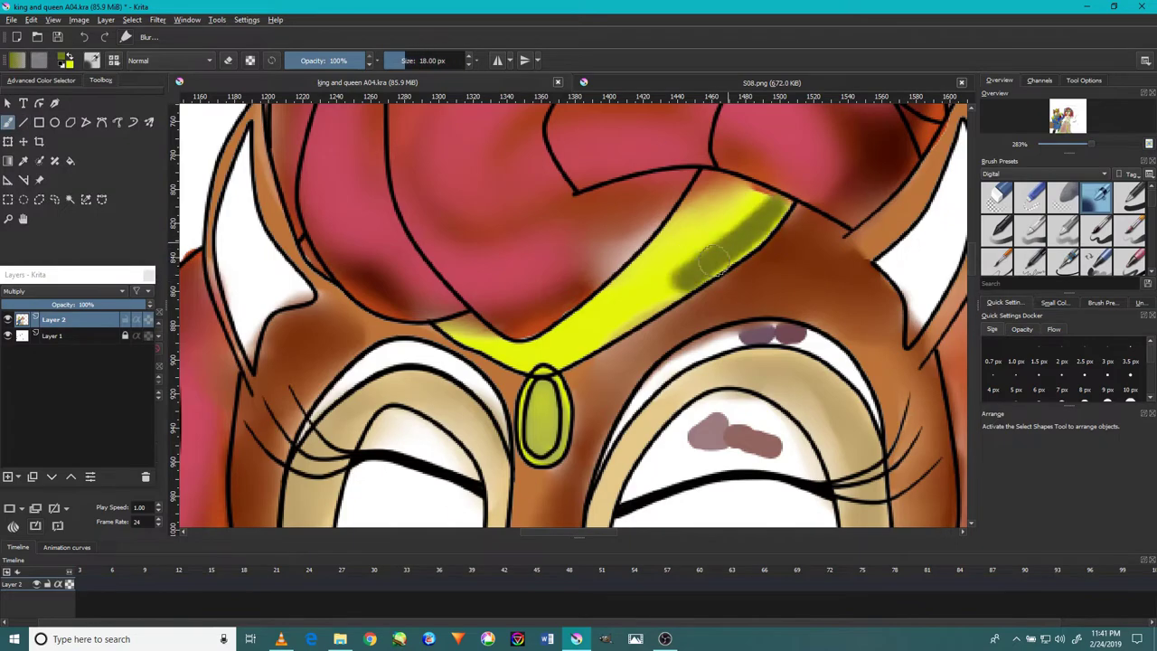
pyautogui.moveTo(711, 260); pyautogui.dragTo(452, 343)
pyautogui.click(1063, 226)
pyautogui.scroll(2, 633, 271)
pyautogui.moveTo(676, 227)
pyautogui.mouseDown()
pyautogui.moveTo(787, 193)
pyautogui.moveTo(488, 434)
pyautogui.moveTo(637, 248)
pyautogui.mouseUp()
pyautogui.scroll(-2, 637, 247)
pyautogui.scroll(-1, 578, 271)
# - Add brighter yellow highlights along the tiara band with a larger brush
pyautogui.click(40, 80)
pyautogui.scroll(2, 1100, 206)
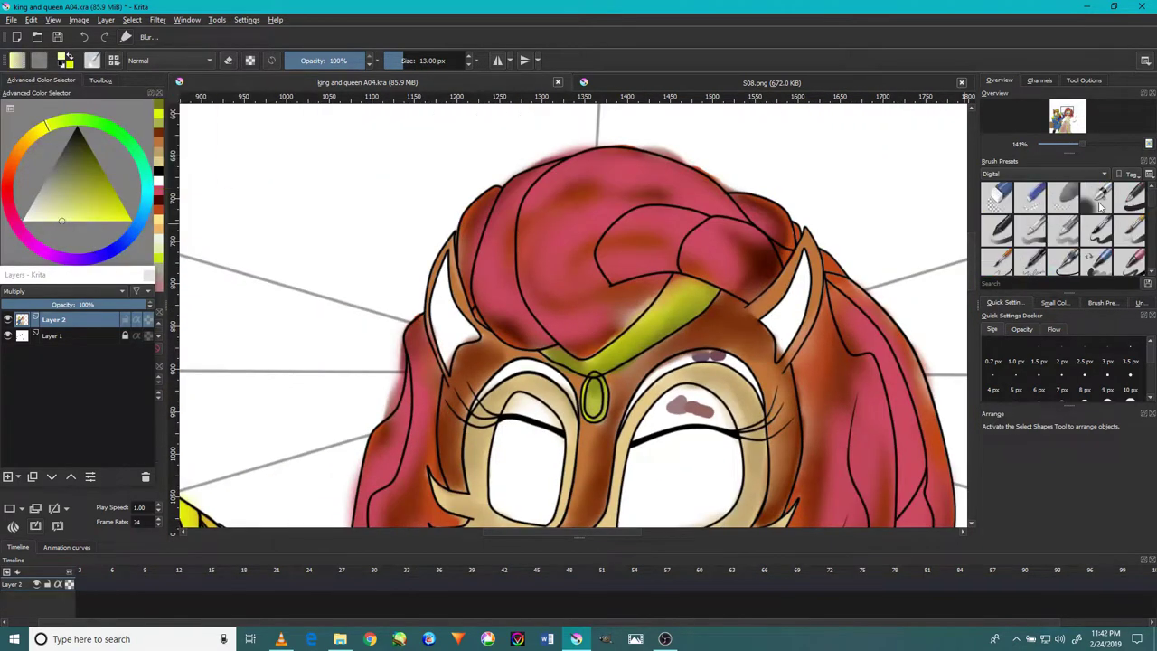
pyautogui.click(1101, 206)
pyautogui.scroll(2, 579, 316)
pyautogui.moveTo(795, 226); pyautogui.dragTo(666, 343)
pyautogui.moveTo(831, 217); pyautogui.dragTo(633, 362)
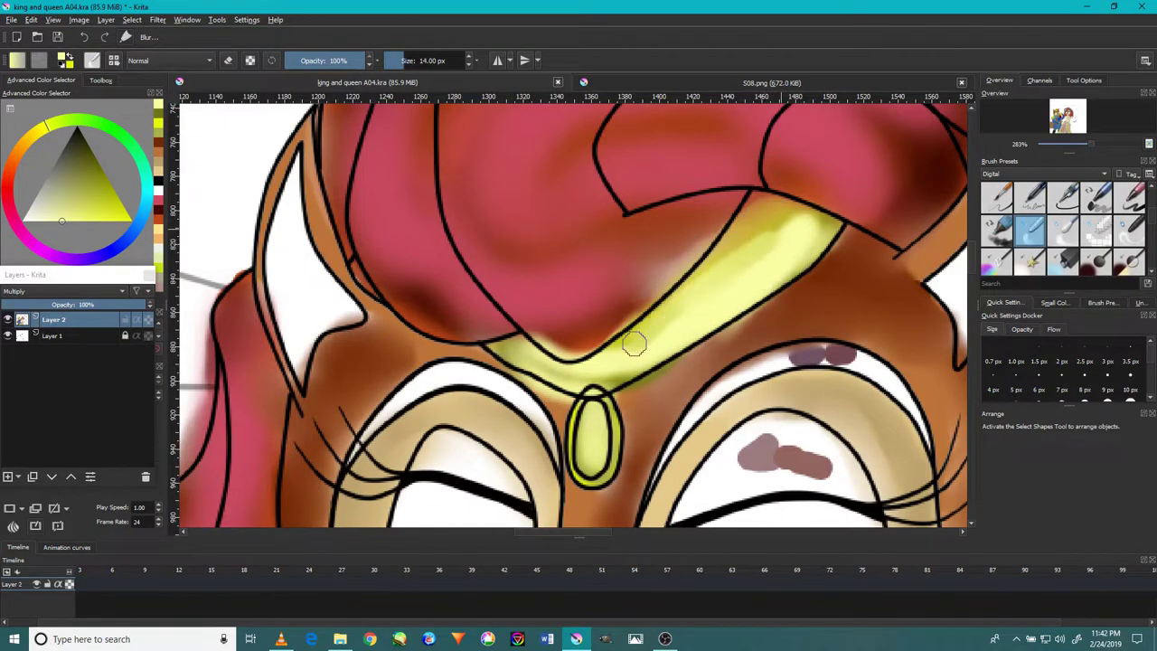
pyautogui.scroll(-3, 621, 364)
pyautogui.scroll(3, 621, 364)
pyautogui.scroll(-5, 578, 316)
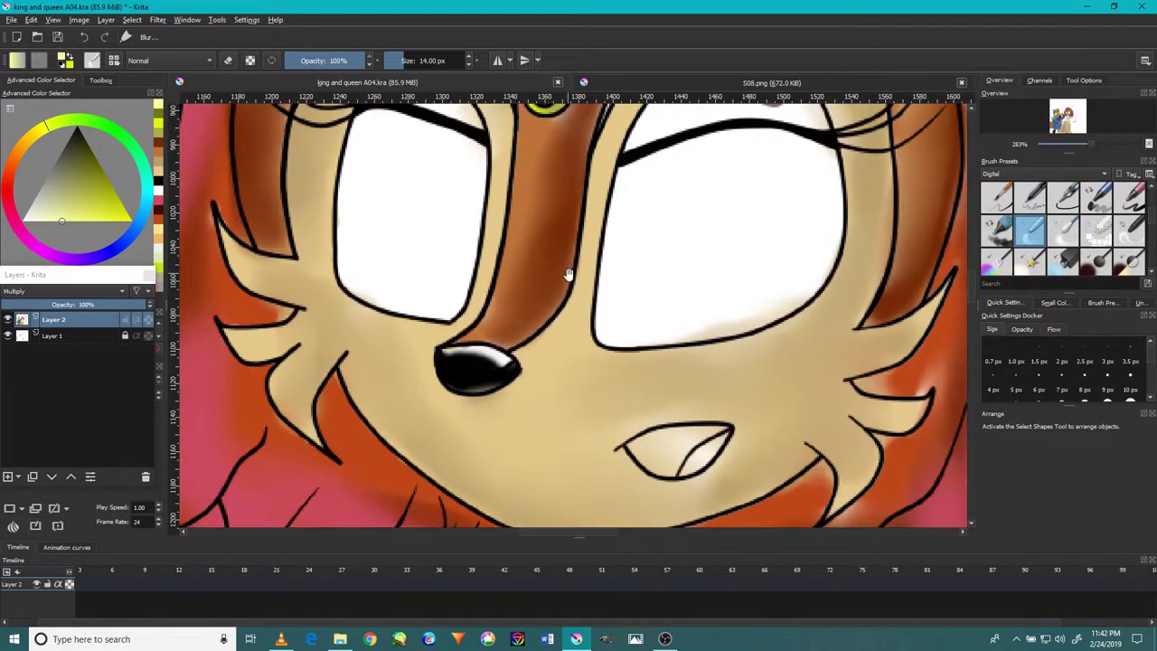
pyautogui.scroll(-2, 1105, 228)
pyautogui.click(1097, 196)
pyautogui.scroll(1, 495, 355)
# - Paint the queen's upper eyelids a mauve-brown with the red-brown brush
pyautogui.scroll(-3, 451, 375)
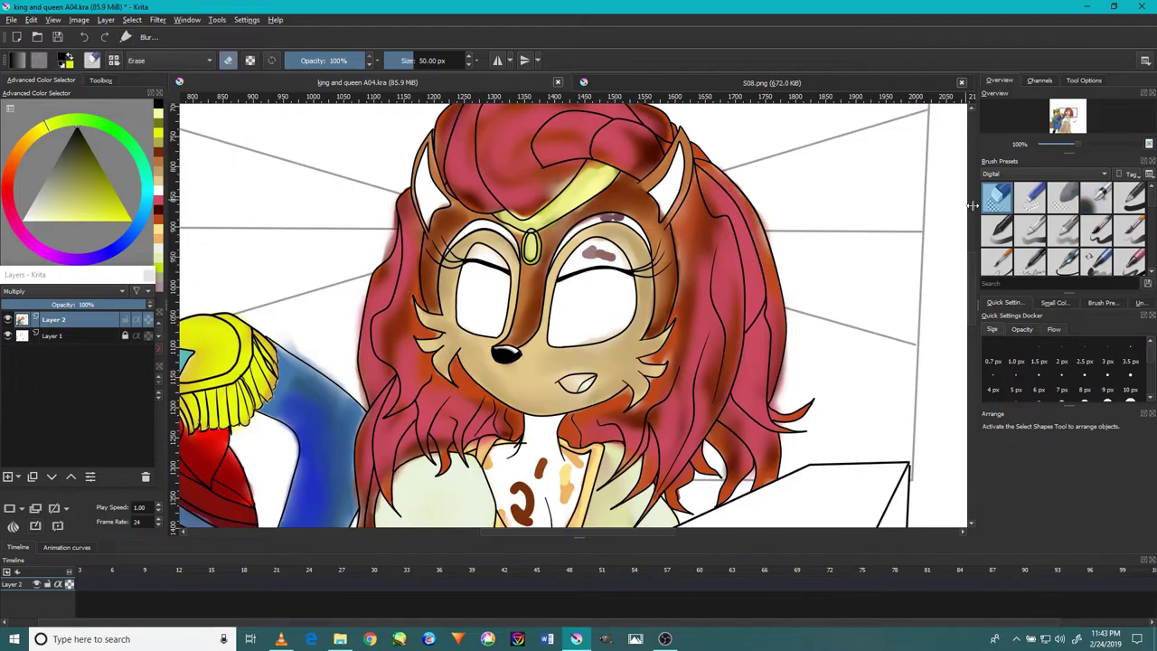
pyautogui.scroll(2, 271, 336)
pyautogui.scroll(1, 485, 258)
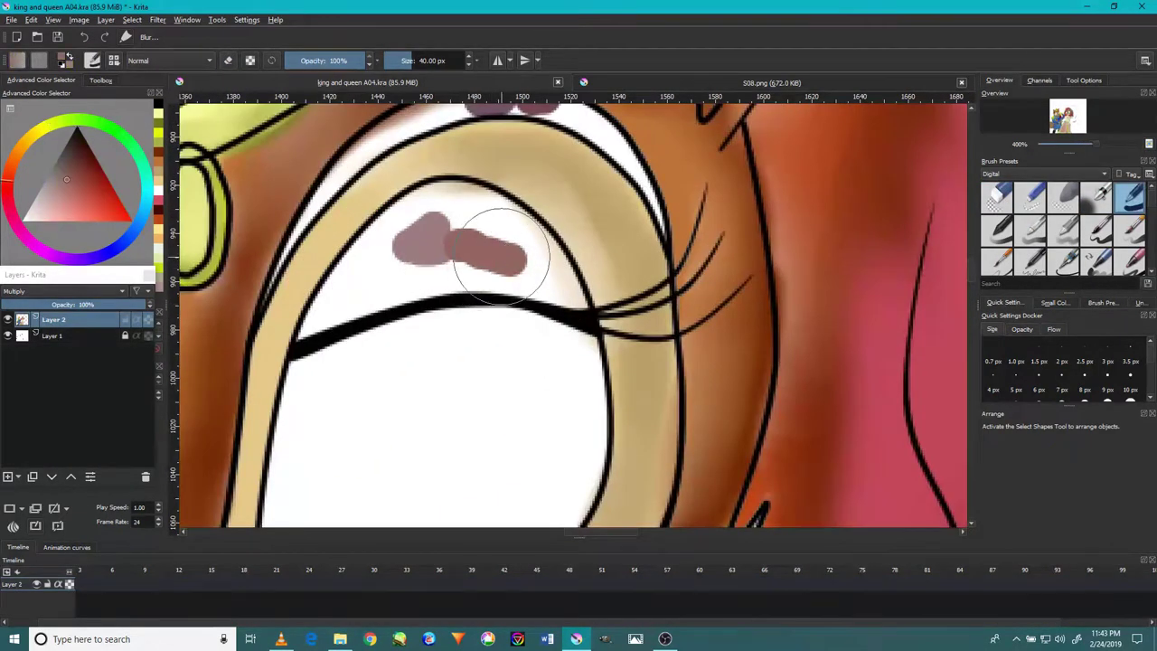
pyautogui.scroll(2, 491, 251)
pyautogui.moveTo(297, 207); pyautogui.dragTo(658, 335)
pyautogui.moveTo(387, 181); pyautogui.dragTo(578, 299)
# - Shade the dress neckline and bring up the 'king and queen A11.kra' document
pyautogui.scroll(1, 479, 185)
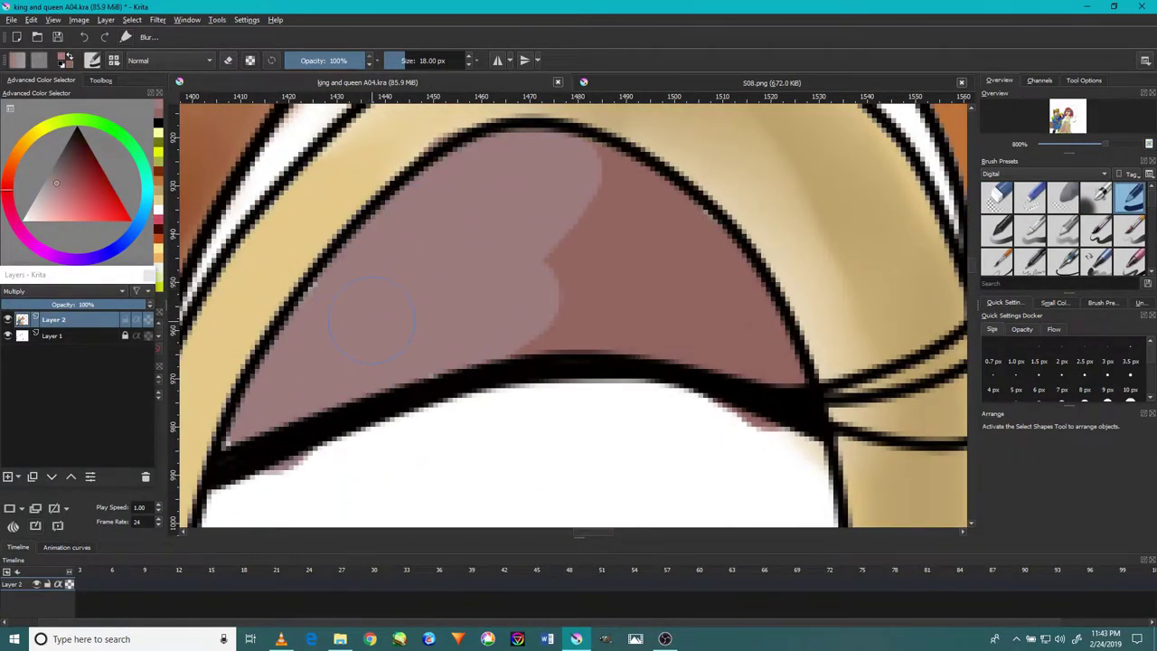
pyautogui.scroll(-2, 435, 381)
pyautogui.scroll(-2, 583, 366)
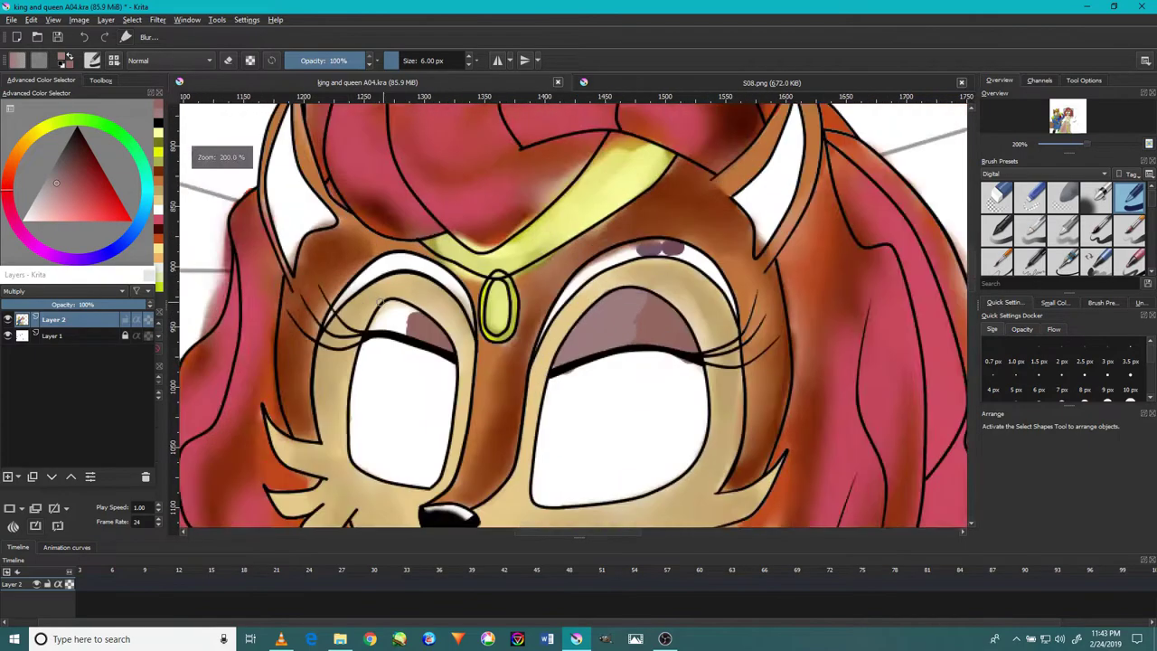
pyautogui.scroll(2, 583, 366)
pyautogui.scroll(1, 583, 366)
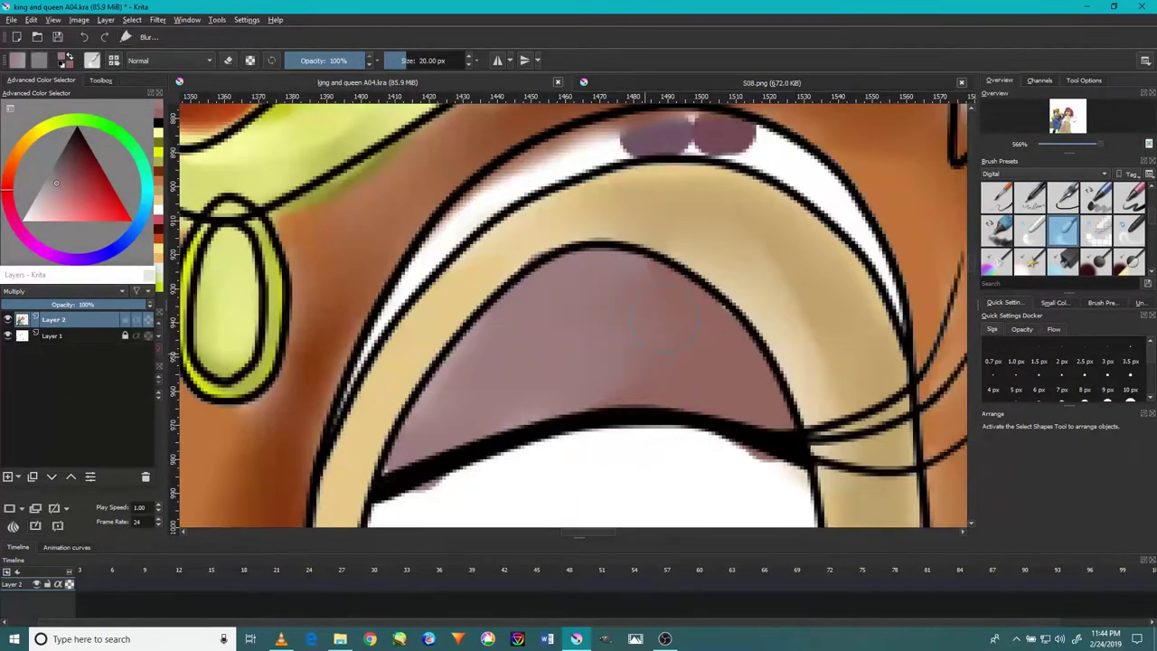
pyautogui.scroll(-3, 665, 321)
pyautogui.scroll(-2, 588, 308)
pyautogui.scroll(-2, 527, 298)
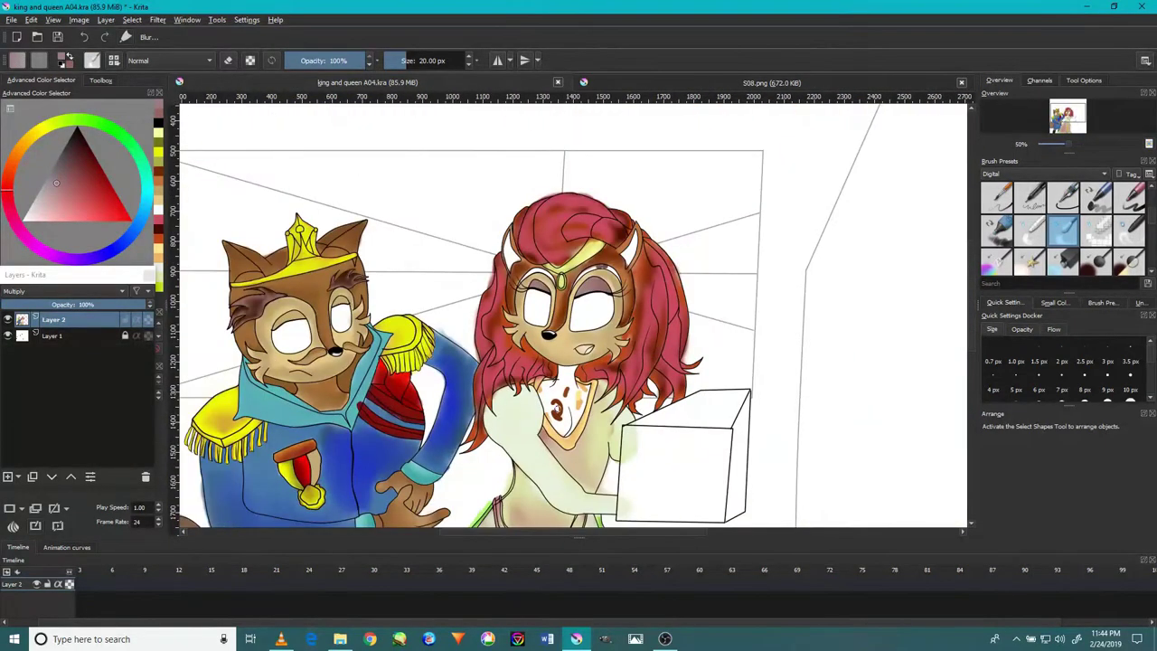
pyautogui.click(666, 639)
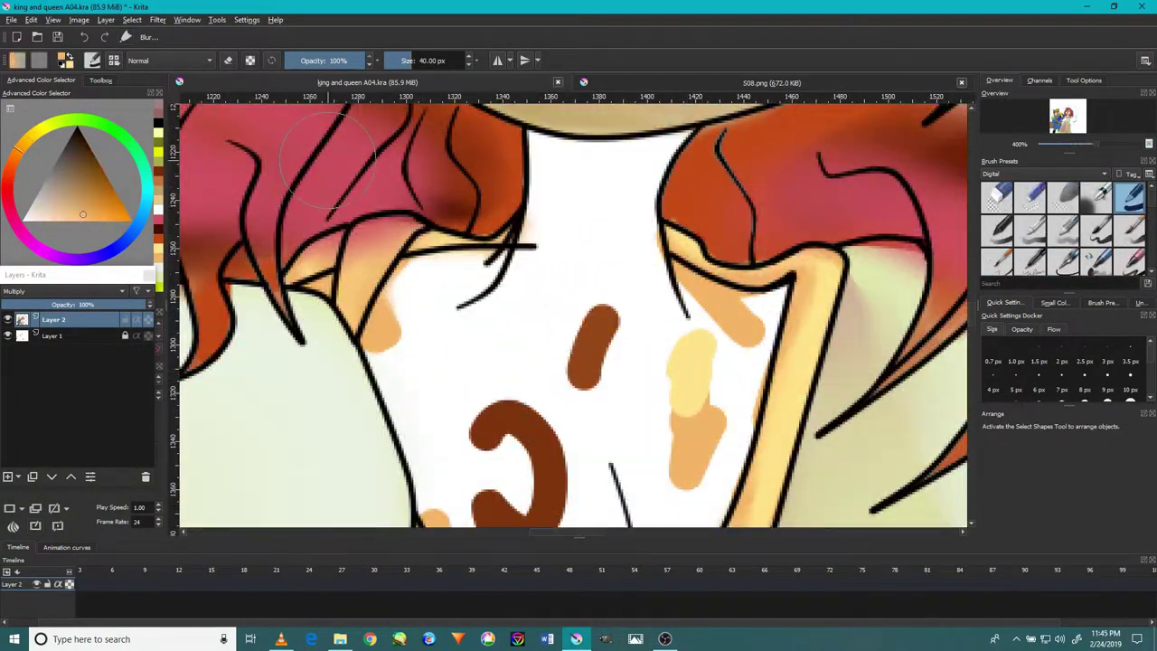
# - Switch the brush to eraser mode to clear the tiara's scroll gaps
pyautogui.scroll(-2, 633, 367)
pyautogui.scroll(-2, 614, 343)
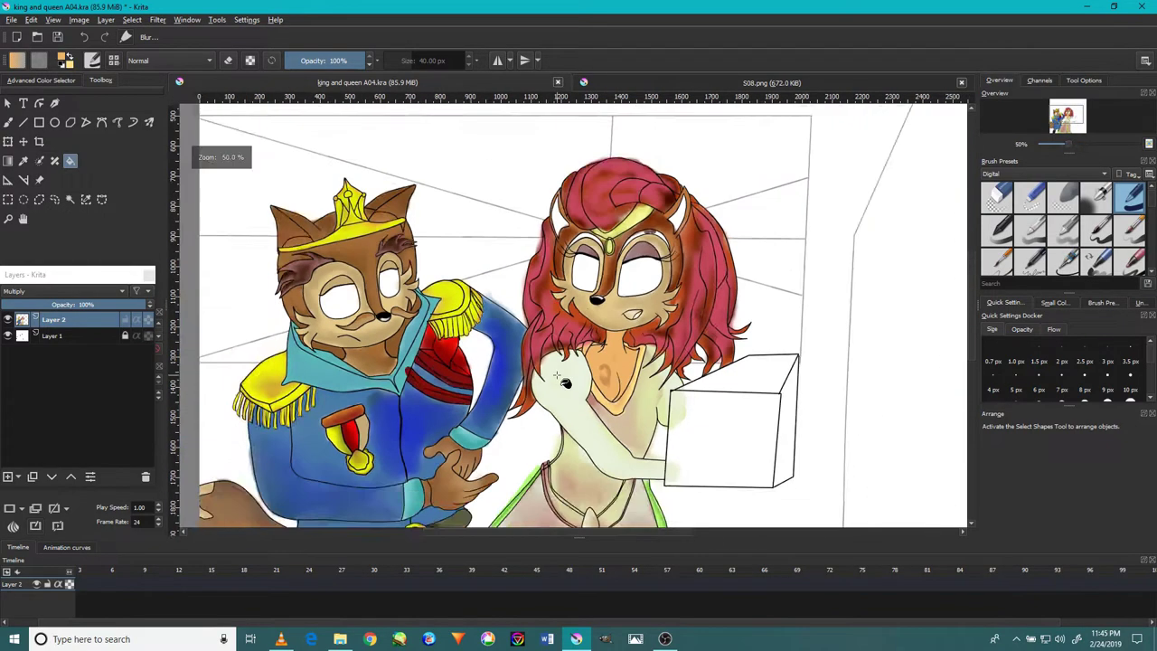
pyautogui.scroll(-1, 588, 317)
pyautogui.press('e')
pyautogui.scroll(3, 578, 307)
pyautogui.scroll(2, 602, 380)
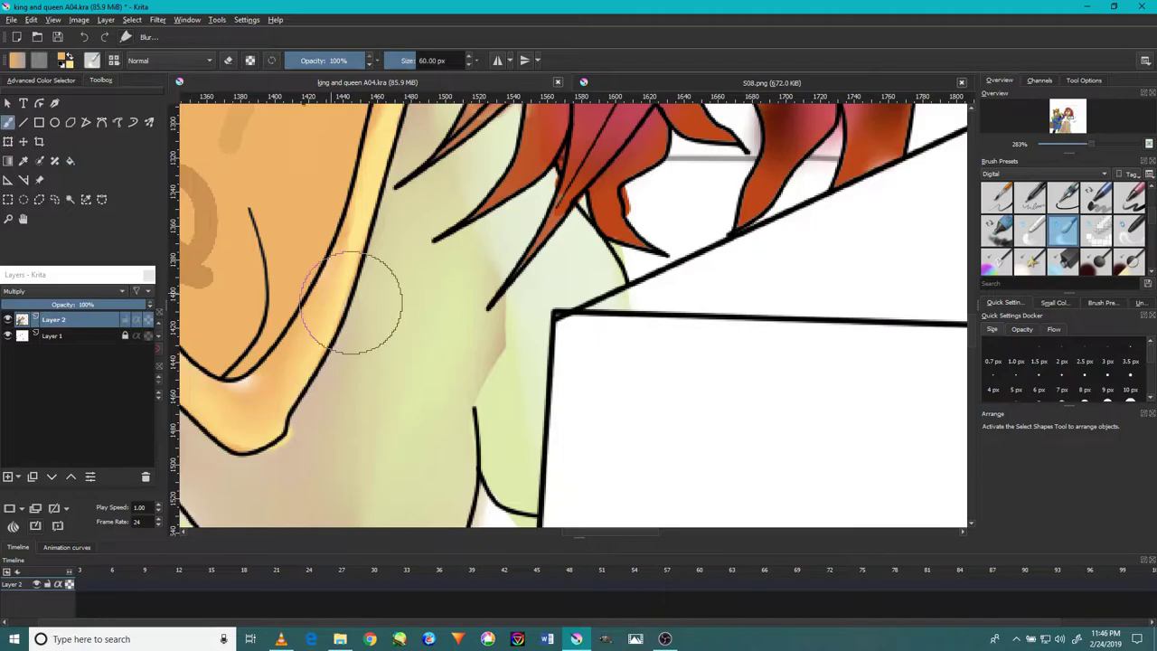
pyautogui.scroll(-2, 389, 418)
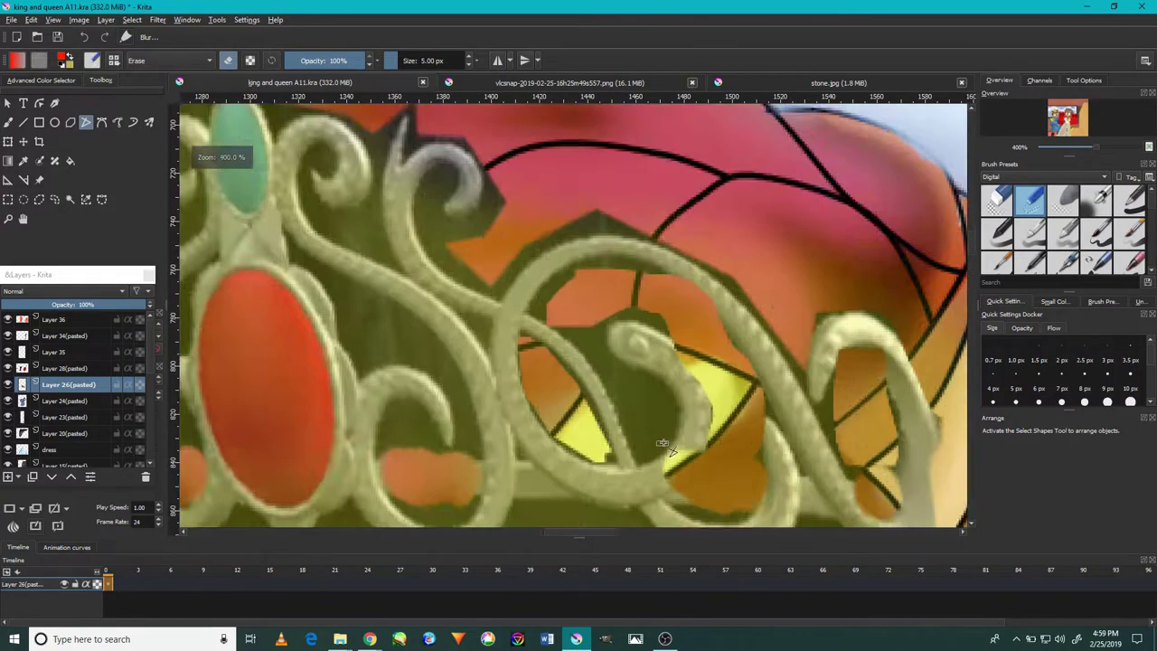
# - Scroll around the tiara to check the cleared gaps between its filigree
pyautogui.scroll(4, 456, 334)
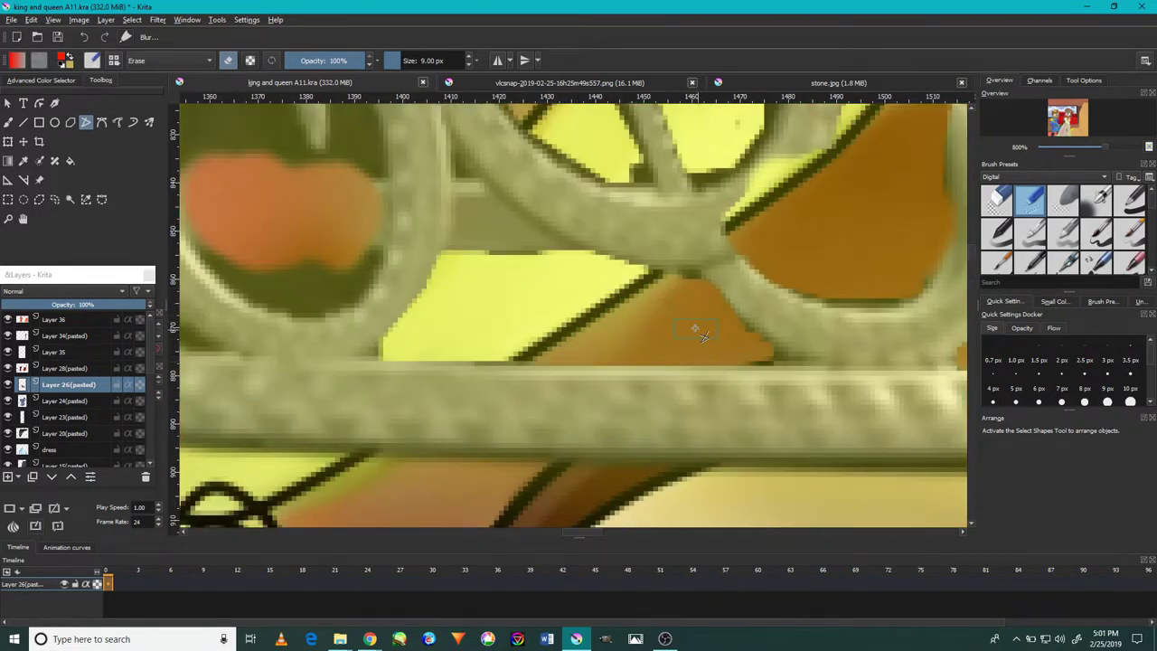
pyautogui.scroll(-5, 704, 335)
pyautogui.scroll(5, 629, 288)
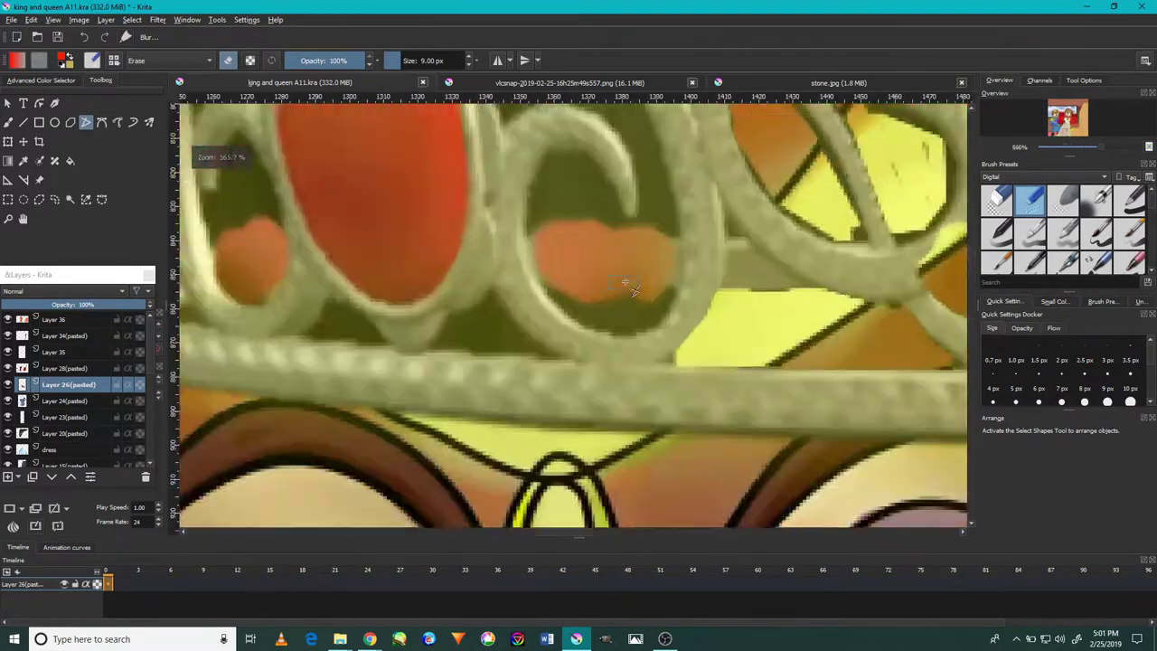
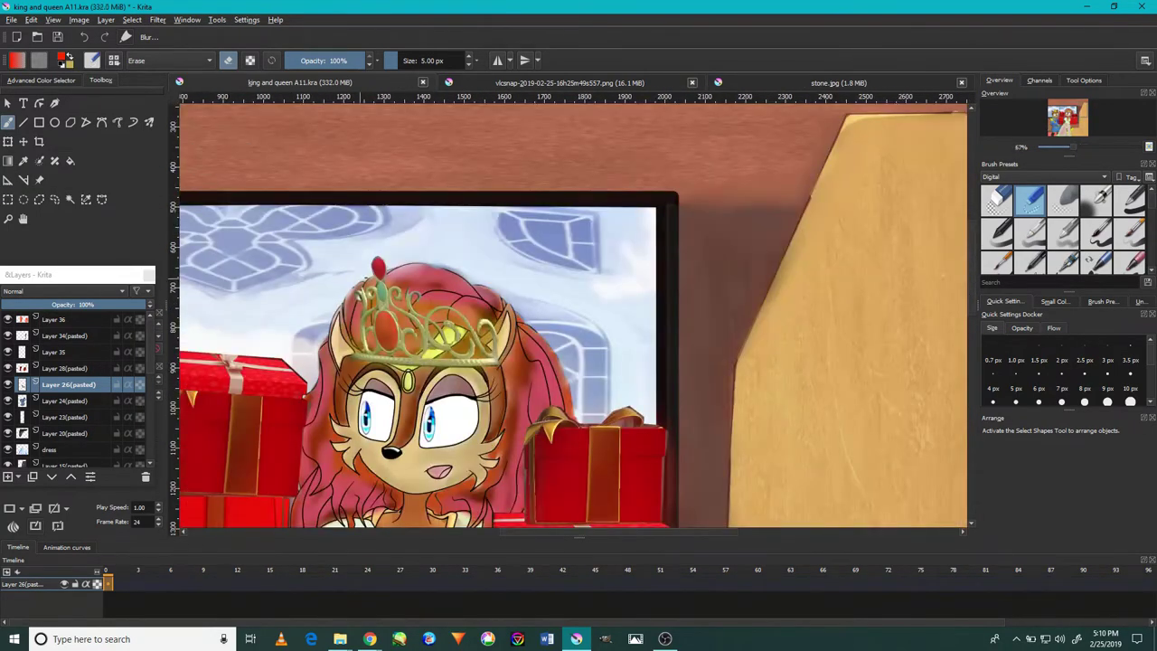
# - Add Layer 37 above Layer 26, switch brushes to the Ink tag, and browse blend modes
pyautogui.click(7, 478)
pyautogui.click(1039, 177)
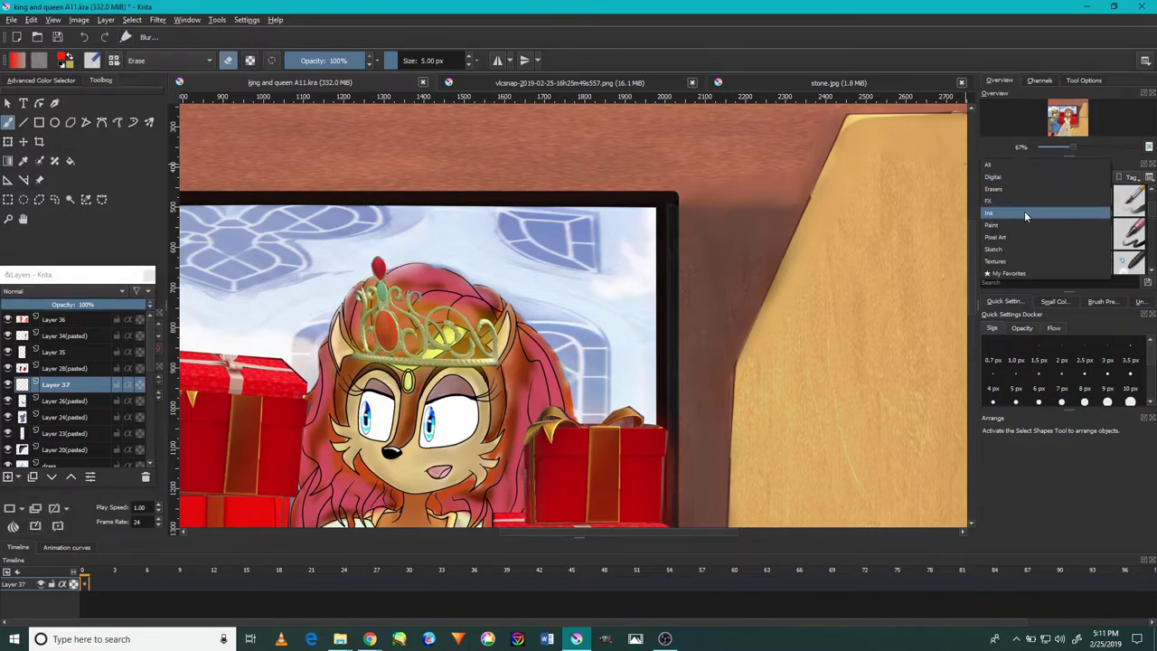
pyautogui.click(1024, 211)
pyautogui.click(29, 290)
pyautogui.click(58, 371)
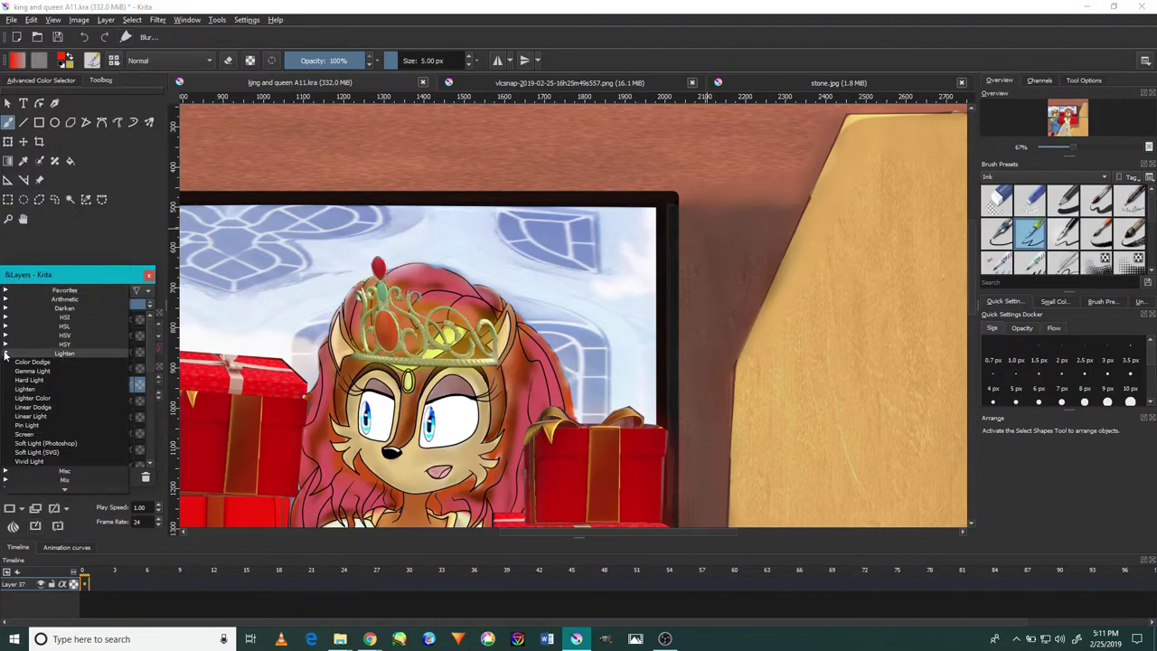
pyautogui.scroll(5, 388, 285)
# - Lower Layer 37 to about 44% opacity, paint the central gem yellow and the red gem orange
pyautogui.scroll(5, 389, 288)
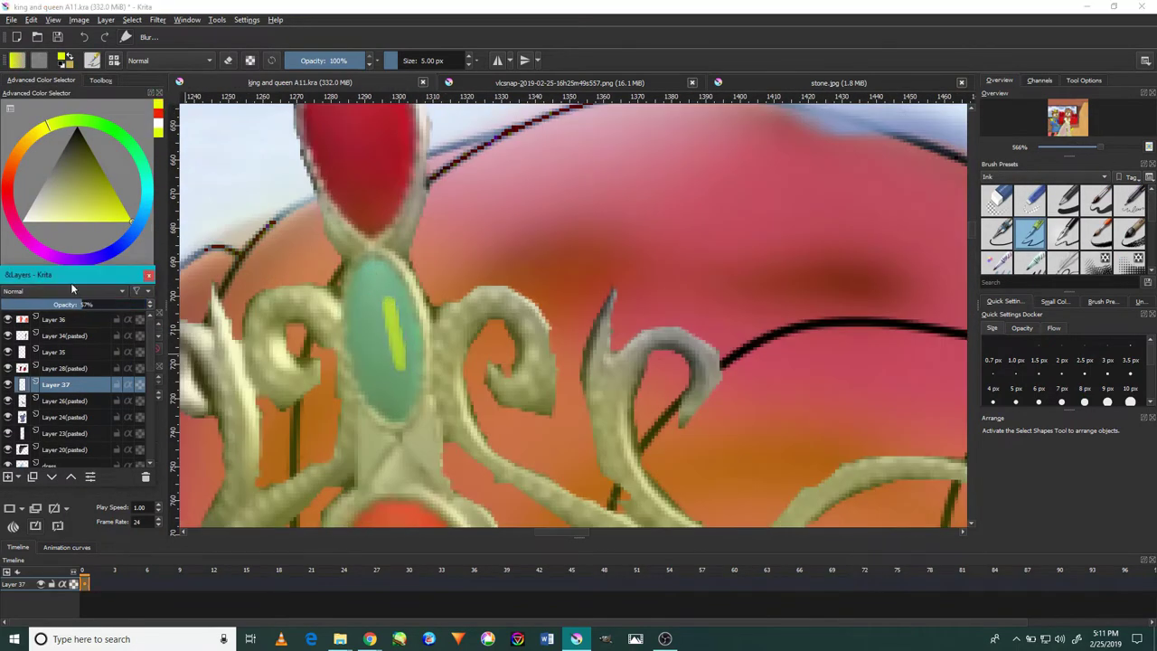
pyautogui.click(70, 290)
pyautogui.click(86, 356)
pyautogui.moveTo(384, 271); pyautogui.dragTo(389, 398)
pyautogui.moveTo(145, 304); pyautogui.dragTo(79, 301)
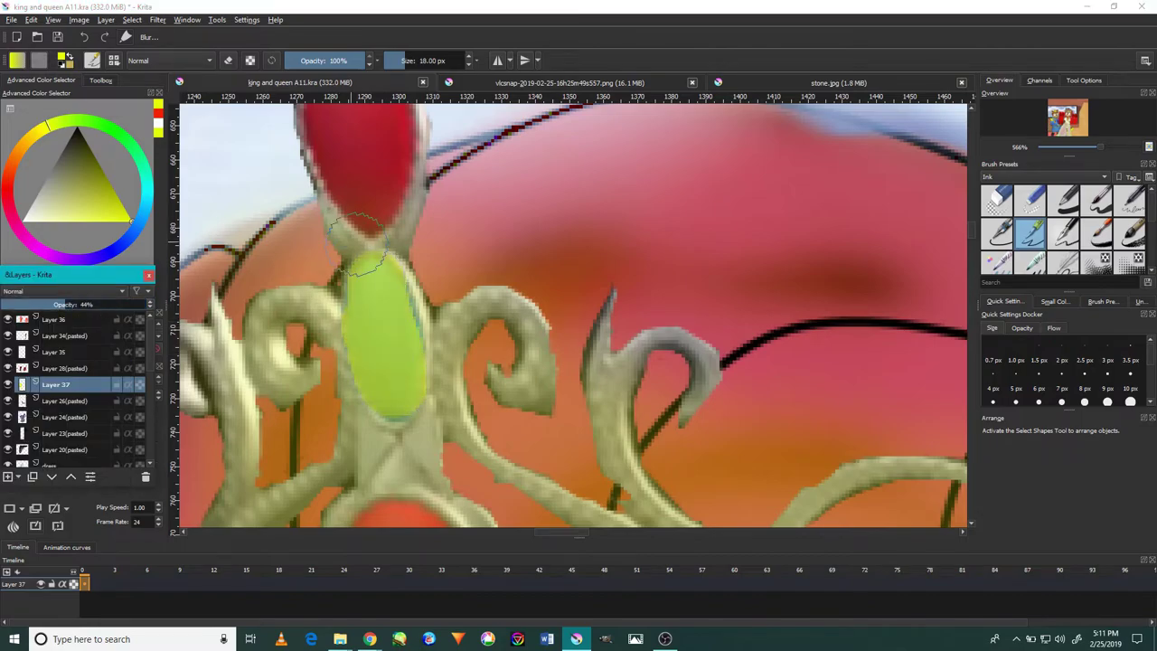
pyautogui.scroll(-1, 361, 289)
pyautogui.moveTo(362, 290); pyautogui.dragTo(343, 226)
pyautogui.scroll(-1, 402, 334)
pyautogui.scroll(-2, 398, 334)
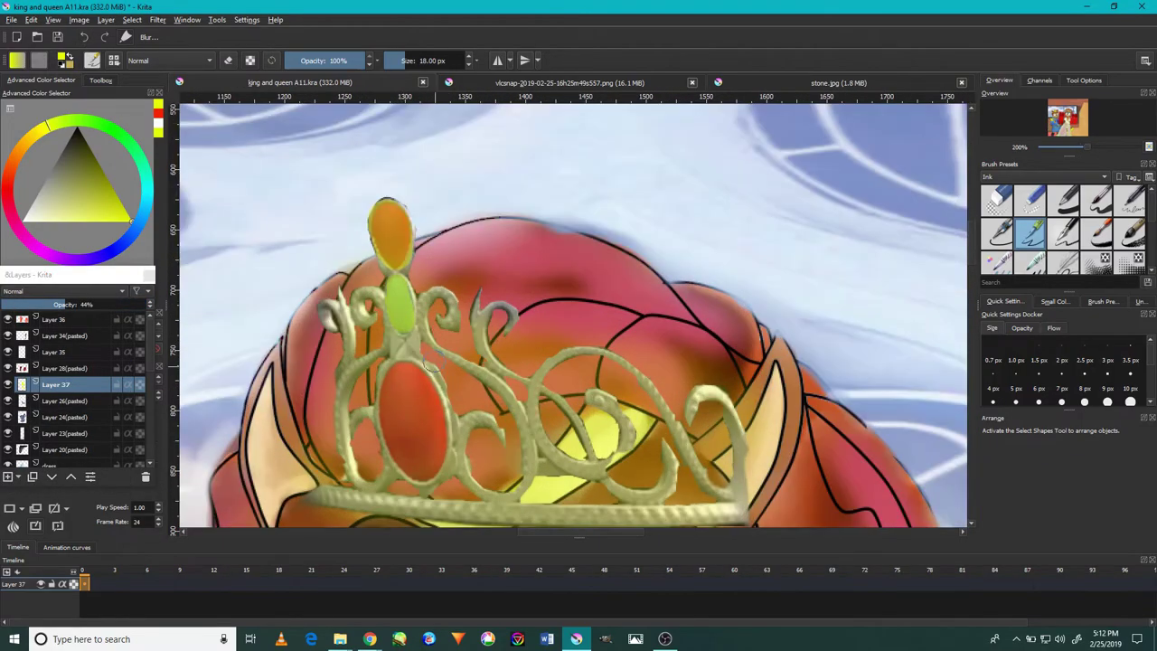
# - With a soft Digital airbrush at about 22 px, brush yellow glow over the crown band and scrollwork
pyautogui.click(1104, 176)
pyautogui.click(1040, 208)
pyautogui.click(1096, 199)
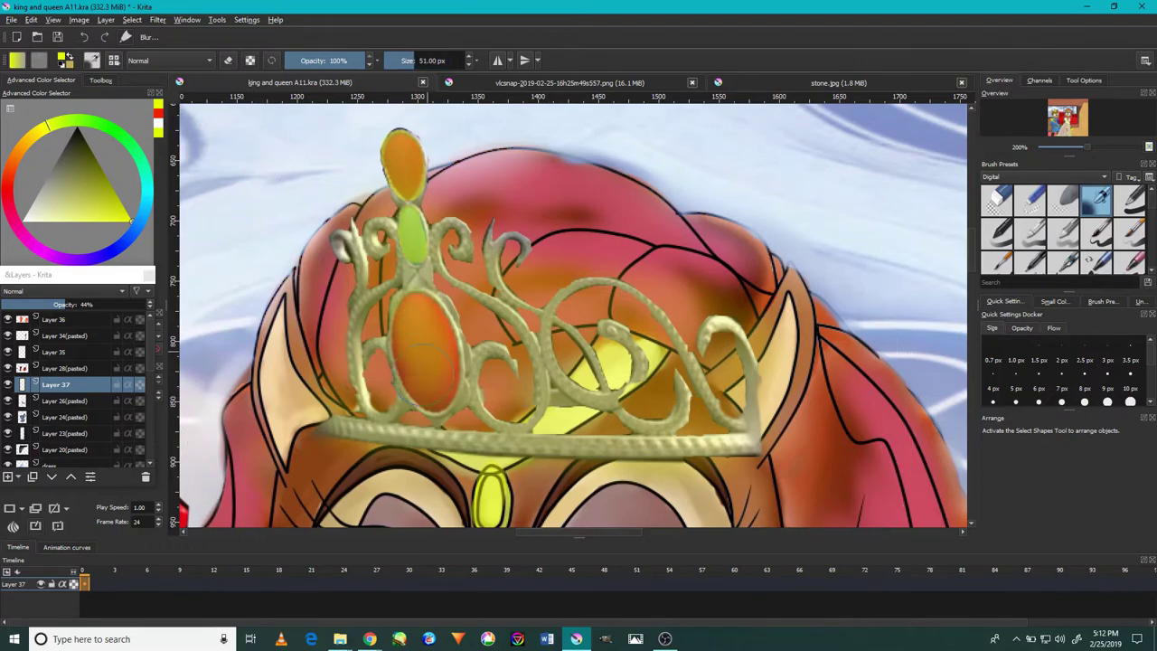
pyautogui.moveTo(425, 325); pyautogui.dragTo(451, 397)
pyautogui.scroll(2, 506, 316)
pyautogui.moveTo(506, 235); pyautogui.dragTo(542, 407)
pyautogui.moveTo(560, 226); pyautogui.dragTo(687, 416)
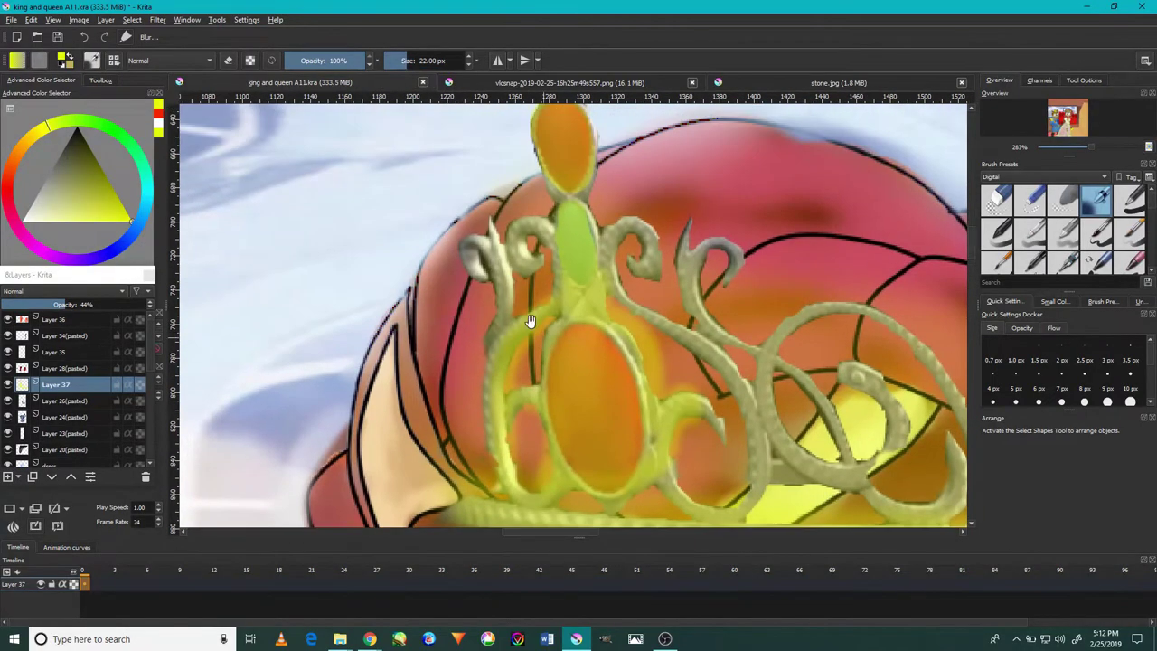
pyautogui.scroll(-3, 506, 411)
pyautogui.scroll(1, 617, 407)
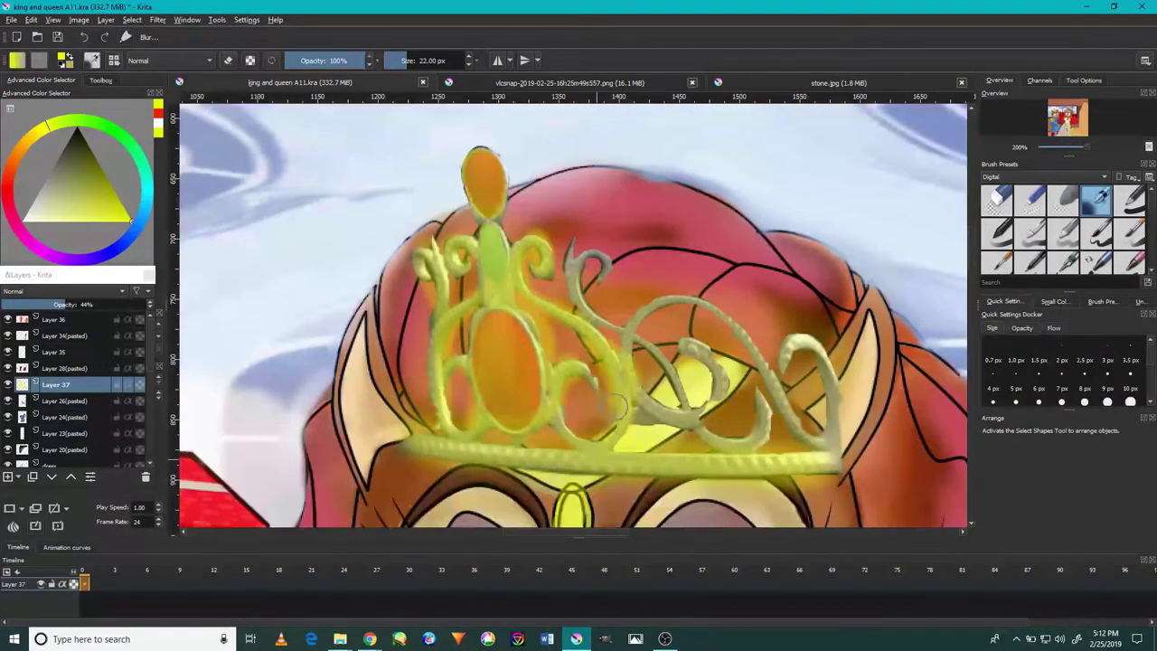
pyautogui.scroll(-5, 571, 242)
pyautogui.scroll(5, 578, 362)
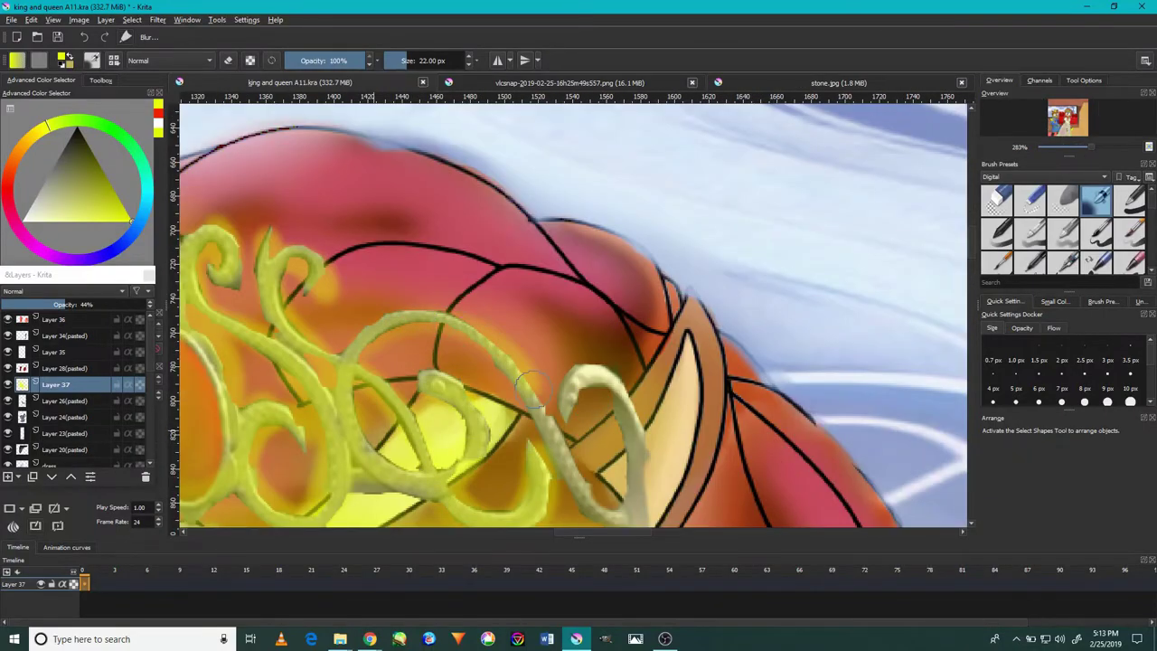
pyautogui.scroll(-2, 588, 449)
pyautogui.scroll(1, 587, 449)
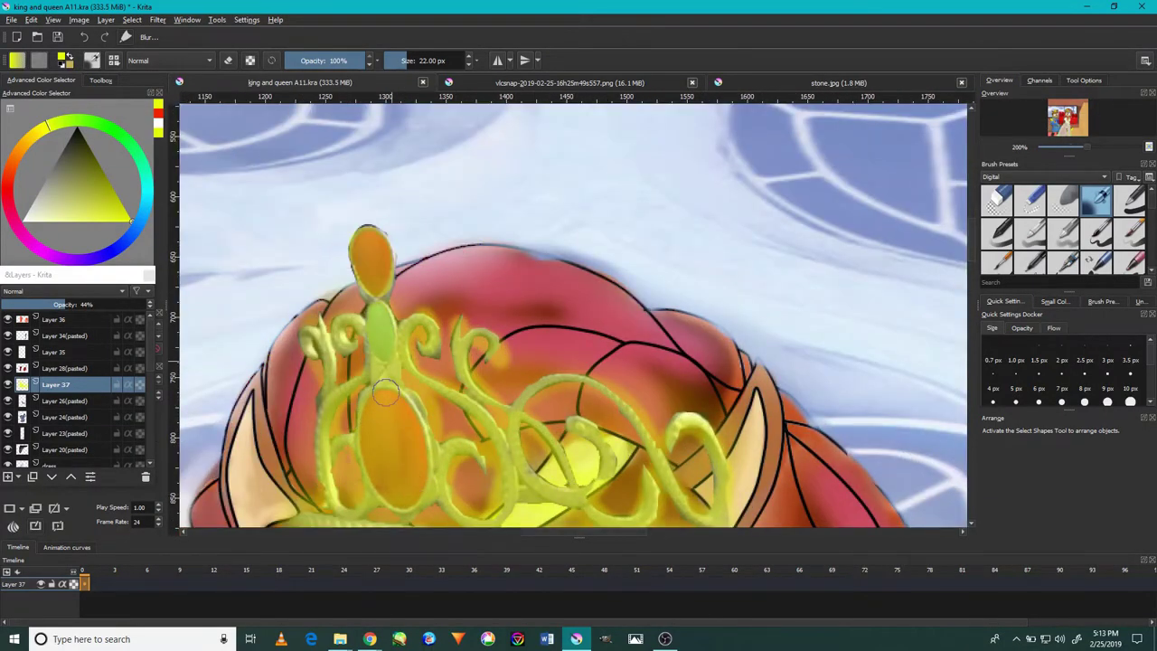
pyautogui.scroll(-4, 384, 391)
pyautogui.scroll(4, 663, 438)
# - Zoom out to view the whole king-and-queen illustration
pyautogui.scroll(1, 662, 439)
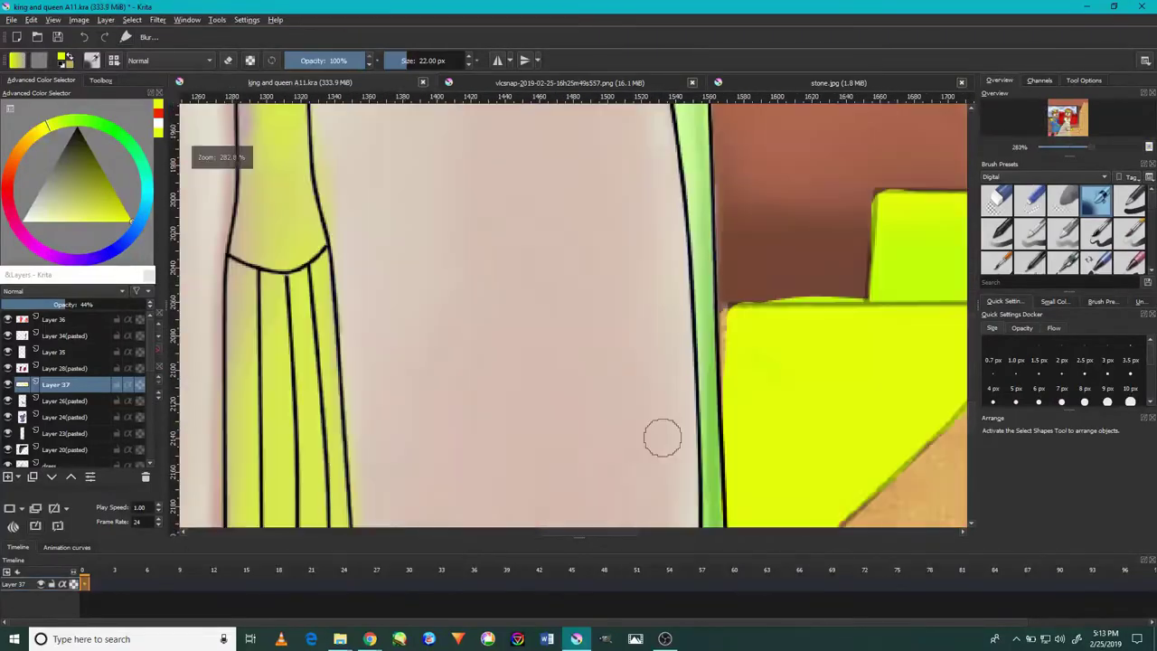
pyautogui.scroll(-7, 663, 438)
pyautogui.scroll(3, 603, 237)
pyautogui.scroll(-1, 603, 237)
pyautogui.scroll(-2, 603, 237)
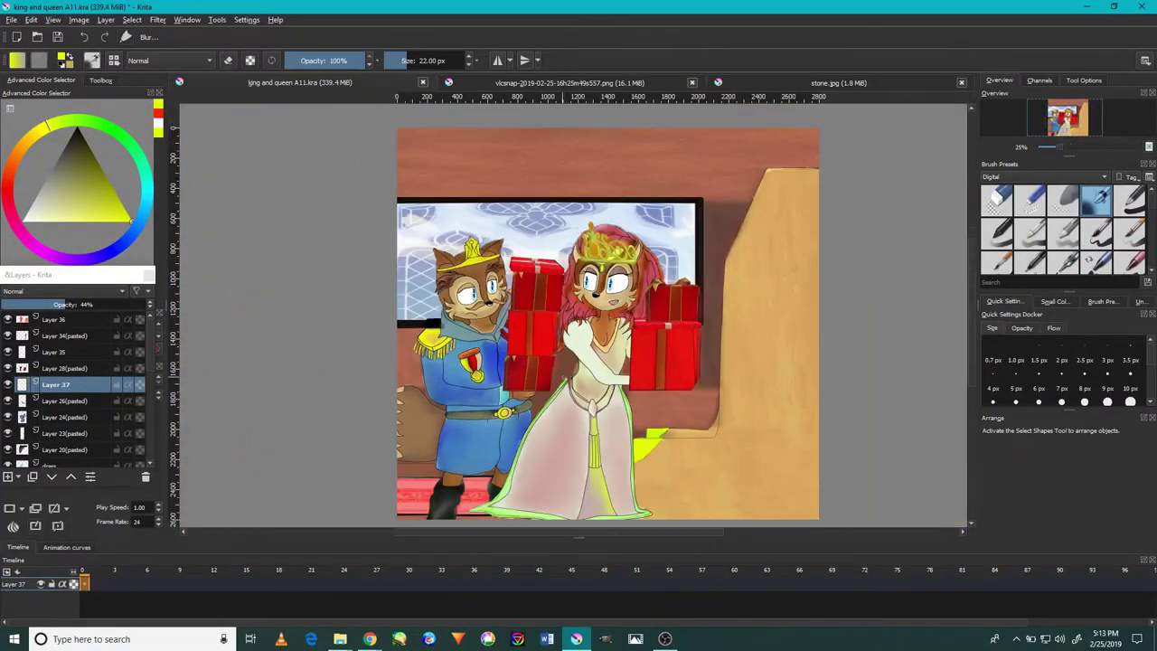
pyautogui.scroll(2, 522, 367)
pyautogui.scroll(-3, 522, 366)
pyautogui.scroll(2, 522, 367)
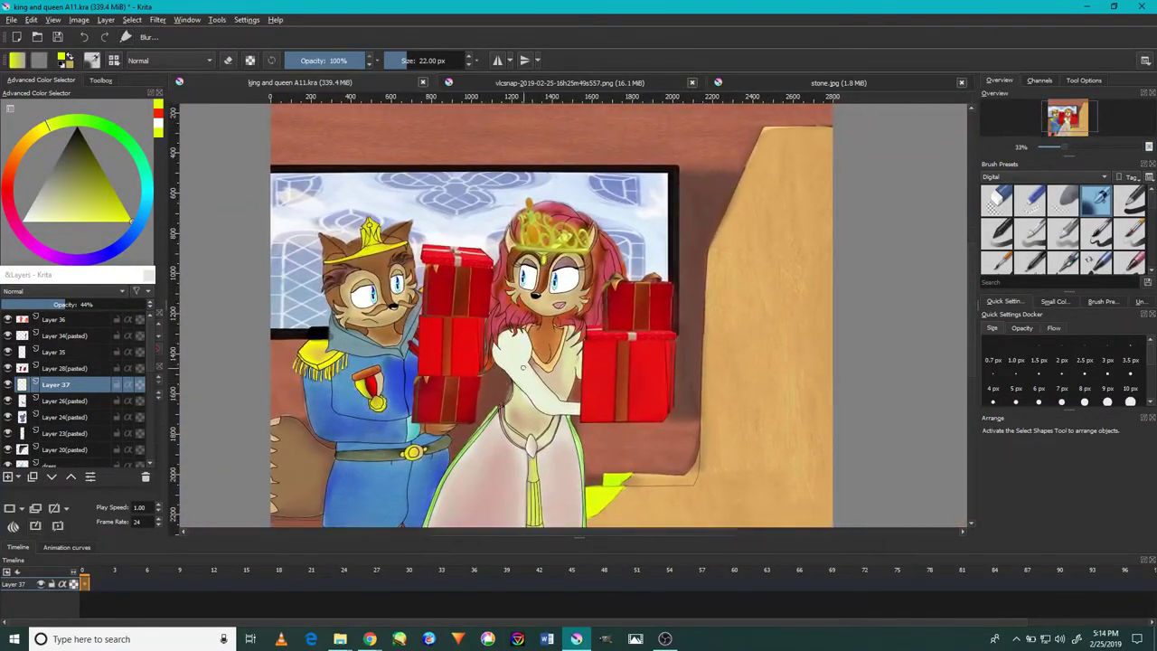
pyautogui.scroll(-1, 522, 367)
# - Save the illustration as the JPEG image 'king and queen A11.jpg'
pyautogui.click(11, 19)
pyautogui.click(54, 108)
pyautogui.click(305, 404)
pyautogui.click(222, 420)
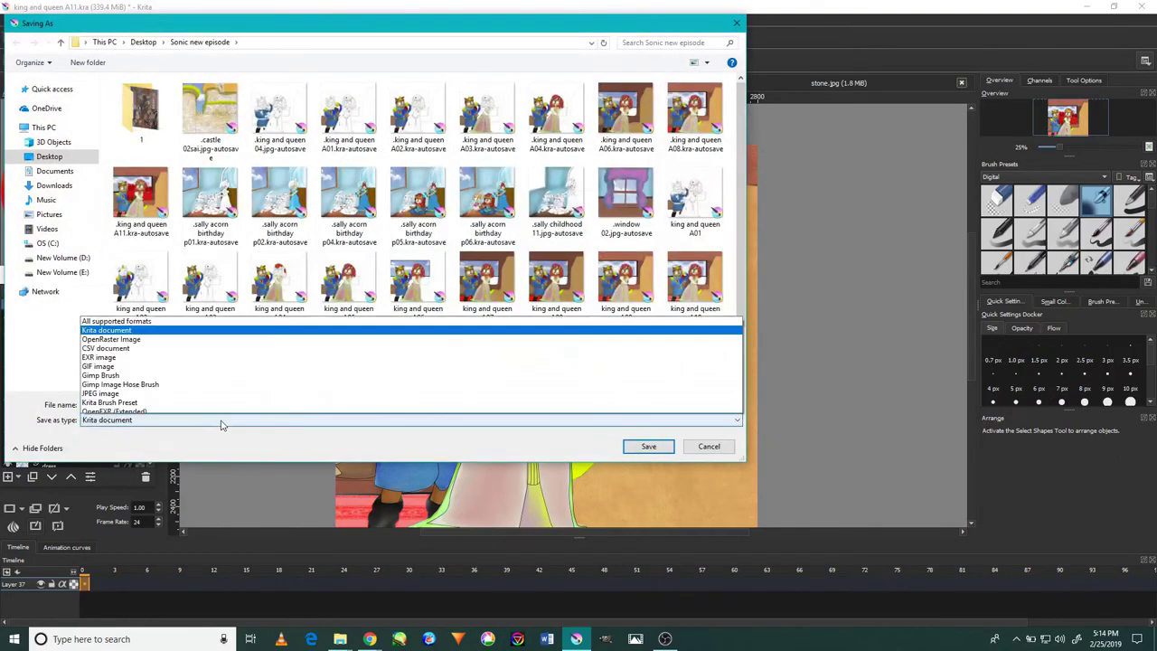
pyautogui.click(107, 170)
pyautogui.click(648, 446)
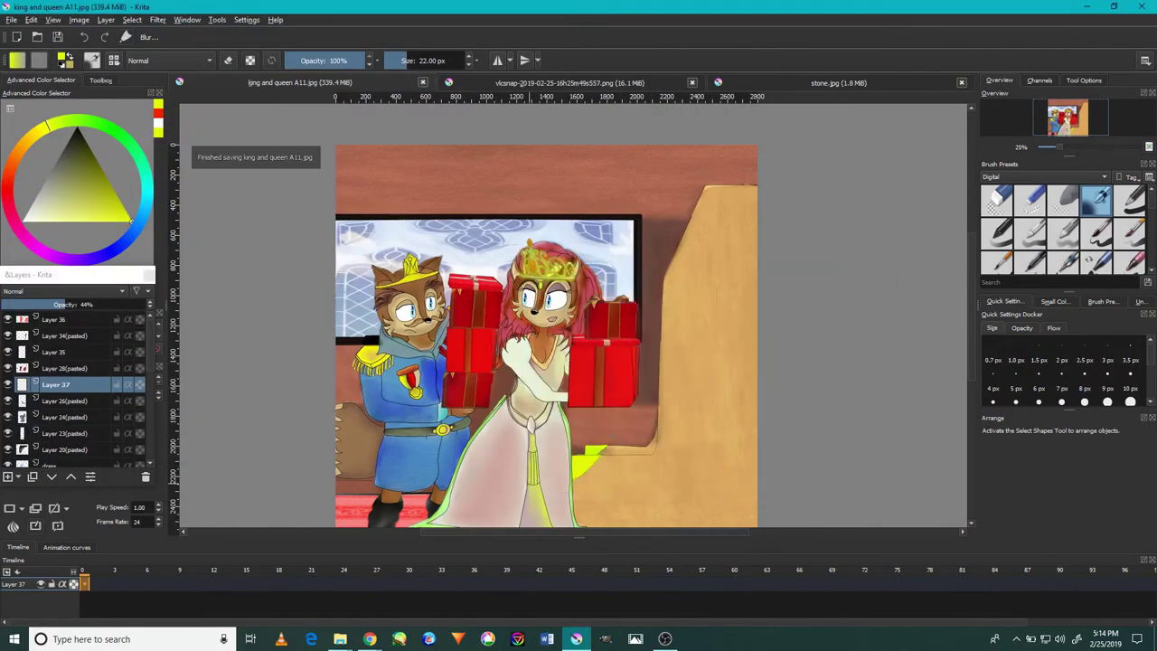